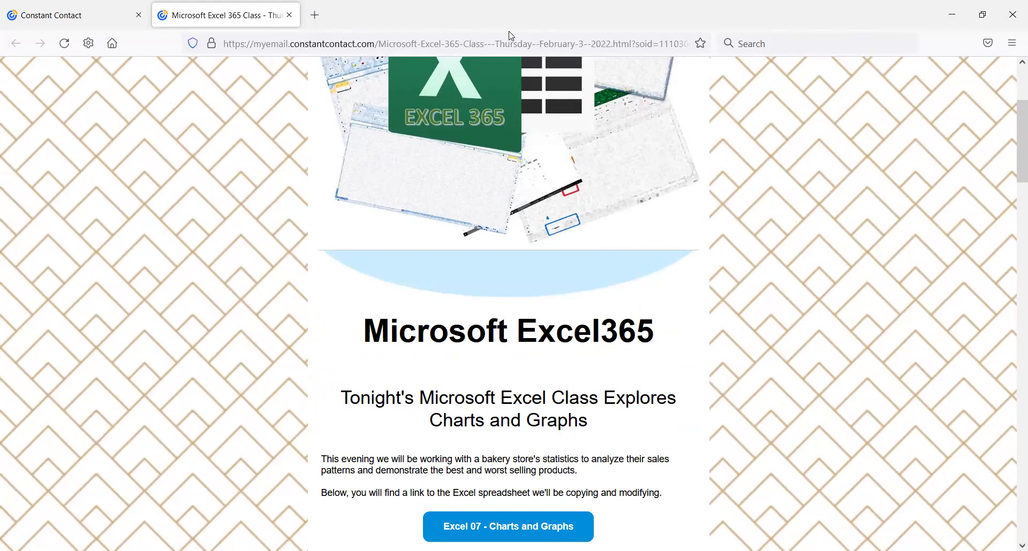
- Switch to the Excel 06 - Bakery Sales Figures workbook and inspect the Recap formulas for Coupon Sales and Sales w/o Coupon
double_click(494, 8)
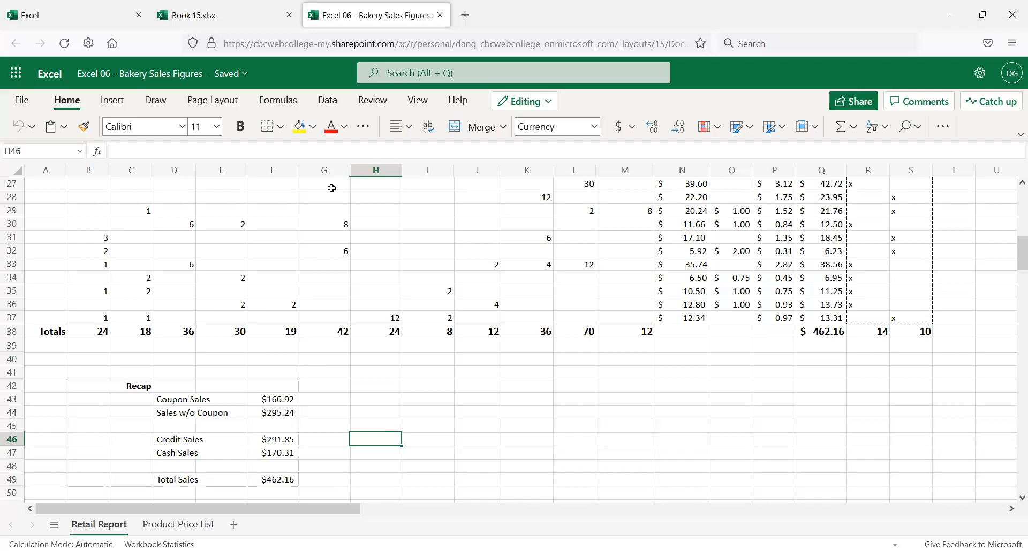
scroll(331, 188, "up", 2)
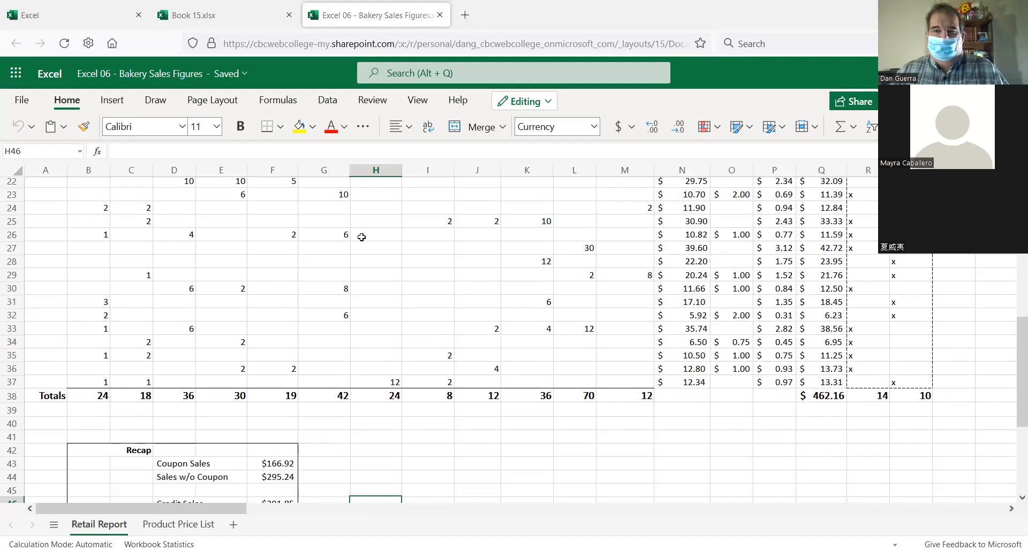
scroll(443, 338, "down", 2)
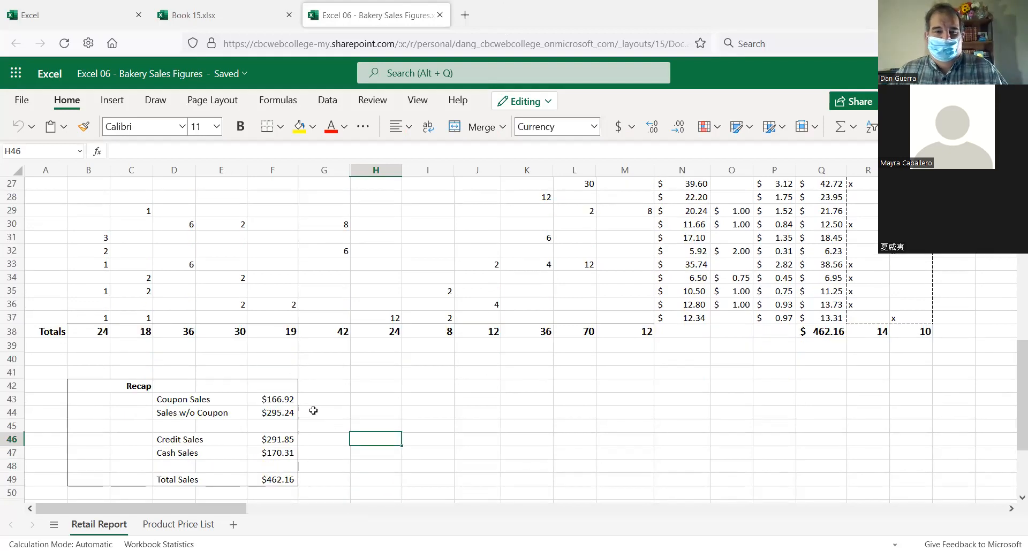
left_click(278, 410)
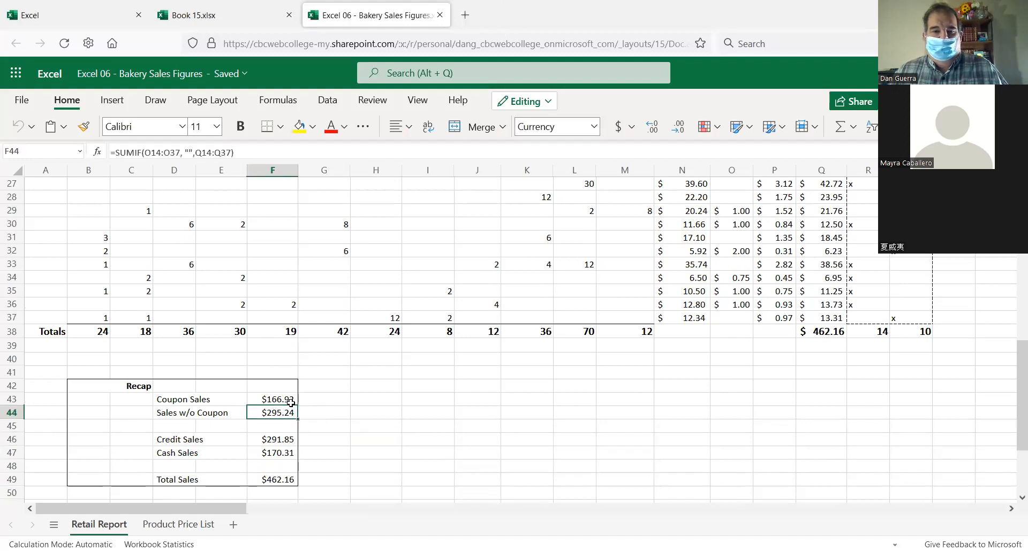
left_click(257, 400)
left_click(271, 415)
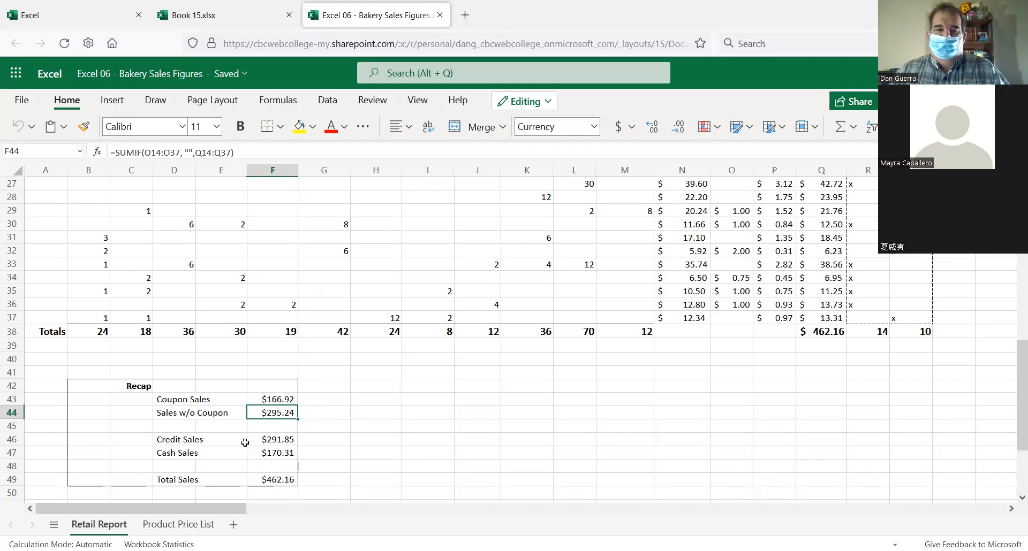
- Review the Retail Report's product, Order Total and Total Sales columns from the headings in row 13 to the Totals row
scroll(281, 416, "up", 2)
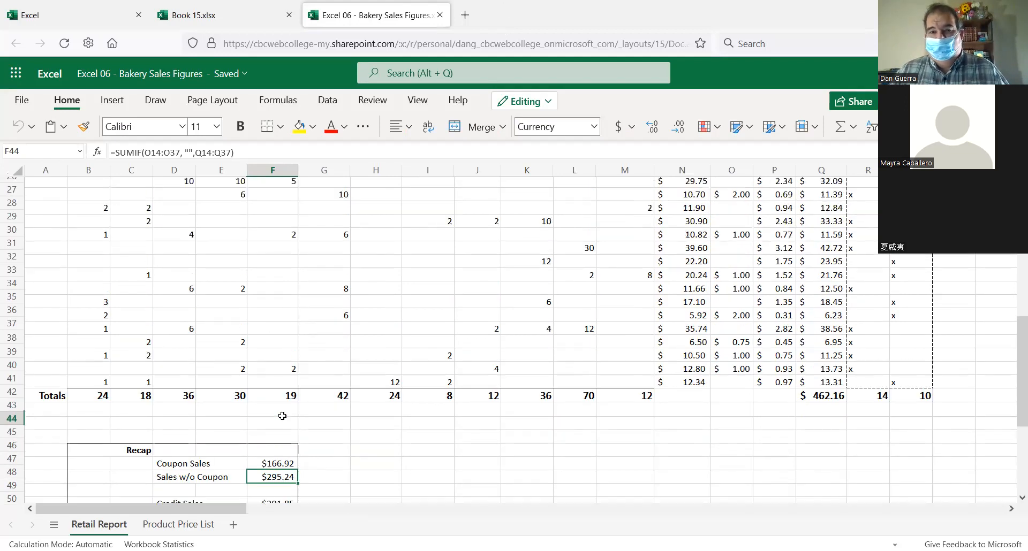
scroll(282, 417, "up", 7)
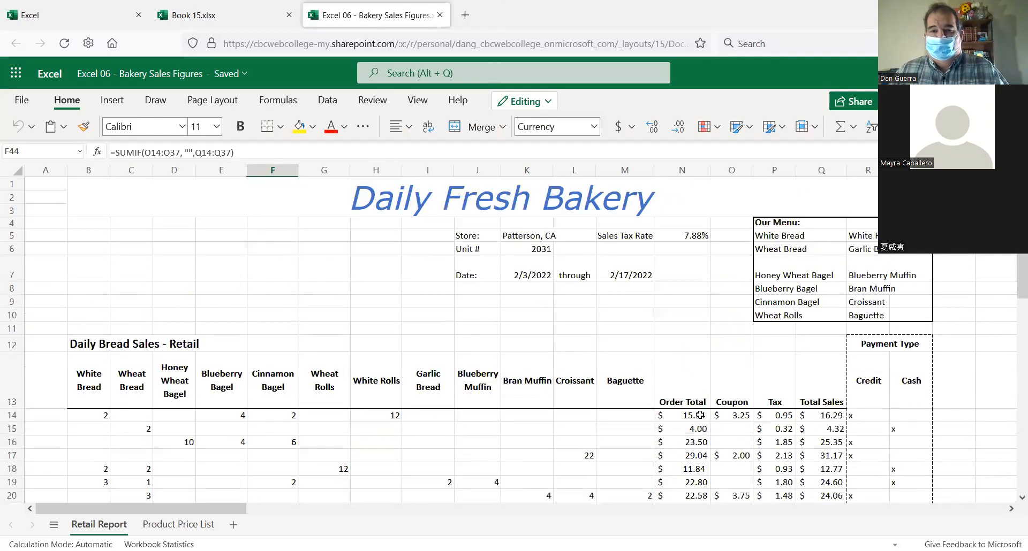
left_click(688, 401)
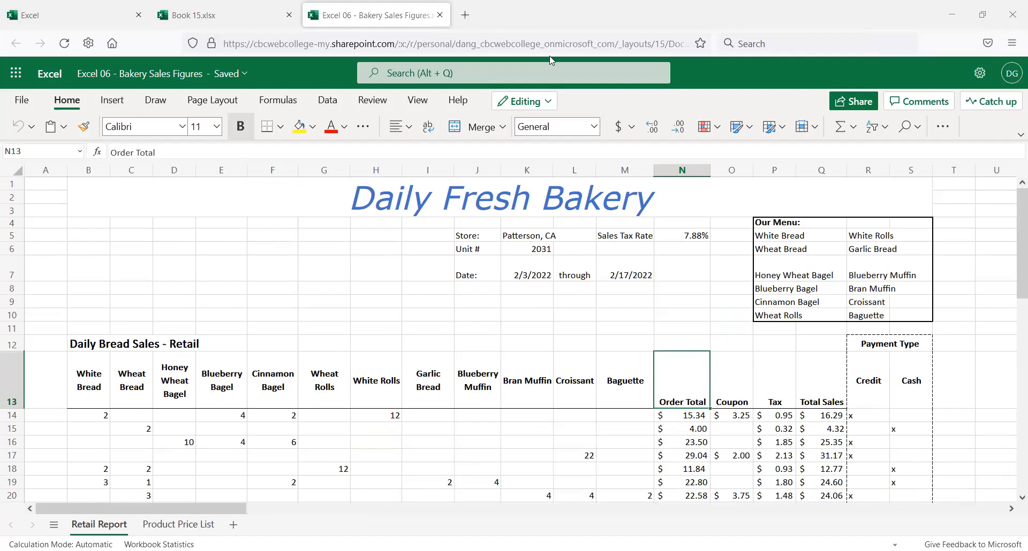
left_click(821, 385)
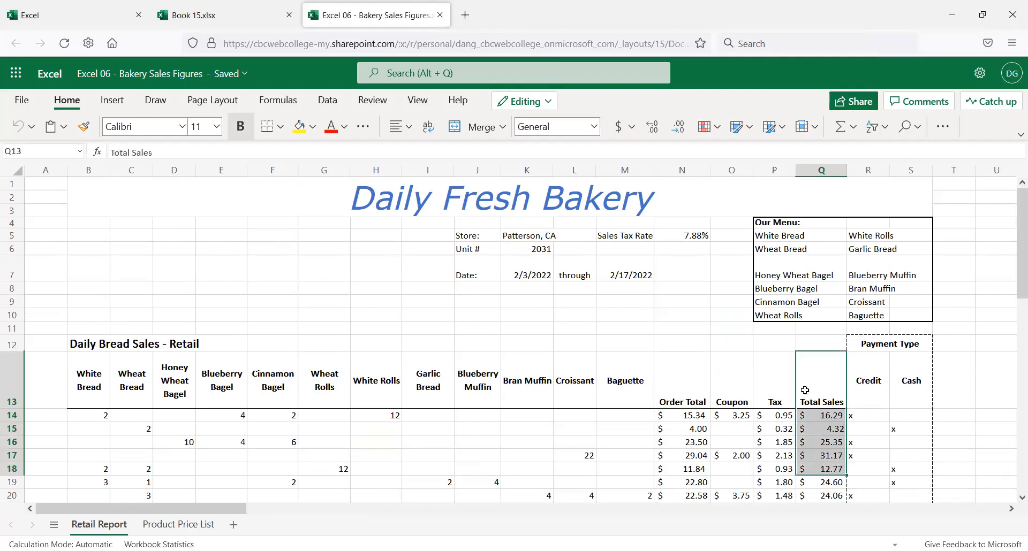
scroll(427, 368, "down", 5)
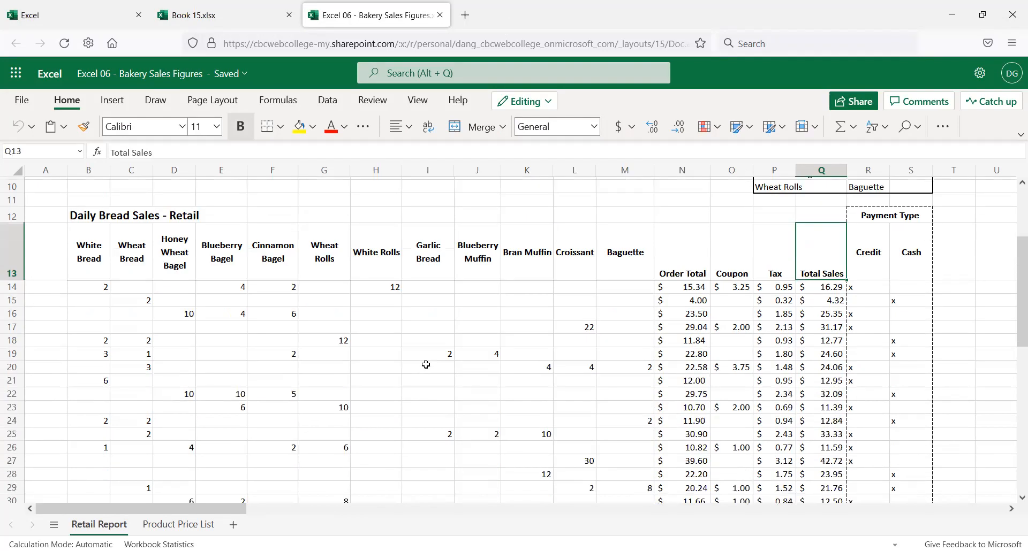
scroll(406, 303, "up", 2)
left_click(133, 249)
scroll(179, 357, "down", 5)
scroll(178, 357, "up", 2)
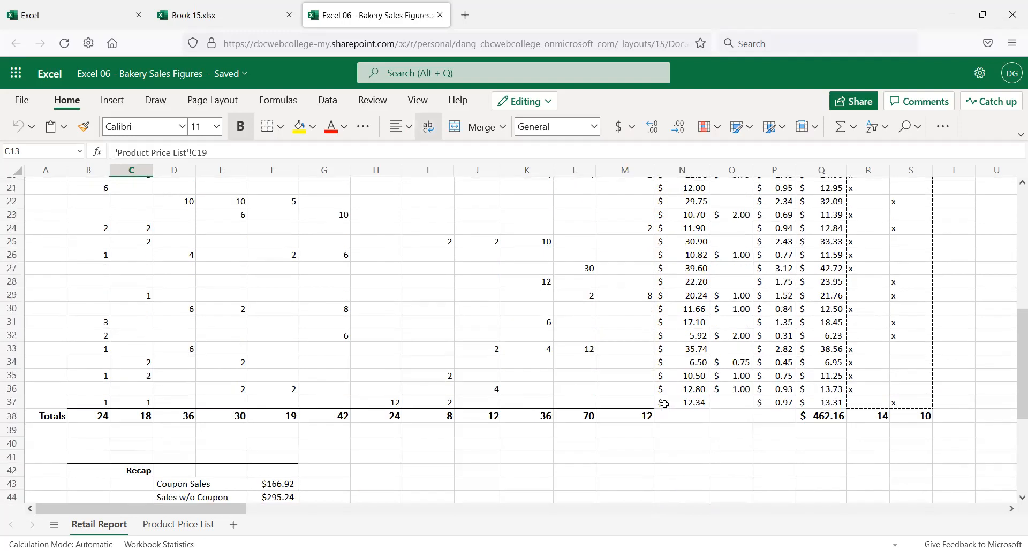
left_click_drag(697, 406, 697, 314)
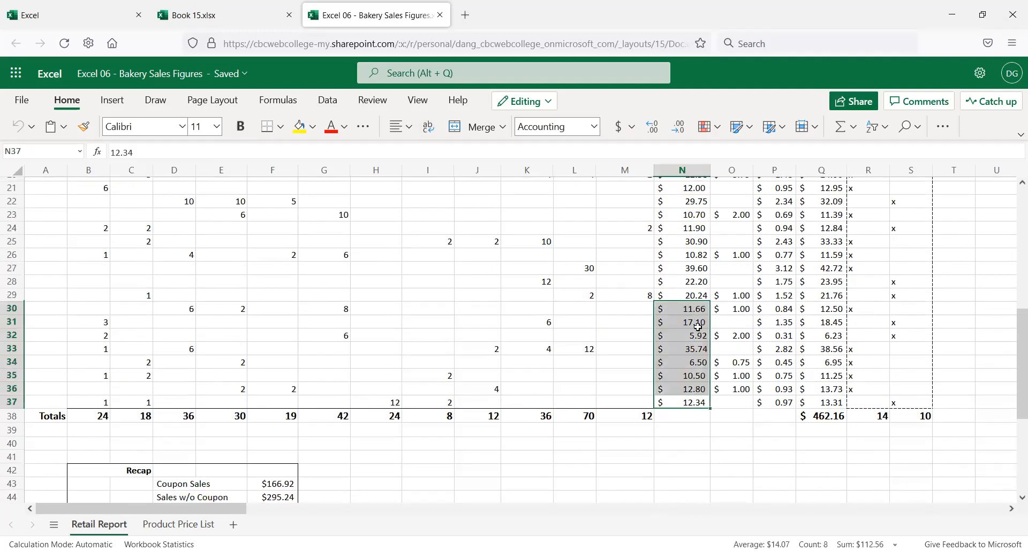
scroll(370, 340, "up", 3)
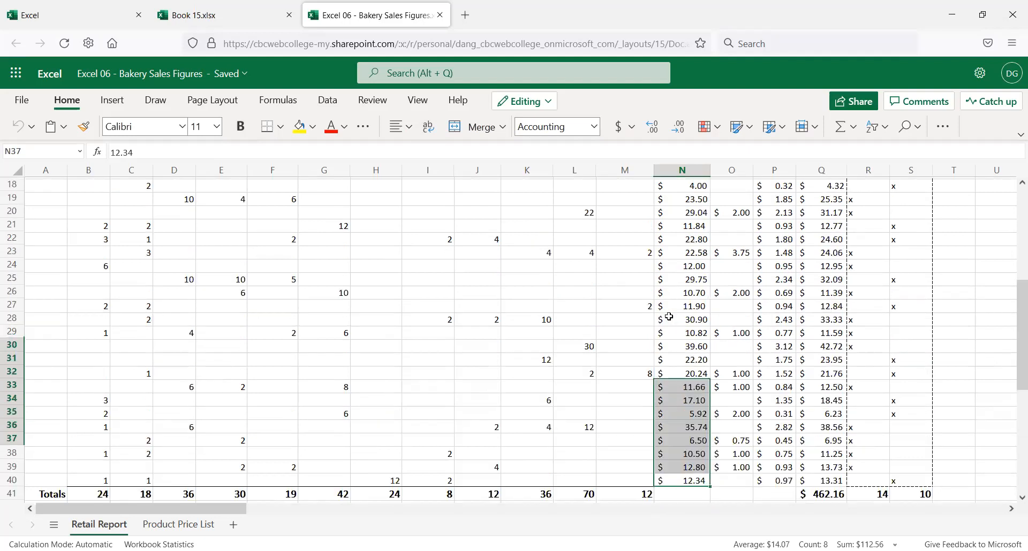
left_click(310, 316)
scroll(37, 287, "up", 3)
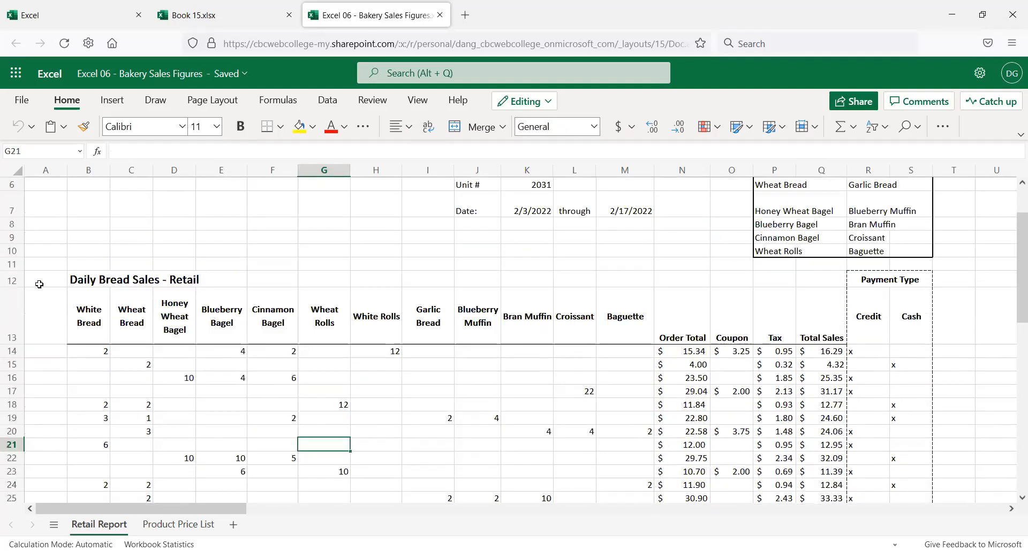
- Try freezing the panes with row 13 selected, and unfreeze them again
left_click(9, 317)
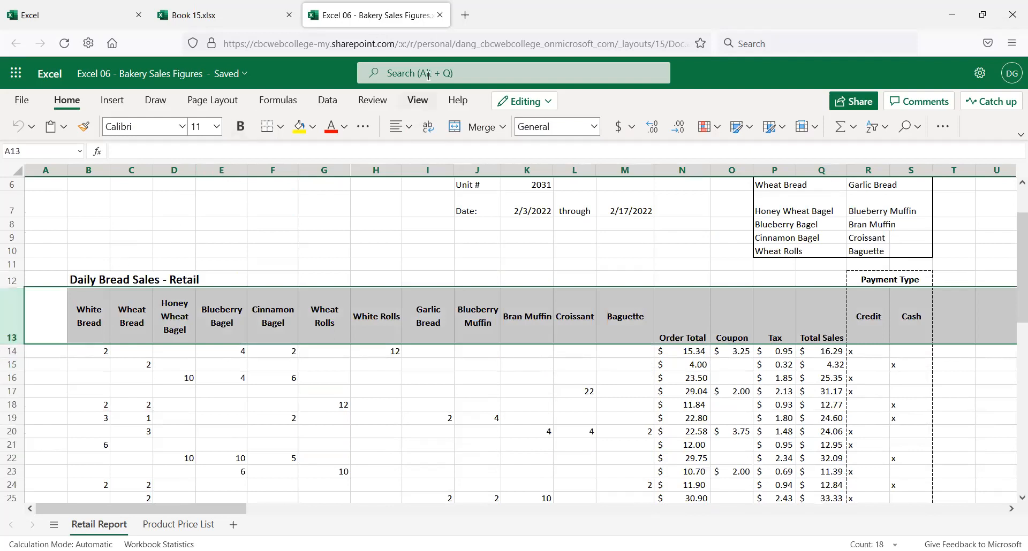
left_click(417, 100)
left_click(1019, 134)
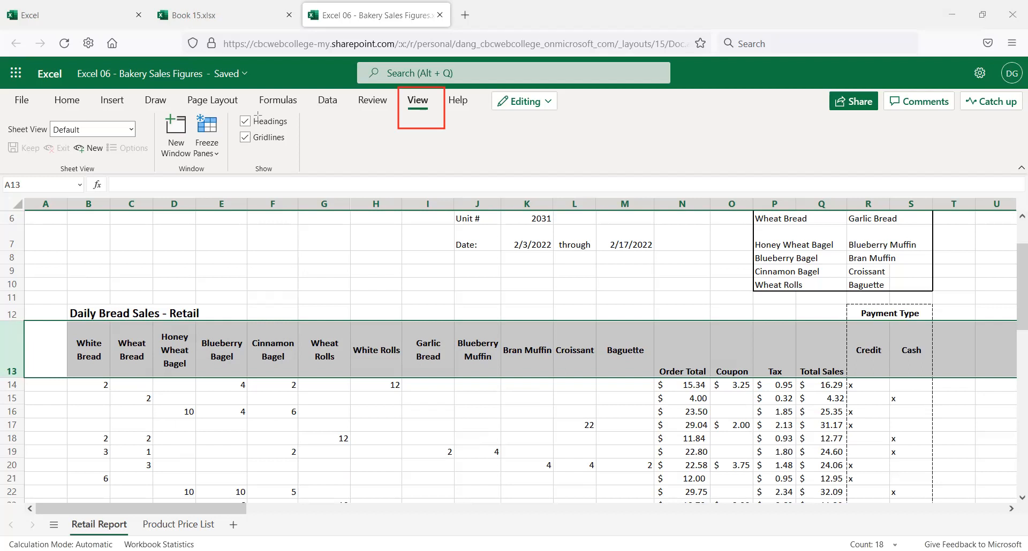
left_click_drag(182, 112, 261, 170)
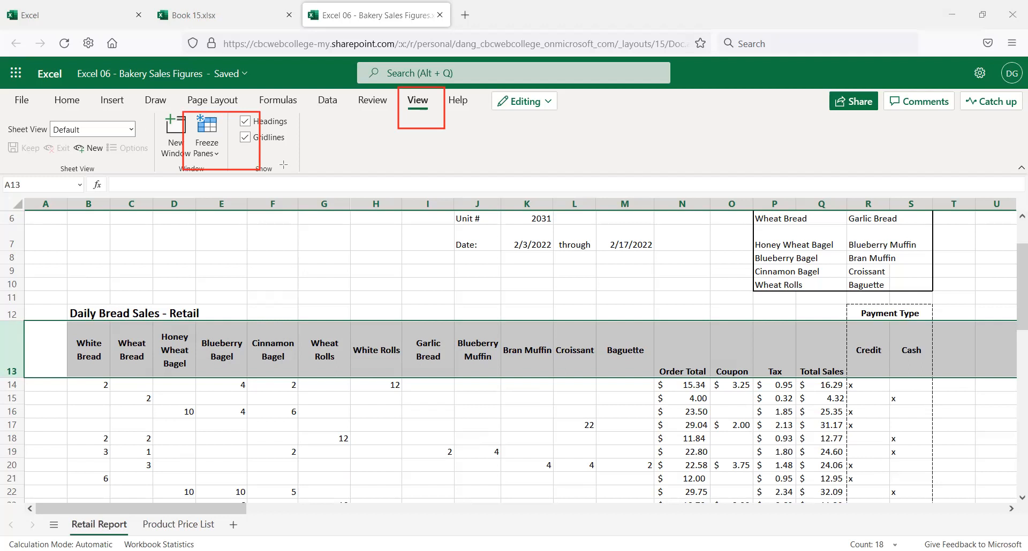
left_click(220, 159)
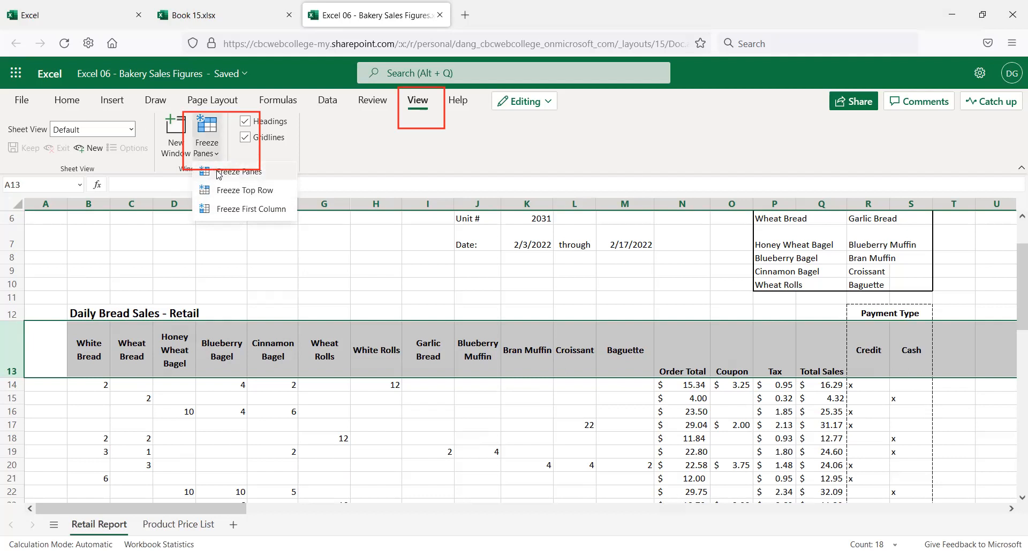
left_click(218, 174)
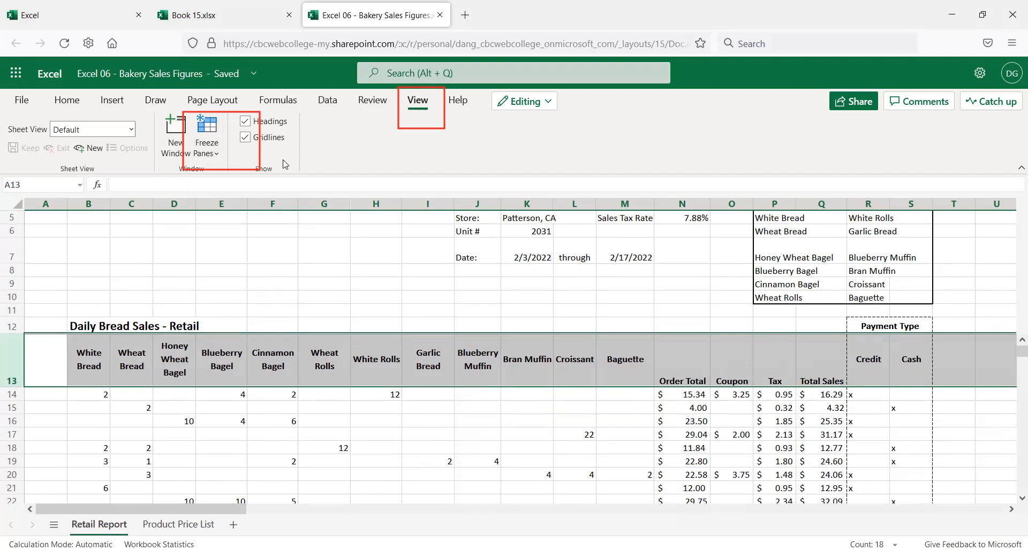
left_click(213, 152)
left_click(236, 176)
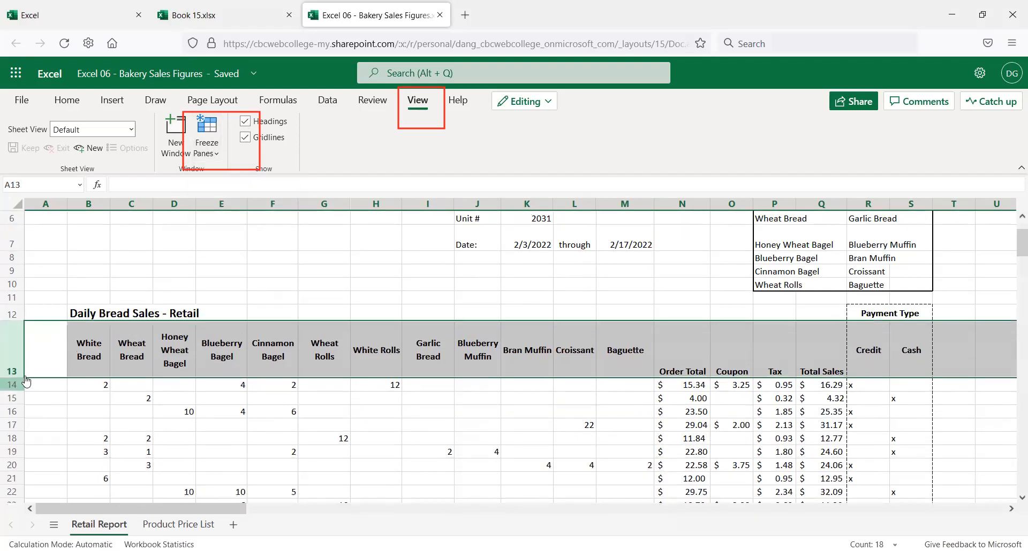
- Freeze the panes above row 14 so the column headings in row 13 stay in view
scroll(31, 400, "up", 2)
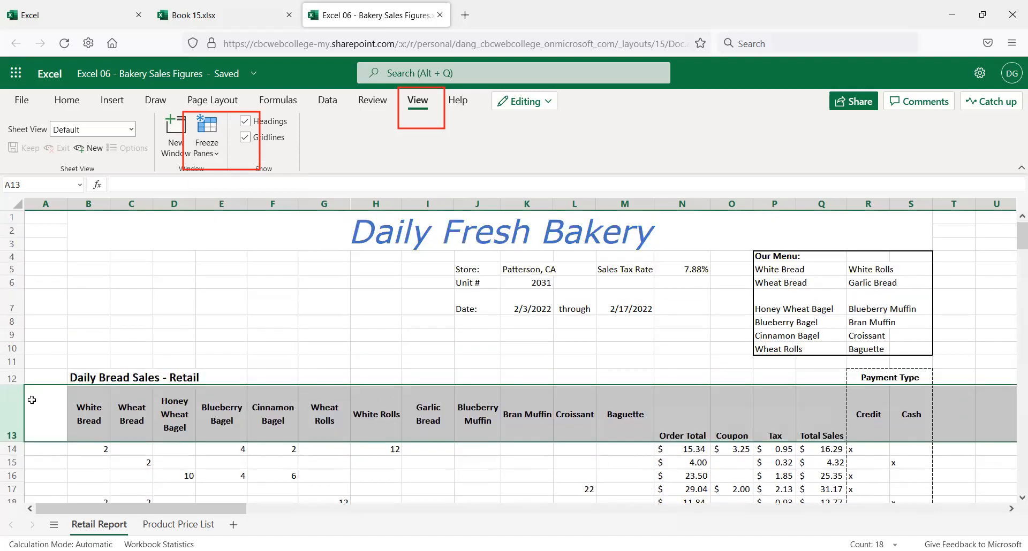
left_click(8, 450)
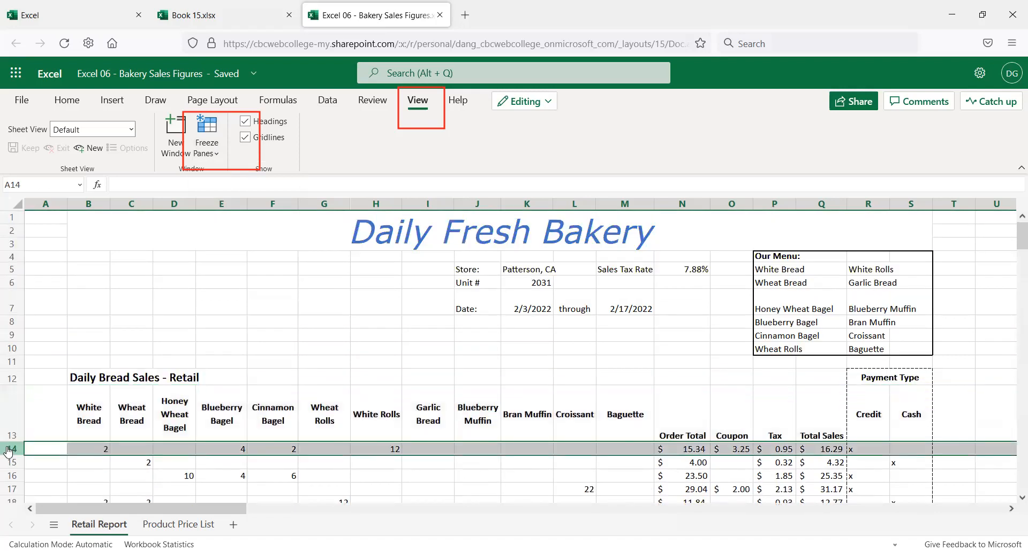
scroll(186, 382, "down", 2)
scroll(187, 382, "down", 3)
scroll(209, 287, "up", 1)
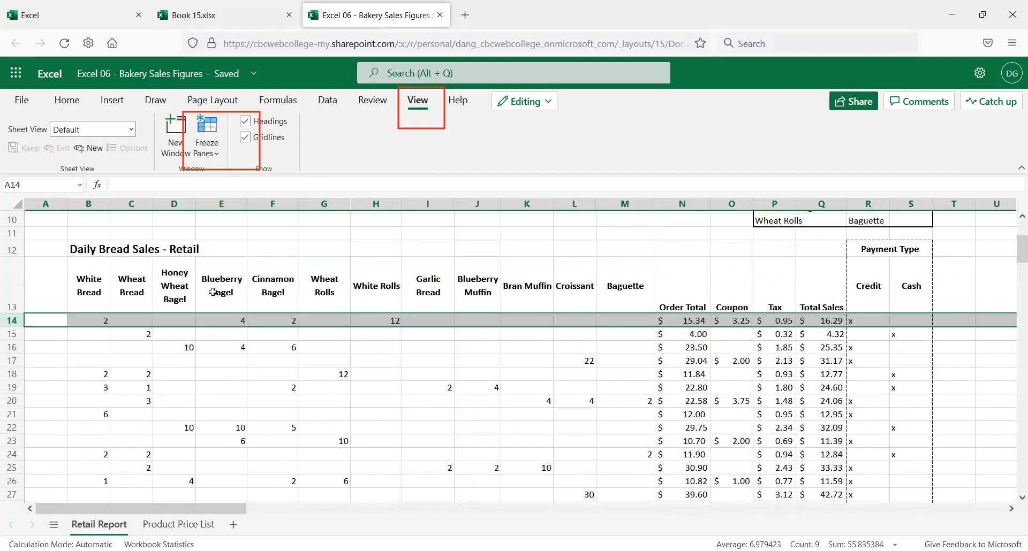
left_click(217, 156)
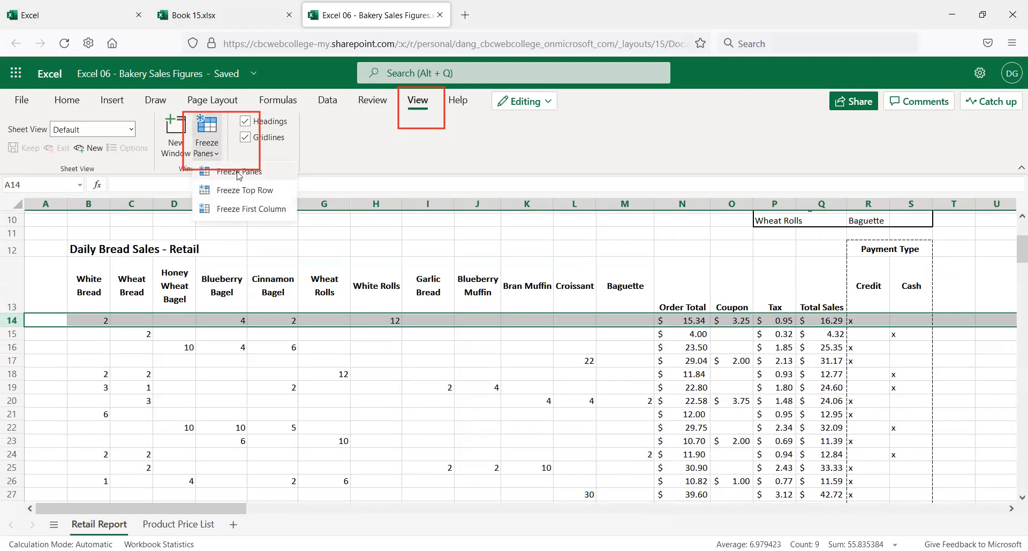
left_click(238, 173)
- Examine the lower sales rows and the Totals row against the frozen headings, including Total Sales and the Order Total column
scroll(141, 396, "down", 8)
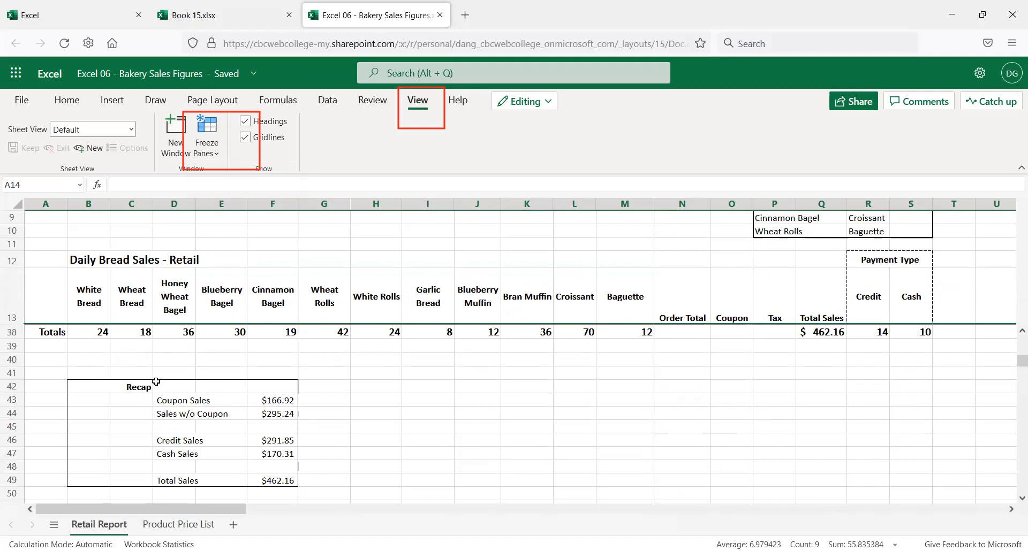
scroll(174, 381, "up", 2)
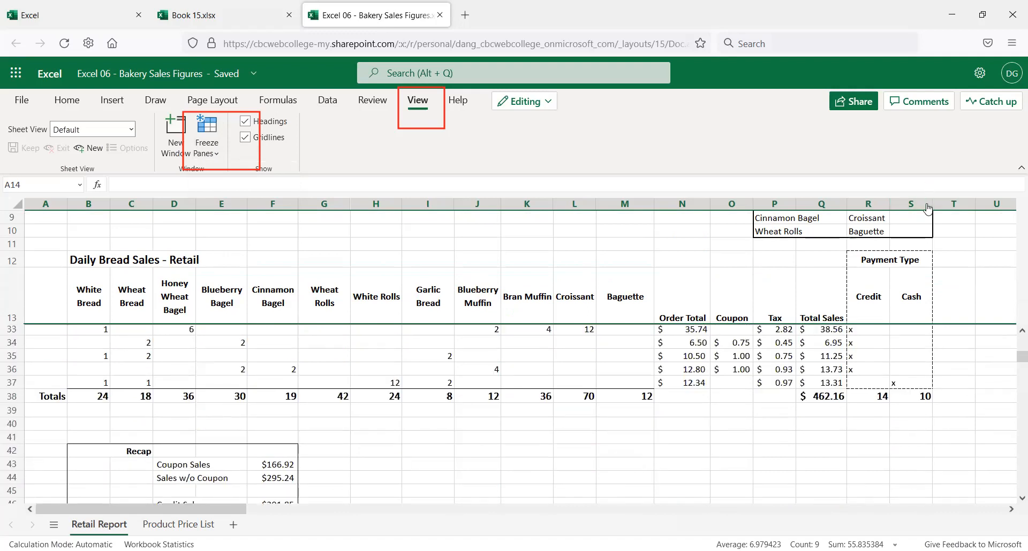
scroll(883, 257, "up", 2)
scroll(813, 312, "down", 4)
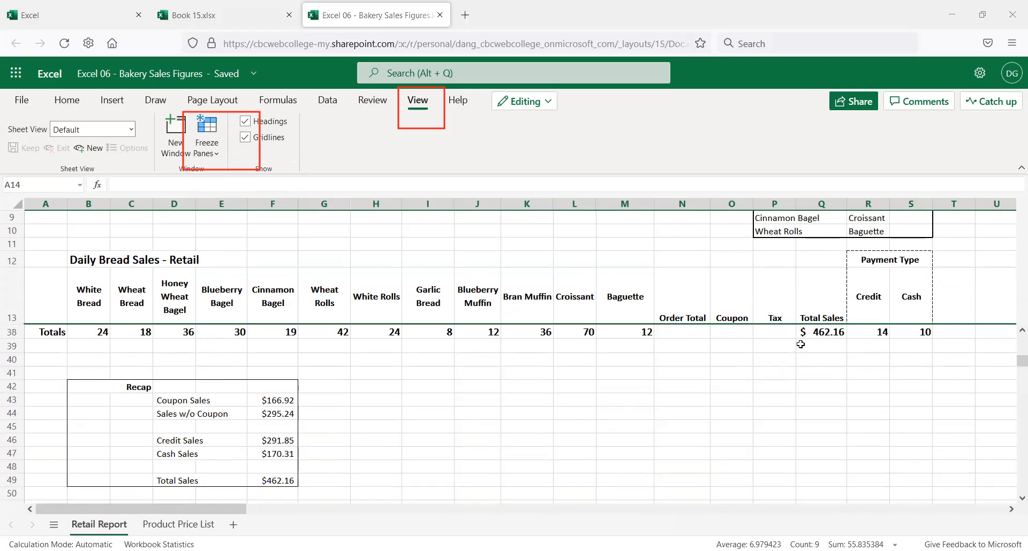
left_click(827, 330)
left_click(689, 333)
scroll(707, 349, "up", 2)
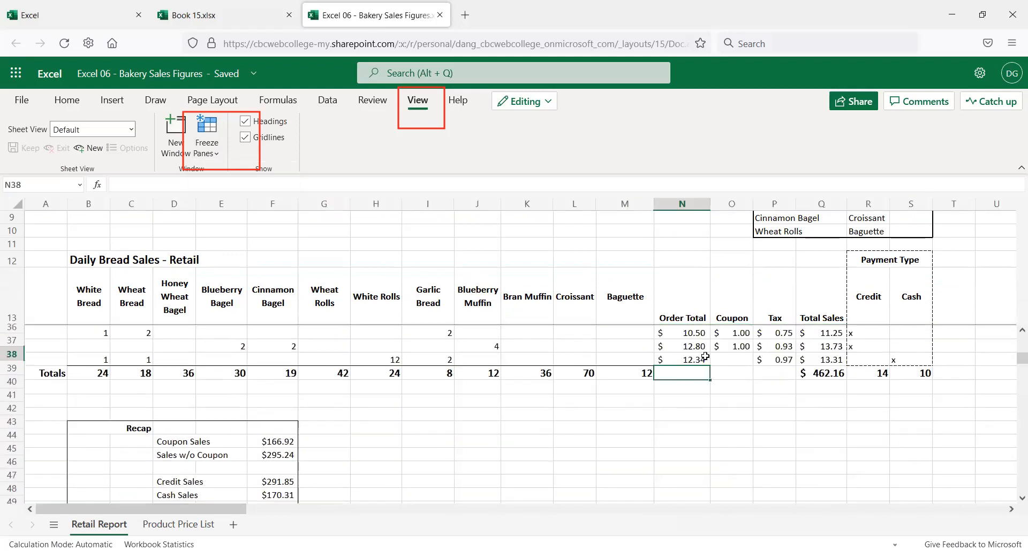
scroll(304, 429, "down", 2)
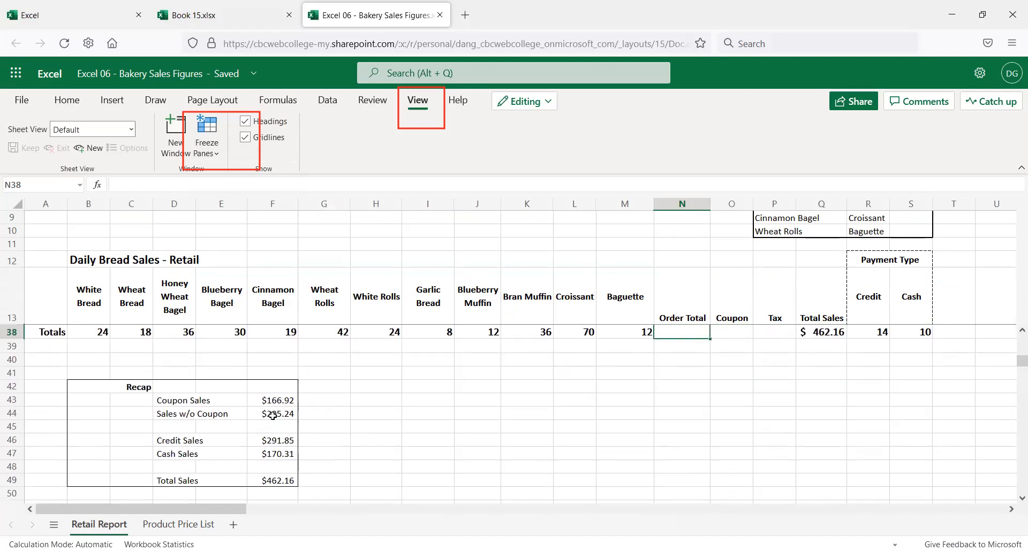
- Inspect the Recap's Total Sales and Coupon Sales formulas and the coupon figures in D43:F44
left_click(312, 401)
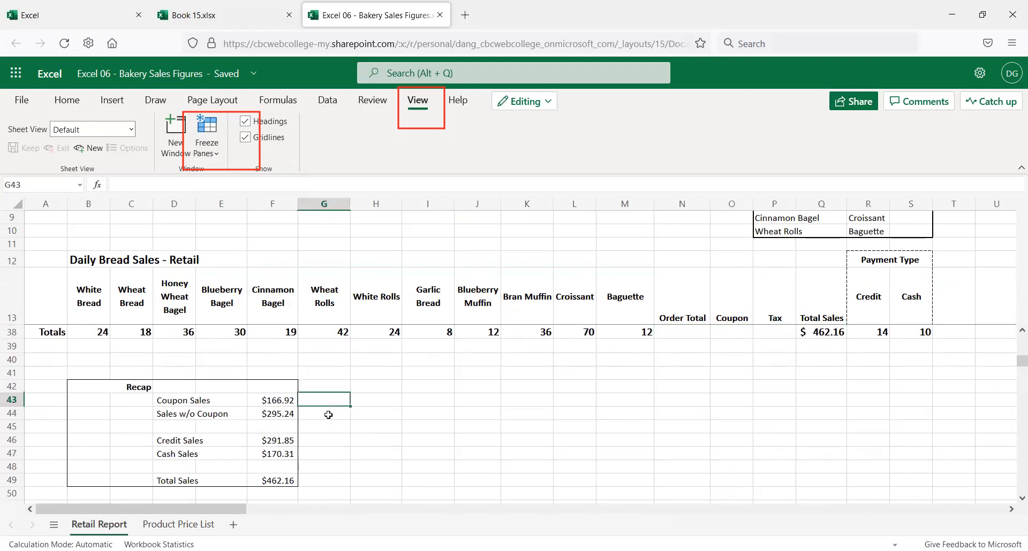
left_click(323, 414)
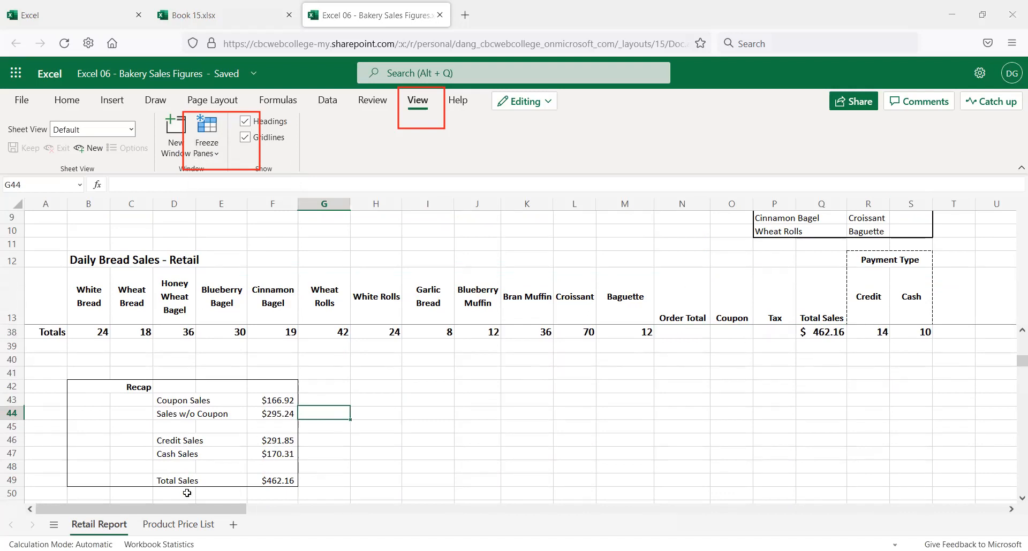
left_click(282, 479)
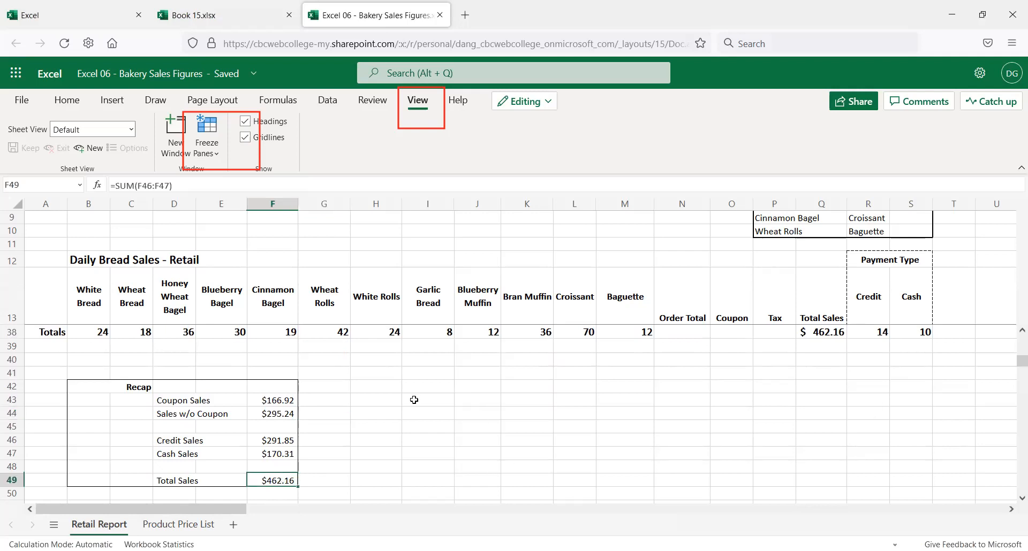
left_click(268, 401)
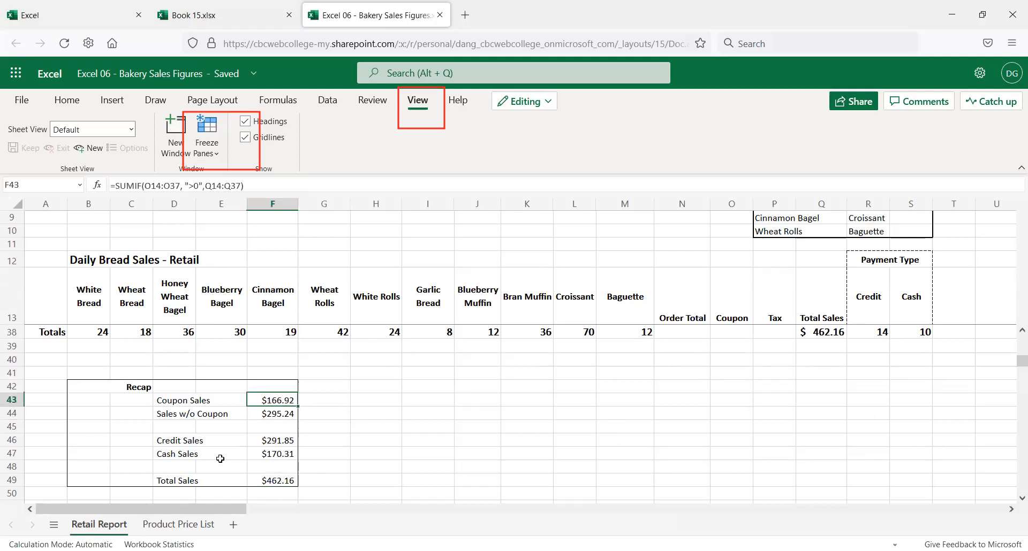
left_click_drag(186, 400, 274, 414)
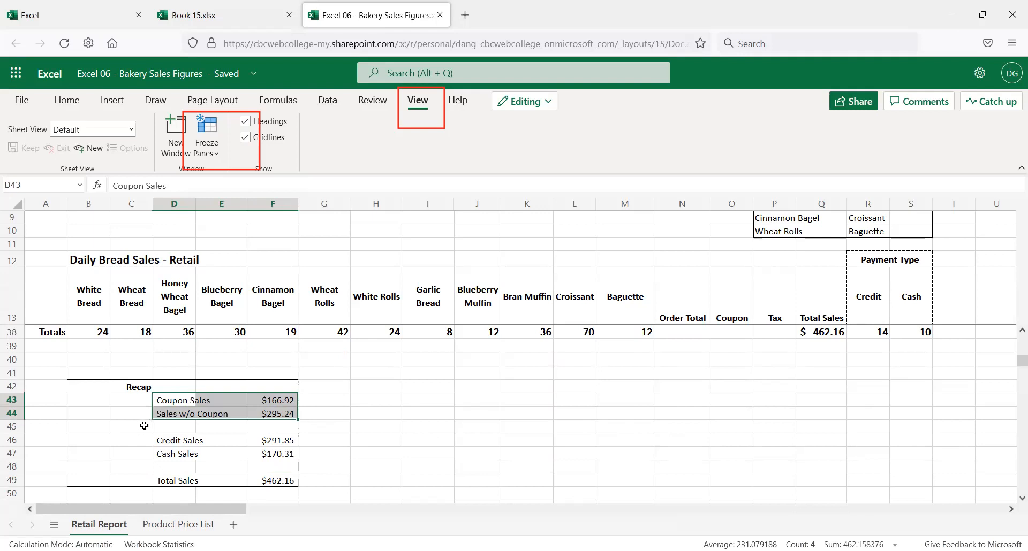
left_click(325, 401)
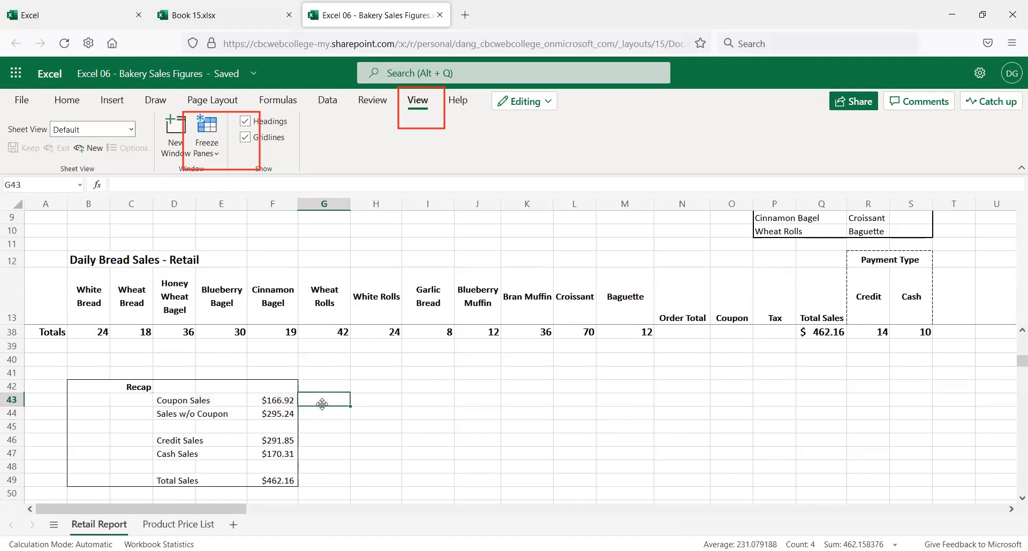
- Temporarily total the coupon figures F43:F44 in F45 with AutoSum, compare the formula with Total Sales in F49, and clear F45
left_click(280, 424)
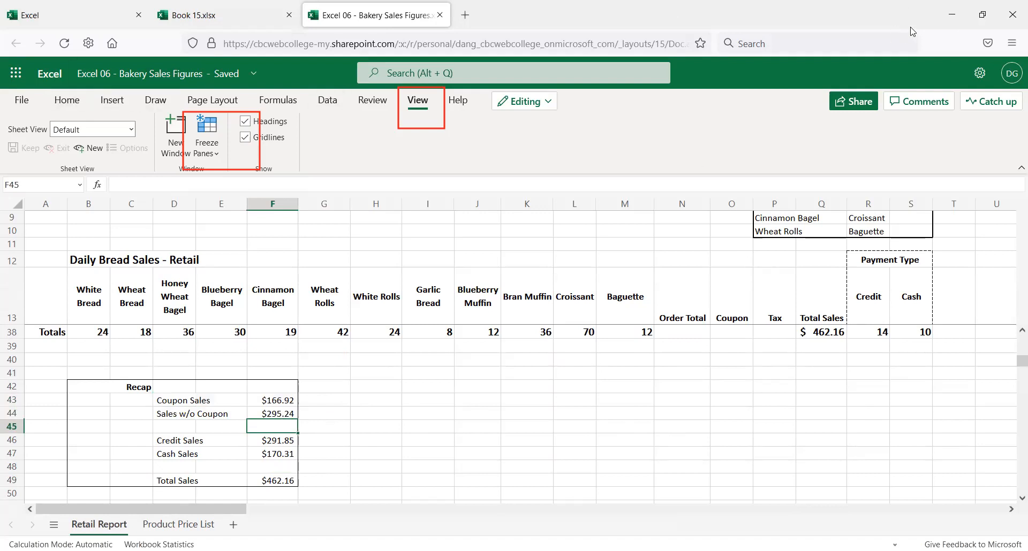
left_click(66, 100)
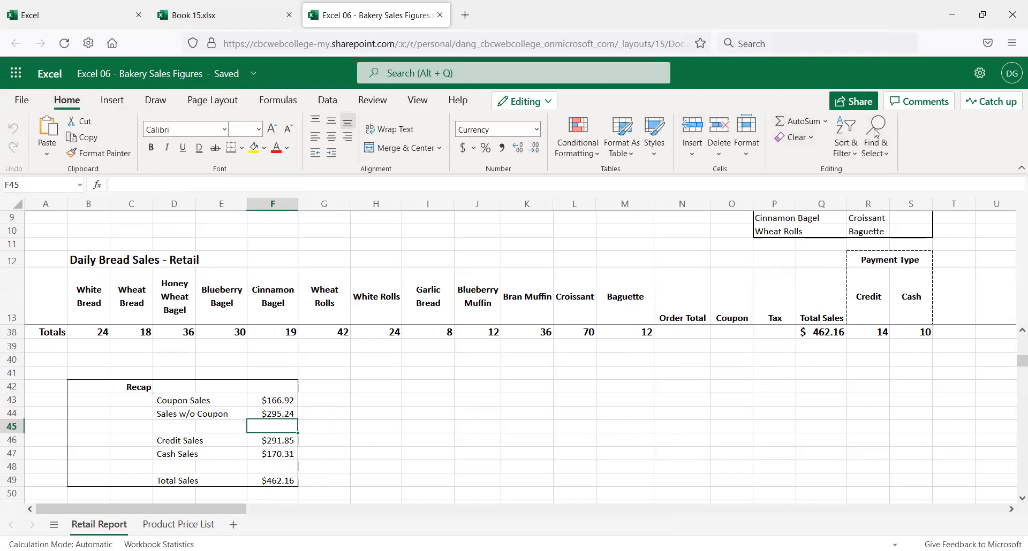
left_click(798, 122)
key("Return")
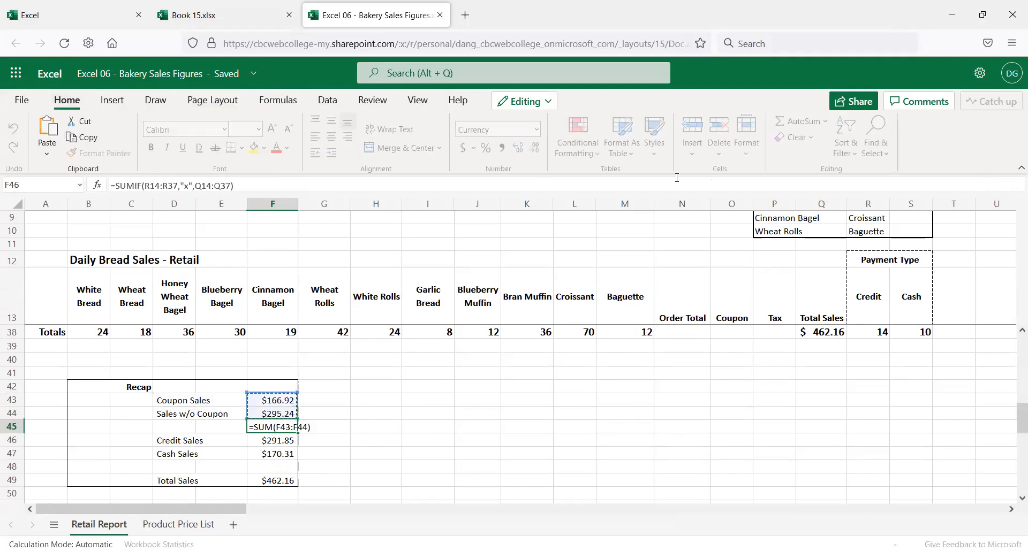
left_click(277, 478)
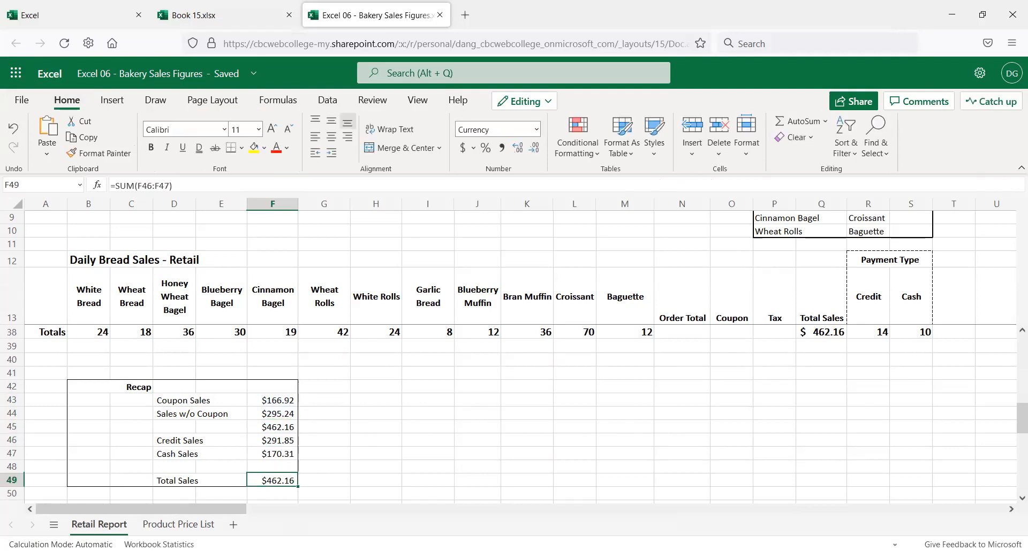
left_click(277, 427)
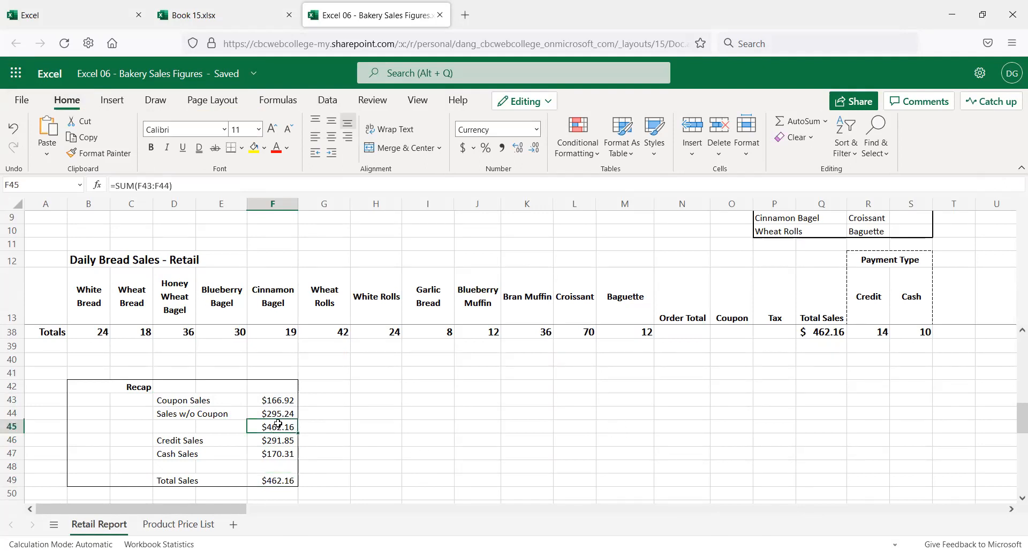
left_click(287, 467)
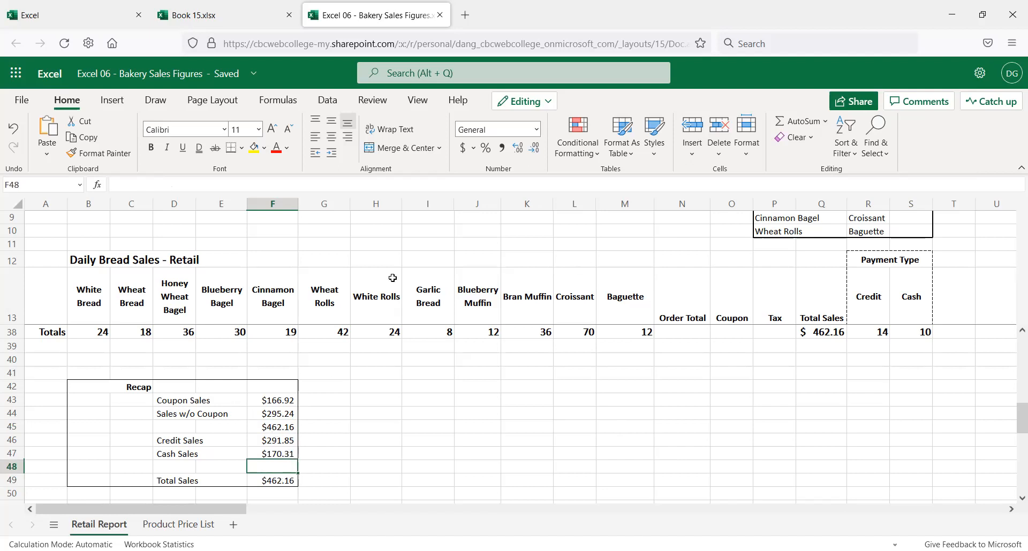
left_click(288, 427)
key("Delete")
- Temporarily total the credit and cash sales F46:F47 in F48 with AutoSum, and clear F48 again
left_click(282, 464)
key("alt+equal")
key("Return")
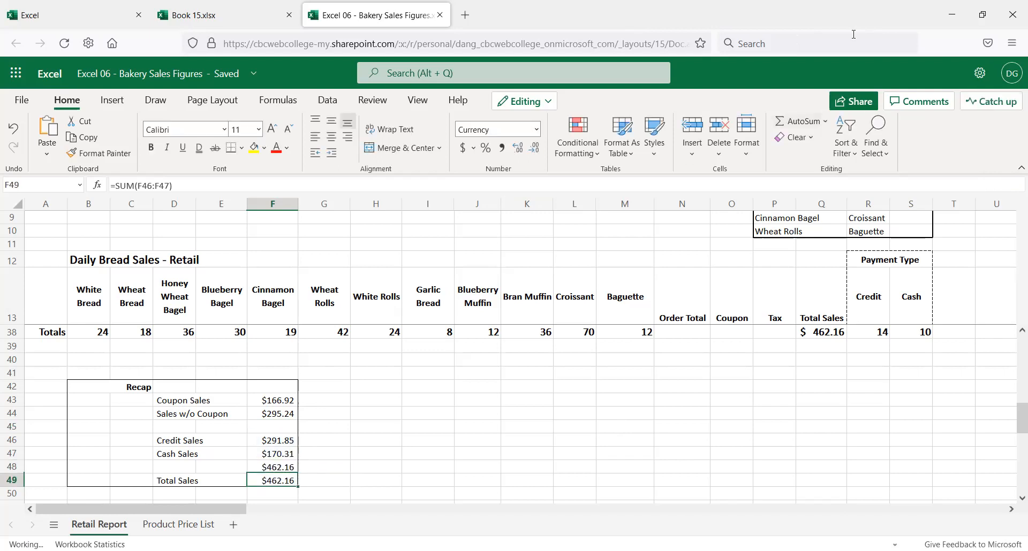
key("Up")
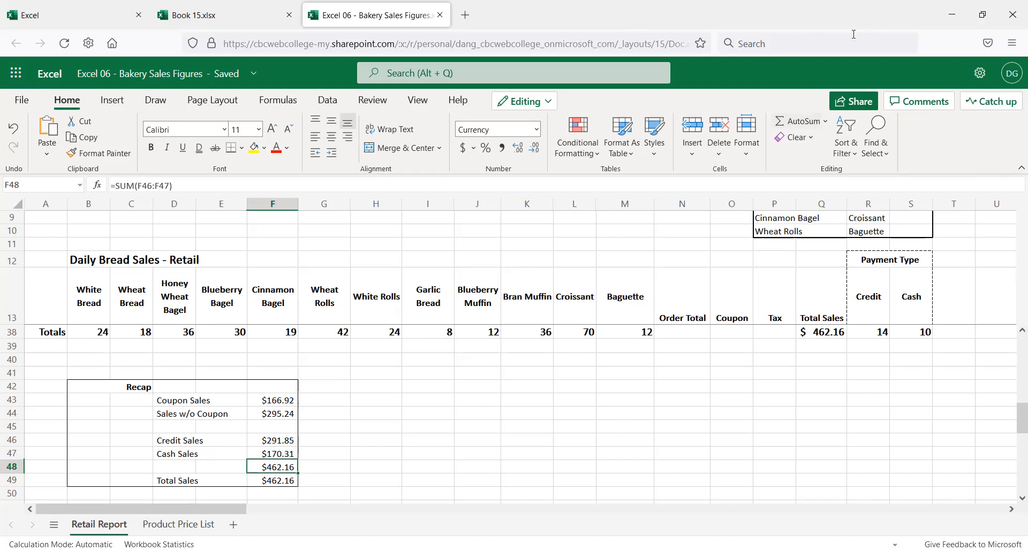
key("Delete")
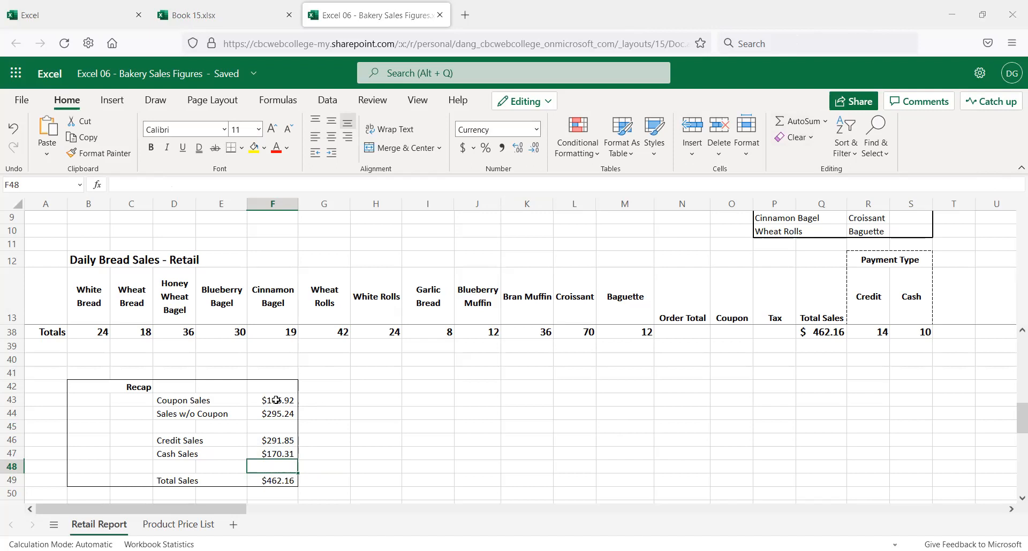
- Check the sums of F43:F44 and F46:F47 in the status bar against the Recap's Total Sales
left_click_drag(276, 401, 275, 414)
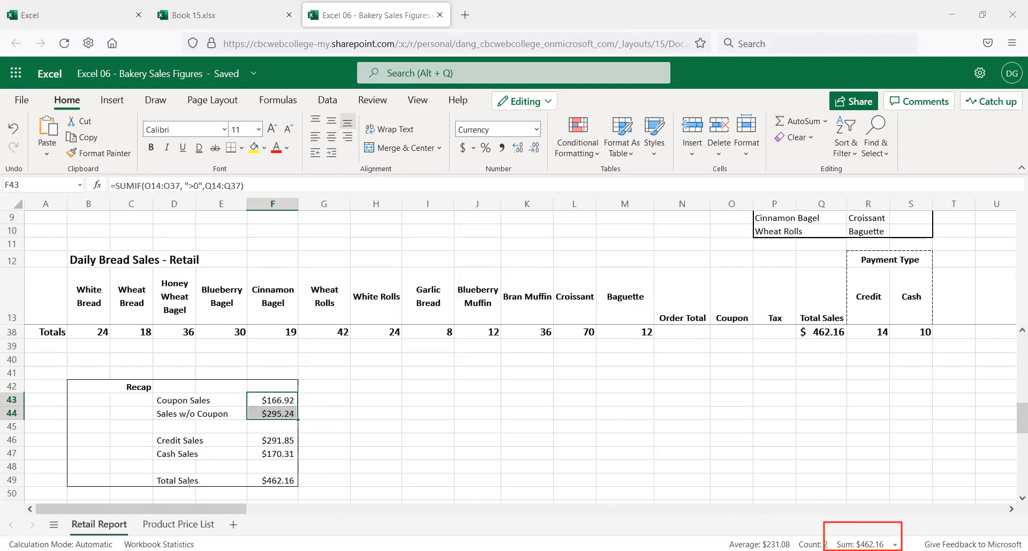
left_click_drag(243, 473, 336, 488)
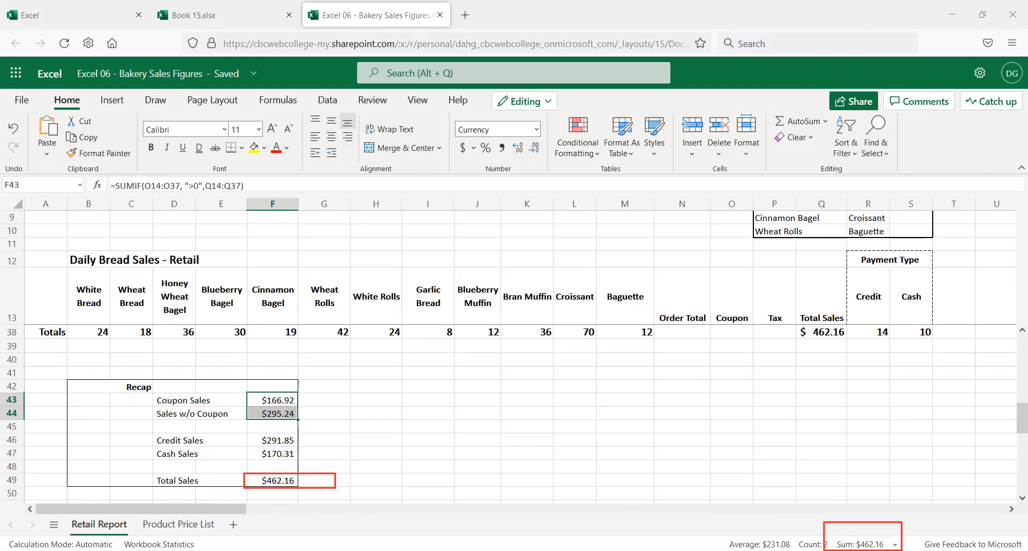
left_click_drag(284, 440, 287, 455)
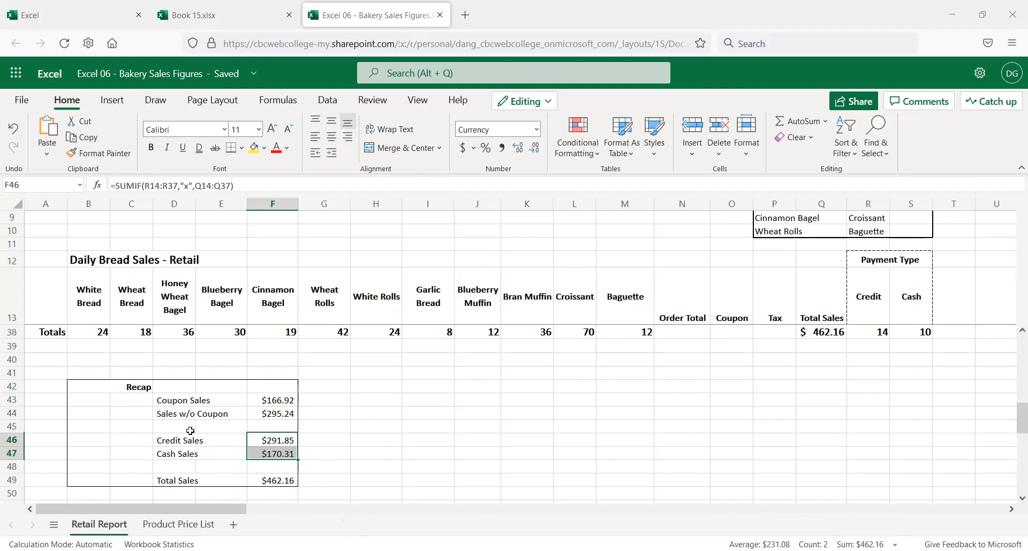
- Examine the sales rows, the Recap and the Summary of Sales table against the frozen headings
scroll(199, 428, "up", 5)
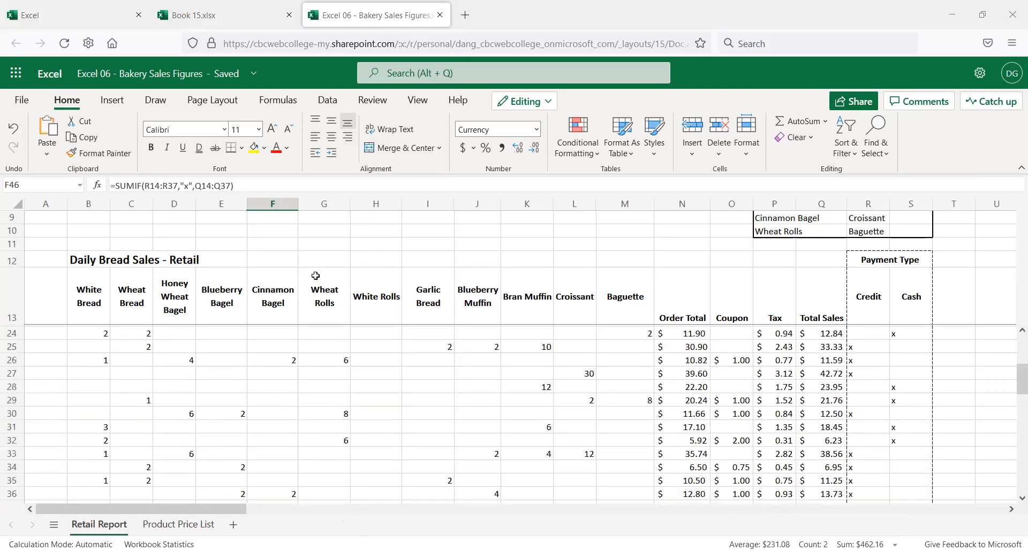
scroll(198, 286, "up", 1)
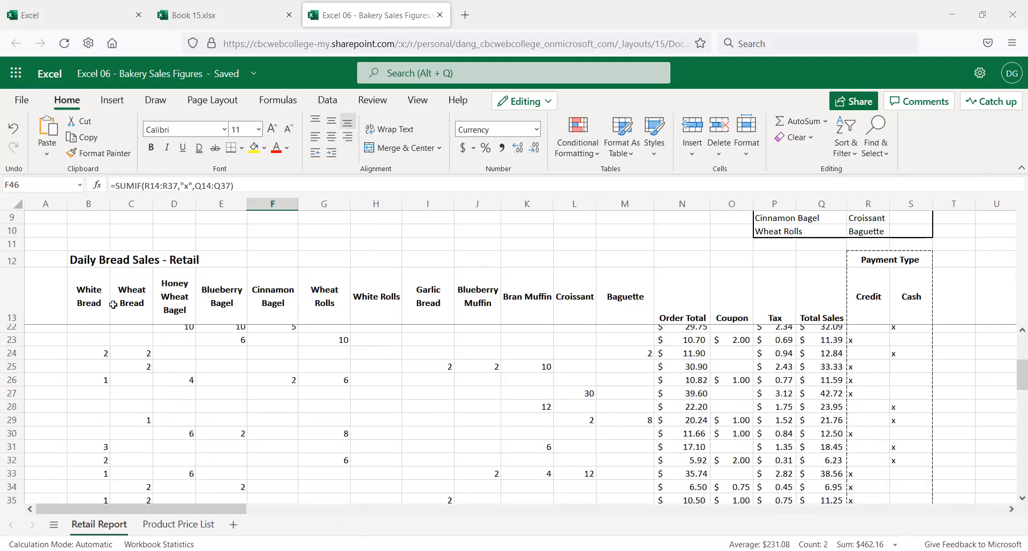
scroll(109, 304, "up", 1)
scroll(75, 304, "up", 3)
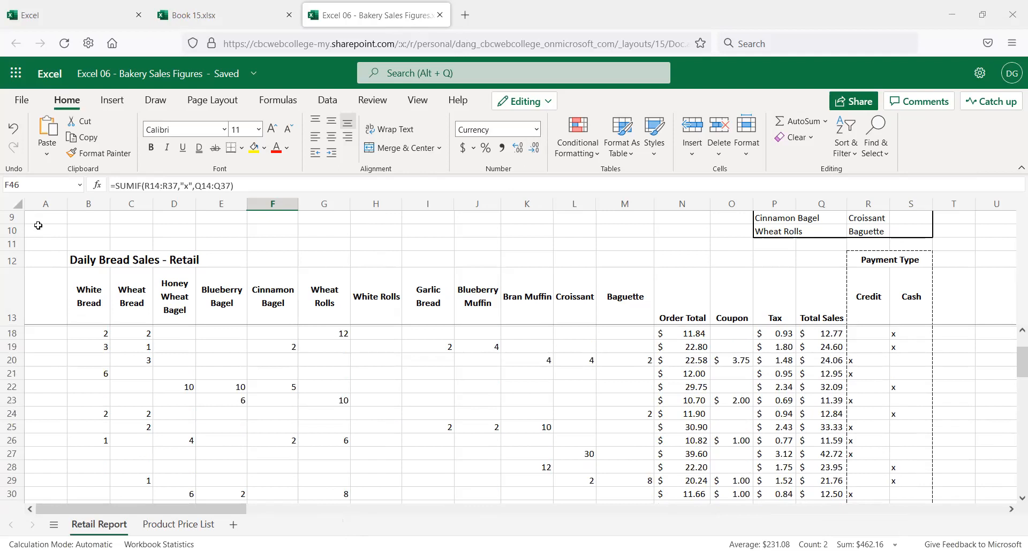
scroll(130, 349, "down", 5)
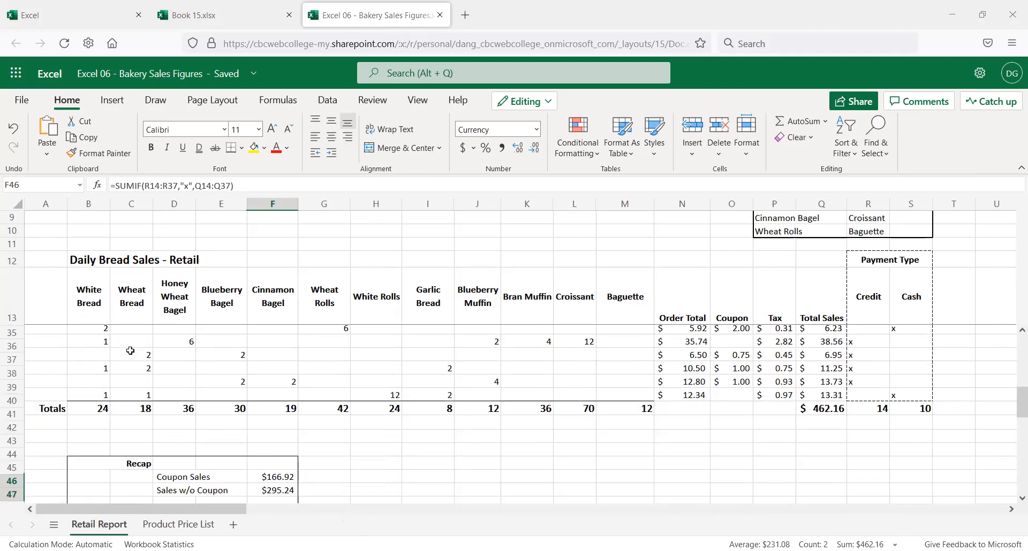
scroll(130, 350, "down", 3)
scroll(126, 345, "down", 3)
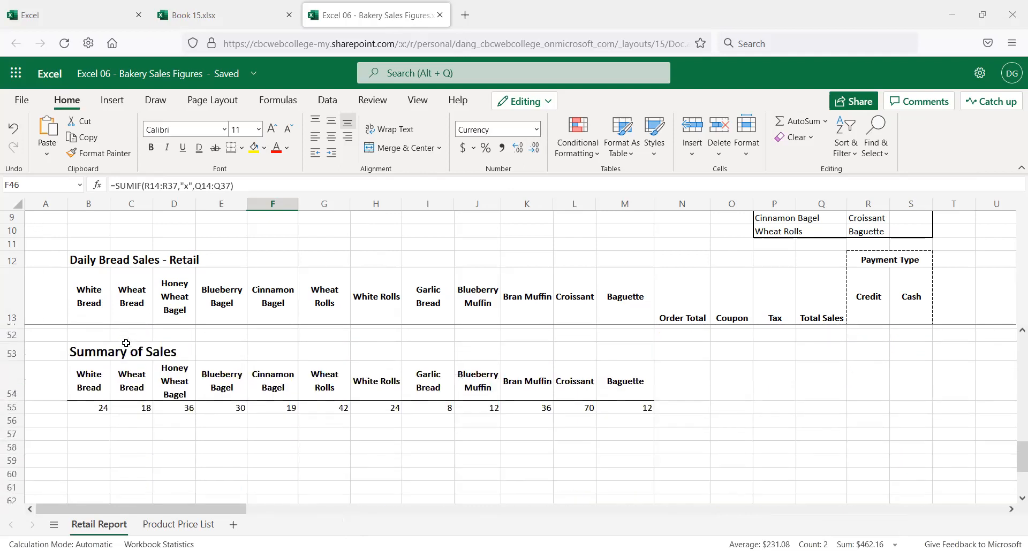
scroll(126, 346, "down", 1)
scroll(92, 343, "up", 4)
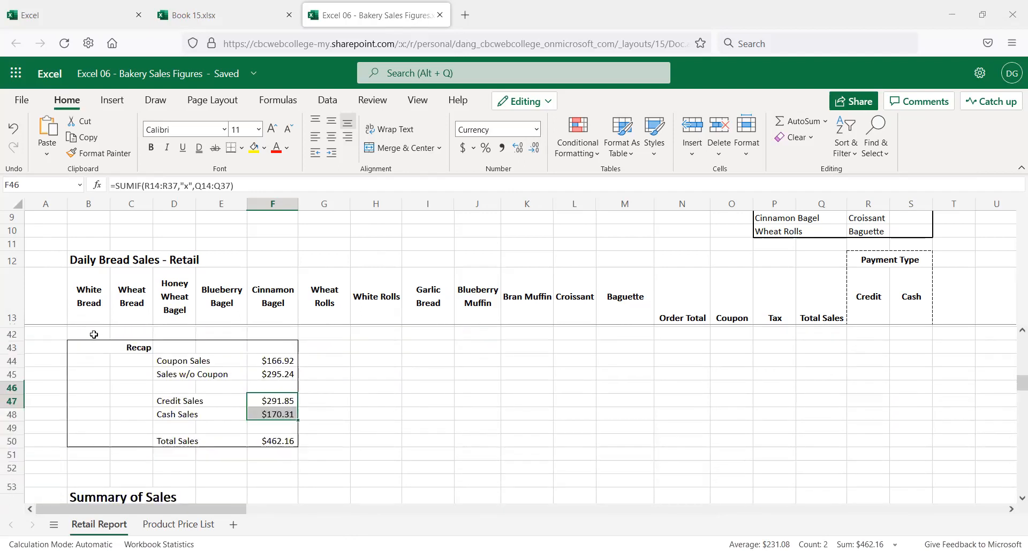
scroll(94, 334, "up", 8)
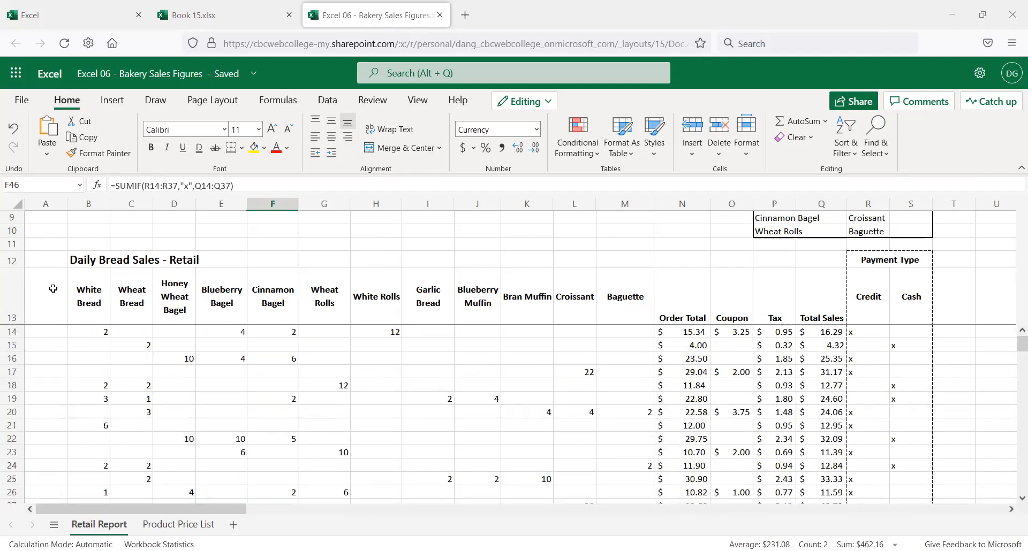
- Unfreeze the panes on the Retail Report sheet and check that the headings scroll with the data
left_click(173, 297)
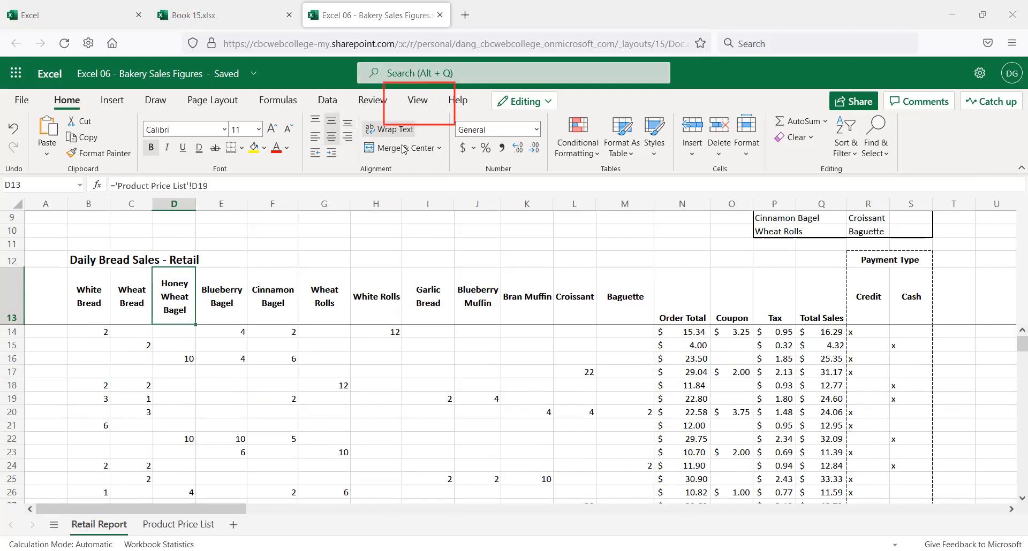
left_click(417, 101)
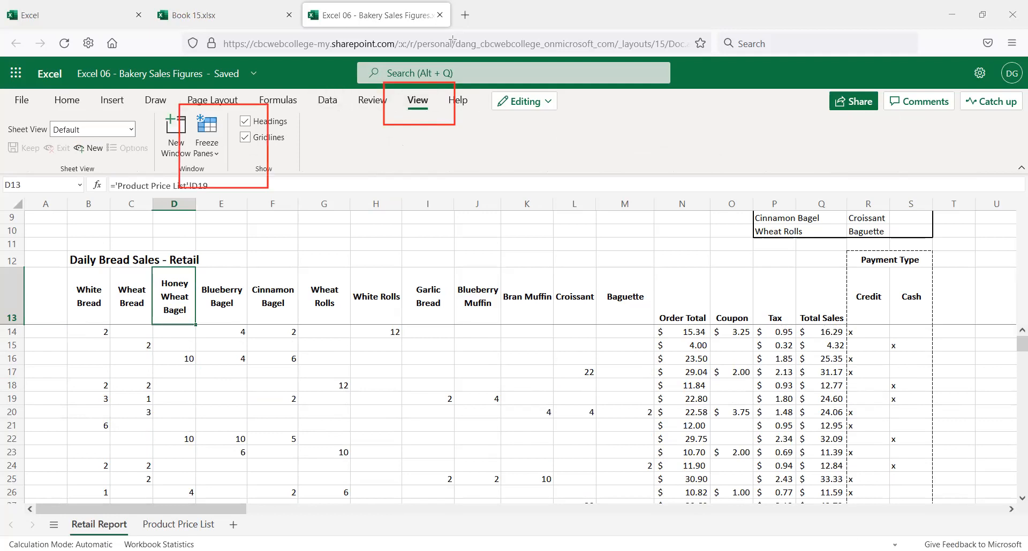
left_click(217, 155)
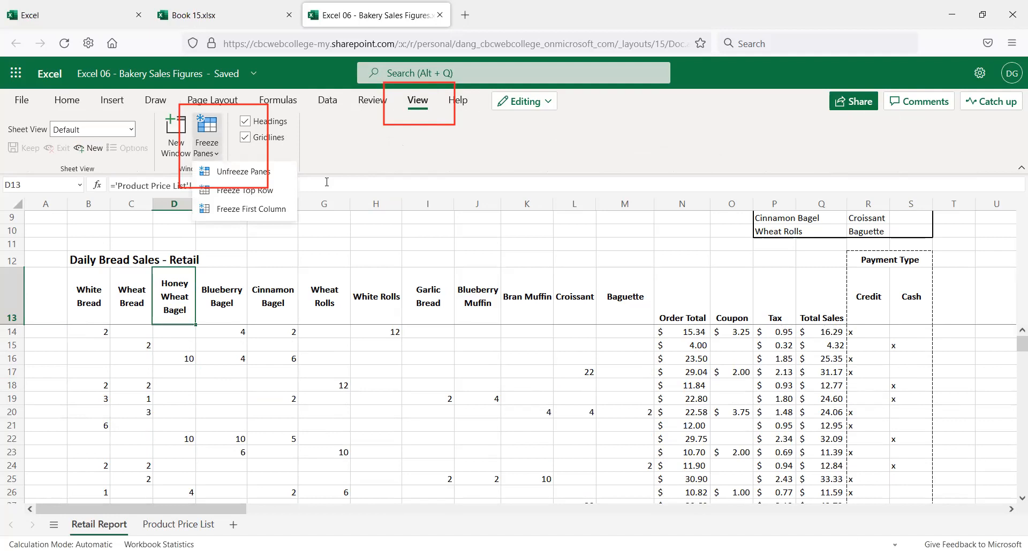
left_click(236, 172)
scroll(303, 310, "down", 1)
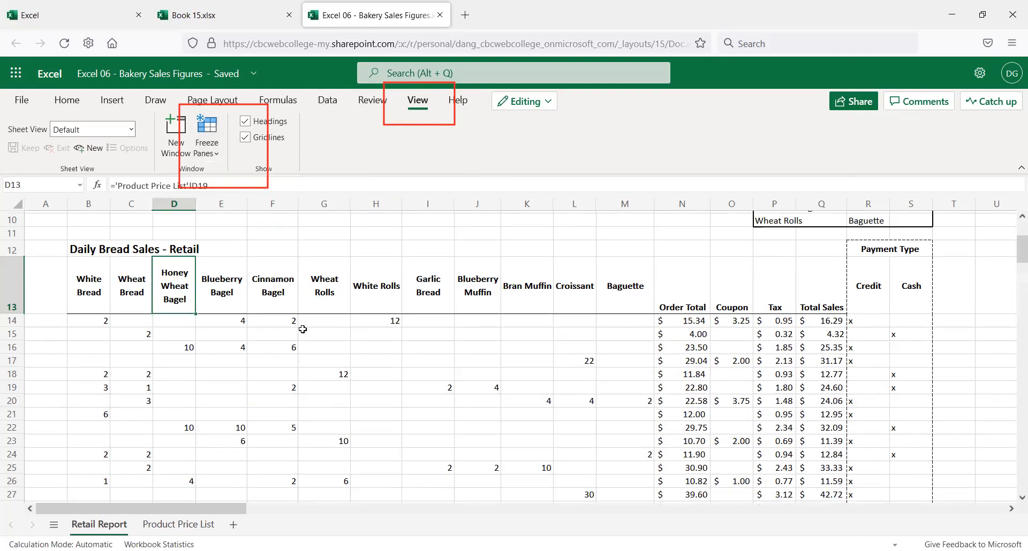
scroll(302, 329, "down", 2)
scroll(303, 329, "down", 3)
scroll(300, 328, "up", 8)
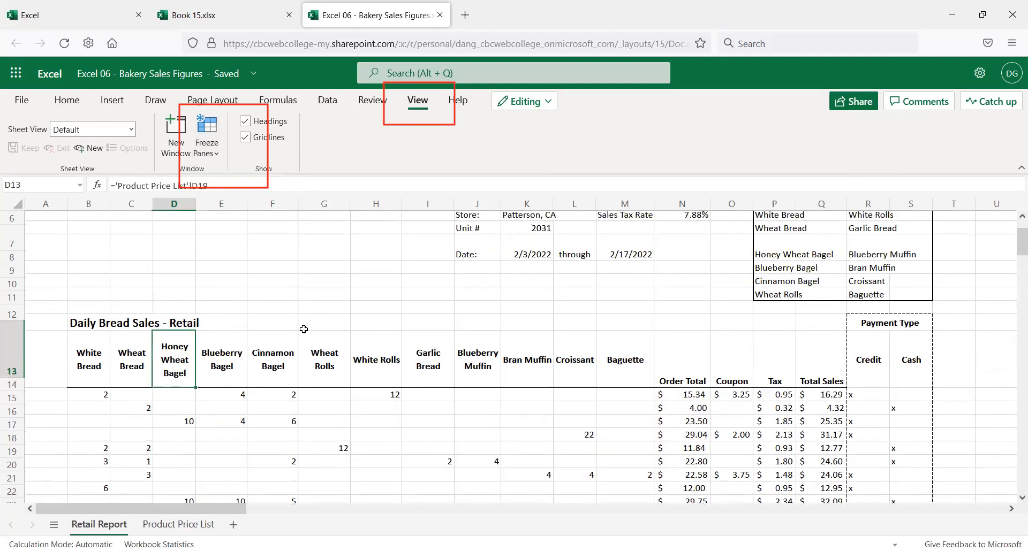
- Freeze the panes above row 14 while all of rows 1 to 13 are in view, and check the lower sales rows beneath them
scroll(299, 328, "down", 2)
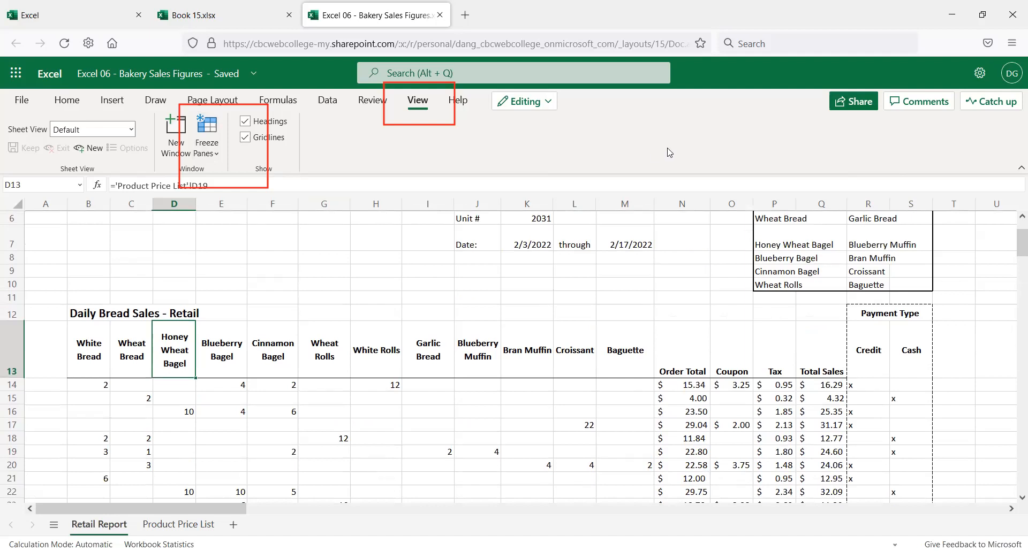
scroll(77, 305, "up", 2)
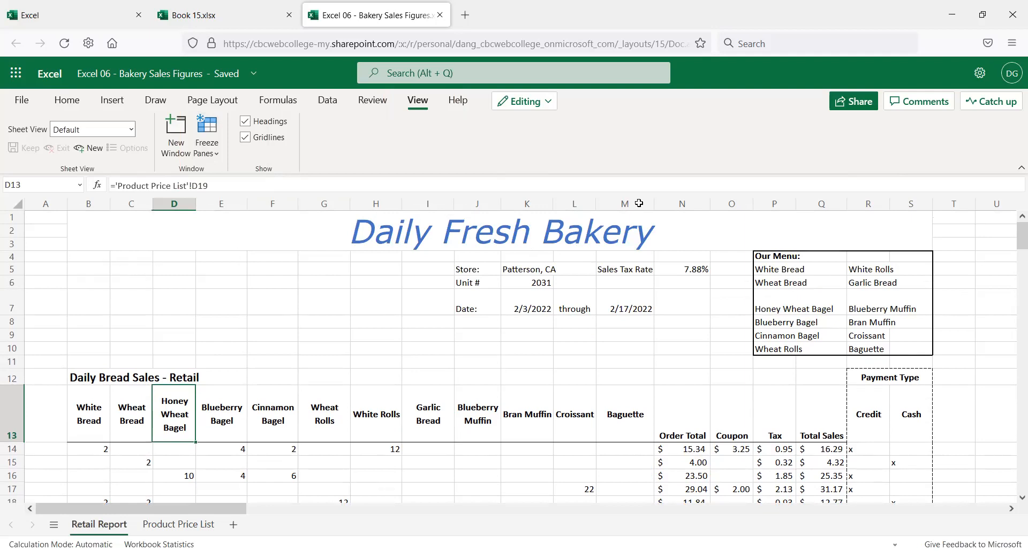
left_click(12, 453)
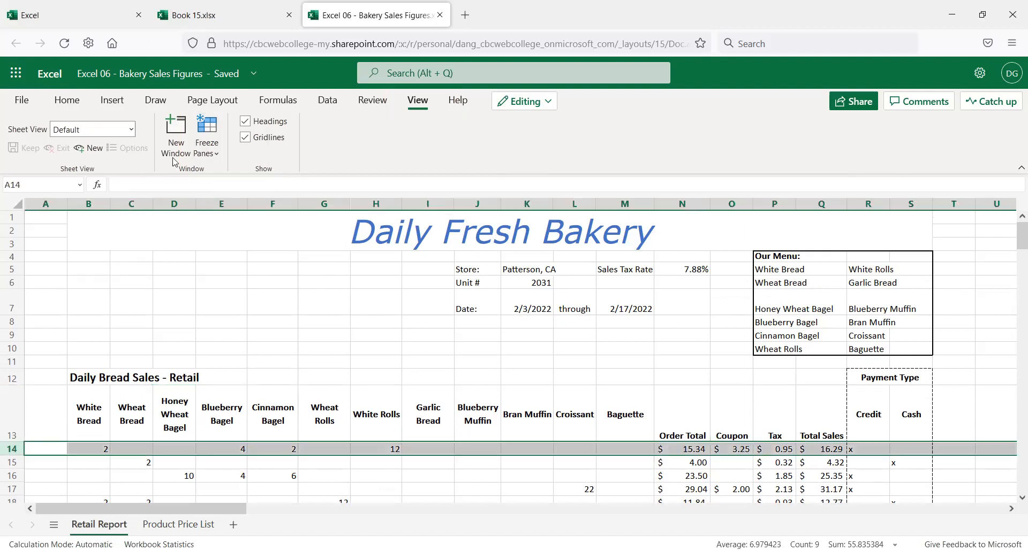
left_click(213, 146)
left_click(235, 169)
scroll(244, 307, "down", 4)
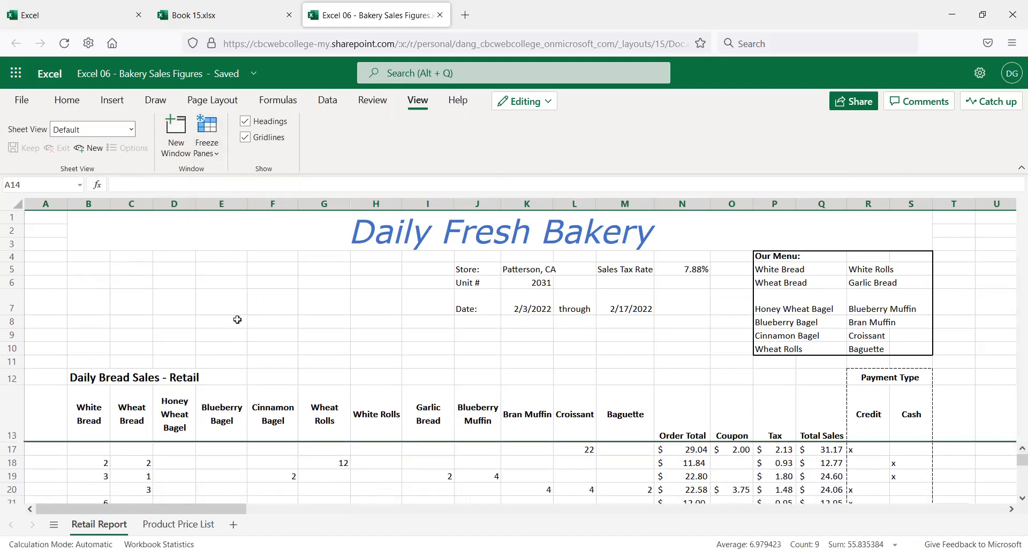
scroll(246, 314, "down", 3)
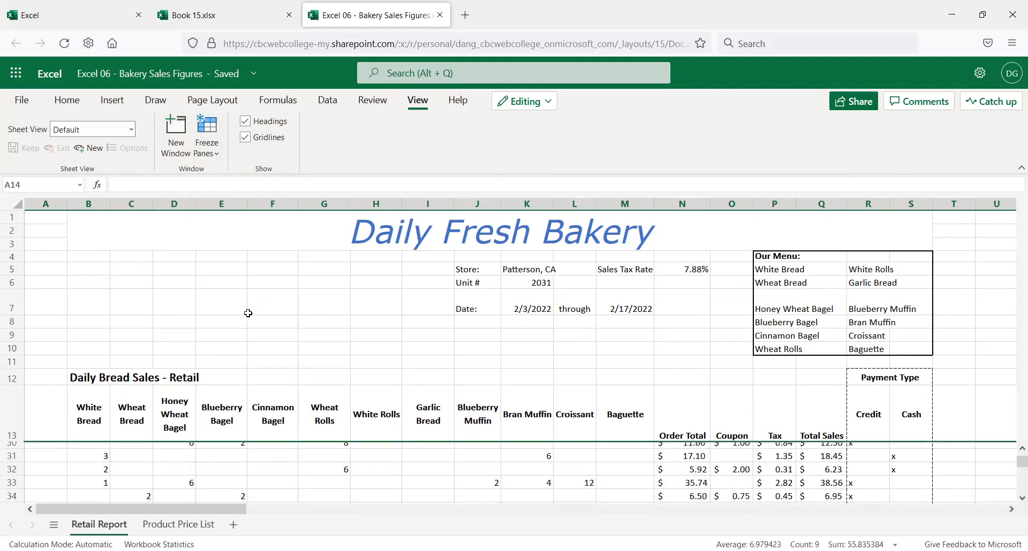
scroll(248, 315, "down", 2)
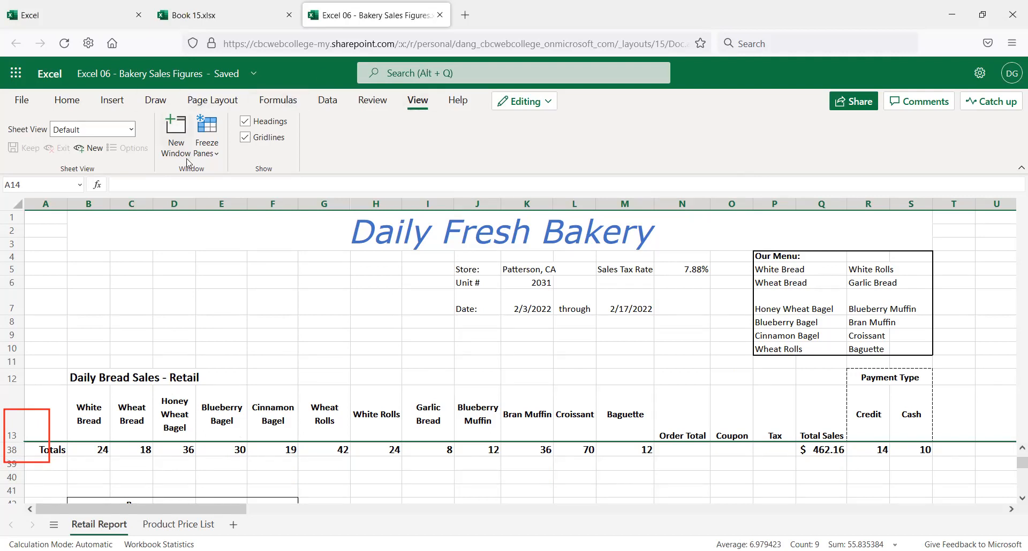
- Unfreeze rows 1 to 13 and look over the Totals row and the Recap
left_click(215, 155)
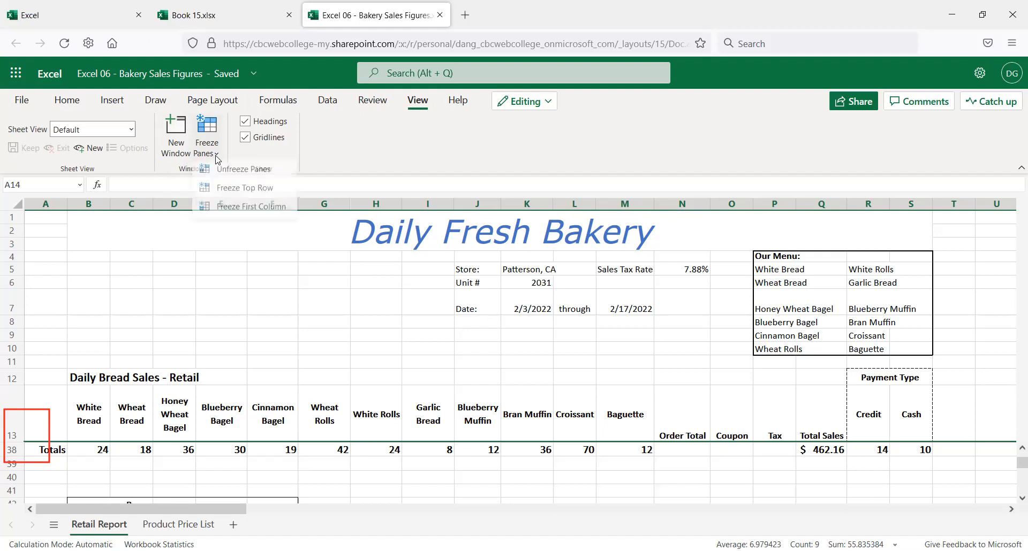
left_click(230, 167)
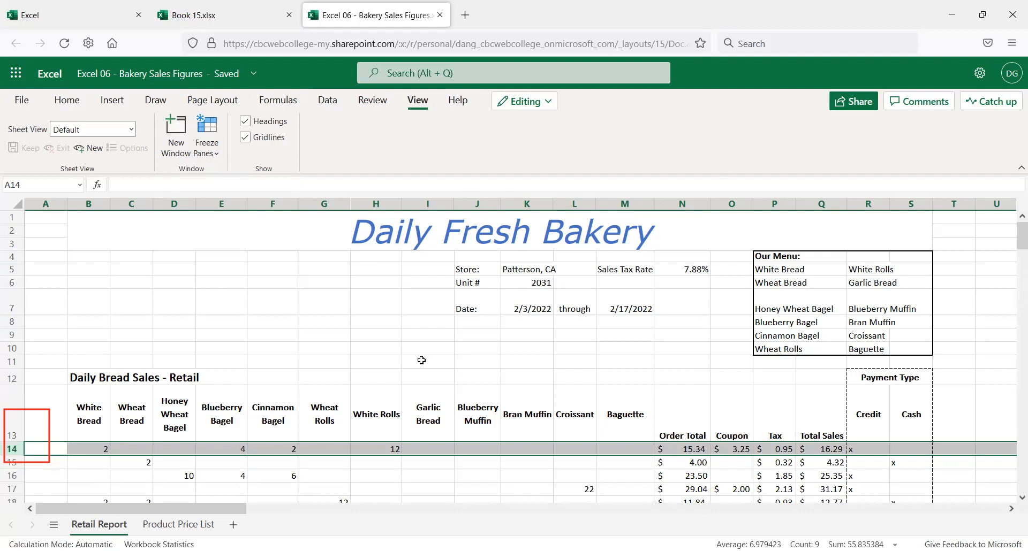
scroll(343, 397, "down", 5)
scroll(342, 396, "down", 6)
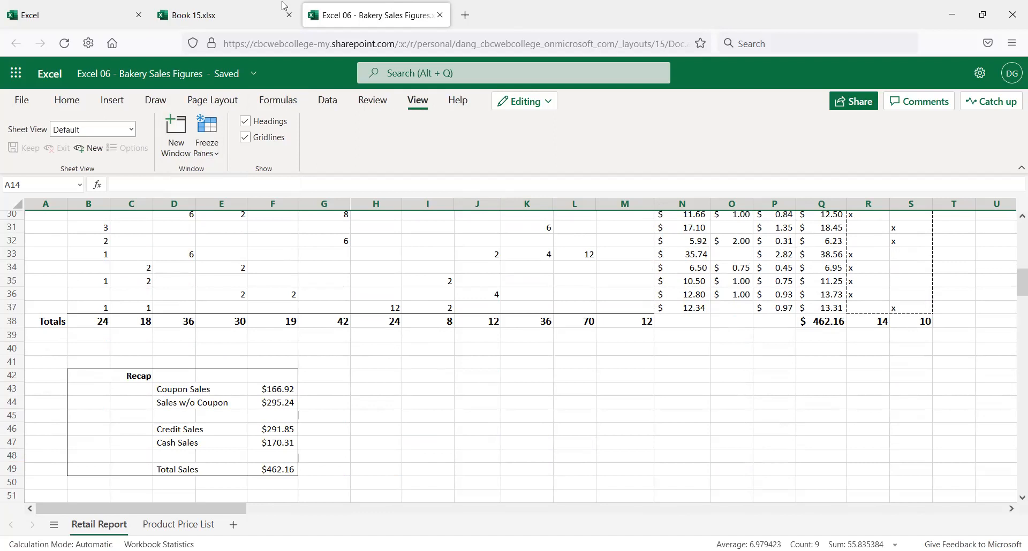
- Close the bakery sales workbook and rename Book 15 as "Excel 07 - Charts and Graphs"
left_click(441, 15)
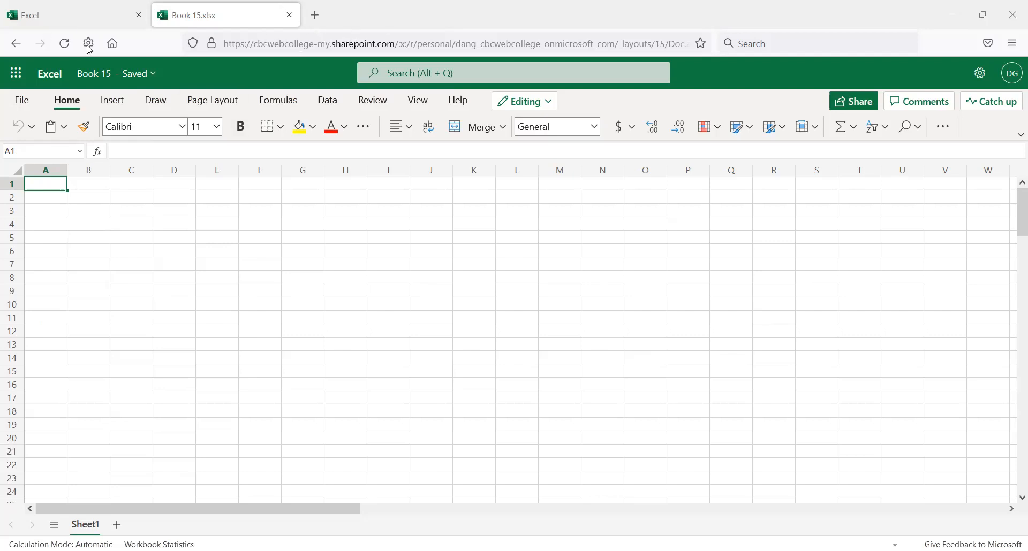
left_click(156, 79)
left_click(93, 134)
left_click_drag(93, 134, 19, 133)
type("Excel 07")
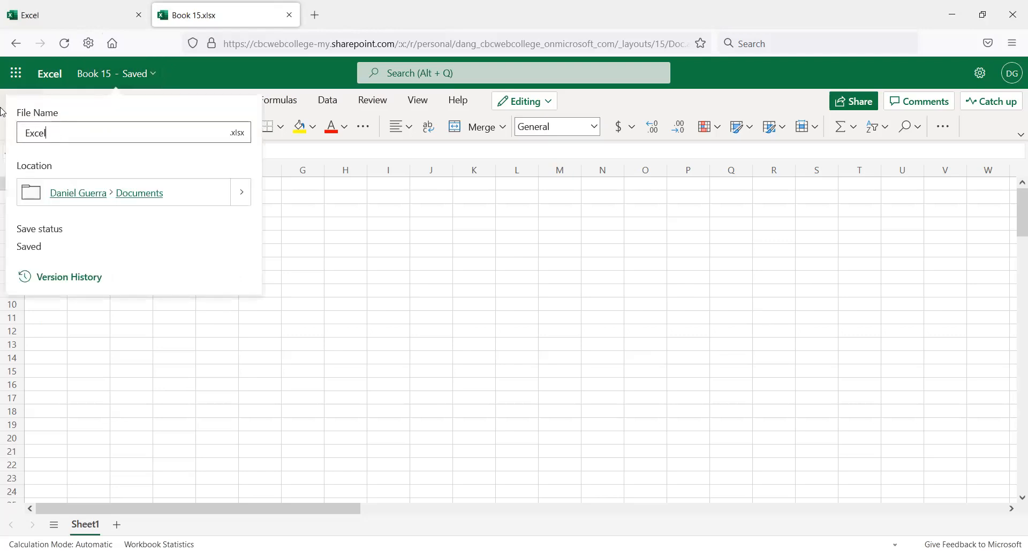
type(" - Charts and Graphs")
key("Return")
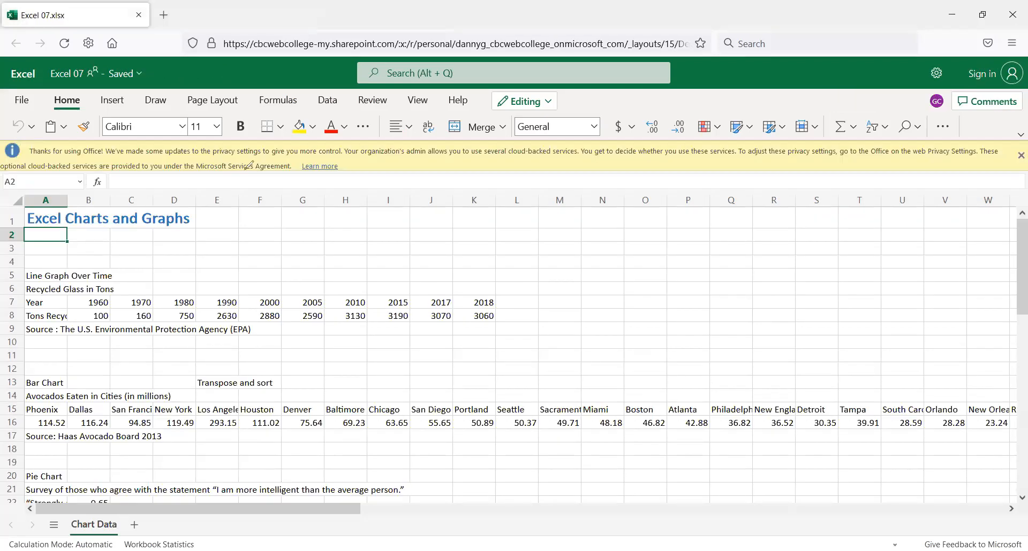
- Copy range A1:AB58 from the Chart Data sheet of the shared Excel 07 workbook into the blank sheet of Excel 07 - Charts and Graphs
scroll(329, 305, "down", 9)
scroll(337, 304, "down", 5)
scroll(339, 290, "up", 10)
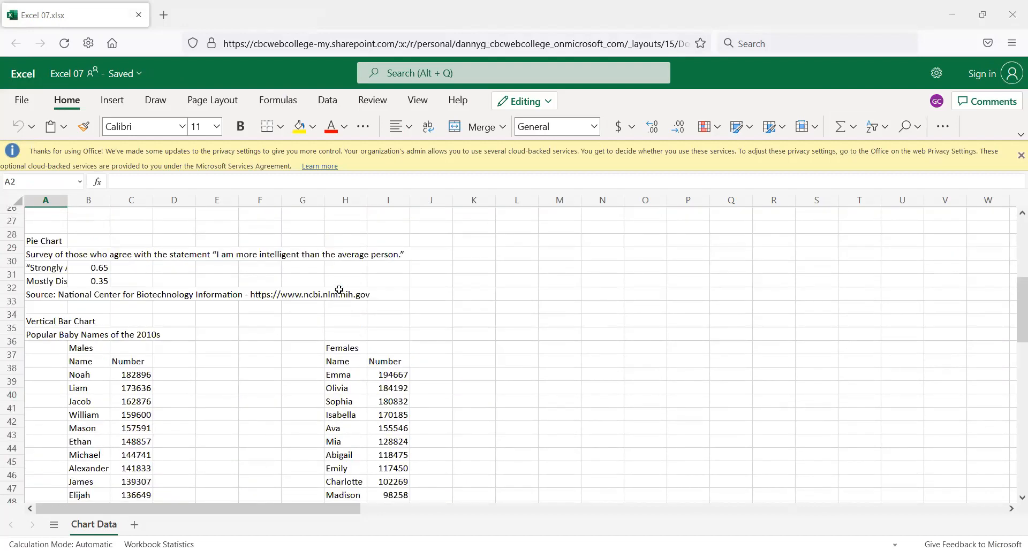
scroll(339, 289, "up", 8)
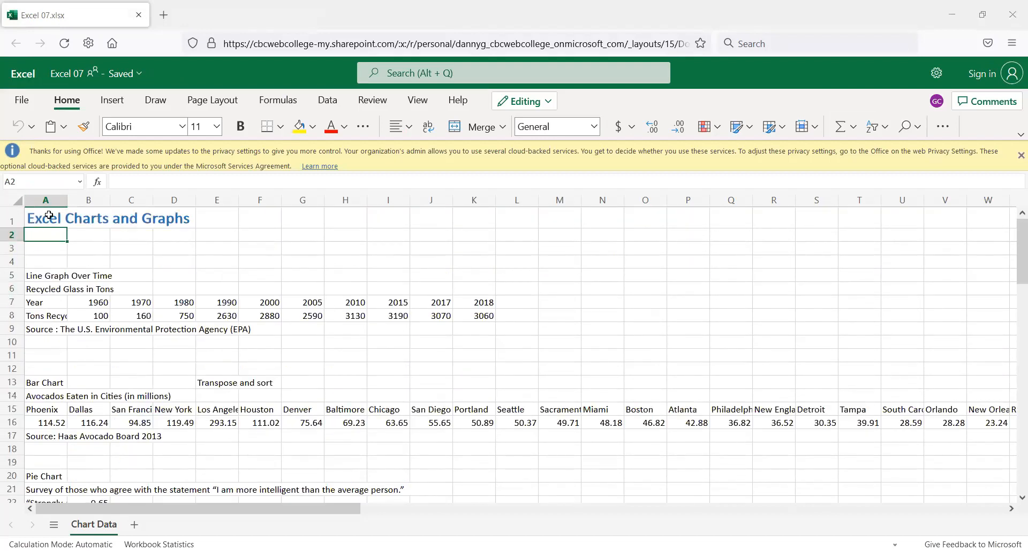
left_click_drag(50, 215, 325, 470)
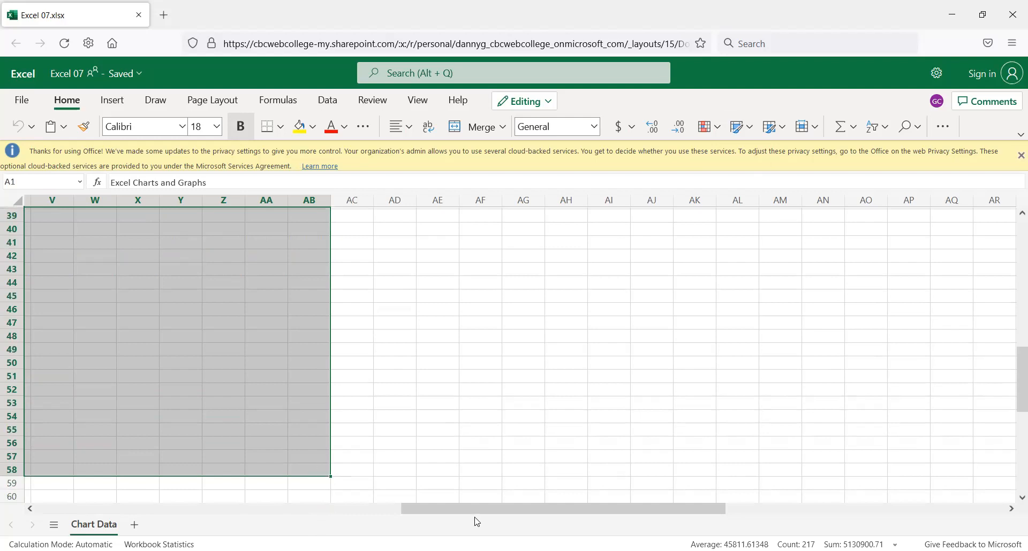
left_click_drag(475, 515, 379, 477)
scroll(312, 225, "up", 10)
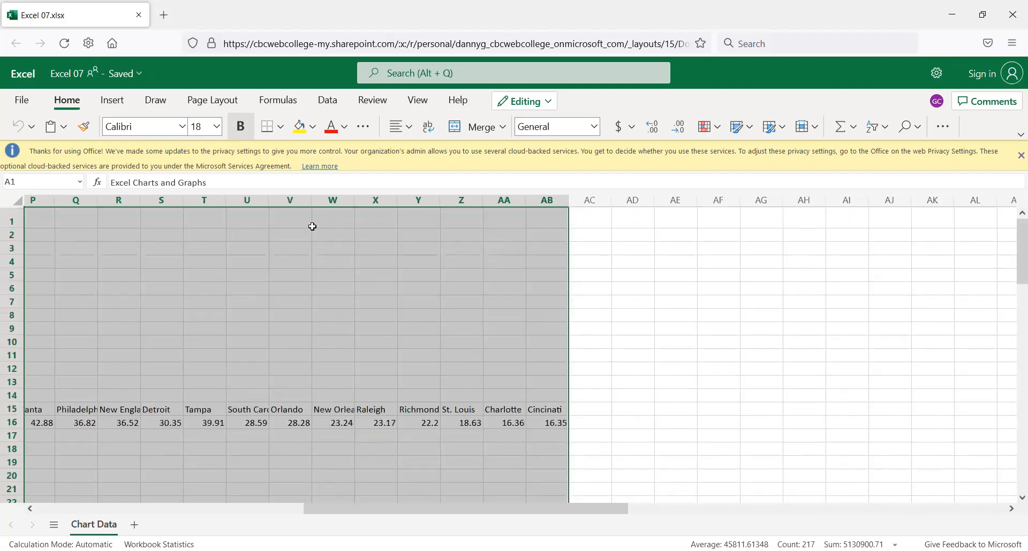
key("ctrl+c")
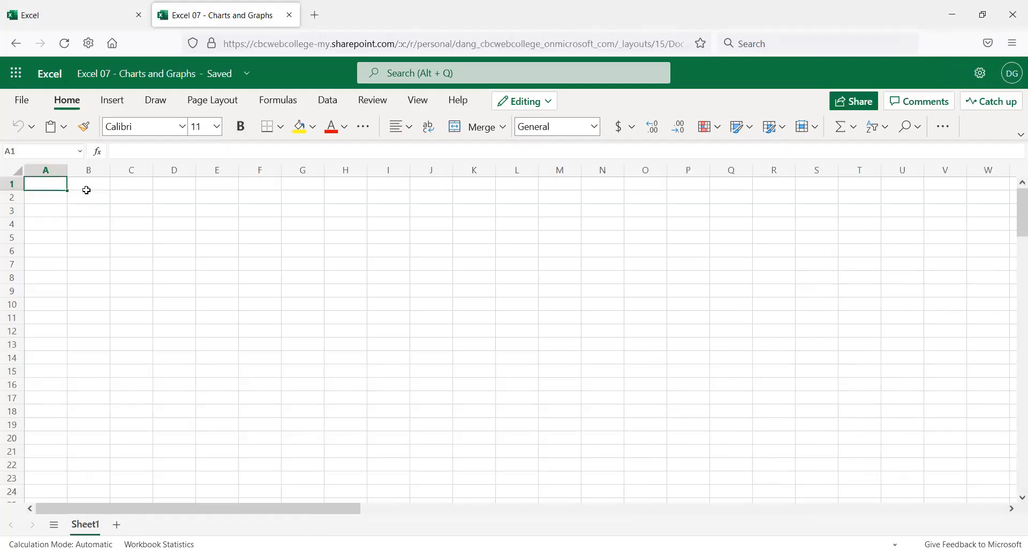
key("ctrl+a")
key("ctrl+v")
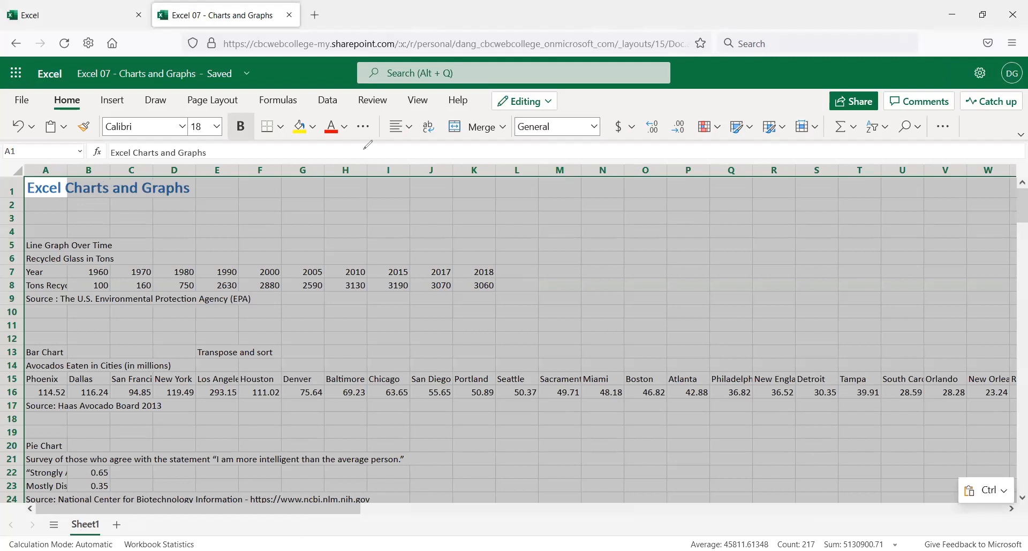
- Rename Sheet1 as "Chart Data"
double_click(88, 527)
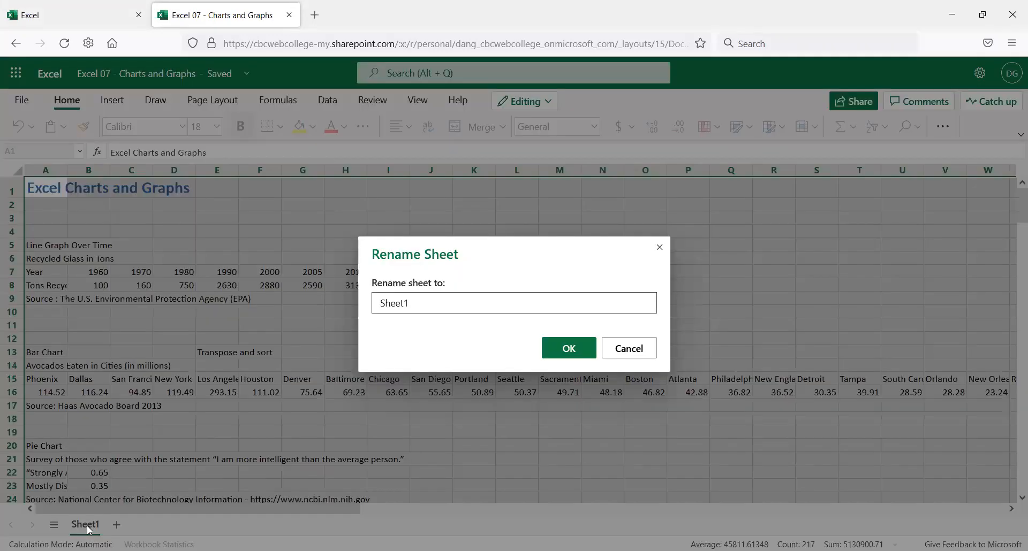
key("BackSpace")
key("BackSpace")
key("BackSpace")
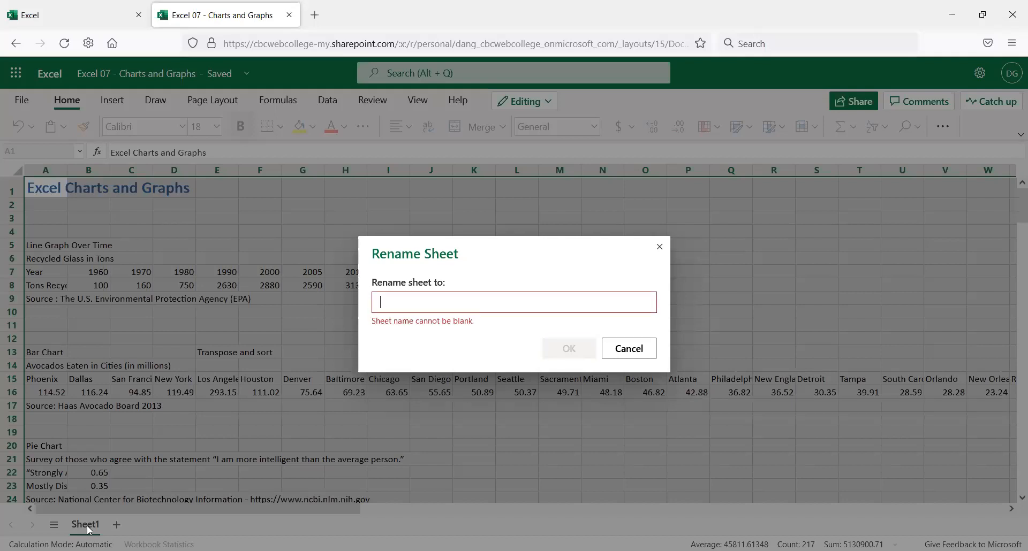
type("Chart Data")
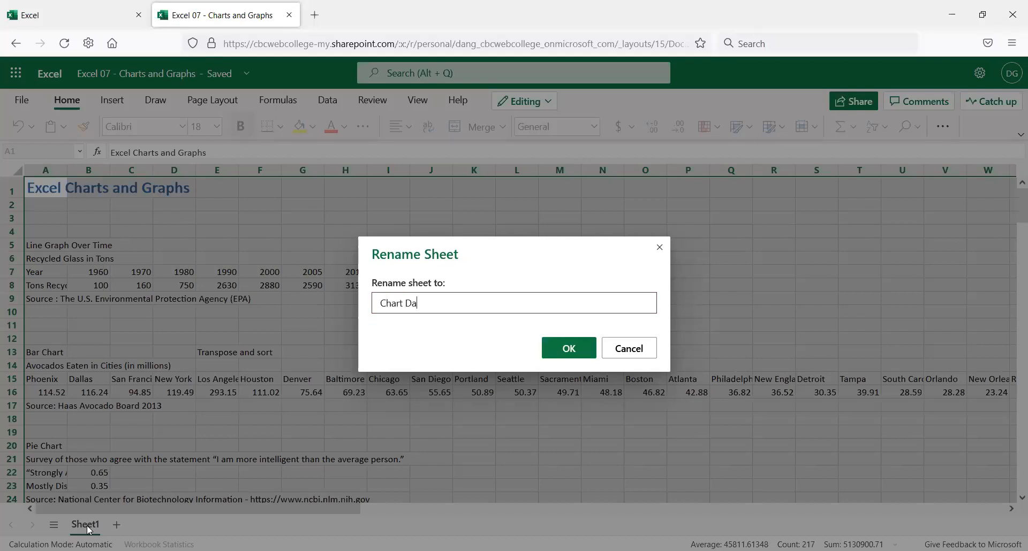
key("Return")
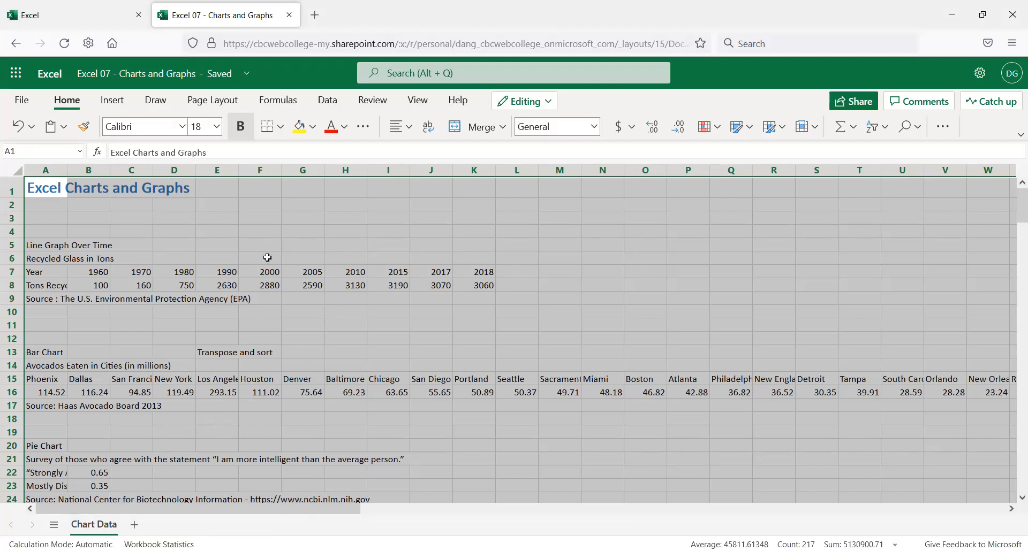
- Examine the Line Graph and Bar Chart data blocks and the source note under the recycled glass figures
left_click(254, 217)
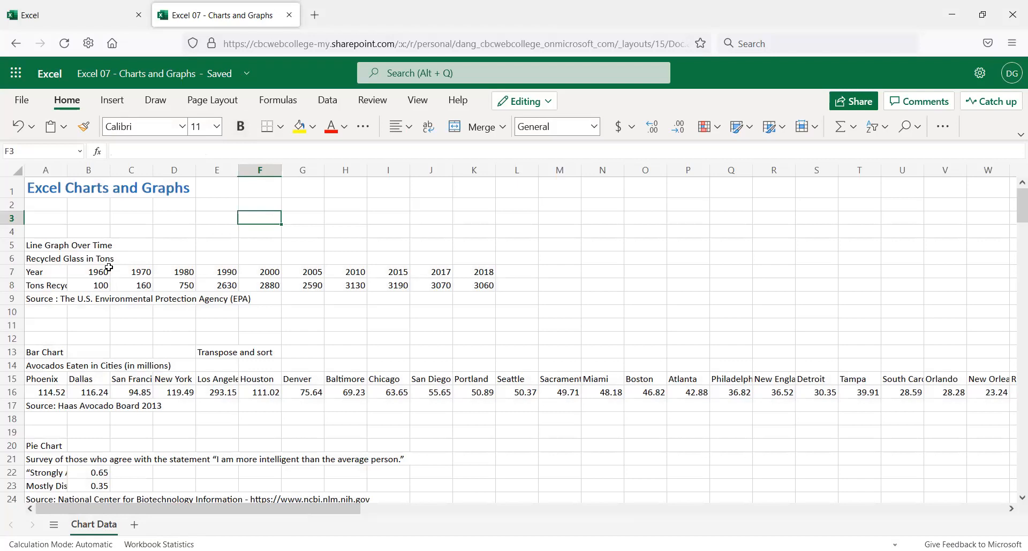
left_click_drag(33, 246, 530, 286)
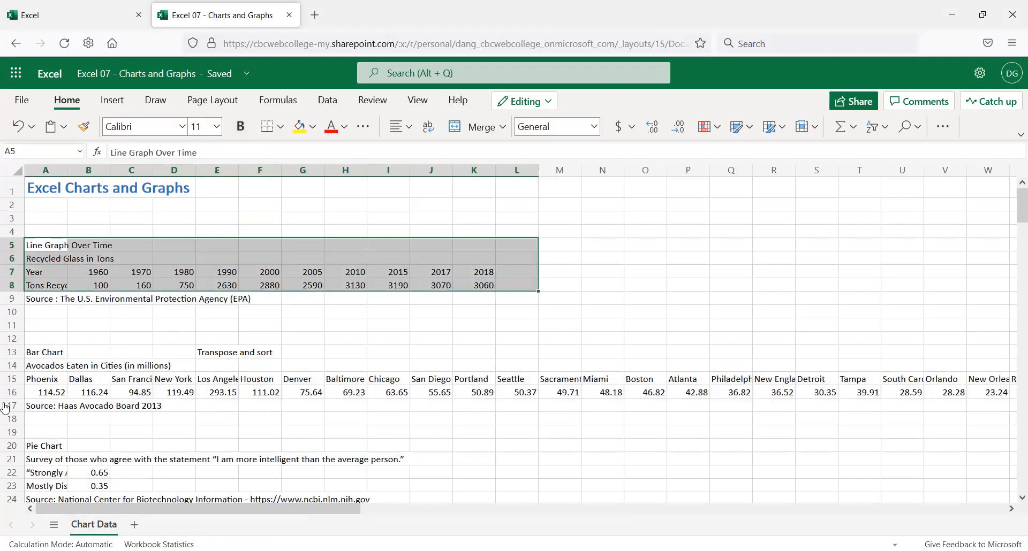
left_click_drag(53, 353, 639, 398)
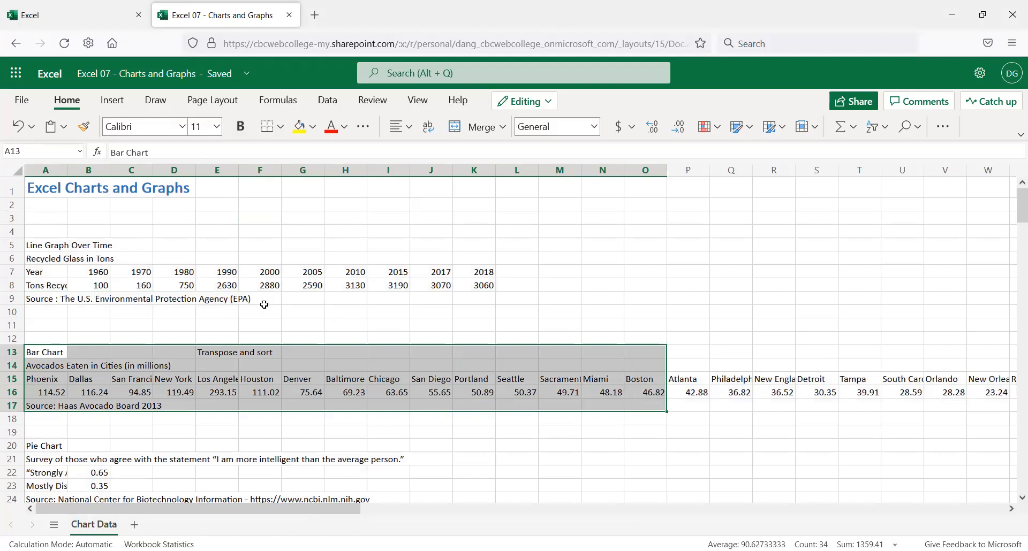
left_click(249, 322)
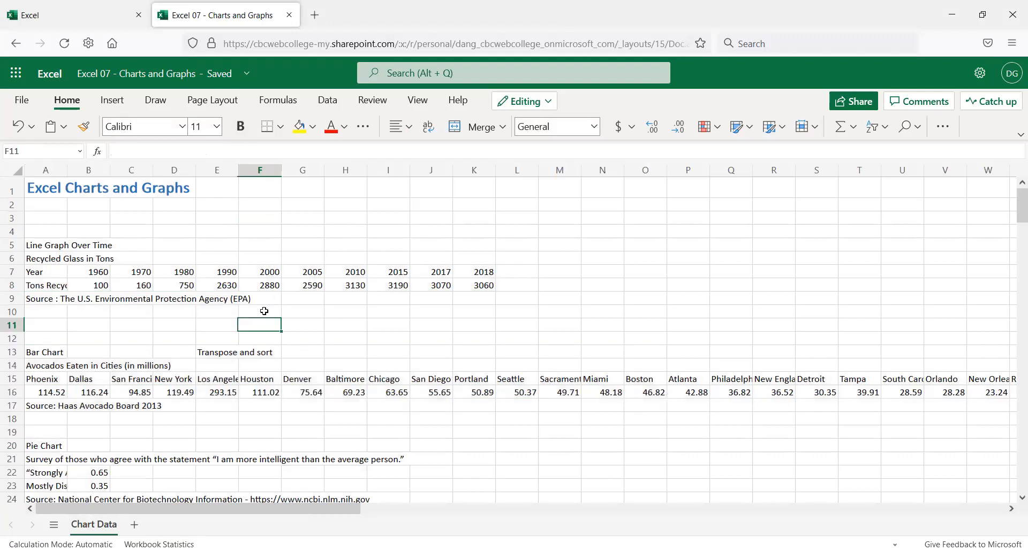
left_click(45, 243)
left_click(42, 311)
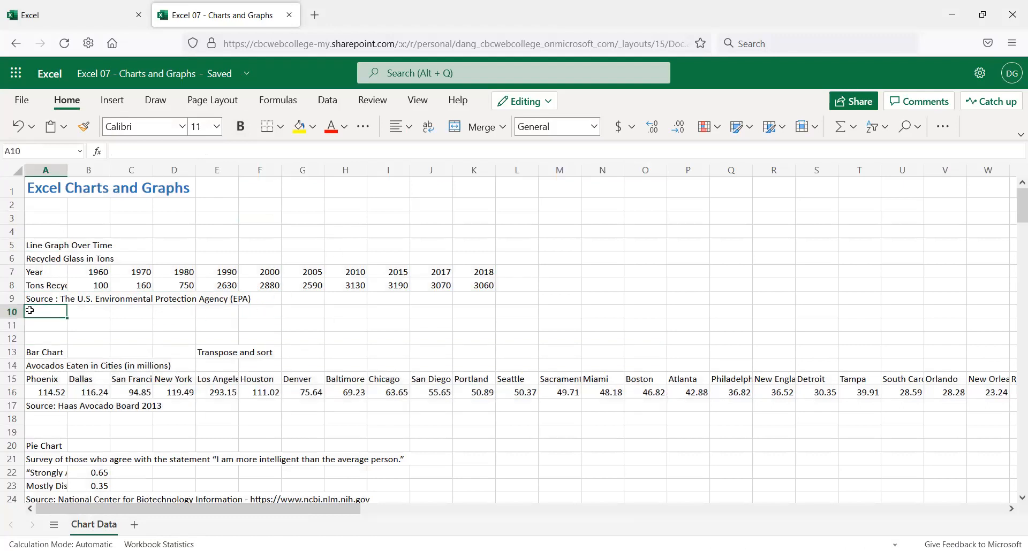
left_click(34, 303)
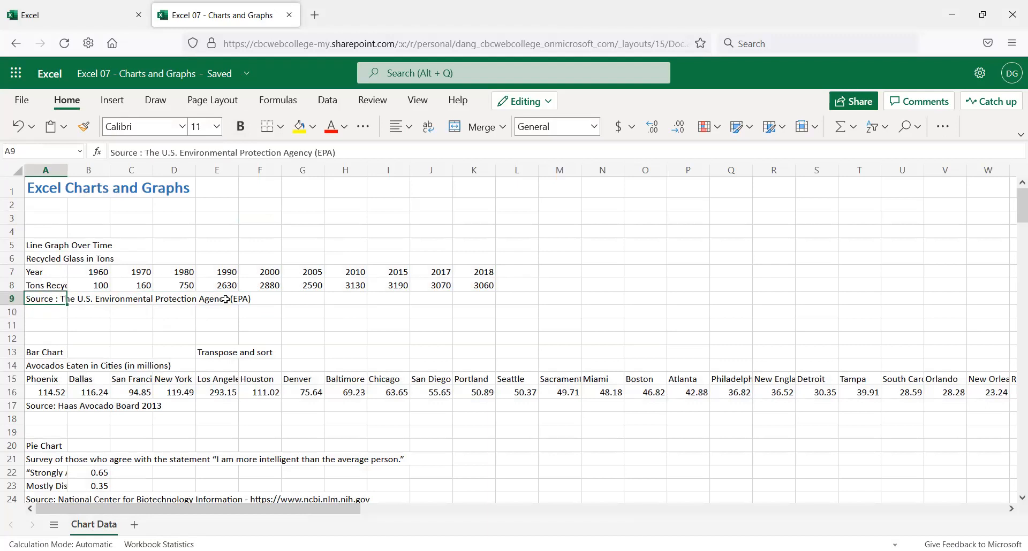
left_click(188, 301, "shift")
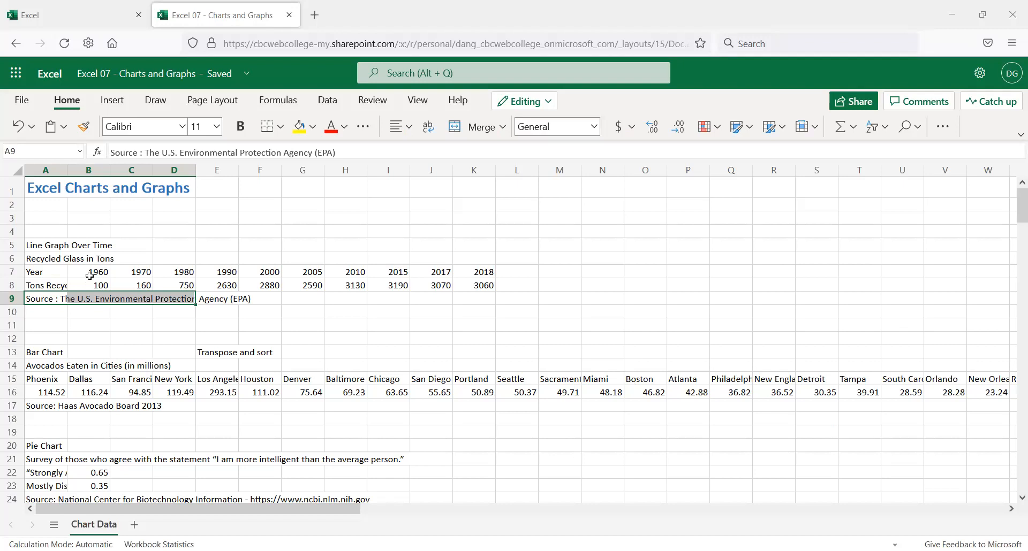
key("Down")
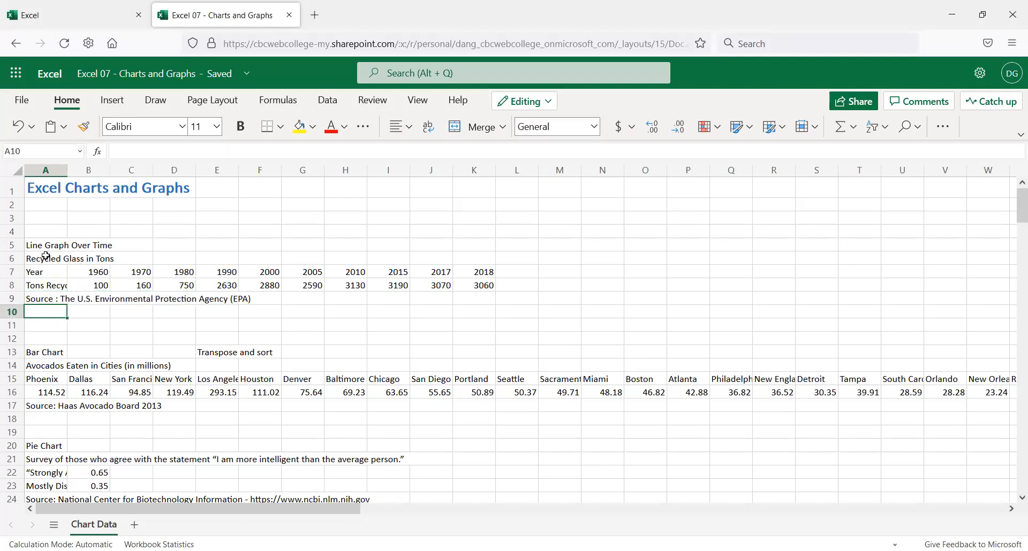
- Copy the Line Graph Over Time block A5:K9 into a new sheet, starting at cell A1
left_click_drag(56, 244, 469, 296)
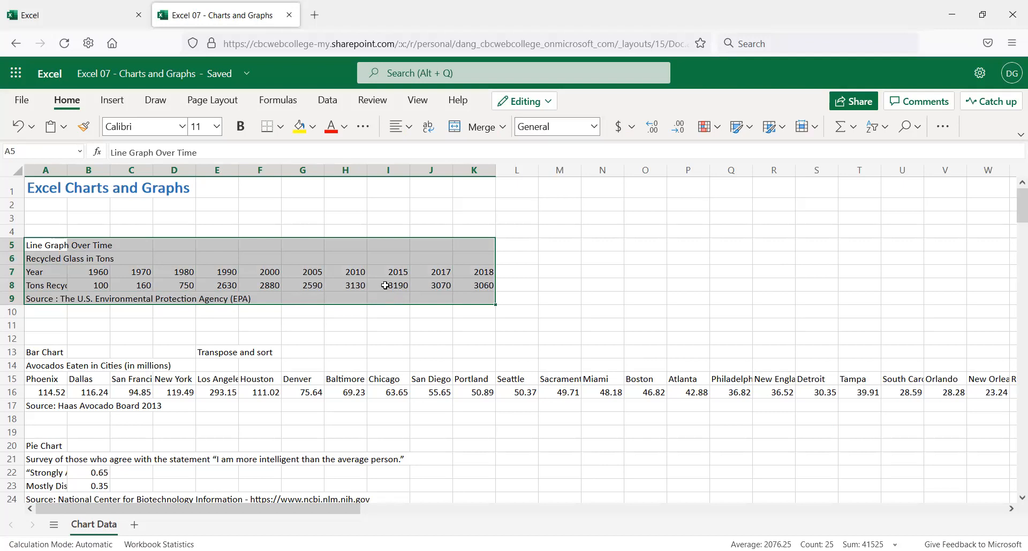
key("ctrl+c")
left_click(133, 526)
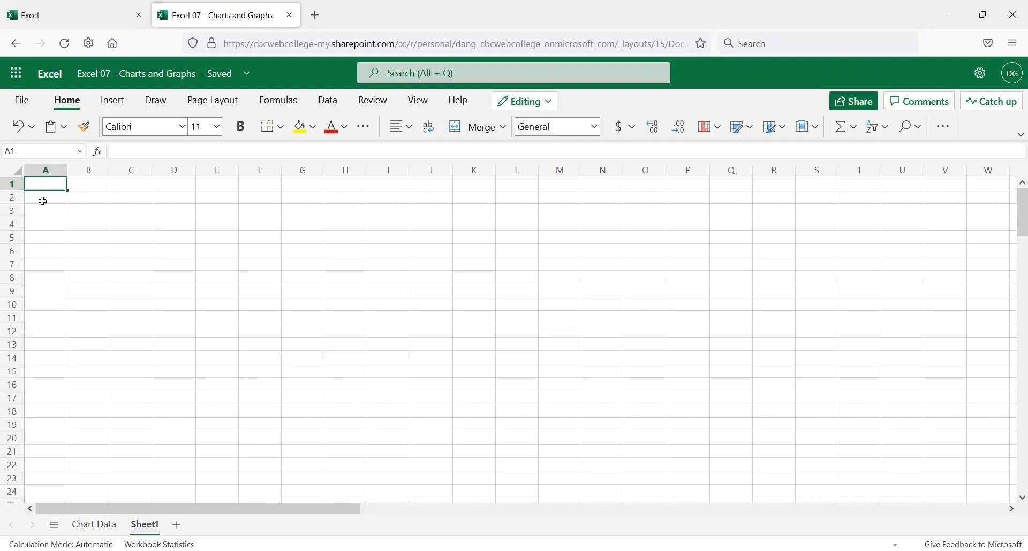
key("ctrl+v")
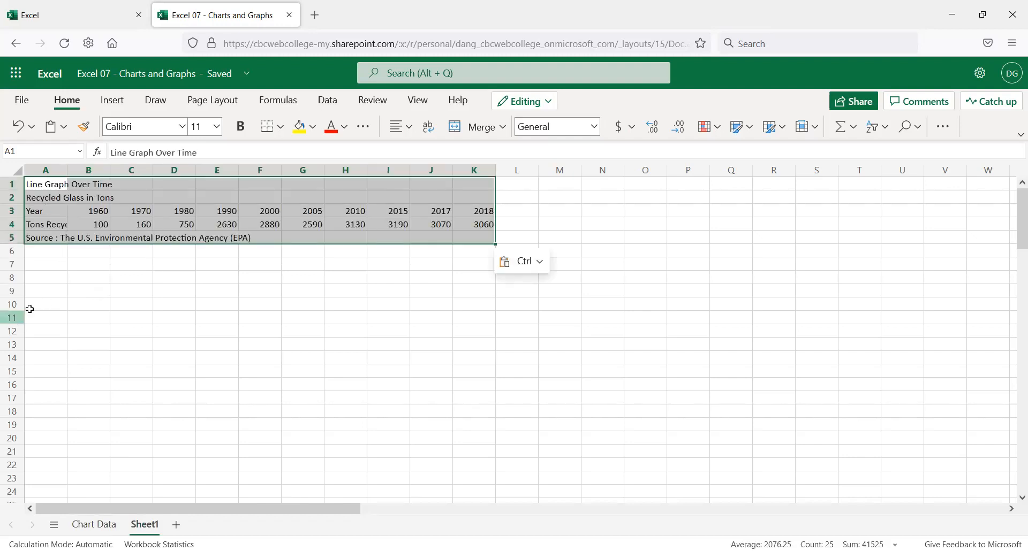
left_click(61, 289)
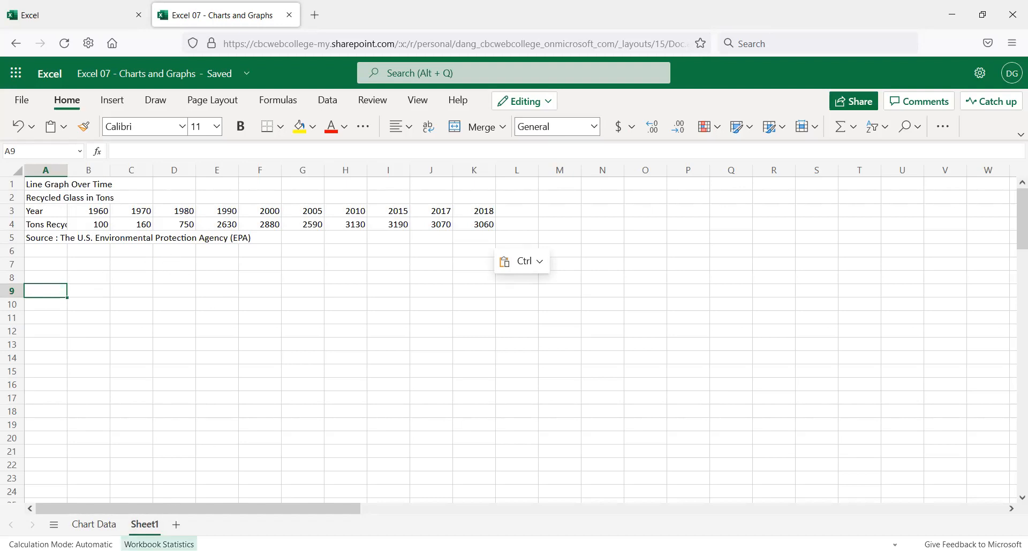
- Rename the new sheet with the recycled glass data as "Line Graph"
double_click(148, 533)
left_click_drag(440, 303, 297, 303)
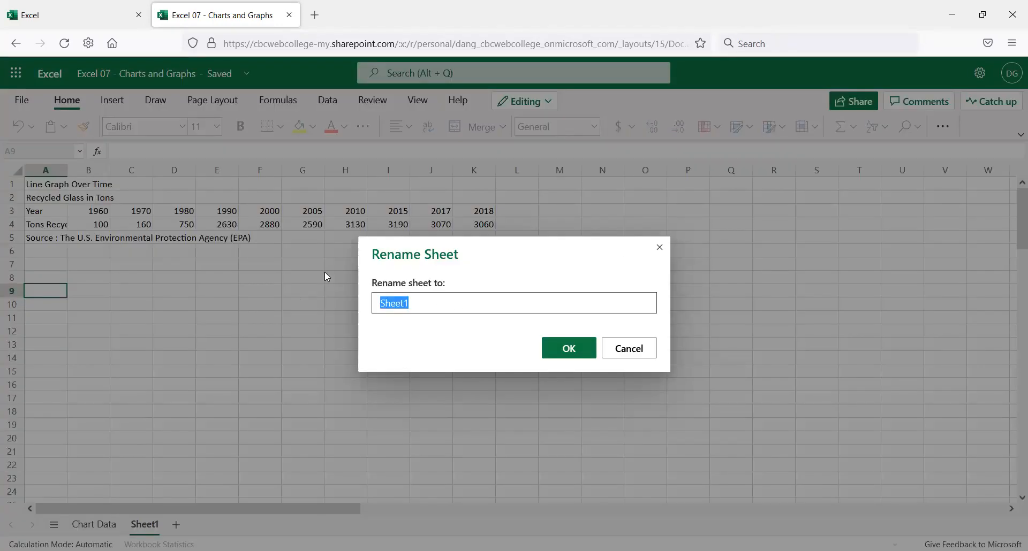
type("Line Graph")
left_click(567, 349)
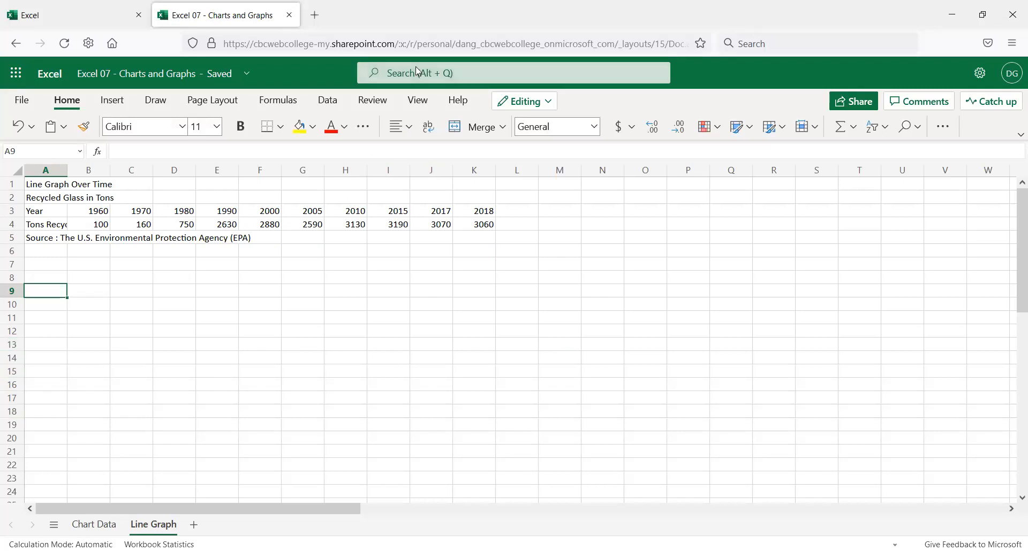
- Copy the Year and Tons Recycled rows A3:K4 and paste them transposed into columns starting at cell A10
left_click_drag(50, 216, 480, 223)
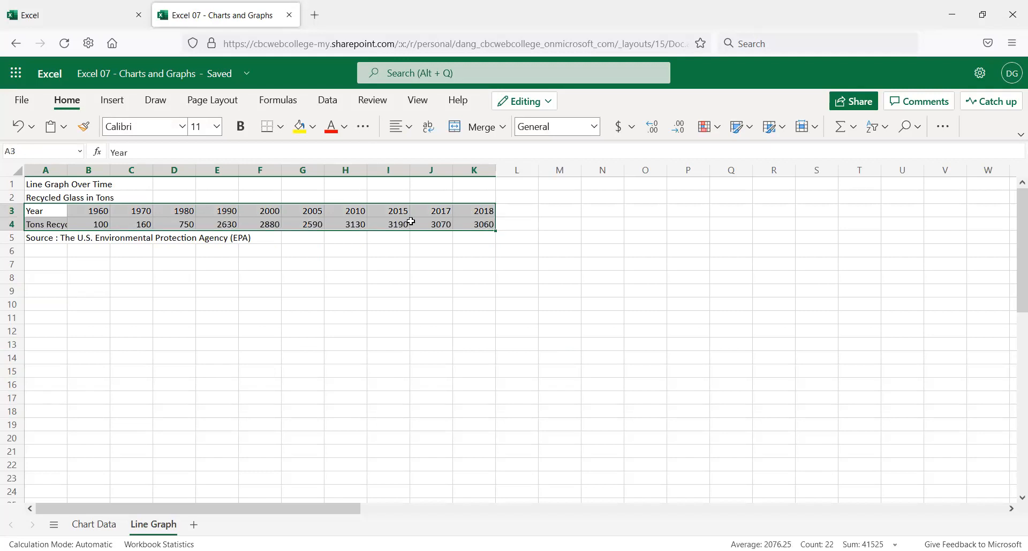
key("ctrl+c")
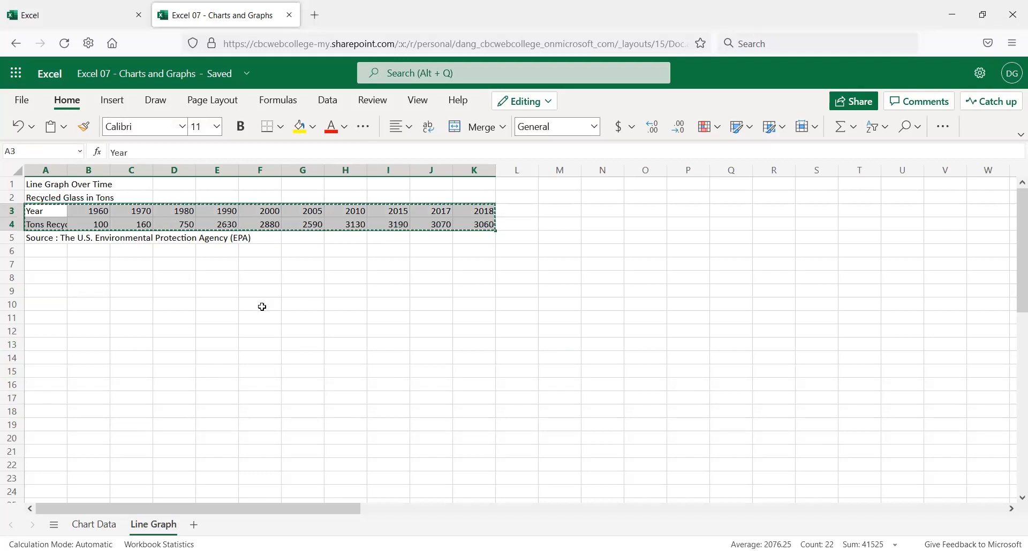
left_click(53, 289)
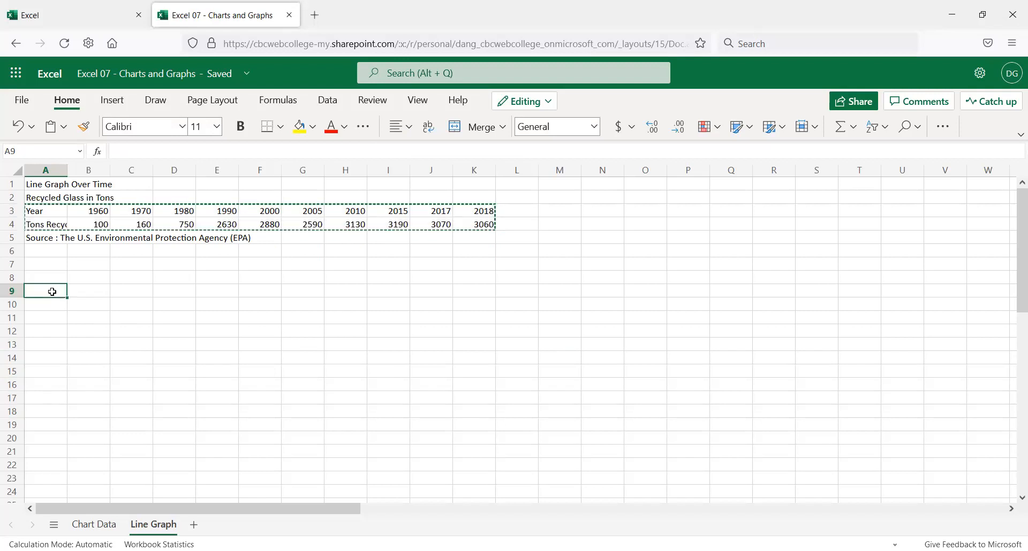
left_click(51, 300)
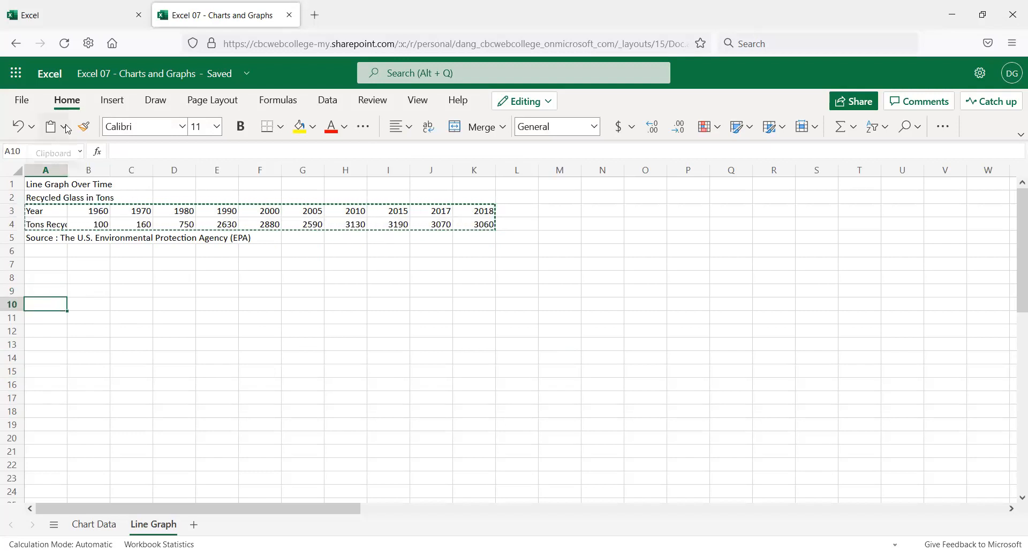
right_click(43, 313)
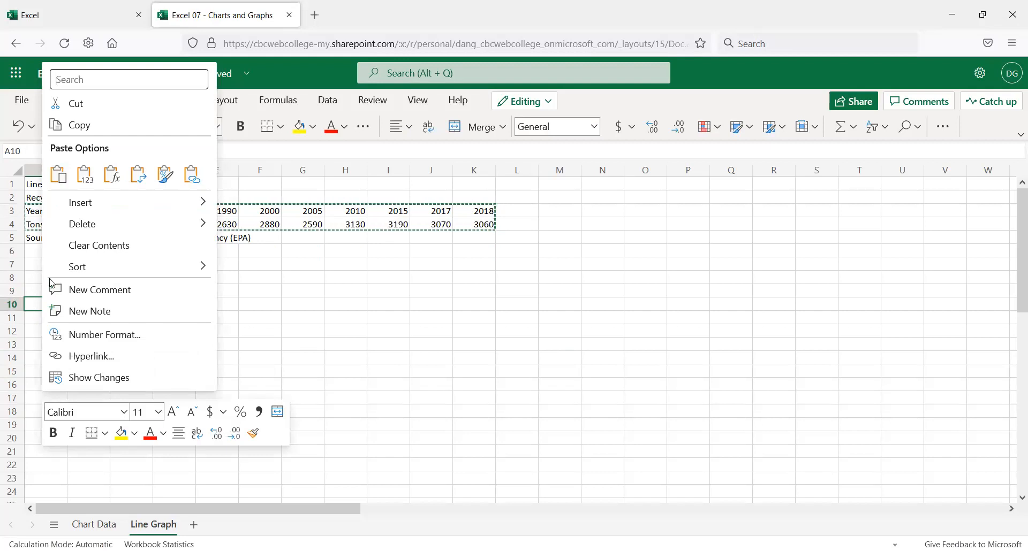
left_click(141, 176)
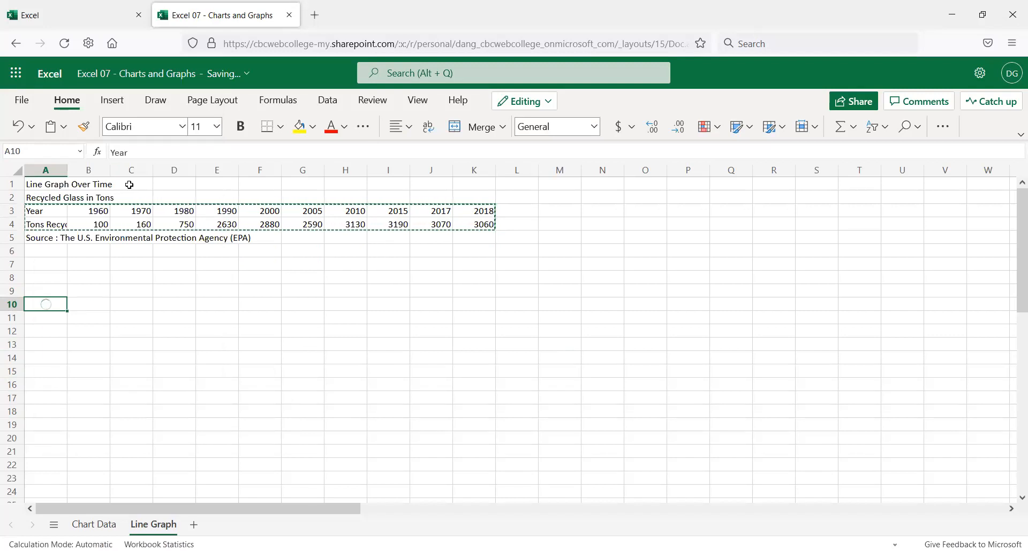
left_click(101, 332)
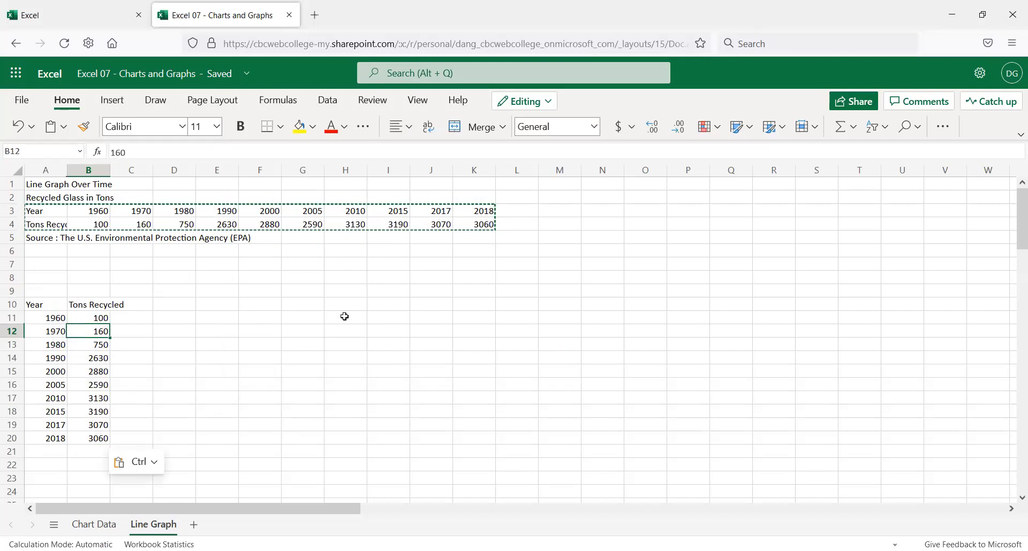
left_click(308, 319)
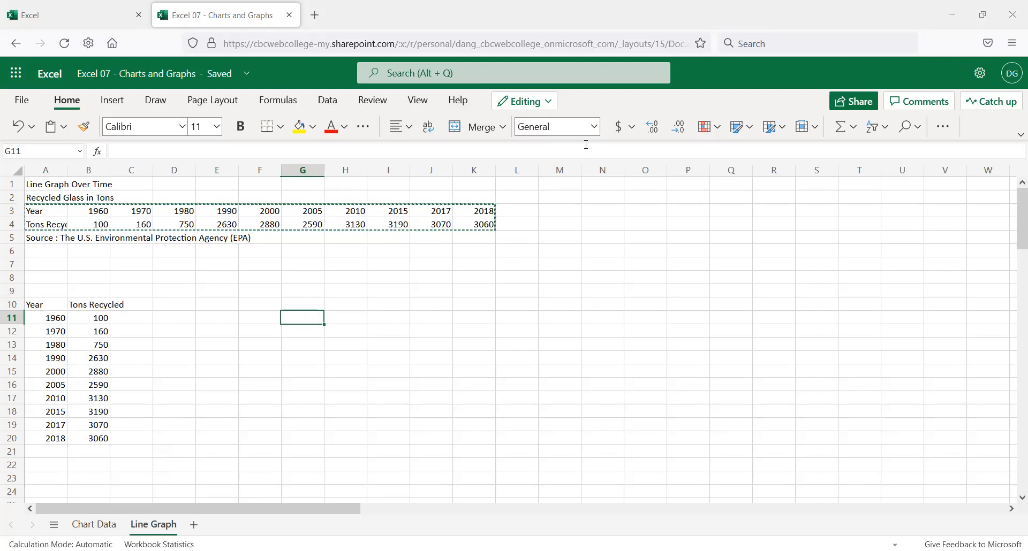
- Insert a 2-D line chart from the transposed year and tons values in A11:B20
left_click(1019, 136)
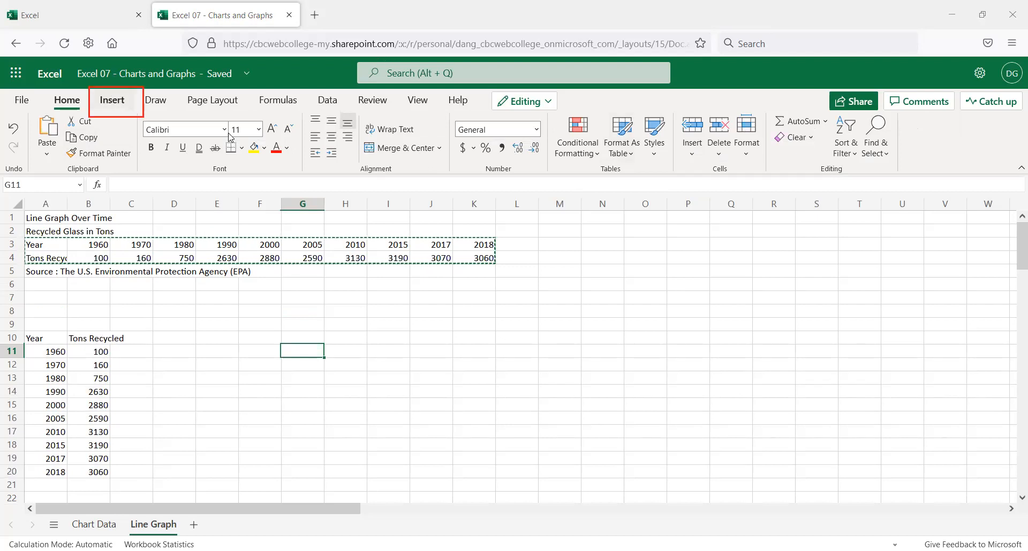
left_click(112, 100)
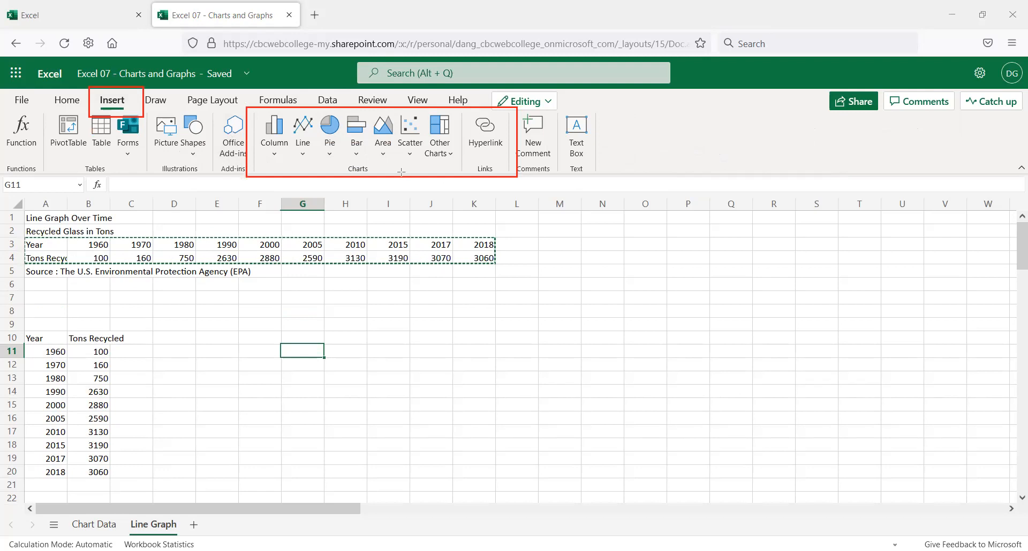
left_click(452, 157)
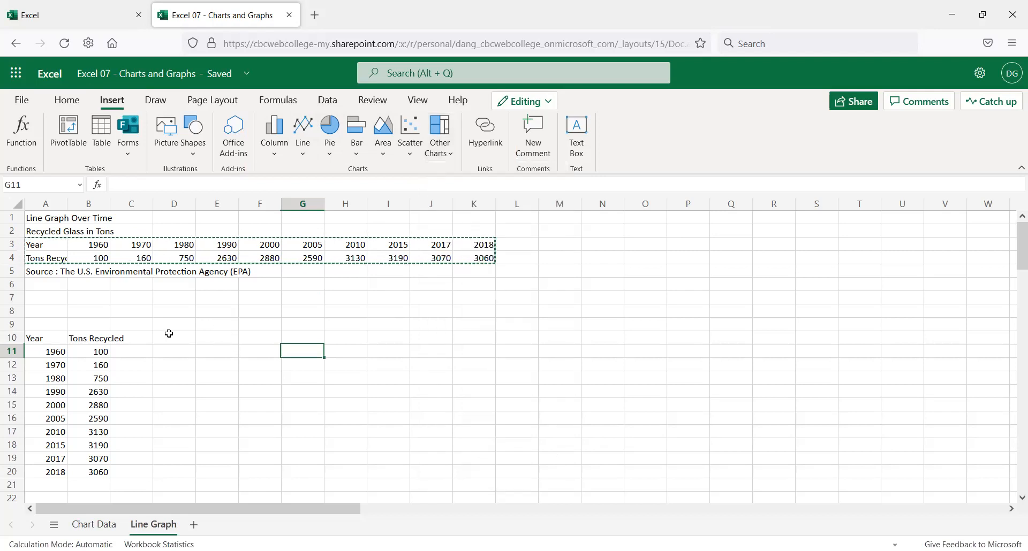
left_click_drag(49, 353, 102, 471)
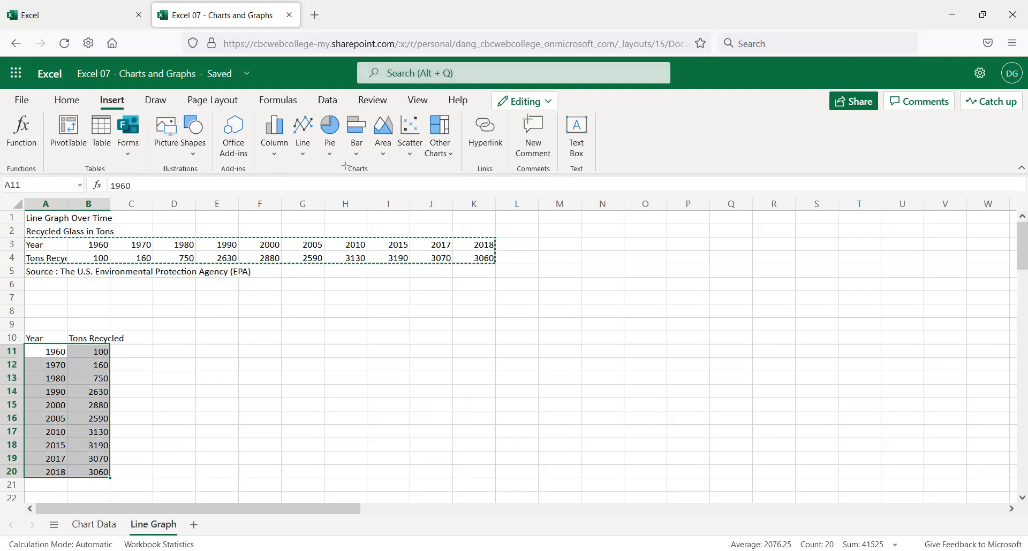
left_click(303, 156)
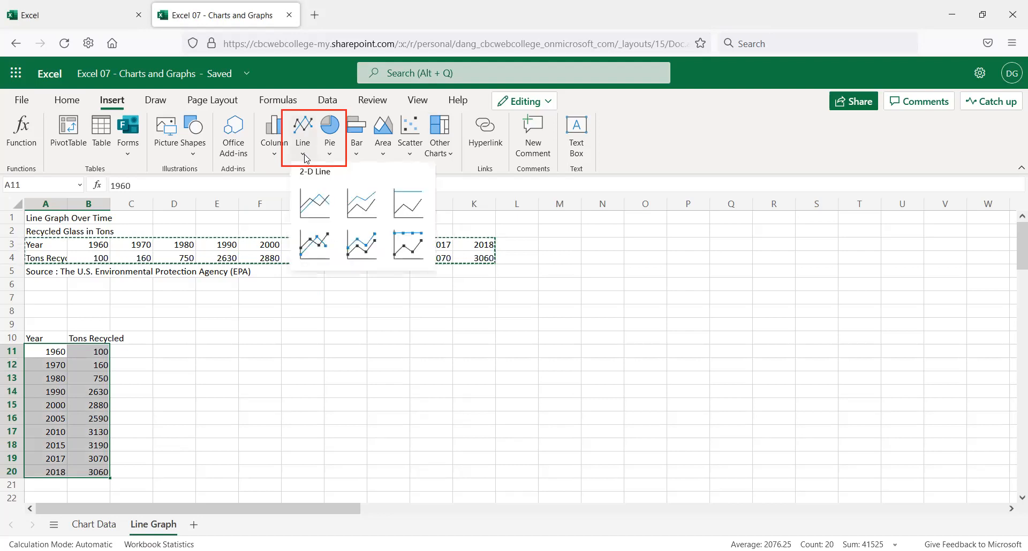
left_click(314, 209)
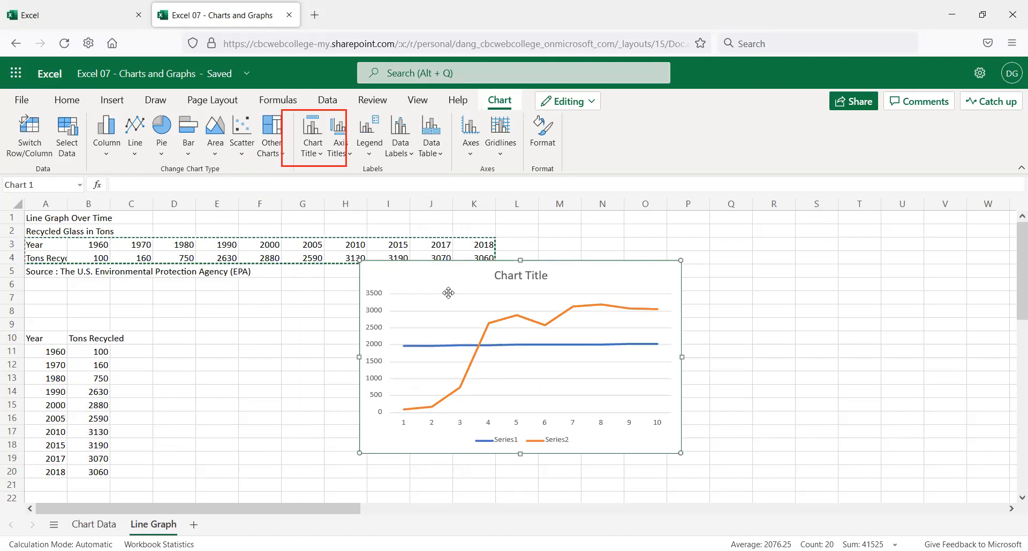
- Move the line chart beside the transposed data and enlarge it to span about columns E to Q, down to about row 29
left_click_drag(443, 285, 288, 308)
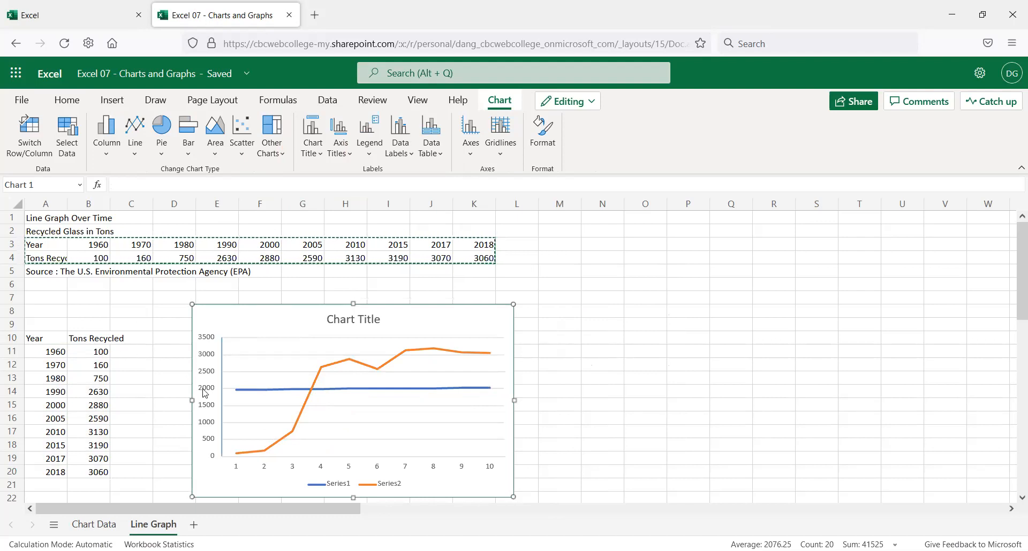
scroll(194, 395, "down", 2)
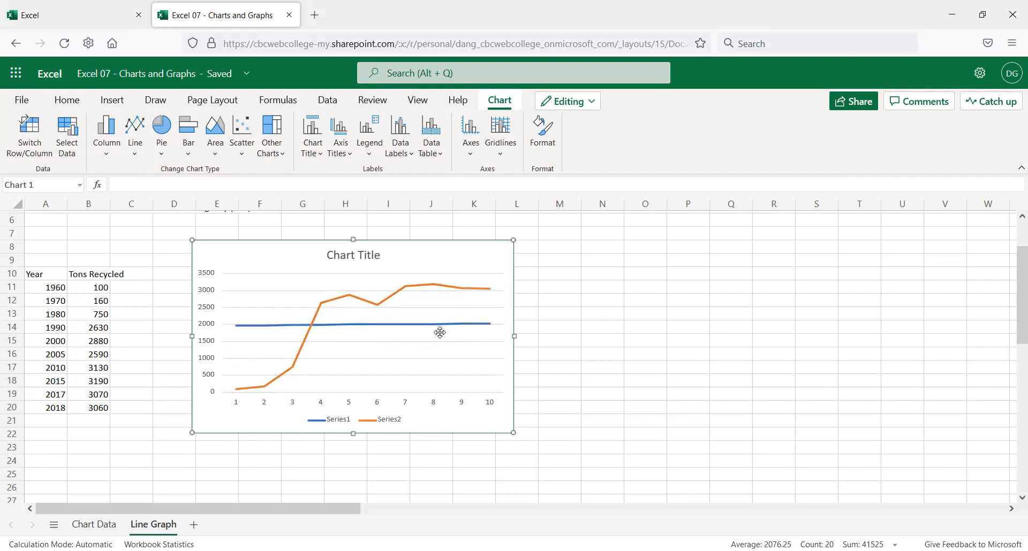
scroll(438, 333, "up", 3)
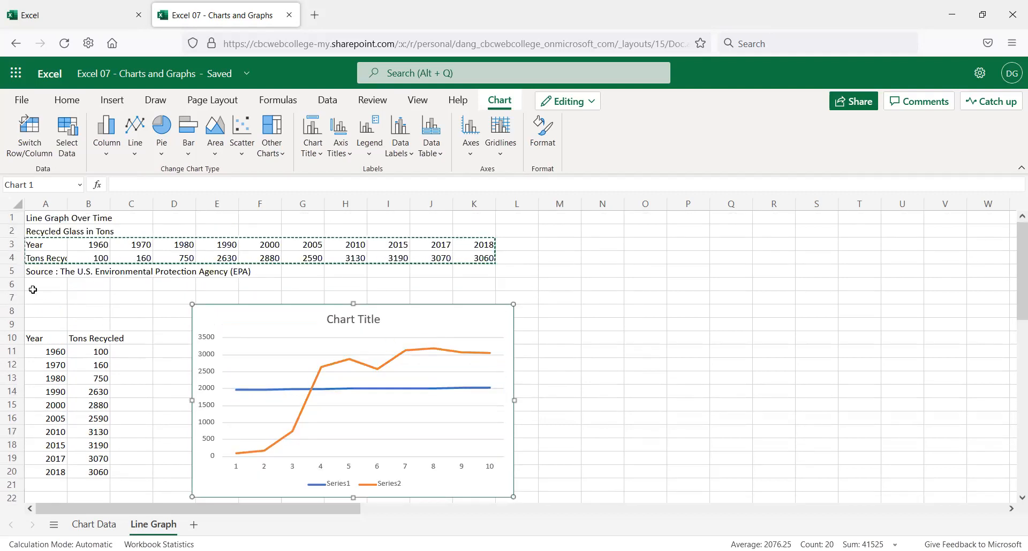
scroll(428, 379, "down", 5)
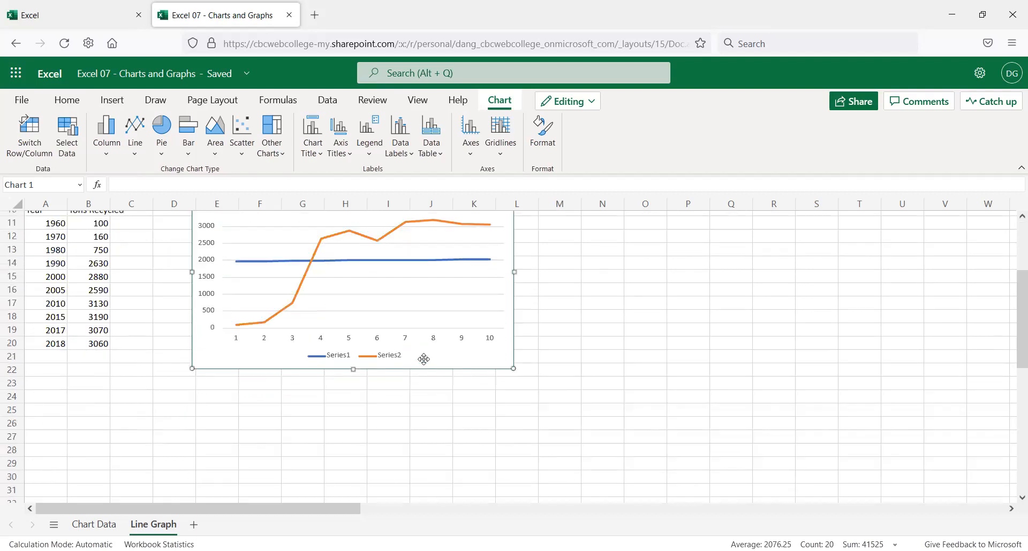
left_click_drag(516, 371, 746, 465)
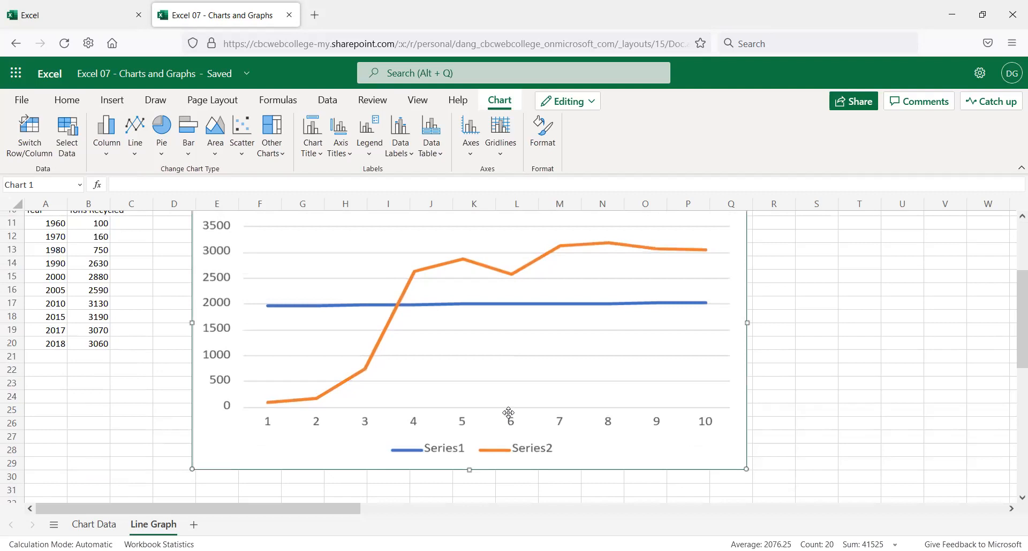
scroll(505, 415, "up", 5)
scroll(409, 384, "down", 5)
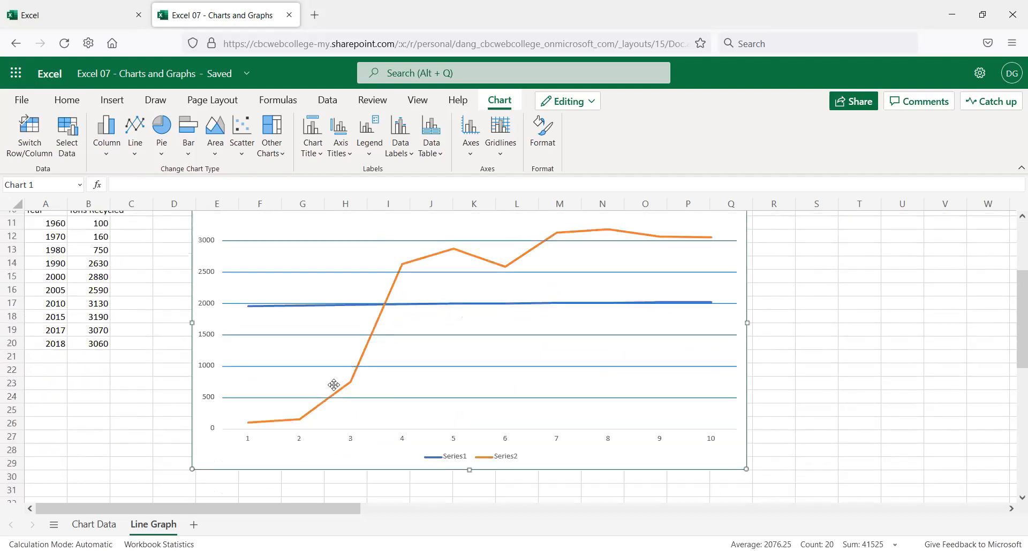
left_click_drag(466, 480, 470, 488)
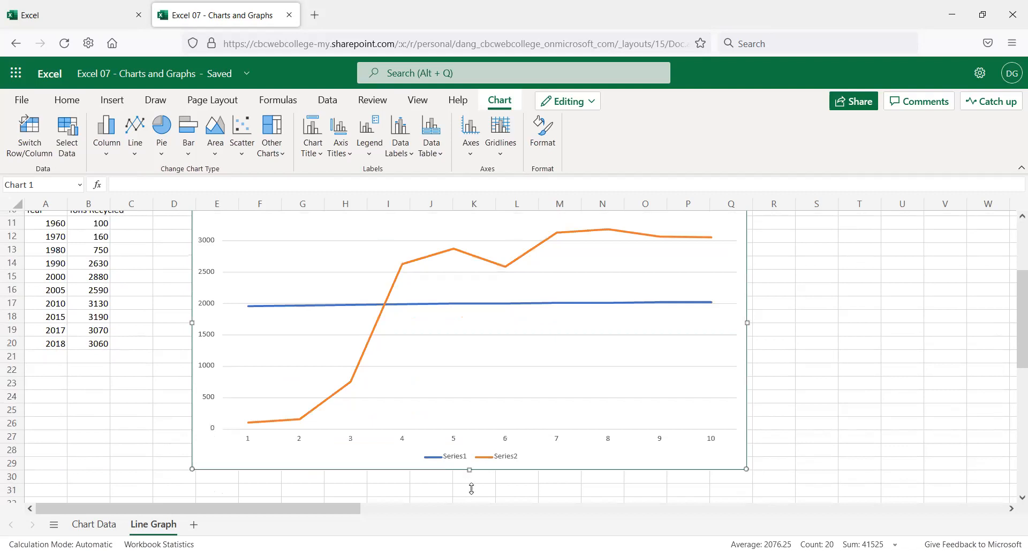
scroll(569, 475, "up", 5)
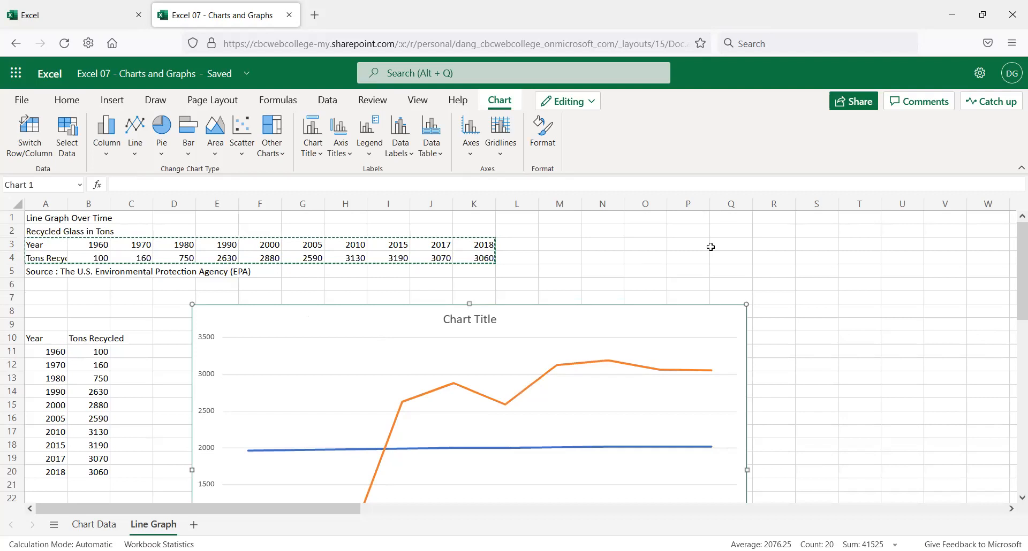
- Title the line chart "Recycled Glass Over Time" and turn the chart title off
left_click(475, 323)
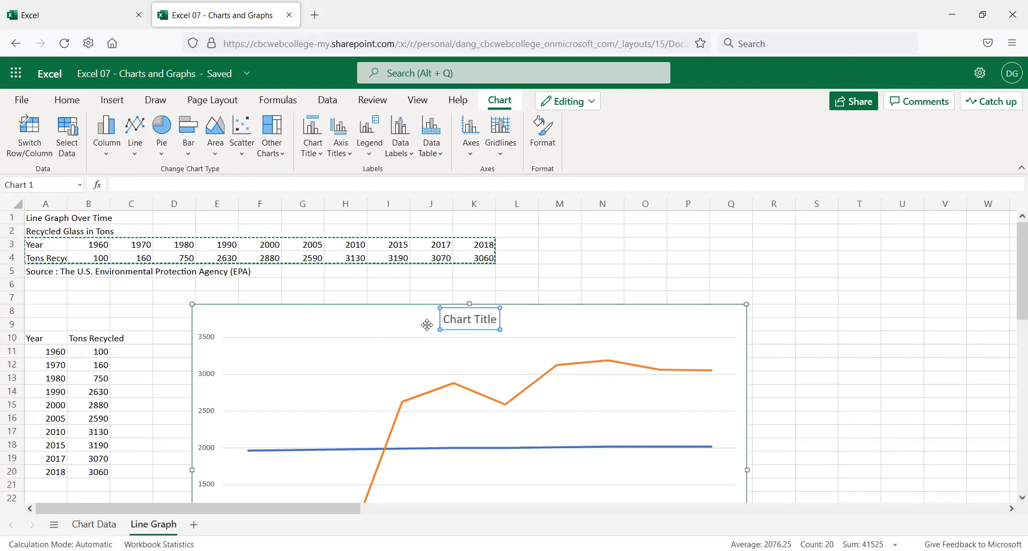
double_click(480, 318)
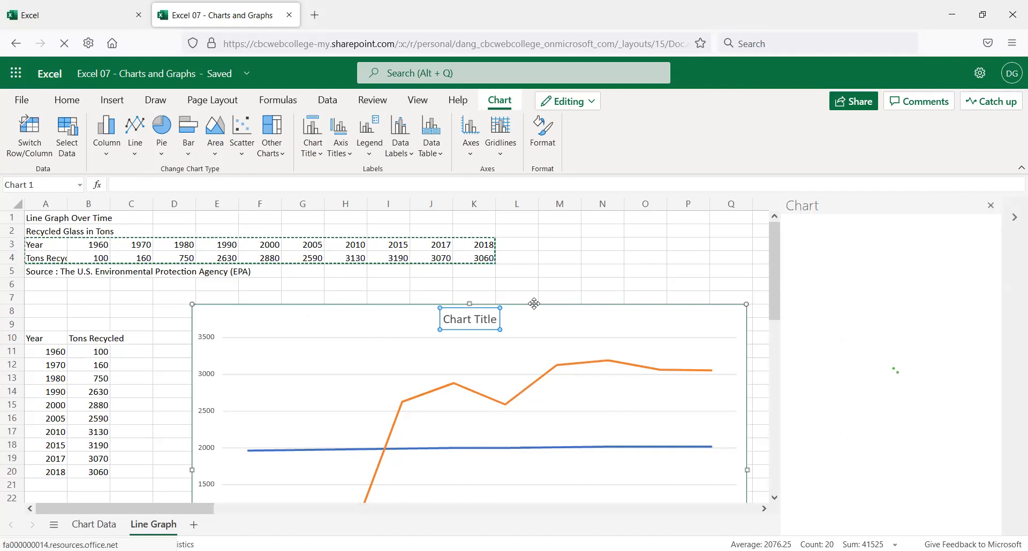
scroll(849, 303, "down", 2)
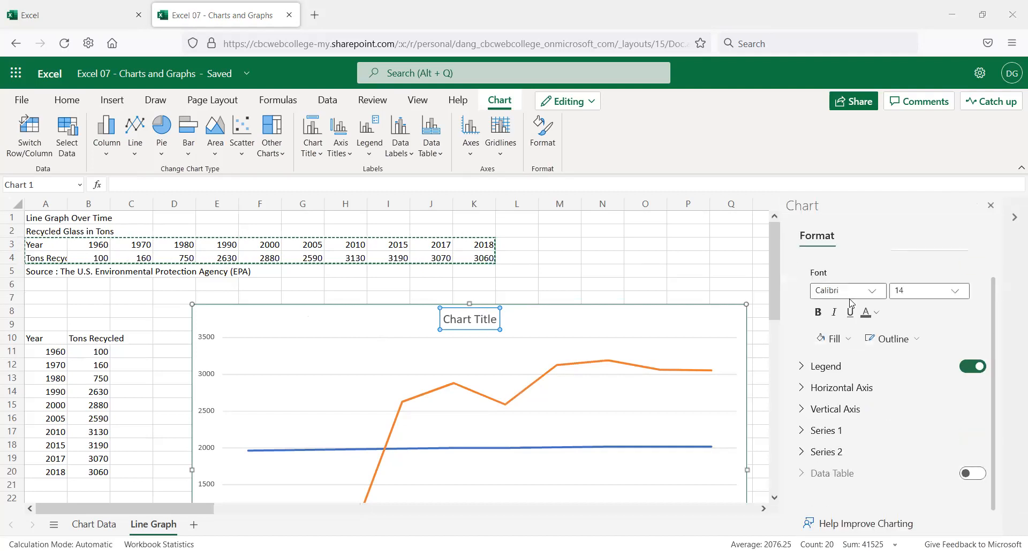
scroll(836, 332, "up", 2)
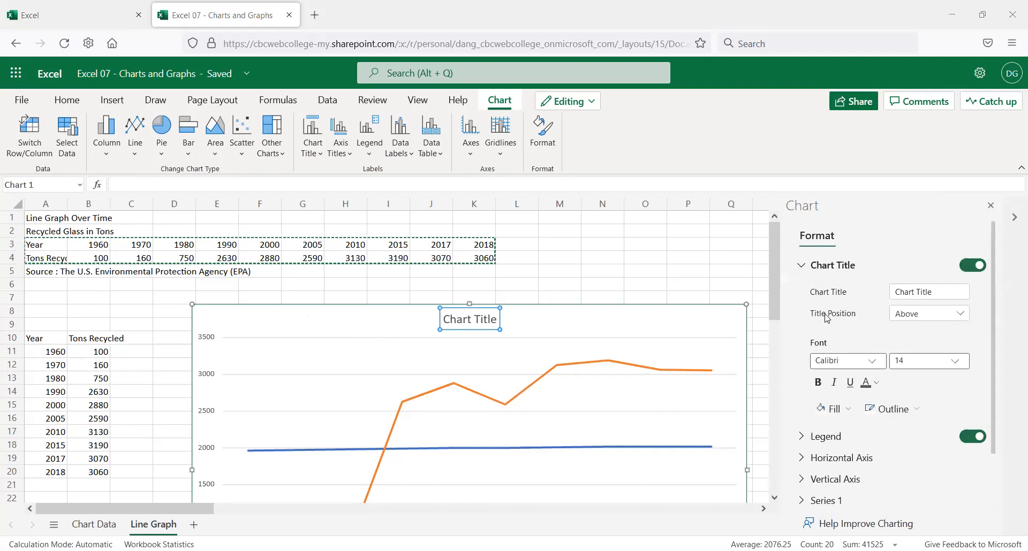
left_click(899, 293)
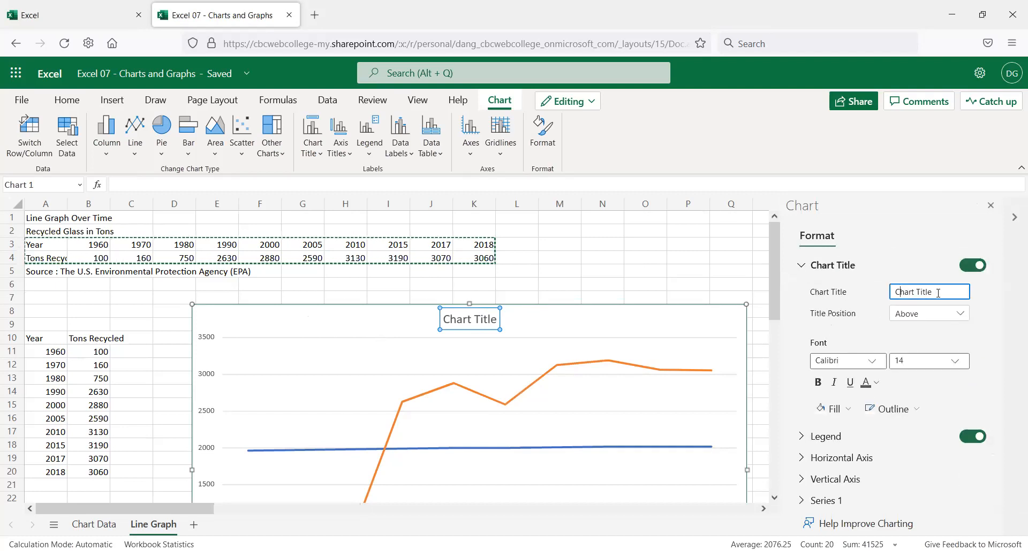
triple_click(926, 290)
type("Recycled")
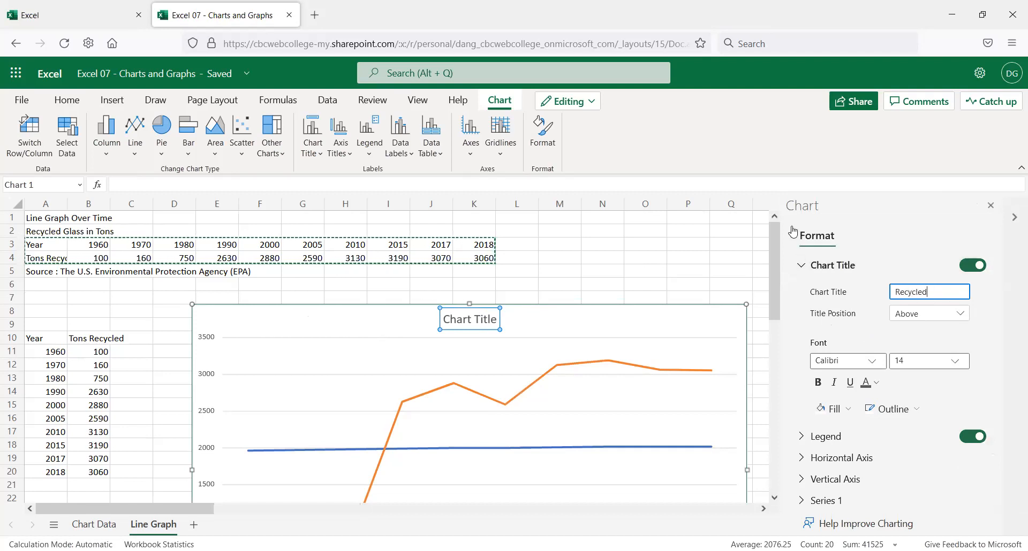
type(" Glass Over Time")
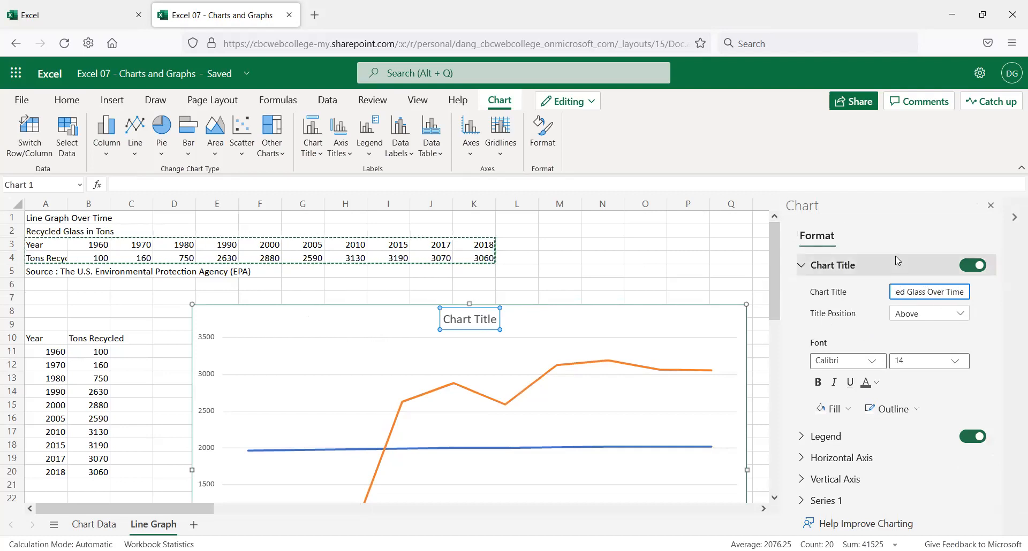
key("Tab")
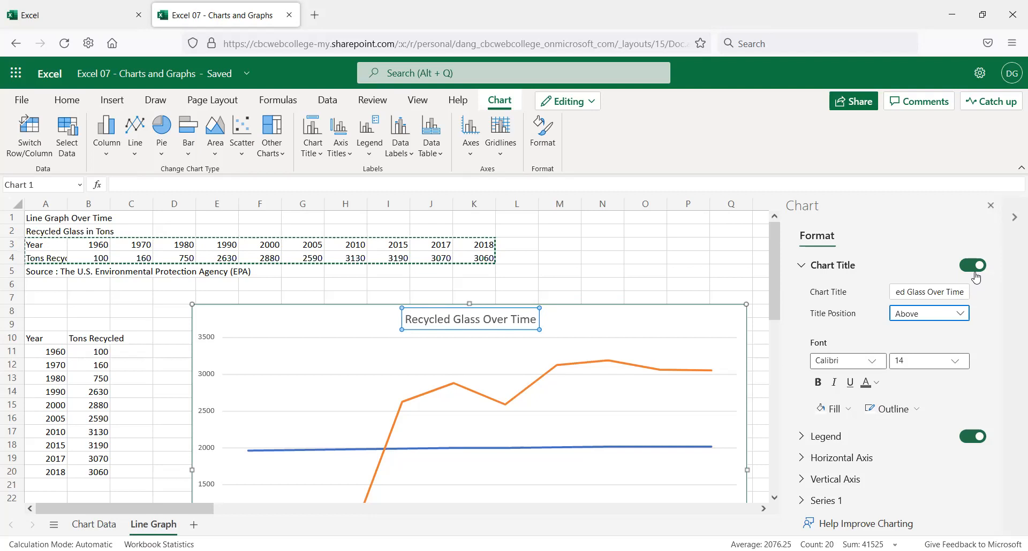
left_click(981, 270)
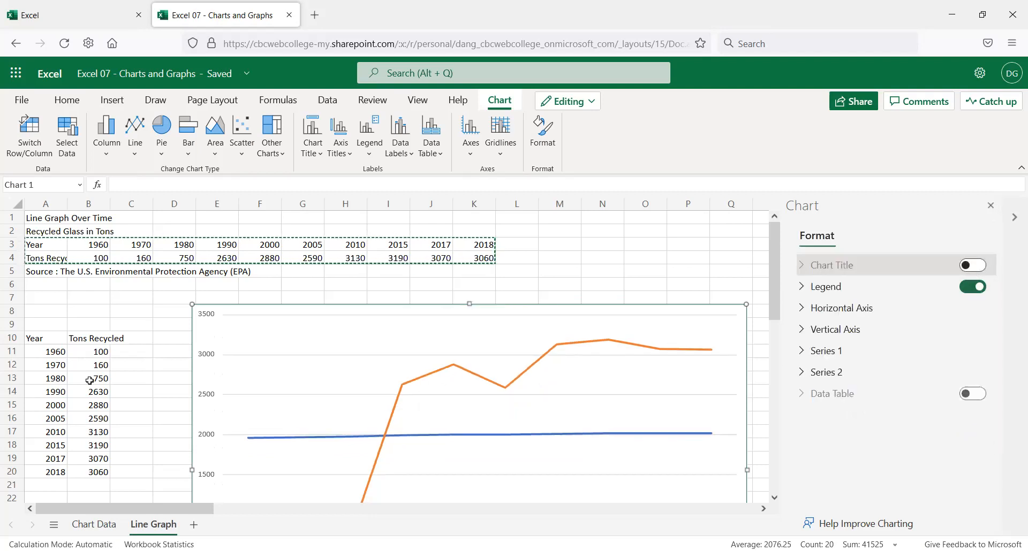
- Set the font size of the "Recycled Glass in Tons" heading in cell A2 to 18
left_click(63, 230)
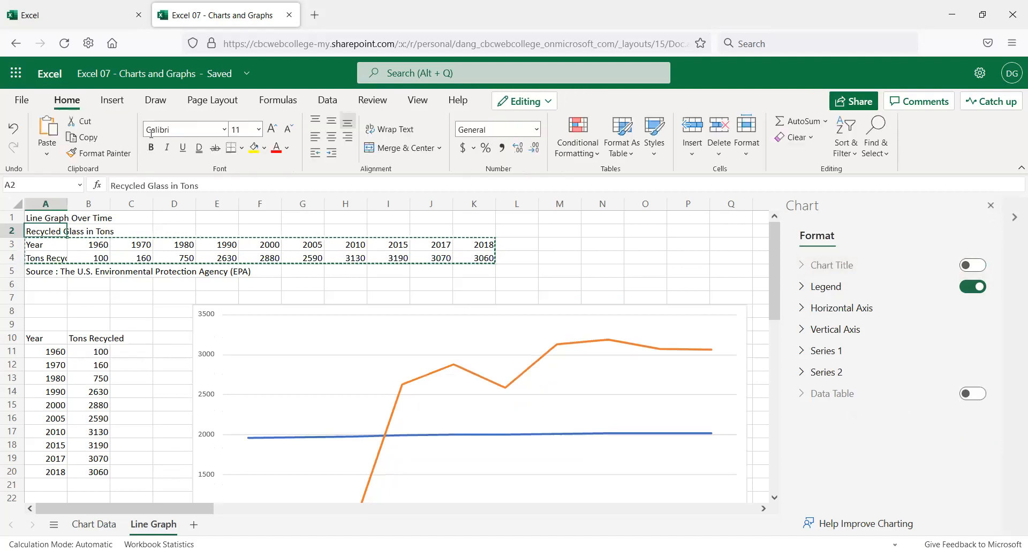
left_click(251, 130)
type("16")
key("Return")
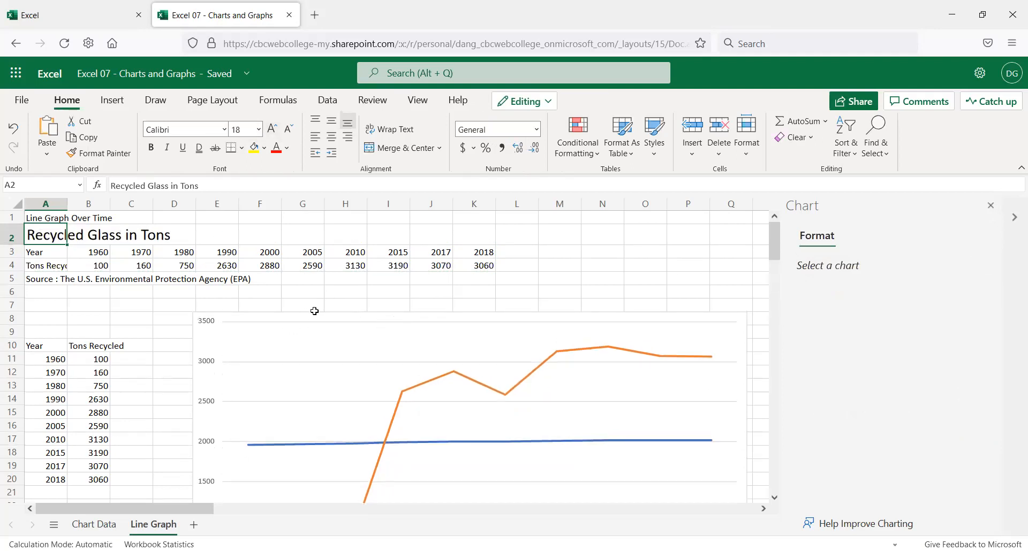
- Turn on the line chart's title and set its text to "Recycled Glass (in tons)"
left_click(404, 351)
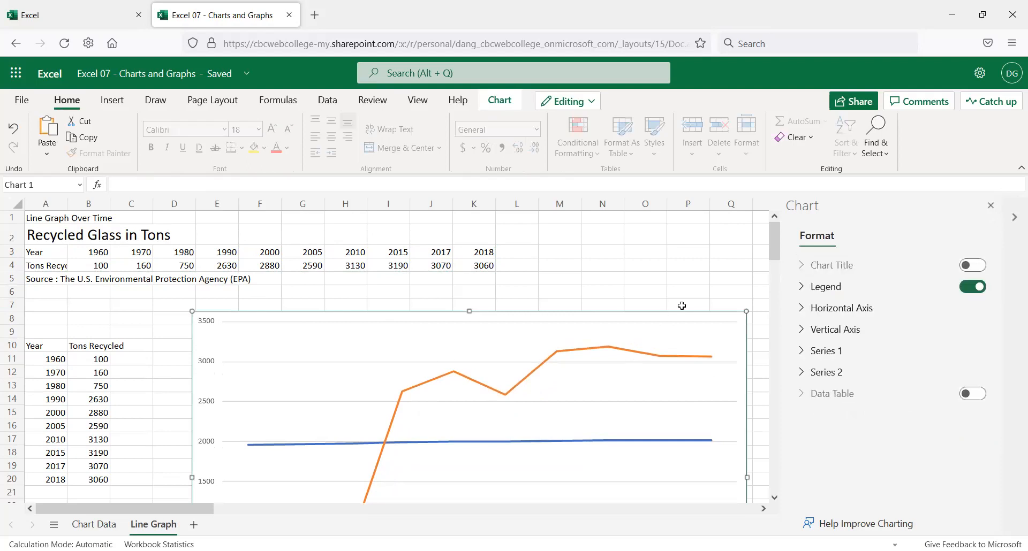
left_click(971, 266)
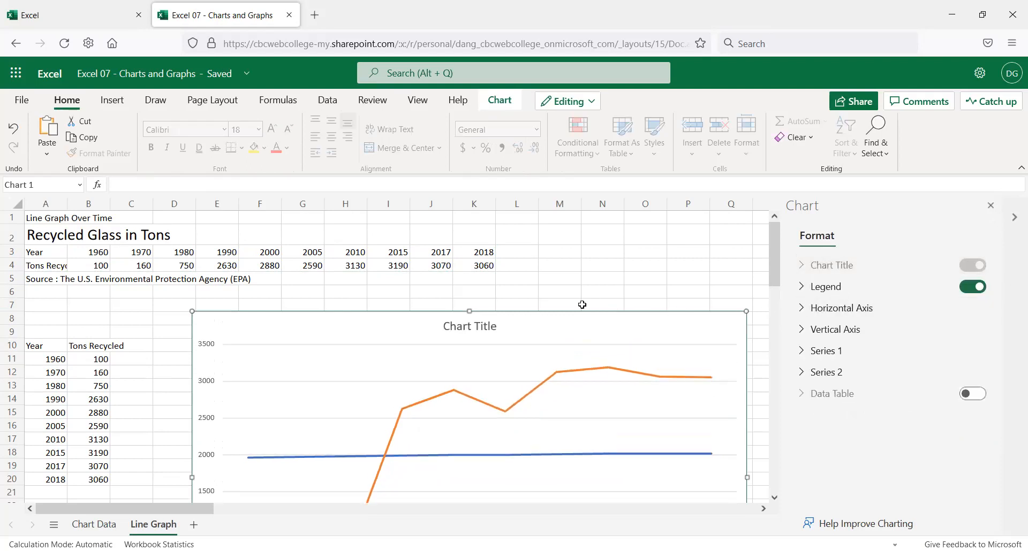
scroll(422, 330, "down", 3)
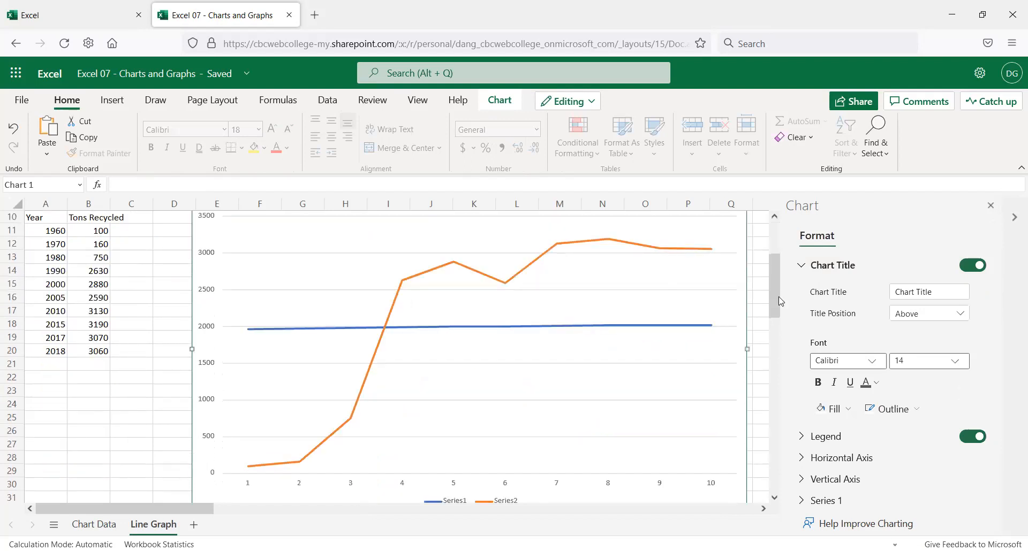
left_click(944, 289)
triple_click(908, 293)
scroll(672, 335, "up", 3)
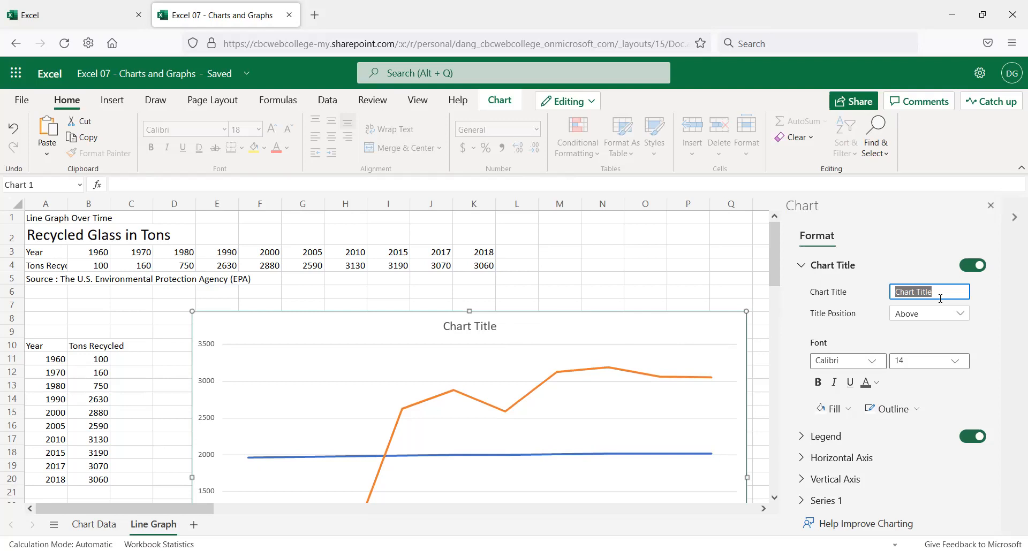
type("REc")
type("tons)")
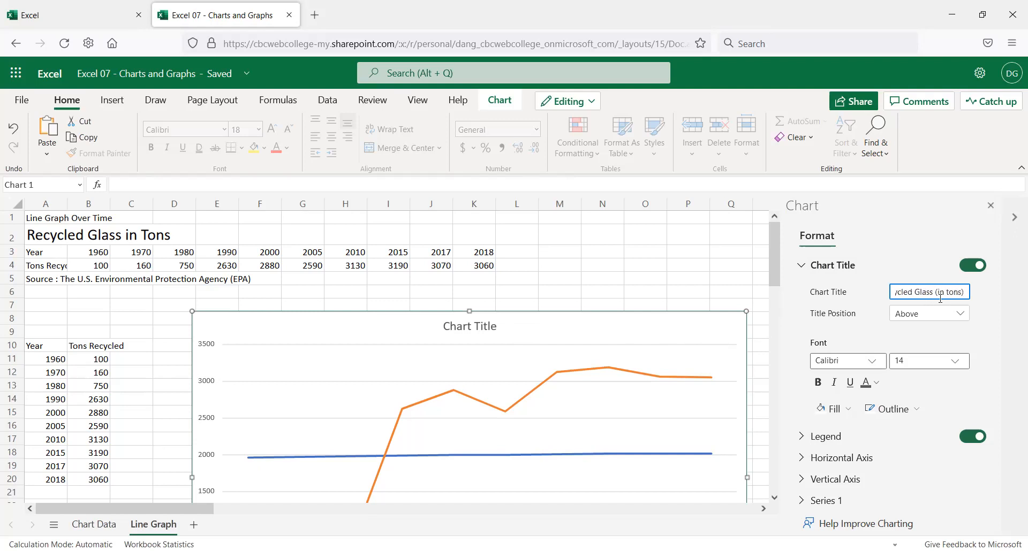
key("Tab")
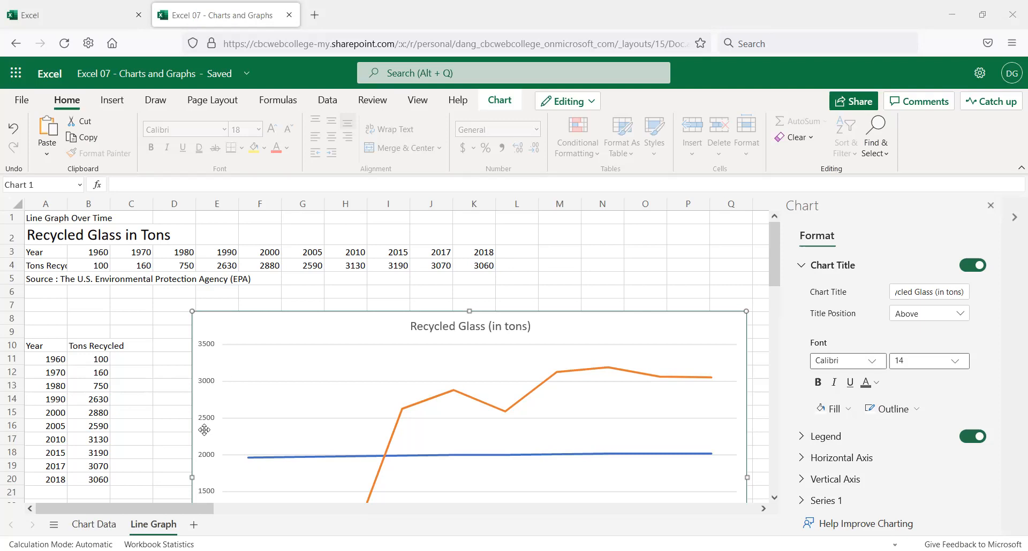
- Change the chart title's font to Arial Black
scroll(248, 402, "down", 2)
scroll(248, 402, "down", 3)
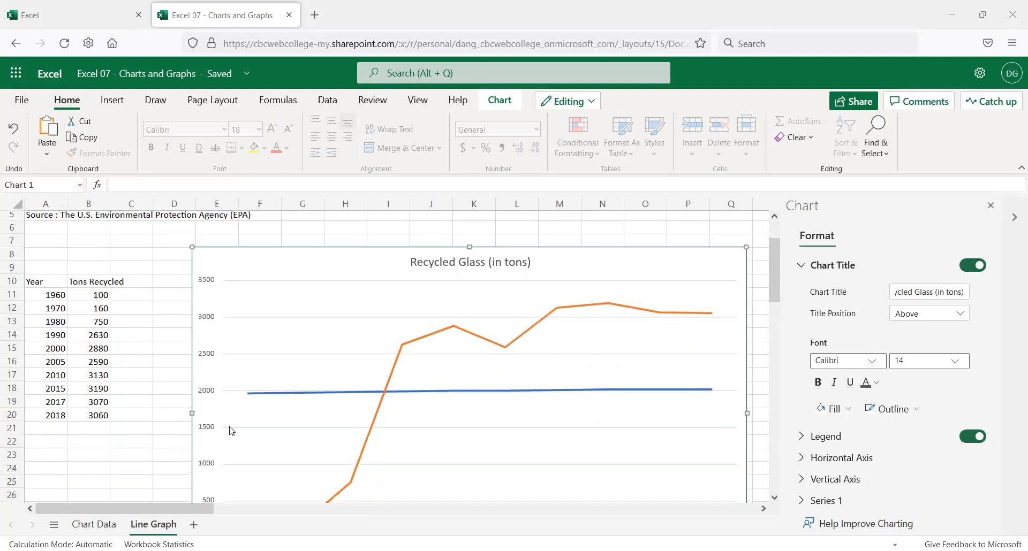
scroll(231, 427, "up", 5)
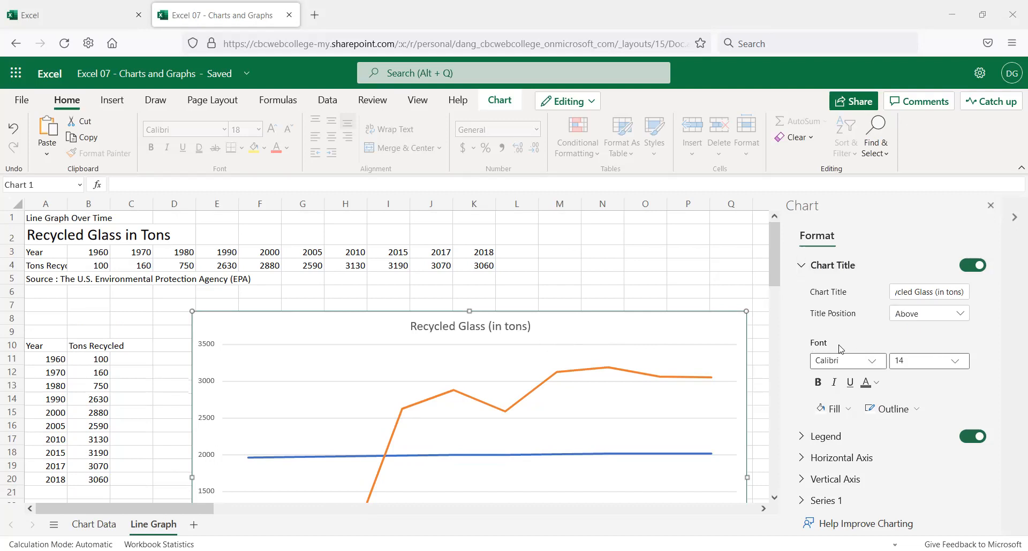
left_click(872, 361)
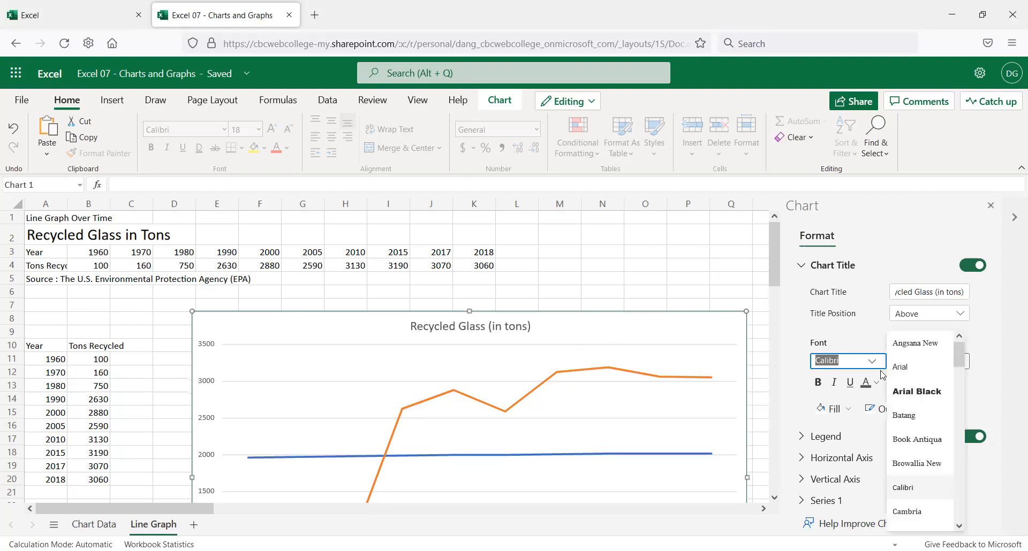
left_click(933, 396)
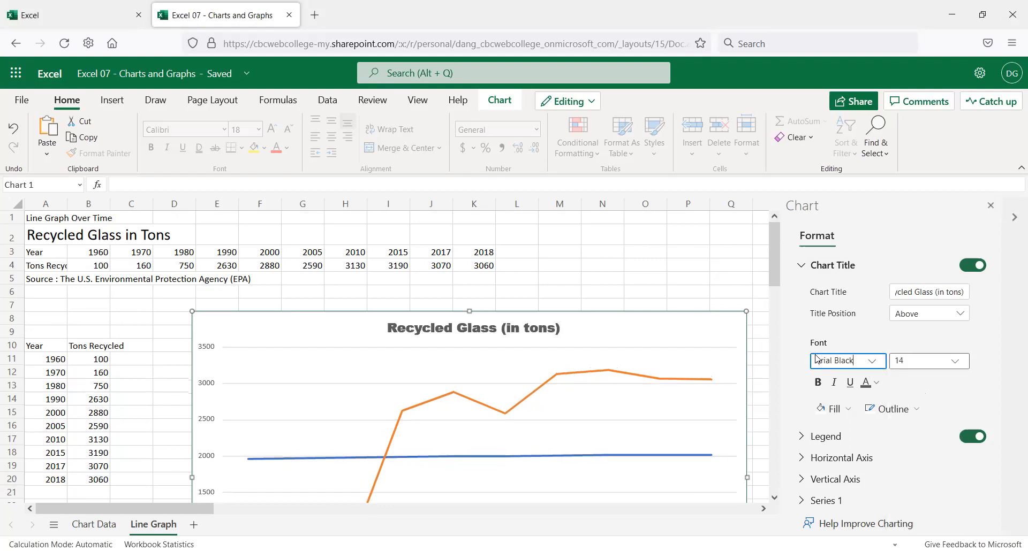
- Set the chart title's position to Overlay and shrink the line chart to span about columns E to O and rows 7 to 25
left_click(964, 320)
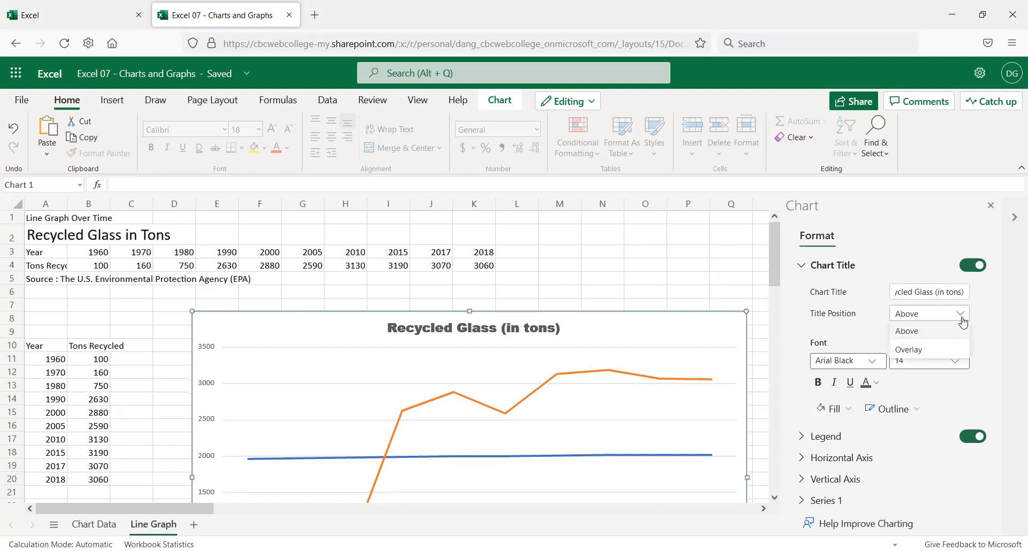
left_click(921, 350)
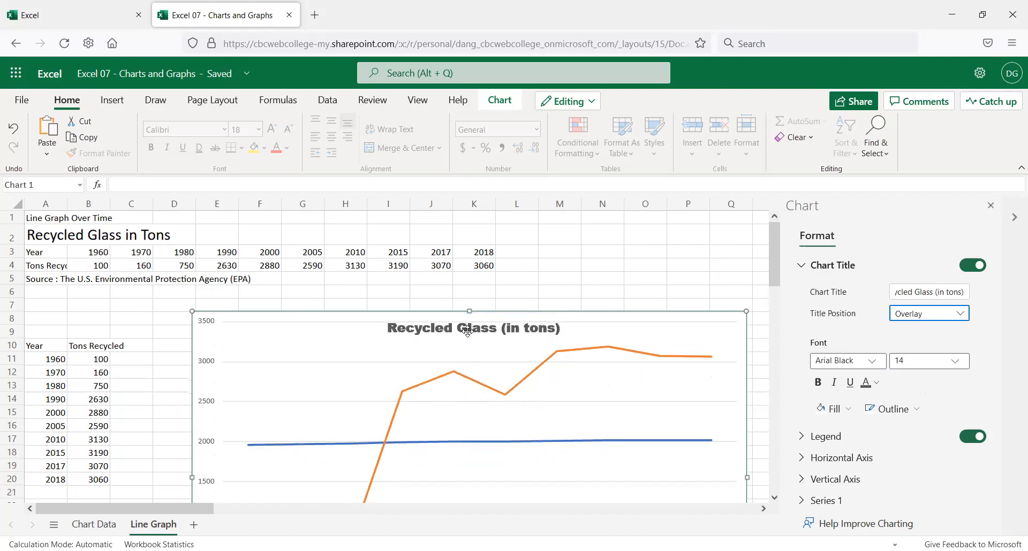
scroll(472, 431, "down", 2)
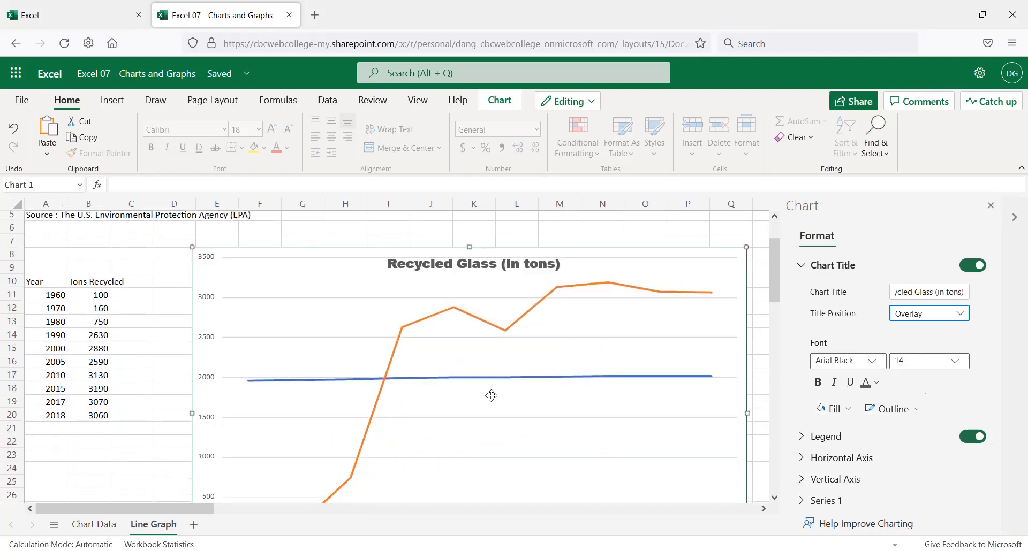
scroll(489, 396, "down", 3)
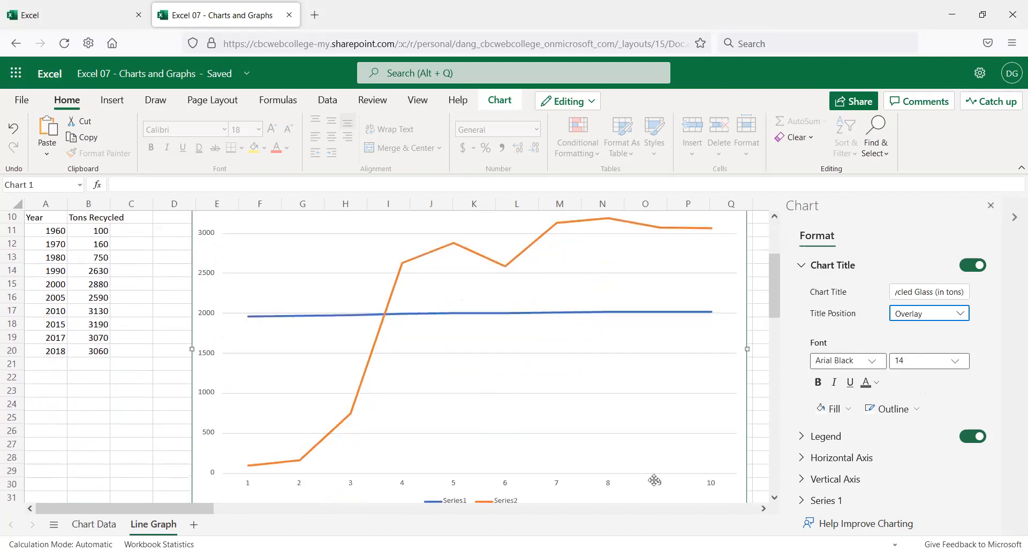
scroll(660, 458, "down", 1)
scroll(660, 458, "down", 2)
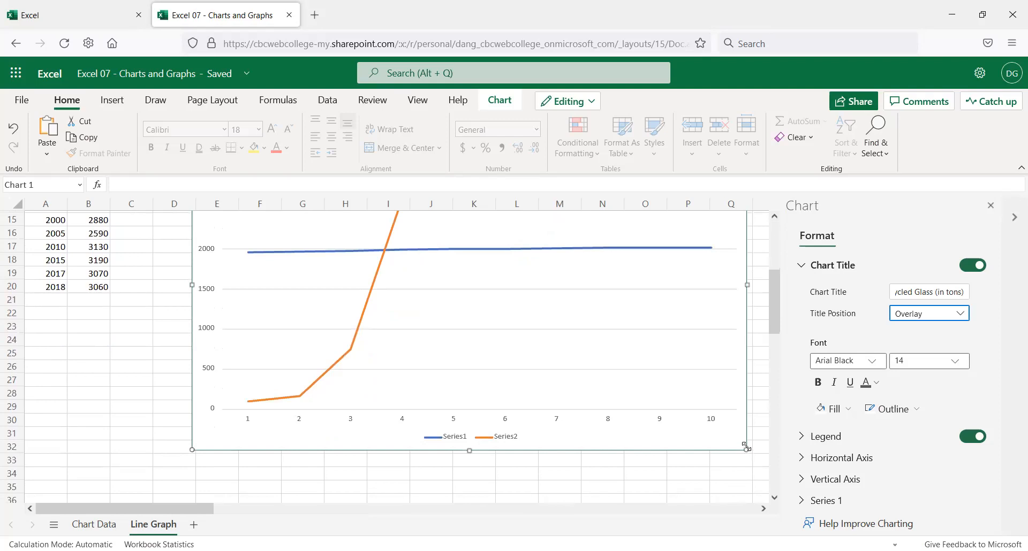
left_click_drag(746, 449, 651, 356)
scroll(666, 373, "up", 5)
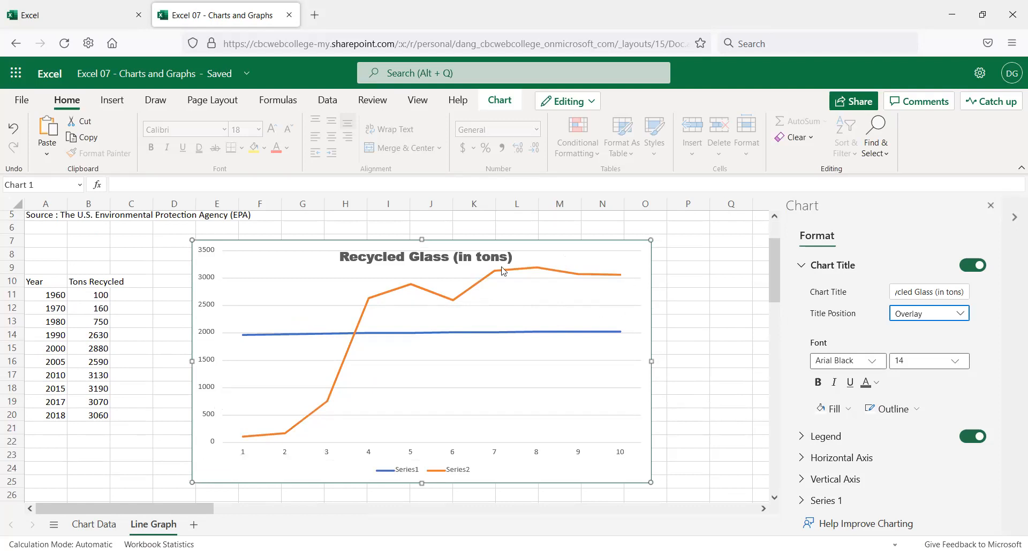
- Switch the chart title's position to Above and back to Overlay to compare the two placements
left_click(960, 314)
left_click(934, 332)
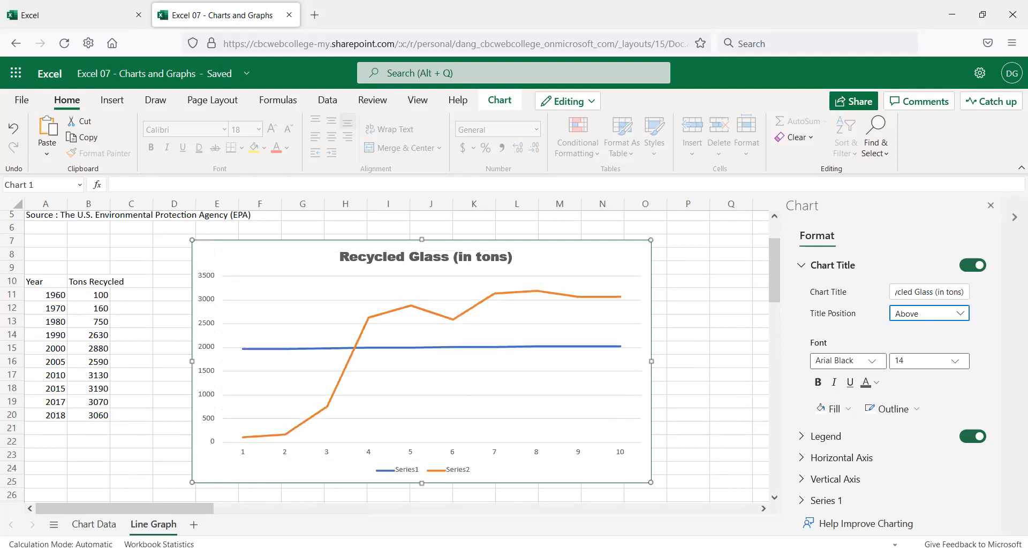
left_click(960, 314)
left_click(919, 354)
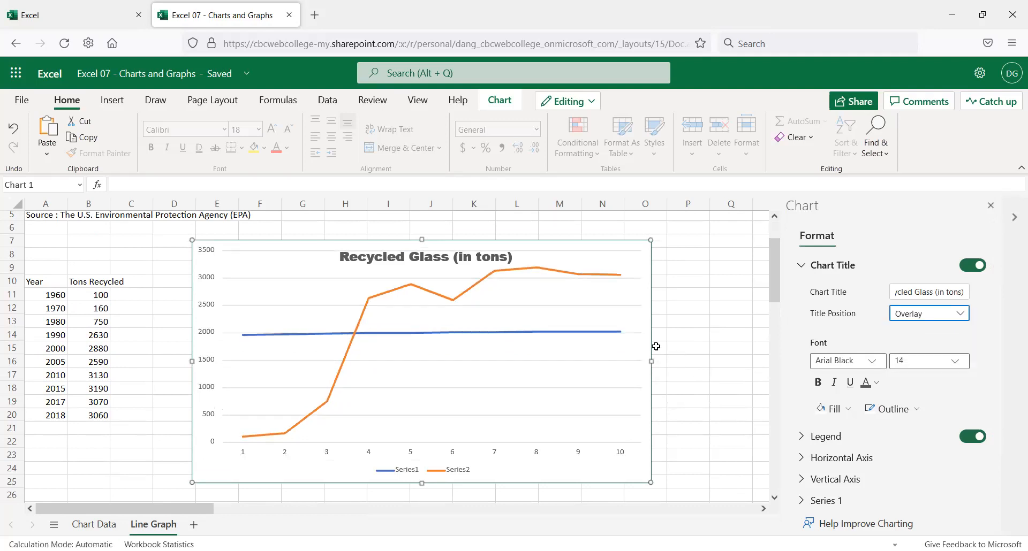
- Turn off the line chart's legend
scroll(796, 348, "down", 2)
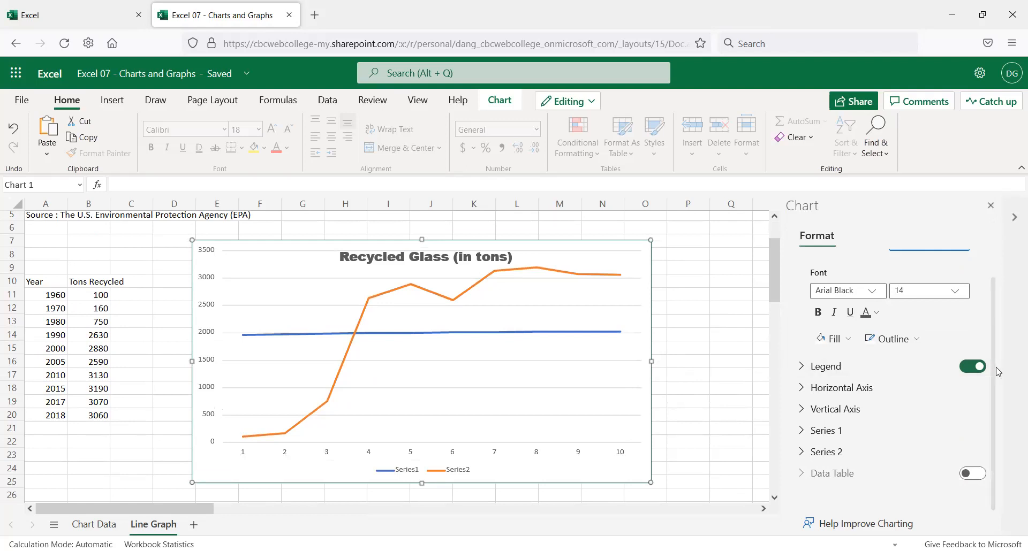
left_click(863, 366)
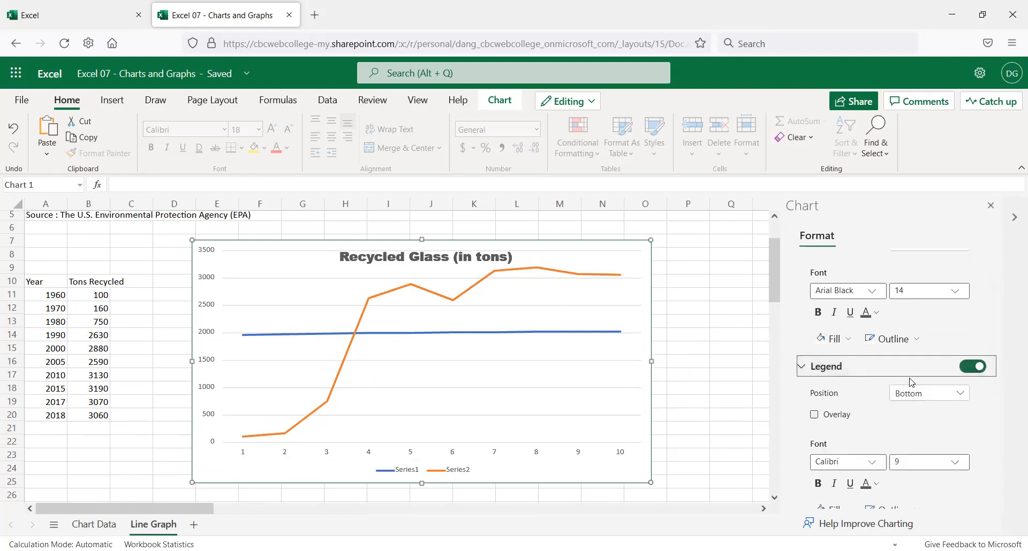
left_click(981, 368)
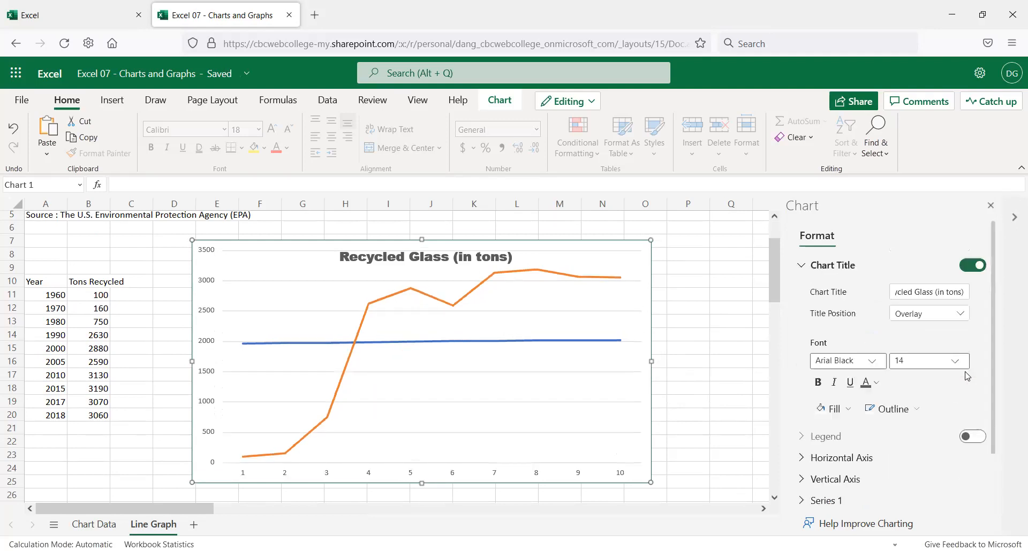
scroll(426, 431, "down", 2)
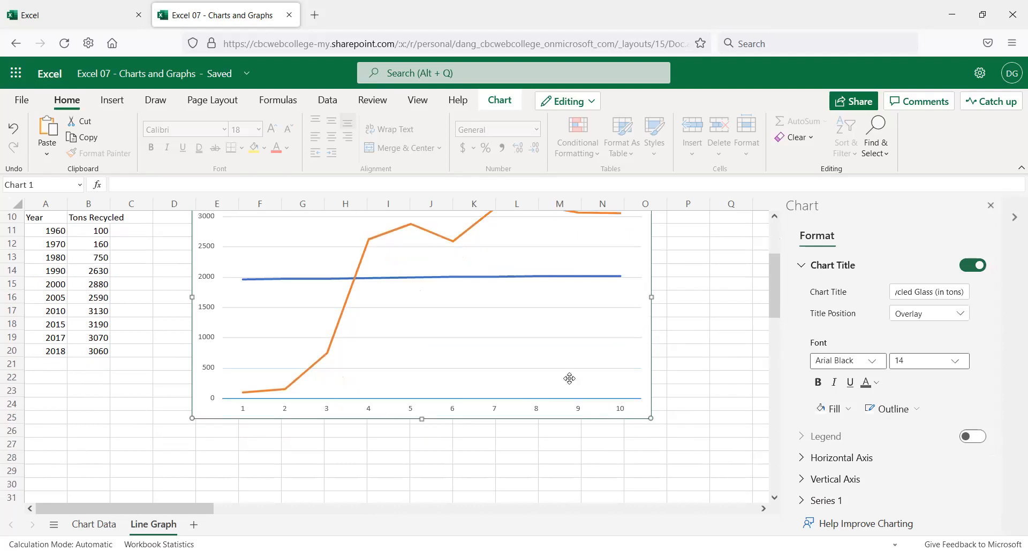
scroll(520, 407, "up", 2)
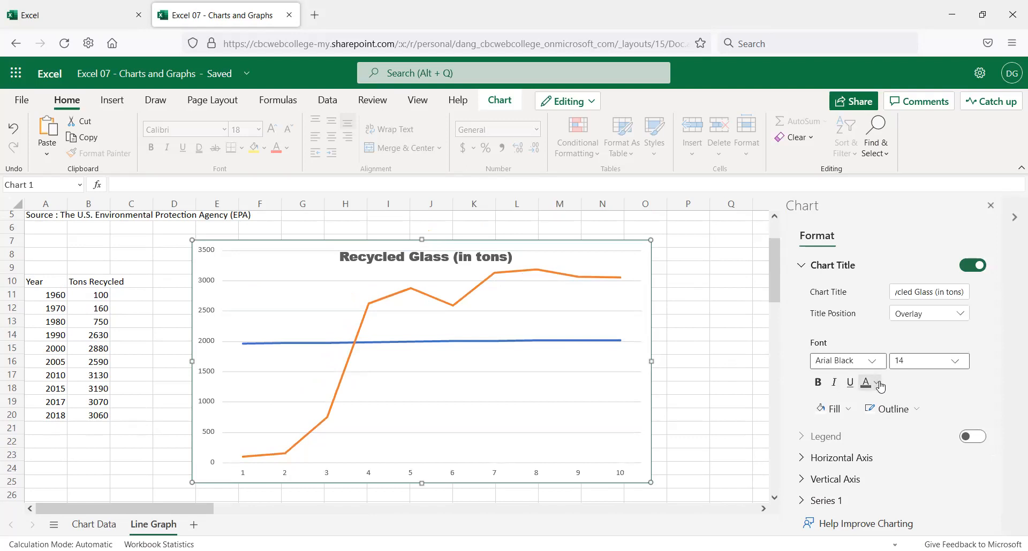
- Set the horizontal axis tick marks to Inside for the major type and Cross for the minor type
scroll(880, 386, "down", 2)
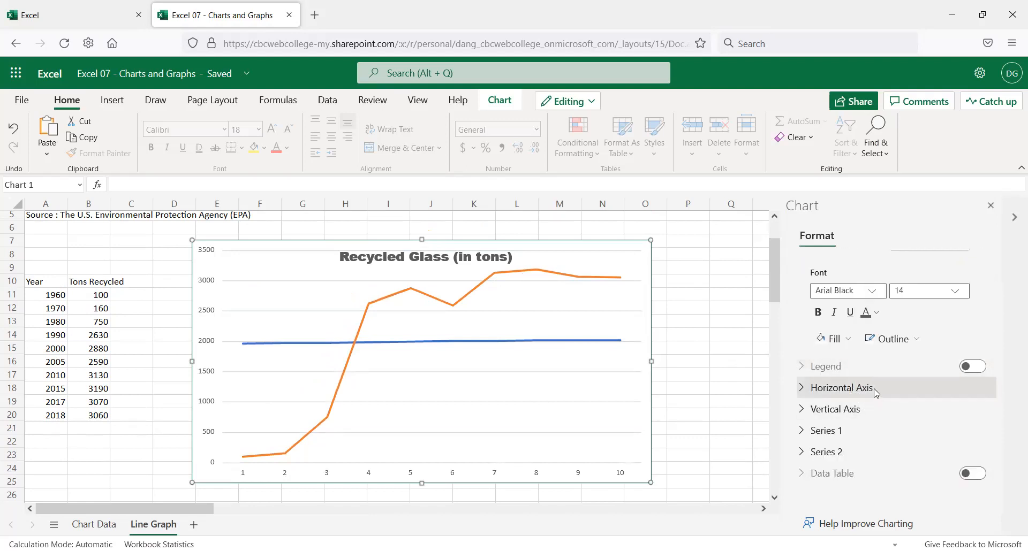
left_click(876, 389)
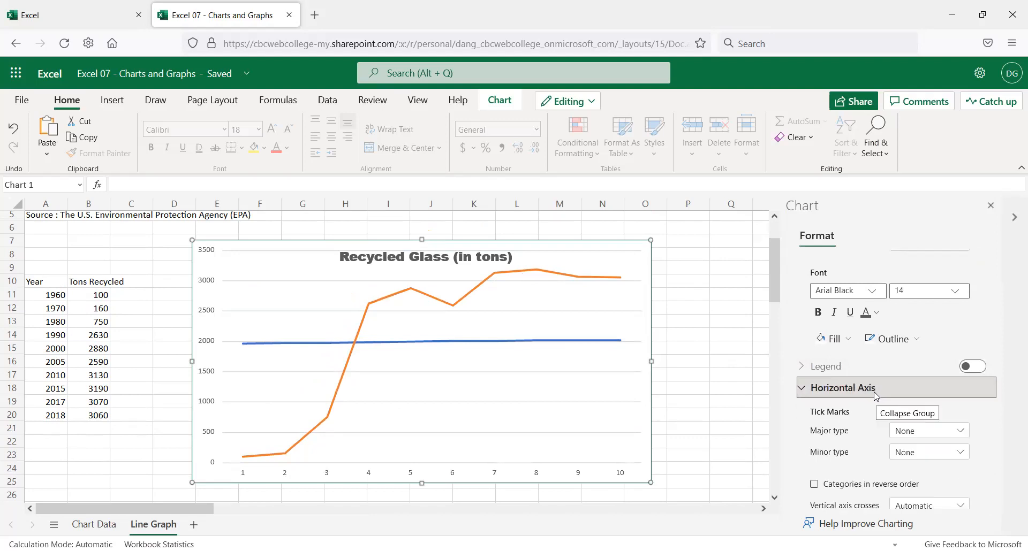
scroll(798, 422, "down", 2)
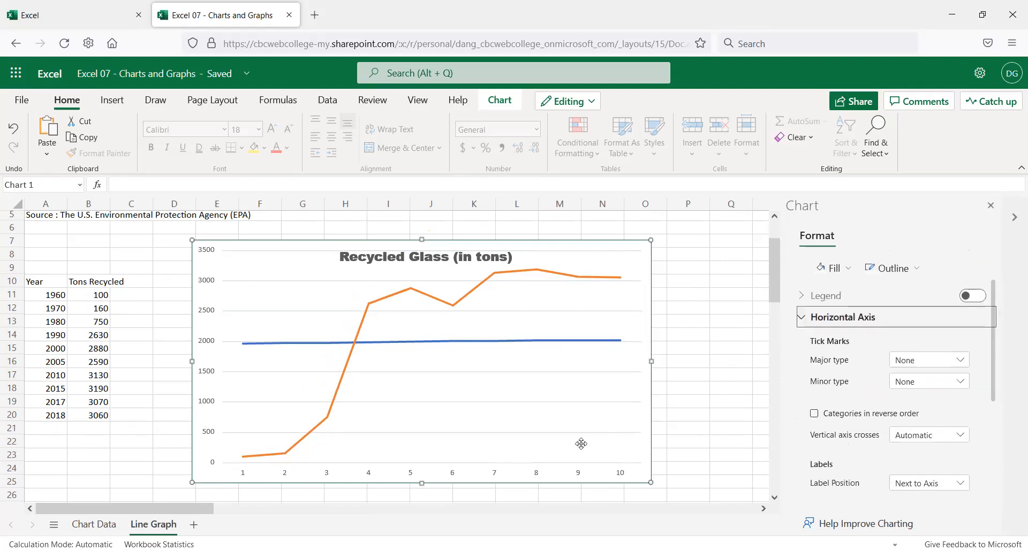
scroll(865, 392, "down", 2)
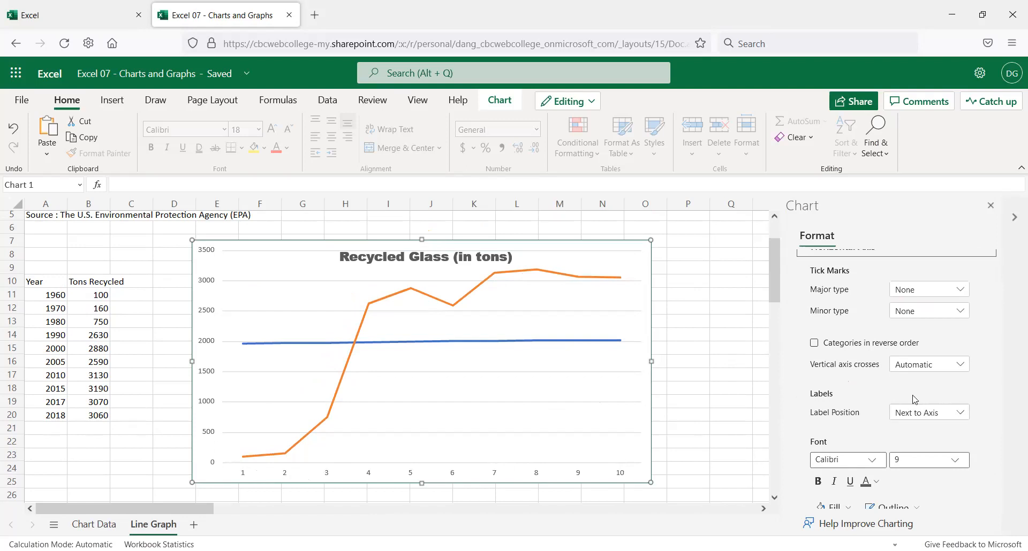
left_click(929, 293)
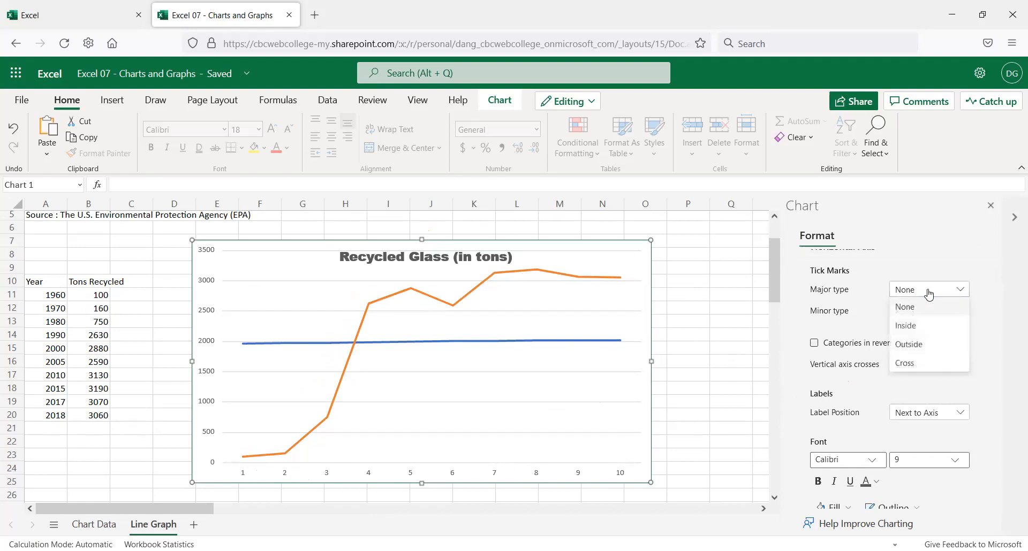
left_click(853, 315)
left_click(917, 316)
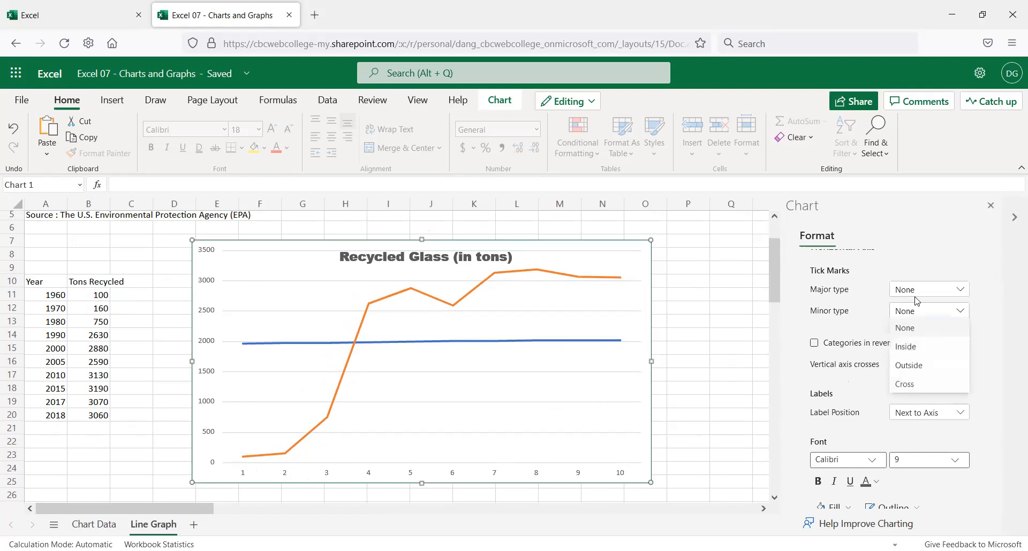
left_click(913, 325)
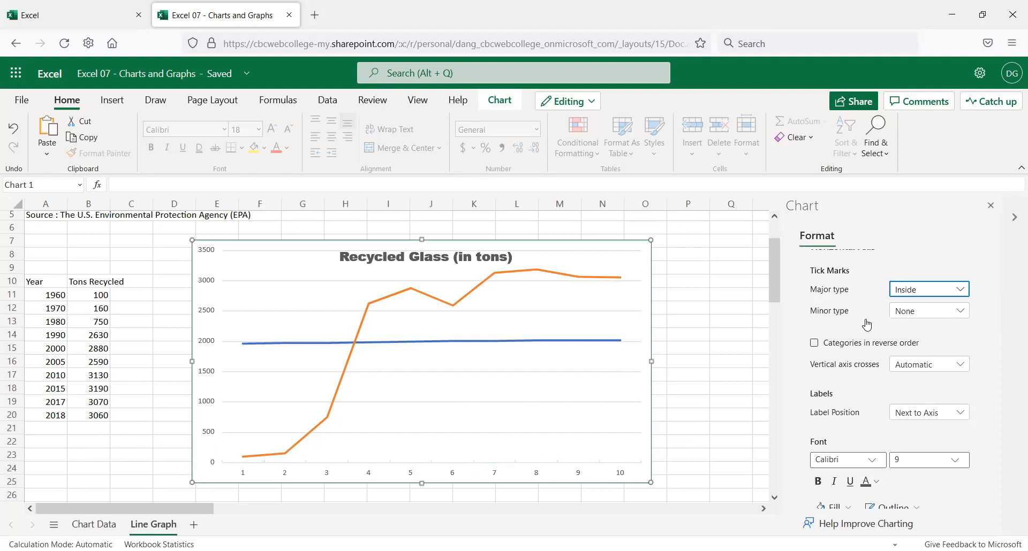
left_click(932, 316)
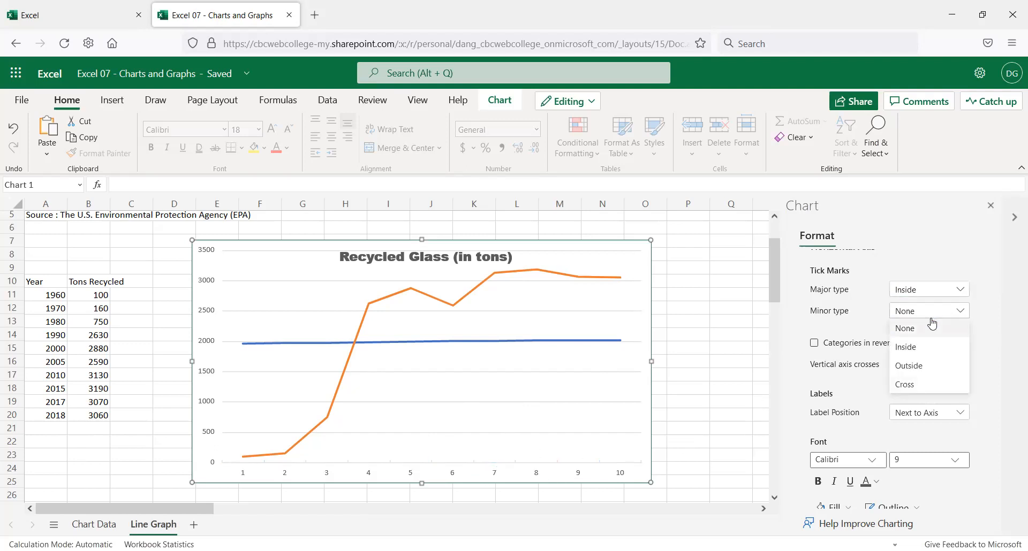
left_click(915, 383)
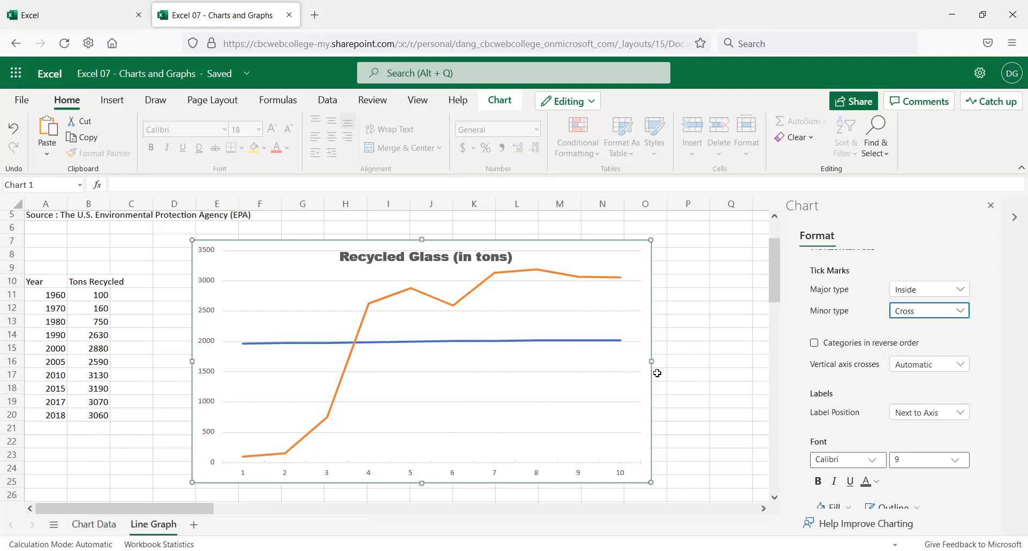
scroll(517, 431, "down", 2)
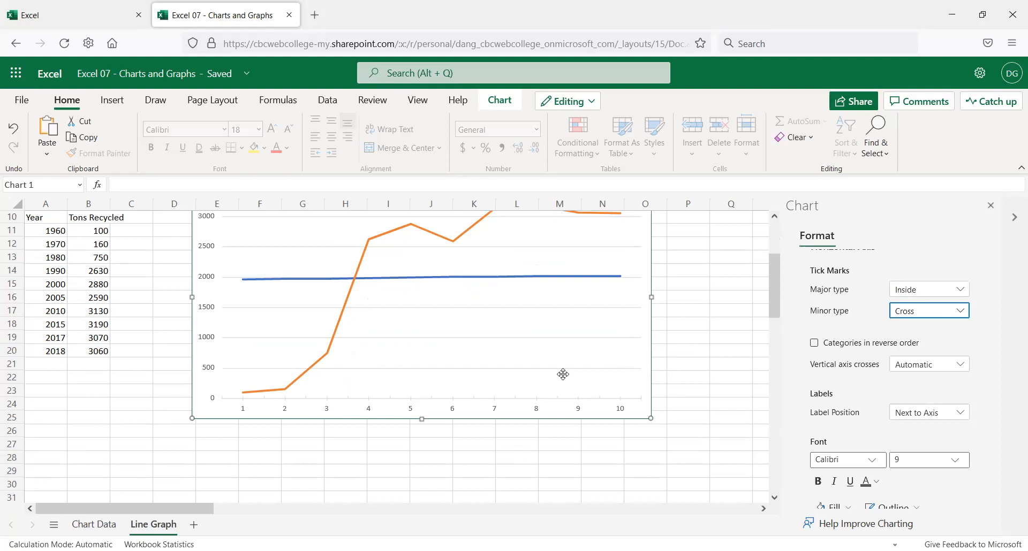
scroll(529, 379, "up", 2)
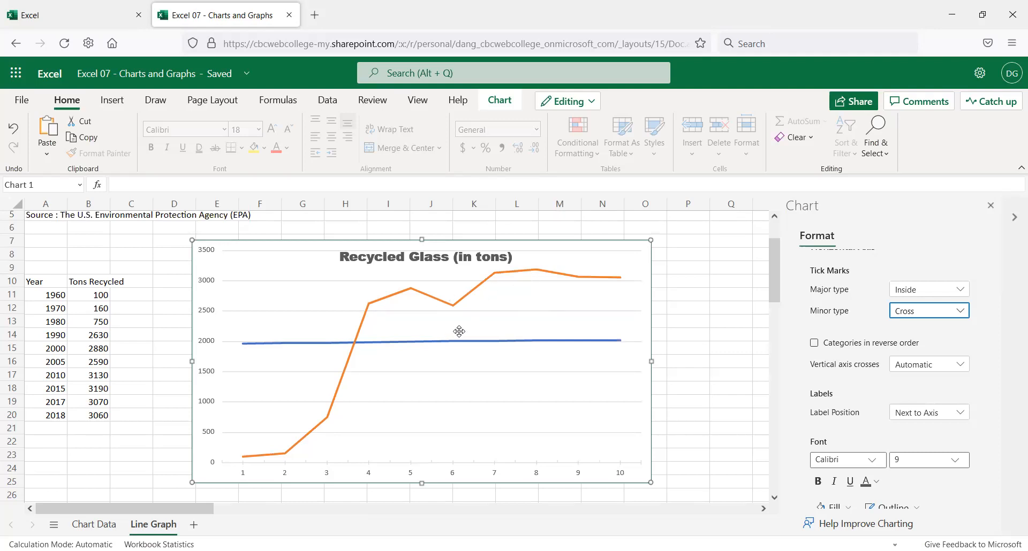
scroll(478, 324, "up", 2)
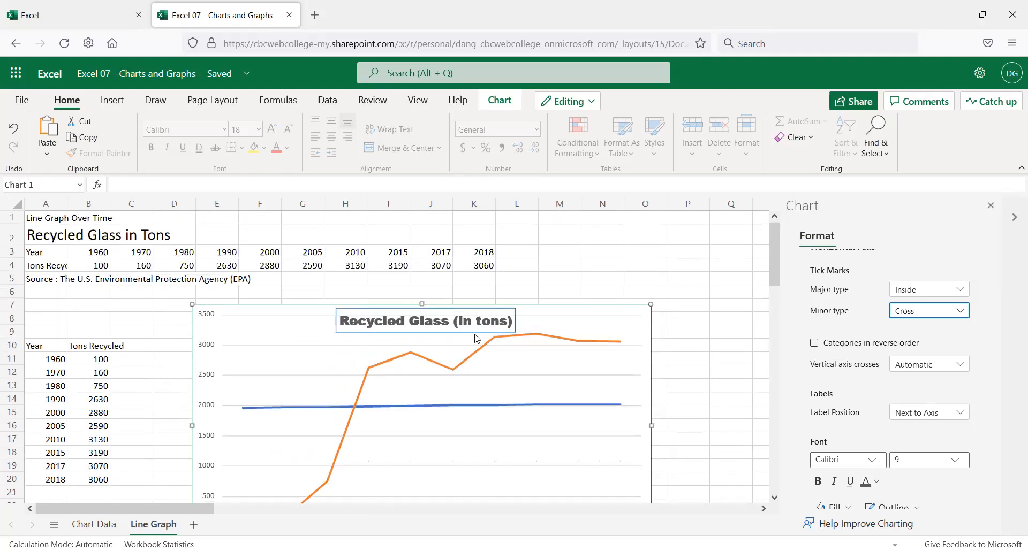
scroll(469, 353, "down", 2)
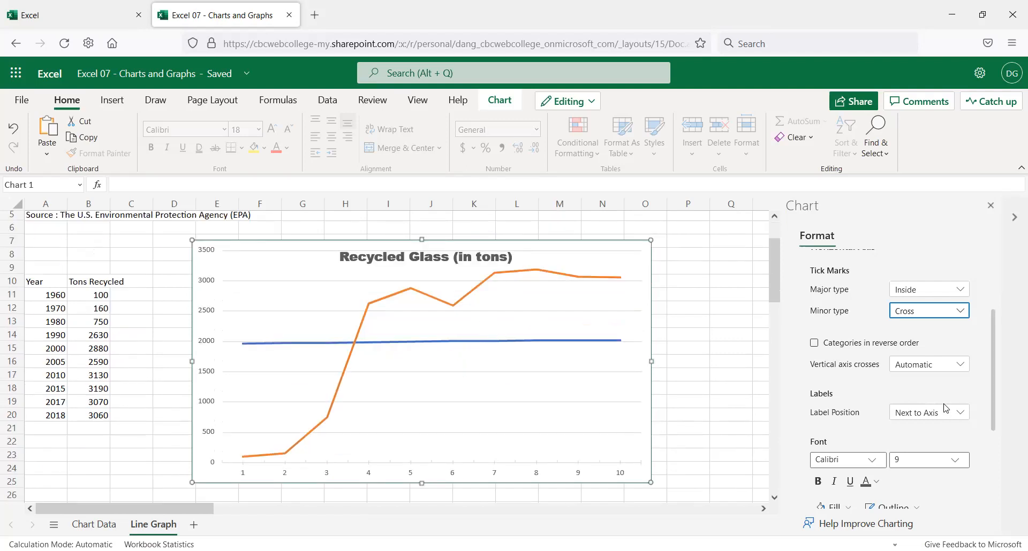
- Set the vertical axis minimum bound to 100
scroll(847, 401, "down", 2)
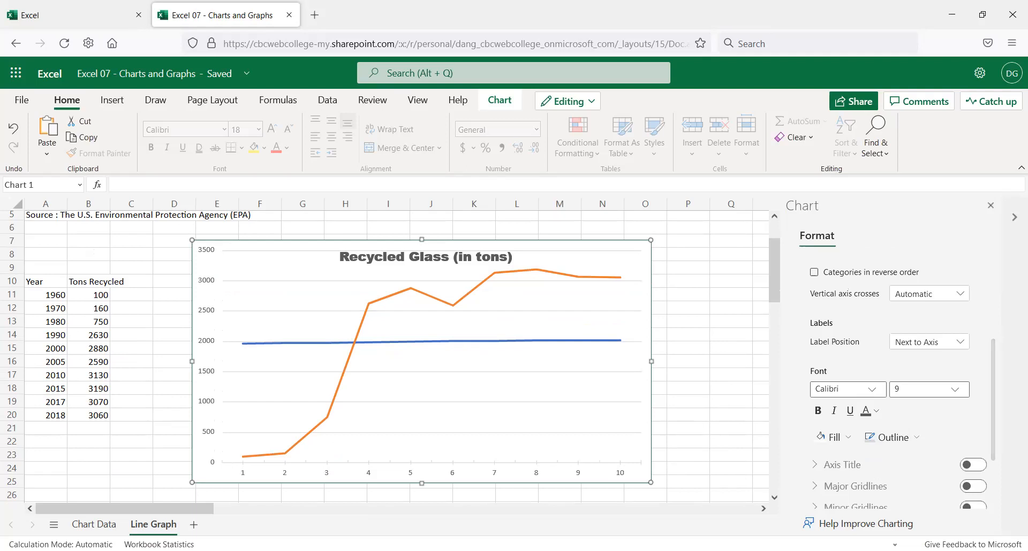
scroll(876, 438, "down", 2)
scroll(884, 426, "down", 2)
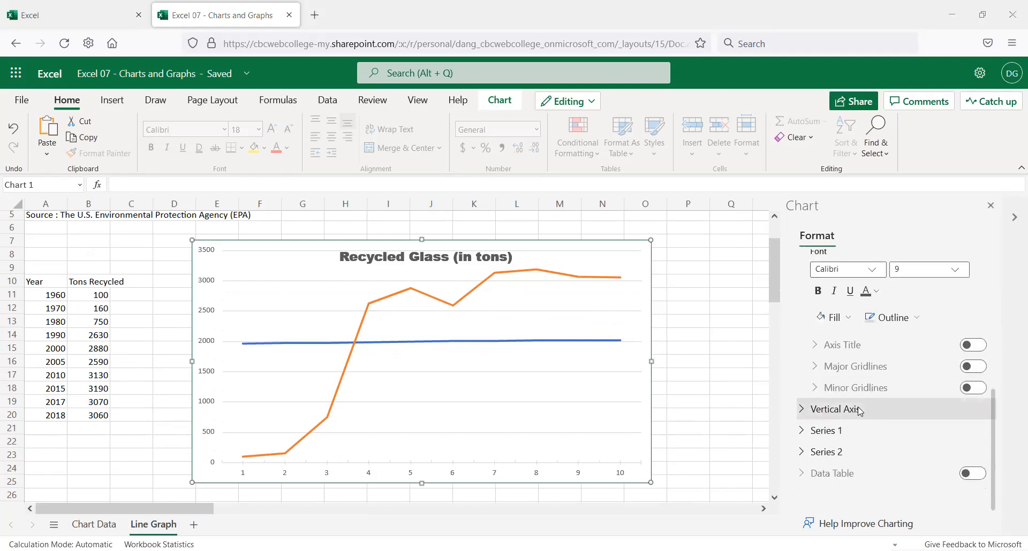
left_click(857, 412)
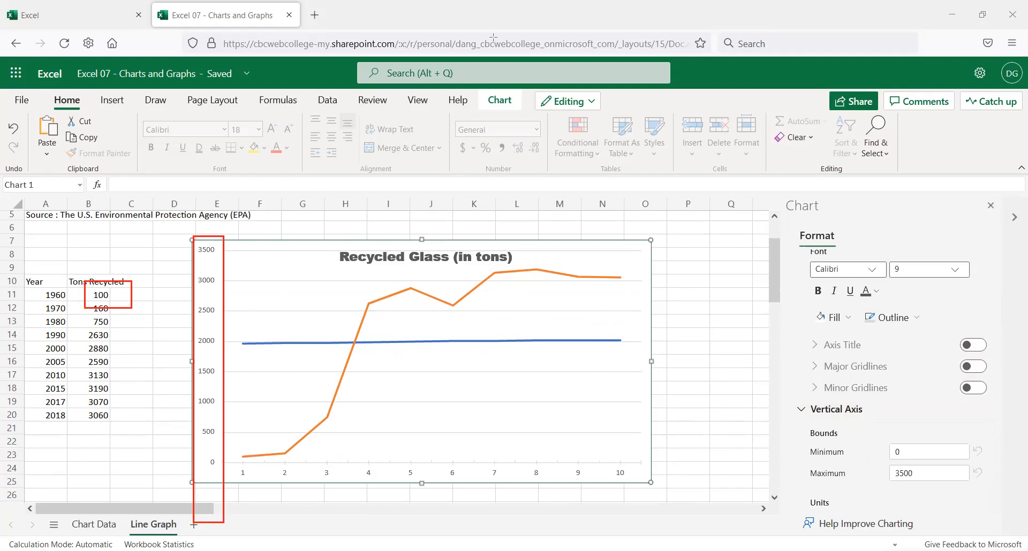
left_click(904, 451)
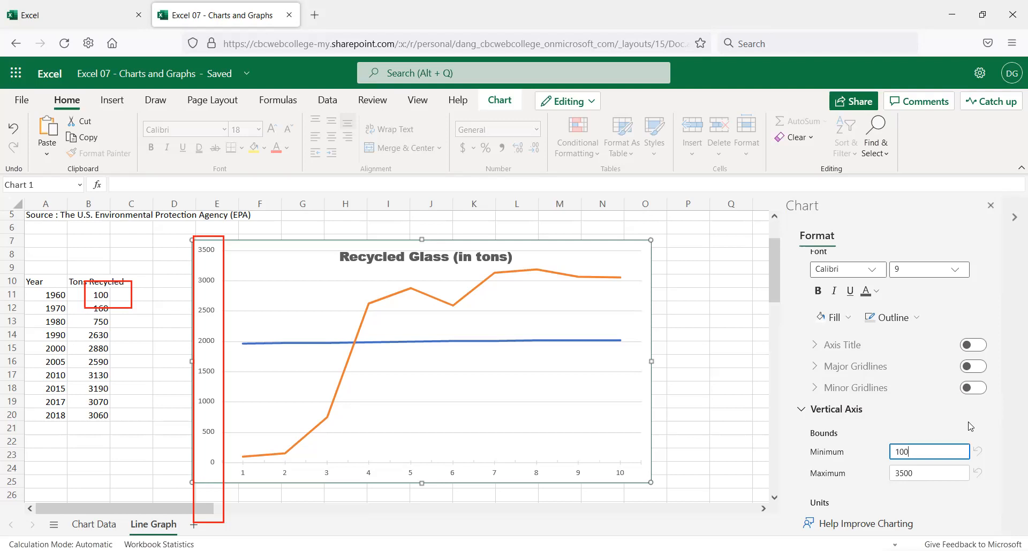
key("Tab")
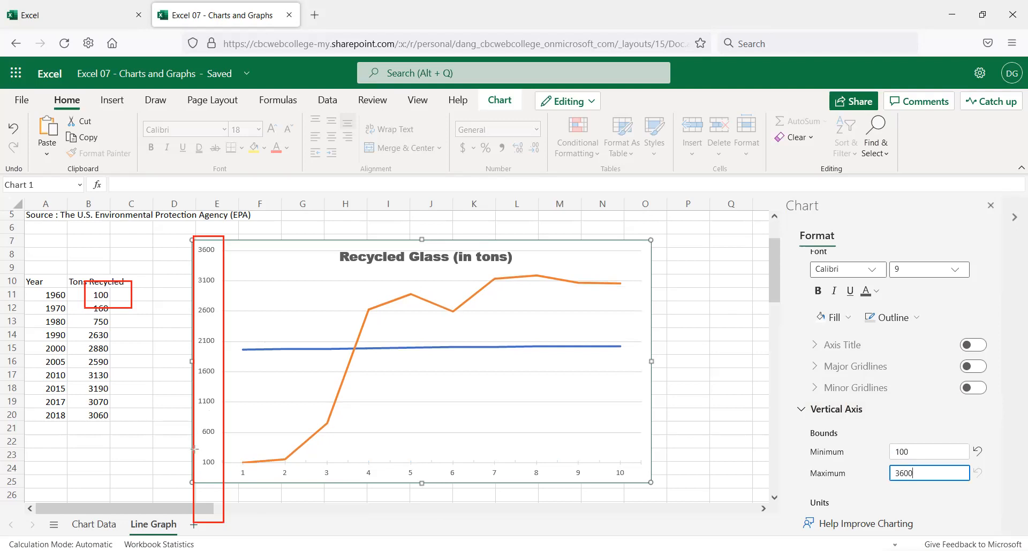
left_click_drag(194, 449, 280, 489)
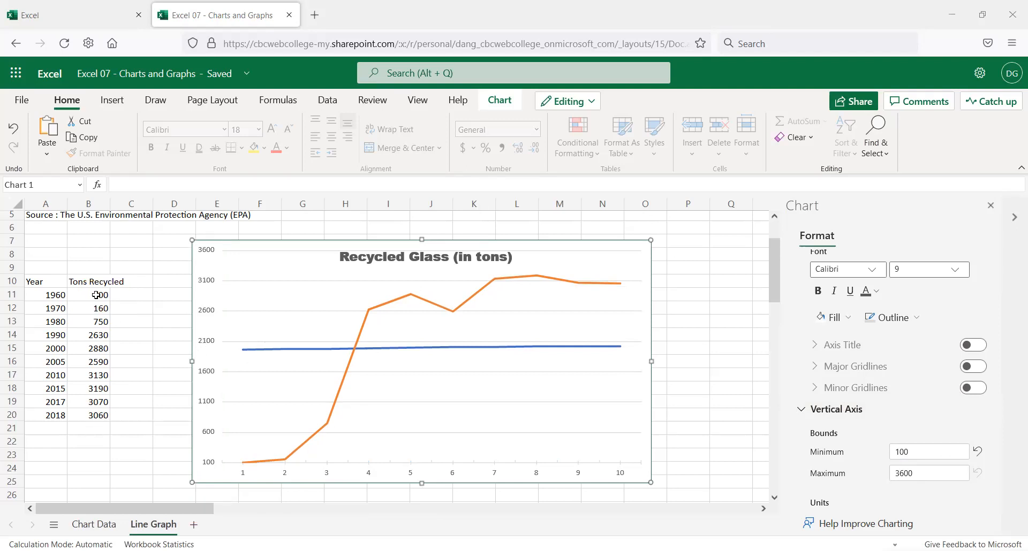
- Set the vertical axis maximum bound of the recycled glass line chart to 3200
left_click_drag(97, 295, 100, 413)
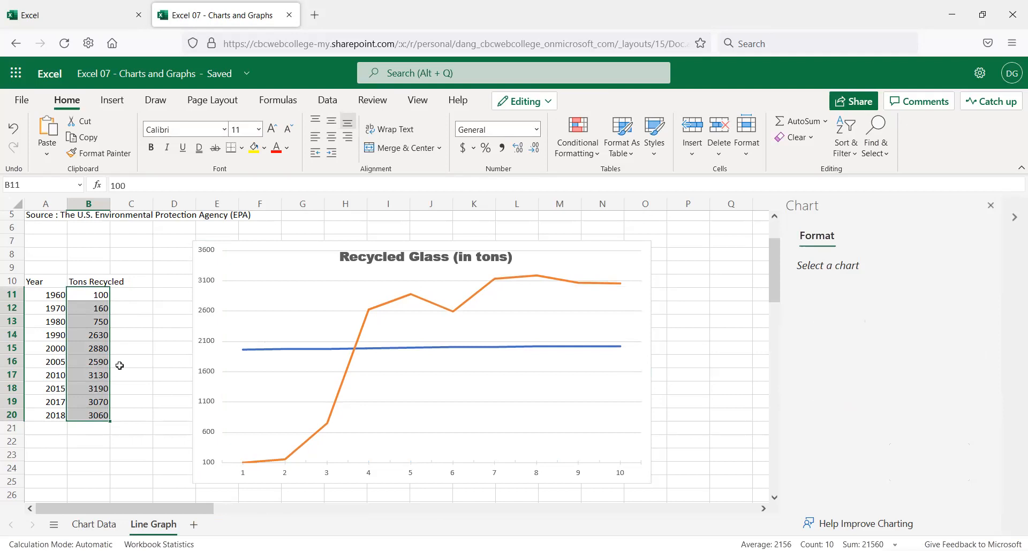
left_click(449, 364)
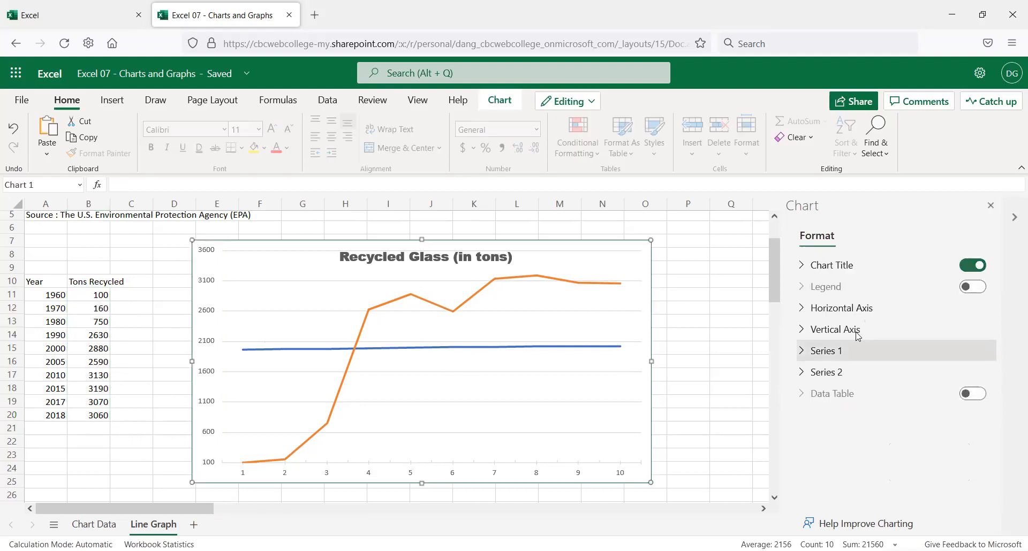
left_click(820, 331)
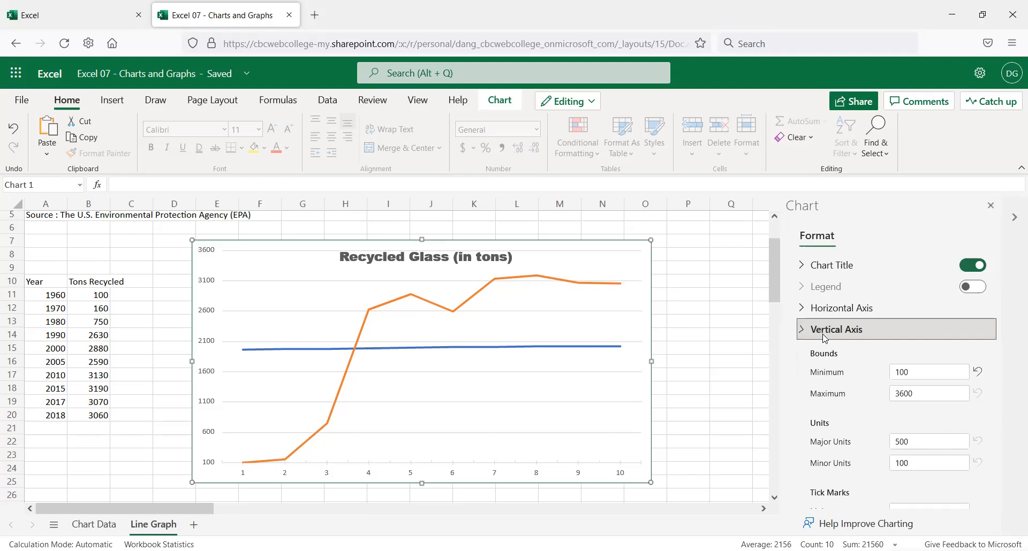
left_click(921, 392)
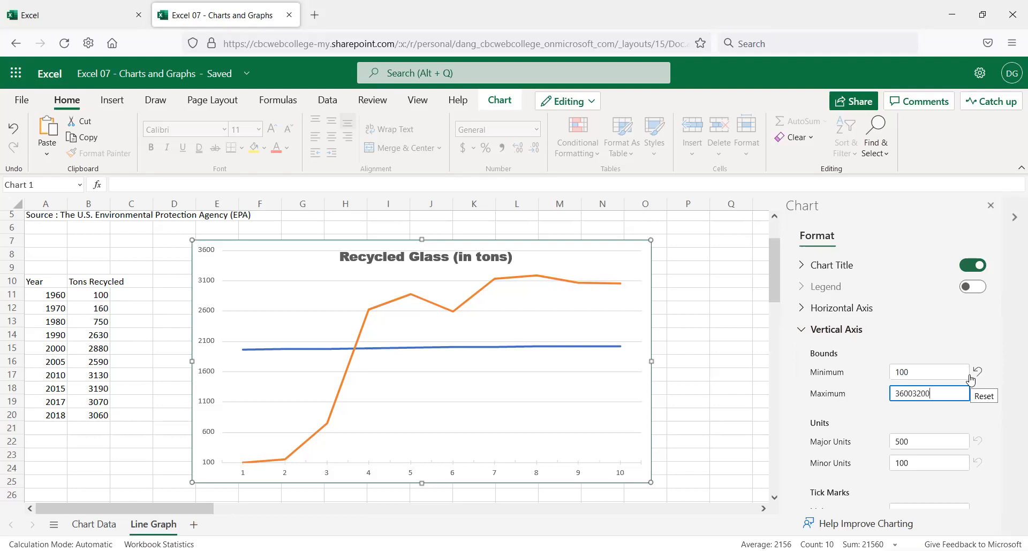
key("BackSpace")
key("BackSpace")
key("BackSpace")
key("BackSpace")
key("BackSpace")
type("32")
key("Tab")
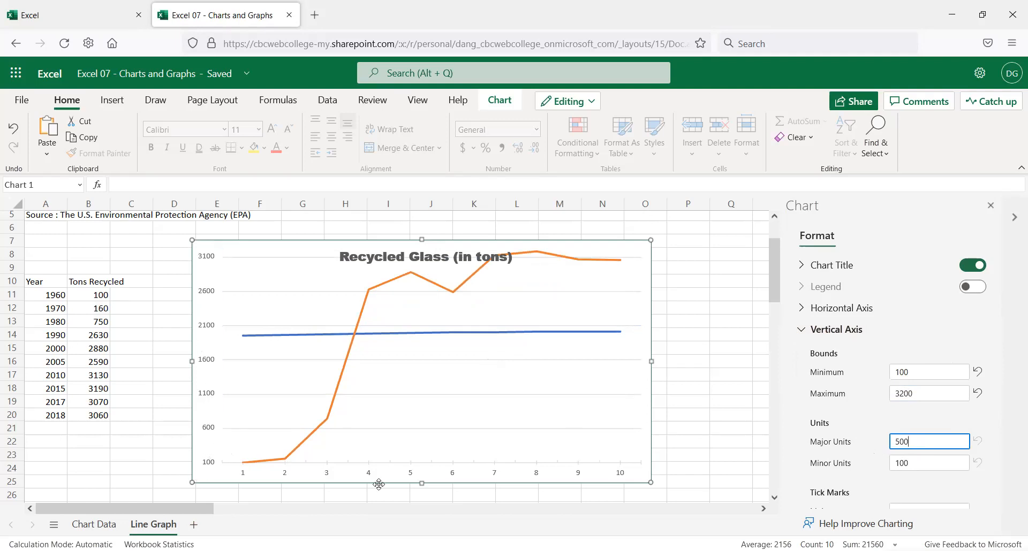
- Set the vertical axis major units to 200 and the minor units to 40
double_click(908, 441)
type("20")
key("Tab")
type("40")
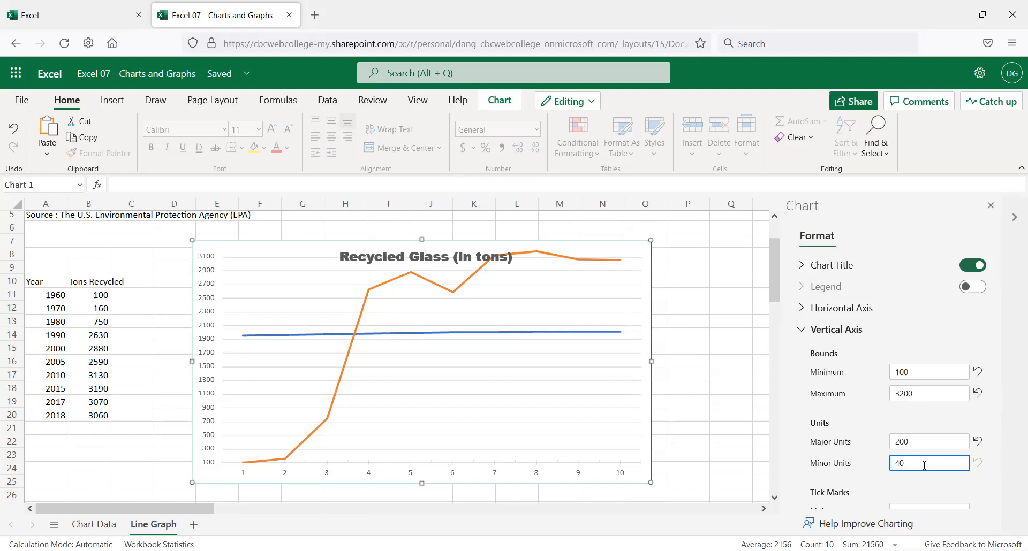
- Set the vertical axis major tick mark type to Inside
scroll(921, 469, "down", 2)
scroll(918, 434, "up", 2)
scroll(919, 431, "down", 2)
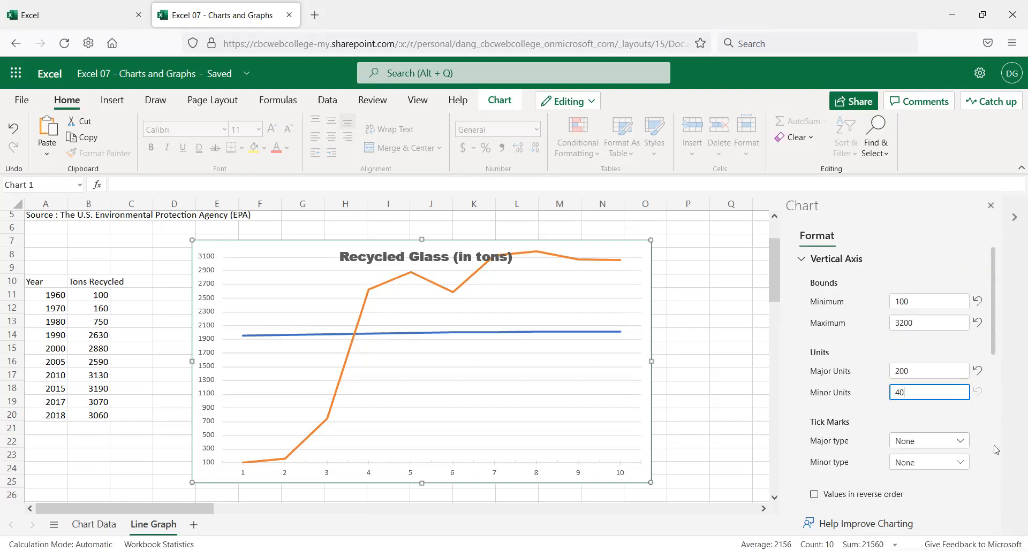
left_click(945, 446)
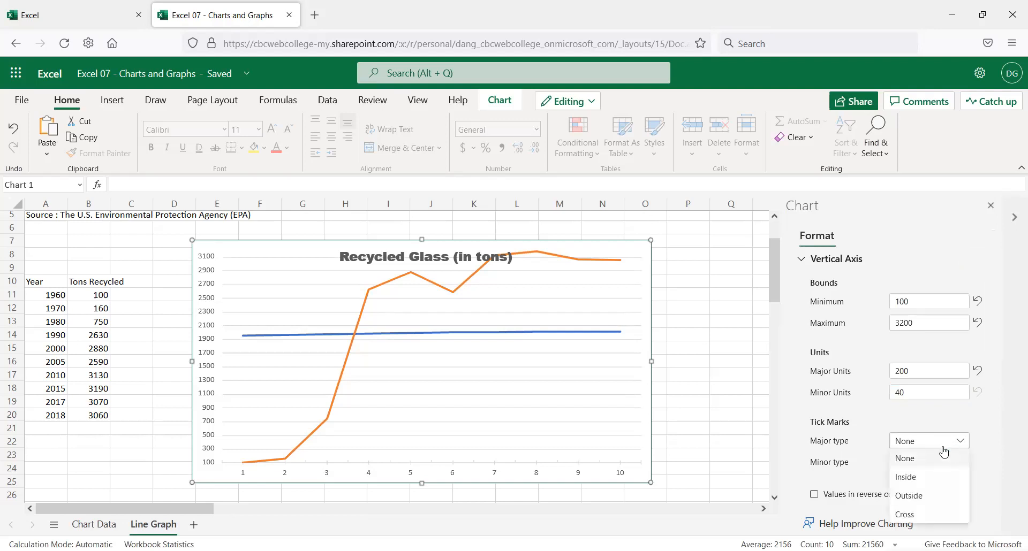
left_click(925, 480)
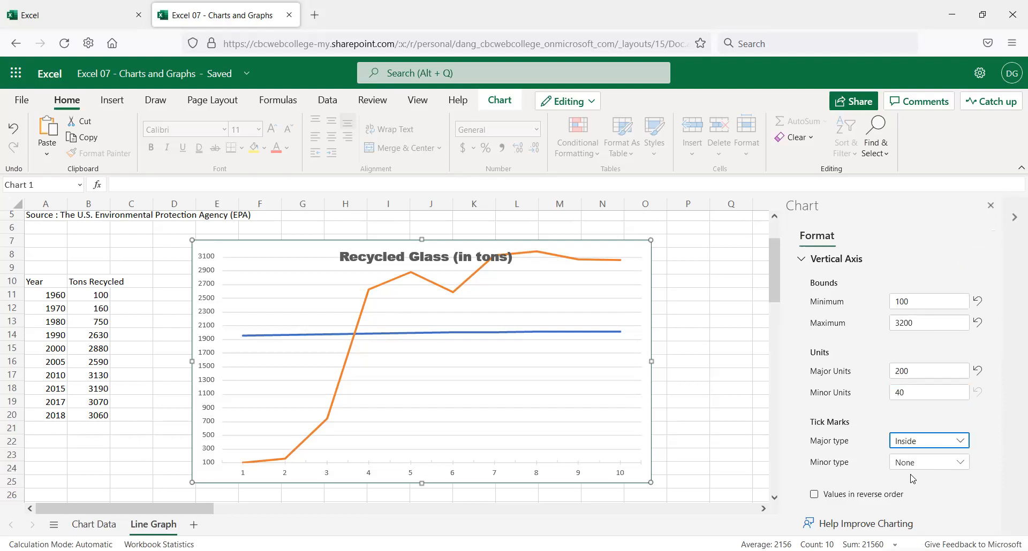
- Turn Values in reverse order on for the vertical axis and off again to compare the two orientations
scroll(912, 479, "down", 3)
left_click(838, 373)
scroll(838, 373, "down", 1)
scroll(827, 368, "up", 1)
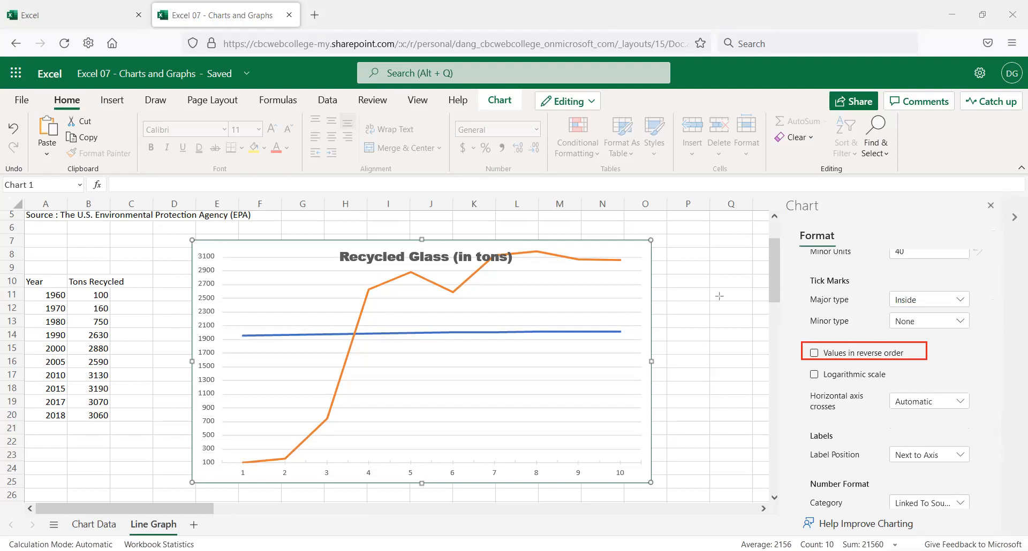
left_click(814, 353)
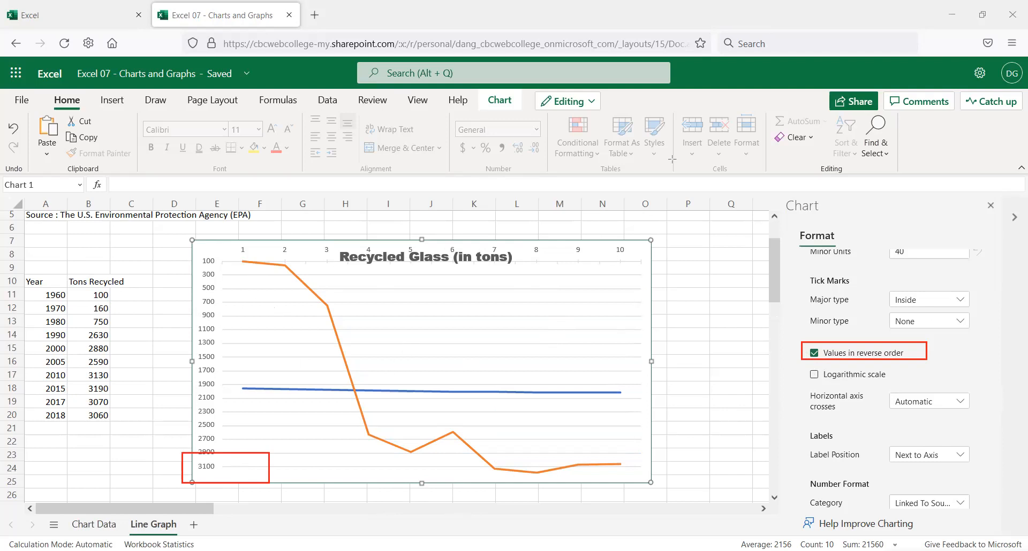
left_click(814, 353)
- Try the None and High label positions on the vertical axis and return to Next to Axis
scroll(811, 327, "down", 3)
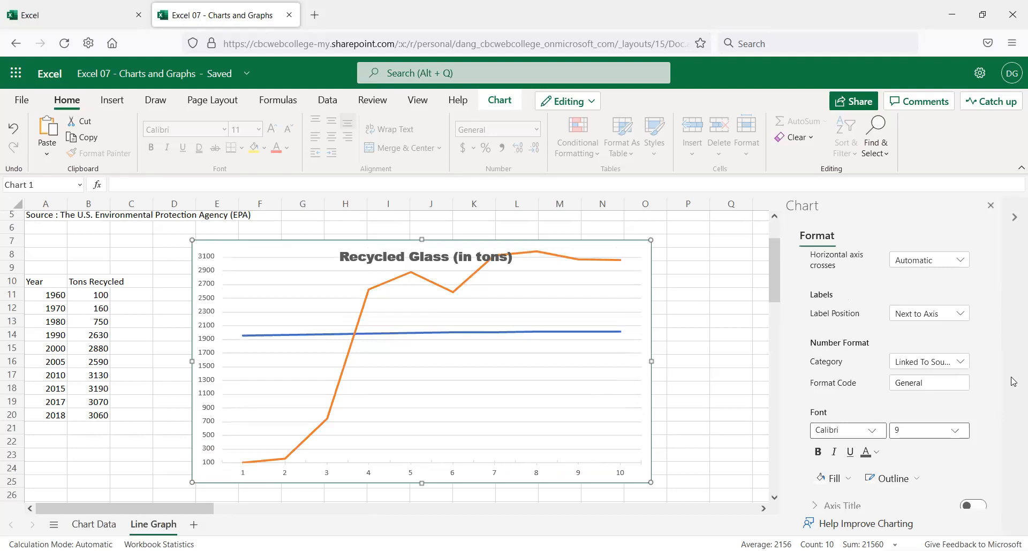
left_click(964, 317)
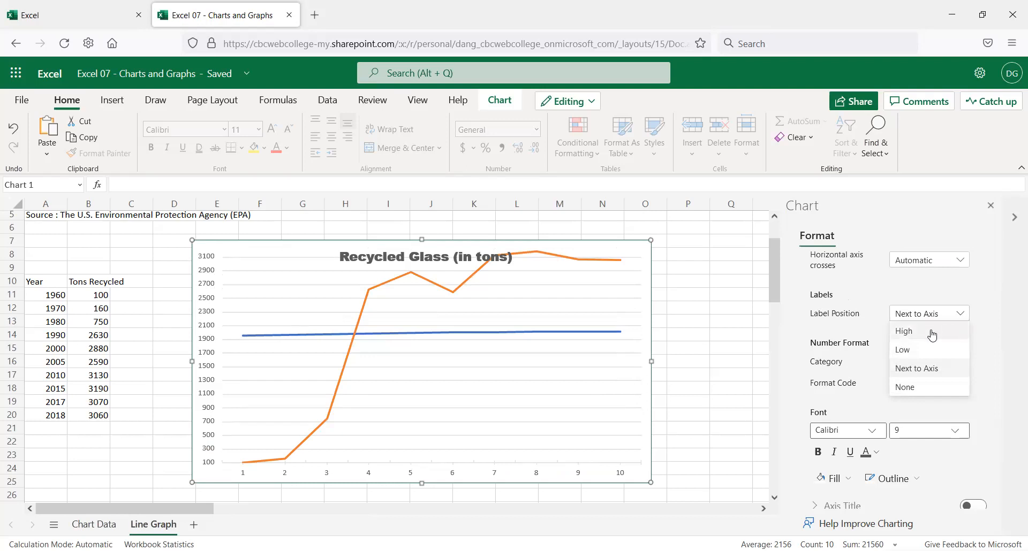
left_click(910, 388)
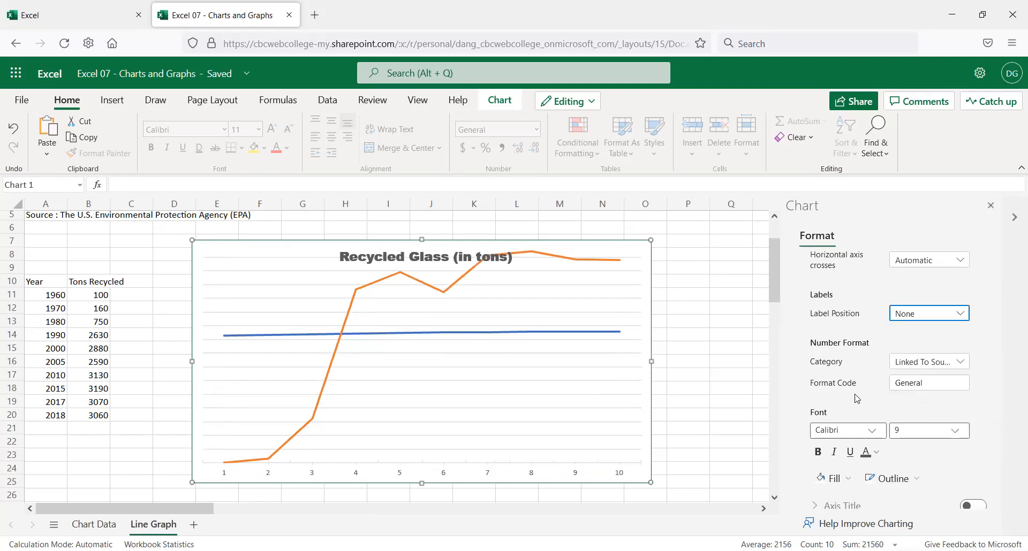
left_click(951, 317)
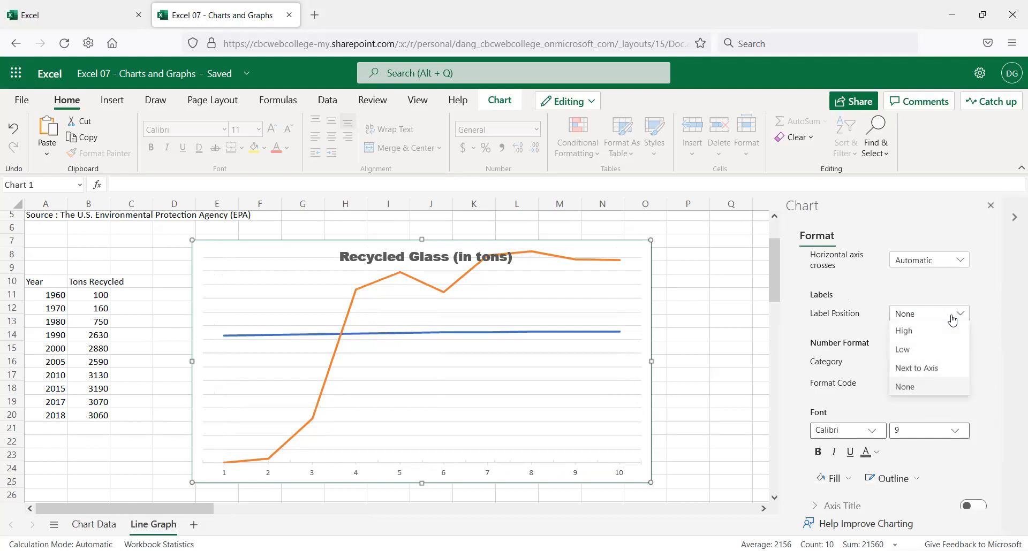
left_click(904, 331)
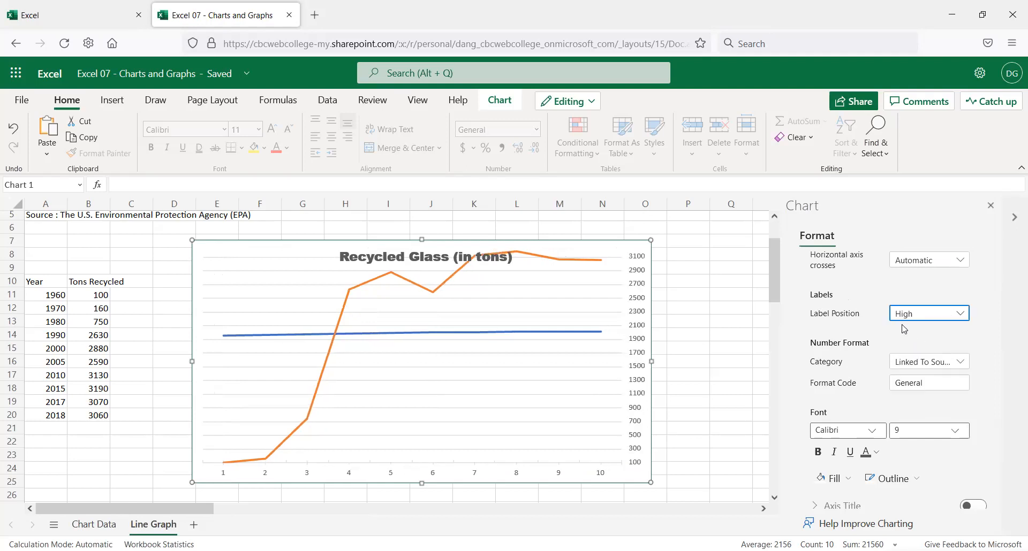
left_click(919, 315)
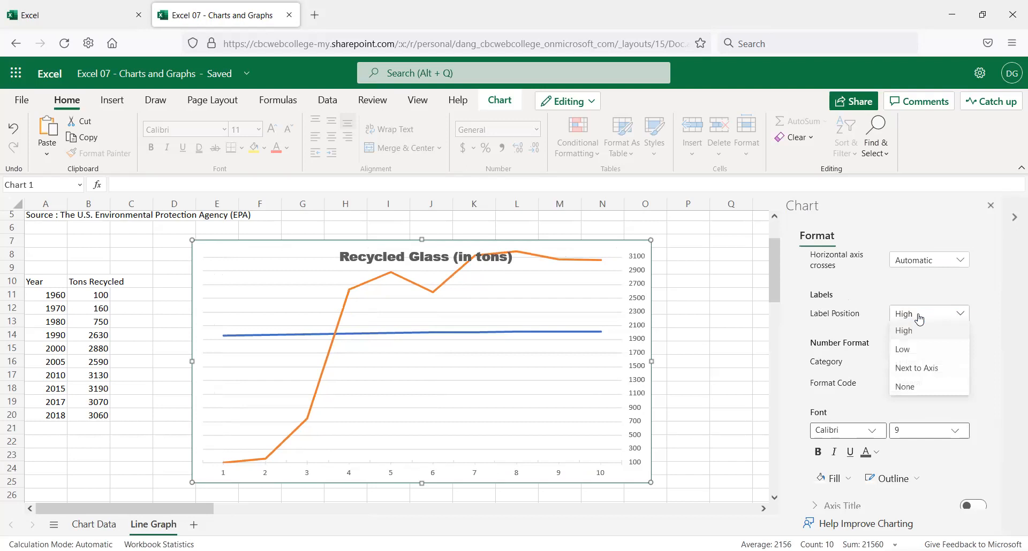
left_click(919, 368)
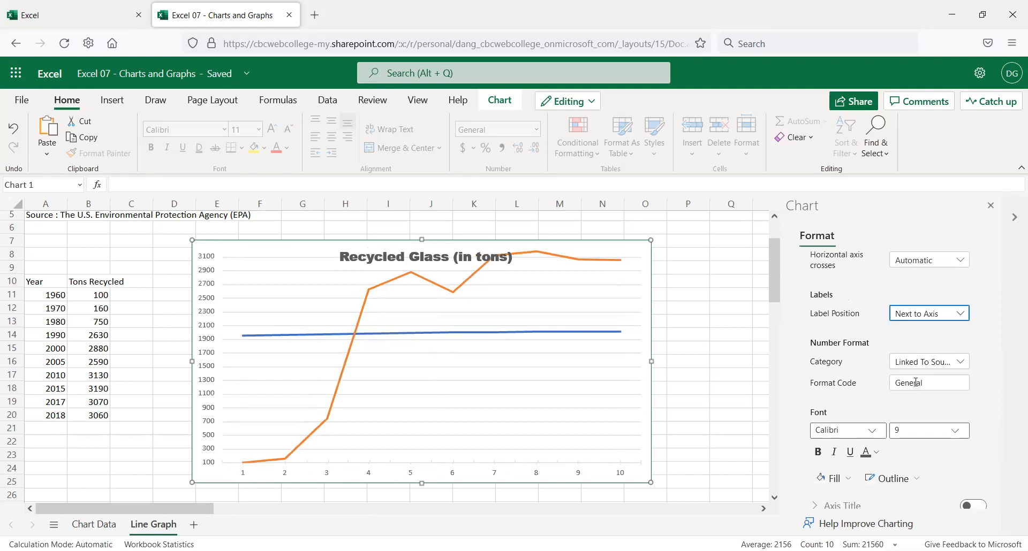
- Set the vertical axis label font size to 12
scroll(919, 408, "down", 2)
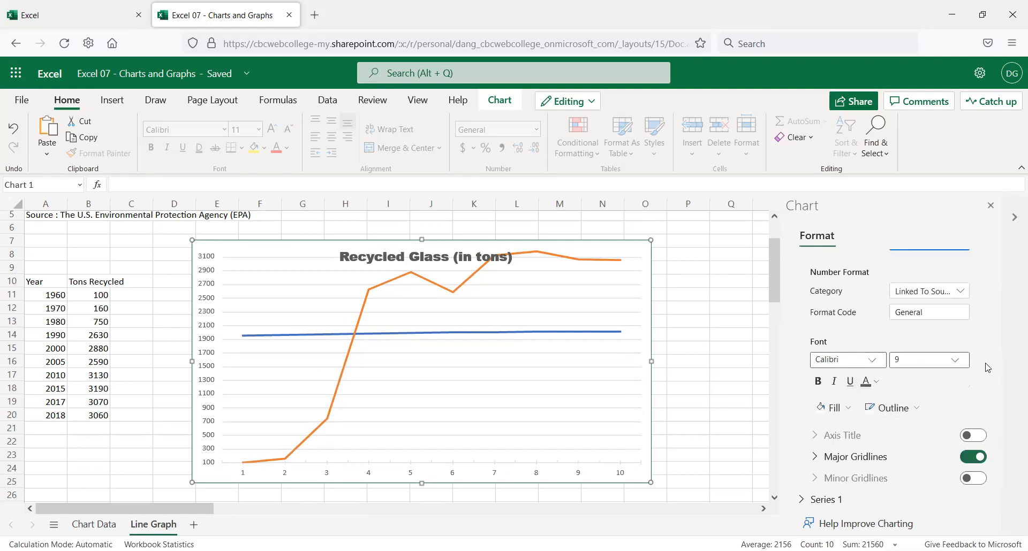
left_click(955, 360)
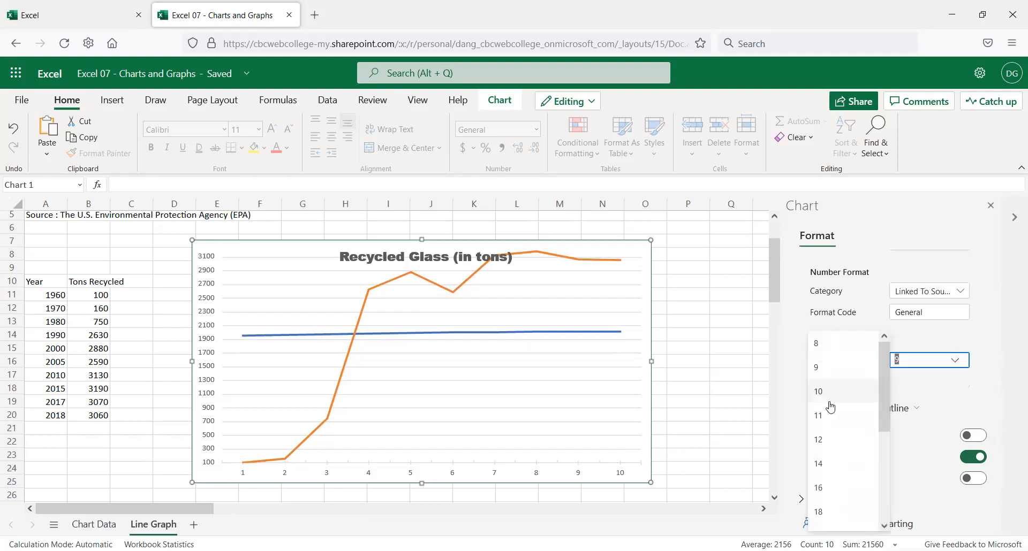
left_click(819, 440)
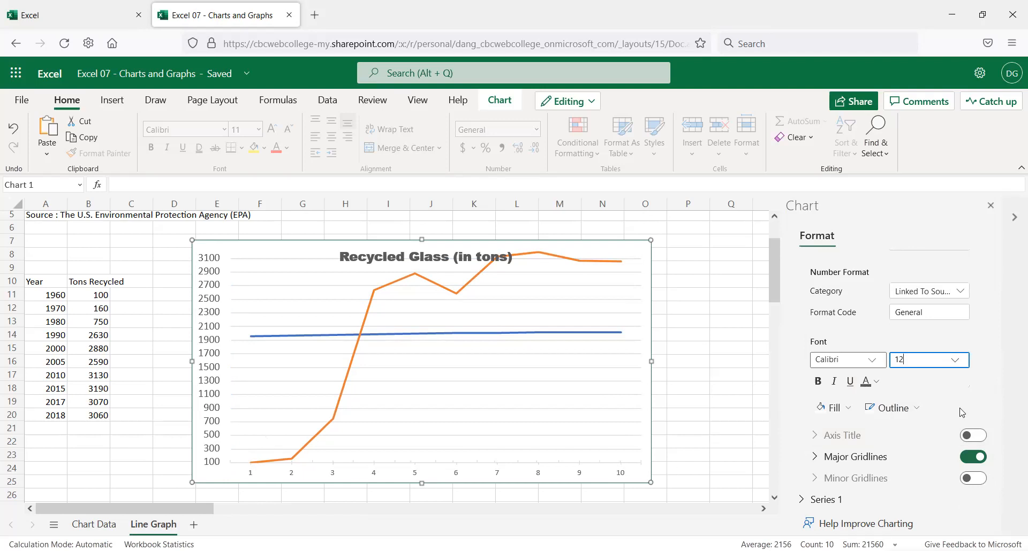
- Examine the formatting options available for Series 1 and Series 2 of the line chart
scroll(918, 430, "down", 2)
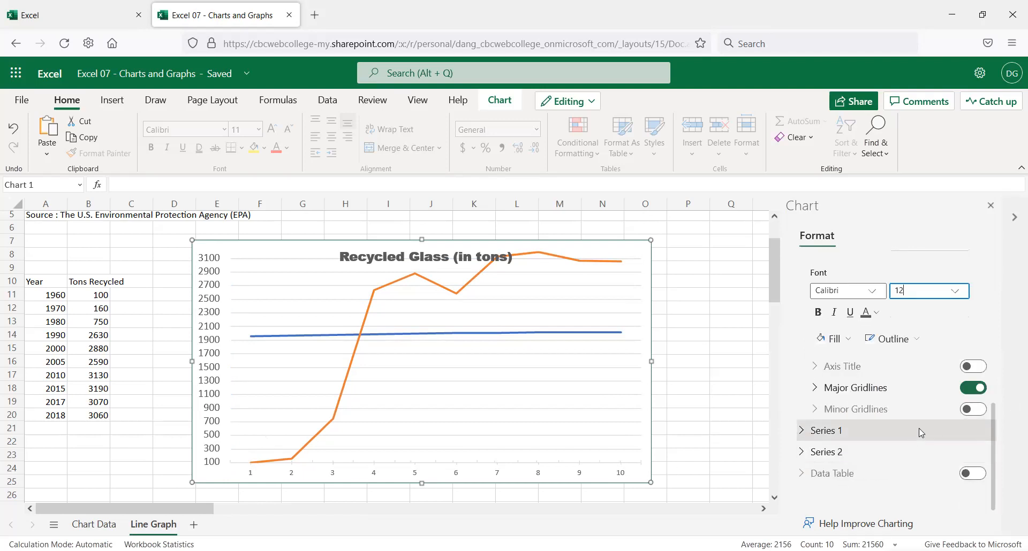
left_click(827, 437)
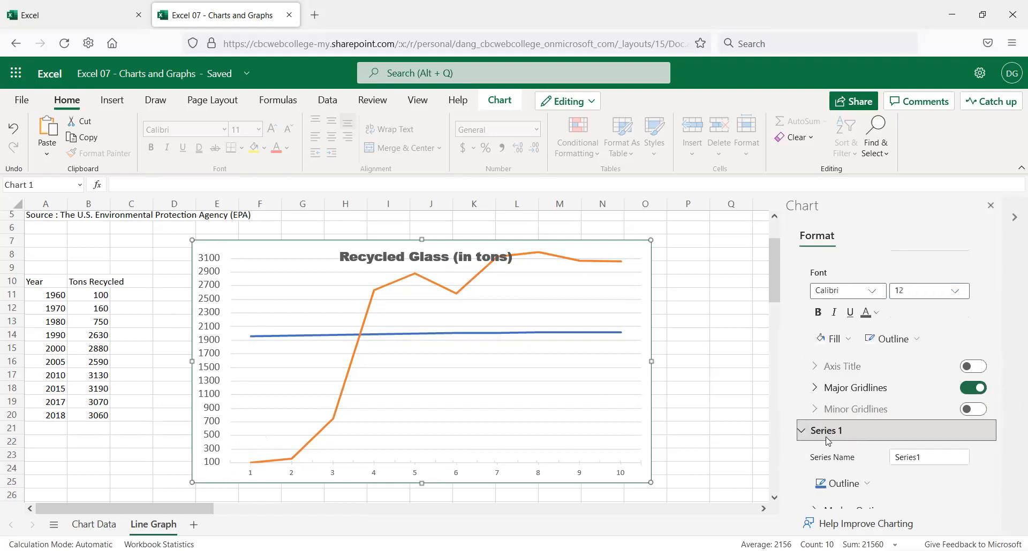
scroll(865, 454, "down", 2)
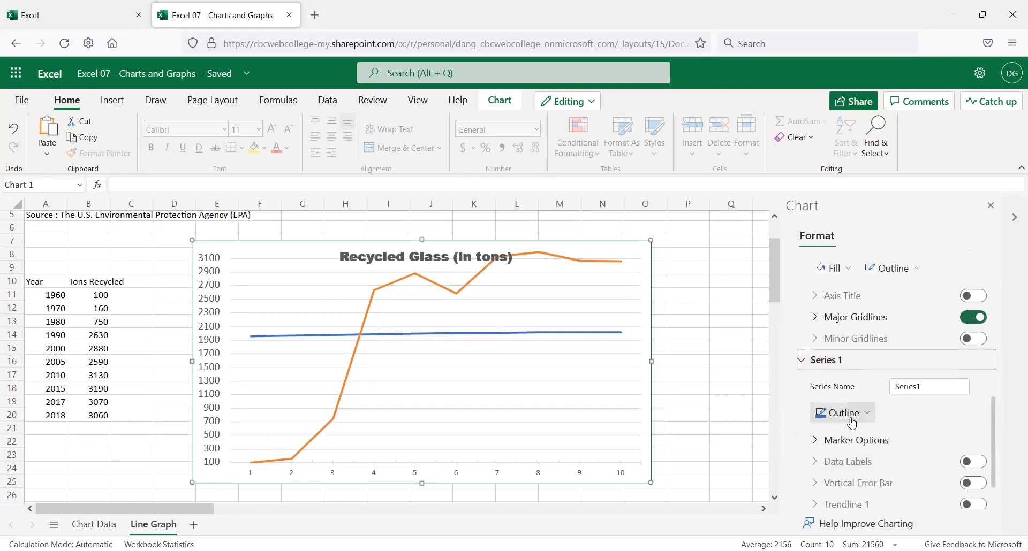
scroll(853, 453, "down", 2)
left_click(855, 456)
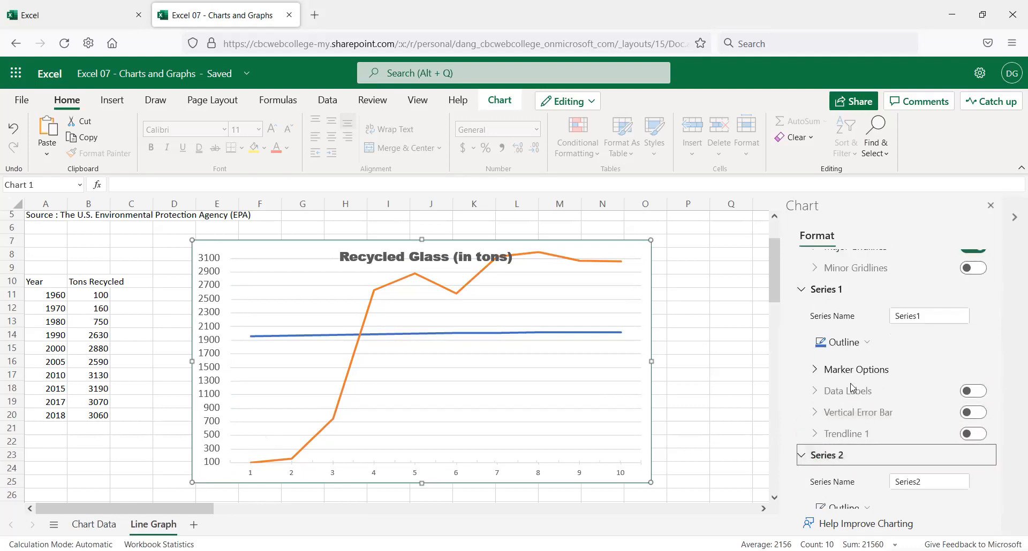
scroll(881, 405, "down", 2)
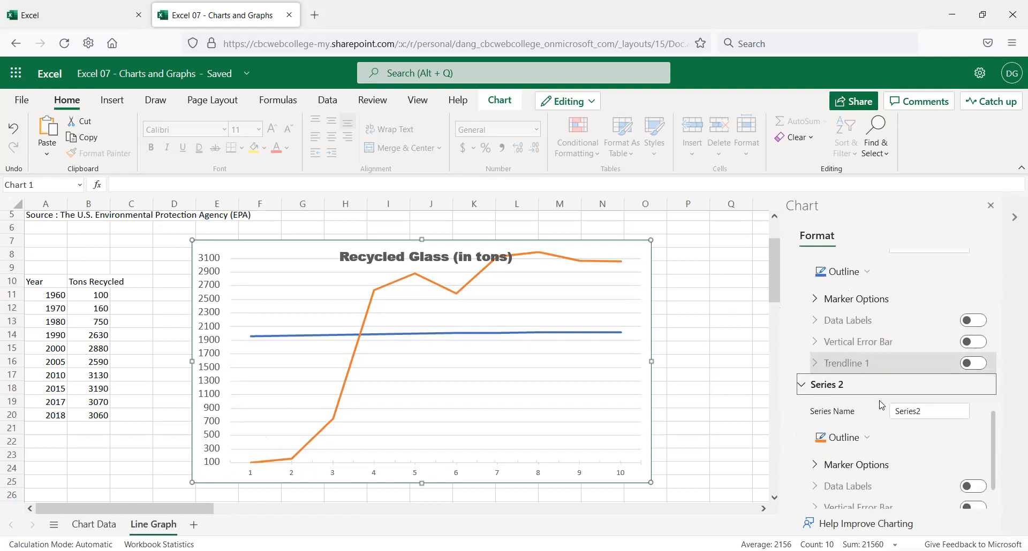
scroll(859, 415, "down", 2)
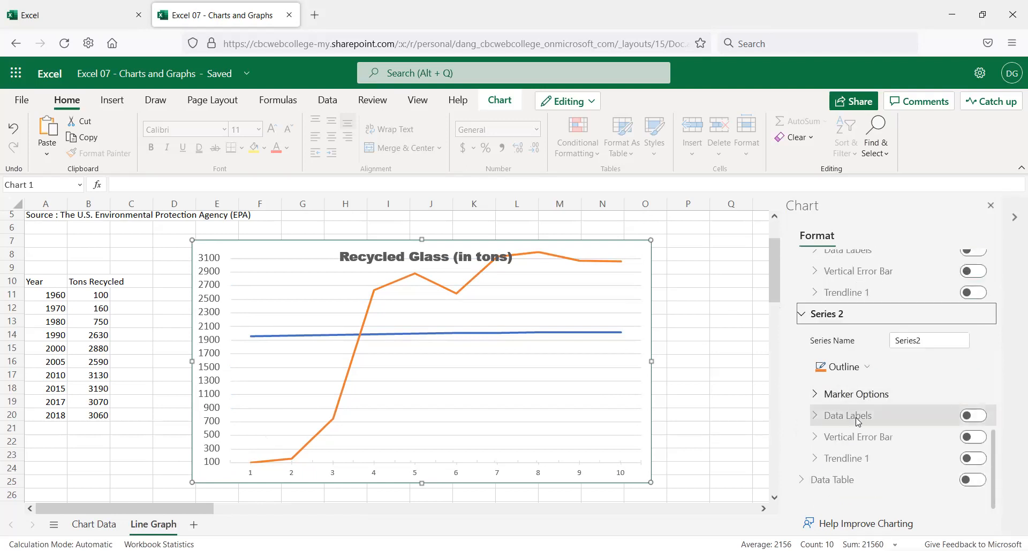
scroll(858, 420, "down", 1)
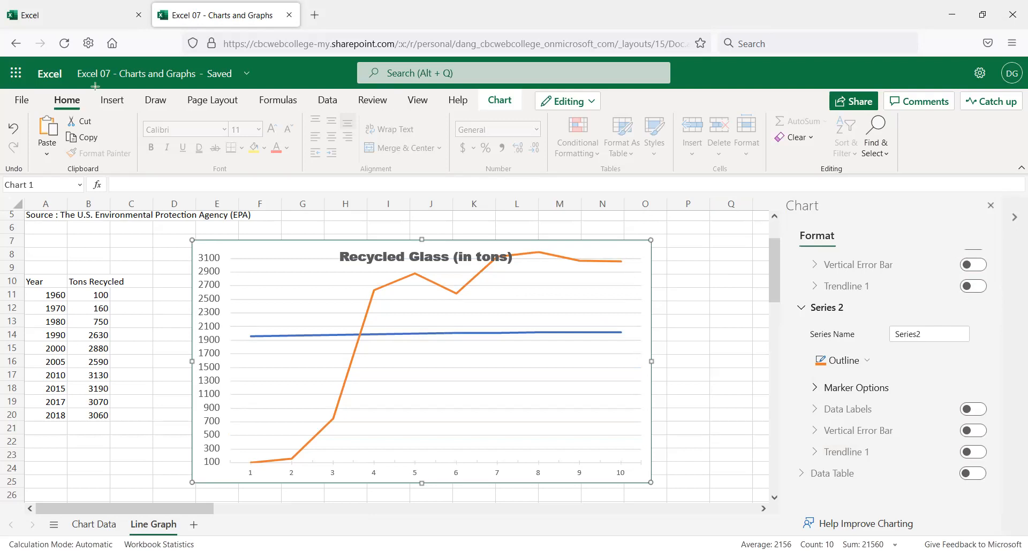
- Change the line chart to a Clustered Column chart and then to a 2-D pie chart to compare the types
left_click(121, 104)
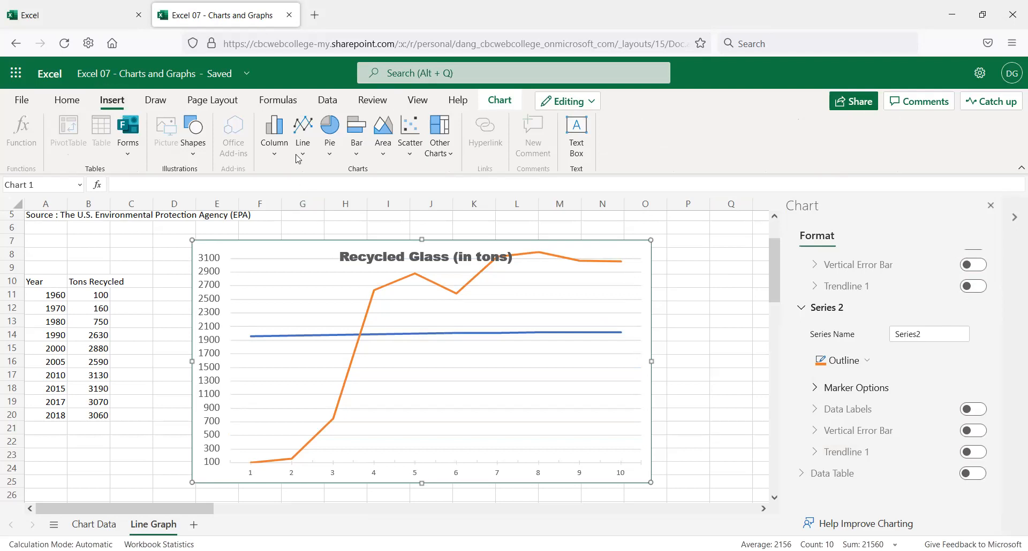
left_click(274, 153)
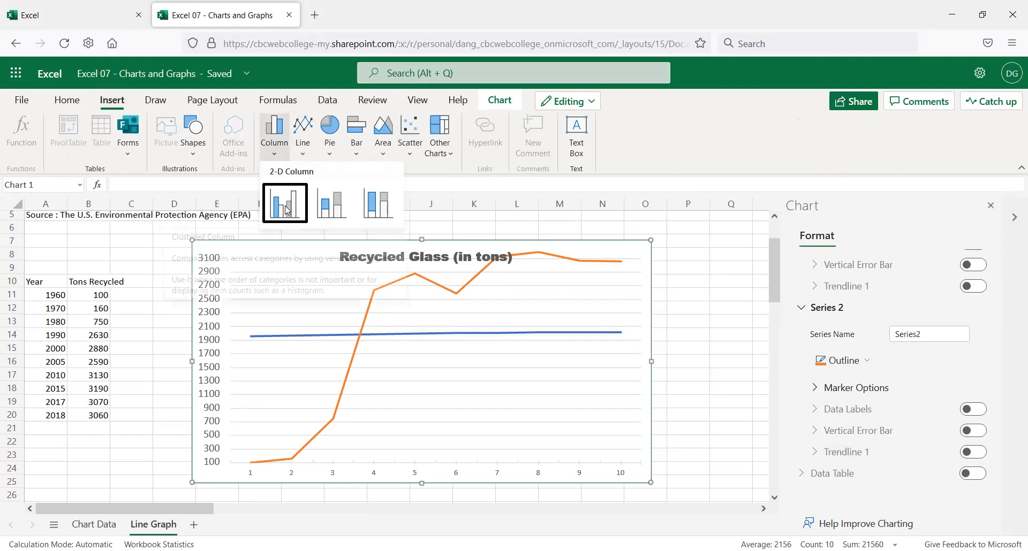
left_click(292, 210)
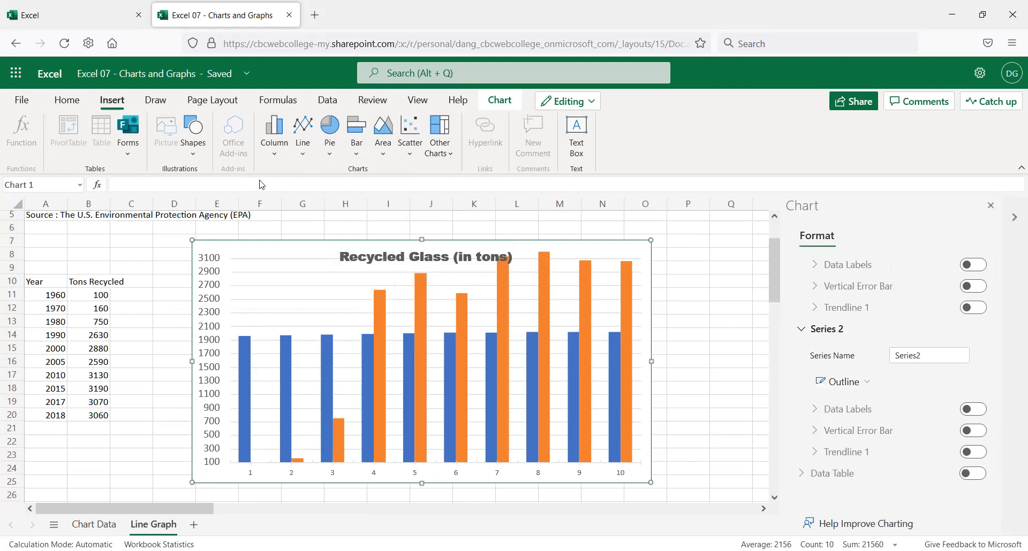
left_click(329, 149)
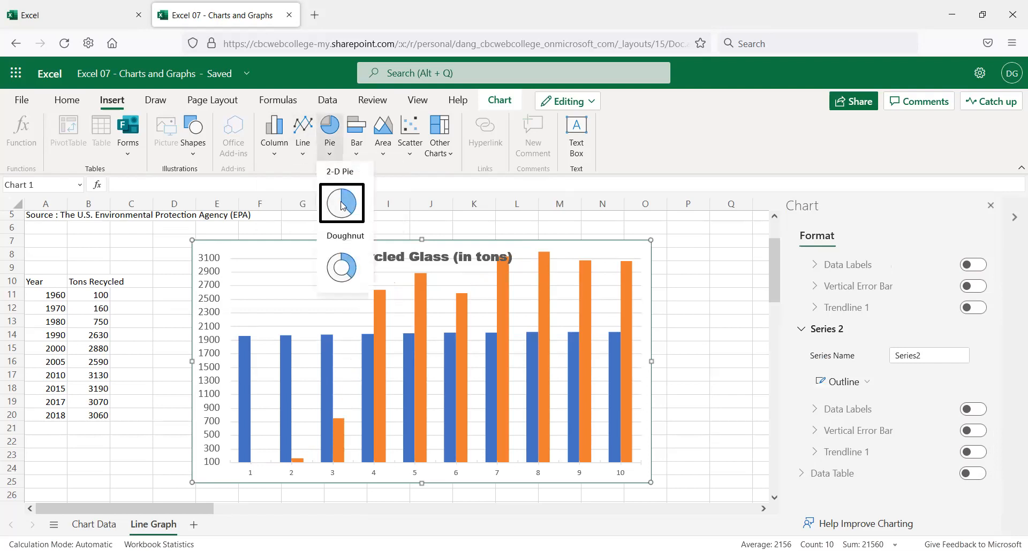
left_click(341, 199)
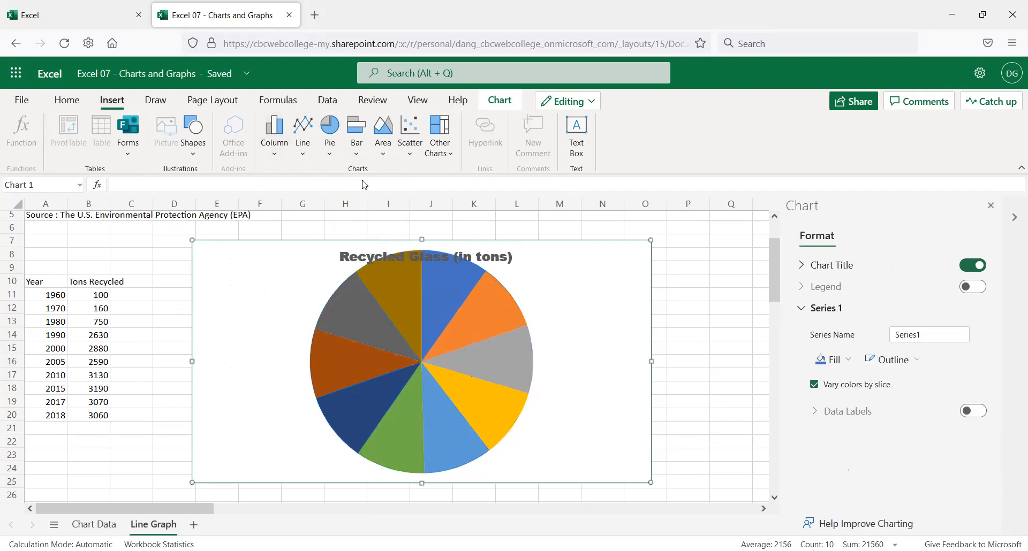
- Change the recycled glass chart to a clustered bar, a stacked area and a markers-only scatter chart to compare the types
left_click(363, 148)
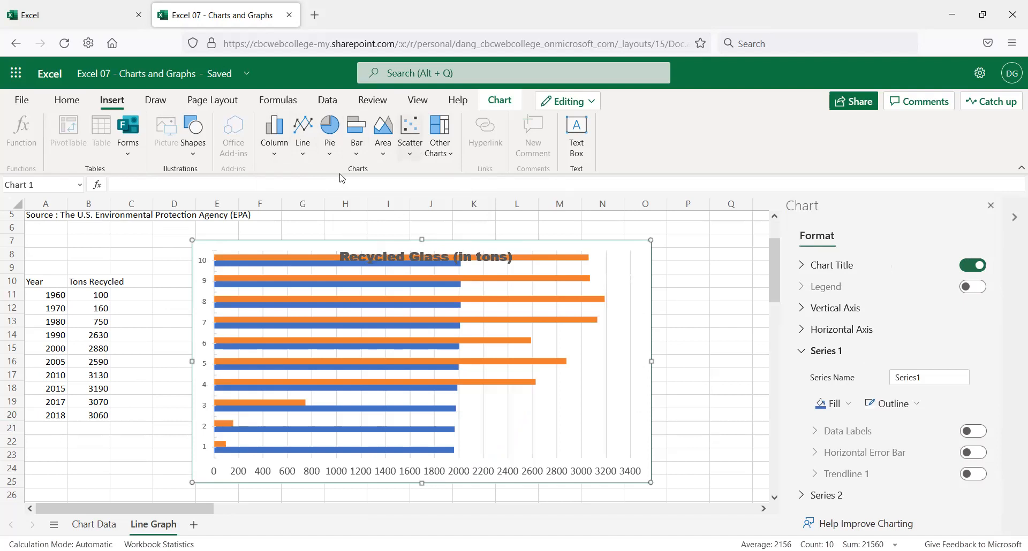
left_click(384, 149)
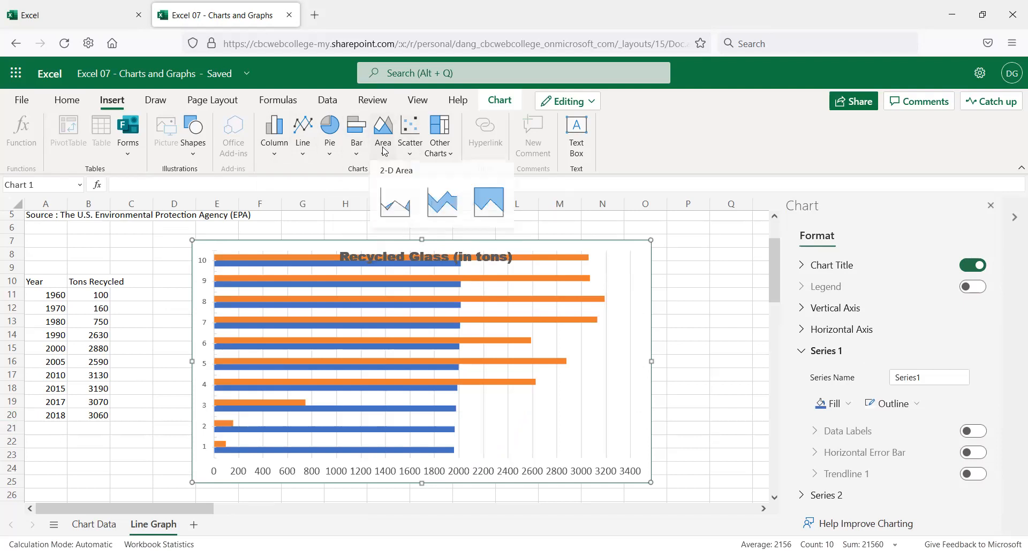
left_click(434, 202)
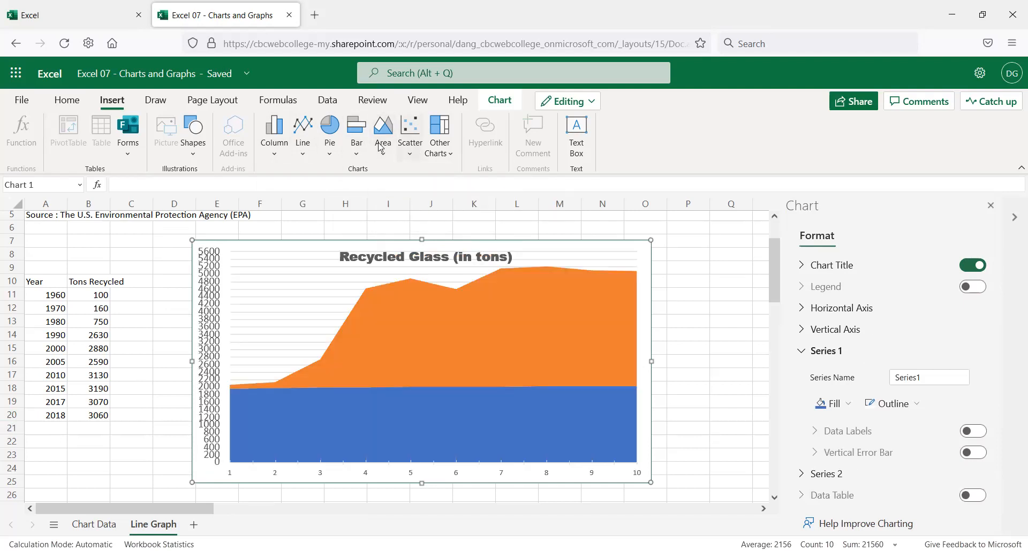
left_click(381, 148)
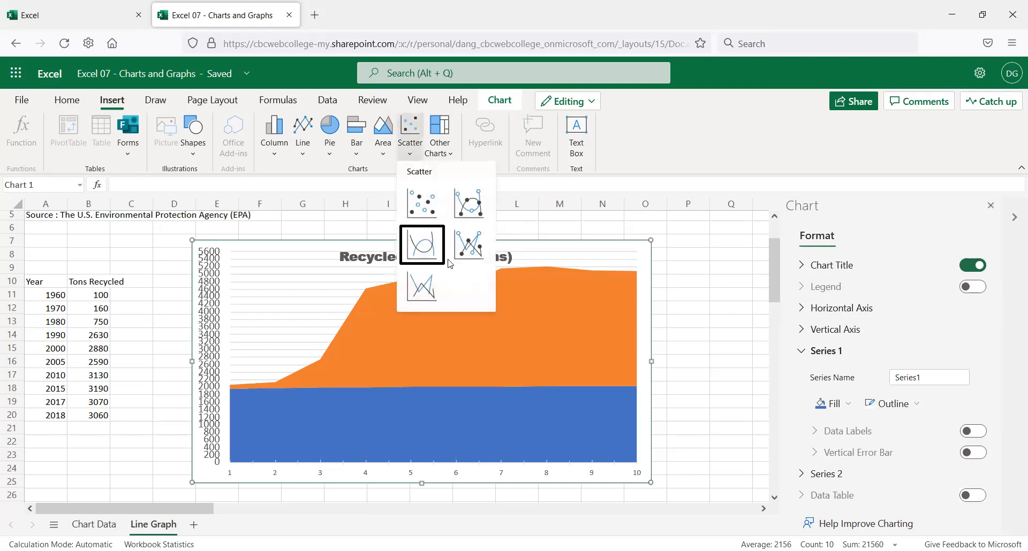
left_click(422, 208)
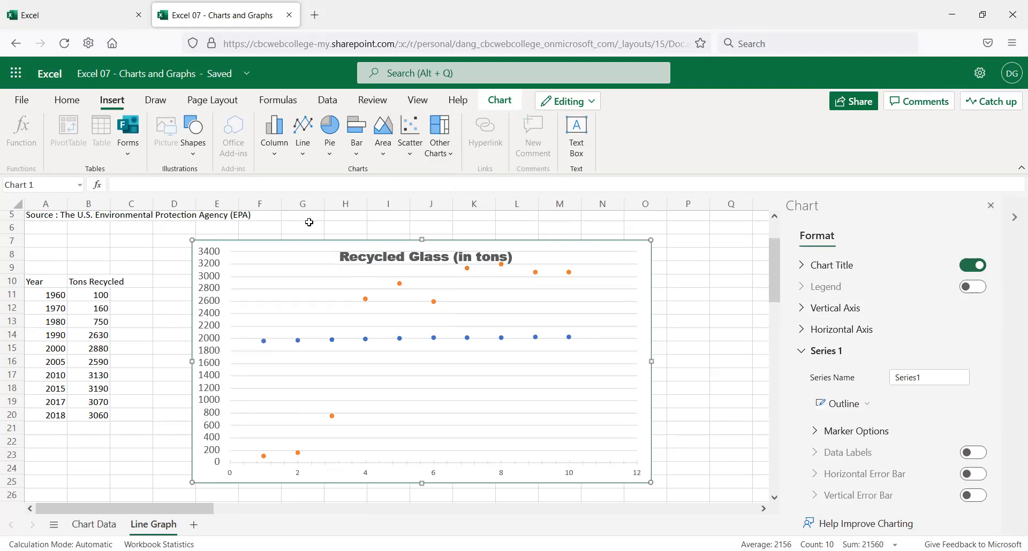
- Change the chart back to a plain 2-D line and settle on the Line with Markers type
left_click(304, 152)
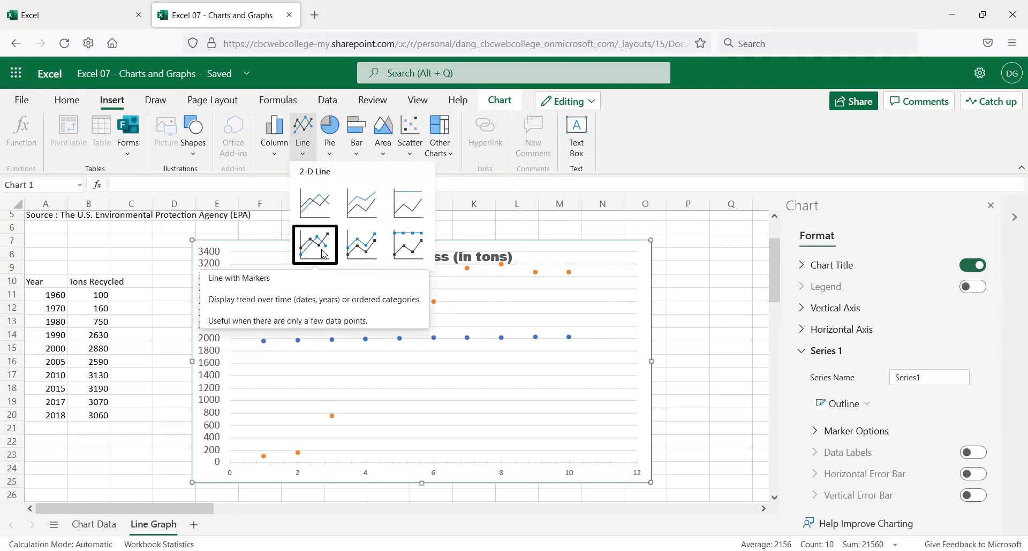
left_click(315, 203)
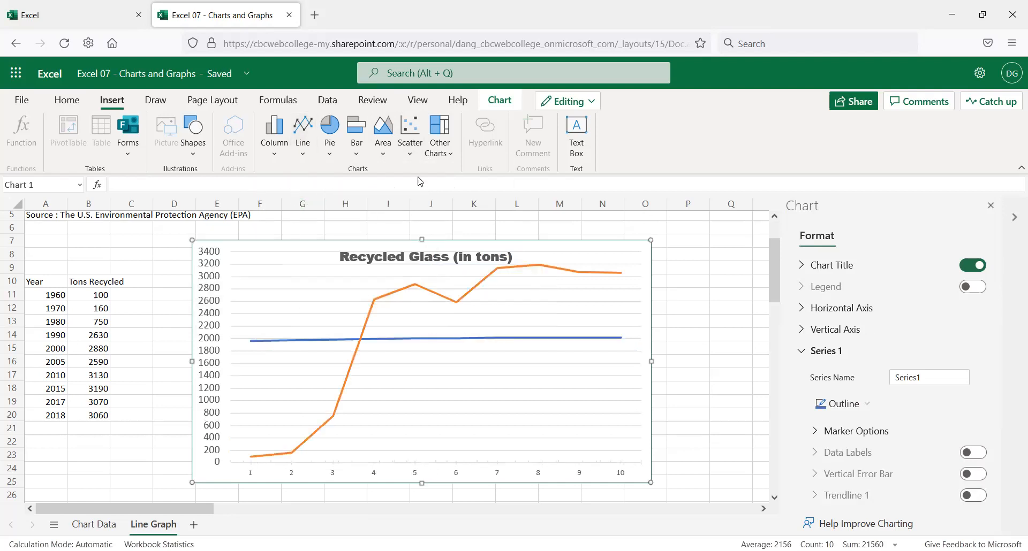
left_click(282, 147)
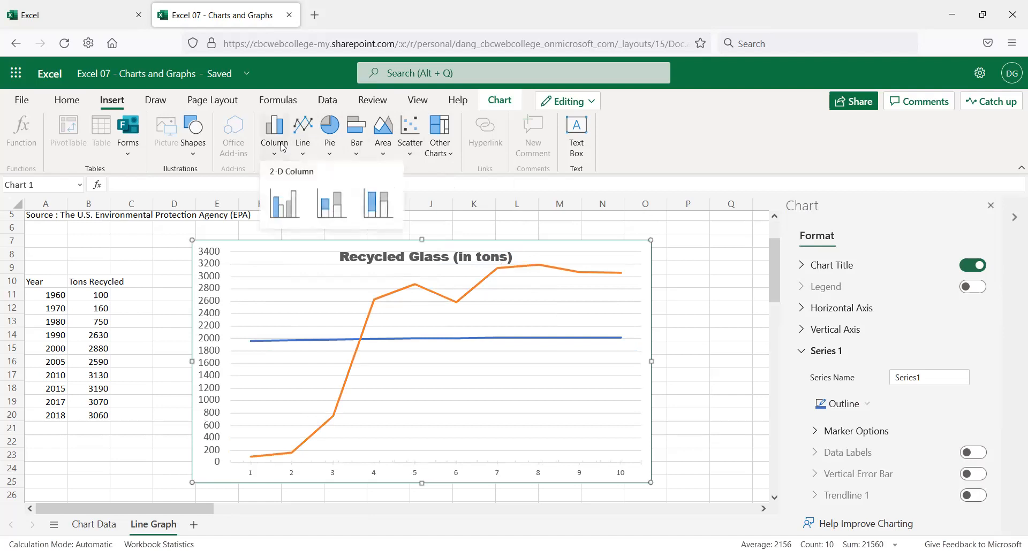
left_click(308, 153)
left_click(321, 244)
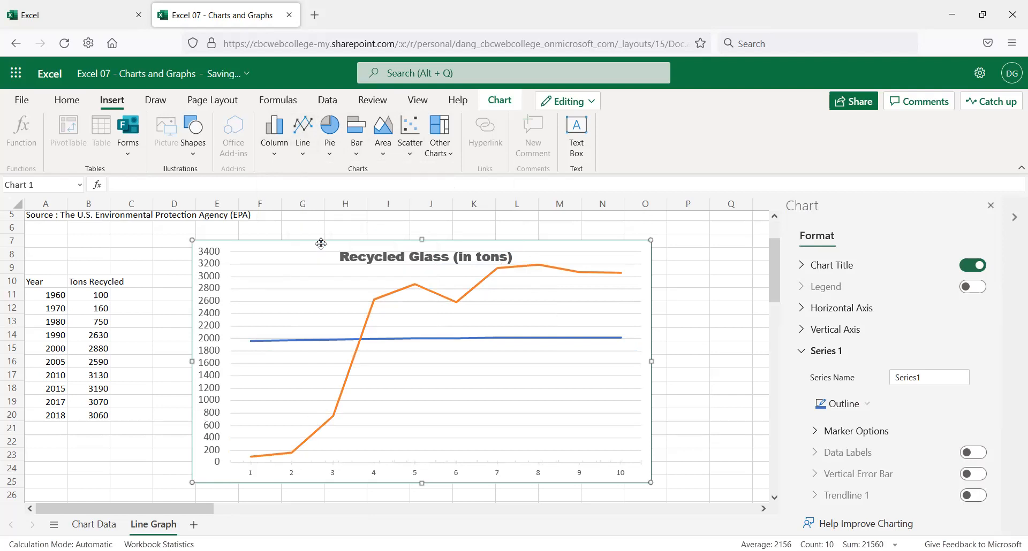
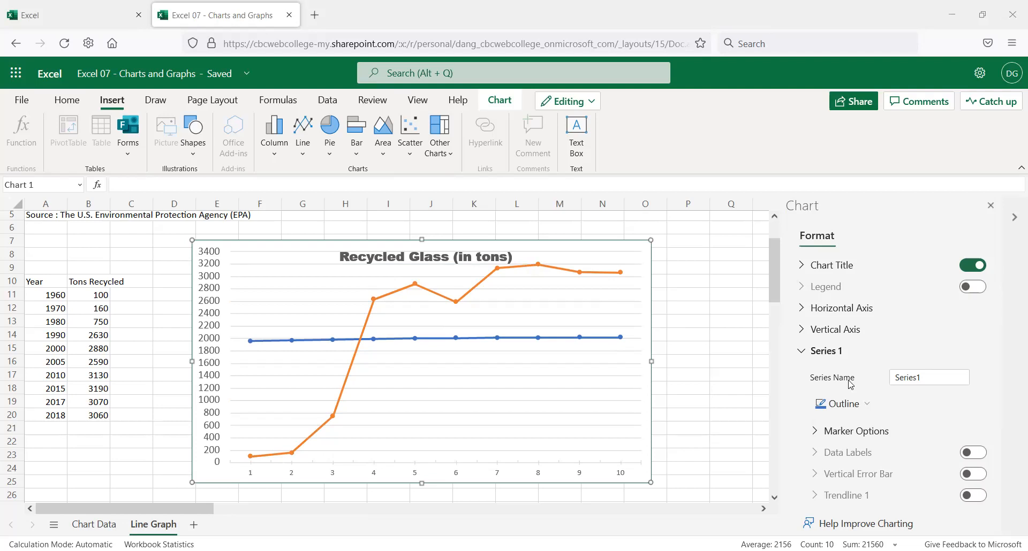
- Set the outline of Series 1 to a gray theme color
scroll(851, 375, "down", 2)
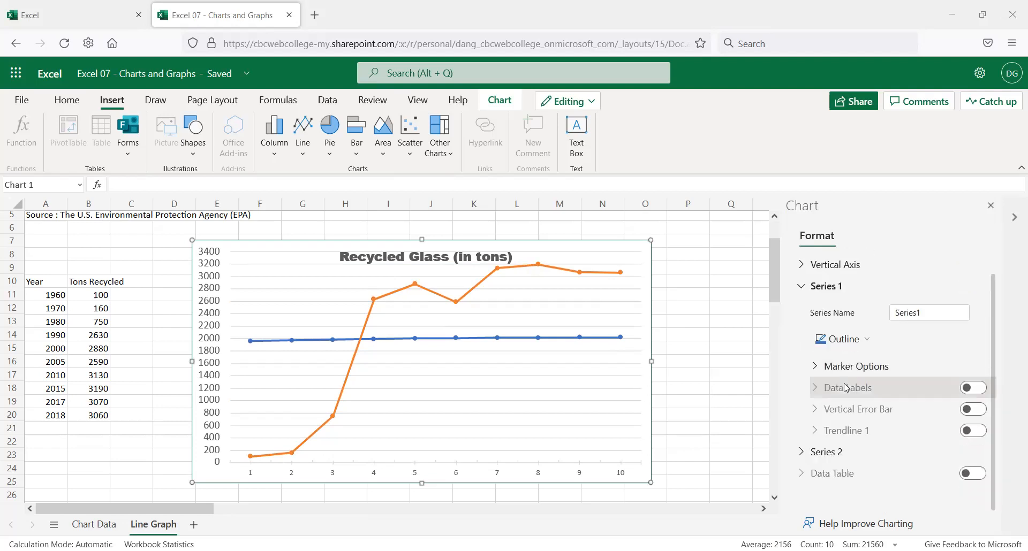
left_click(859, 337)
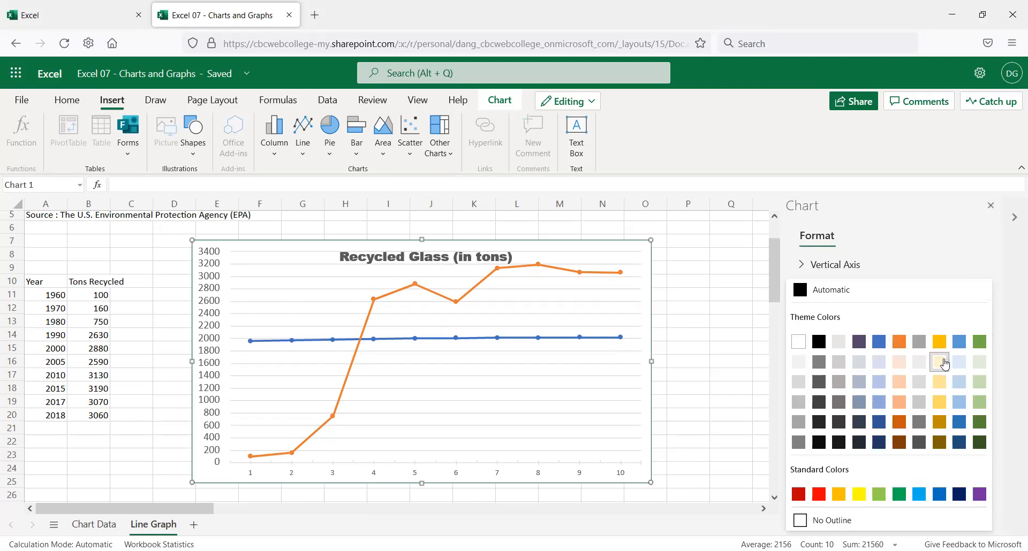
left_click(838, 382)
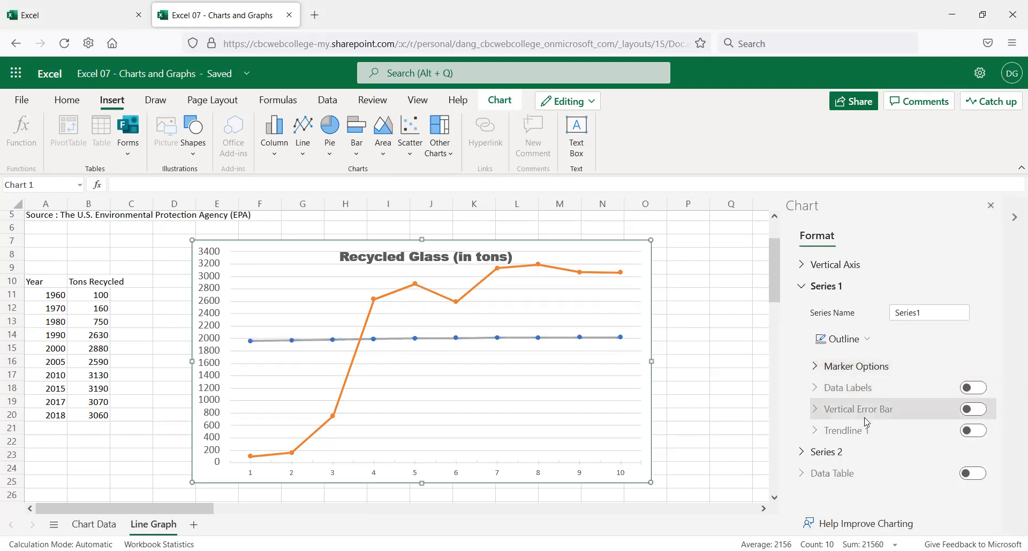
- Set the outline of Series 2 to a light green theme color
left_click(867, 450)
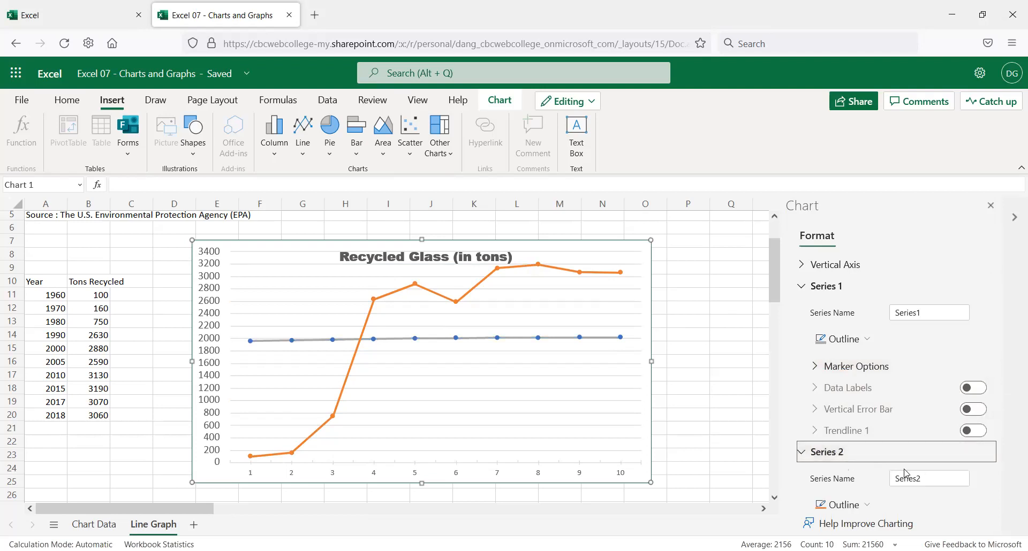
scroll(922, 482, "down", 3)
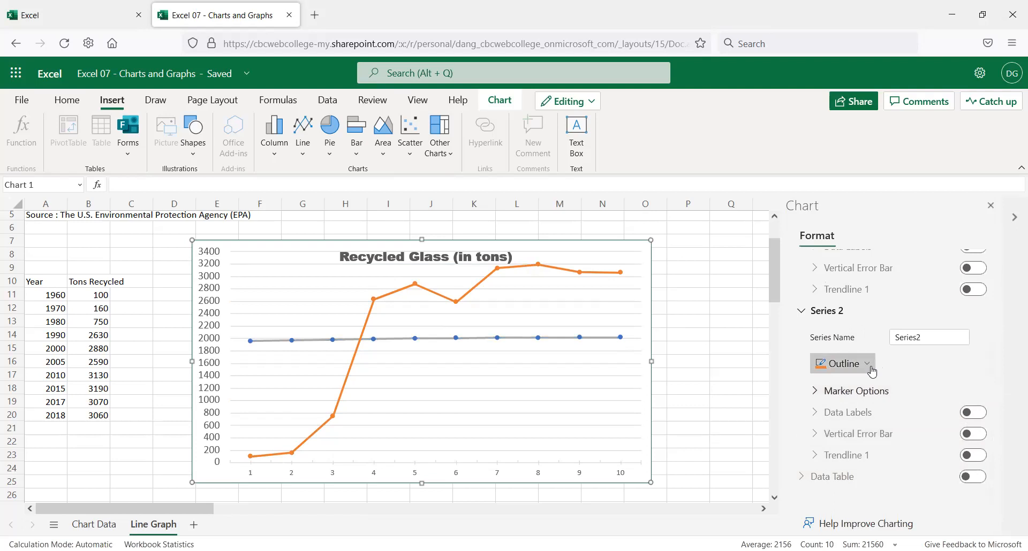
left_click(820, 366)
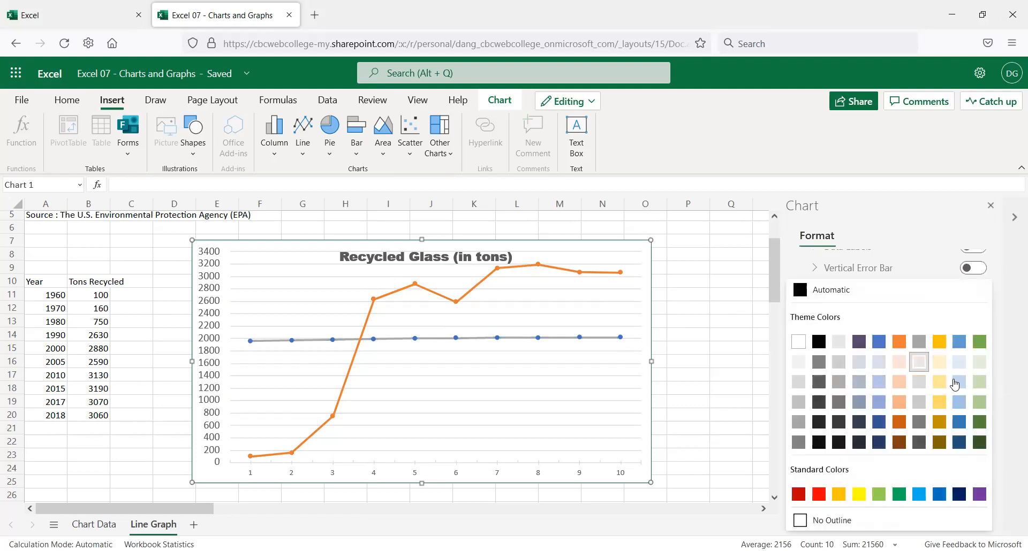
left_click(977, 407)
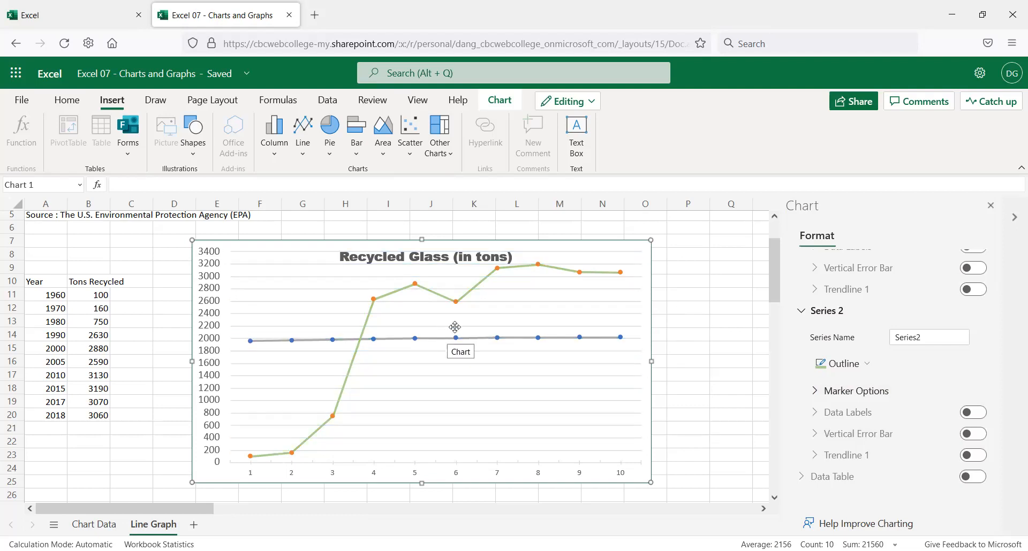
- Turn on data labels for Series 2 and compare them with the Tons Recycled values in the table
left_click(971, 413)
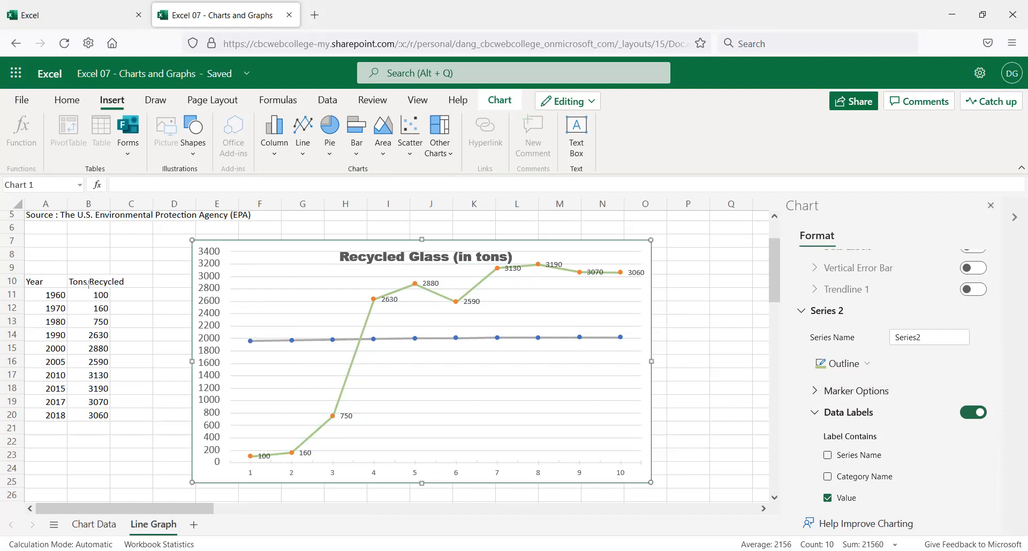
left_click_drag(88, 284, 125, 309)
mouse_move(254, 443)
left_mouse_down()
mouse_move(286, 470)
mouse_move(329, 468)
left_mouse_up()
left_click_drag(328, 412, 377, 430)
left_click_drag(369, 293, 413, 308)
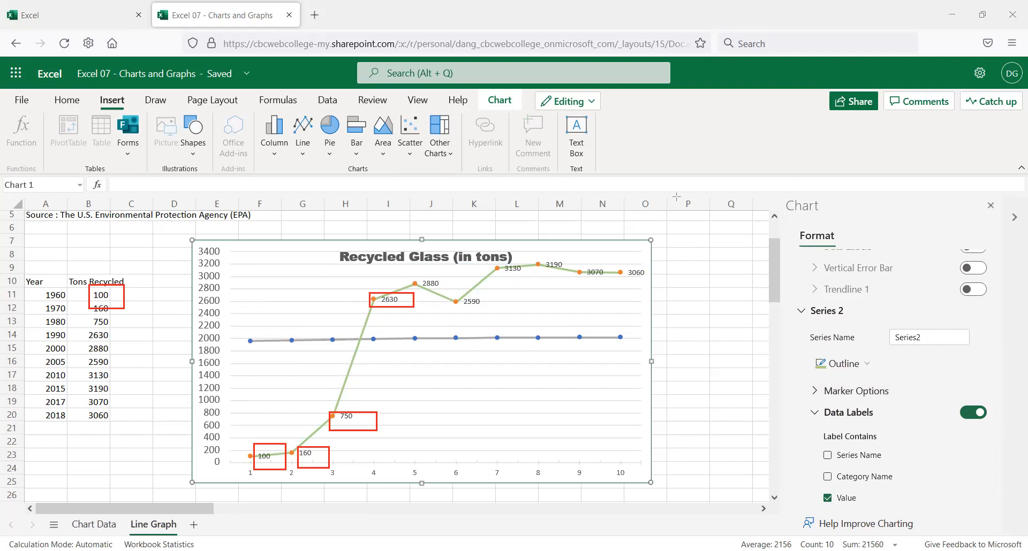
- Try including the series name in the Series 2 data labels and remove it again
scroll(786, 463, "down", 2)
scroll(830, 460, "up", 1)
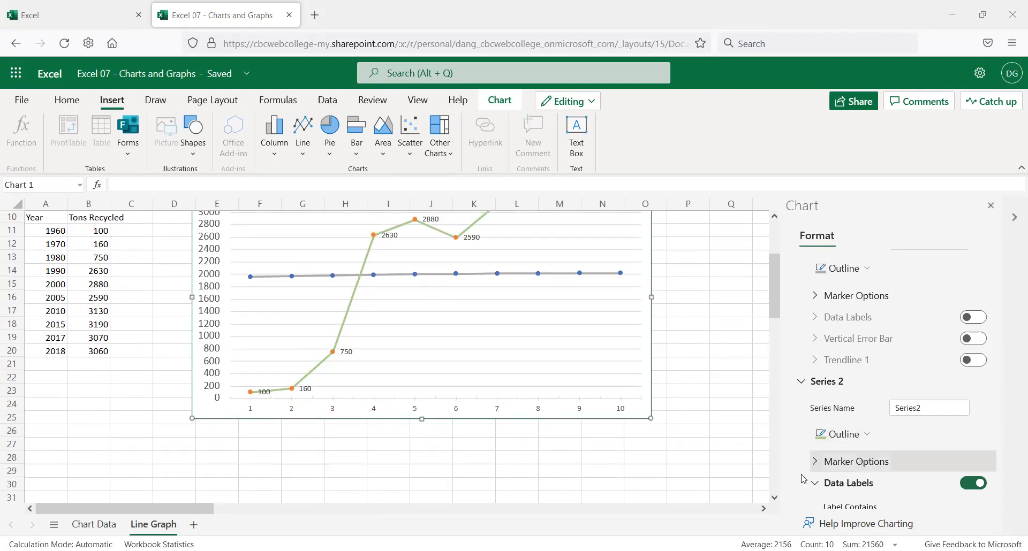
scroll(855, 462, "up", 3)
scroll(859, 453, "down", 5)
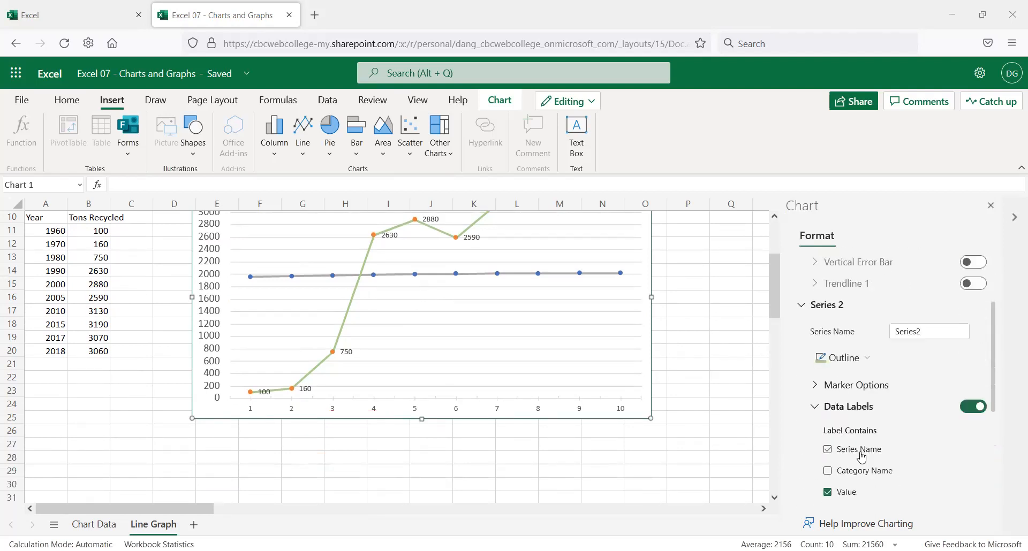
left_click(826, 452)
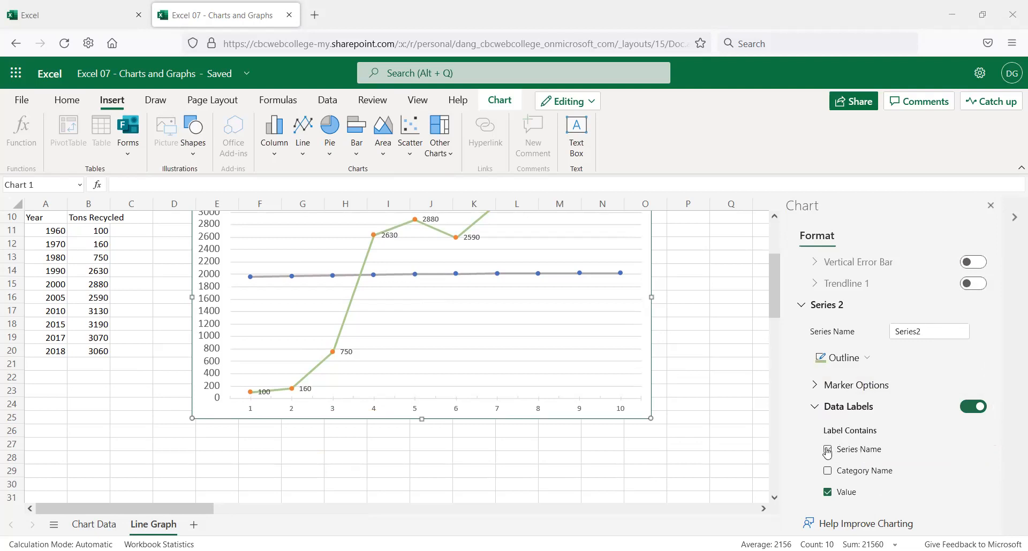
scroll(499, 410, "up", 2)
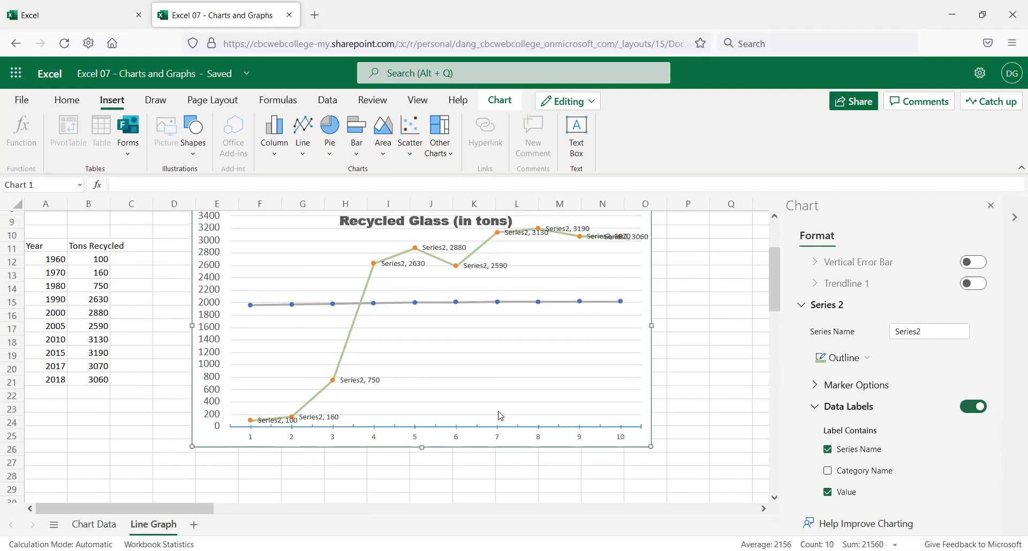
scroll(499, 410, "down", 2)
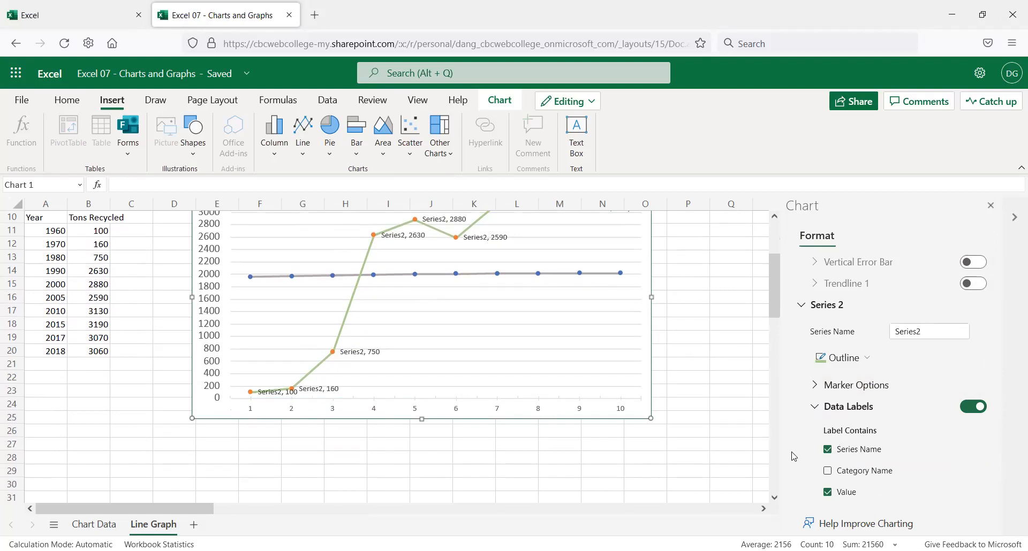
left_click(827, 450)
- Try Category Name and Legend key in the Series 2 data labels and return to showing only Value
left_click(828, 471)
scroll(749, 461, "up", 2)
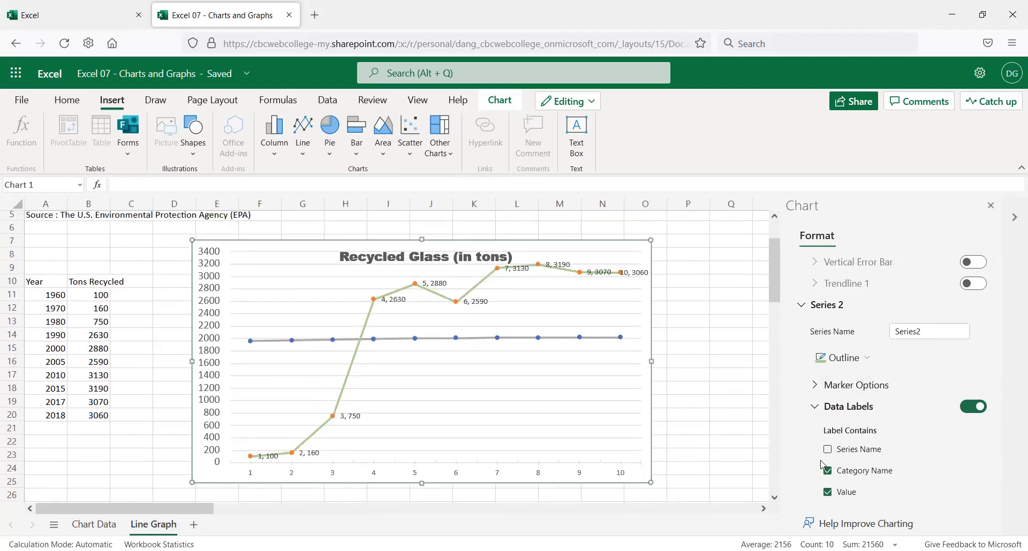
scroll(822, 461, "down", 2)
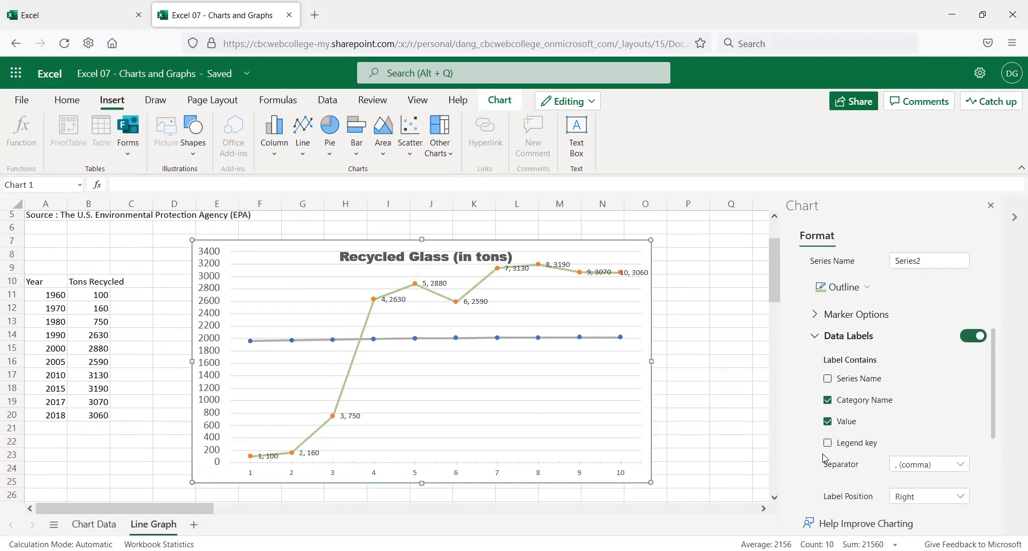
left_click(830, 419)
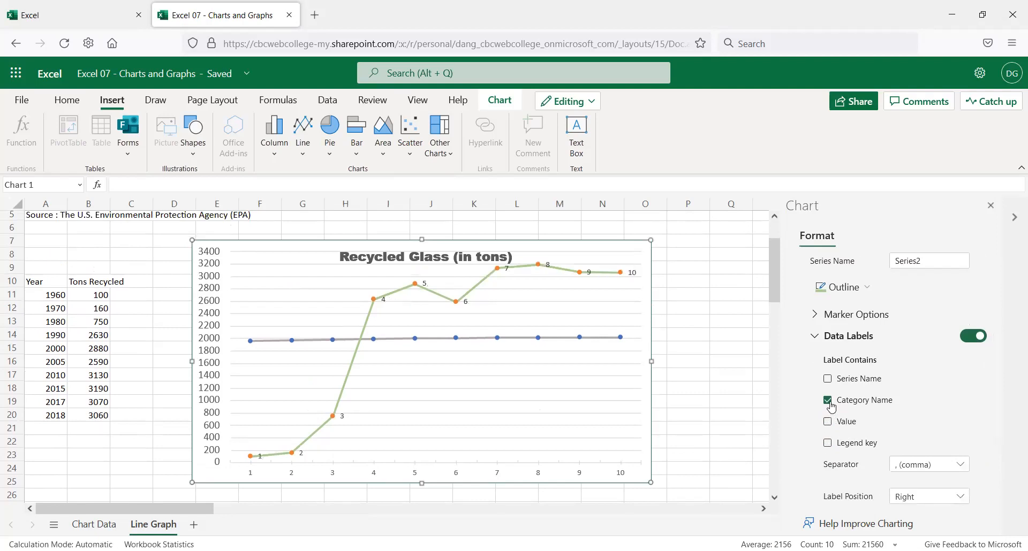
left_click(828, 400)
left_click(827, 421)
left_click(827, 444)
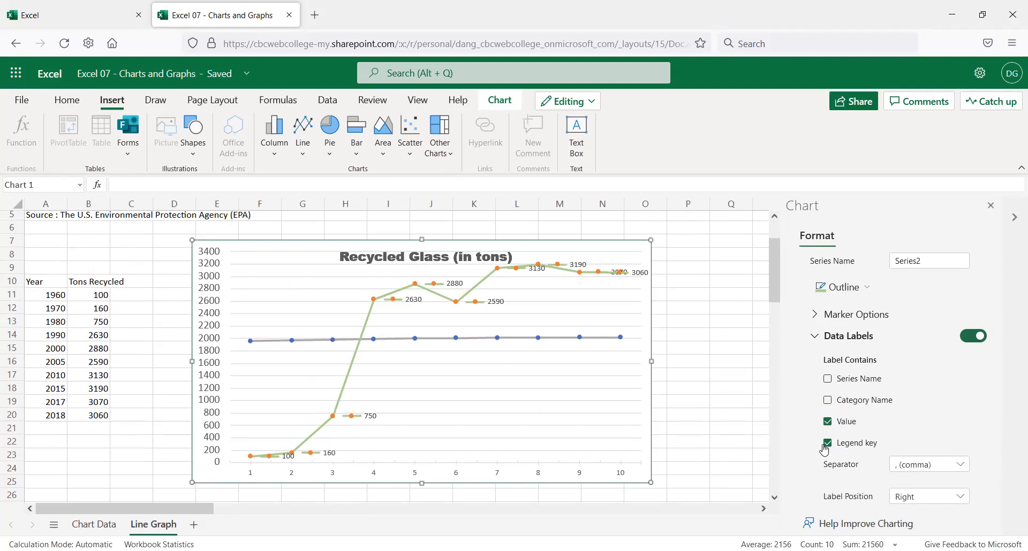
left_click(827, 443)
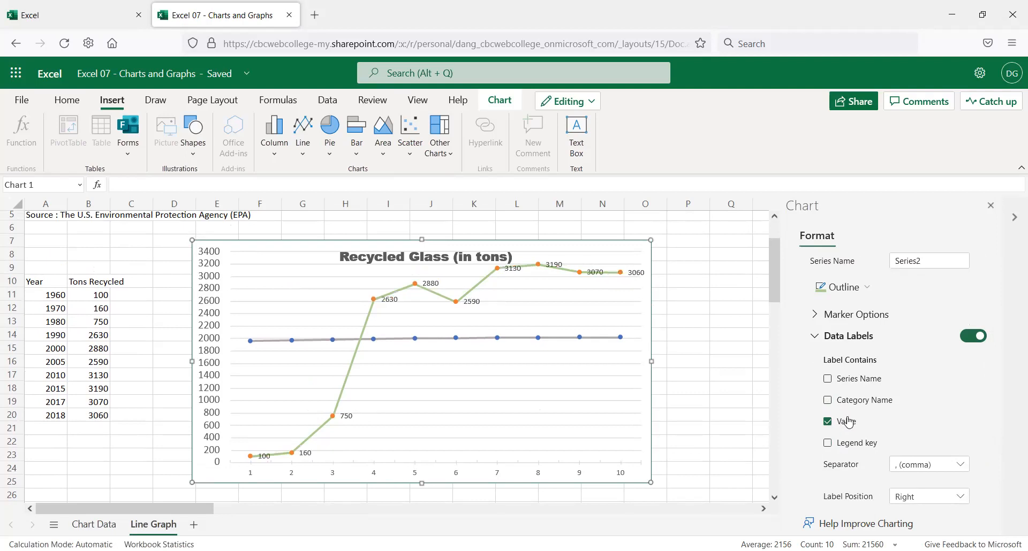
- Examine the separator options for the Series 2 data labels and keep the comma
scroll(848, 423, "down", 1)
left_click(950, 395)
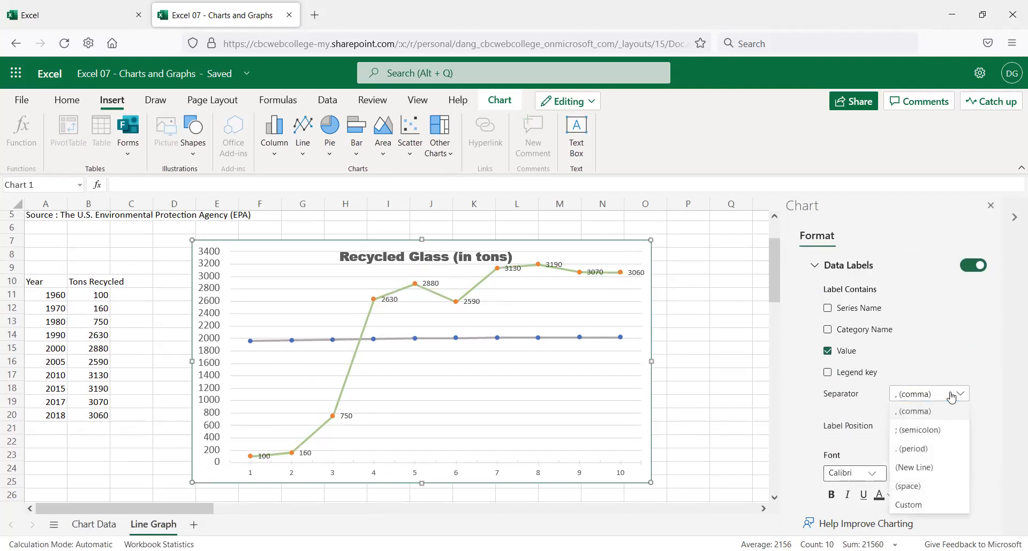
left_click(928, 406)
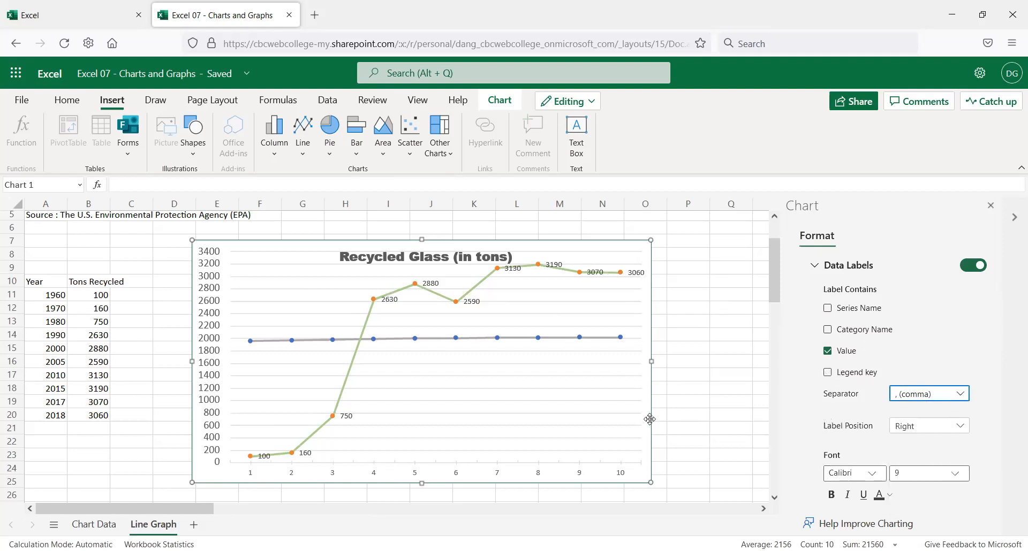
- Review the finished line chart against its source data and select cell E28 below it
scroll(524, 421, "up", 2)
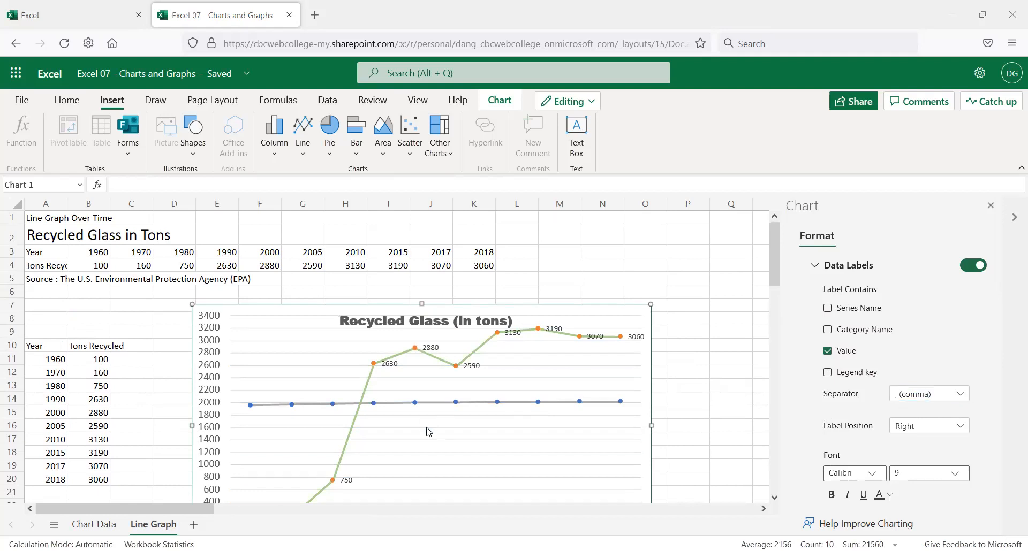
scroll(316, 374, "down", 2)
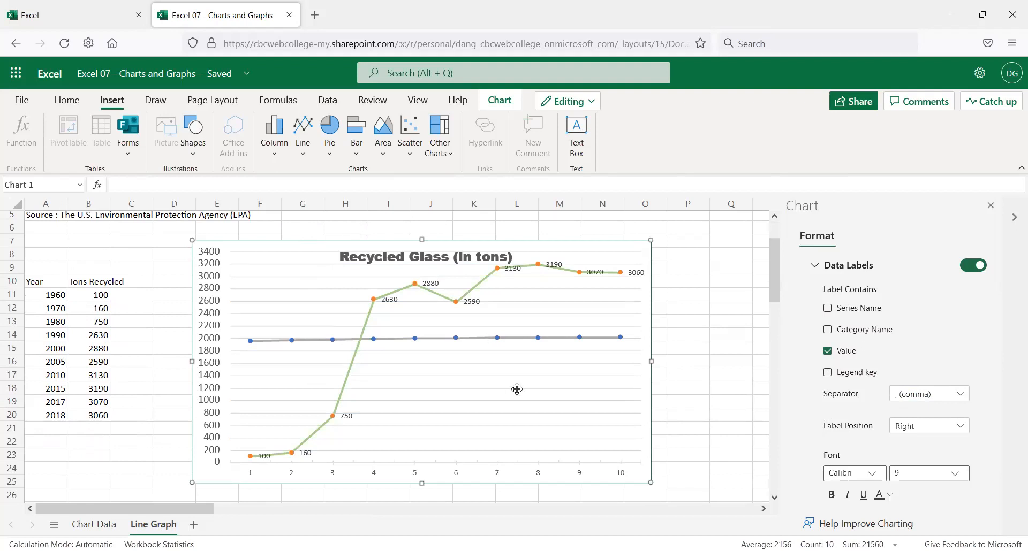
scroll(520, 388, "down", 5)
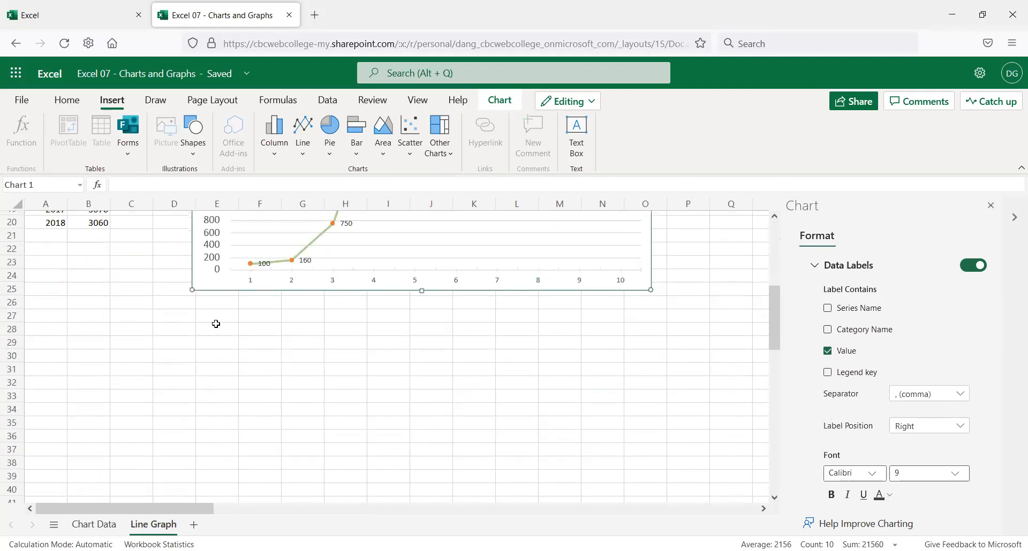
left_click(213, 333)
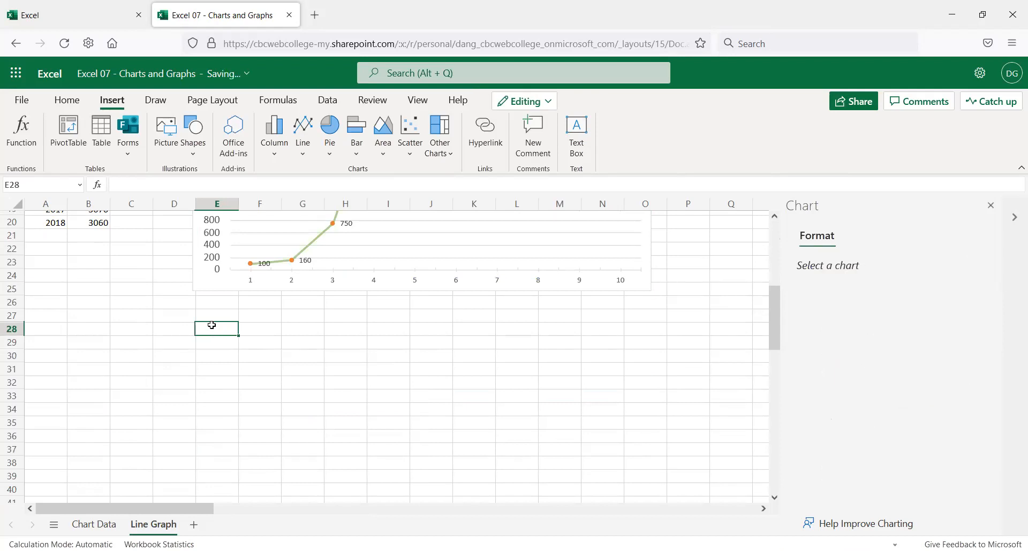
- Paste a copy of the Recycled Glass line chart at E28 and set its Series 2 outline to standard red
key("ctrl+v")
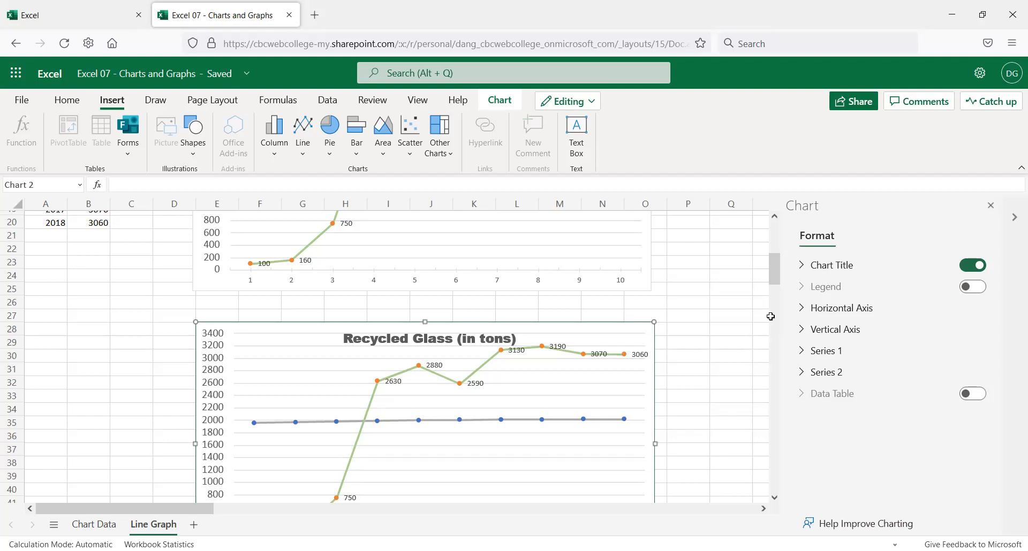
left_click(829, 382)
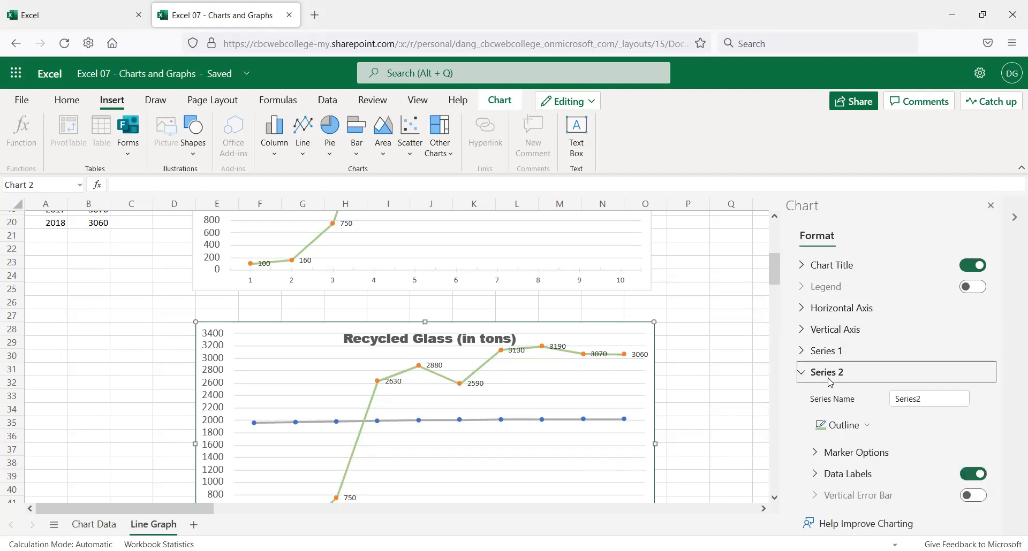
left_click(856, 425)
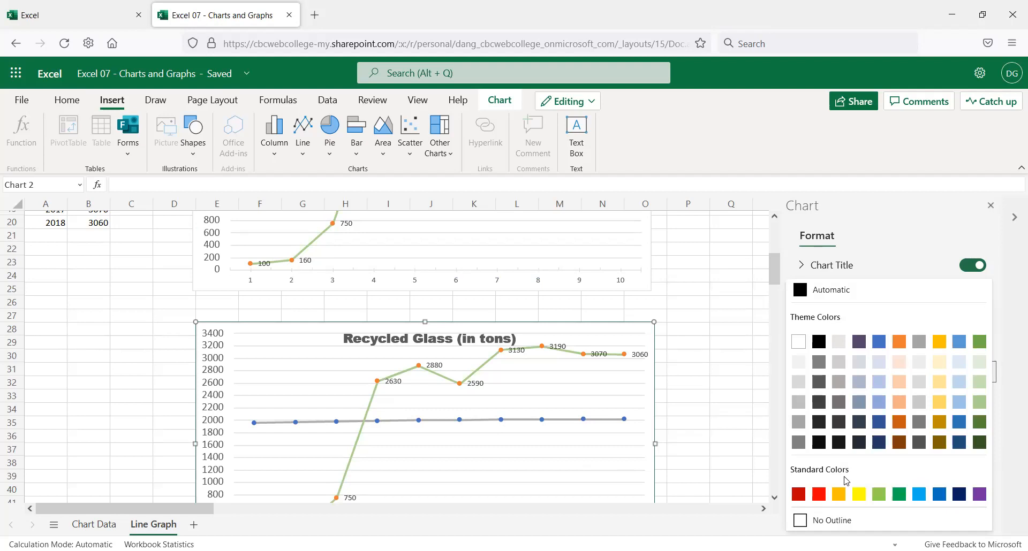
left_click(816, 495)
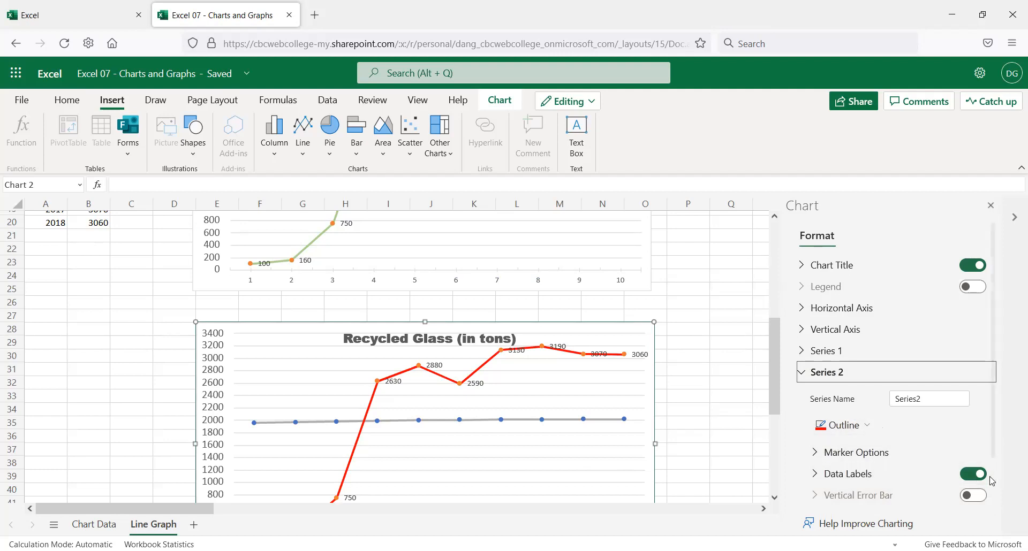
- Turn off the Series 2 data labels in the pasted chart and deselect the chart
scroll(966, 481, "down", 2)
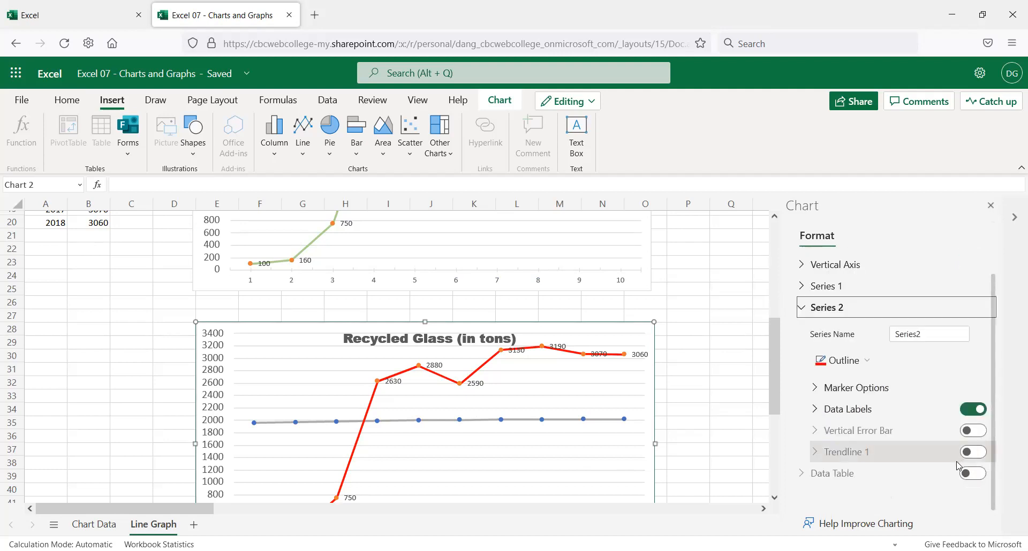
left_click(969, 411)
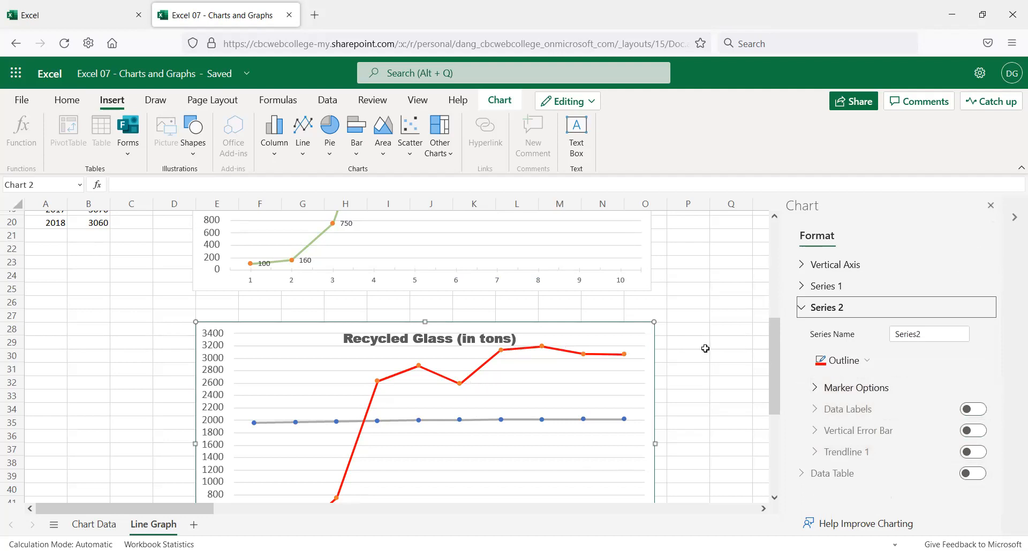
scroll(692, 384, "up", 3)
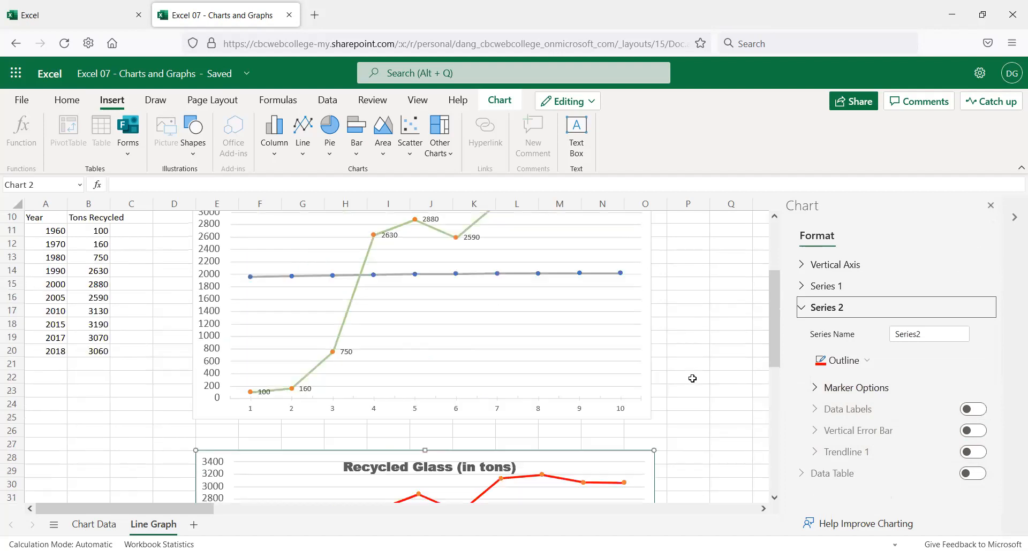
left_click(716, 405)
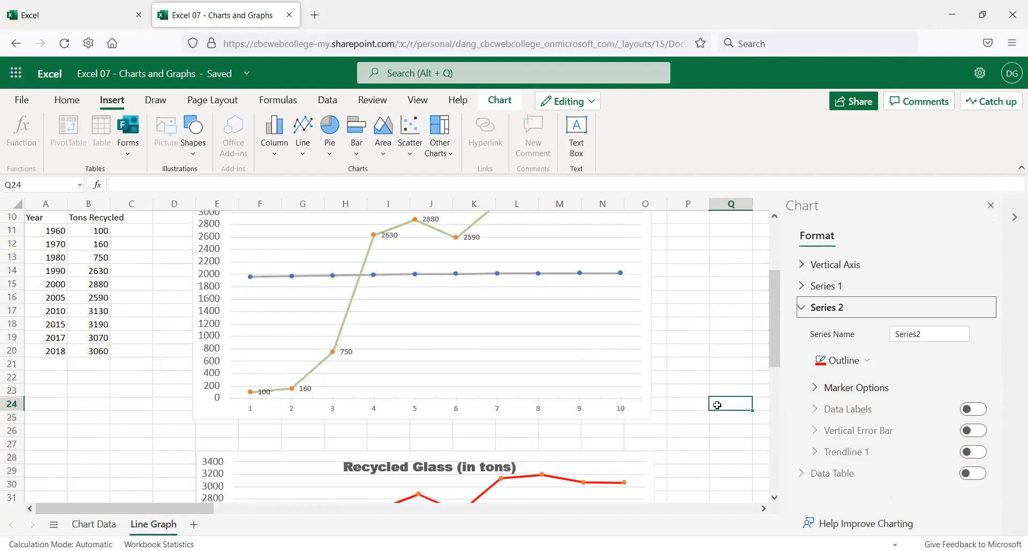
- Compare the original line chart with the pasted copy and close the chart formatting pane
scroll(716, 405, "down", 3)
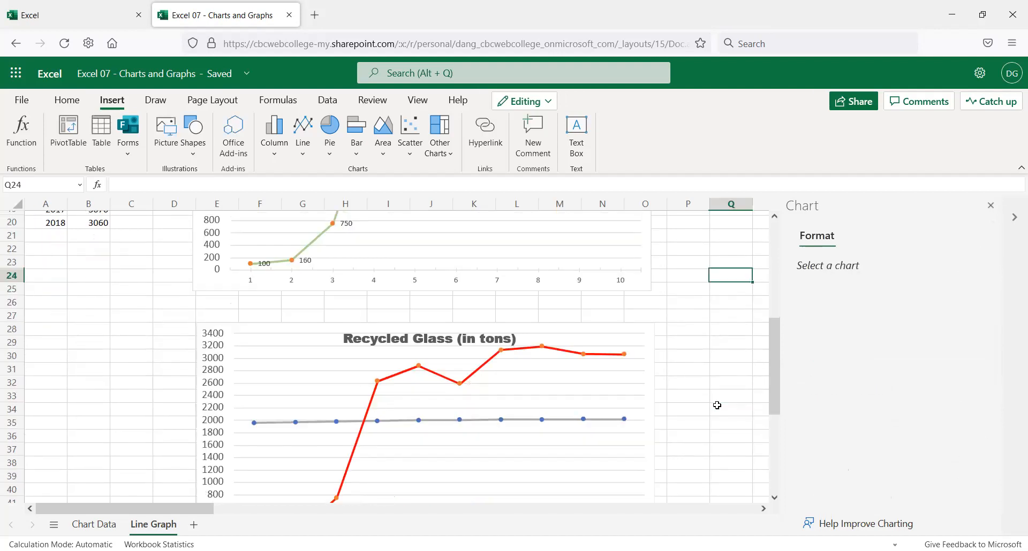
scroll(663, 394, "up", 6)
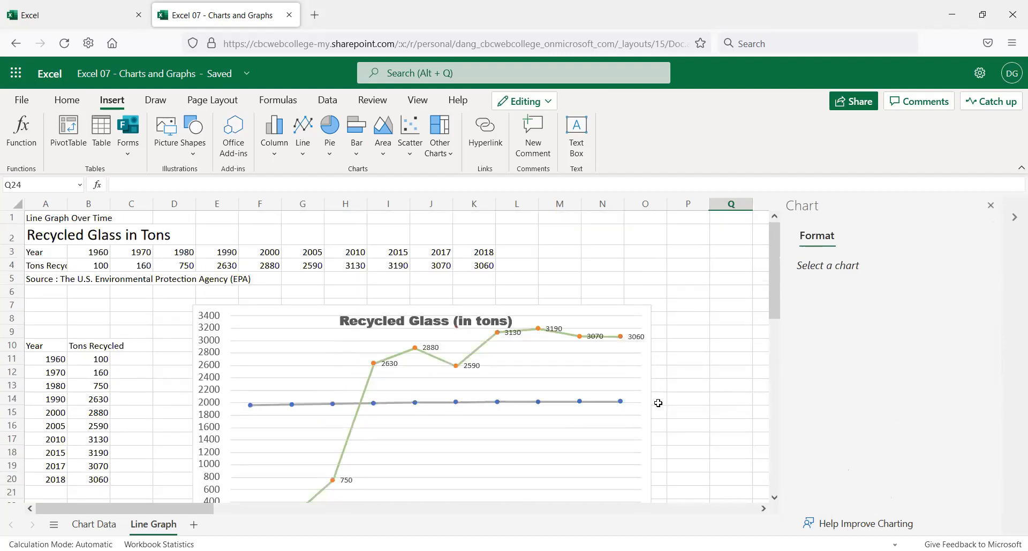
scroll(658, 403, "down", 6)
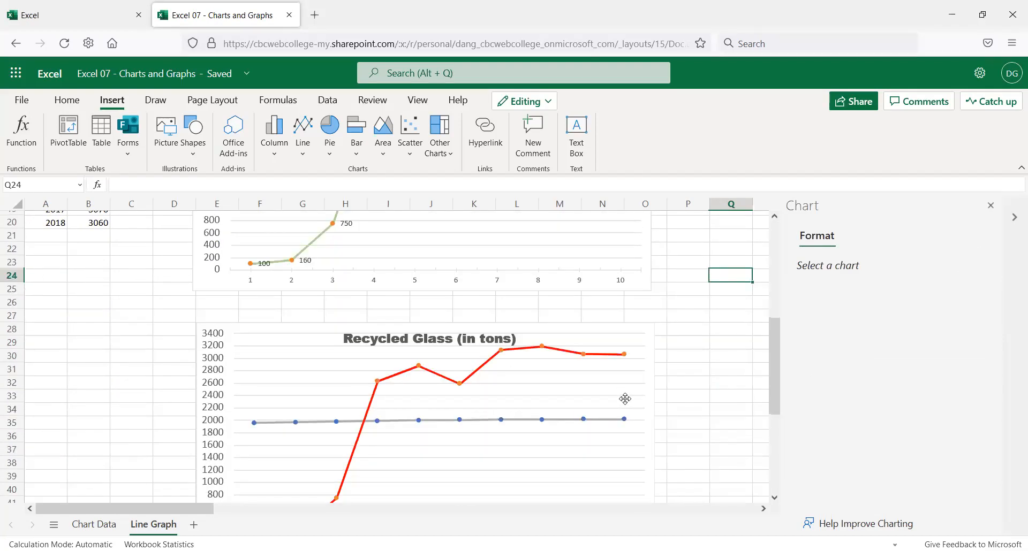
scroll(592, 414, "down", 2)
scroll(580, 399, "up", 3)
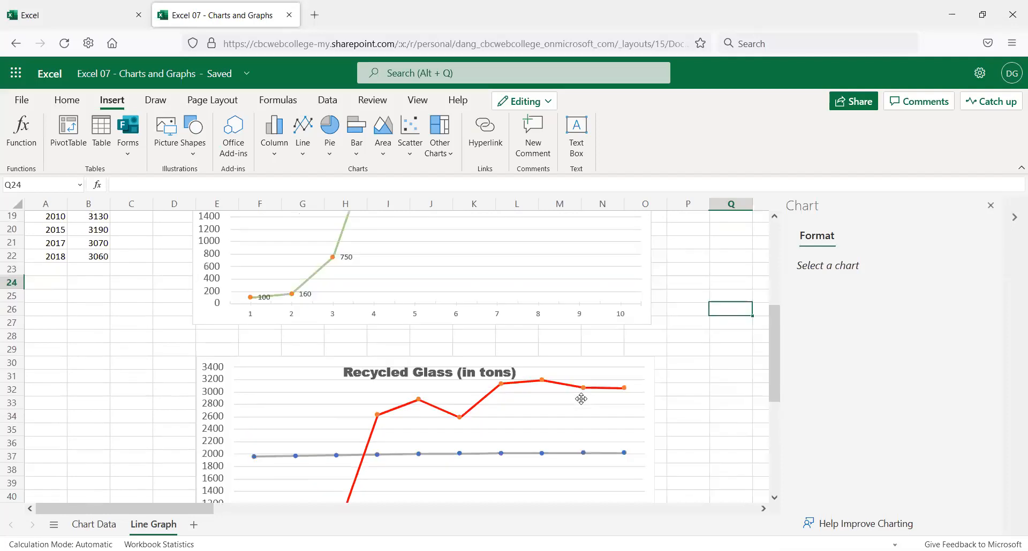
scroll(581, 399, "up", 3)
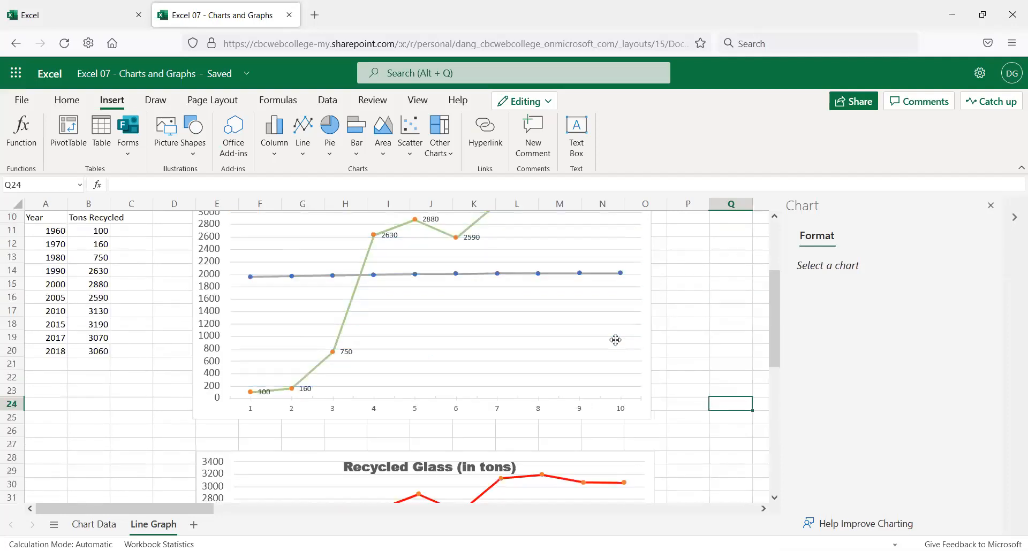
left_click(990, 205)
scroll(654, 357, "up", 3)
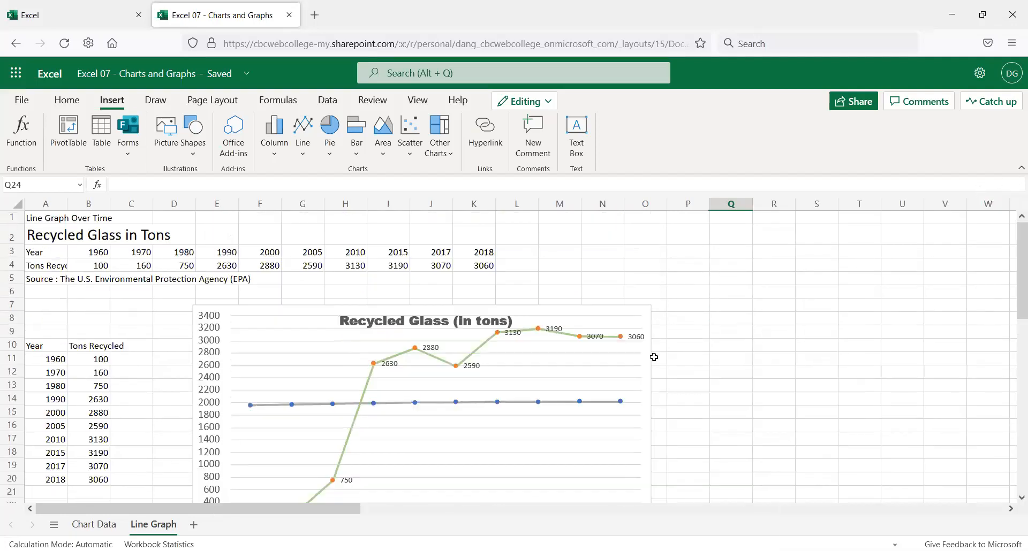
scroll(598, 405, "down", 5)
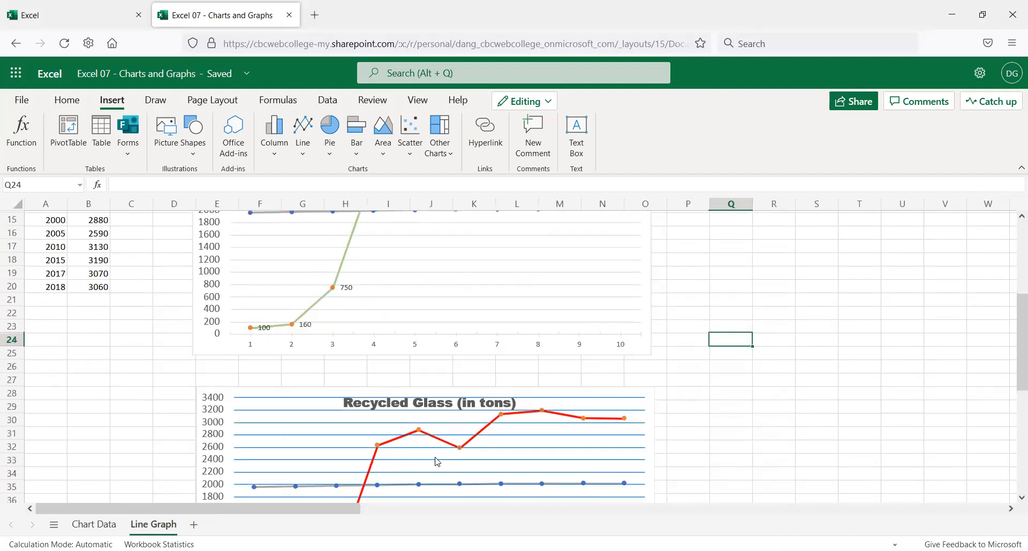
- Try changing the pasted line chart to a column chart and undo the change
left_click(444, 454)
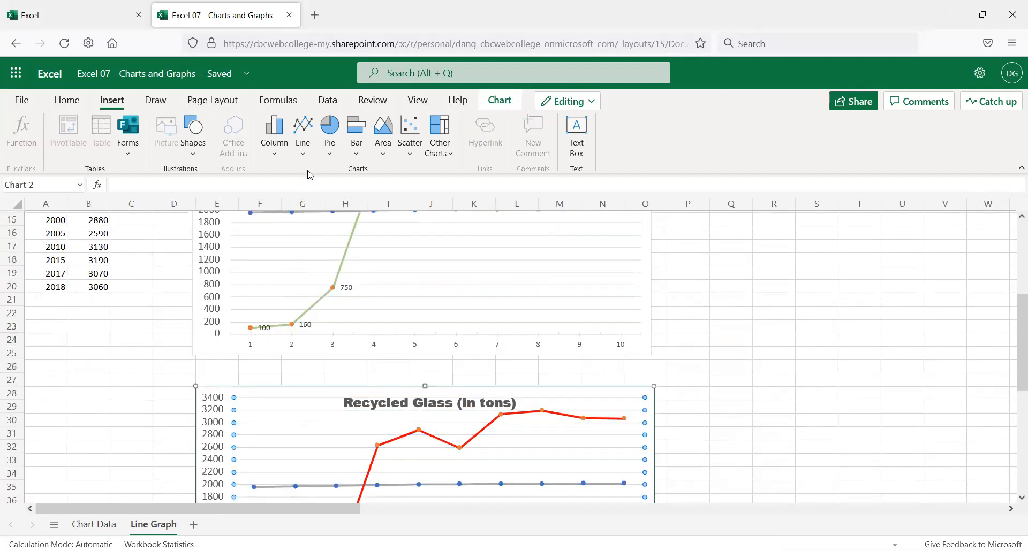
left_click(304, 155)
left_click(273, 156)
left_click(280, 208)
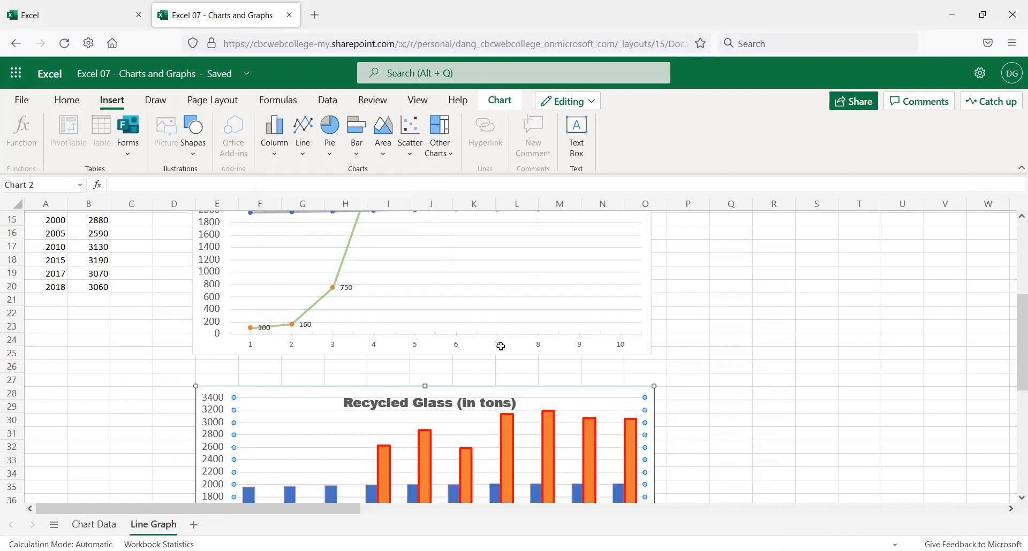
key("ctrl+z")
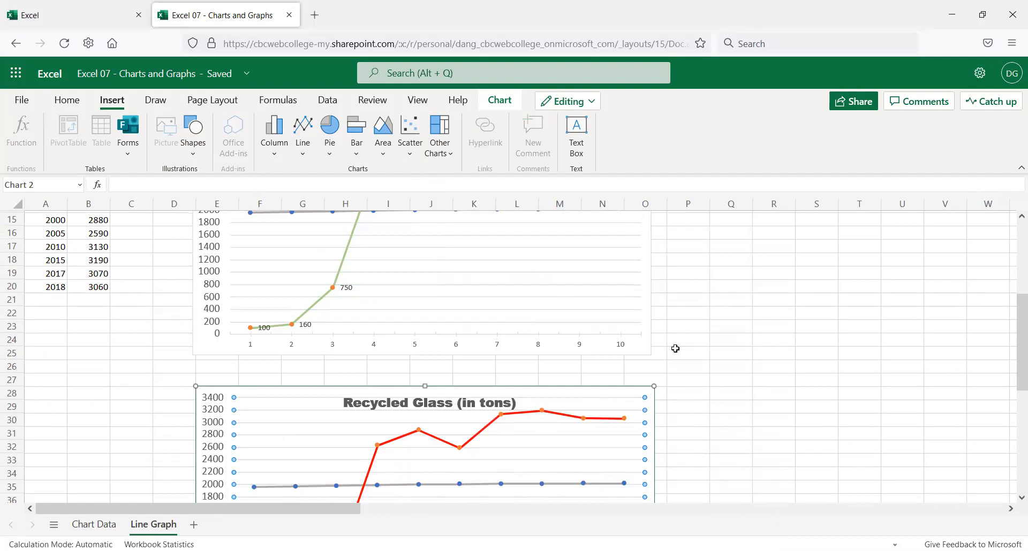
- Delete the pasted copy of the chart below the original
left_click(719, 351)
left_click(624, 396)
key("Delete")
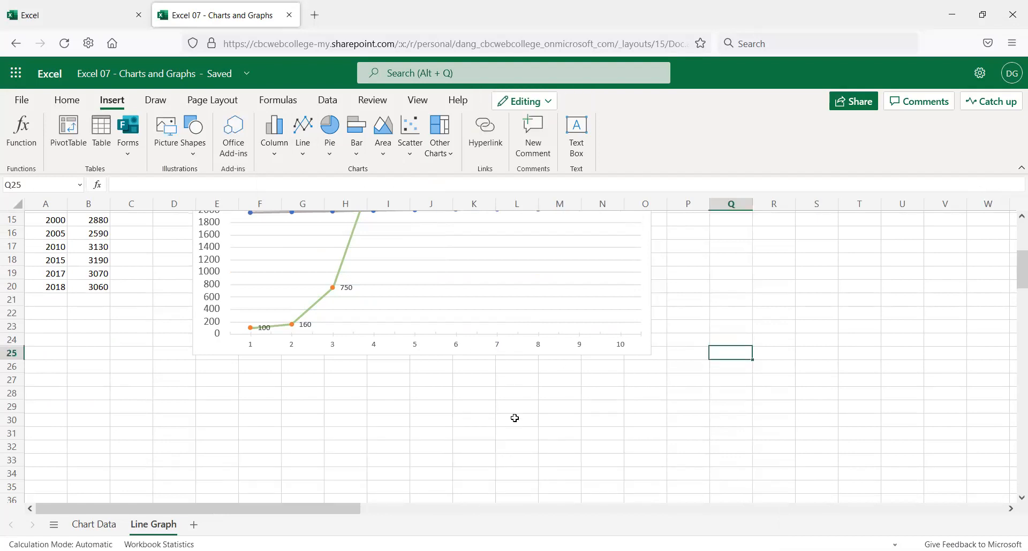
- Review the recycled glass tables and the chart by highlighting the range A1:O26
scroll(433, 427, "up", 5)
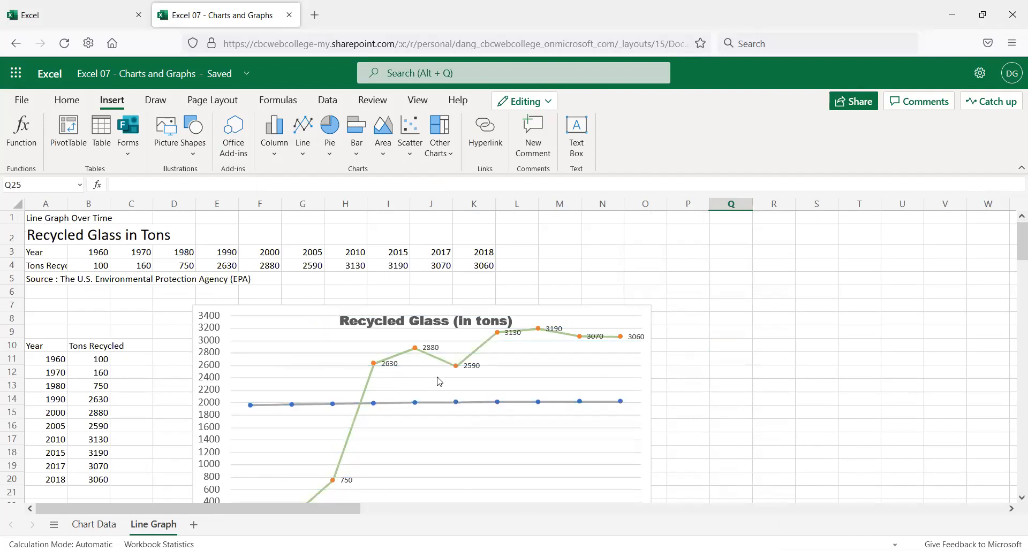
scroll(279, 321, "down", 2)
scroll(280, 319, "up", 2)
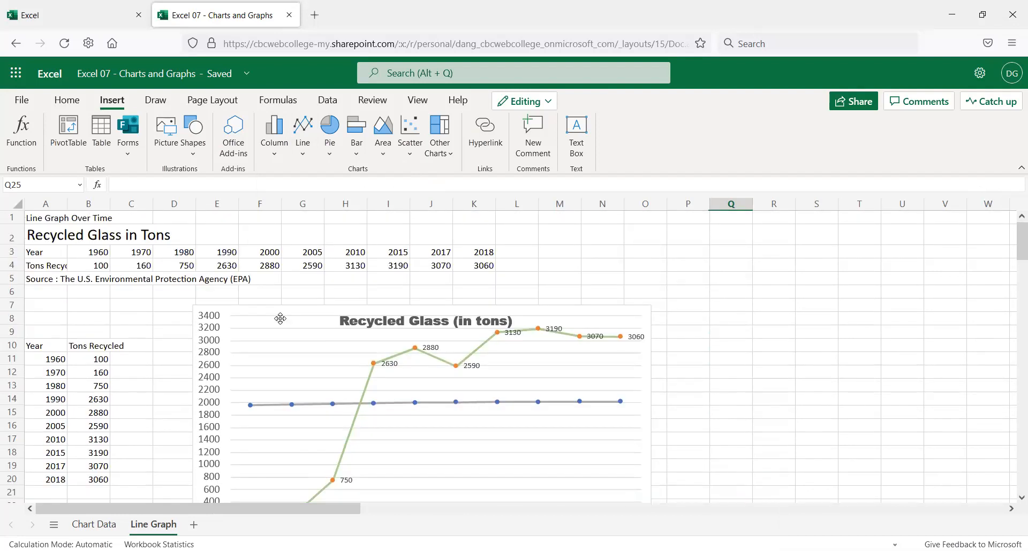
left_click(43, 217)
left_click_drag(62, 230, 647, 474)
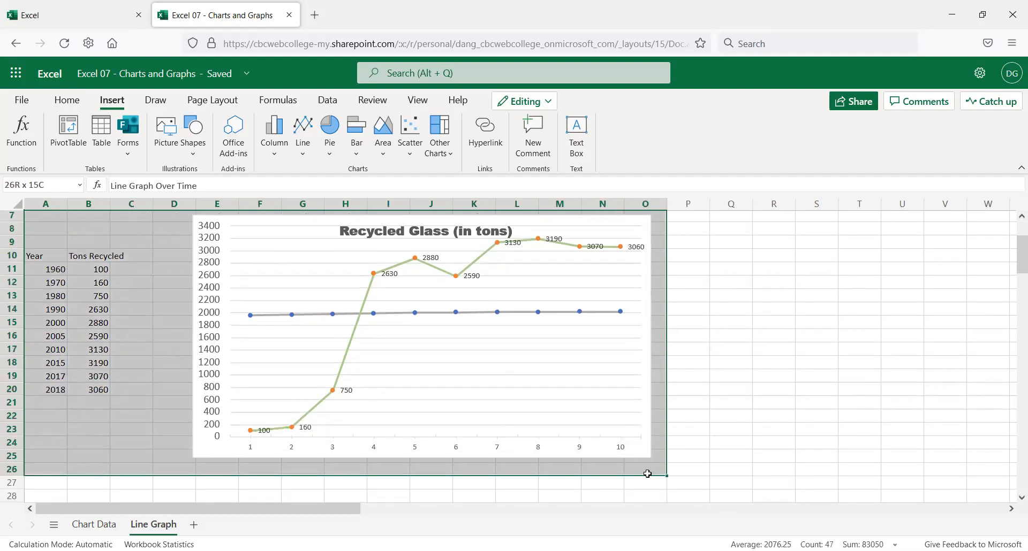
scroll(442, 378, "up", 2)
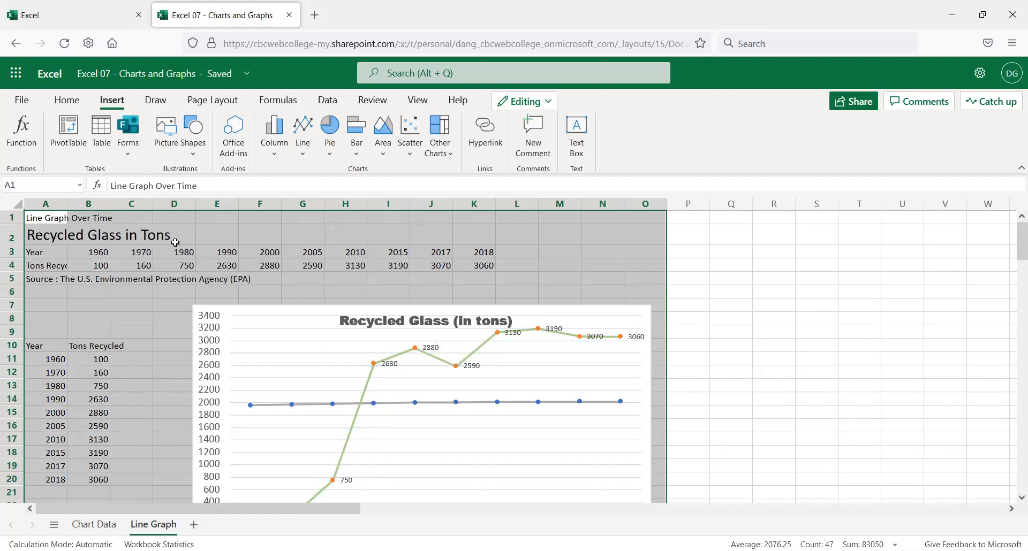
left_click(84, 303)
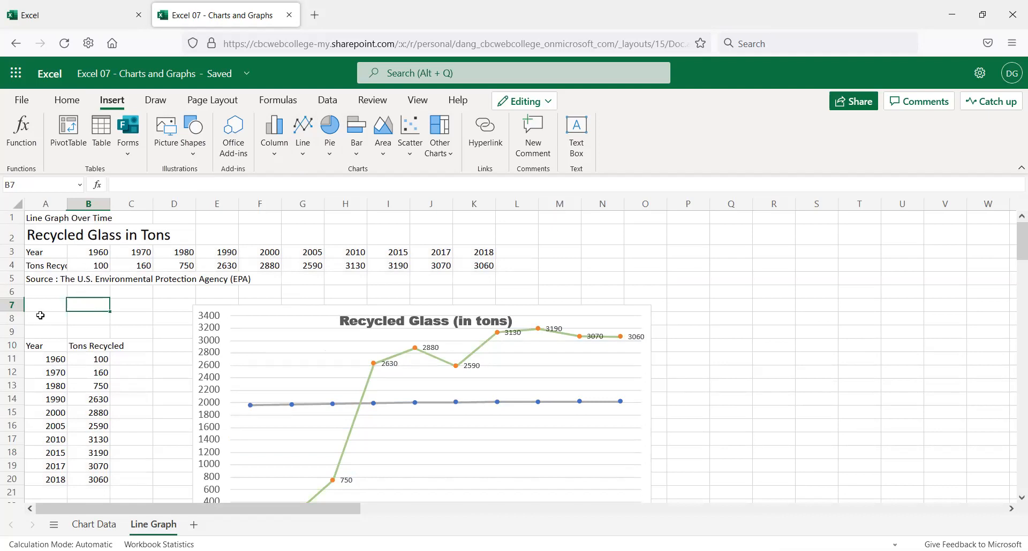
- Examine the Tons Recycled values in column B, starting from B11, against the chart
scroll(51, 340, "down", 3)
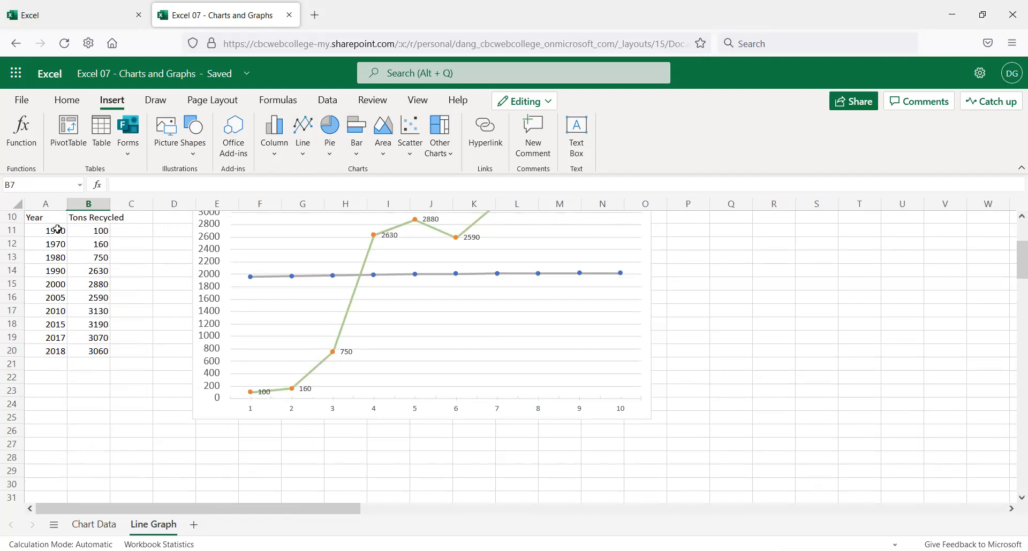
left_click_drag(90, 231, 94, 343)
left_click(103, 241)
left_click(103, 230)
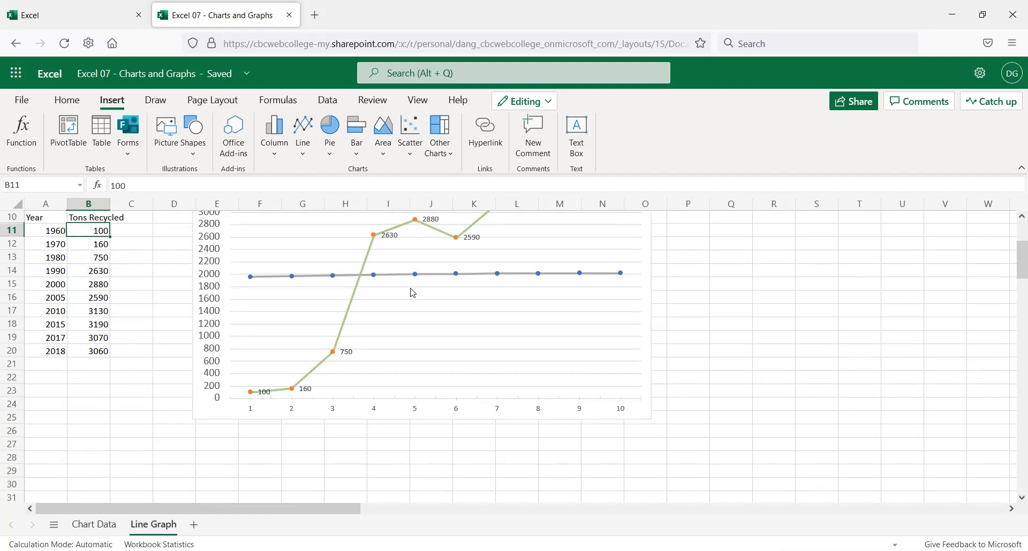
- Paste another copy of the line chart and move it directly beneath the original, starting around row 26
key("ctrl+y")
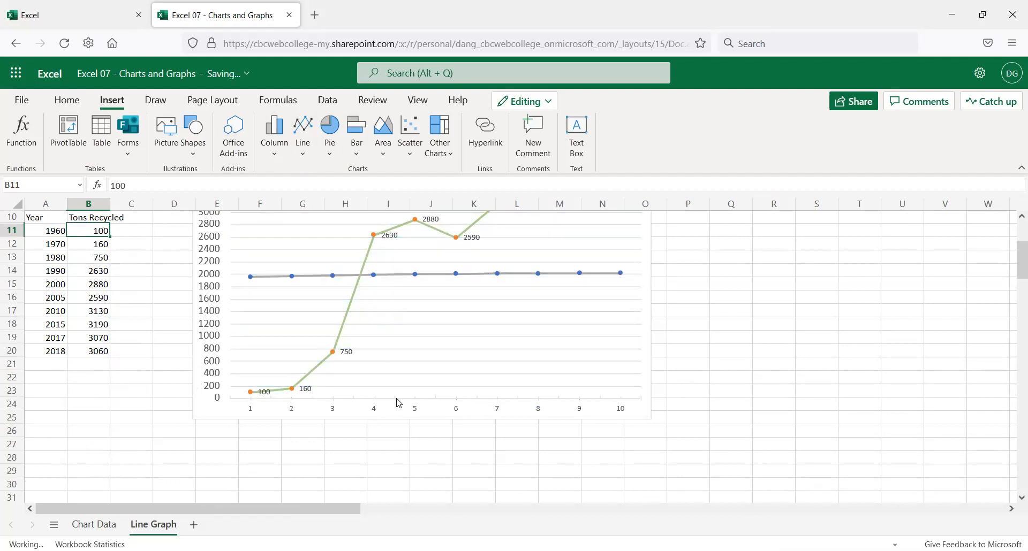
left_click(544, 338)
left_click(465, 484)
key("ctrl+v")
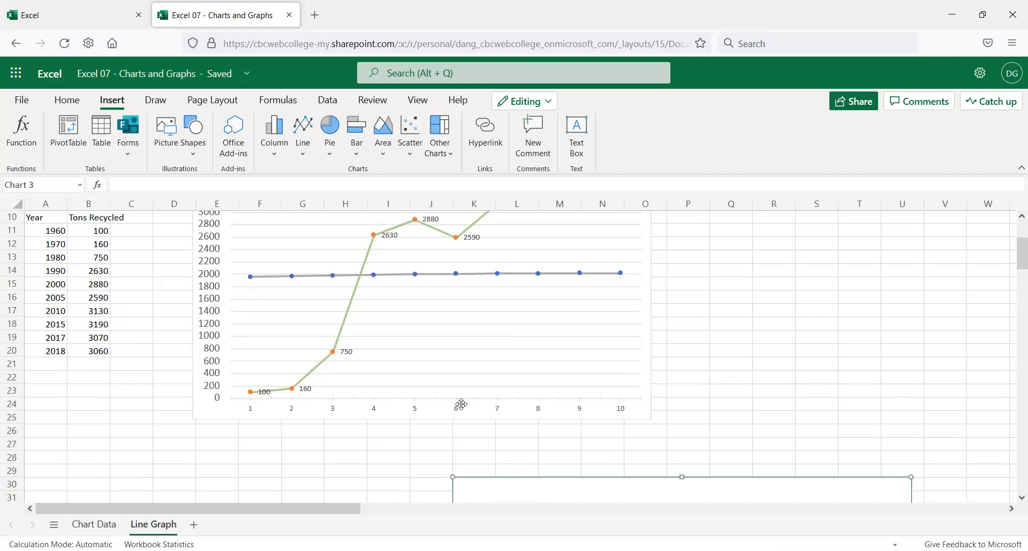
left_click_drag(411, 456, 290, 373)
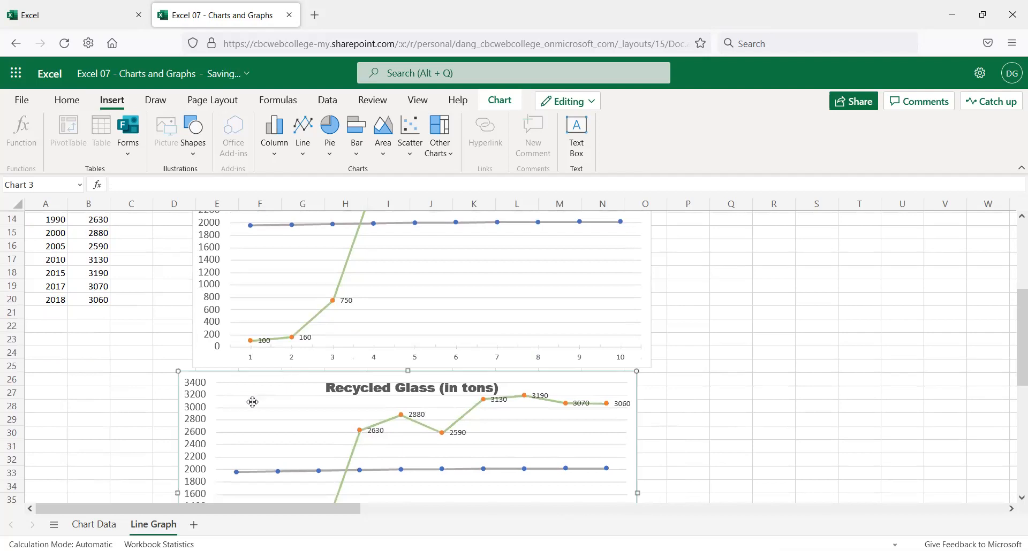
scroll(286, 394, "down", 2)
- Inspect the chart tools and source data range for the pasted chart, leaving the range as it is
left_click(389, 335)
double_click(387, 327)
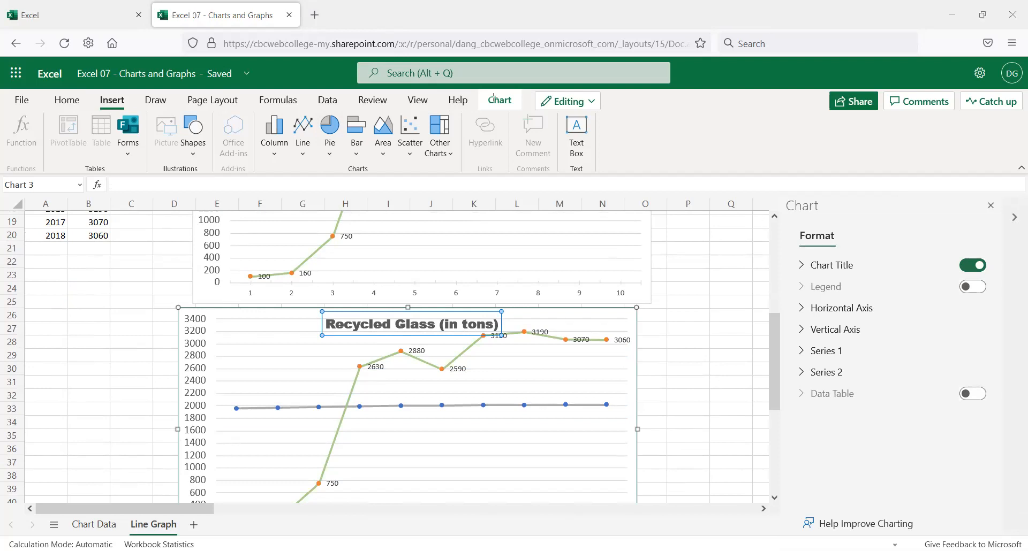
left_click_drag(477, 86, 528, 116)
left_click(492, 102)
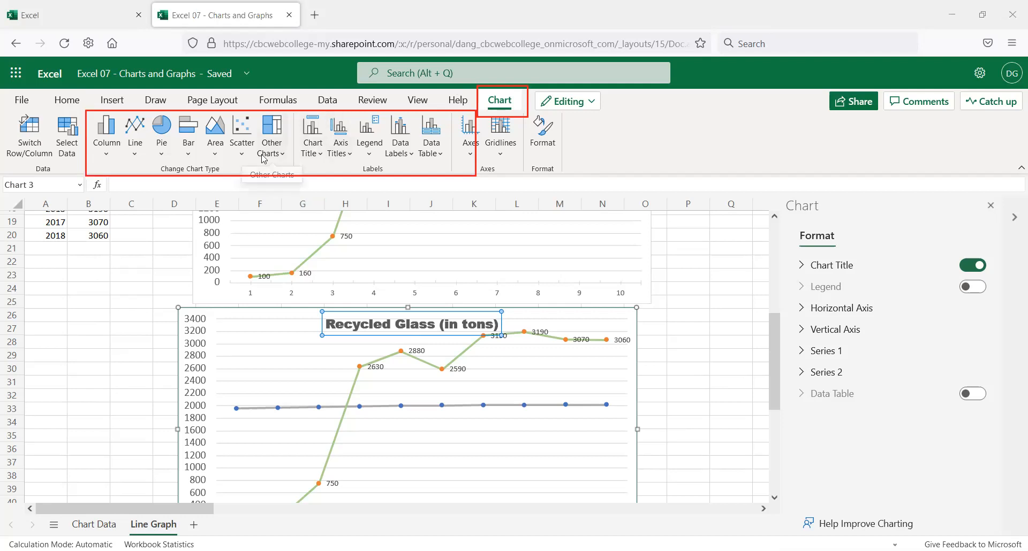
left_click(71, 148)
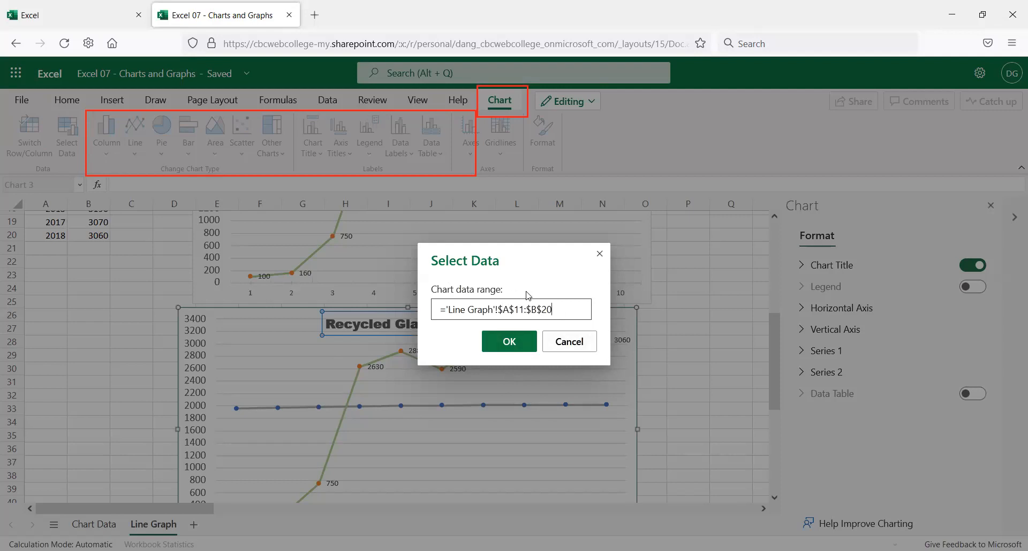
left_click(570, 342)
- Compare the copied chart with the original and its source table, and recheck the copy's data range
scroll(451, 364, "up", 5)
scroll(451, 364, "up", 3)
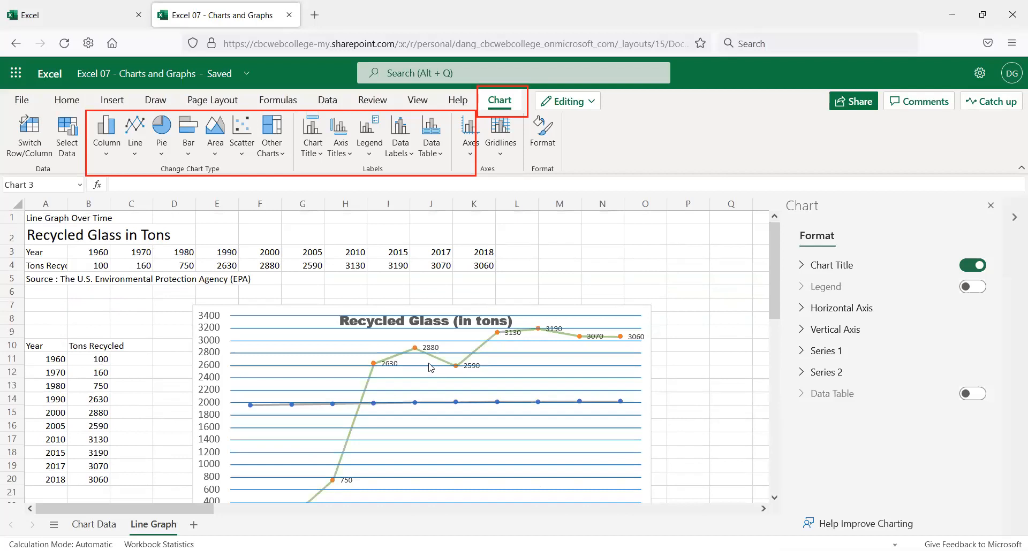
scroll(343, 428, "down", 6)
scroll(343, 421, "down", 2)
left_click(271, 321)
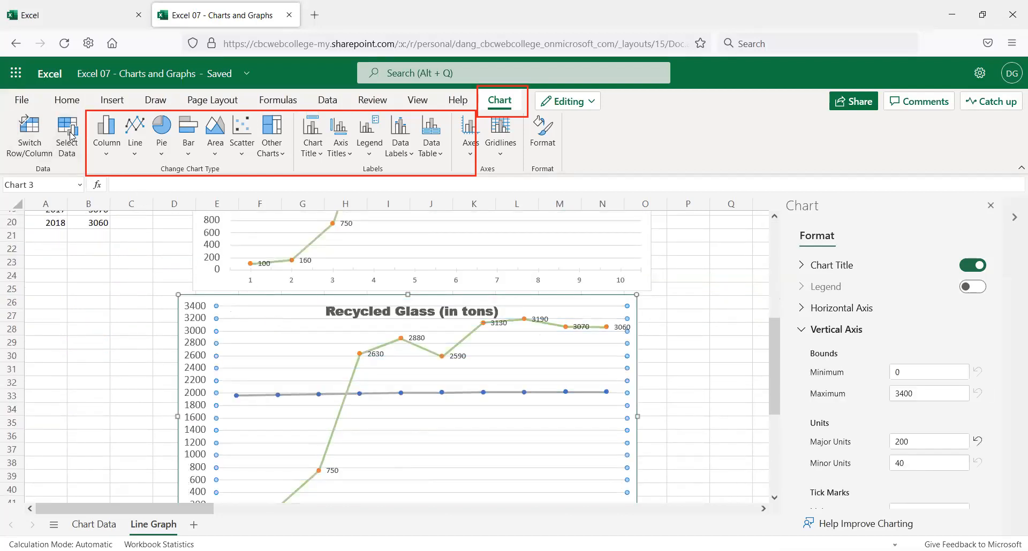
left_click(70, 136)
left_click(569, 343)
scroll(219, 375, "up", 2)
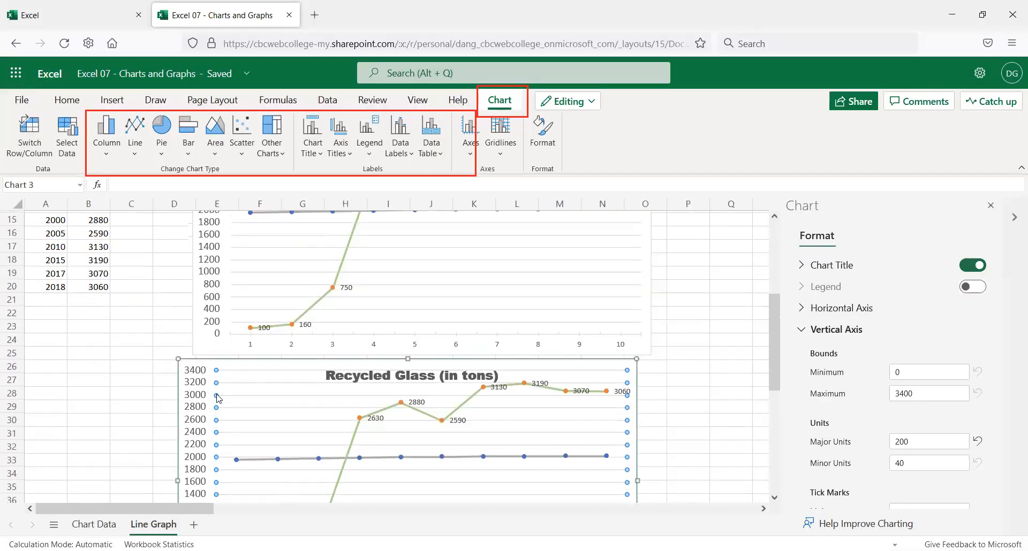
- Limit the copied line chart's data range to $A$11:$A$15 and compare the result with the original chart
scroll(217, 388, "up", 2)
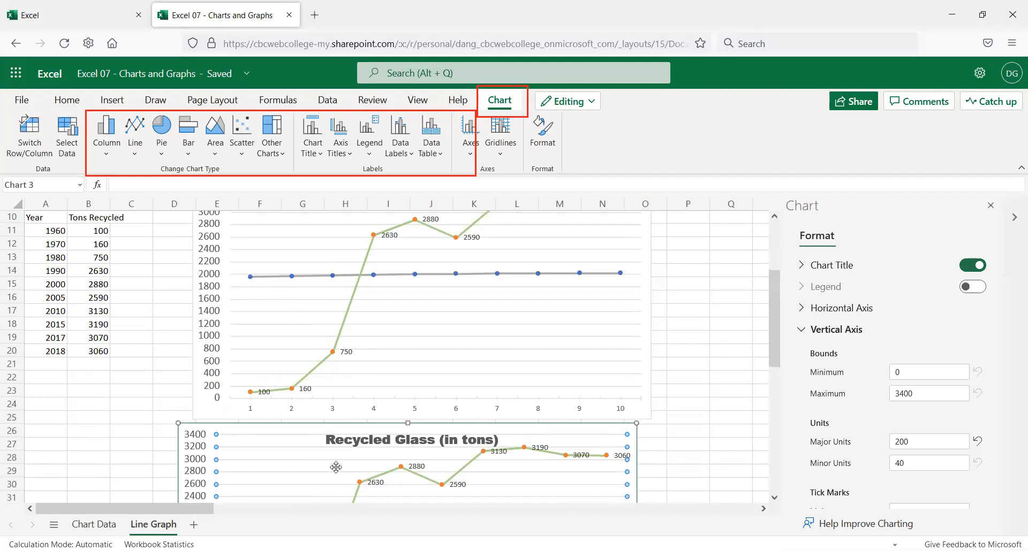
left_click(370, 456)
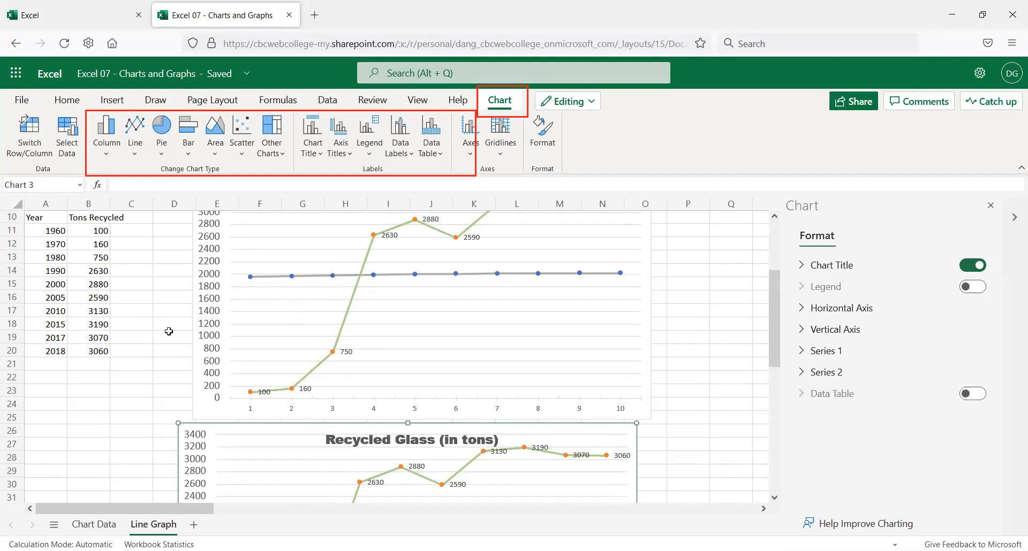
left_click(63, 147)
left_click_drag(552, 309, 530, 309)
type("a")
type("$A$11:$a$15")
left_click(509, 341)
scroll(593, 448, "down", 6)
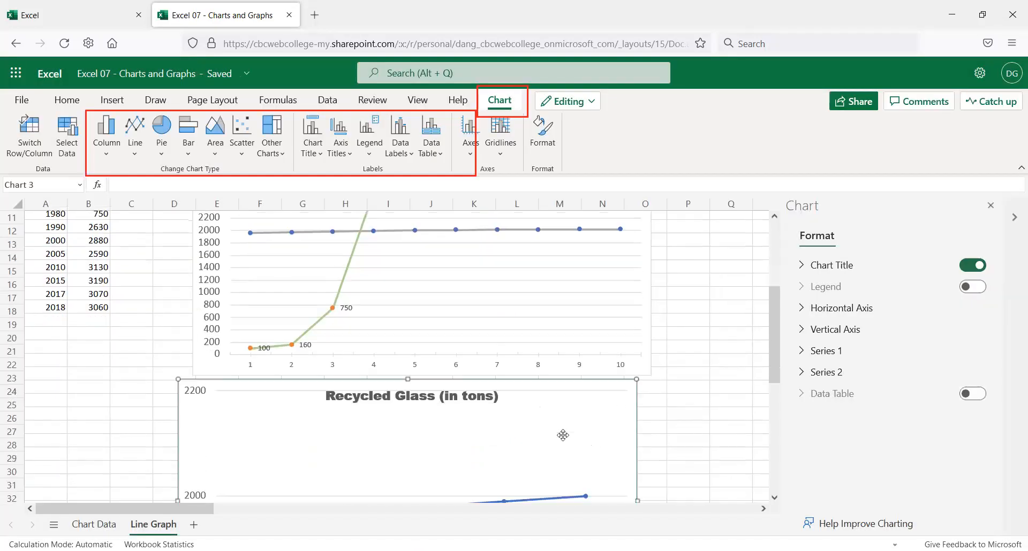
scroll(510, 407, "up", 6)
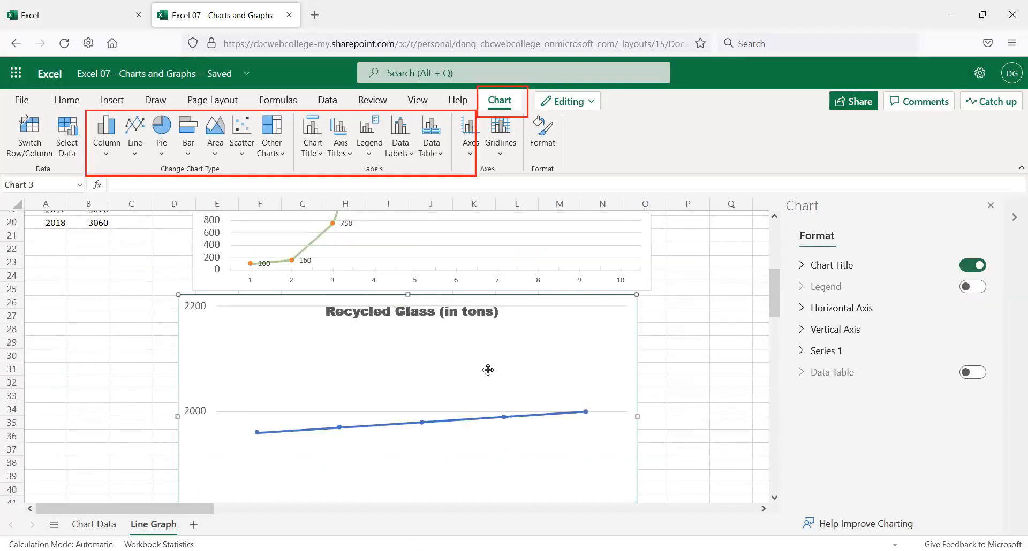
scroll(374, 393, "up", 3)
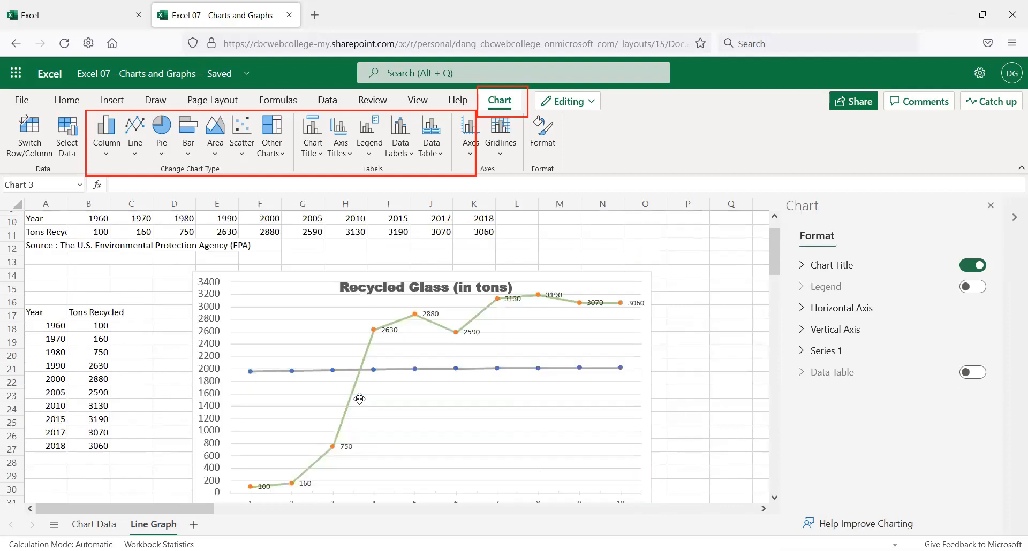
- Extend the copied chart's data range to $A$11:$B$15 so it also covers the Tons Recycled column
scroll(373, 396, "down", 3)
left_click(384, 451)
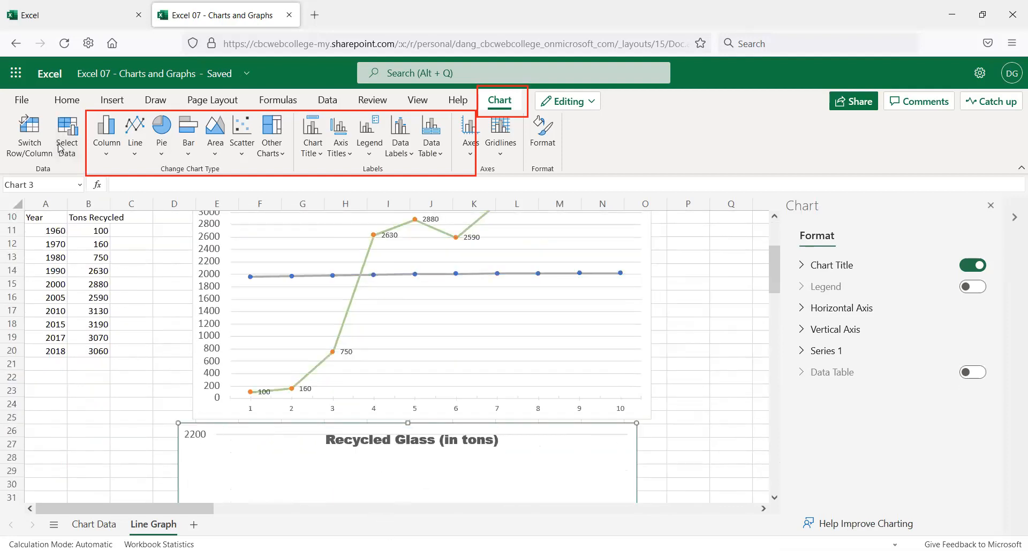
left_click(75, 139)
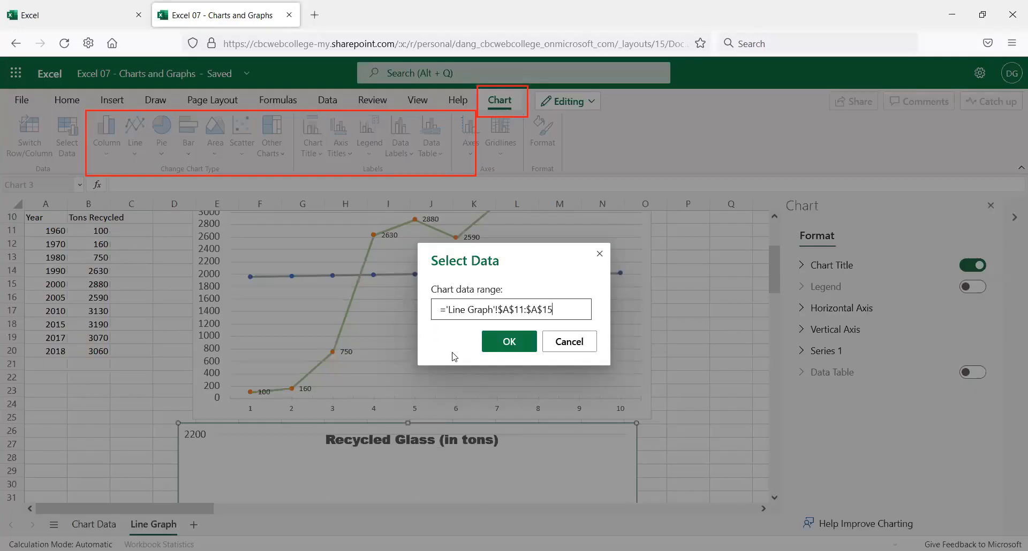
double_click(505, 310)
type("B")
left_click(517, 342)
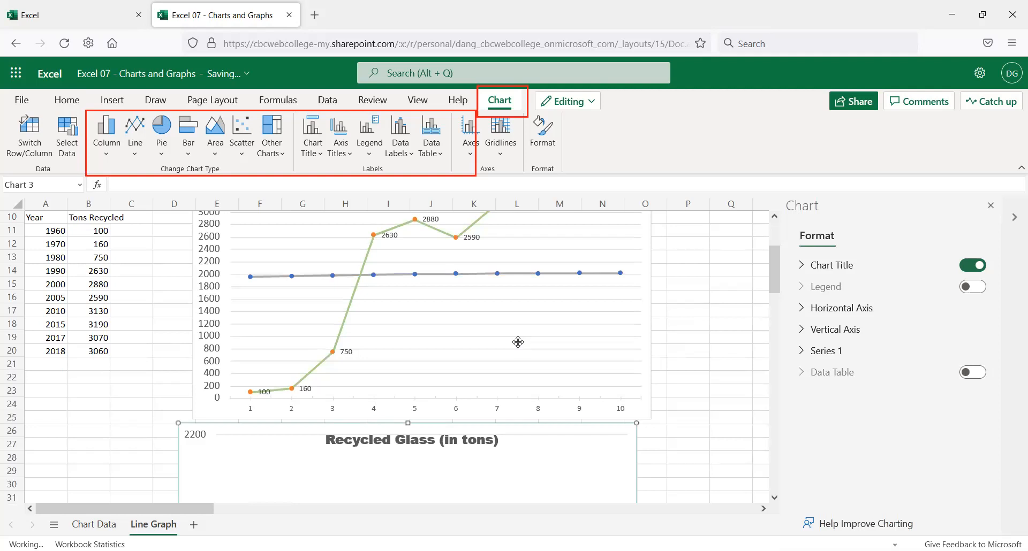
scroll(423, 423, "down", 5)
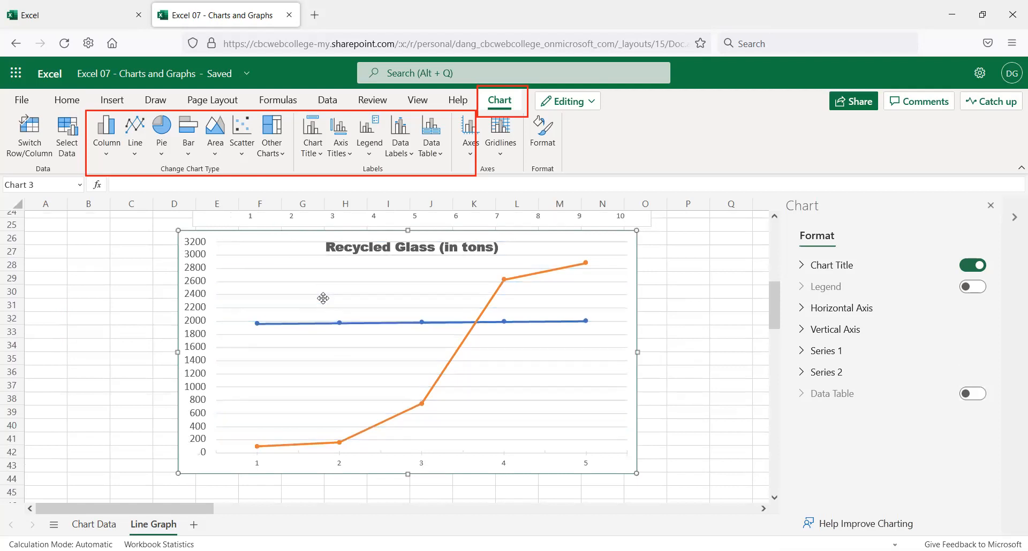
- Compare the shortened copy with the original line chart, examining how the early and peak values relate to the source table
scroll(432, 401, "up", 3)
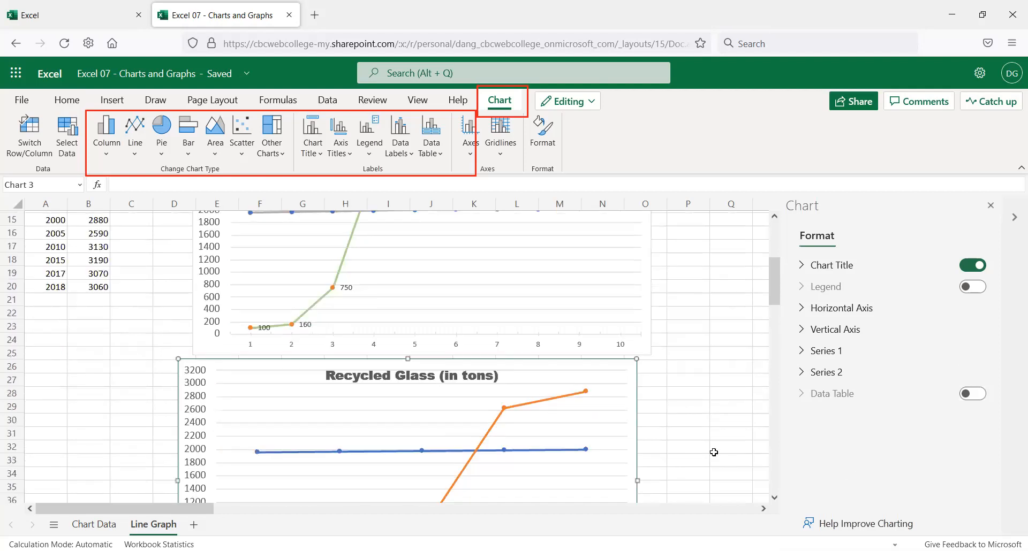
scroll(482, 464, "up", 2)
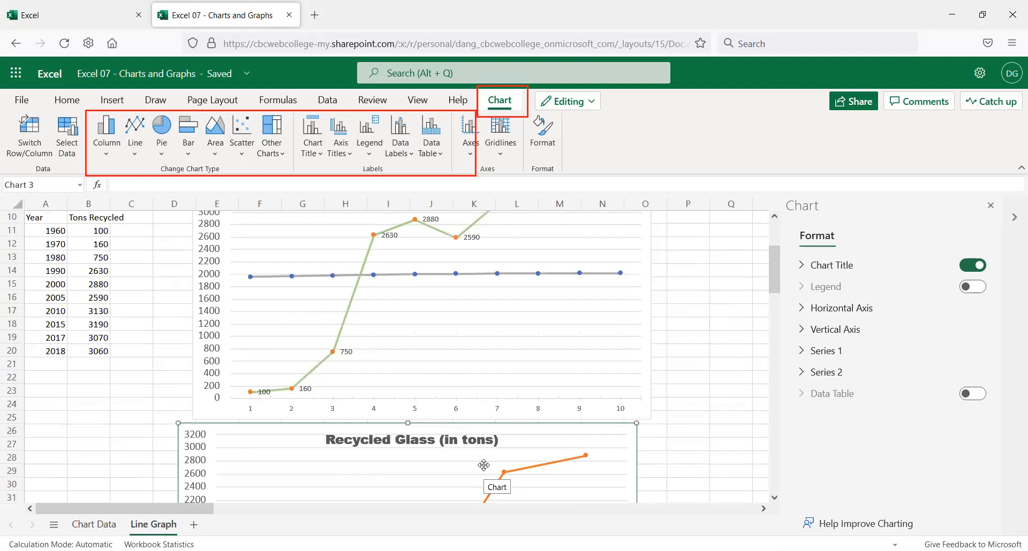
scroll(481, 463, "up", 2)
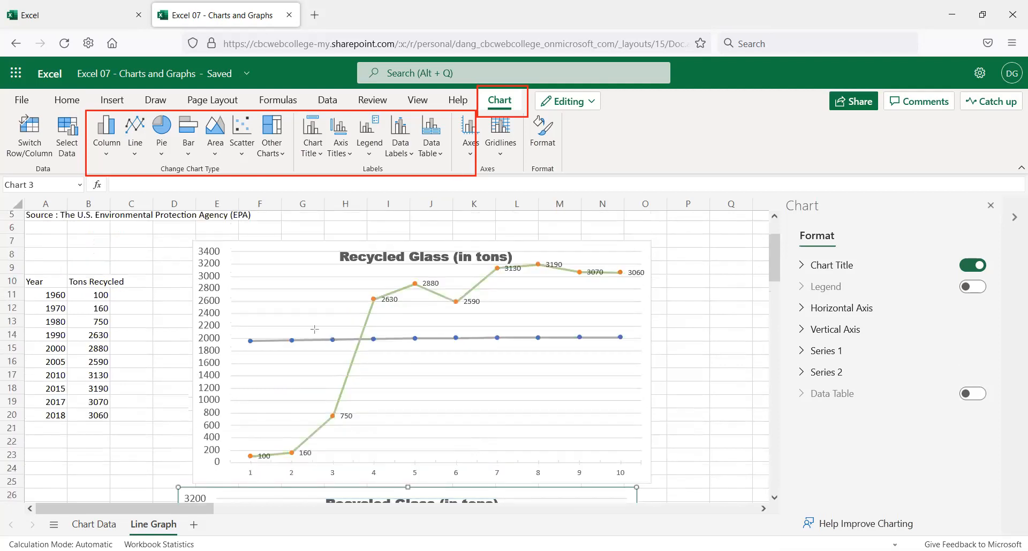
left_click_drag(290, 295, 379, 430)
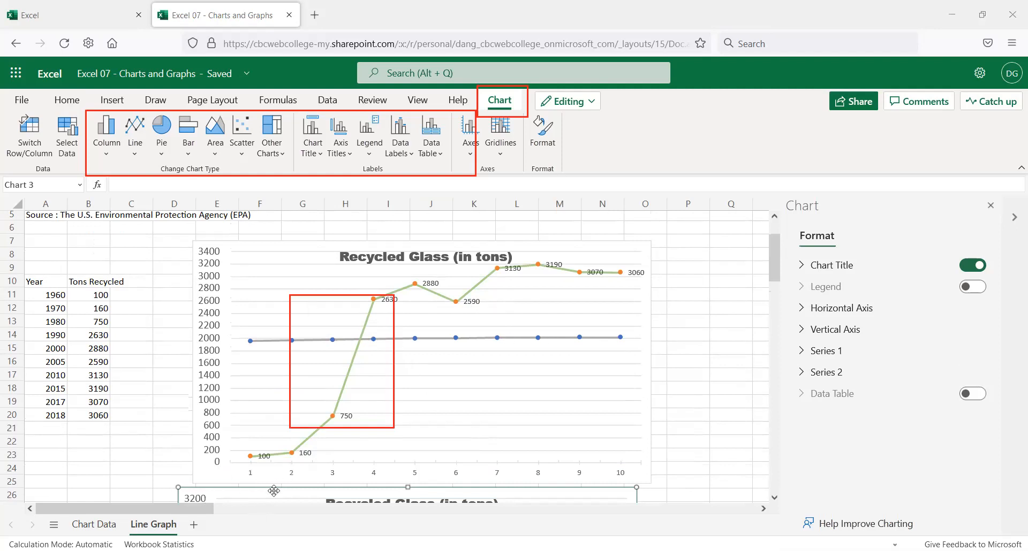
scroll(276, 471, "down", 2)
scroll(287, 408, "up", 2)
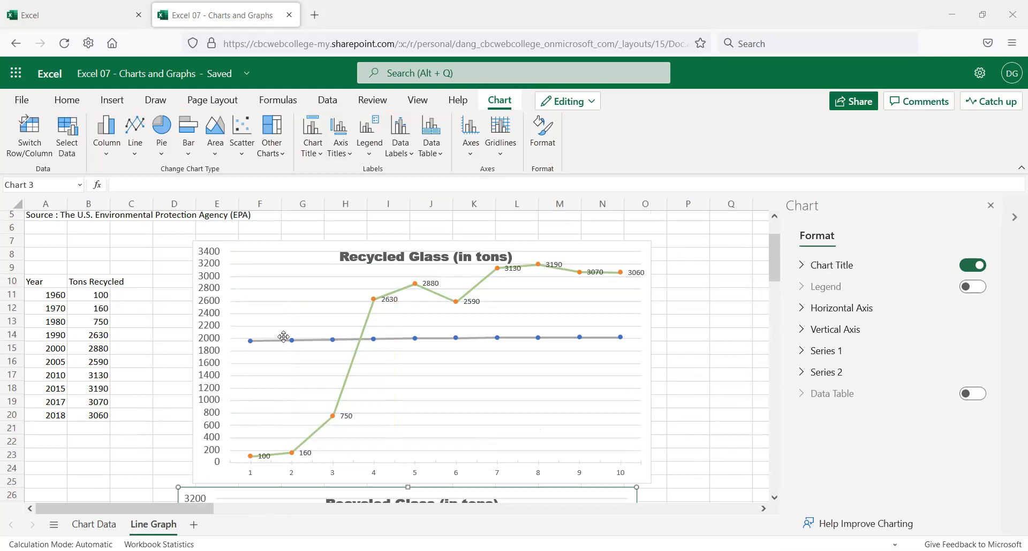
left_click(209, 386)
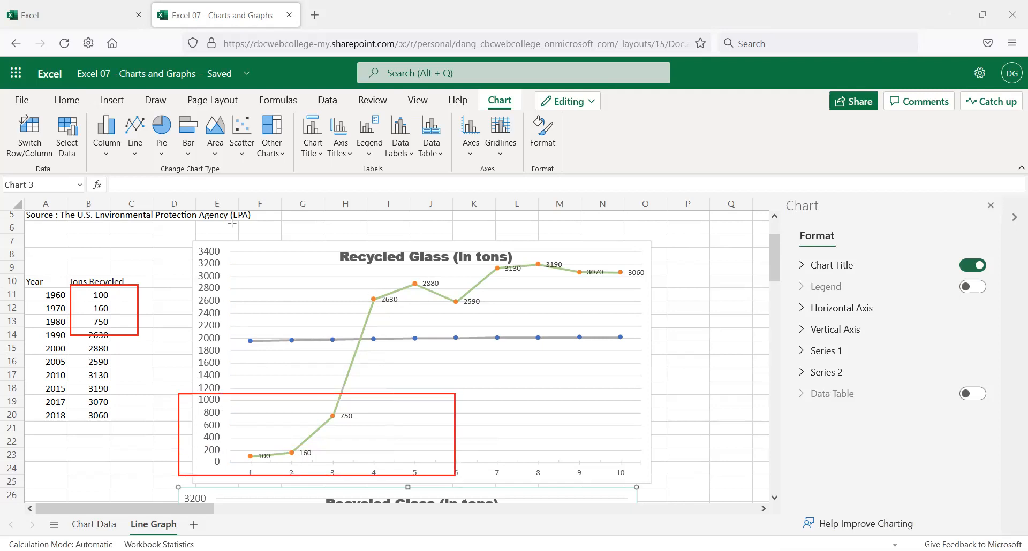
mouse_move(199, 242)
left_mouse_down()
mouse_move(693, 315)
mouse_move(672, 317)
left_mouse_up()
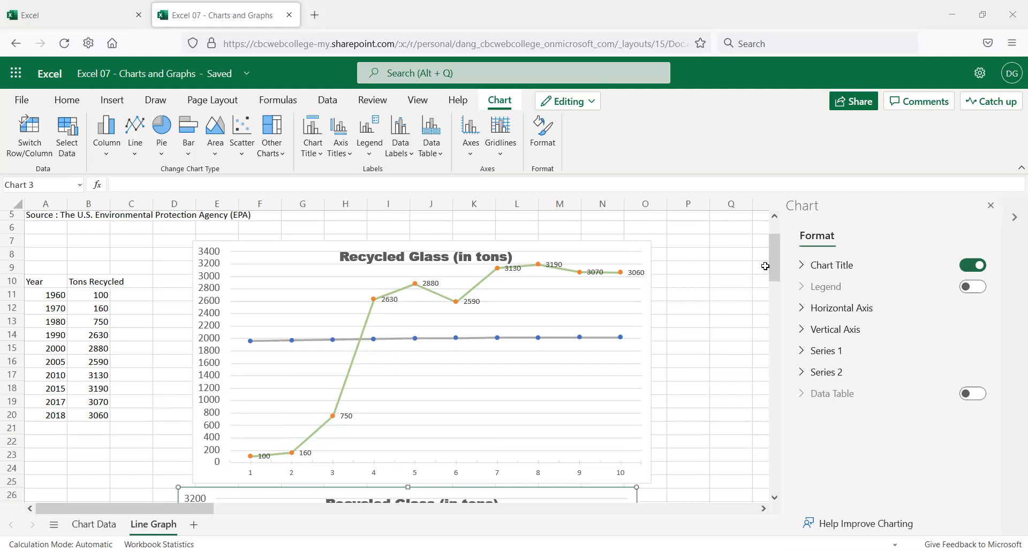
- Delete the copied line chart beneath the original and select an empty cell in the cleared area
left_click_drag(777, 267, 790, 335)
left_click(501, 277)
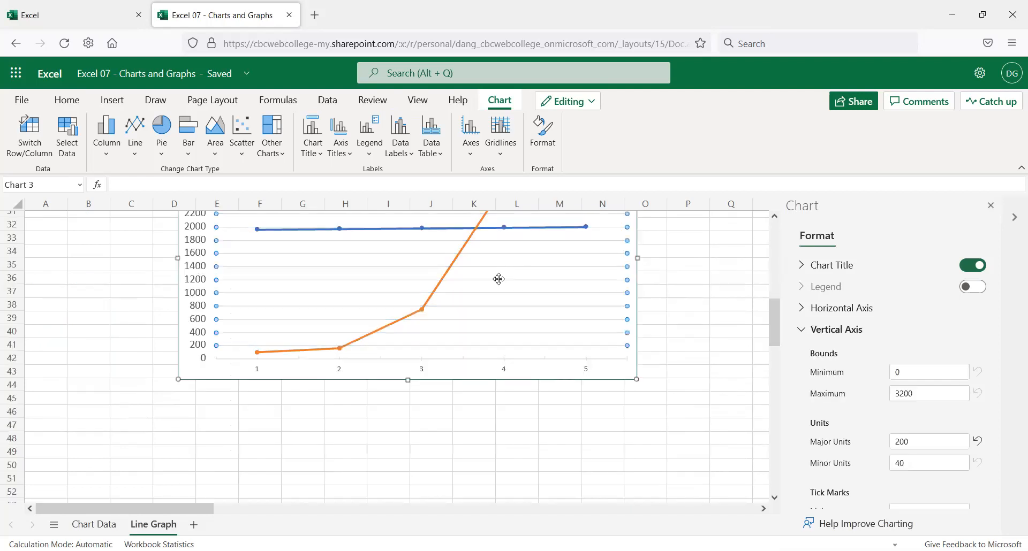
left_click(637, 334)
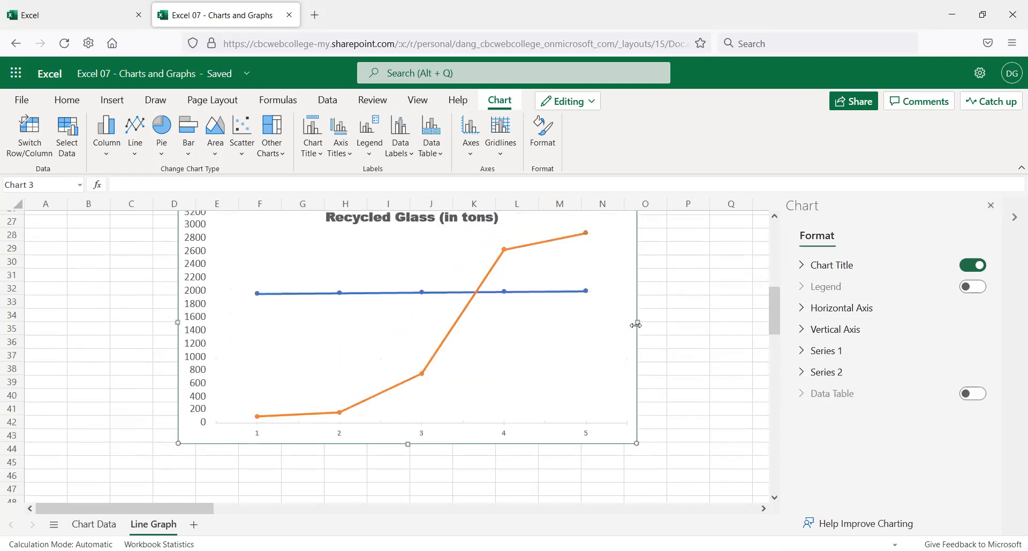
key("Delete")
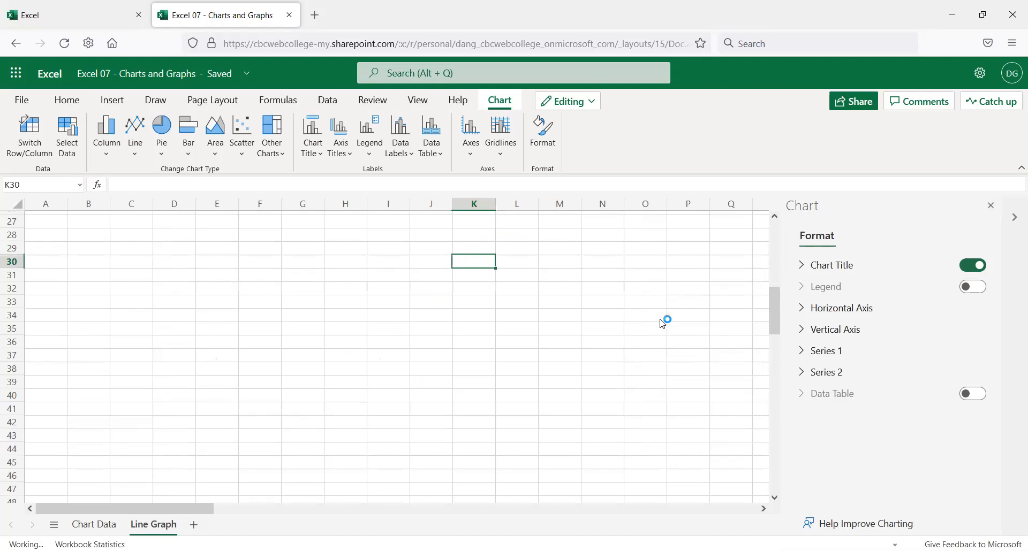
left_click(428, 300)
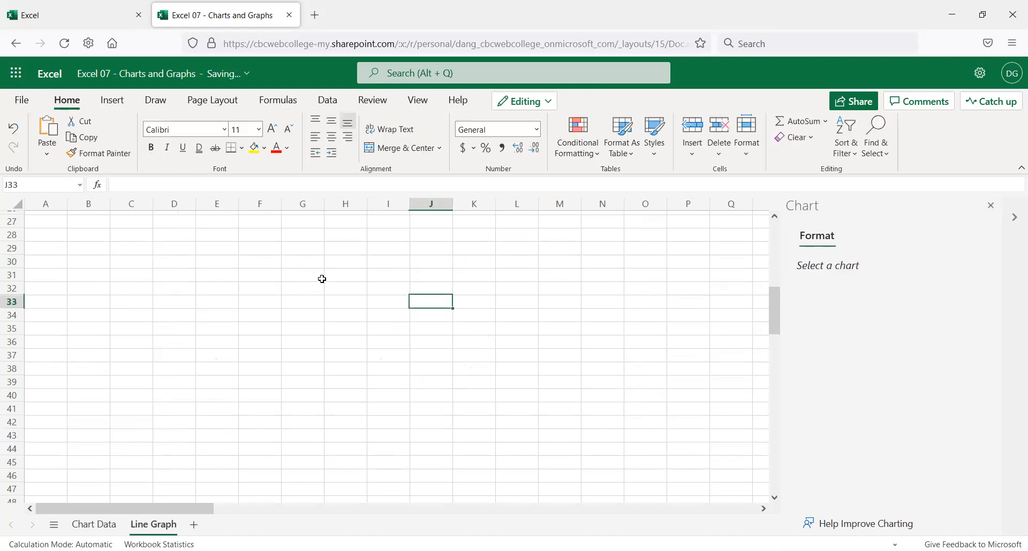
- Select the remaining Recycled Glass line chart and close its formatting pane, leaving the chart tools displayed
scroll(321, 280, "up", 2)
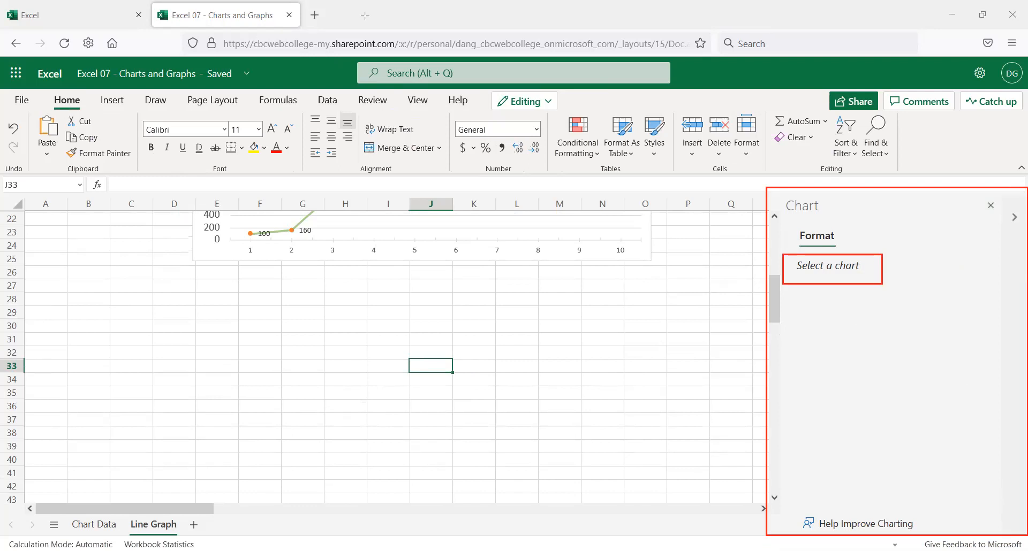
left_click(535, 228)
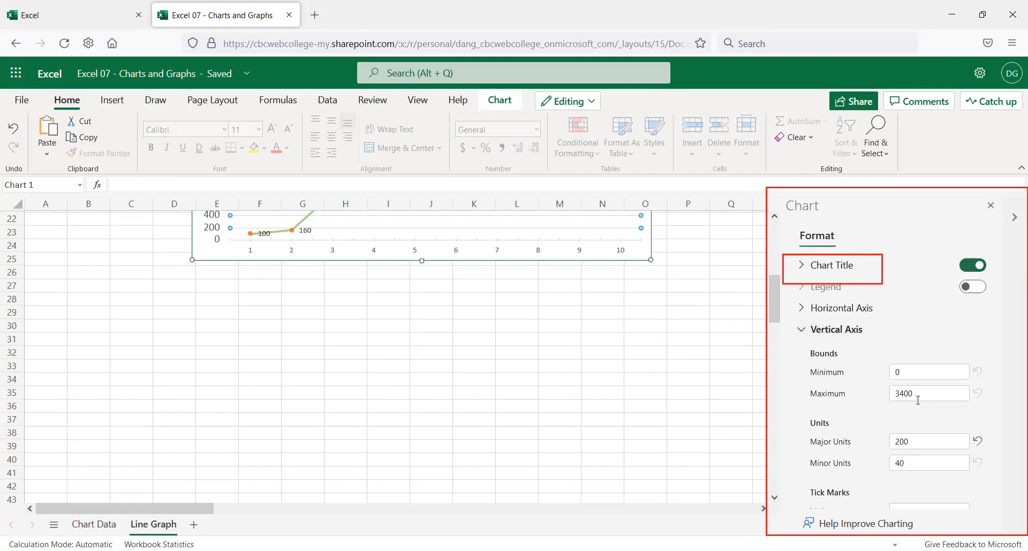
left_click(991, 206)
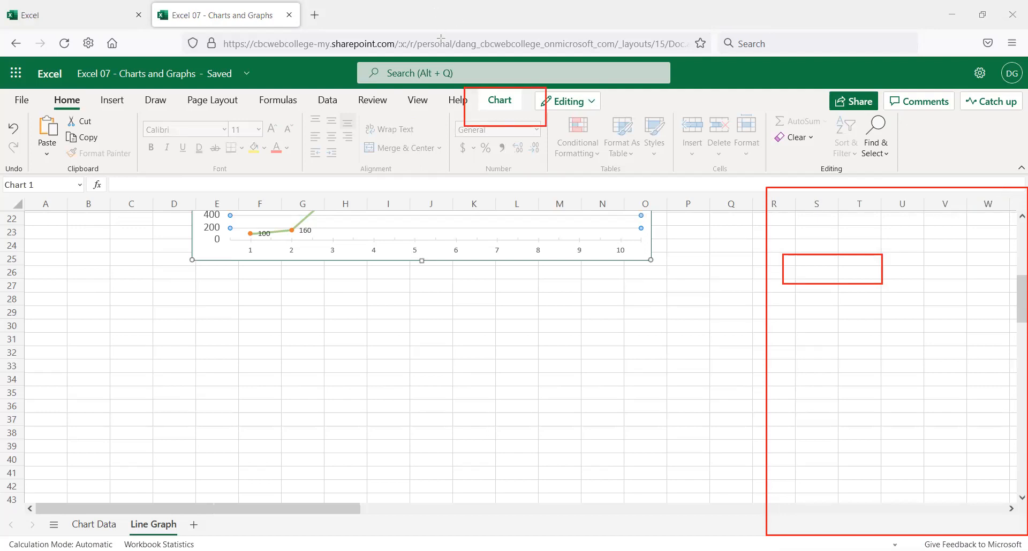
left_click(501, 100)
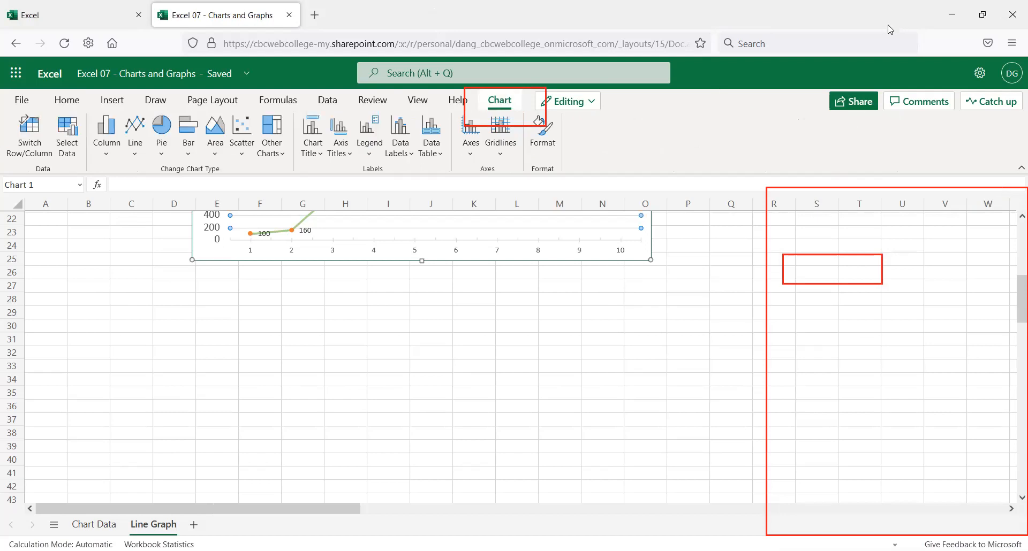
- Review the year and tonnage data in B3:K4 against the Recycled Glass line chart
scroll(536, 343, "up", 7)
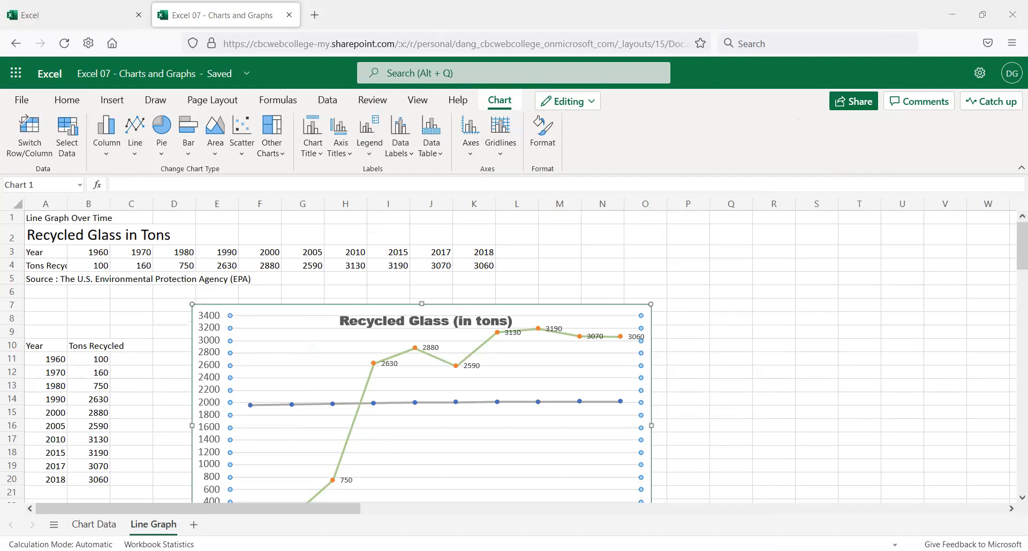
left_click_drag(103, 252, 485, 267)
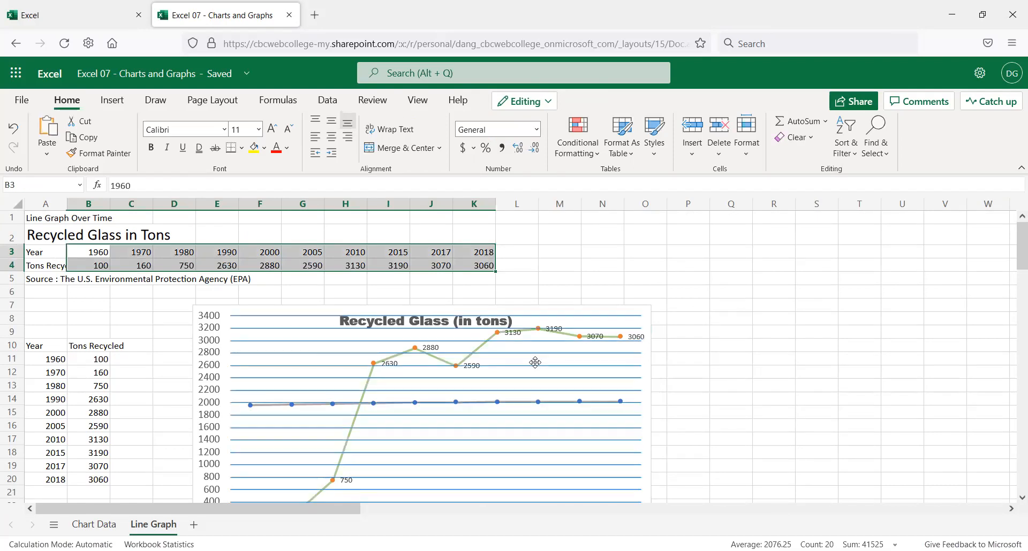
scroll(550, 432, "down", 1)
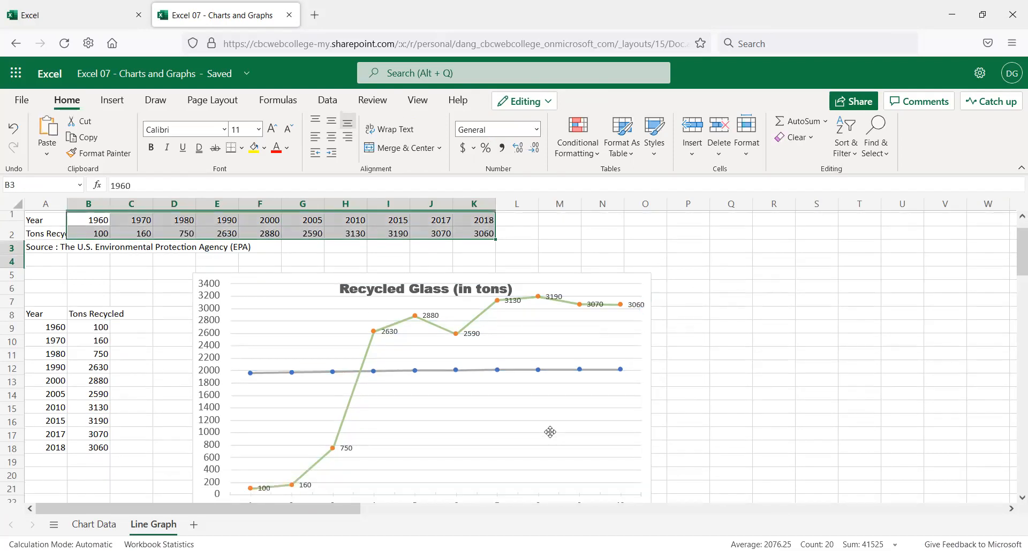
scroll(550, 432, "down", 1)
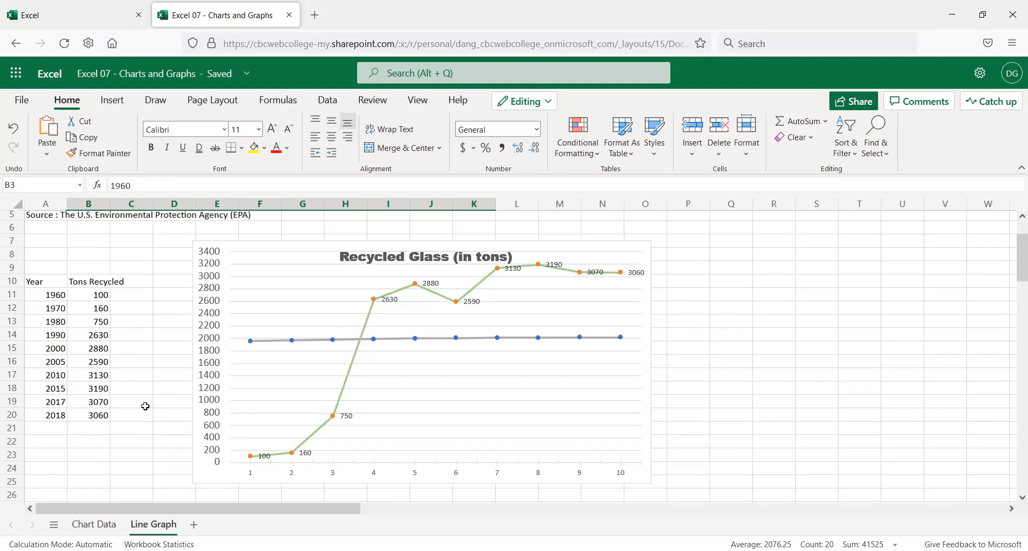
- Copy the Bar Chart avocado data block A13:AB17 from the Chart Data sheet
left_click(104, 526)
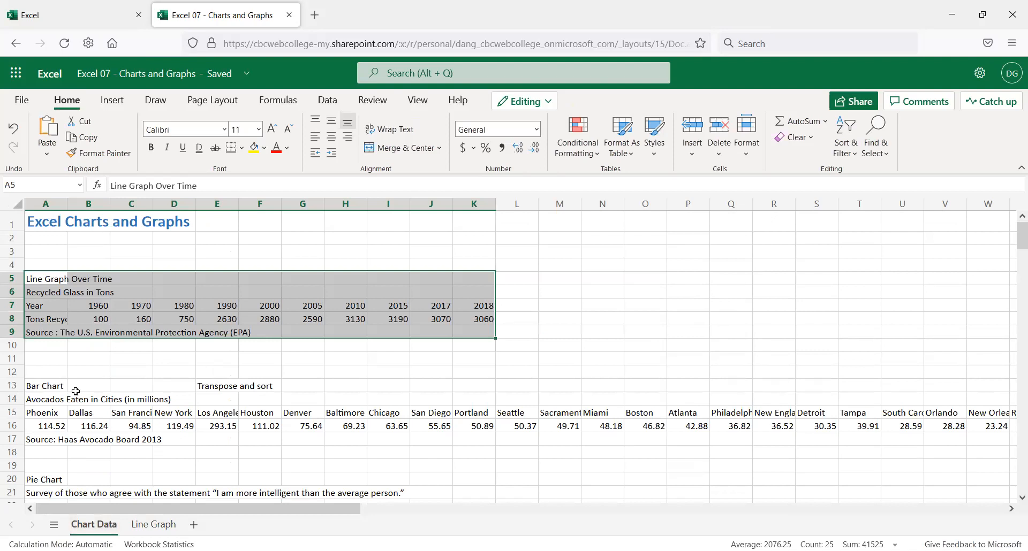
left_click(40, 384)
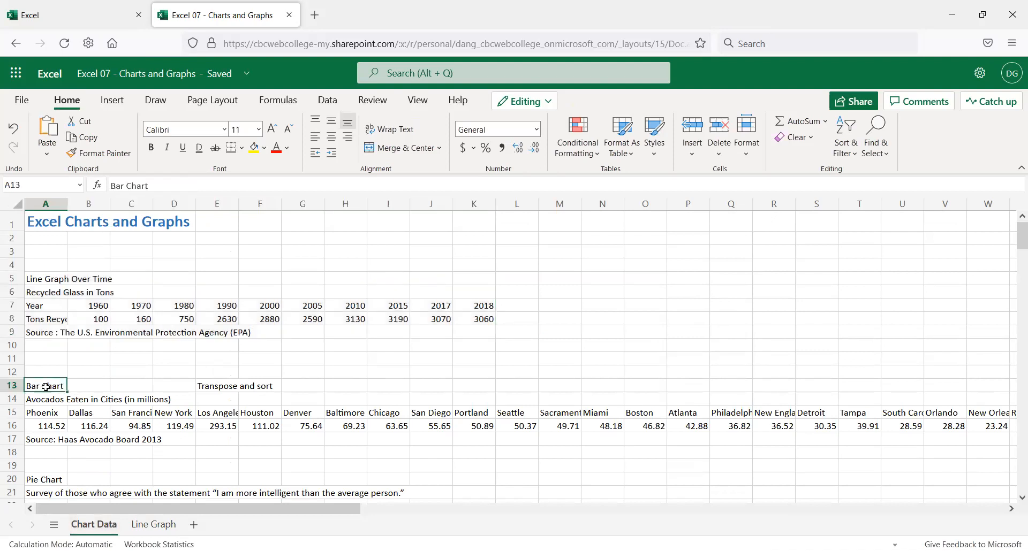
left_click_drag(48, 388, 1016, 358)
left_click_drag(773, 445, 417, 442)
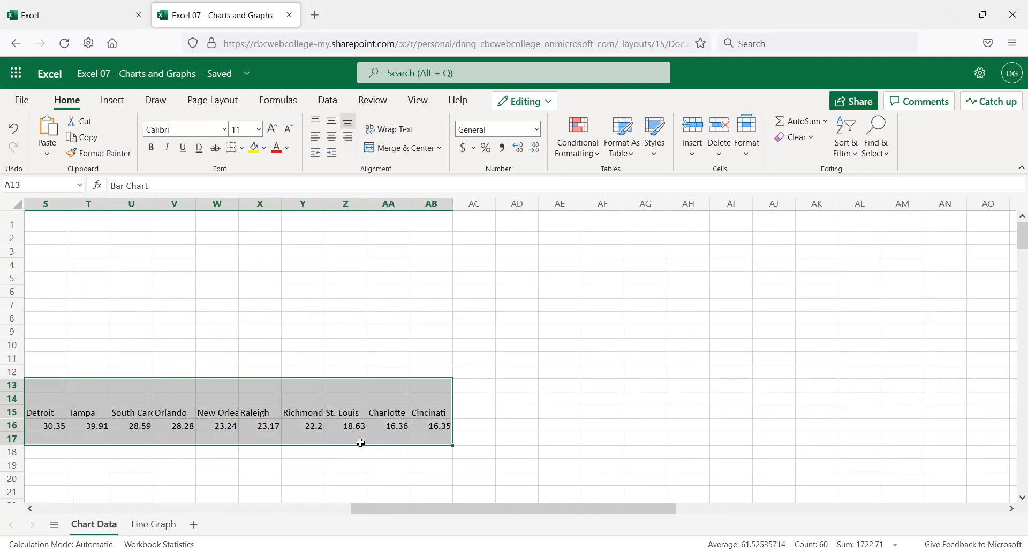
left_click_drag(215, 532, 18, 533)
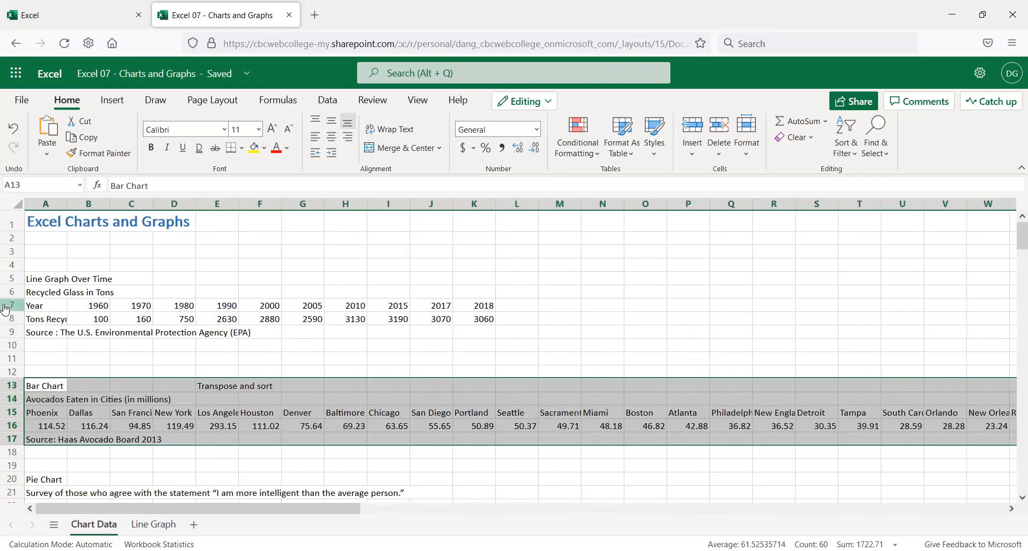
key("ctrl+c")
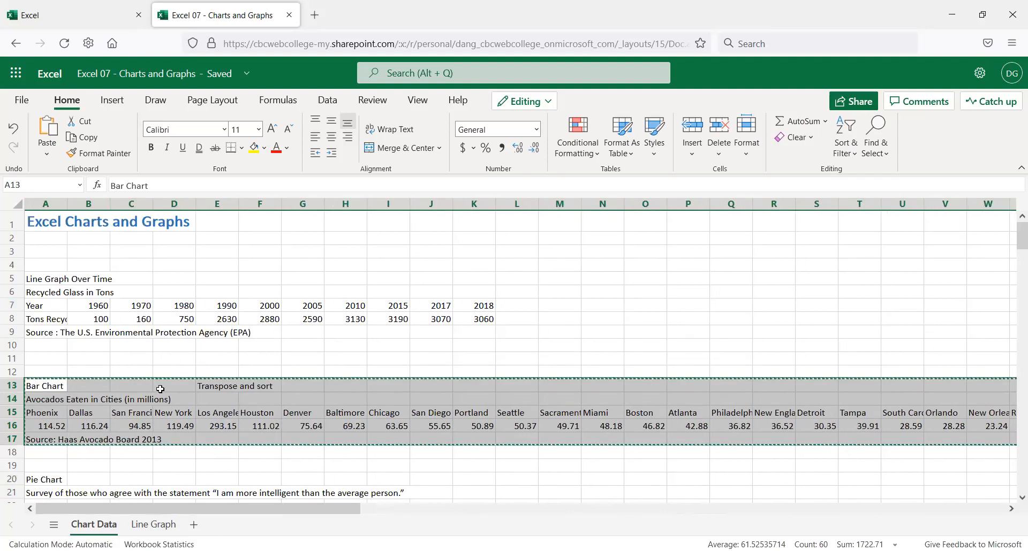
- Add a new worksheet beside Chart Data and name it Bar Chart
left_click(194, 526)
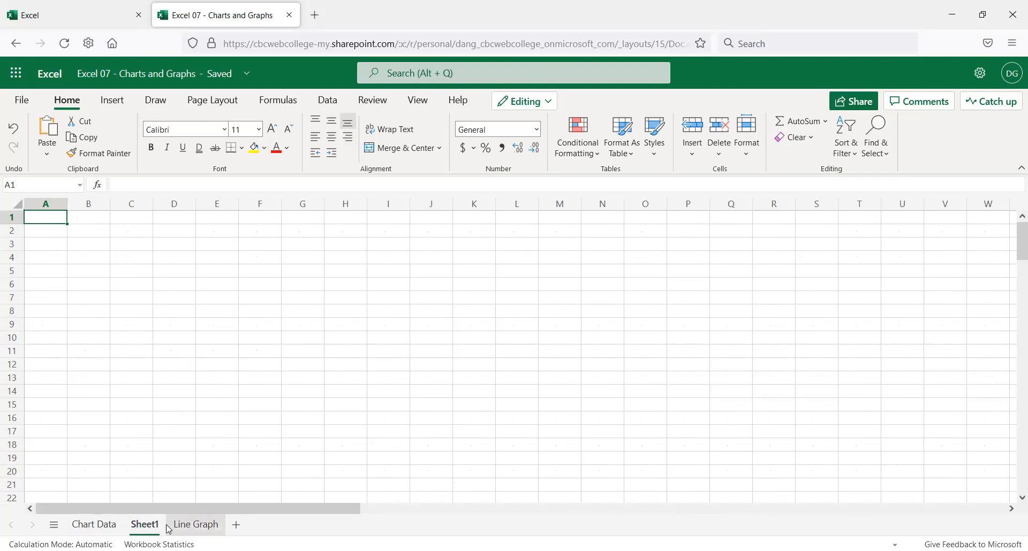
double_click(146, 530)
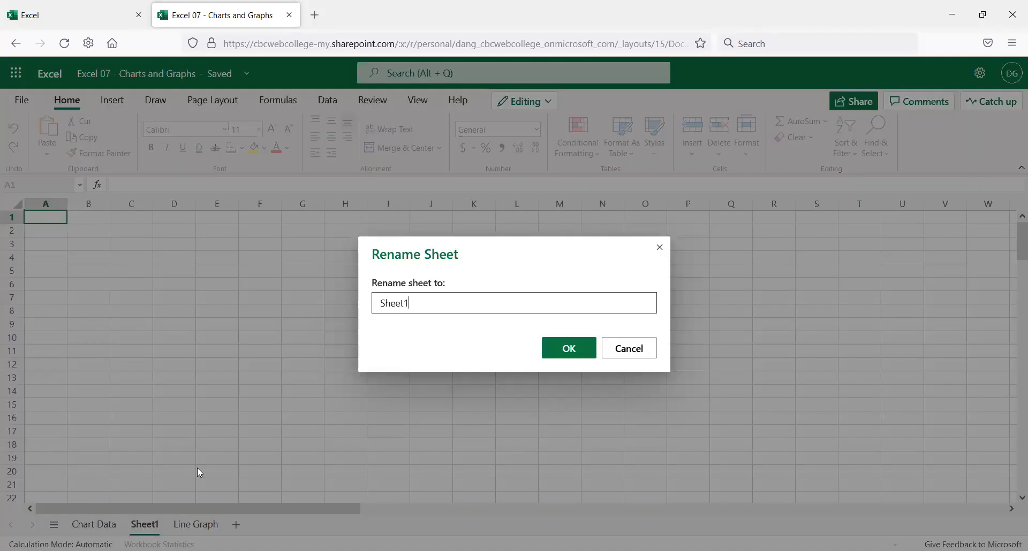
left_click_drag(319, 300, 287, 299)
type("Bar Chart")
left_click(587, 348)
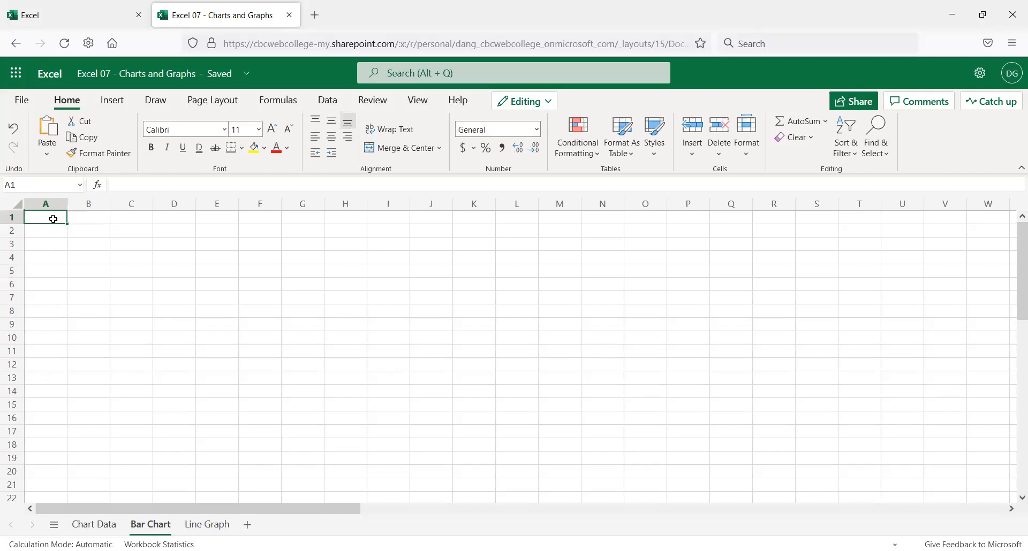
- Paste the copied avocado data at A1 of the Bar Chart sheet and paste a transposed copy starting at A10
key("ctrl+v")
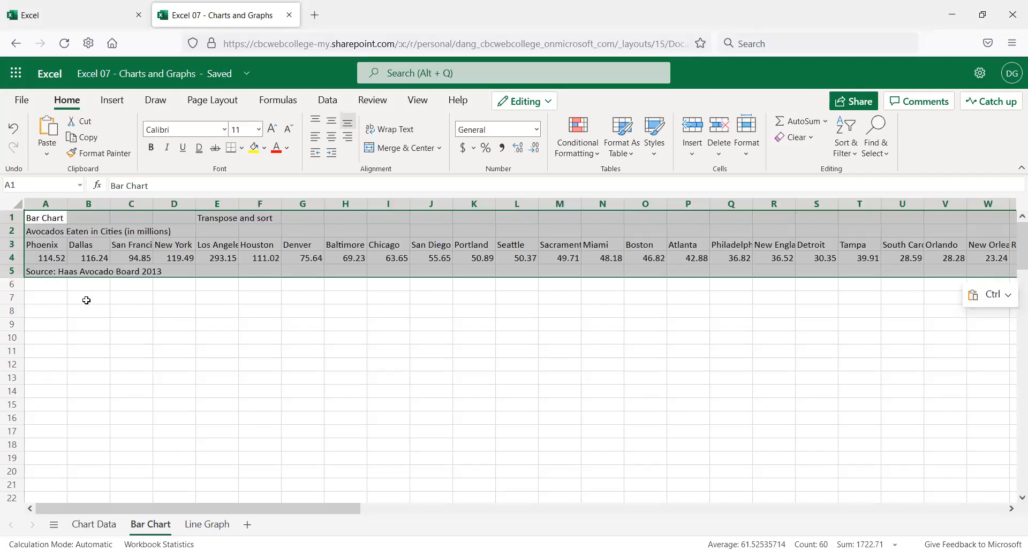
left_click(53, 333)
left_click(49, 320)
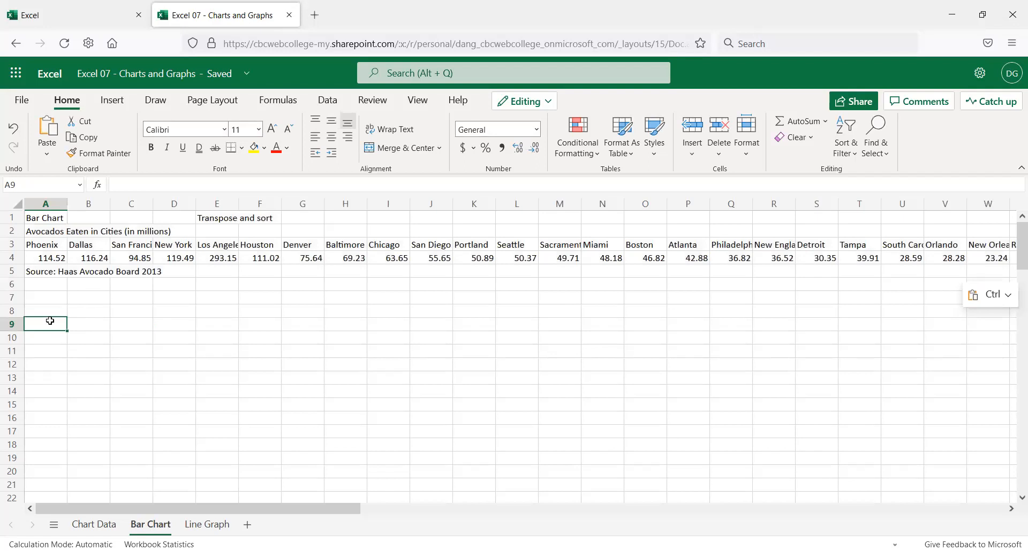
left_click(41, 349)
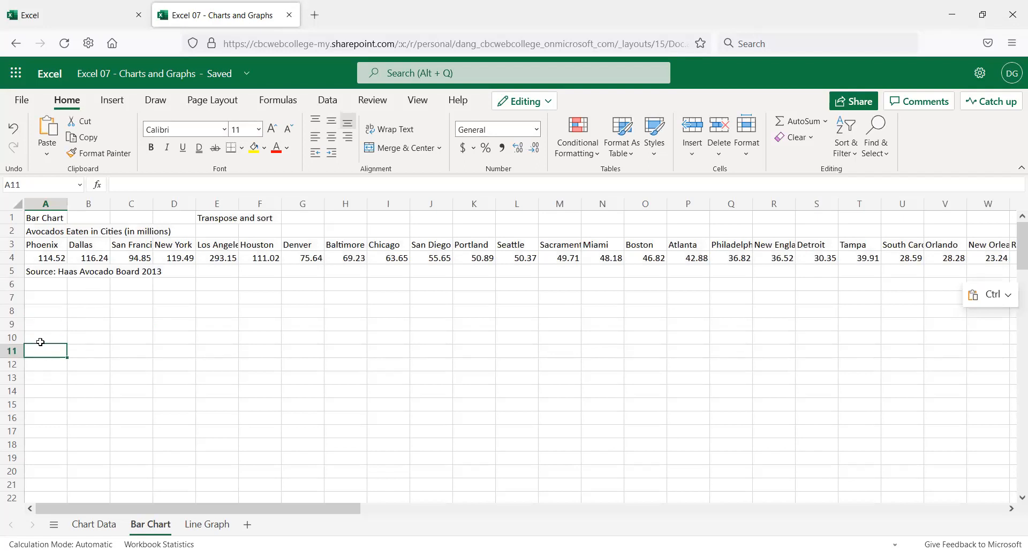
left_click(41, 340)
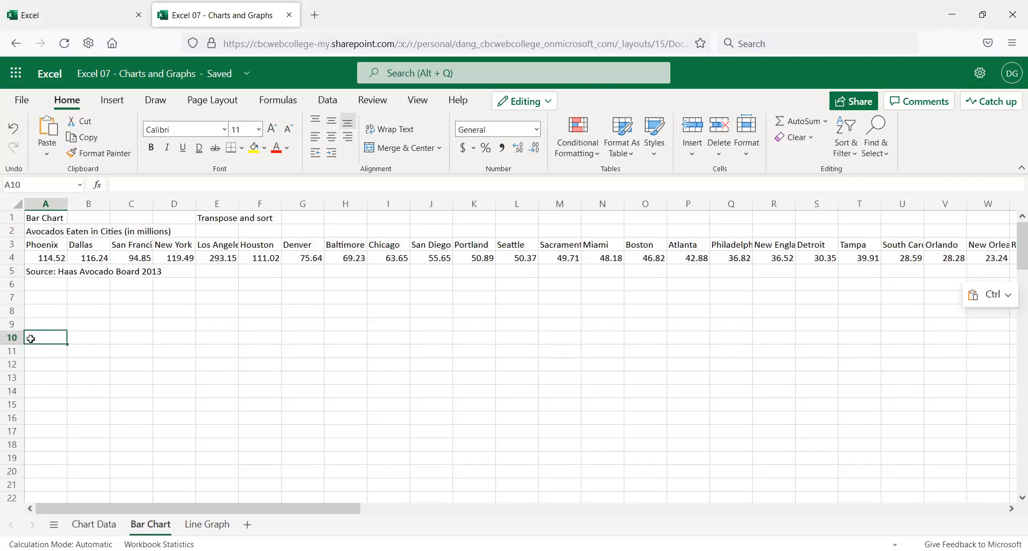
right_click(32, 342)
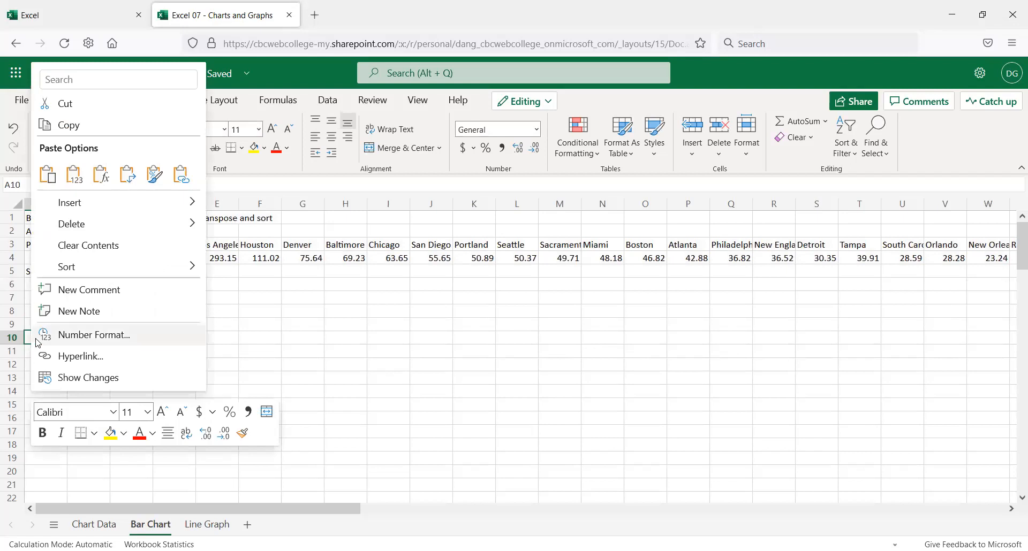
left_click(127, 175)
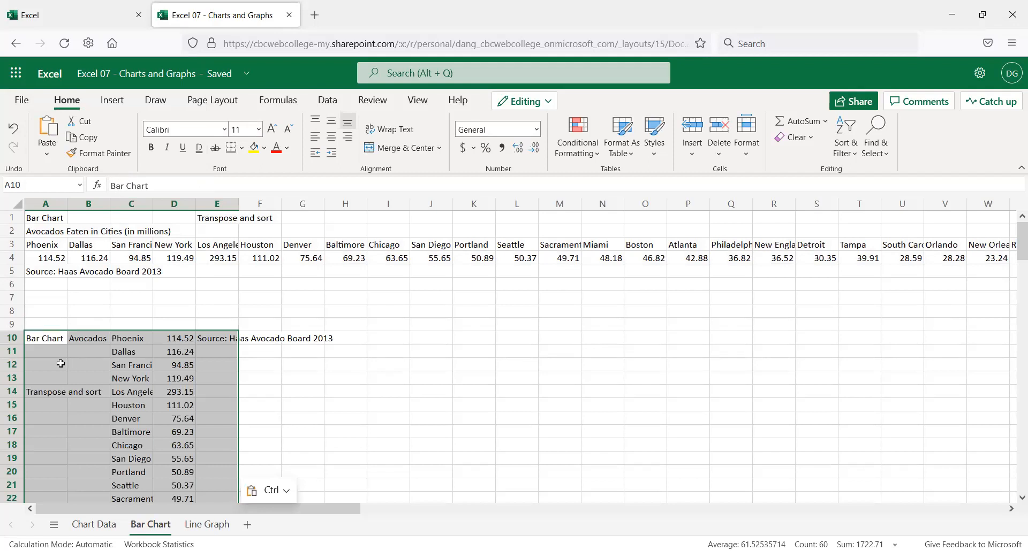
- Clear the "Transpose and sort" note from cell A14 in the transposed data
scroll(59, 363, "down", 2)
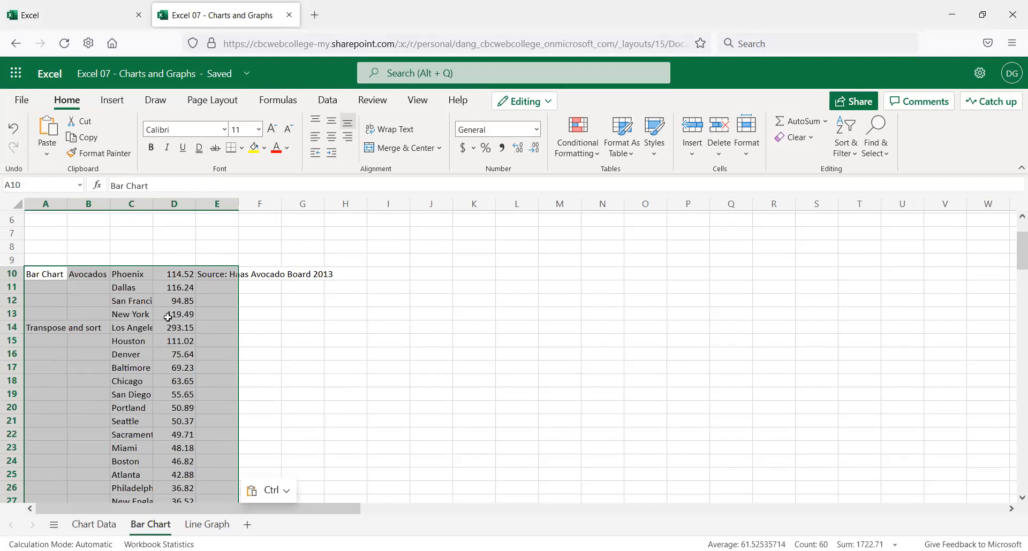
left_click(368, 298)
left_click(64, 325)
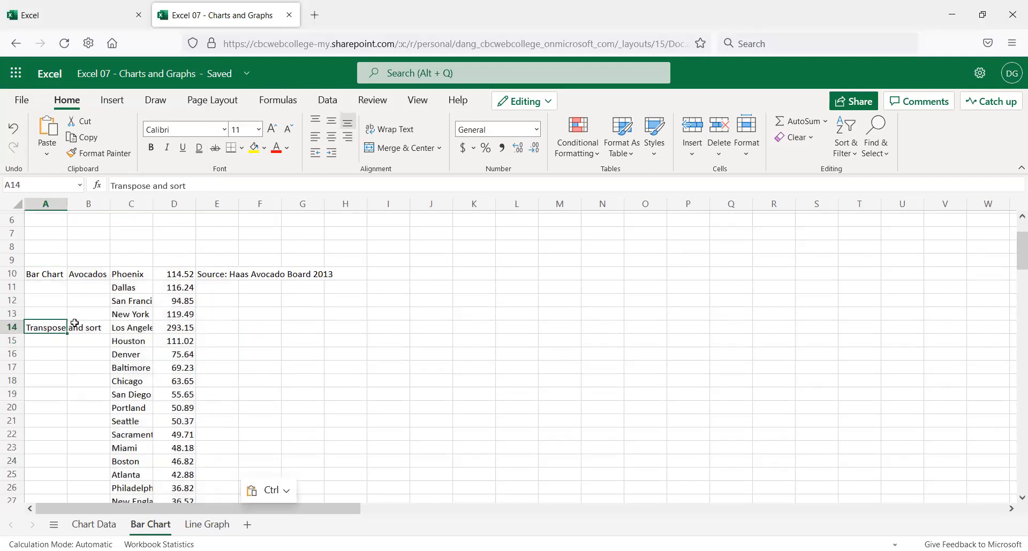
key("Delete")
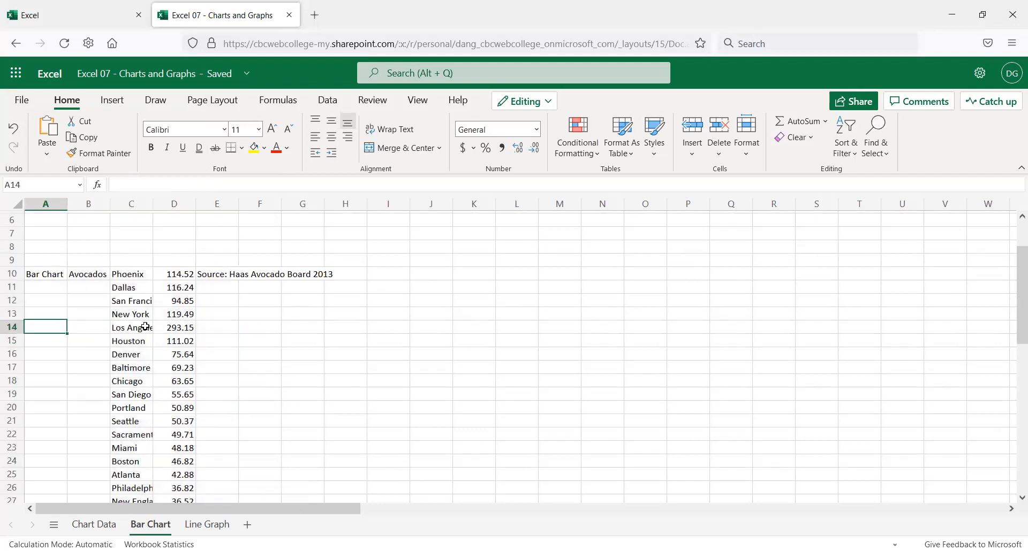
- Review the transposed city and value columns and the blank cells above them against the original data on the Chart Data sheet
scroll(160, 343, "up", 2)
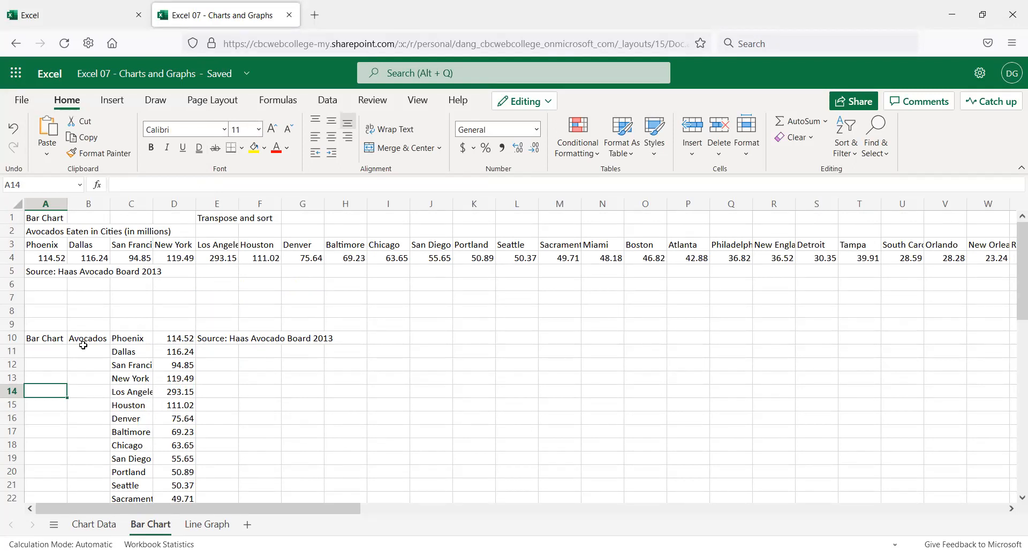
left_click(114, 333)
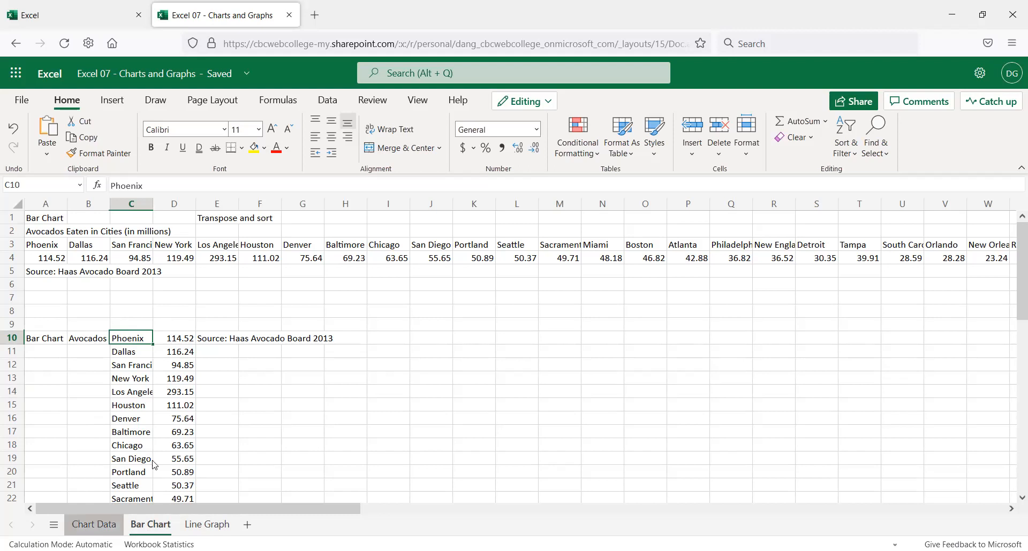
left_click(94, 525)
left_click(150, 526)
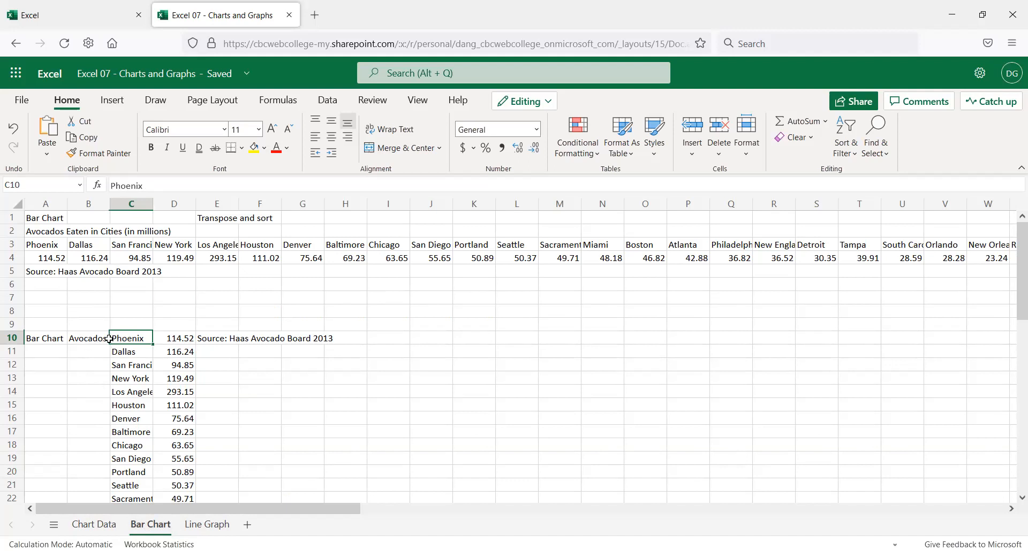
left_click(131, 323)
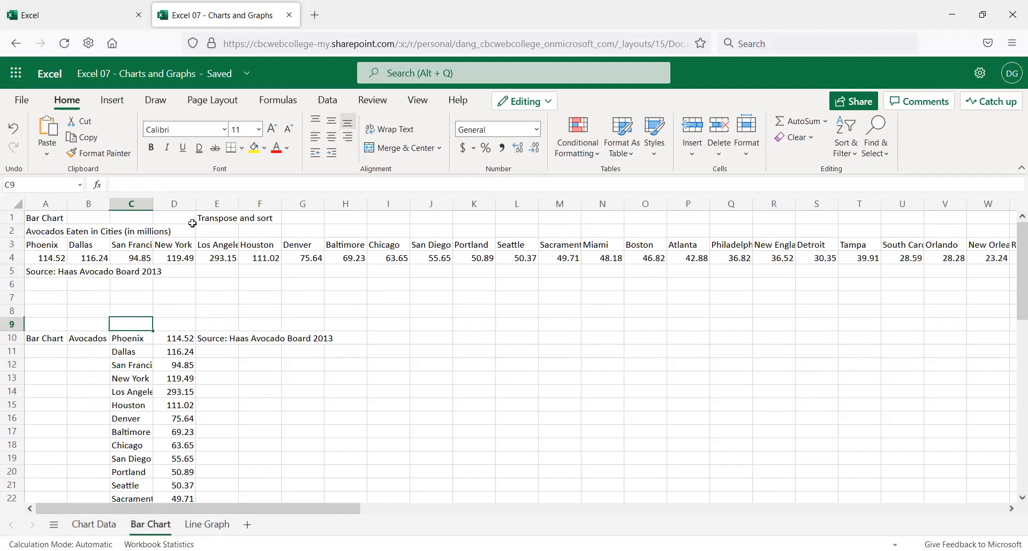
left_click(182, 321, "shift")
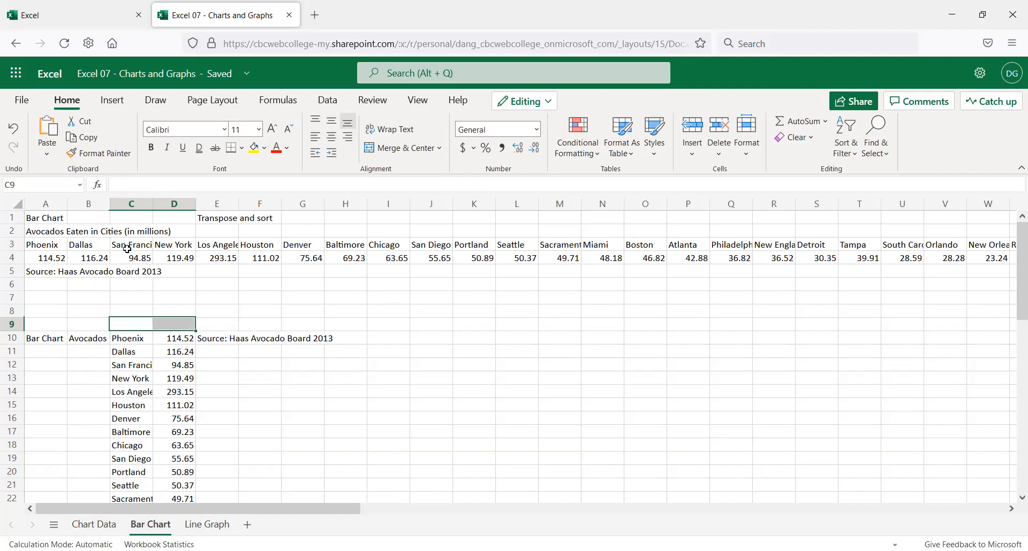
left_click_drag(134, 317, 136, 317)
left_click(132, 332)
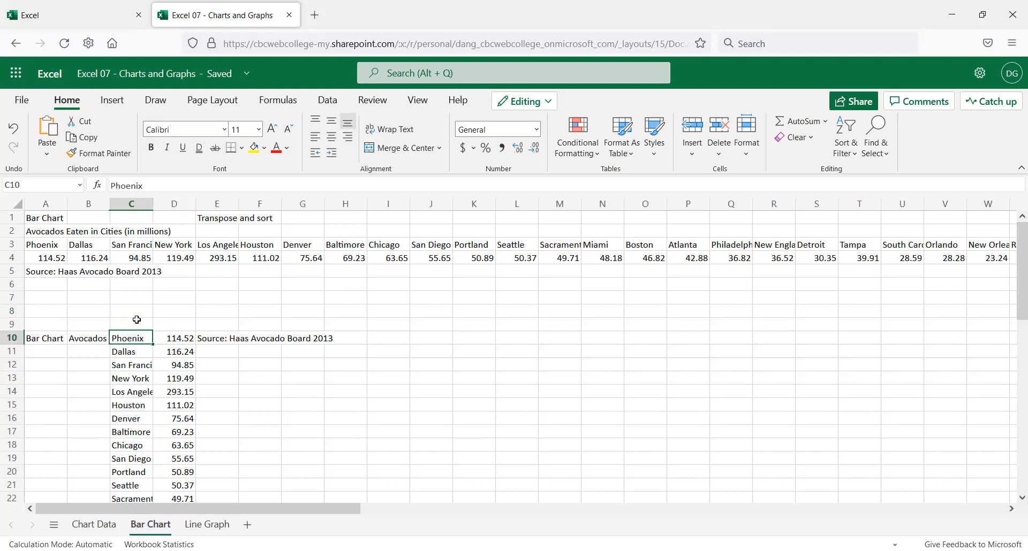
- Enter the headings City in C9 and Avocadoes in D9, and widen column C to fit the full city names
left_click(137, 320)
type("City")
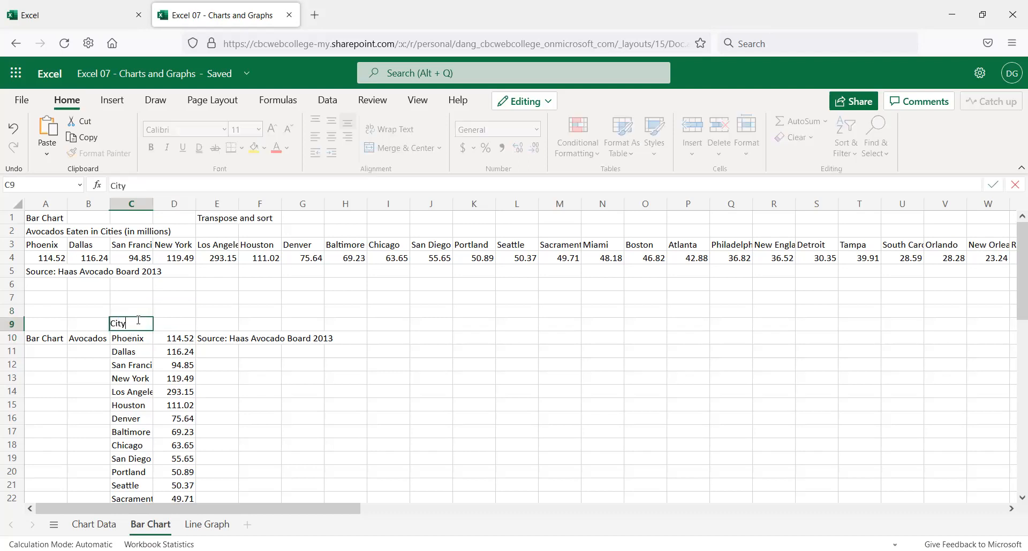
key("Tab")
type("Avo")
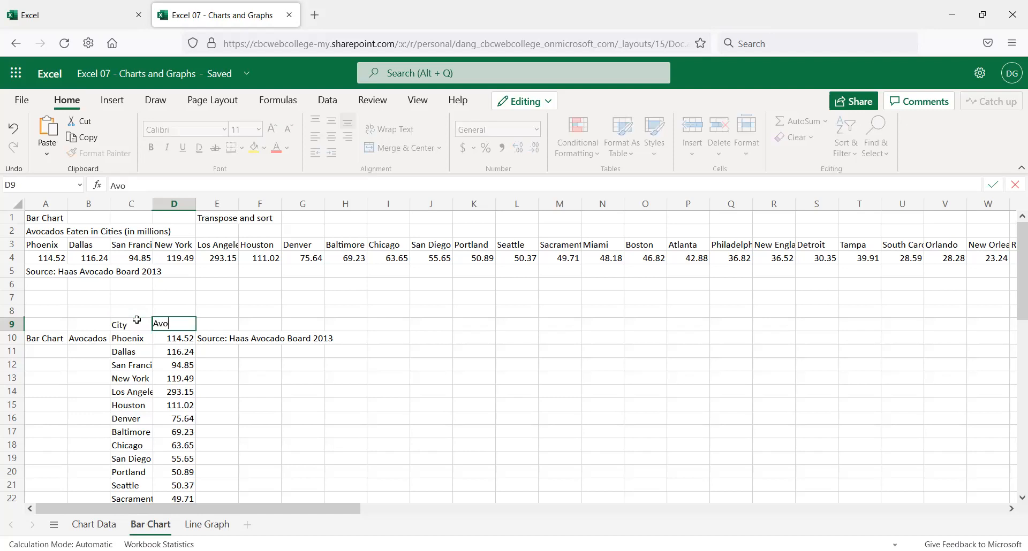
type("cadoes")
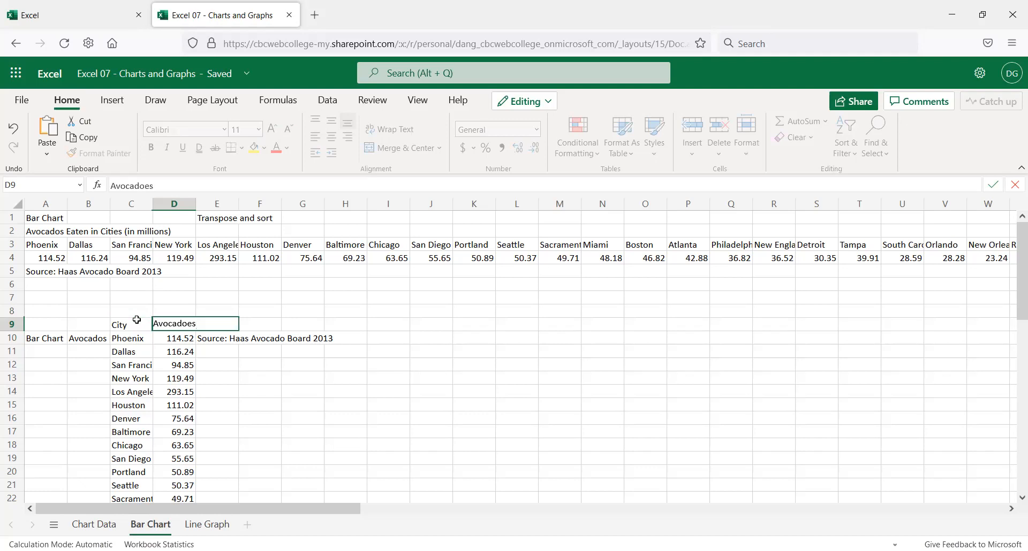
key("Return")
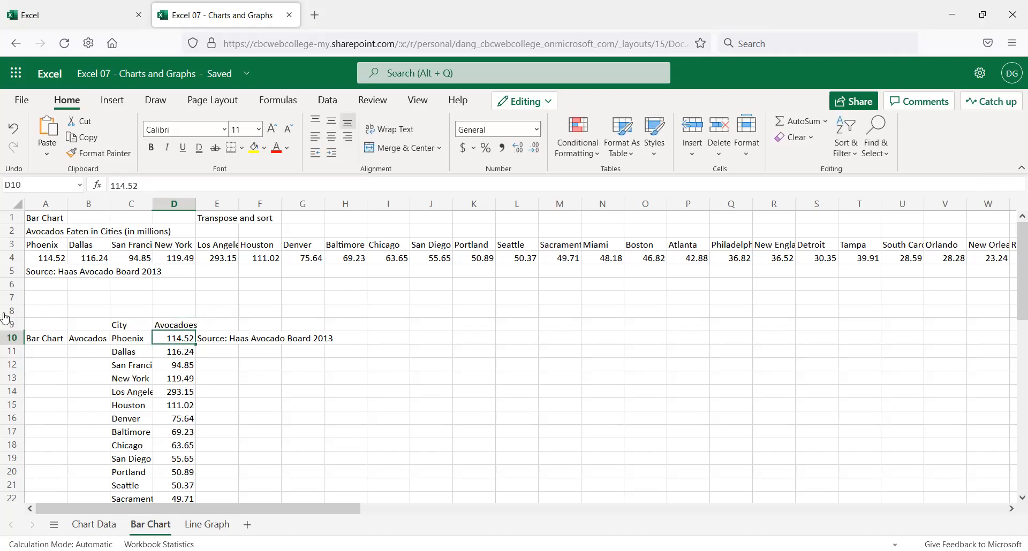
left_click_drag(153, 204, 192, 209)
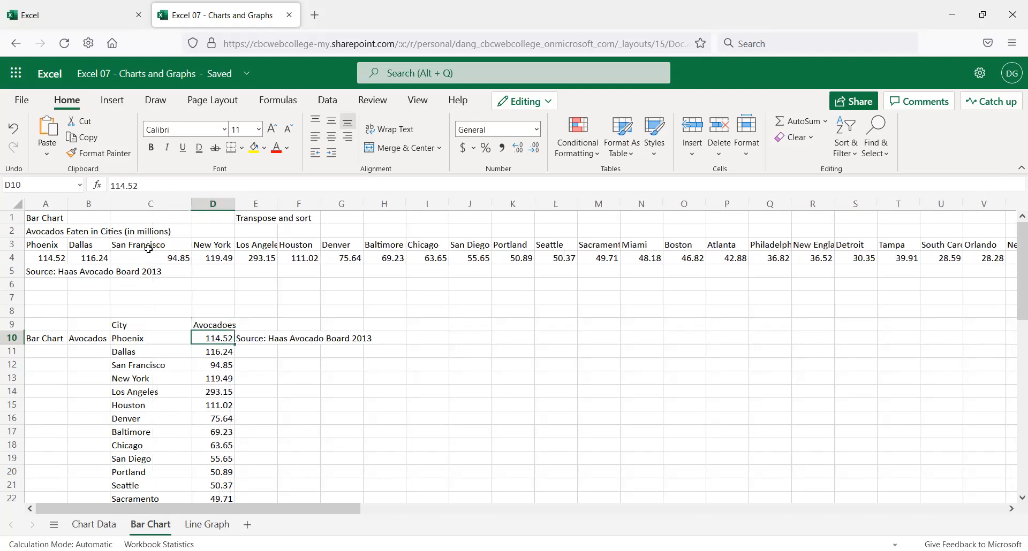
- Bold the City and Avocadoes headers in C9:D9 on the Bar Chart sheet
scroll(197, 419, "down", 5)
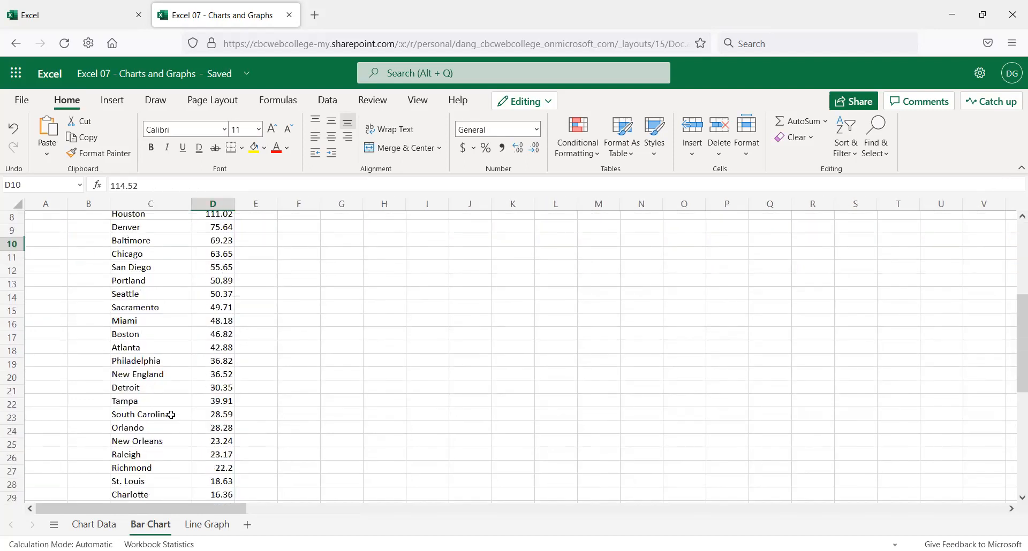
scroll(155, 416, "down", 2)
scroll(155, 416, "up", 6)
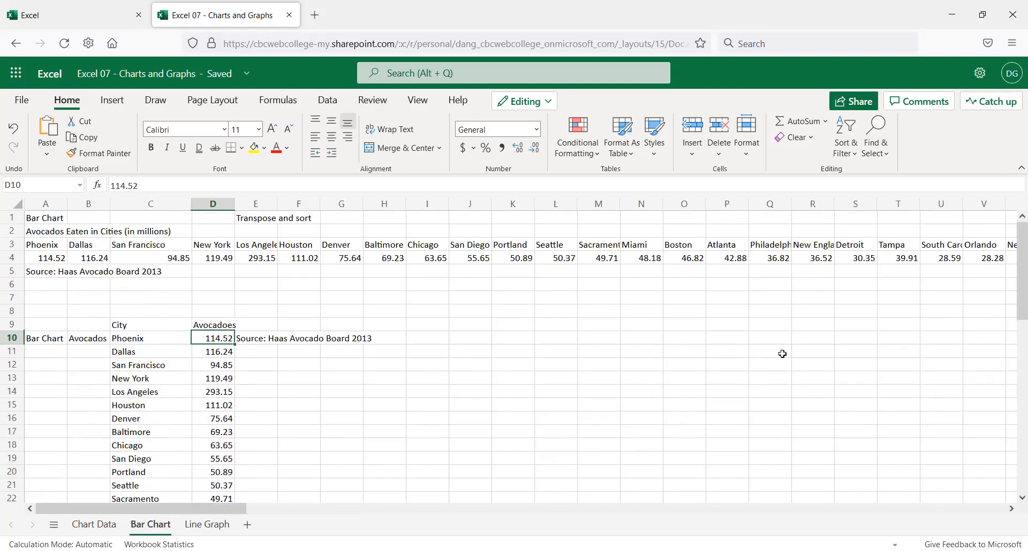
left_click(144, 328)
left_click(151, 147)
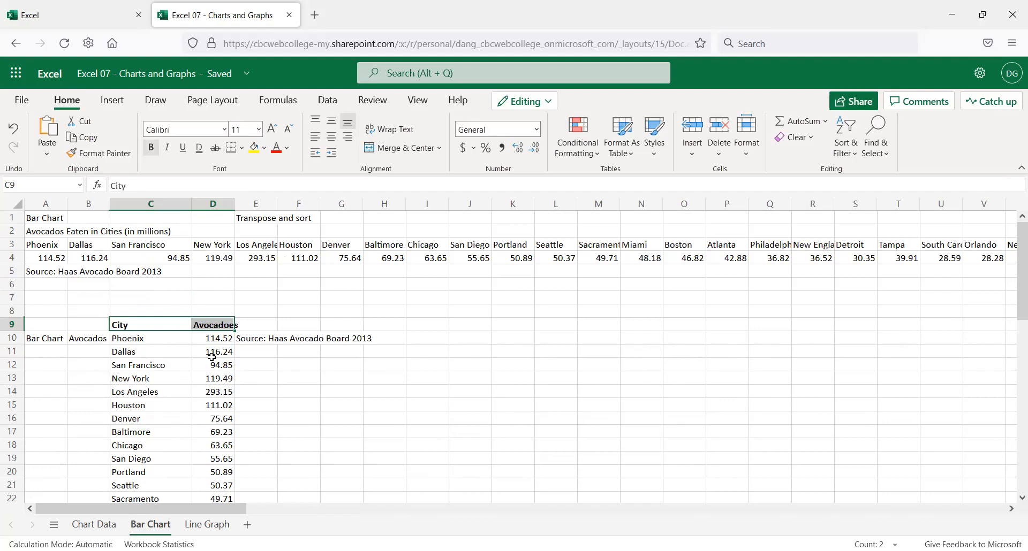
scroll(216, 381, "down", 10)
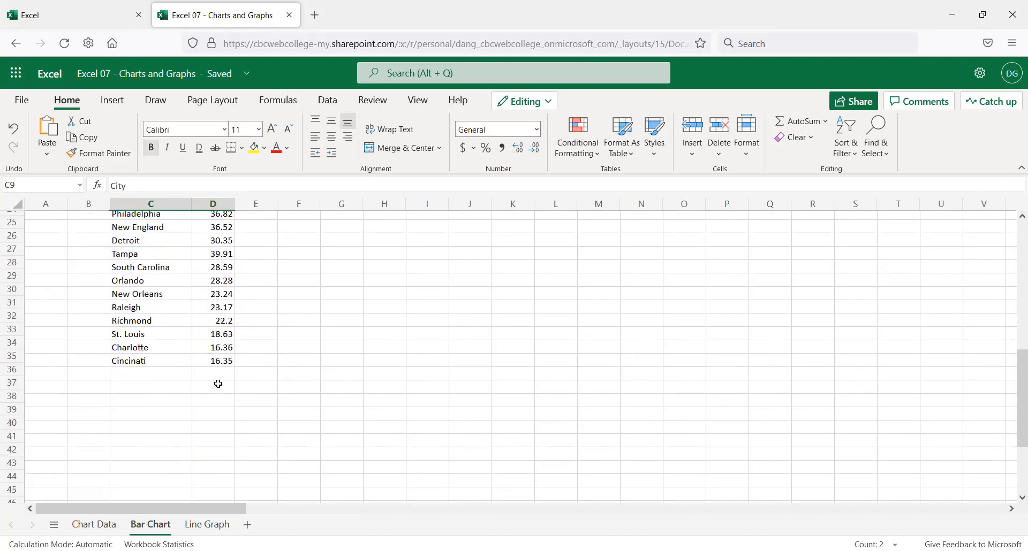
left_click(225, 312, "shift")
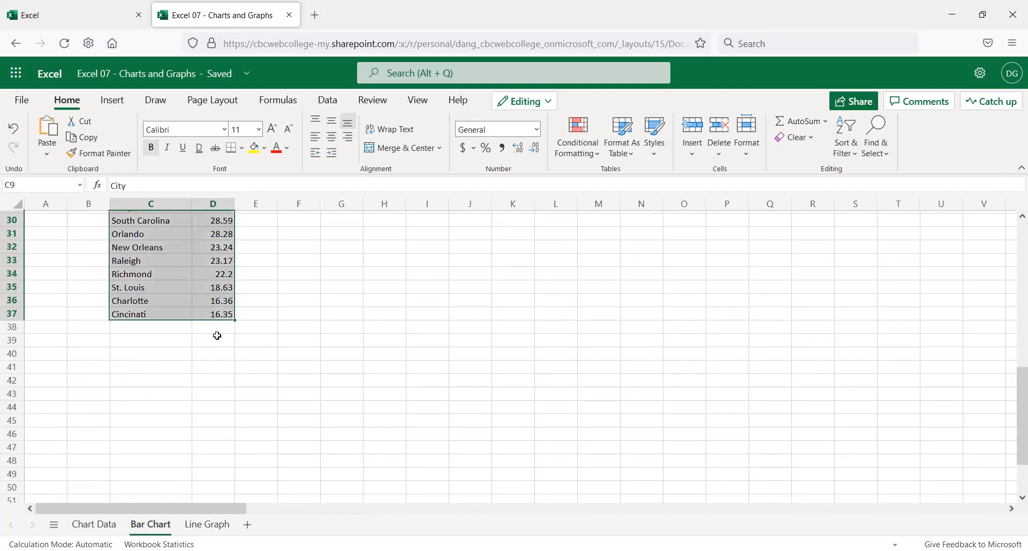
scroll(214, 300, "up", 6)
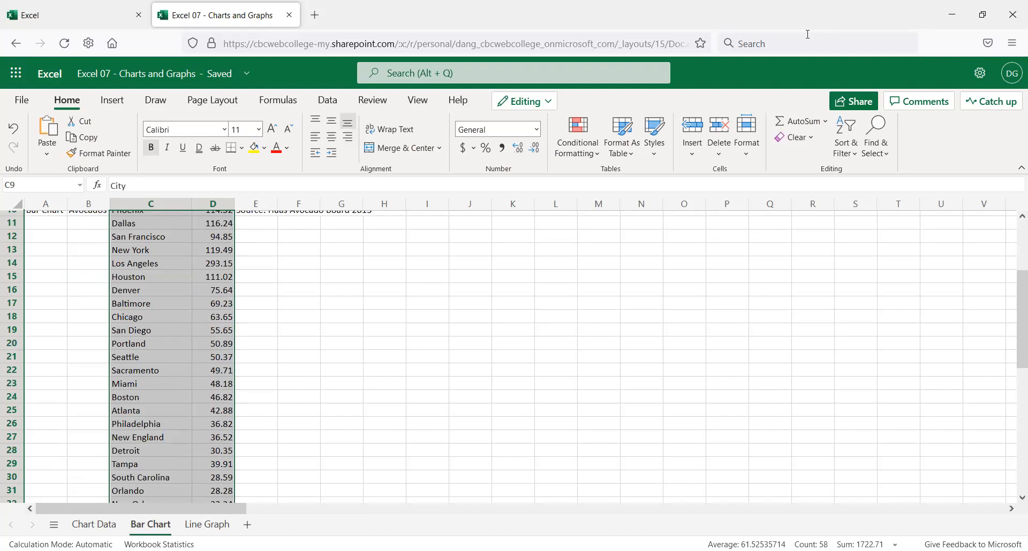
left_click(119, 102)
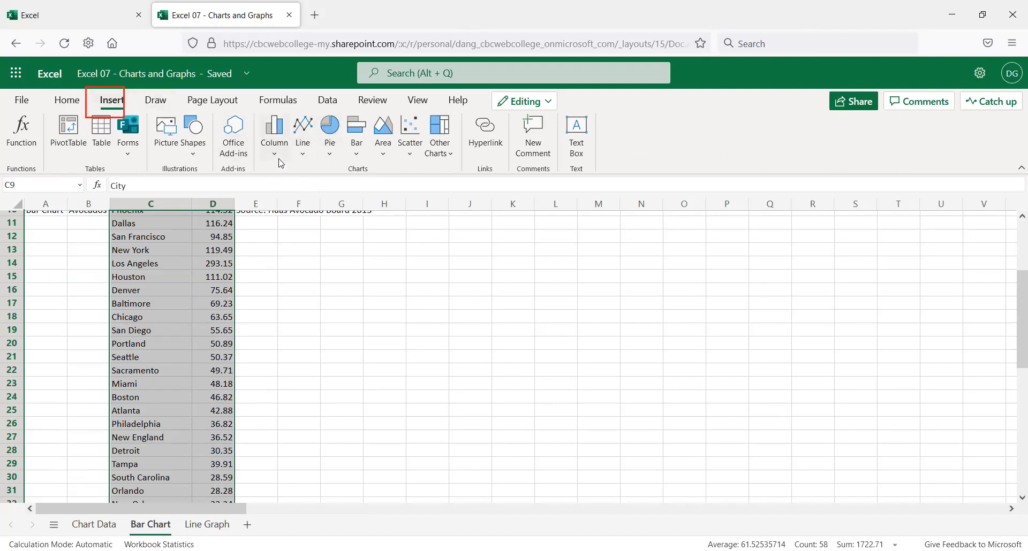
left_click(368, 277)
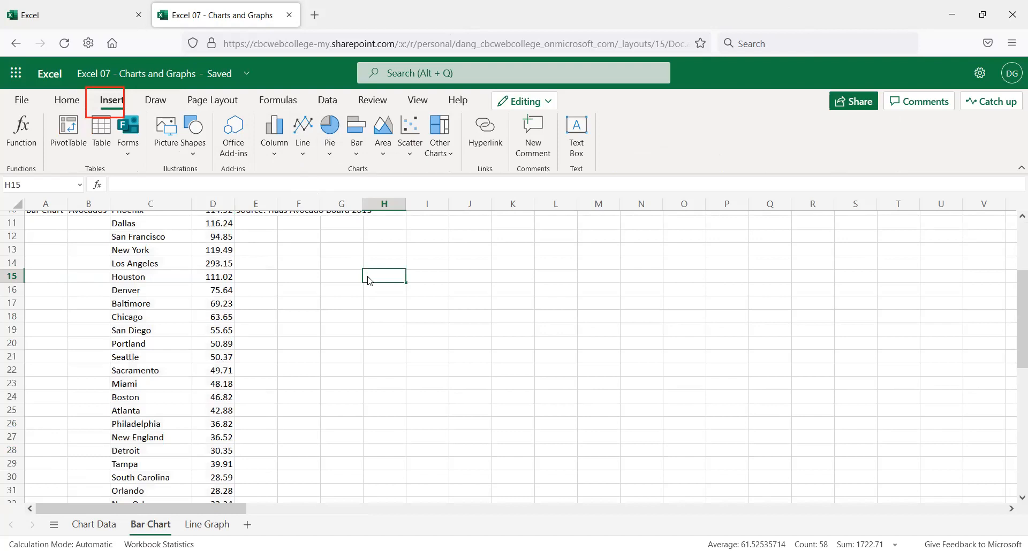
right_click(369, 279)
key("Escape")
scroll(150, 260, "up", 2)
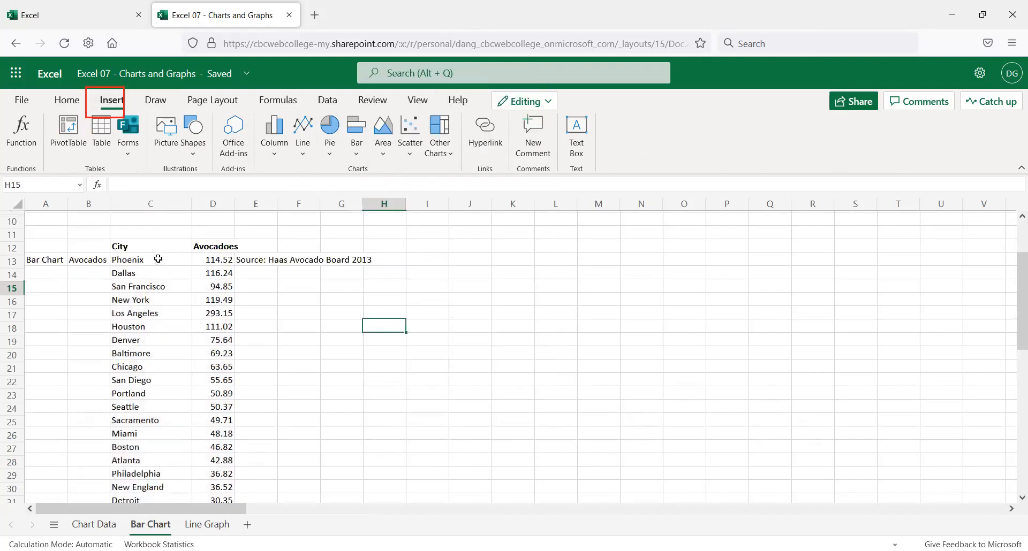
left_click_drag(142, 261, 152, 275)
scroll(184, 316, "down", 8)
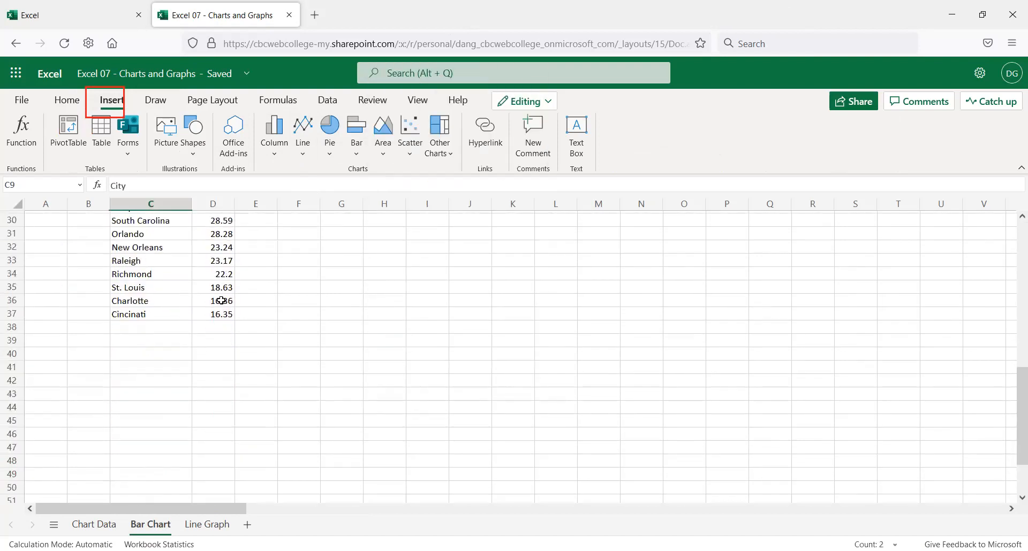
left_click(228, 310, "shift")
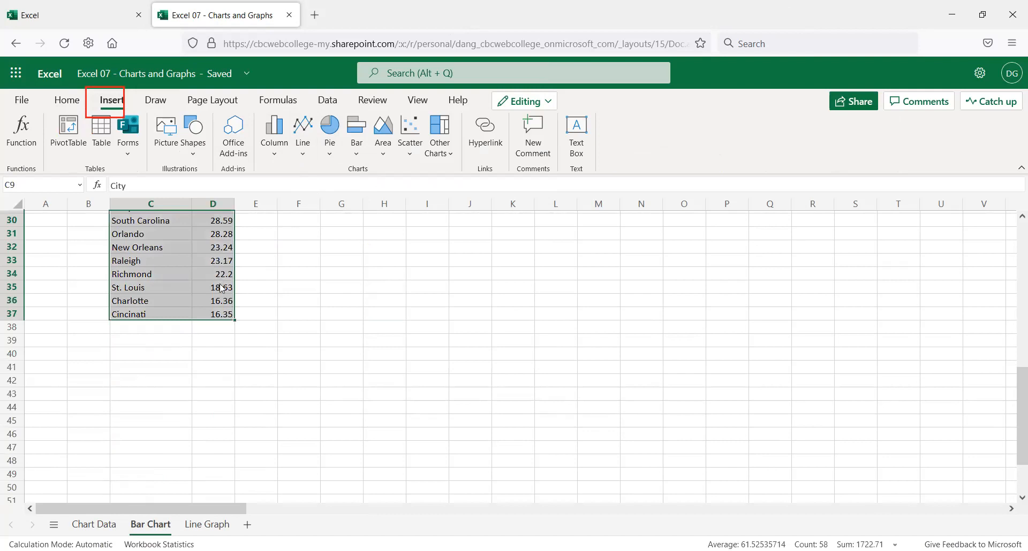
right_click(221, 288)
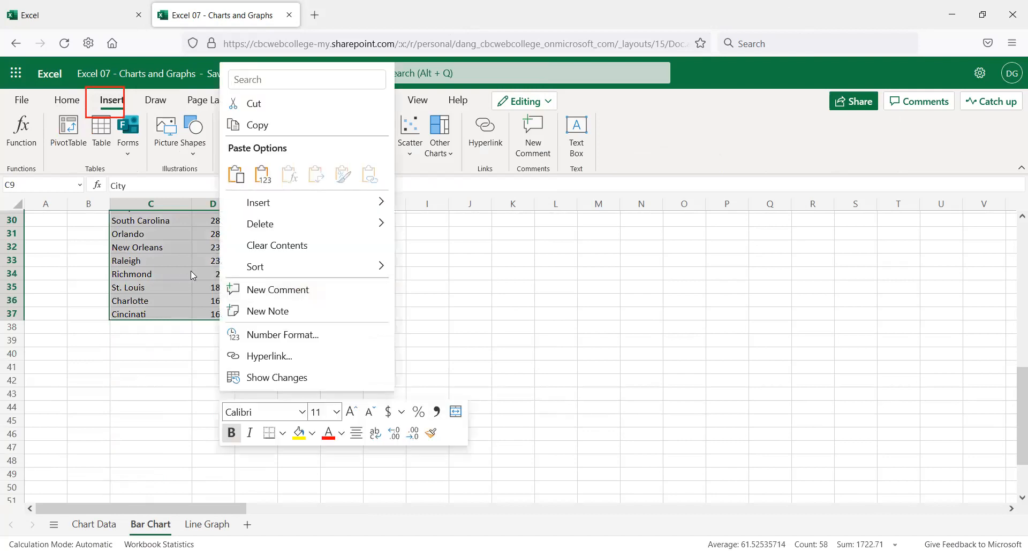
left_click(462, 286)
right_click(378, 265)
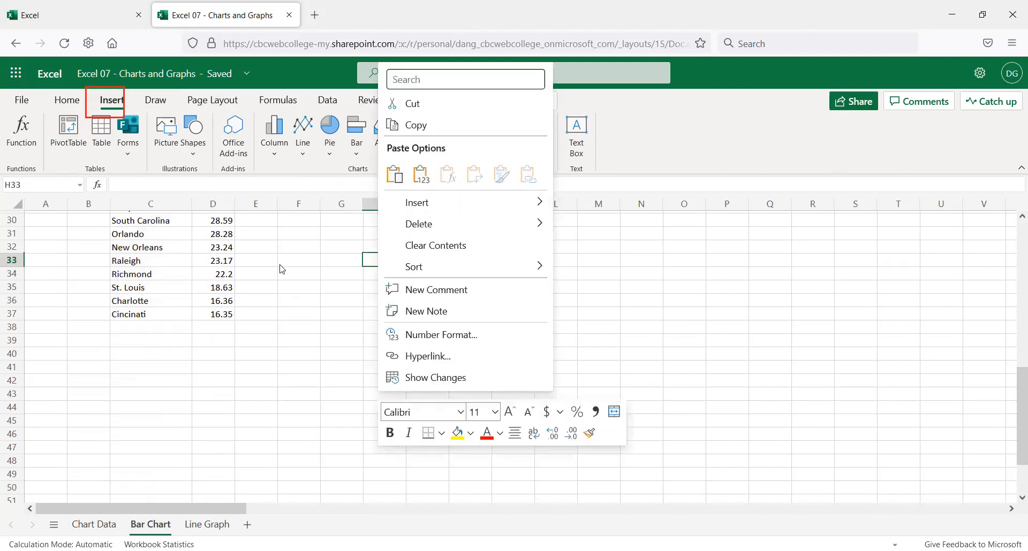
key("Escape")
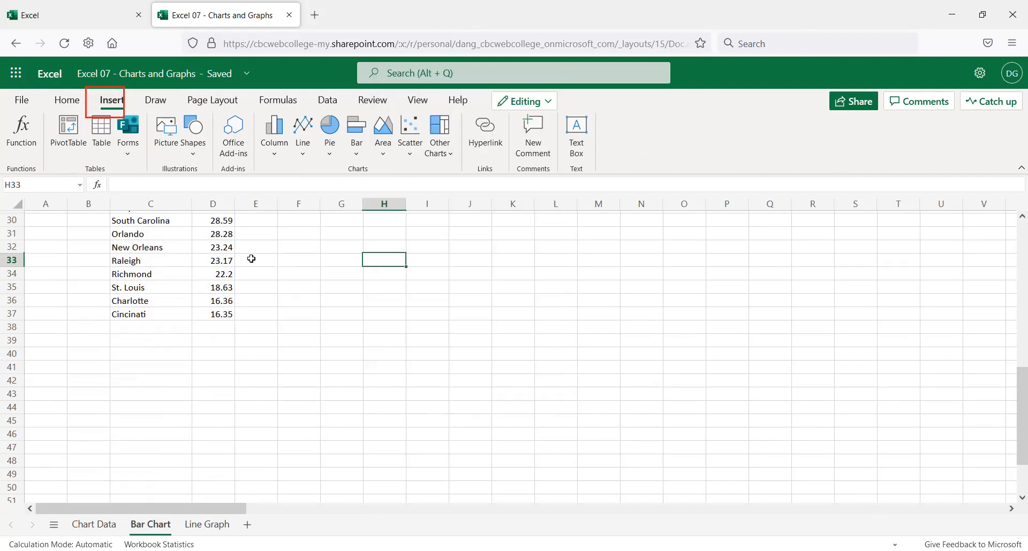
- Insert a 2-D clustered column chart from the city and avocado data in C9:D37
left_click_drag(218, 315, 126, 221)
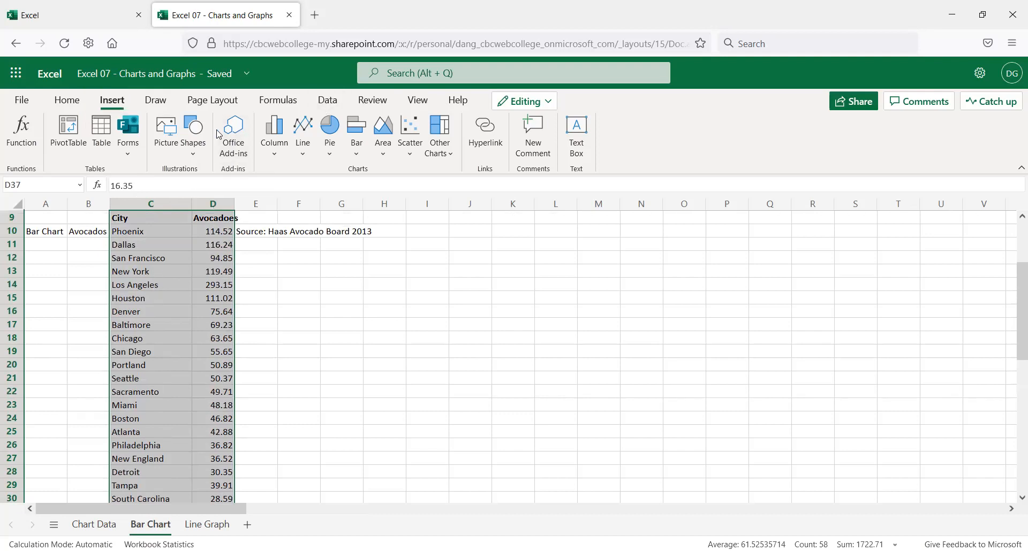
left_click(277, 156)
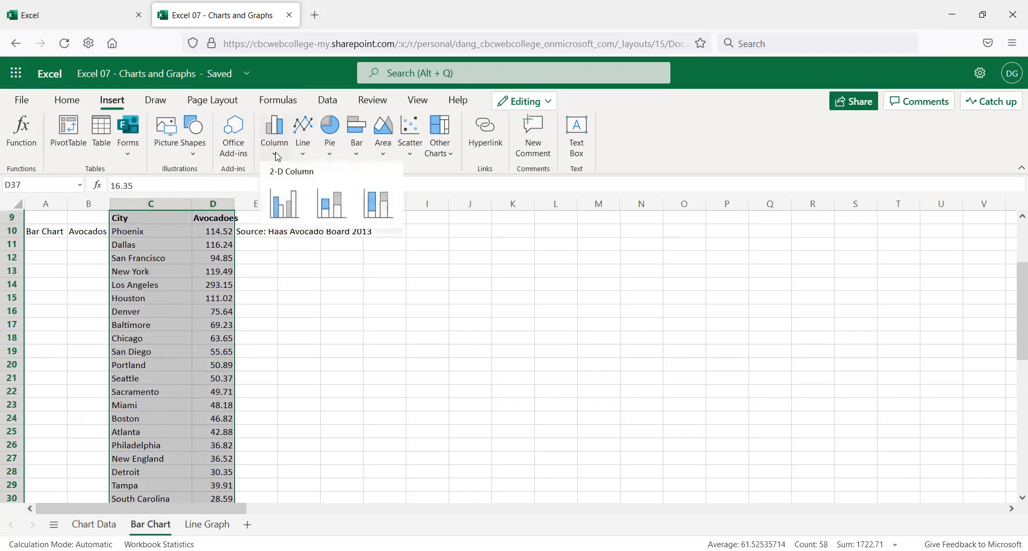
left_click(282, 202)
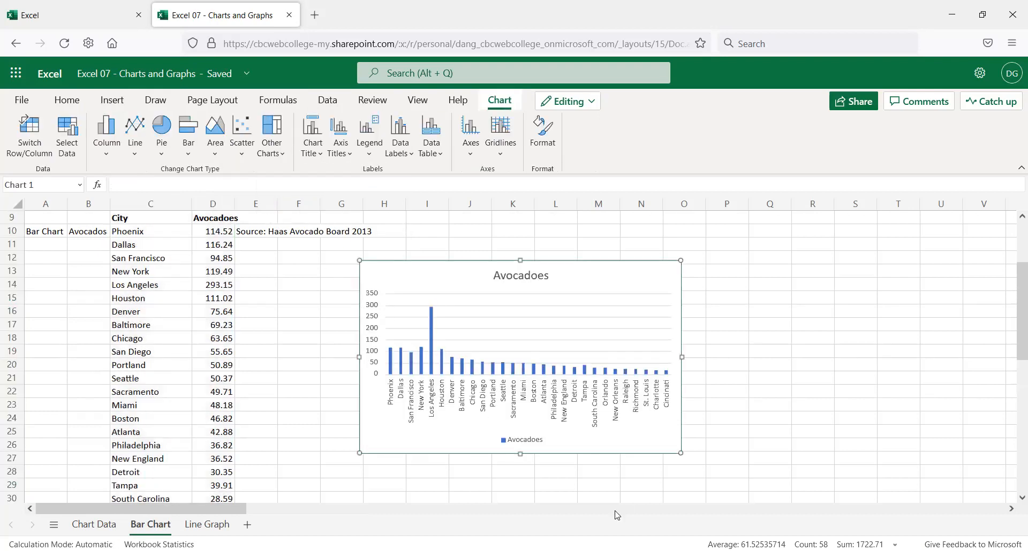
- Enlarge the avocado column chart so it reaches just past column T and down to about row 38
left_click_drag(678, 454, 760, 498)
scroll(716, 480, "down", 1)
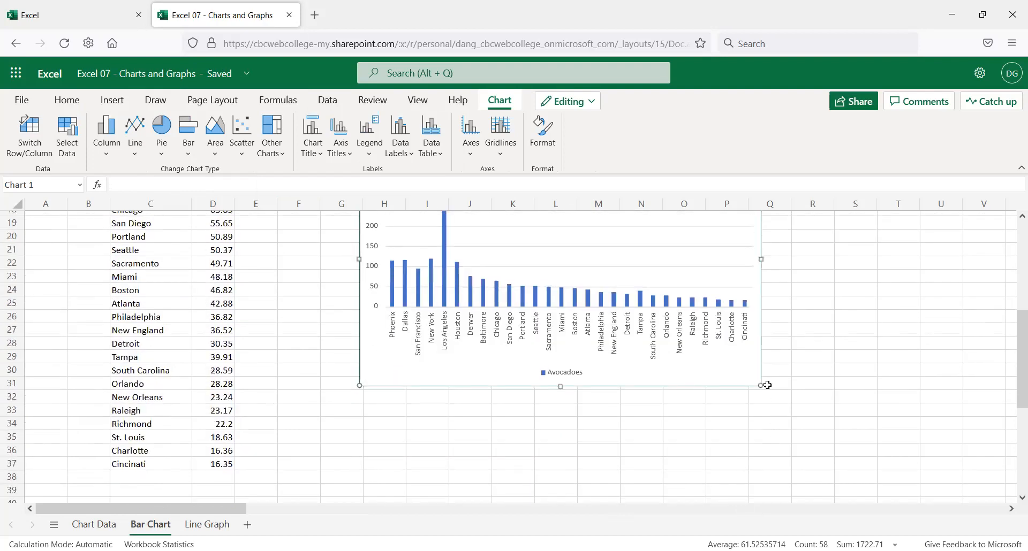
left_click_drag(760, 387, 925, 485)
scroll(777, 374, "up", 2)
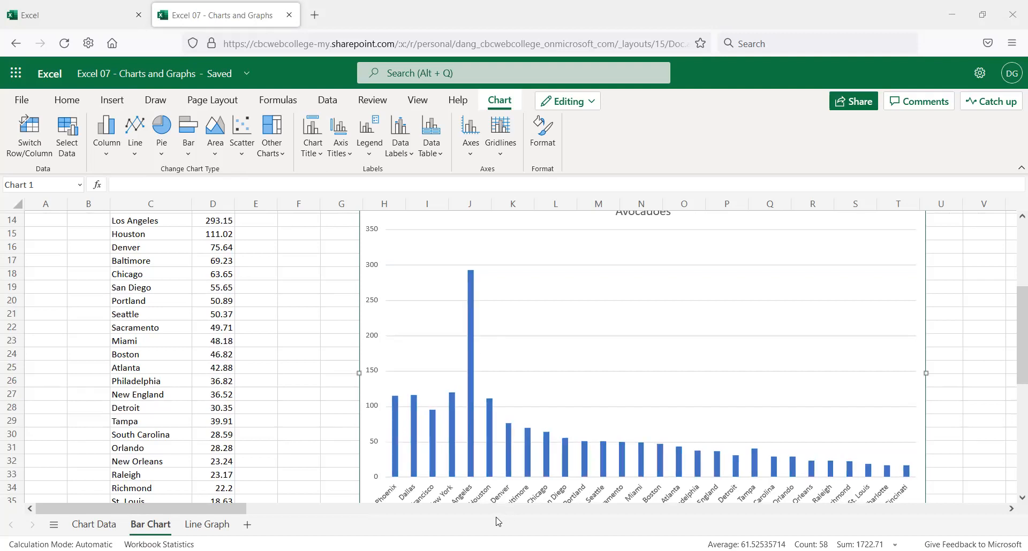
- Adjust the avocado chart's width so its right edge lies at about the end of column Q
scroll(672, 459, "down", 2)
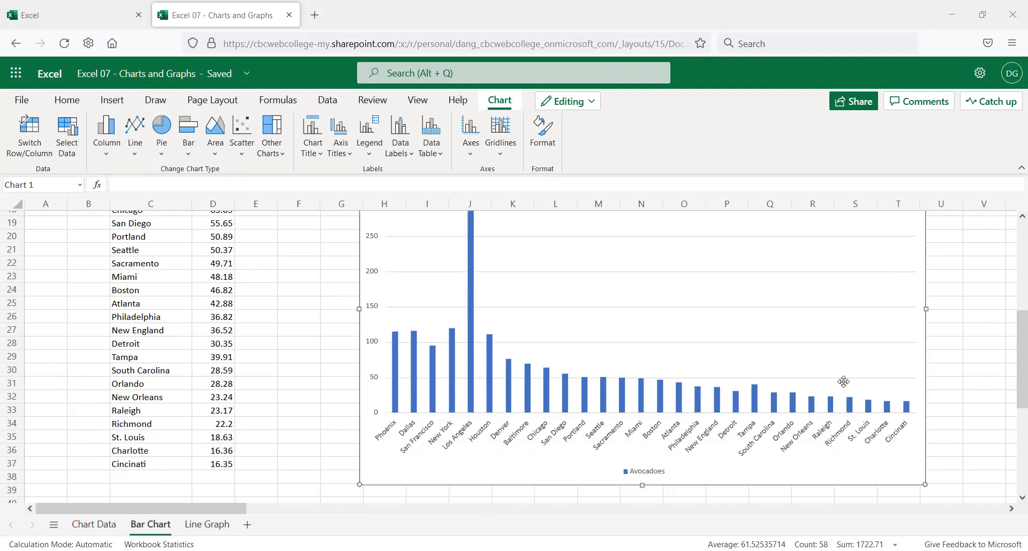
scroll(583, 402, "up", 2)
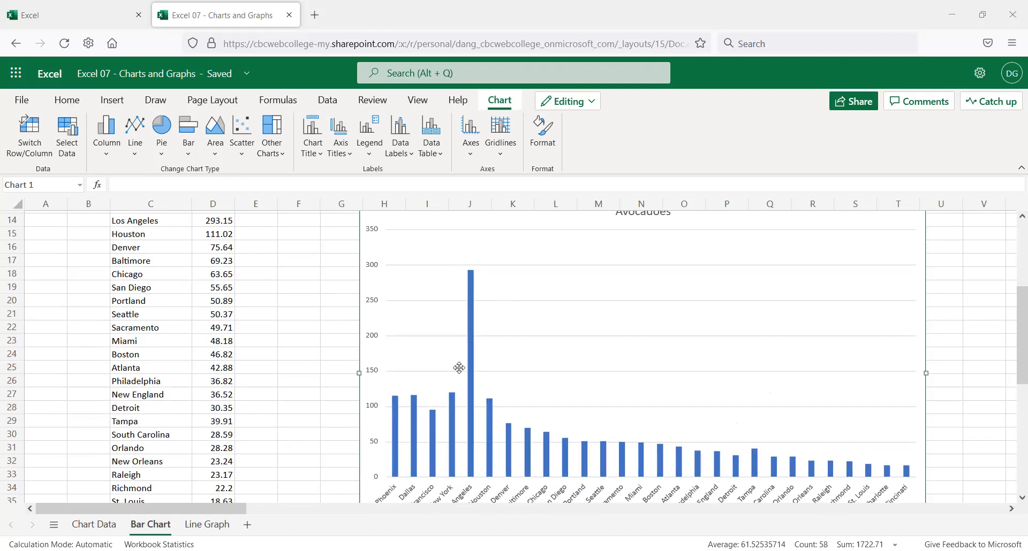
scroll(490, 411, "down", 1)
scroll(490, 412, "down", 2)
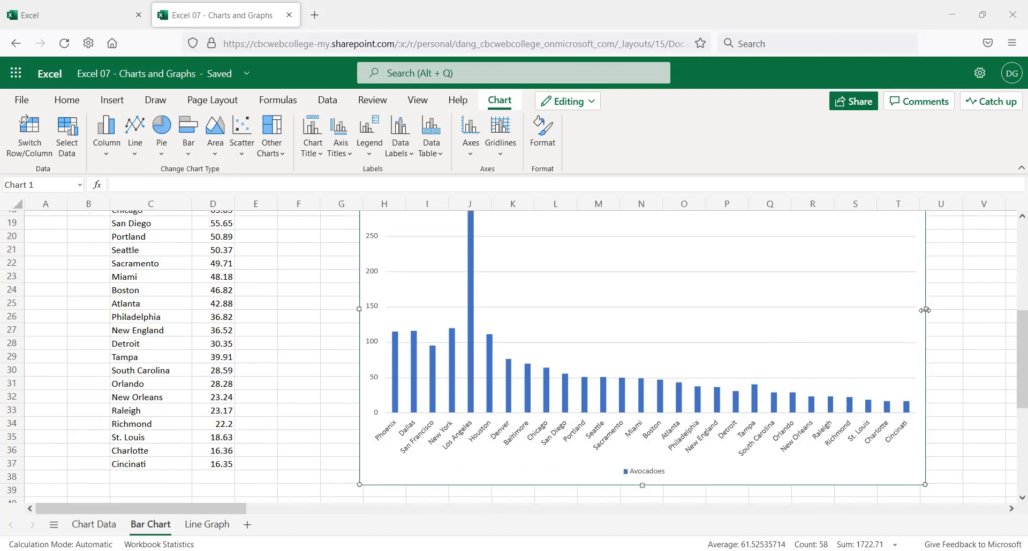
left_click_drag(807, 312, 716, 311)
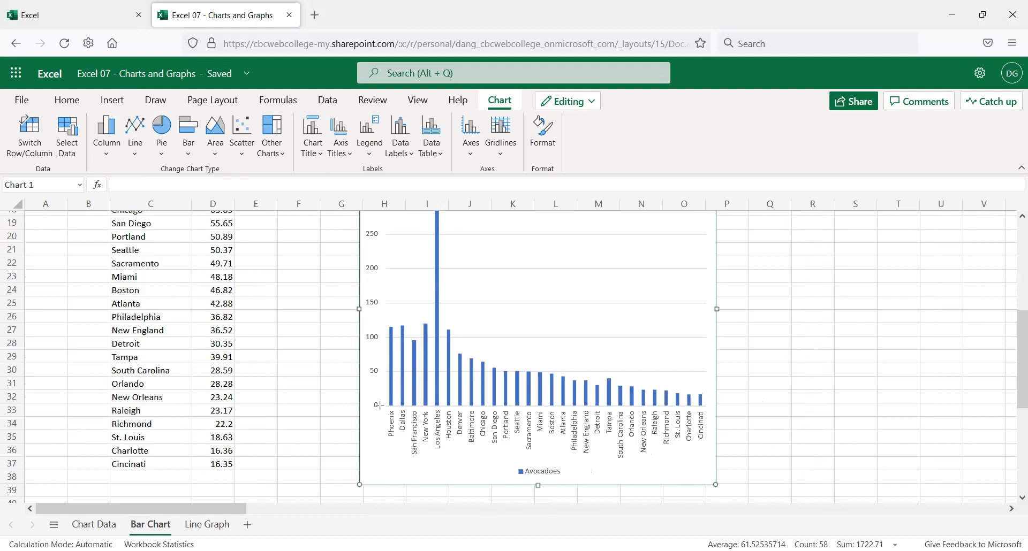
left_click_drag(377, 405, 727, 472)
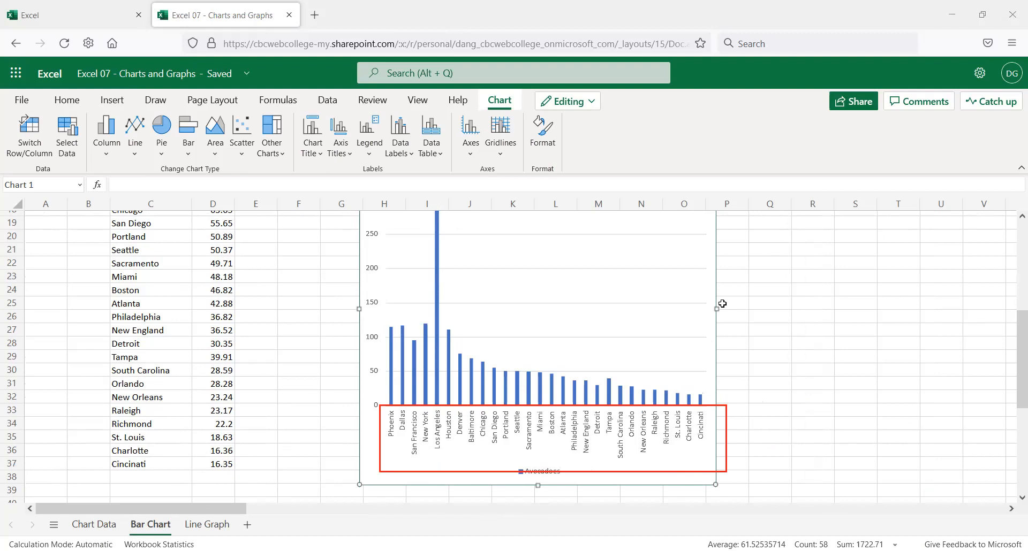
left_click_drag(717, 311, 793, 316)
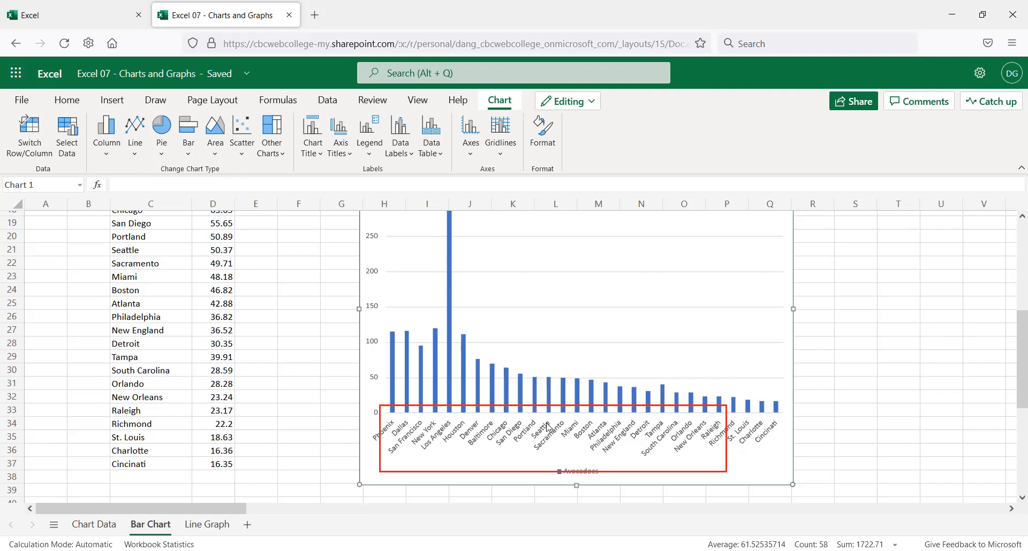
key("Delete")
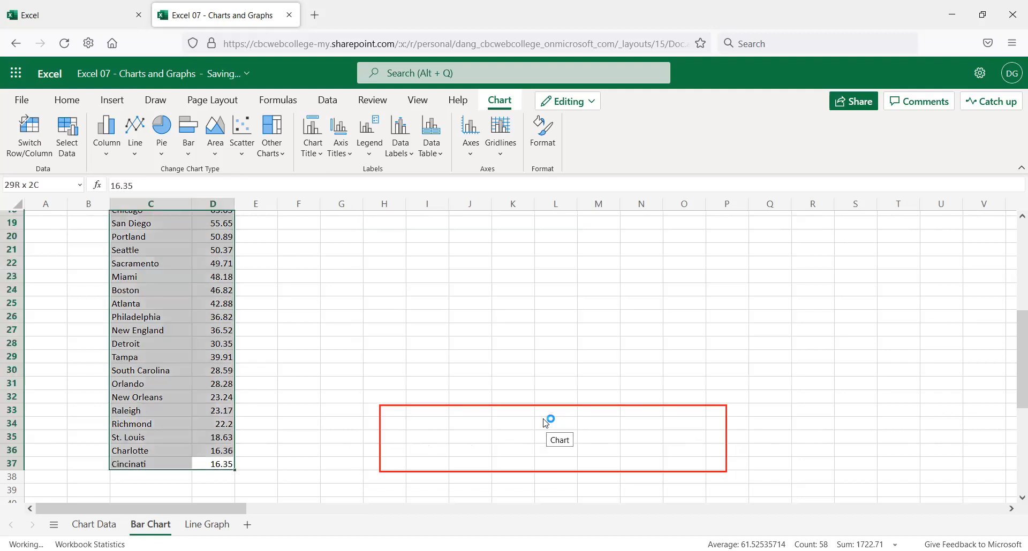
left_click(472, 327)
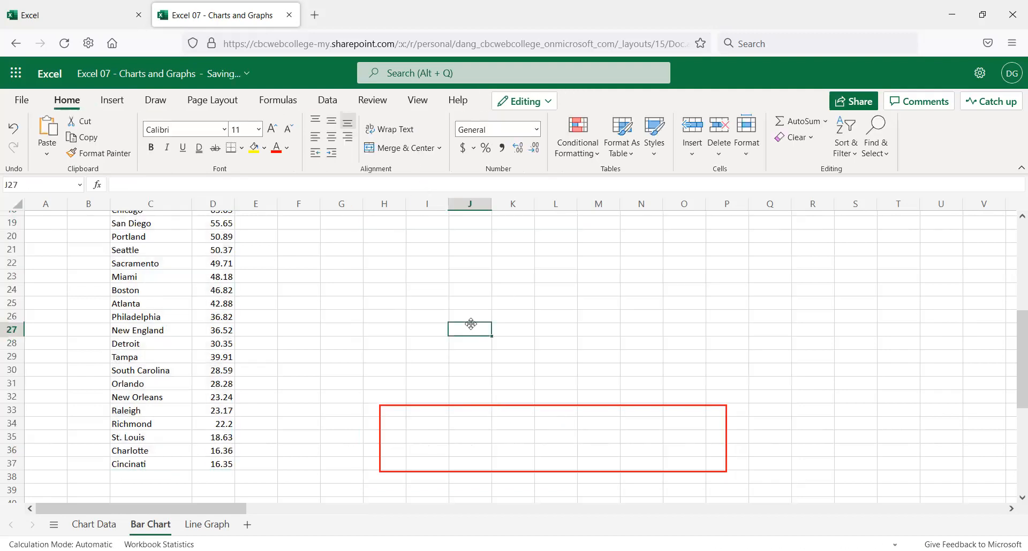
key("ctrl+z")
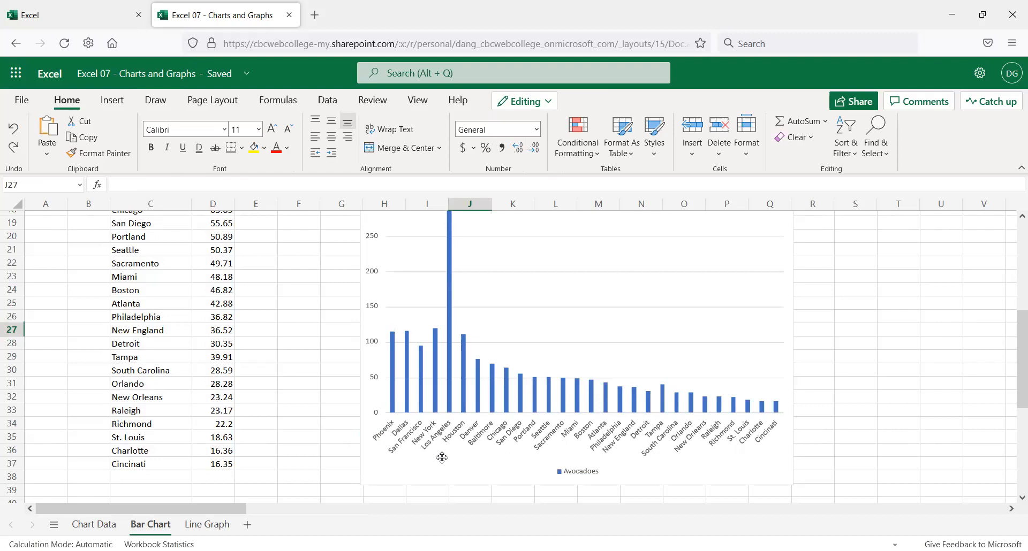
- Move the avocado chart so its upper-left corner sits at about cell I10
scroll(512, 487, "up", 2)
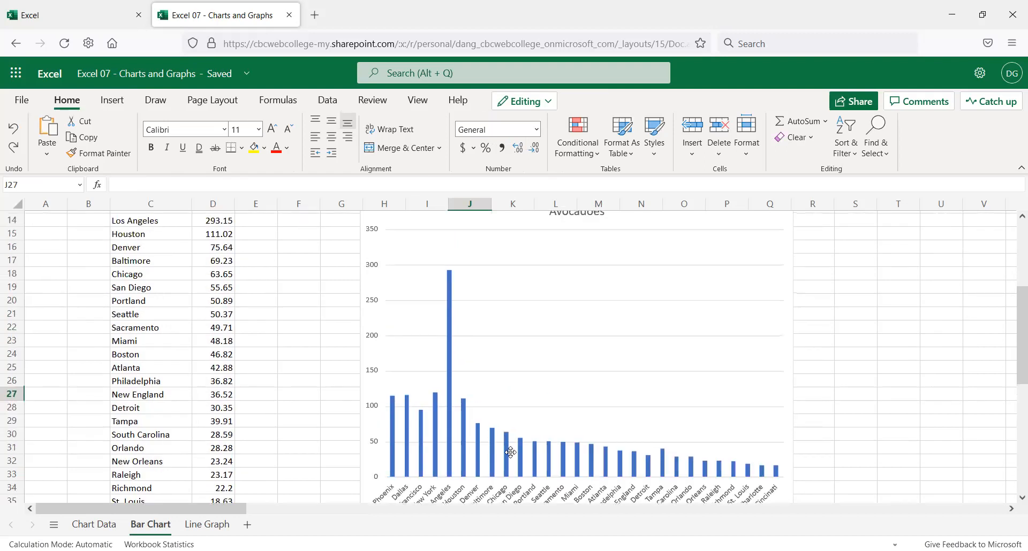
scroll(501, 489, "up", 2)
left_click_drag(427, 264, 472, 290)
scroll(403, 273, "up", 2)
scroll(447, 319, "up", 1)
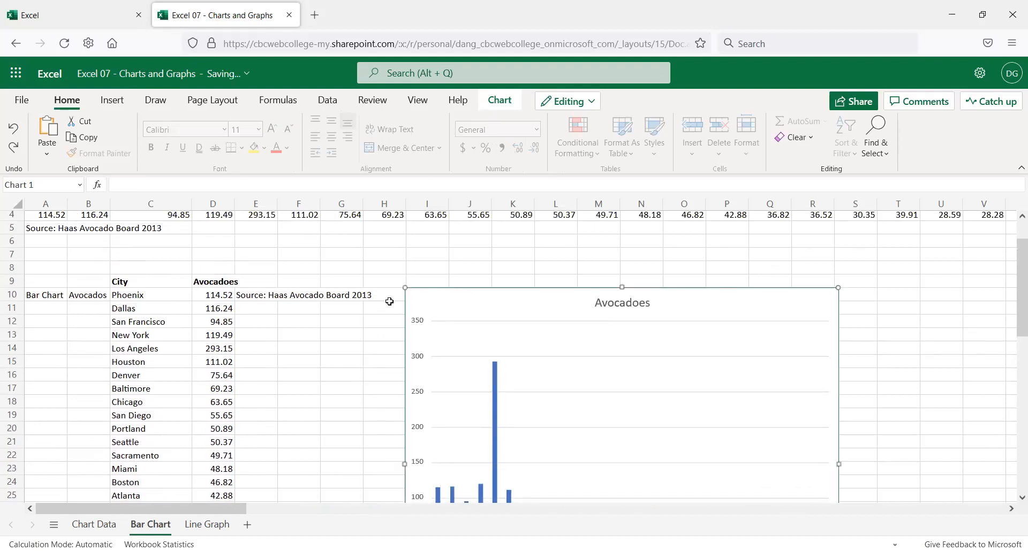
scroll(651, 459, "down", 4)
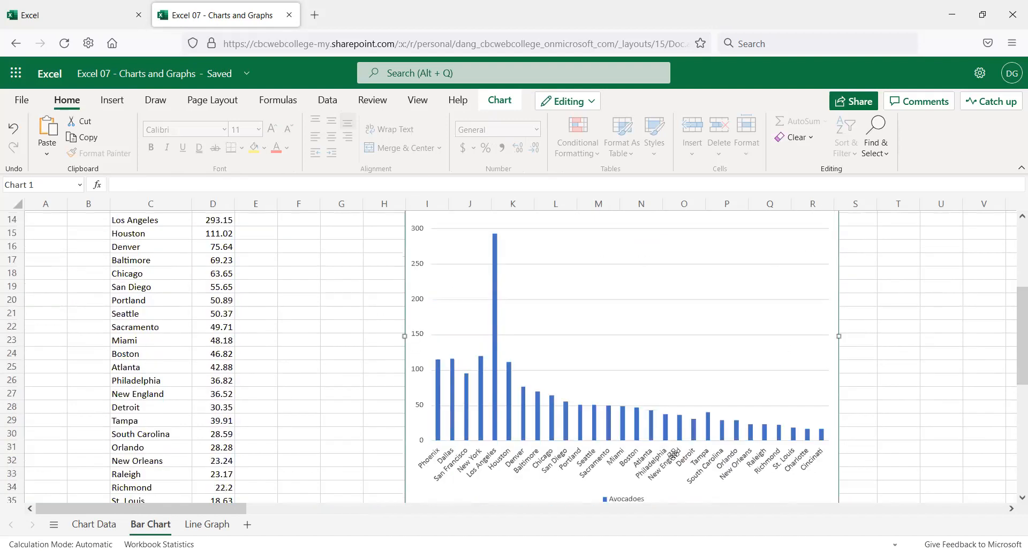
scroll(814, 463, "down", 2)
scroll(812, 467, "up", 2)
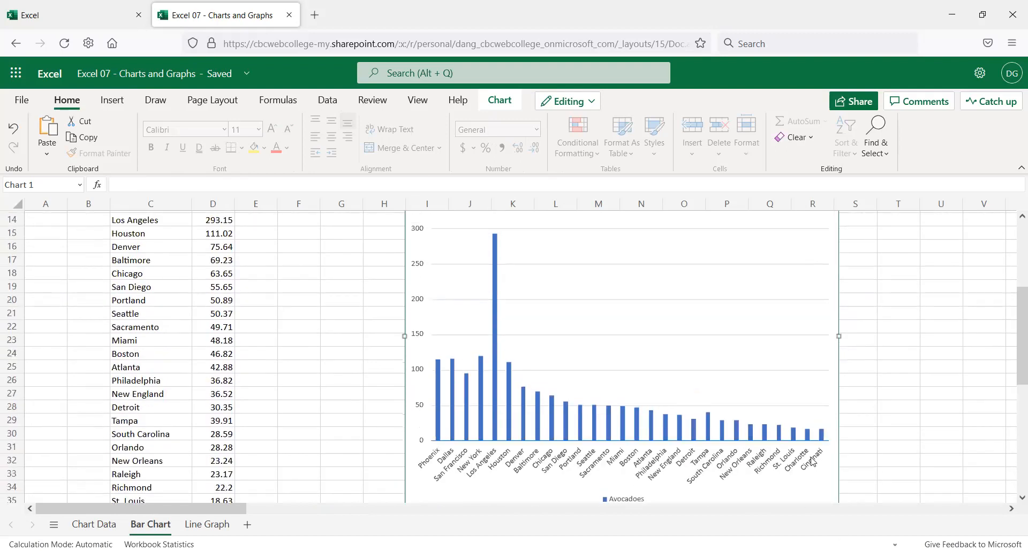
scroll(745, 461, "up", 2)
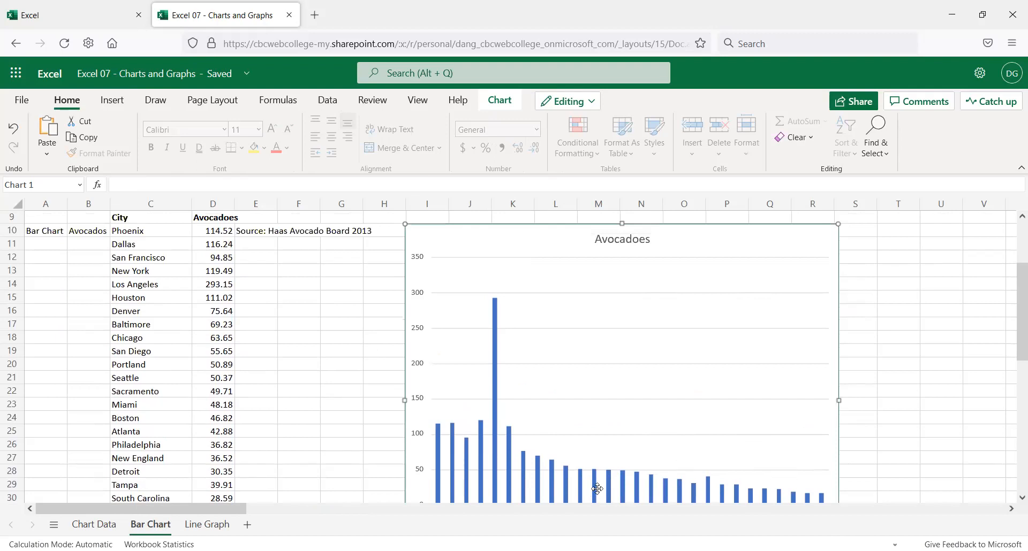
scroll(597, 488, "down", 2)
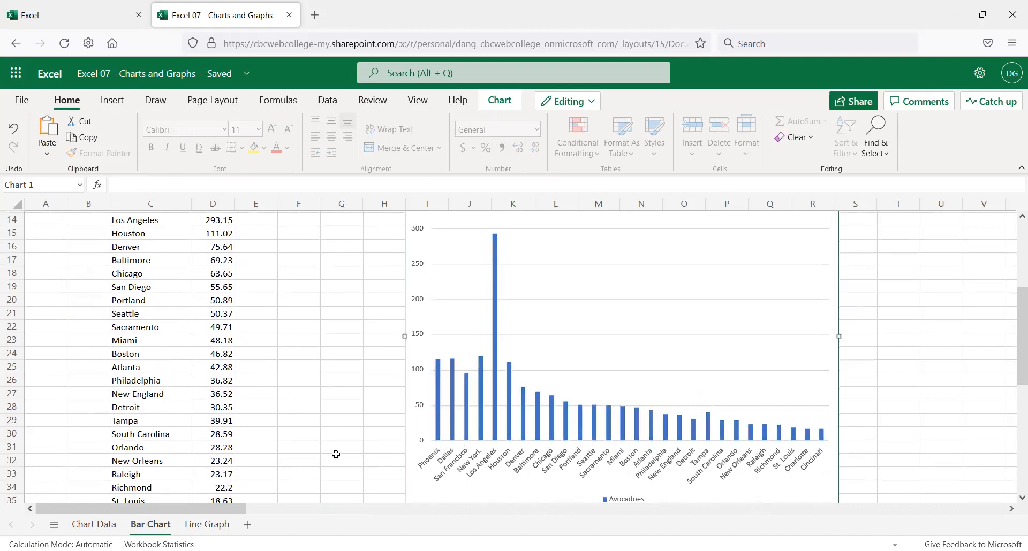
scroll(336, 455, "up", 4)
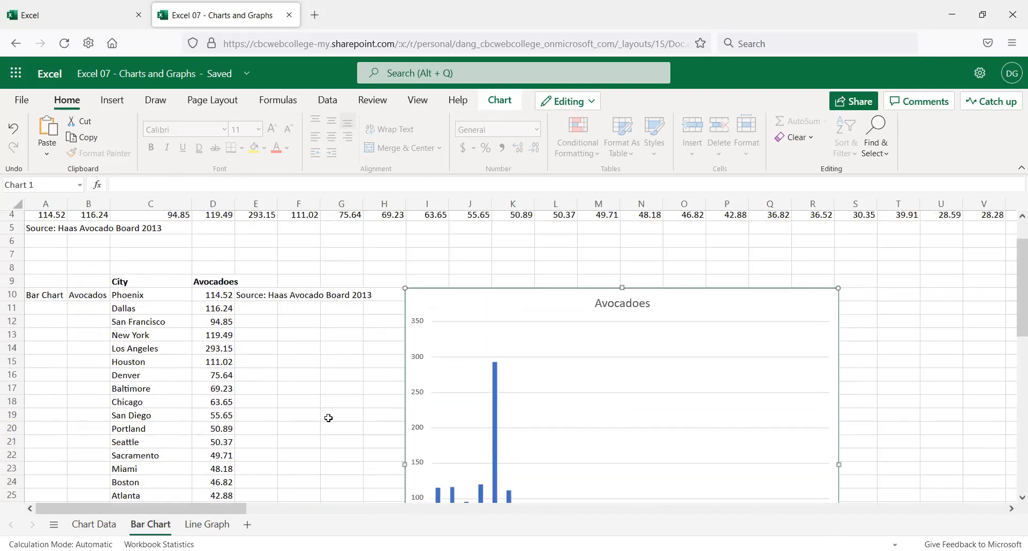
- Sort the city and avocado data in C9:D36 by City in ascending order, with the first row as headers
left_click(143, 296)
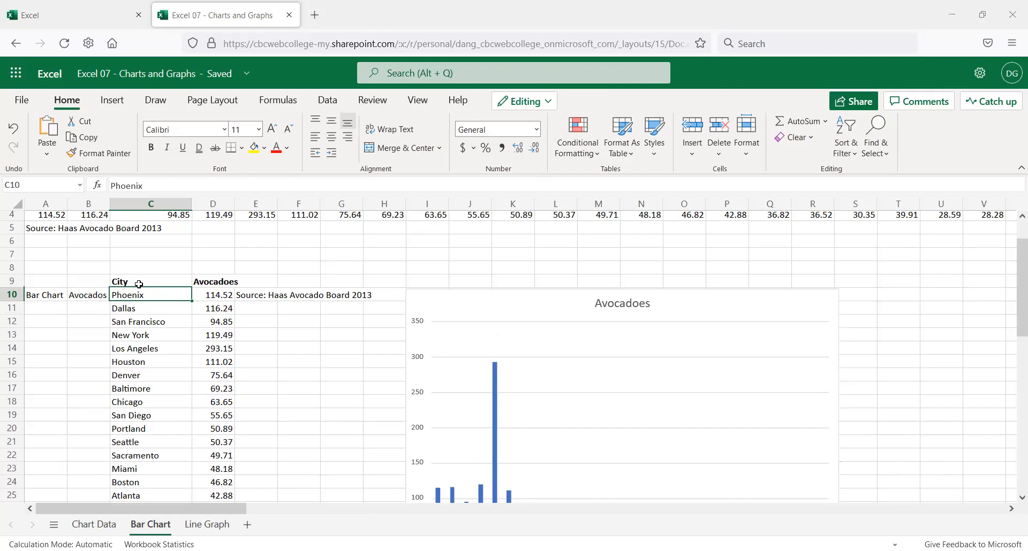
left_click_drag(139, 283, 171, 453)
scroll(169, 451, "up", 3)
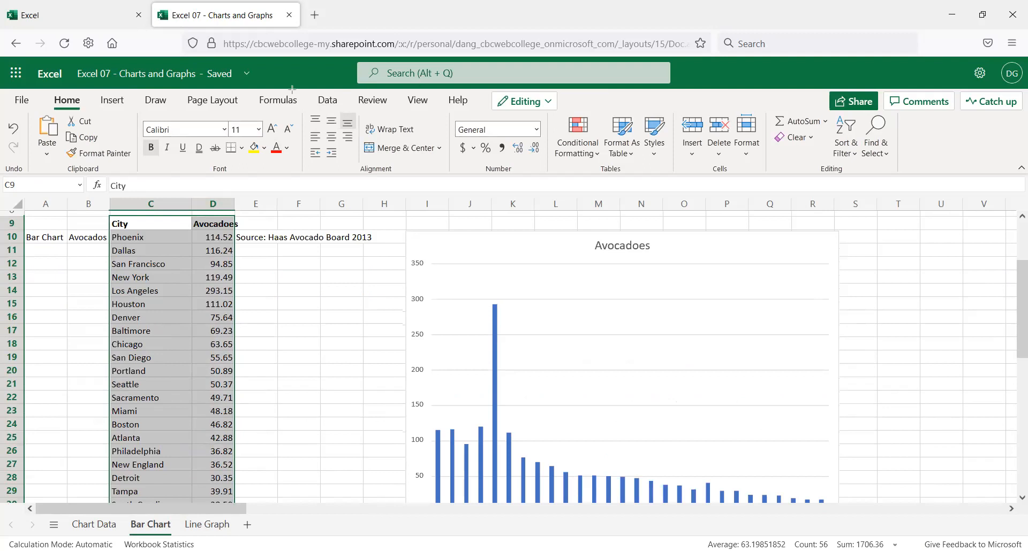
left_click(332, 104)
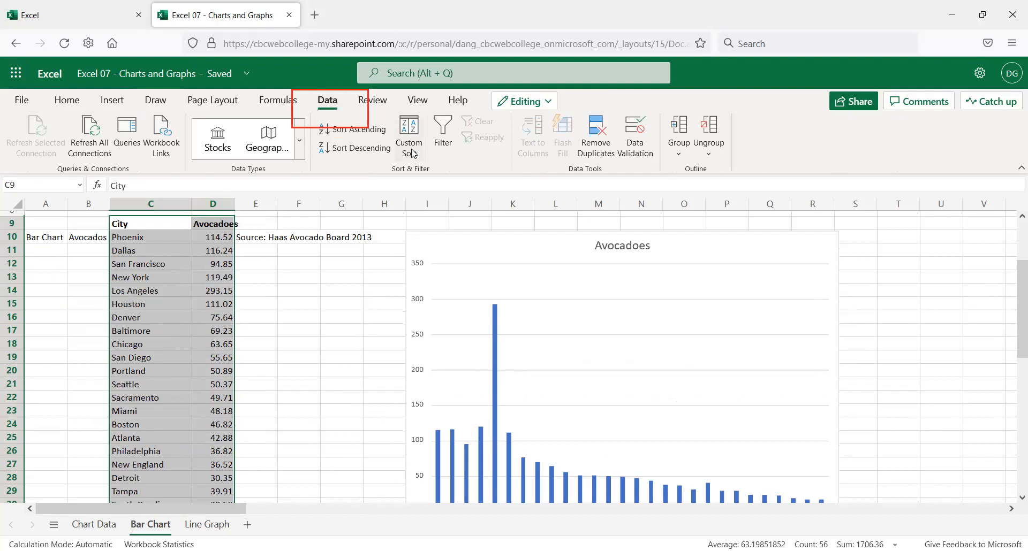
left_click(415, 134)
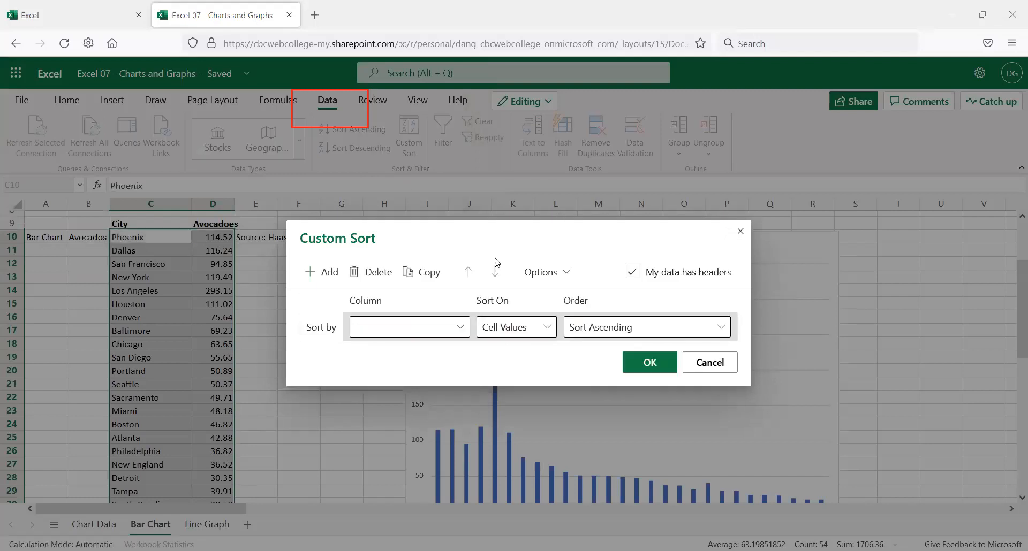
left_click(462, 329)
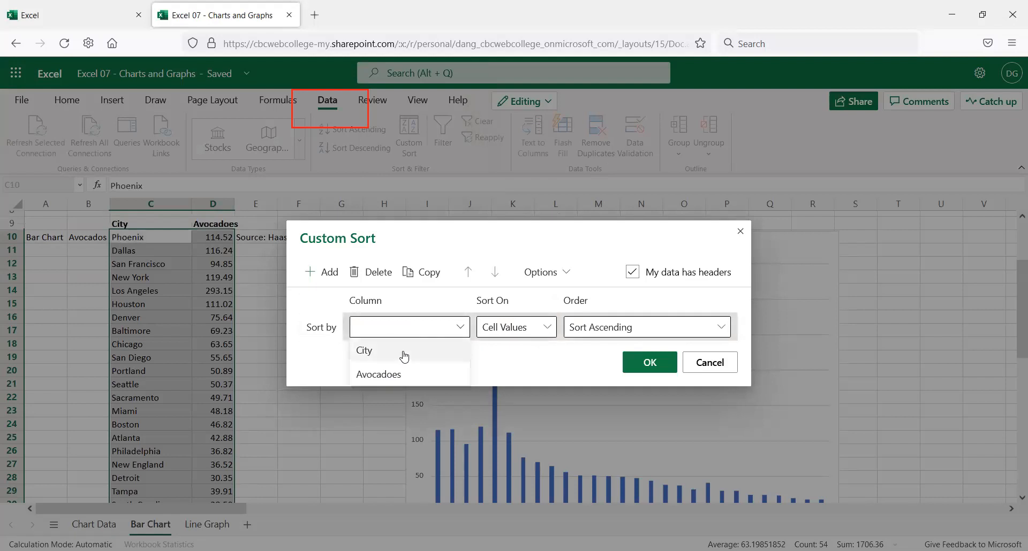
left_click(403, 356)
left_click(652, 362)
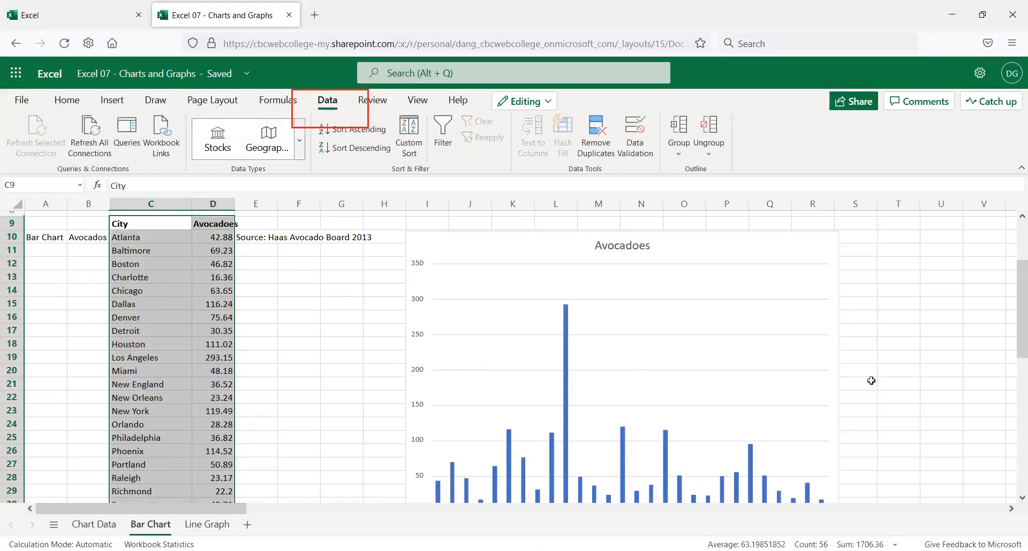
- Check the order of the cities in the table against the labels on the chart's horizontal axis
scroll(694, 339, "down", 2)
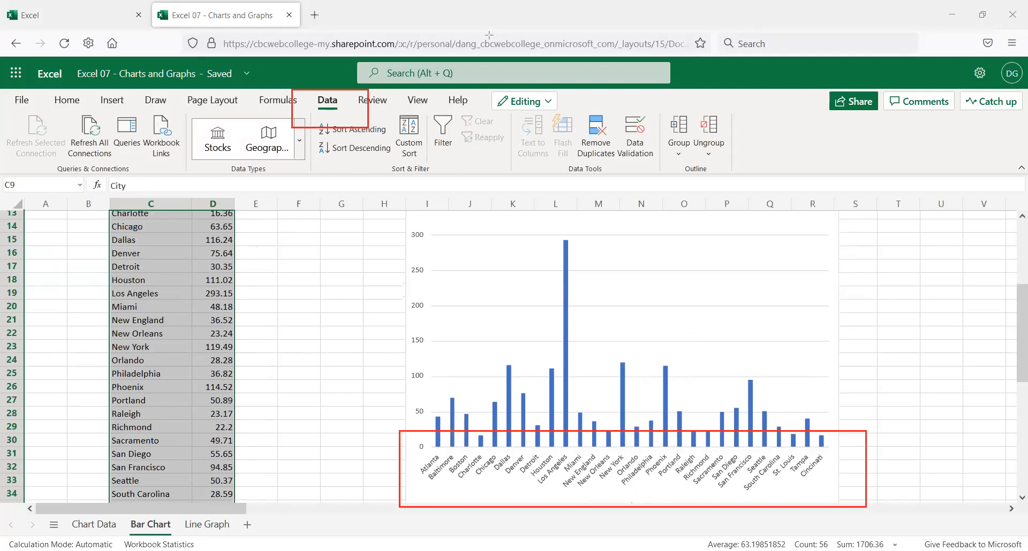
left_click(284, 252)
scroll(203, 278, "up", 2)
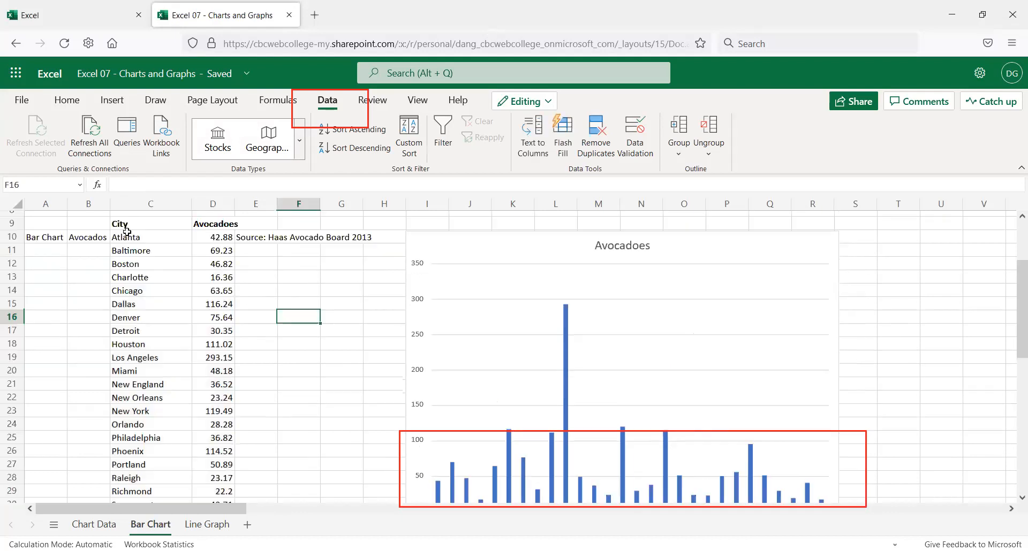
left_click(99, 236)
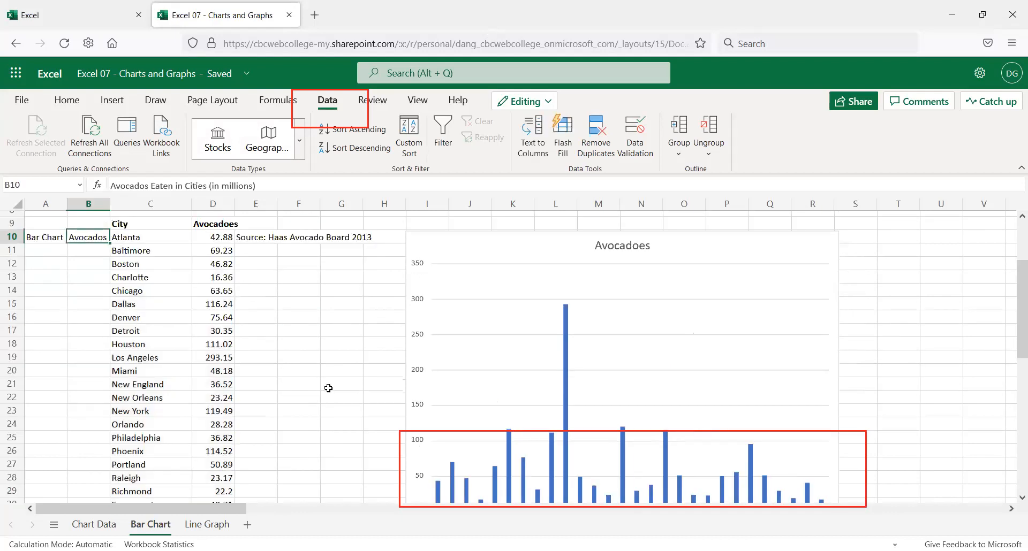
scroll(326, 388, "down", 2)
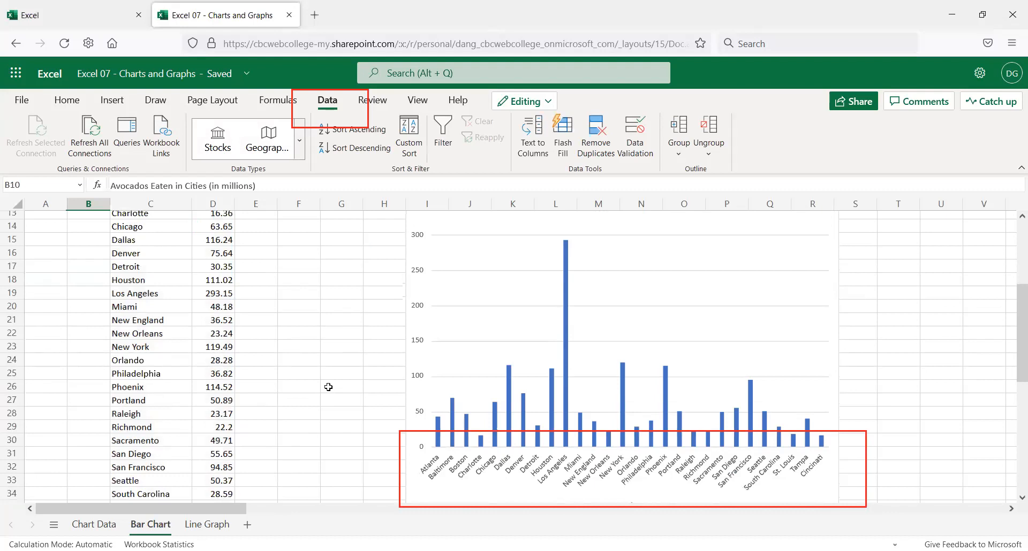
scroll(328, 387, "up", 2)
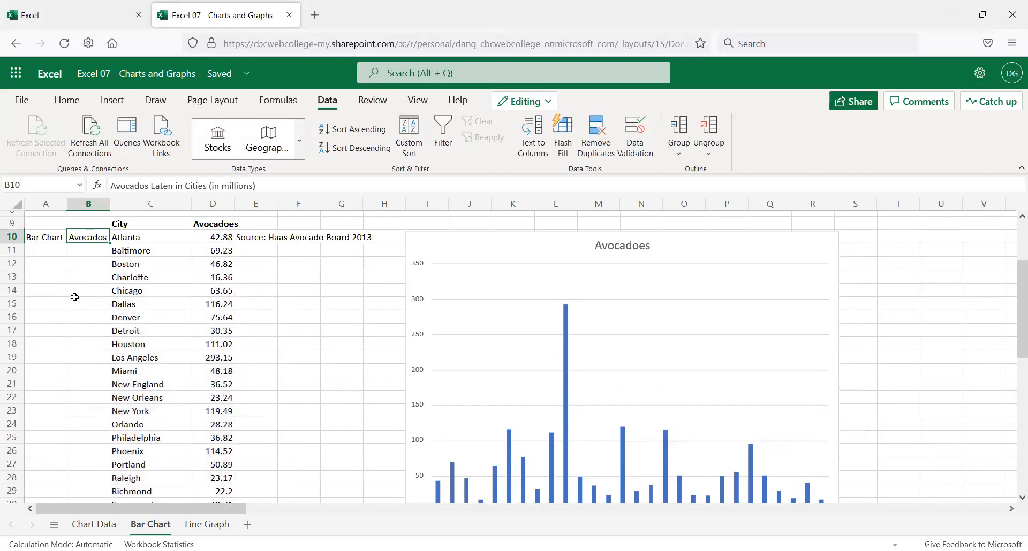
- Sort the city and avocado data in C9:D37 by Avocadoes in ascending order
left_click_drag(126, 228, 214, 403)
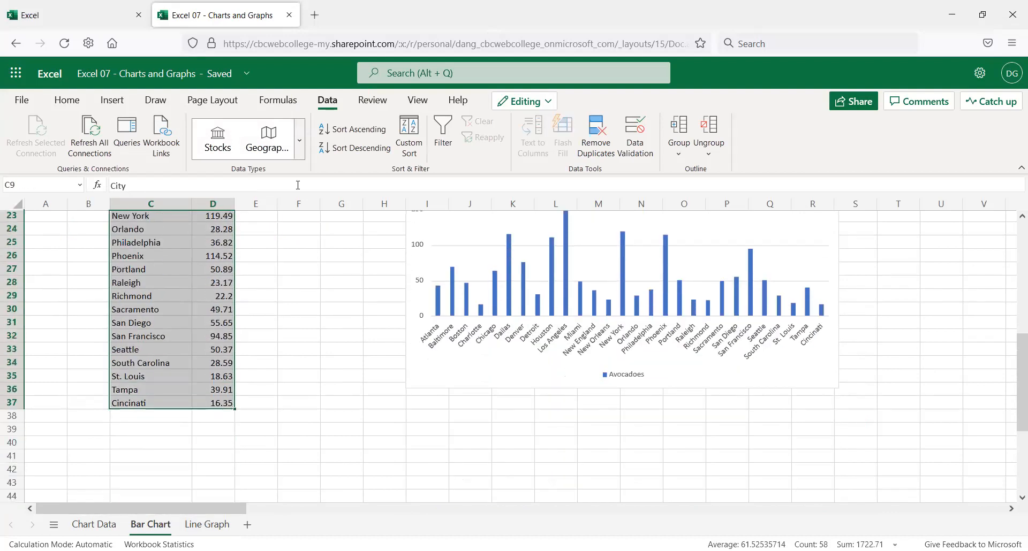
left_click(417, 151)
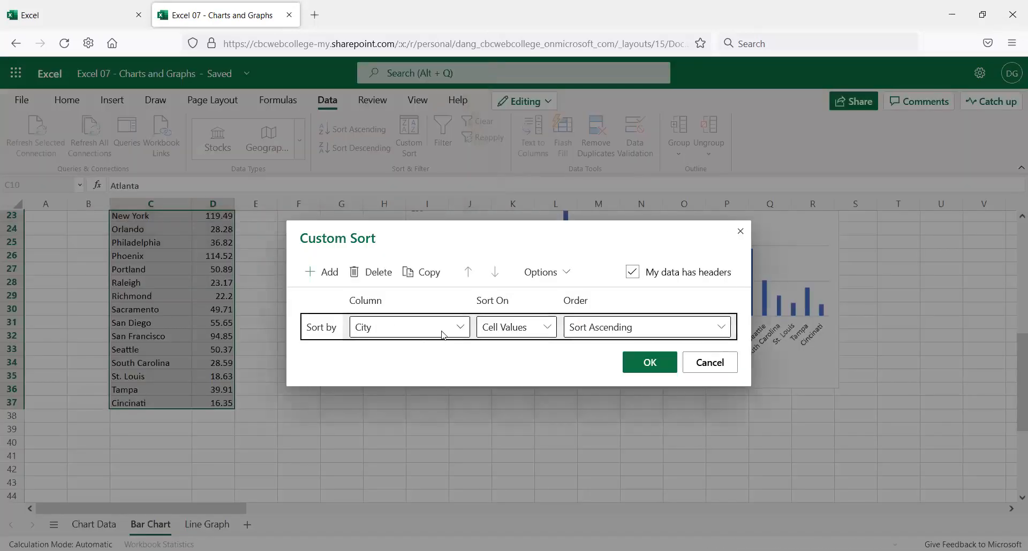
left_click(460, 332)
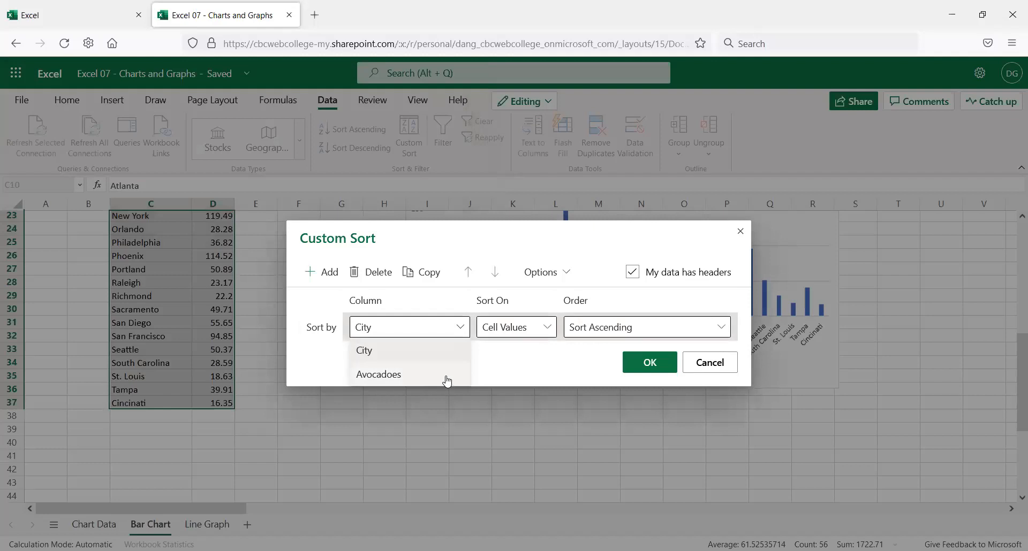
left_click(447, 378)
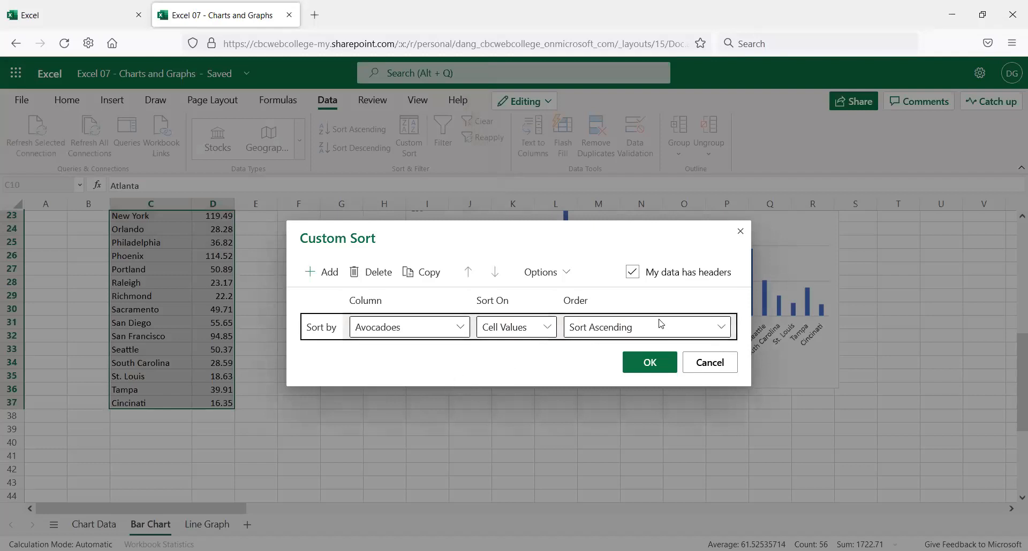
left_click(655, 364)
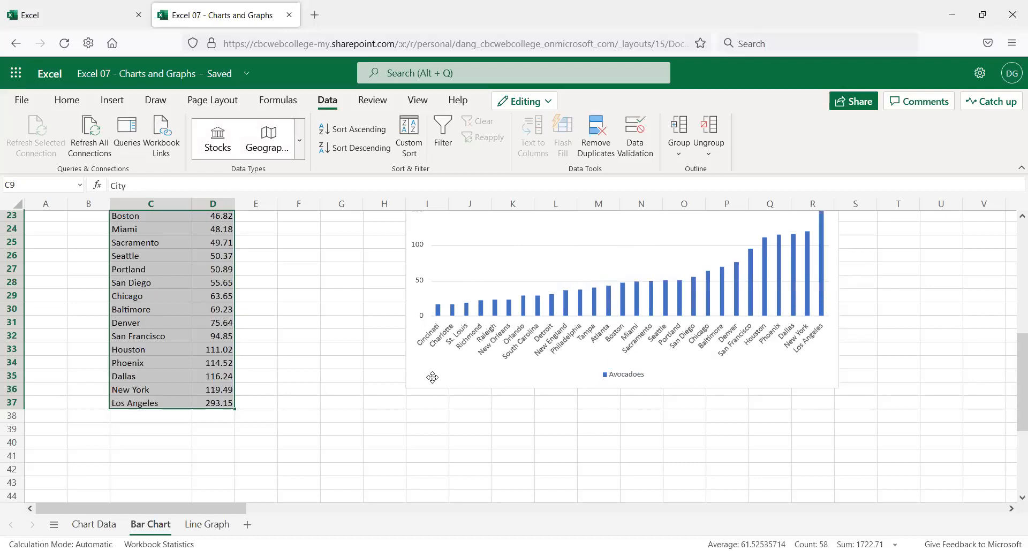
scroll(433, 377, "up", 3)
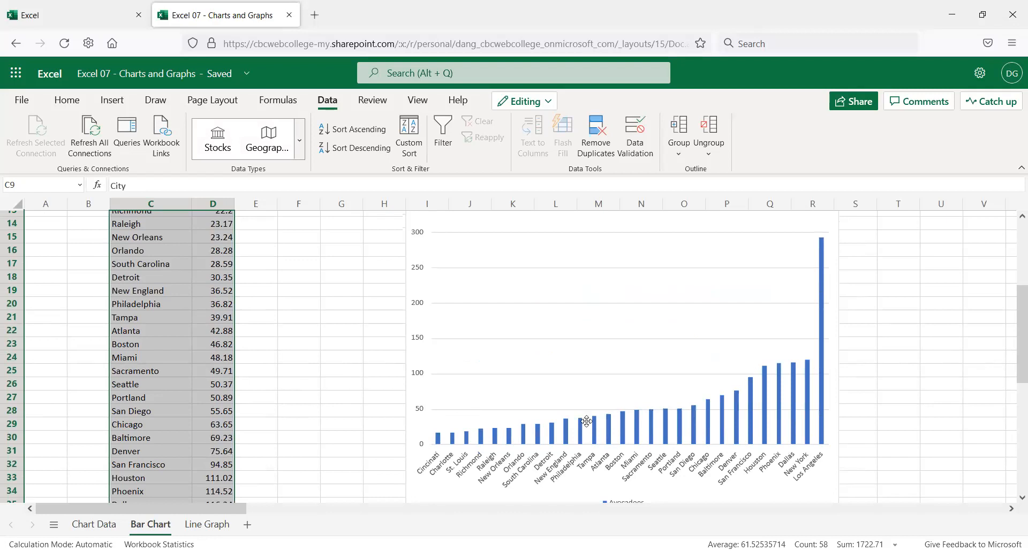
left_click(293, 261)
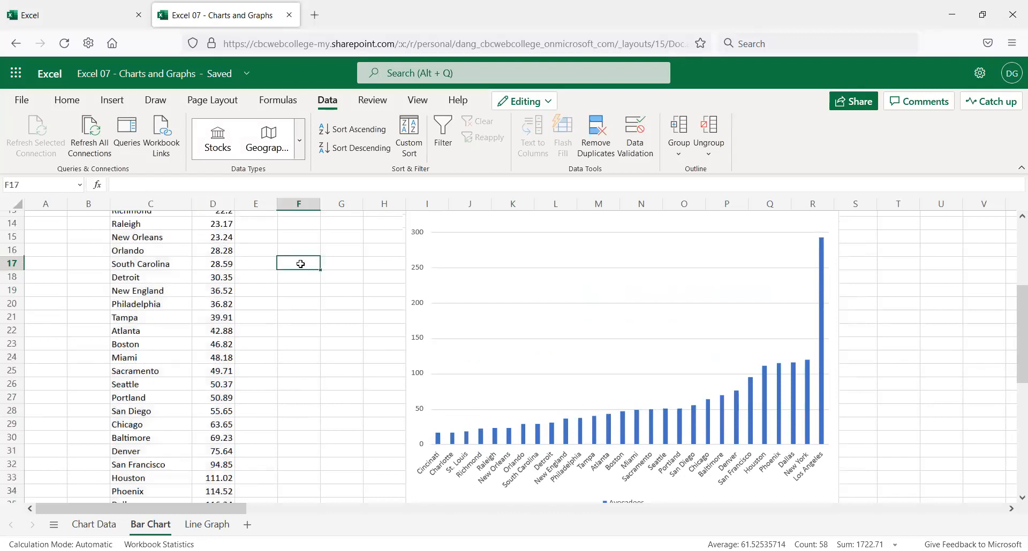
scroll(383, 348, "up", 2)
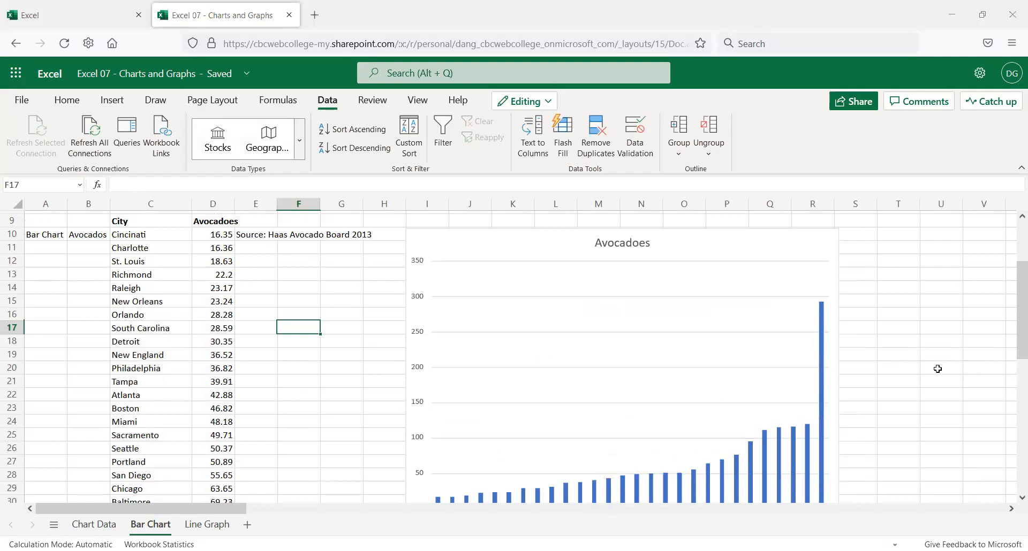
scroll(920, 353, "down", 2)
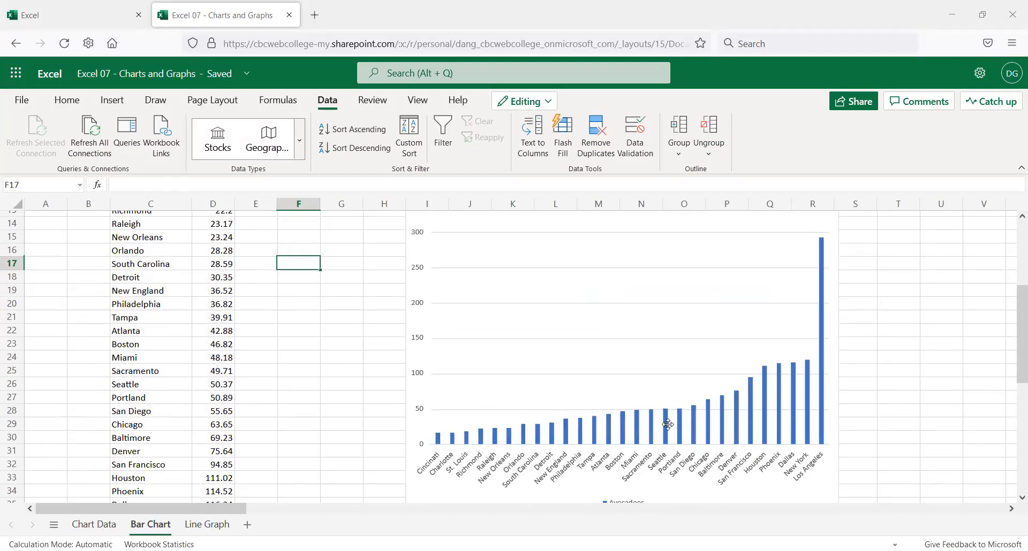
scroll(549, 364, "up", 2)
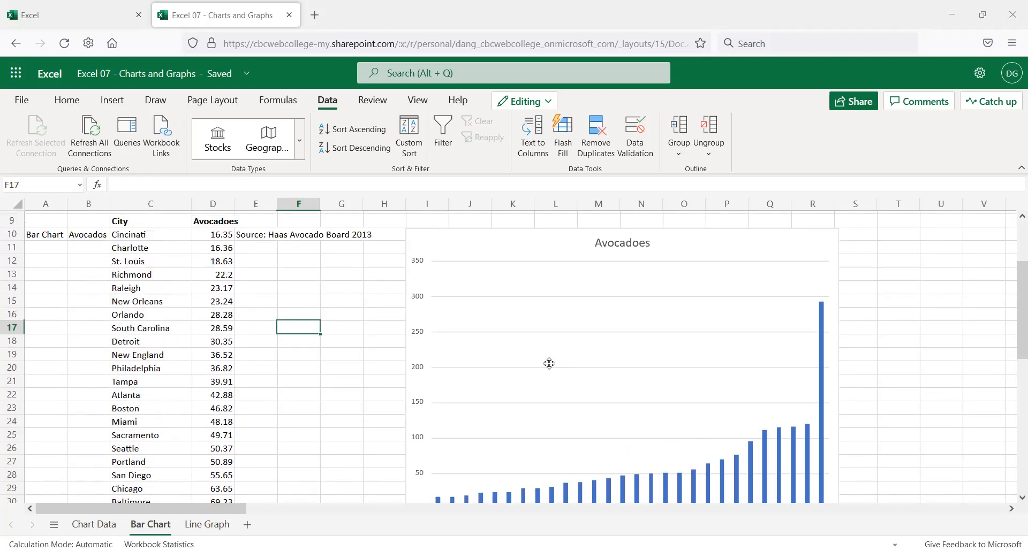
- Try the 2-D clustered bar type on the avocado chart and undo the change
left_click(619, 383)
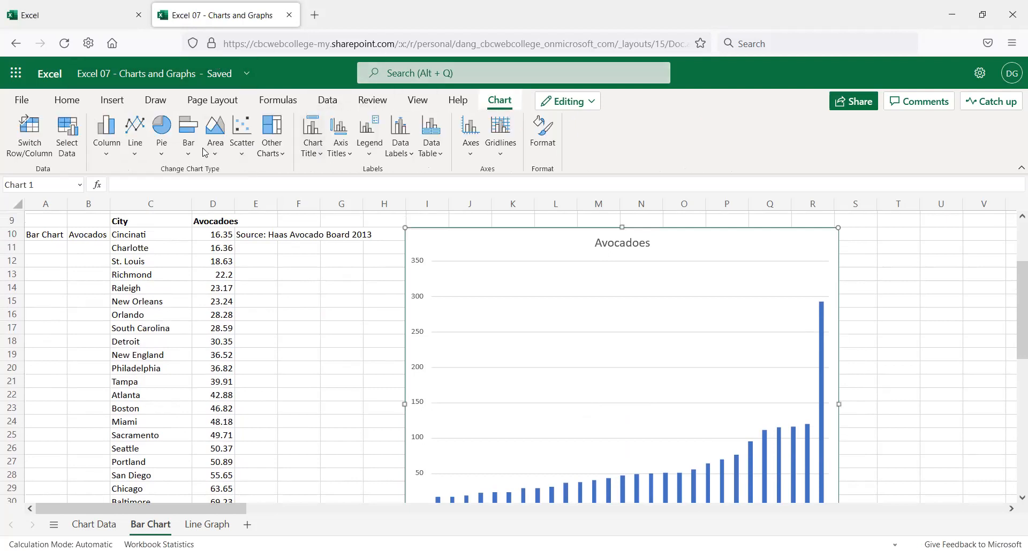
left_click(190, 150)
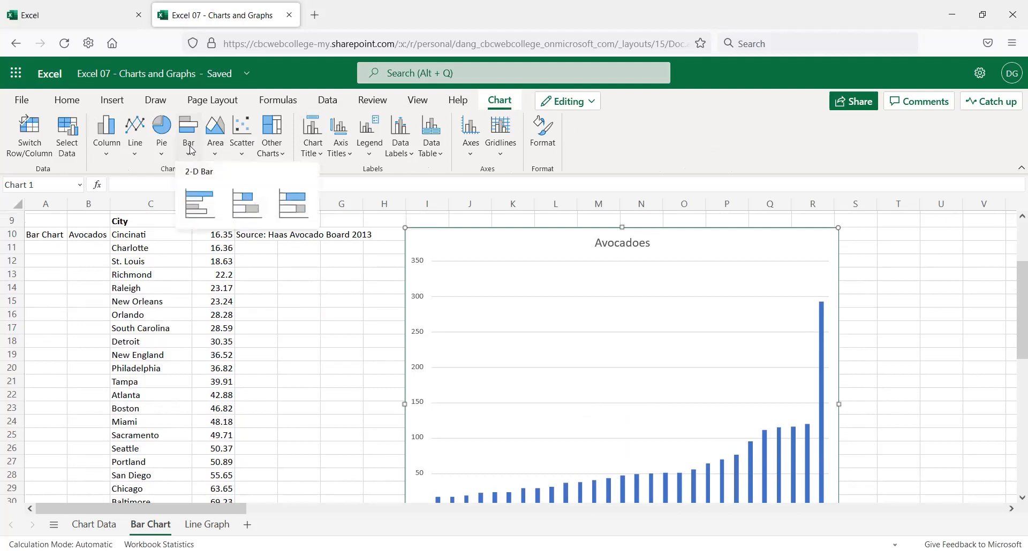
left_click(106, 156)
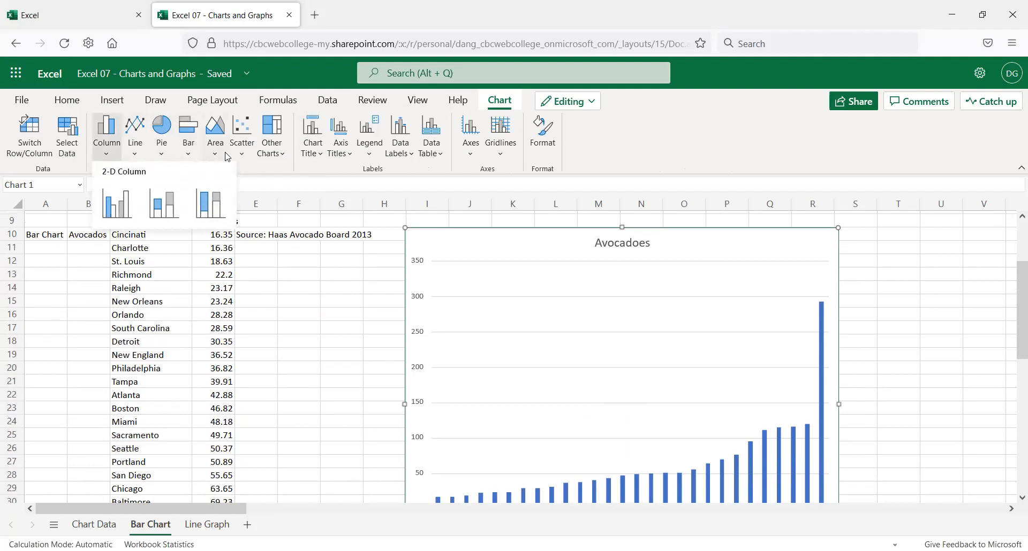
left_click(189, 156)
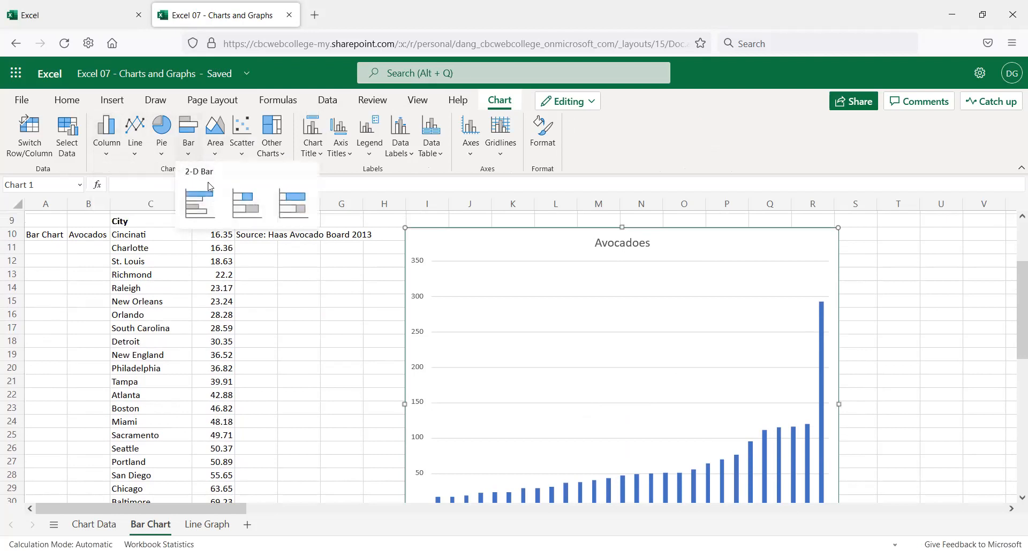
left_click(193, 212)
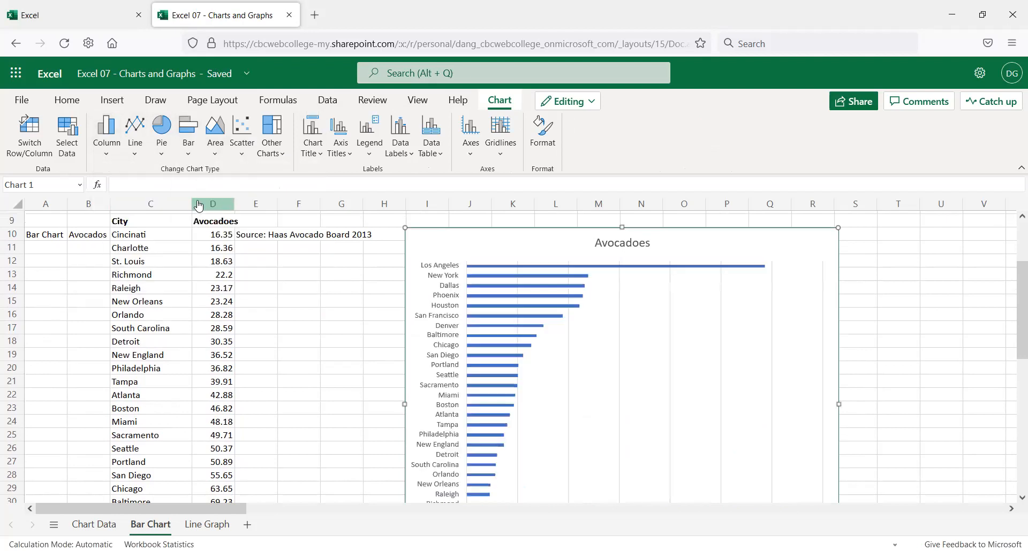
scroll(576, 350, "down", 1)
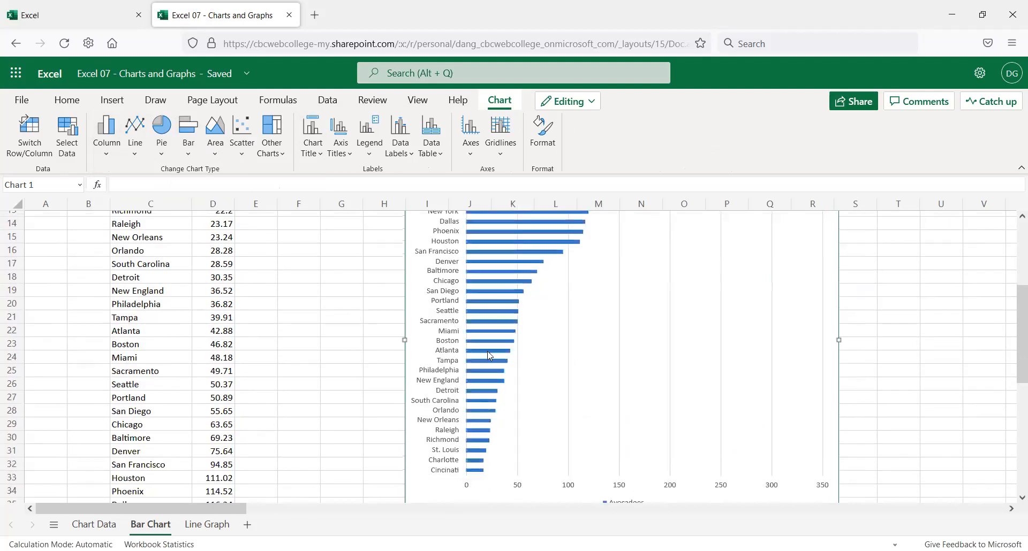
scroll(489, 353, "up", 2)
scroll(461, 342, "down", 2)
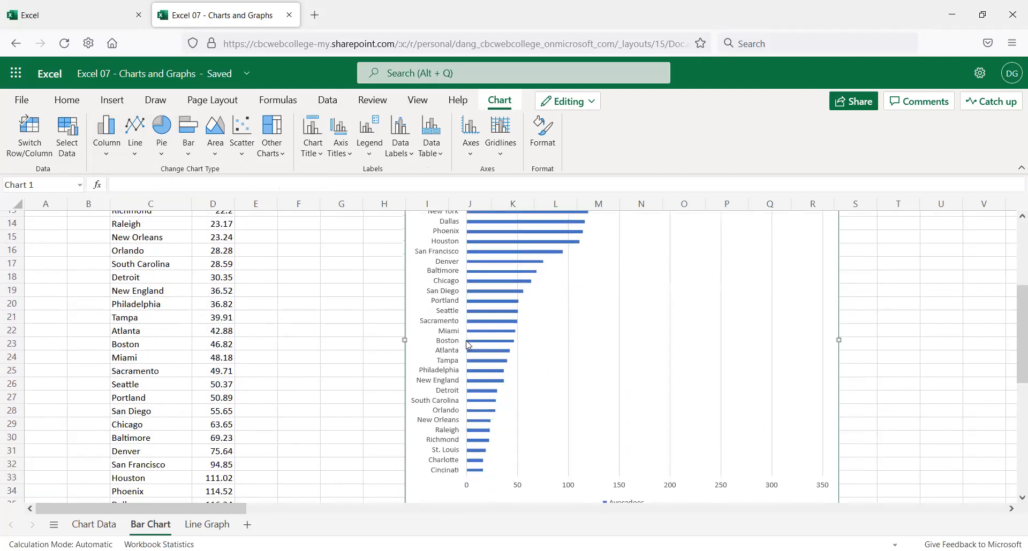
scroll(466, 348, "up", 2)
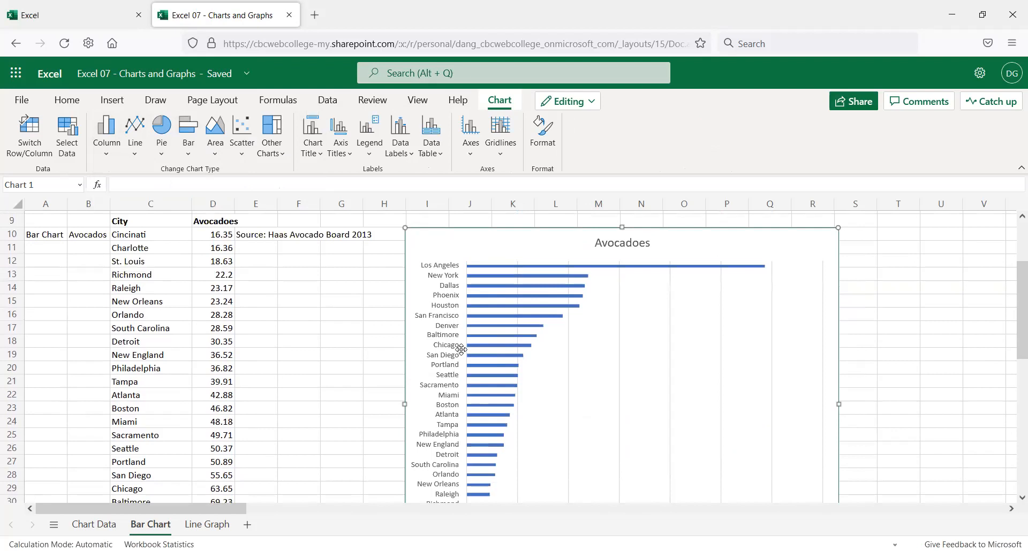
scroll(519, 330, "down", 2)
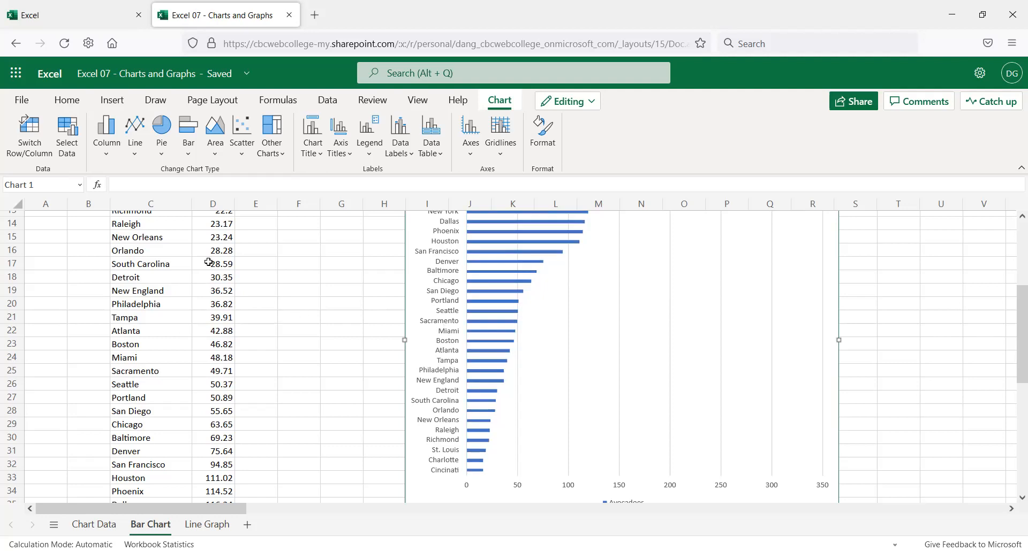
key("ctrl+z")
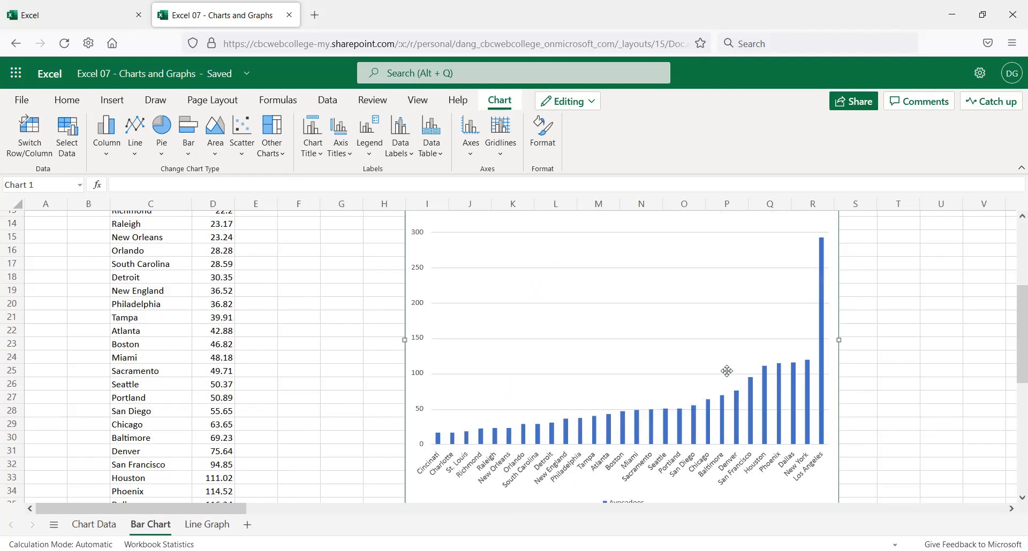
- Change the avocado chart's title to "Avocadoes Eaten By City 2013"
scroll(685, 315, "up", 2)
left_click(619, 245)
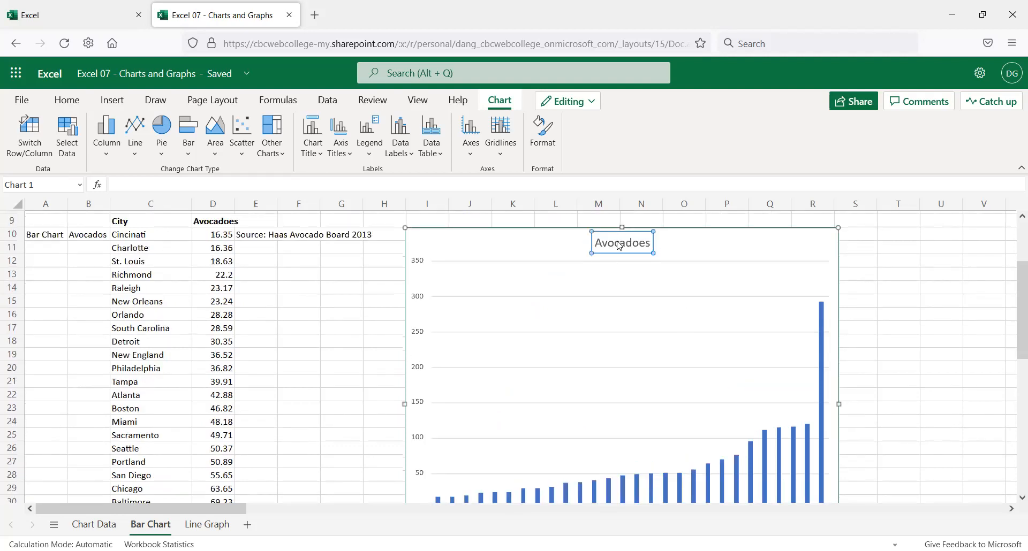
double_click(619, 246)
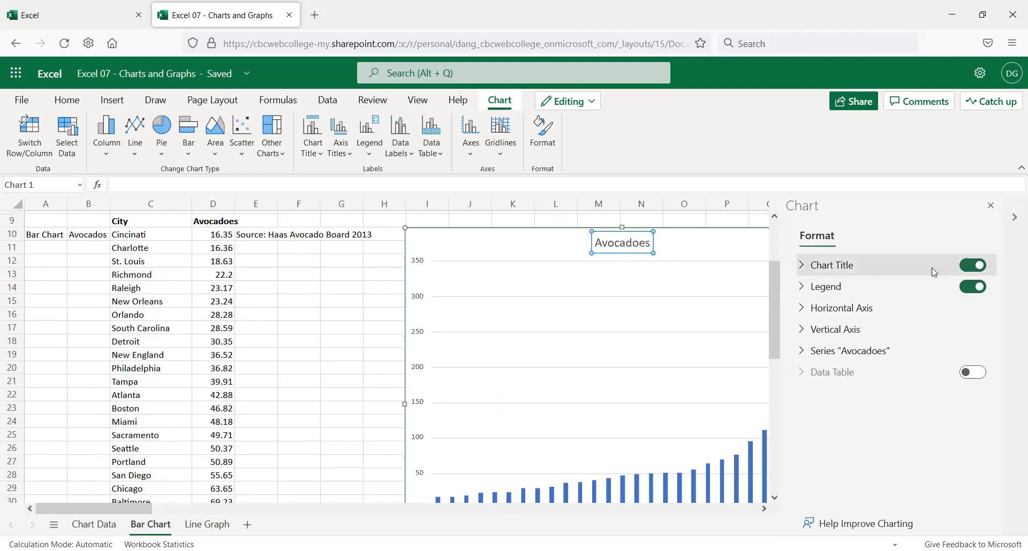
left_click(847, 266)
left_click(934, 296)
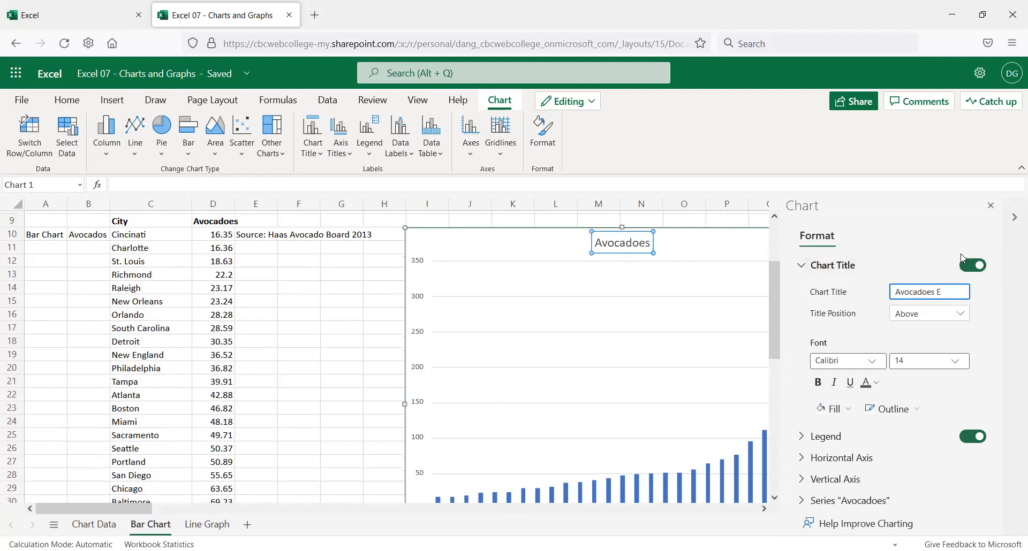
type("Eaten By City 2013")
key("Tab")
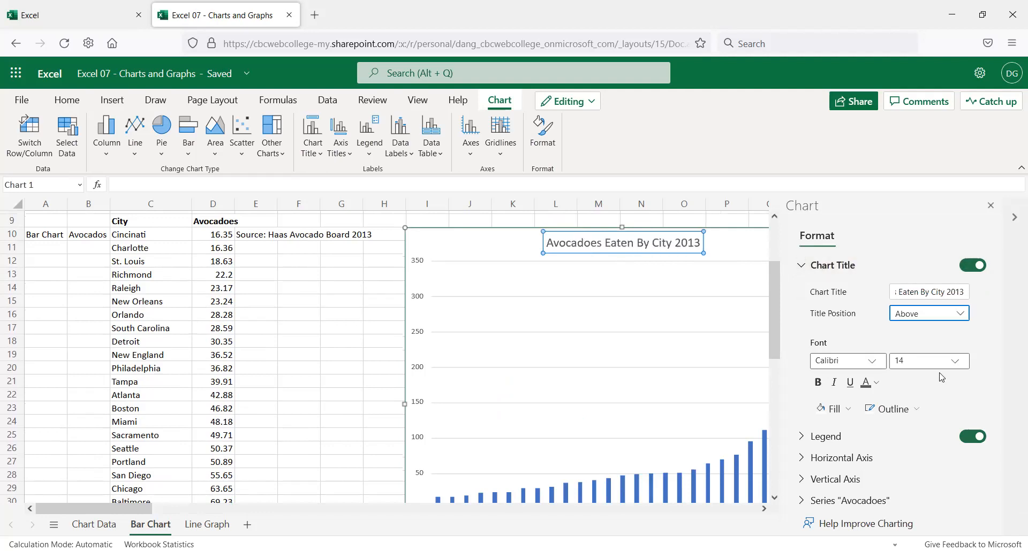
- Set the maximum bound of the avocado chart's vertical axis to 300
left_click_drag(135, 509, 160, 512)
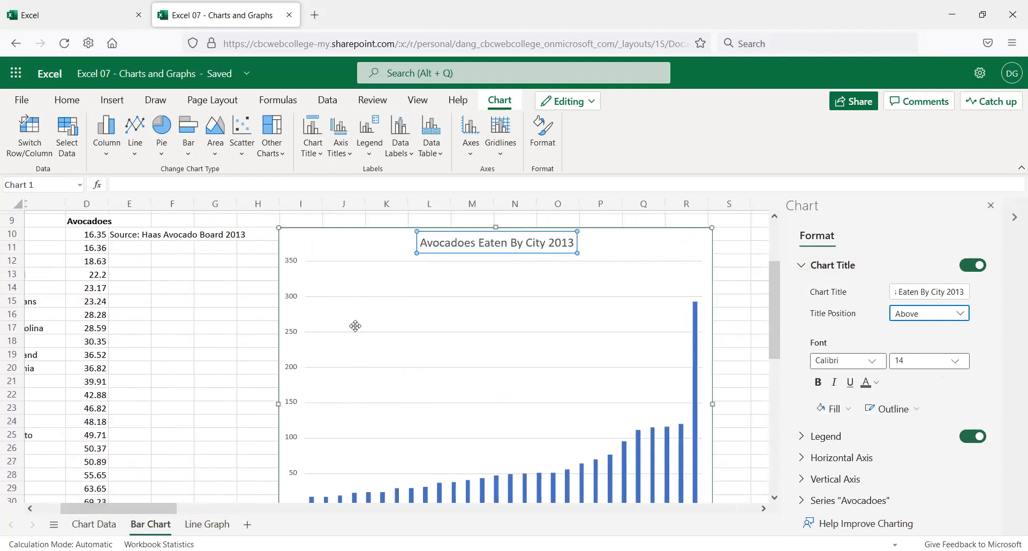
scroll(390, 256, "down", 2)
scroll(433, 314, "up", 5)
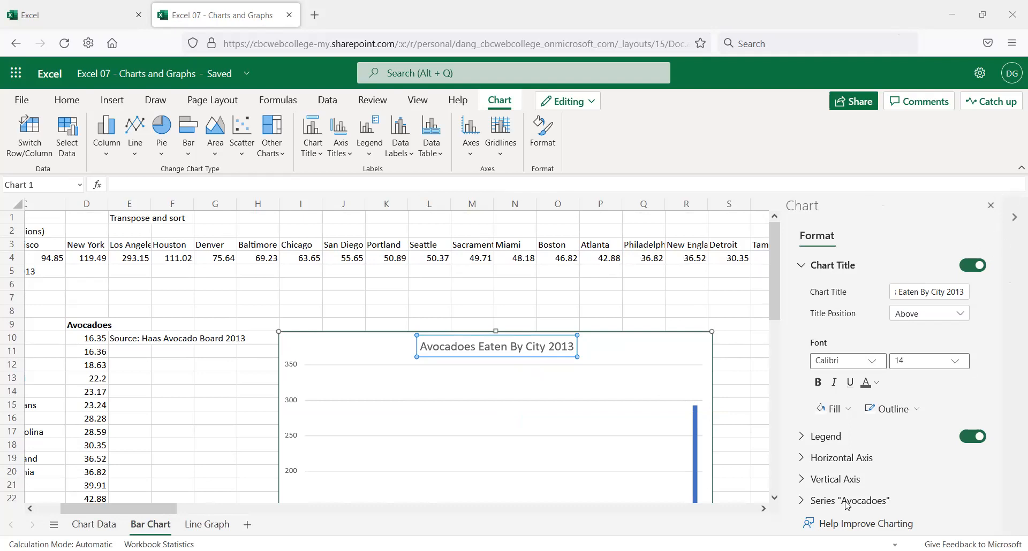
left_click(845, 480)
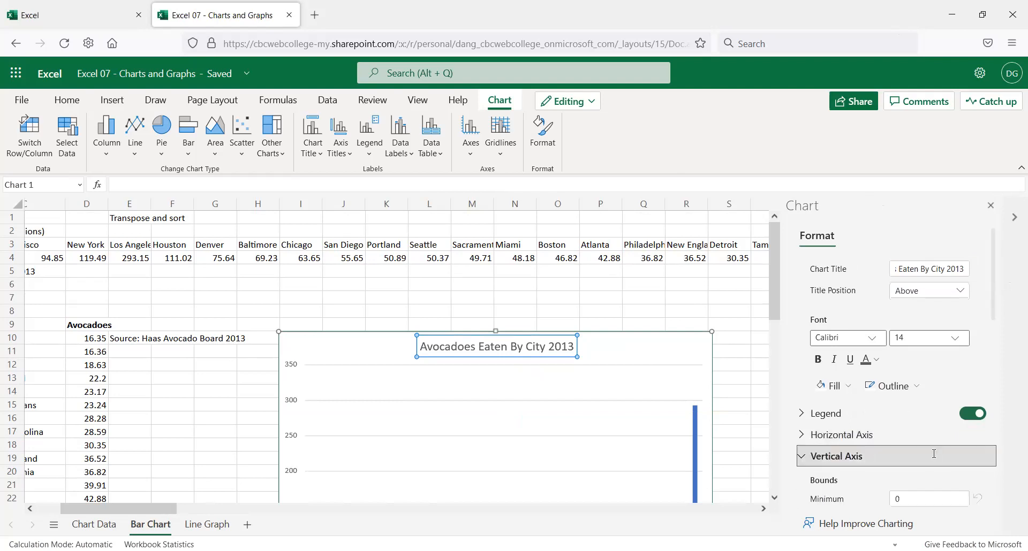
left_click(913, 330)
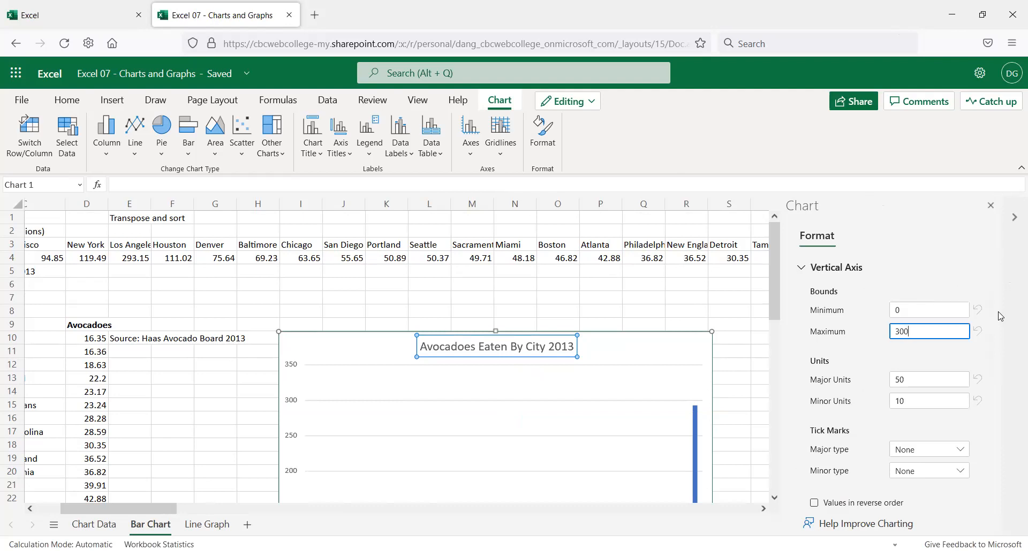
key("Tab")
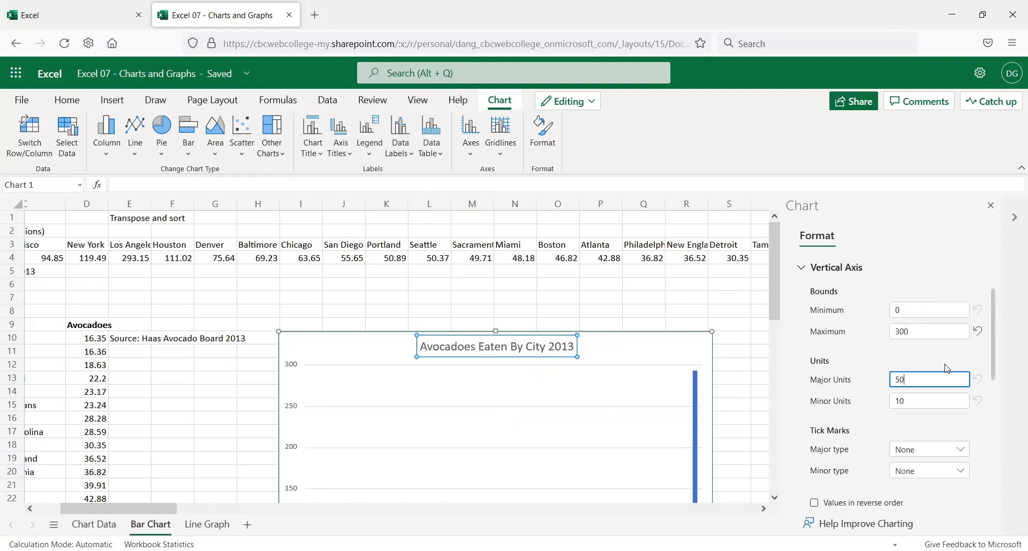
- Widen the avocado chart on both sides so it spans columns H through S
scroll(699, 396, "down", 2)
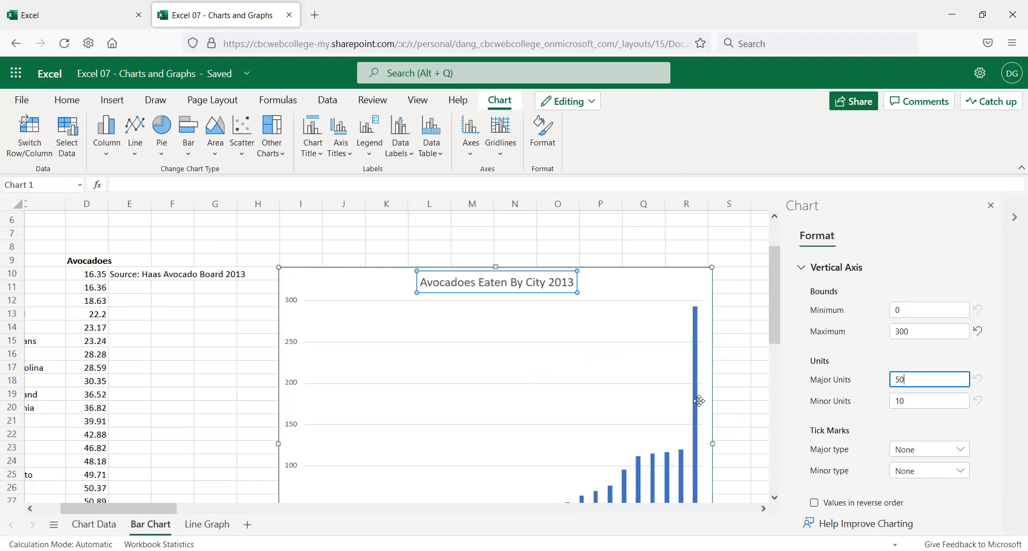
scroll(677, 397, "down", 2)
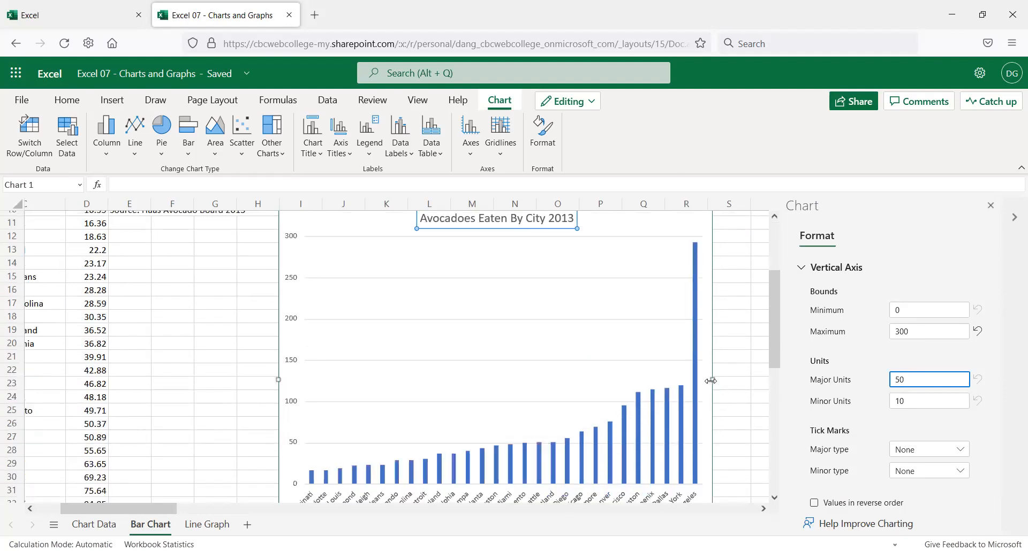
left_click_drag(716, 380, 751, 383)
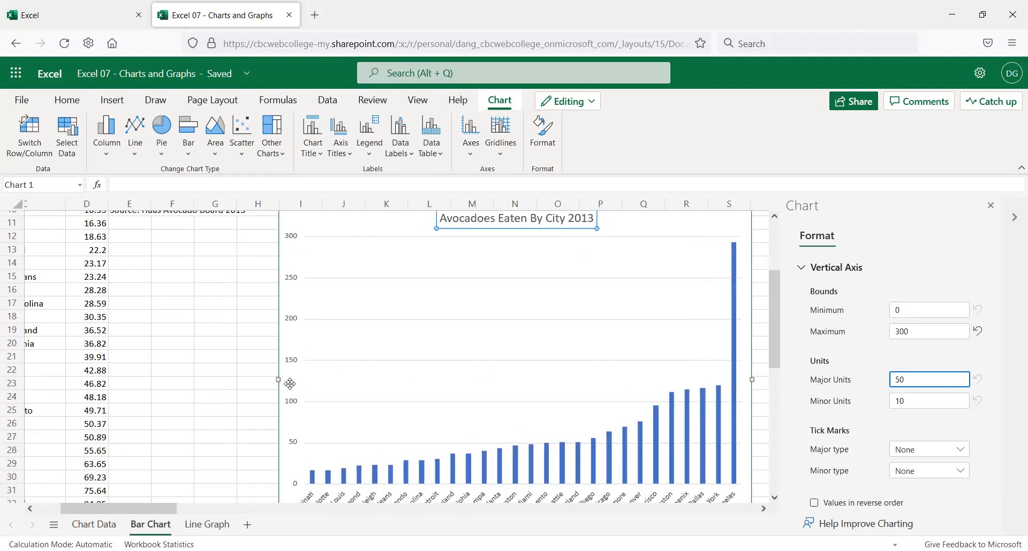
left_click_drag(276, 378, 234, 379)
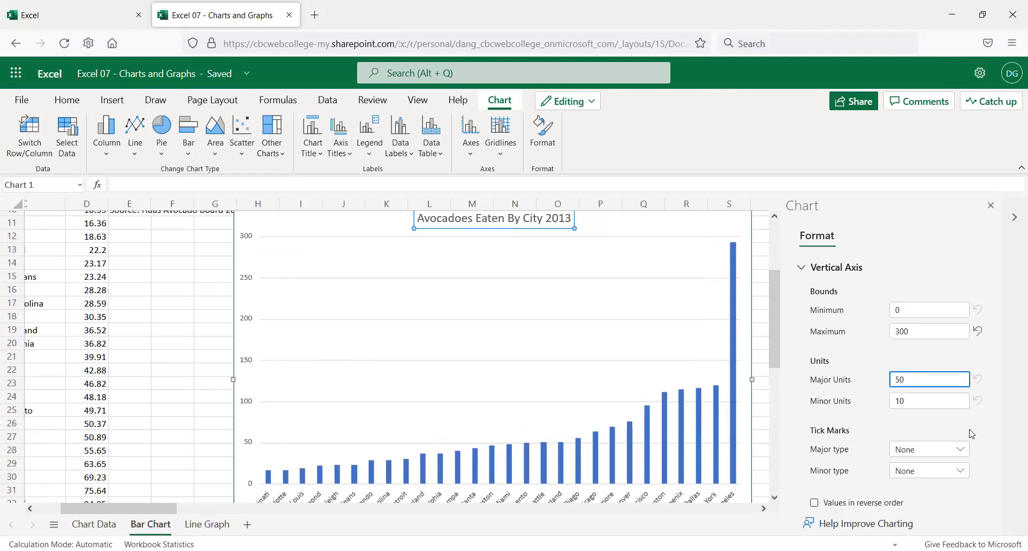
- Apply the lightest green theme fill to the vertical axis labels
scroll(959, 470, "down", 2)
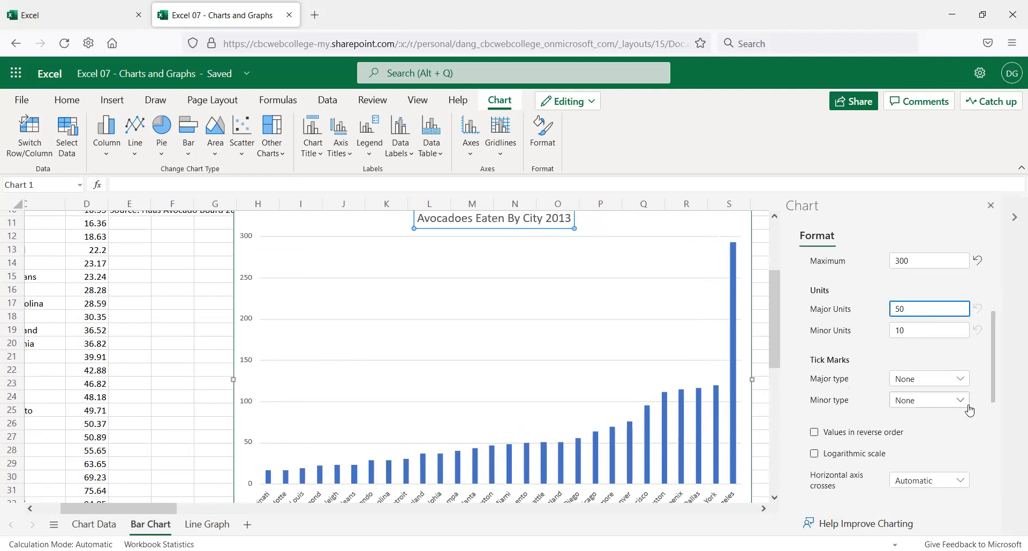
scroll(970, 411, "down", 4)
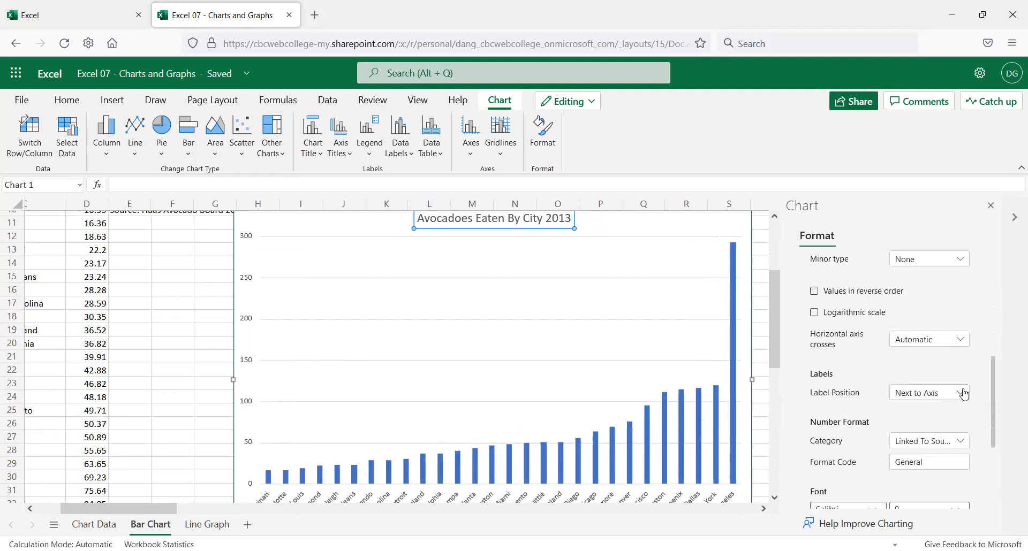
scroll(963, 393, "down", 4)
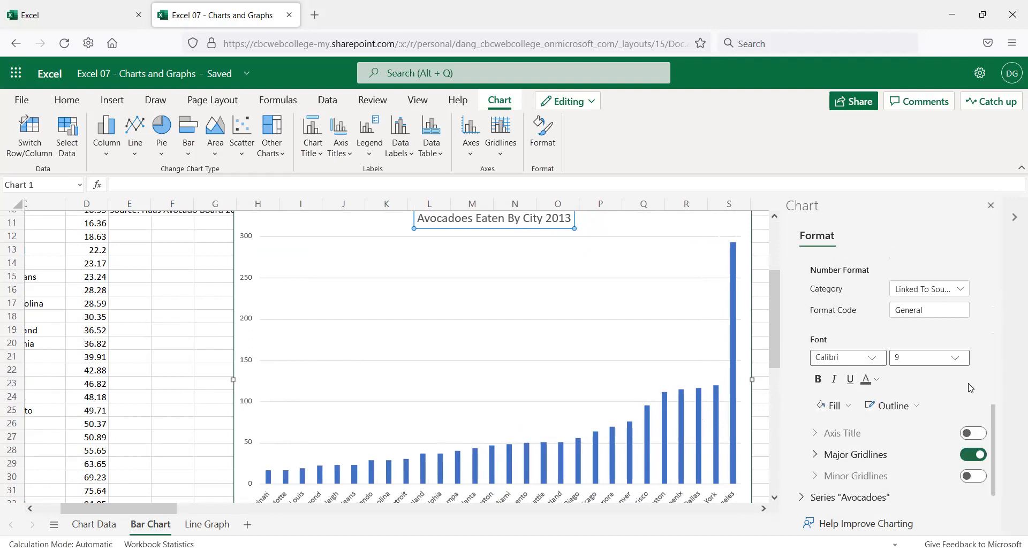
scroll(970, 388, "down", 1)
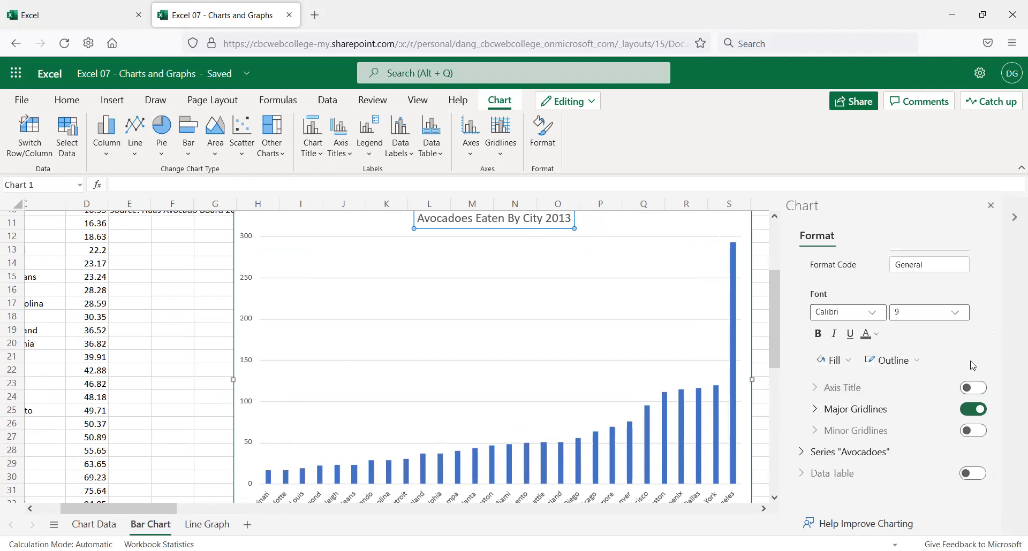
left_click(847, 364)
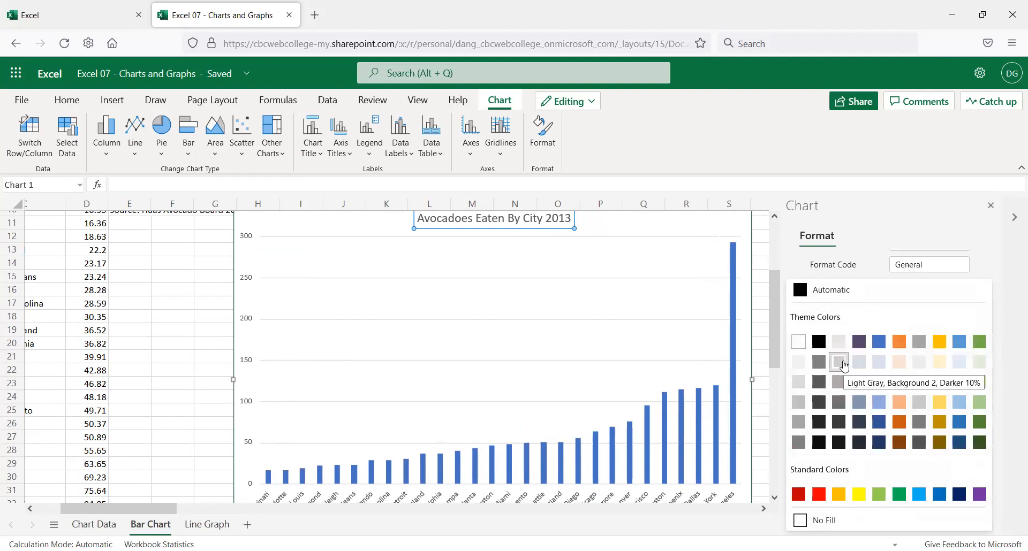
left_click(980, 363)
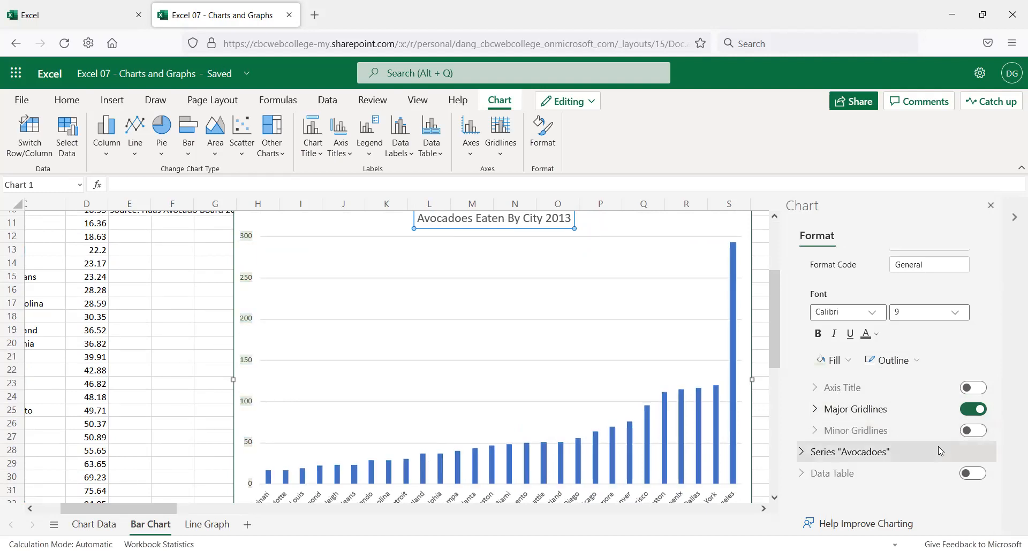
- Fill the columns of the Avocadoes series with a medium-light green theme colour
left_click(862, 455)
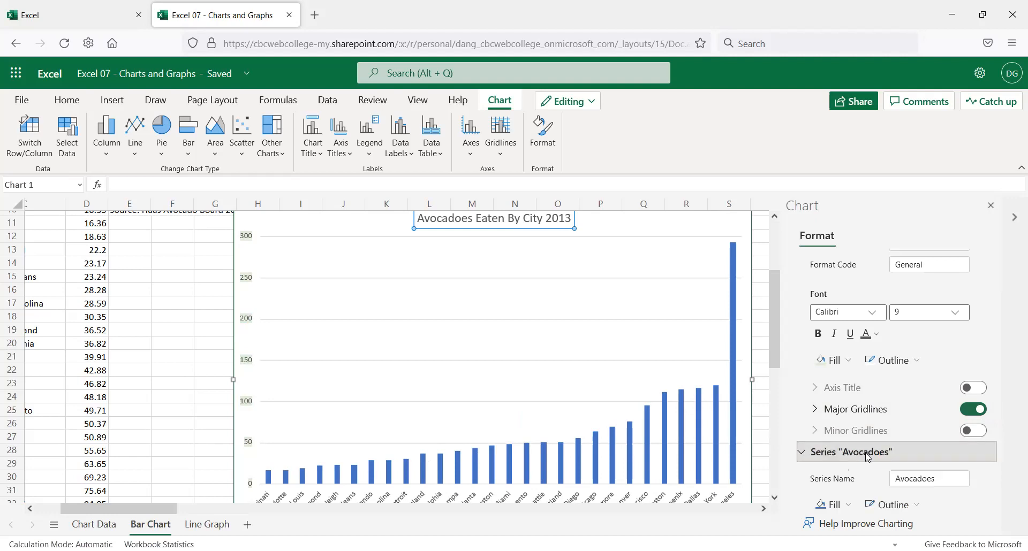
scroll(862, 452, "down", 3)
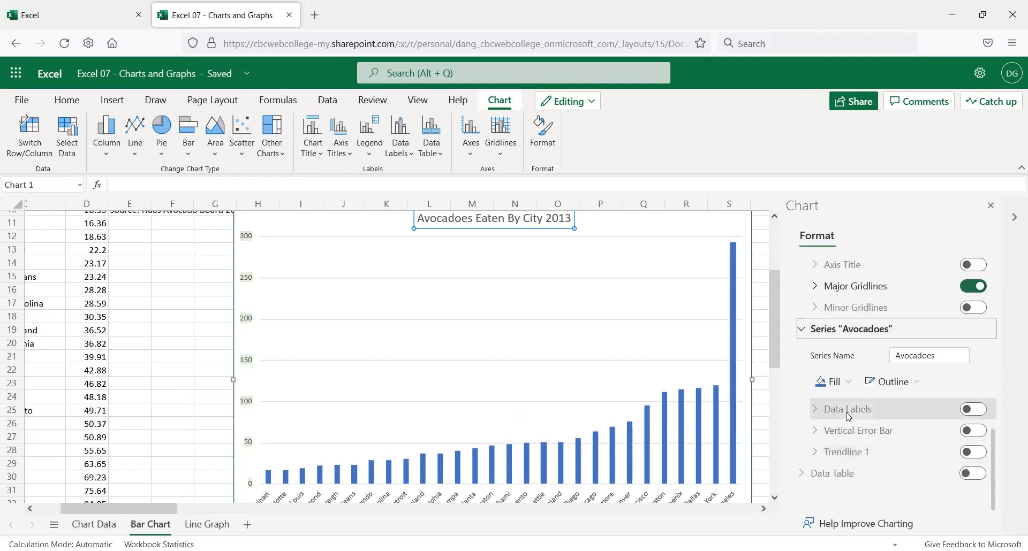
left_click(848, 383)
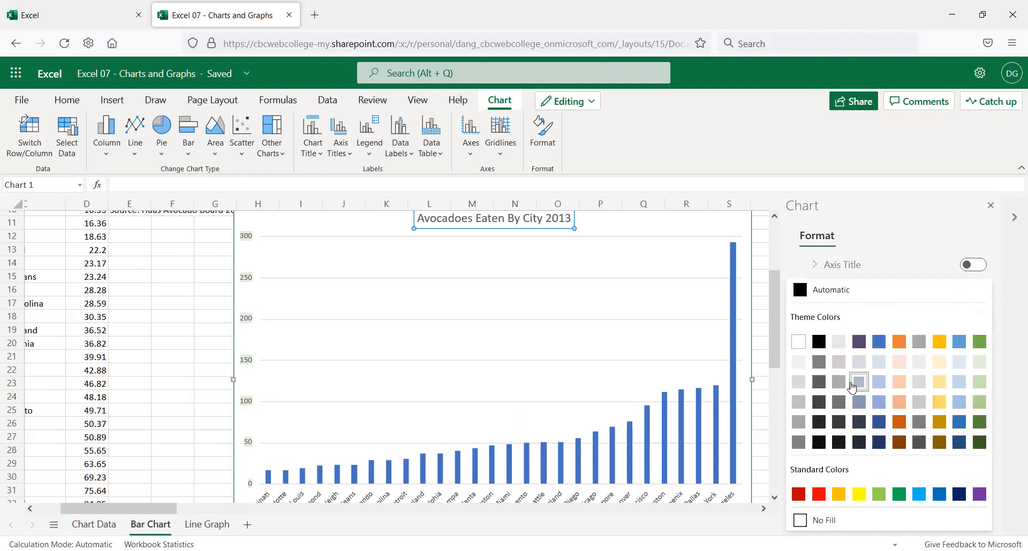
left_click(979, 401)
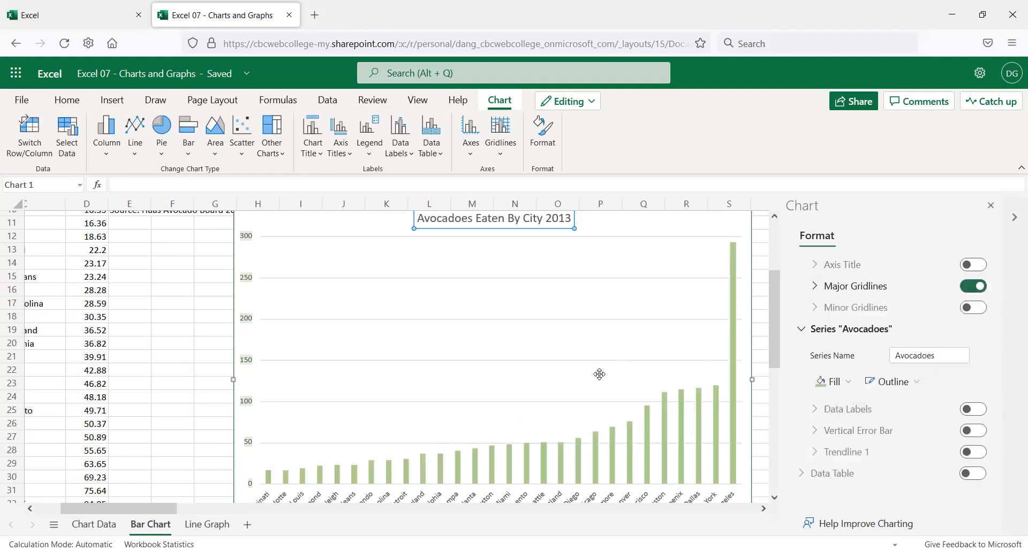
- Extend the avocado chart's right edge slightly into column T and look over the resized chart
scroll(599, 375, "down", 2)
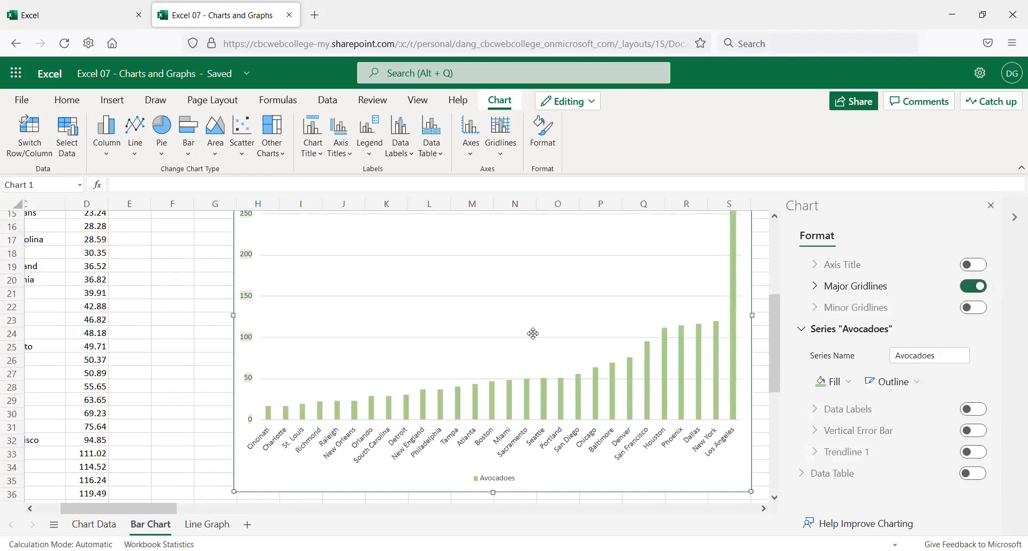
scroll(532, 332, "up", 2)
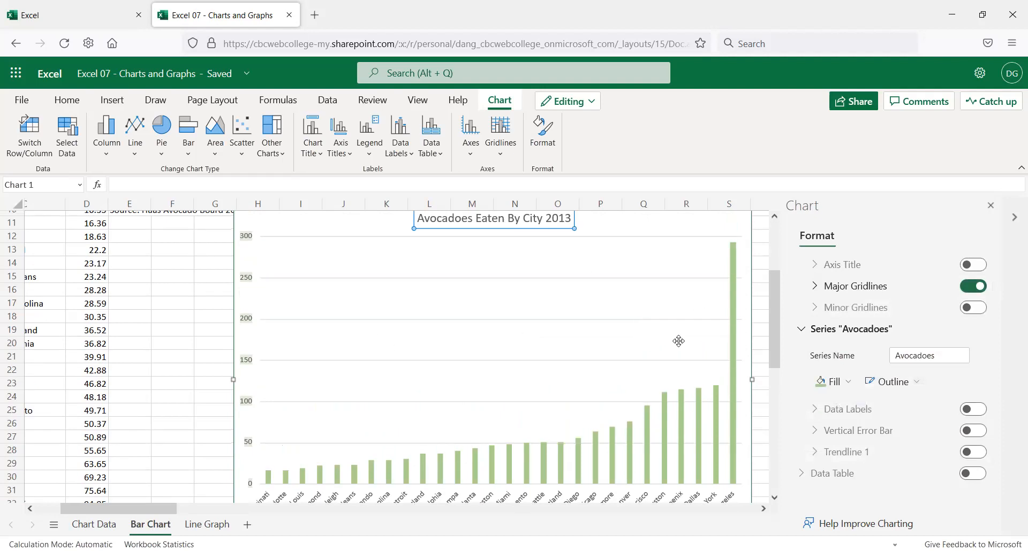
left_click_drag(754, 377, 765, 378)
scroll(559, 345, "down", 2)
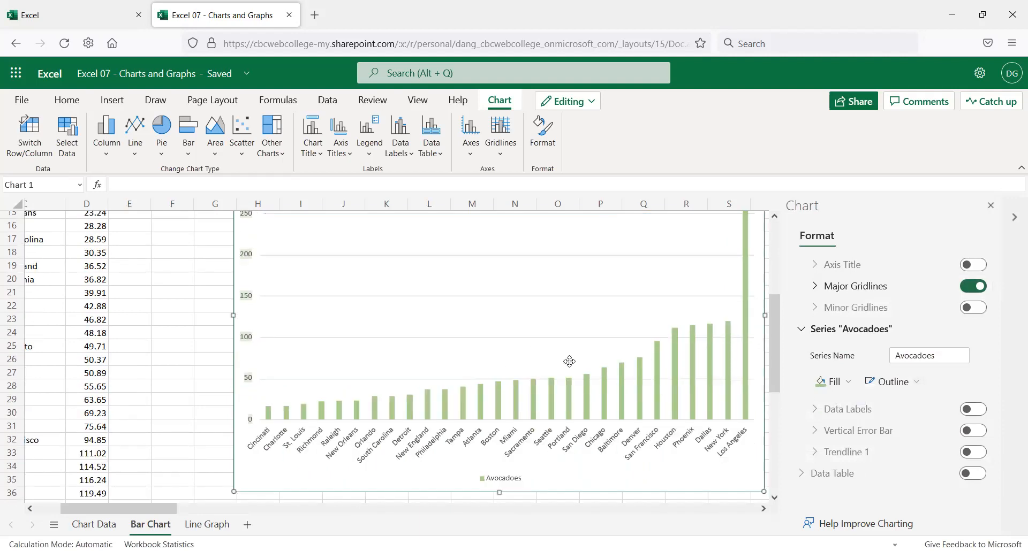
scroll(569, 361, "up", 3)
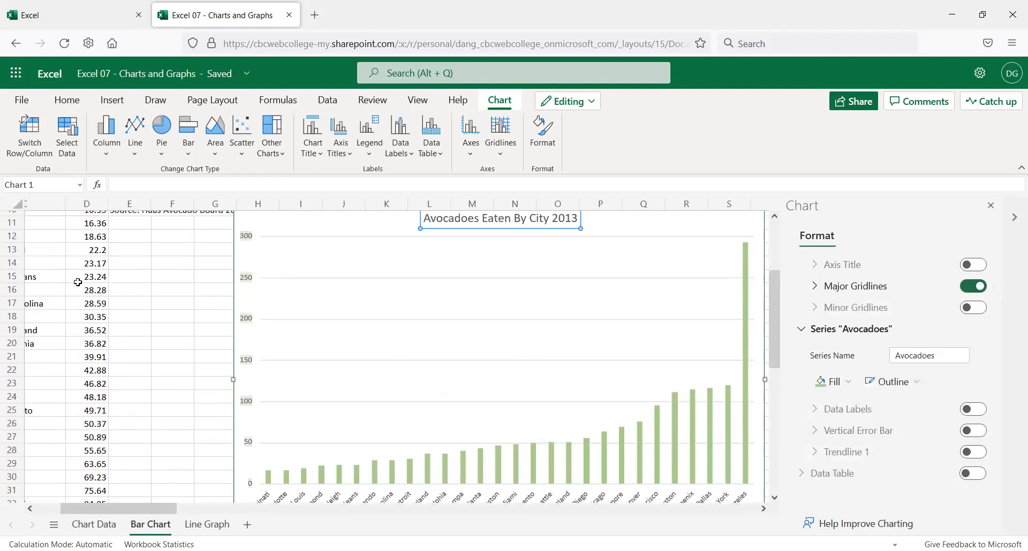
scroll(98, 315, "up", 2)
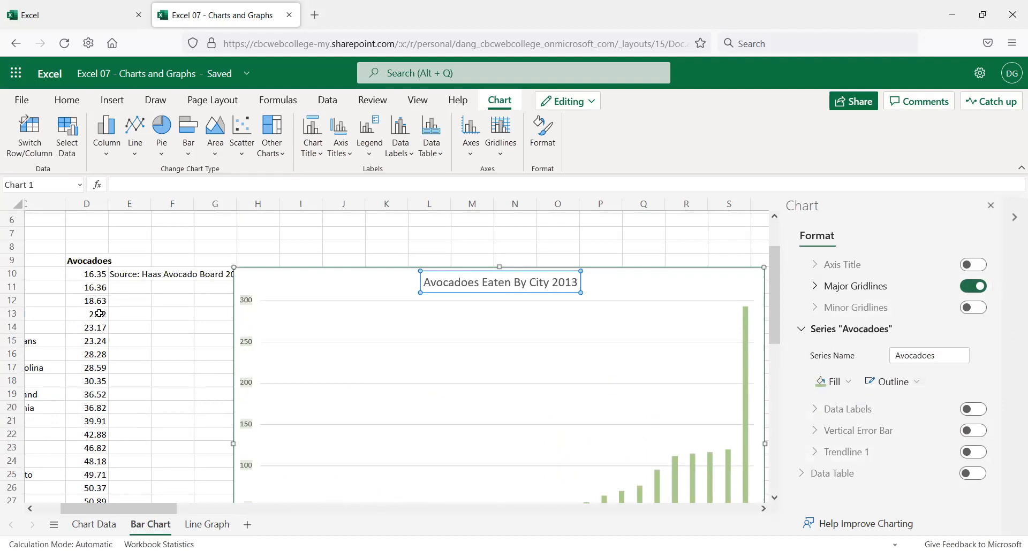
scroll(100, 314, "down", 2)
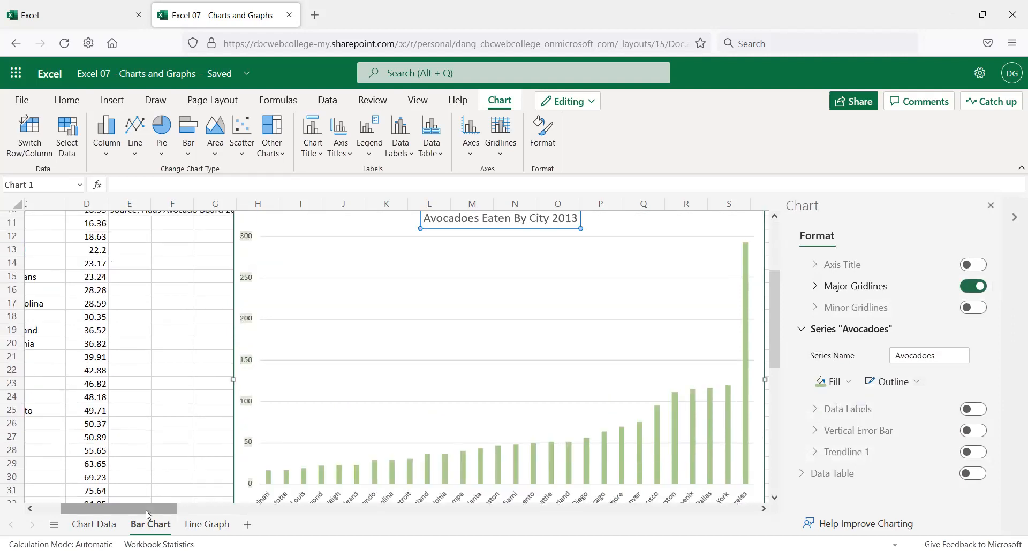
- Change New York's avocado value in cell D36 to 200
scroll(149, 495, "left", 3)
scroll(194, 407, "up", 2)
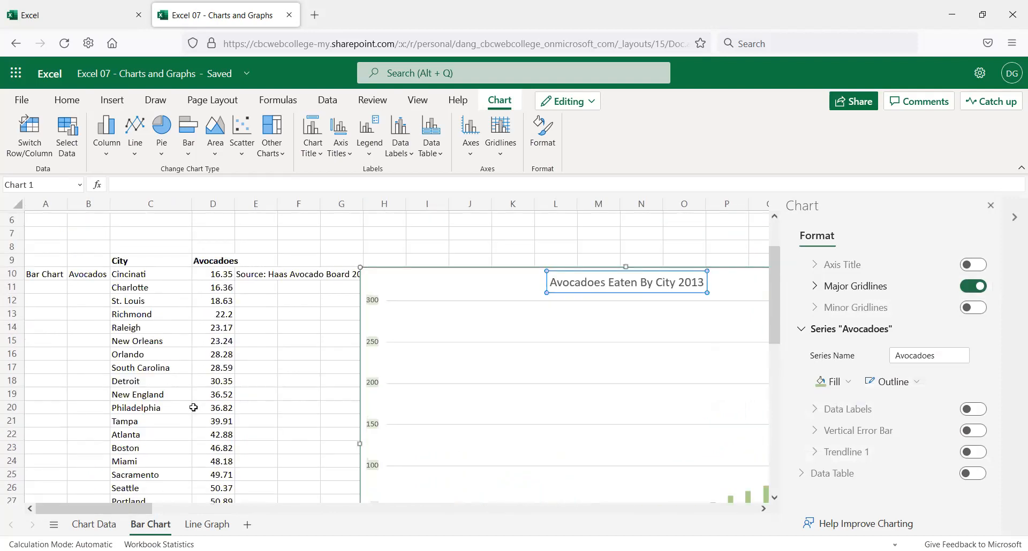
scroll(188, 407, "down", 6)
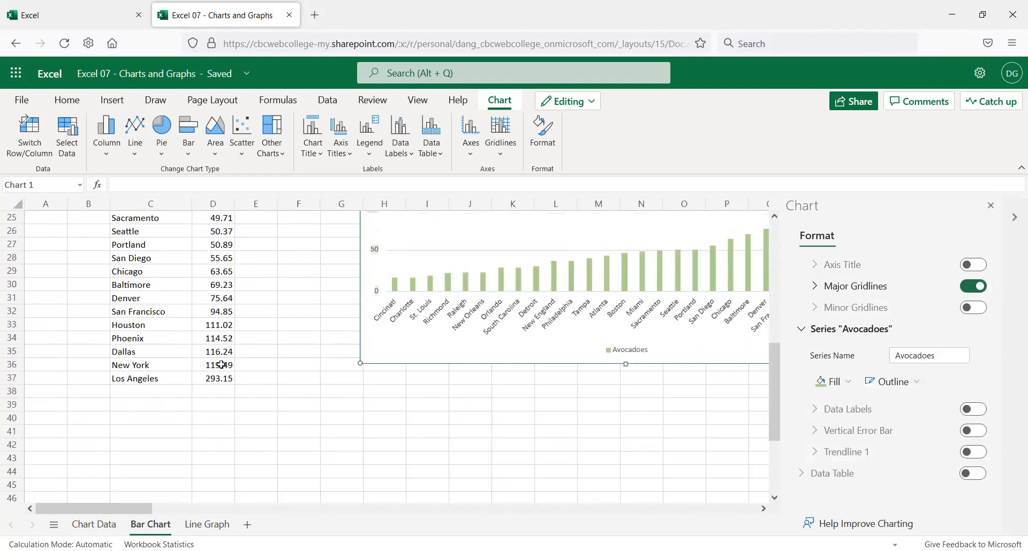
left_click(228, 364)
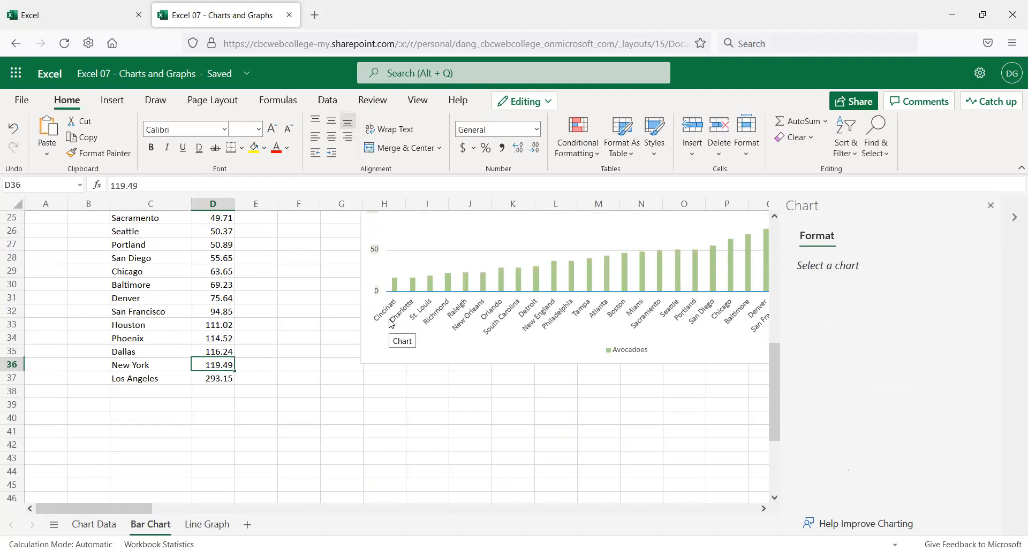
type("200")
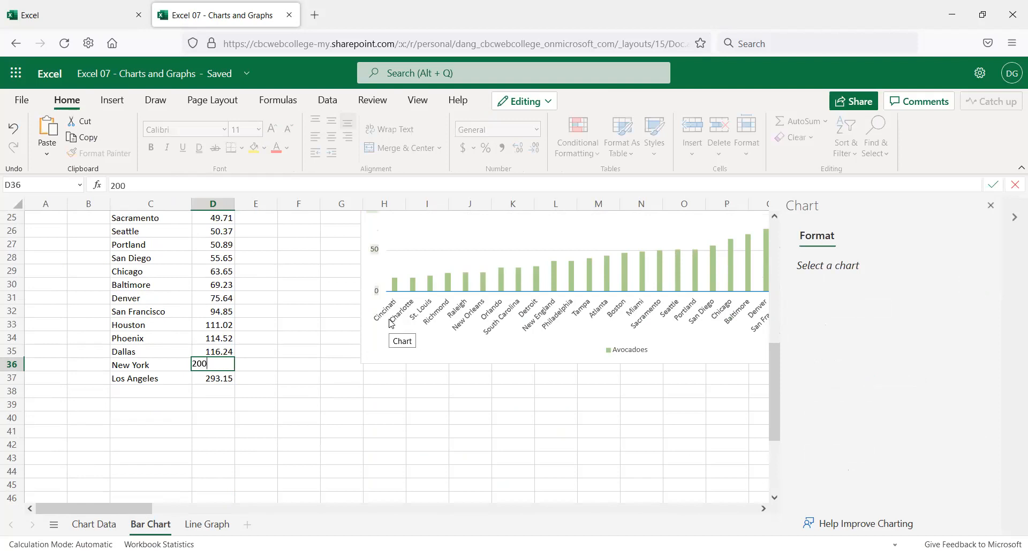
key("Tab")
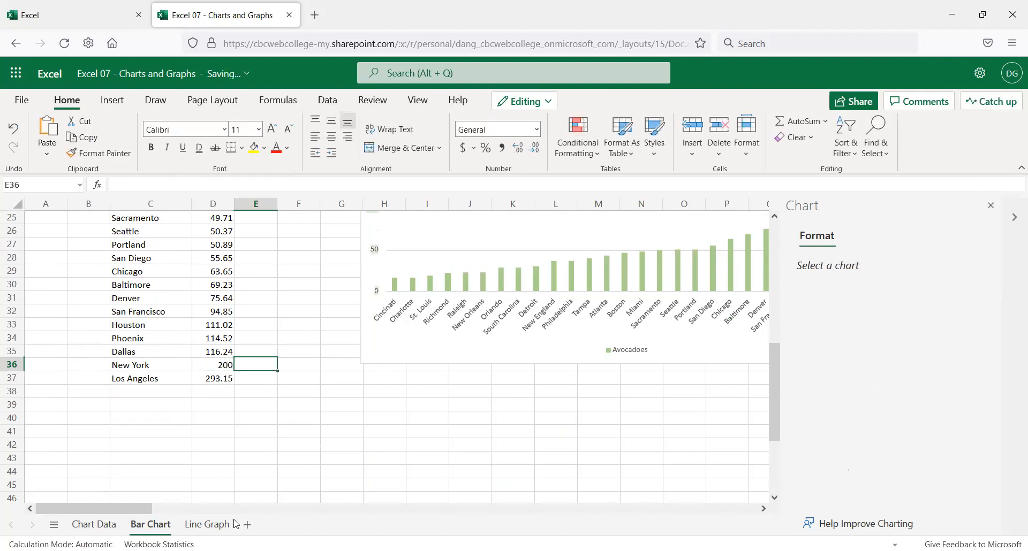
- Check New York's column in the chart and undo the change to its avocado value
left_click_drag(136, 509, 175, 523)
scroll(647, 428, "up", 3)
scroll(648, 432, "up", 2)
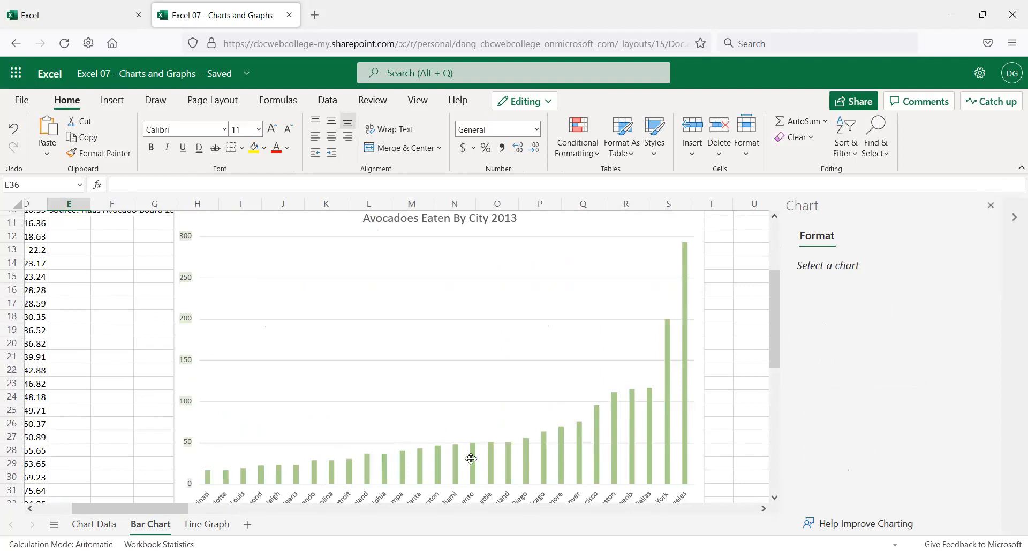
left_click(64, 448)
key("ctrl+z")
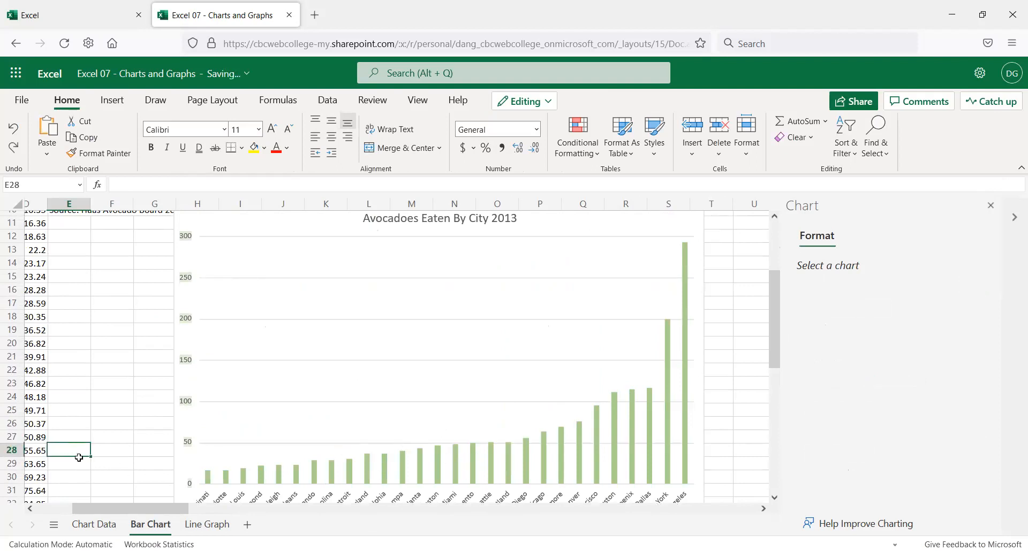
- Select the avocado chart and look through its formatting options
left_click(385, 426)
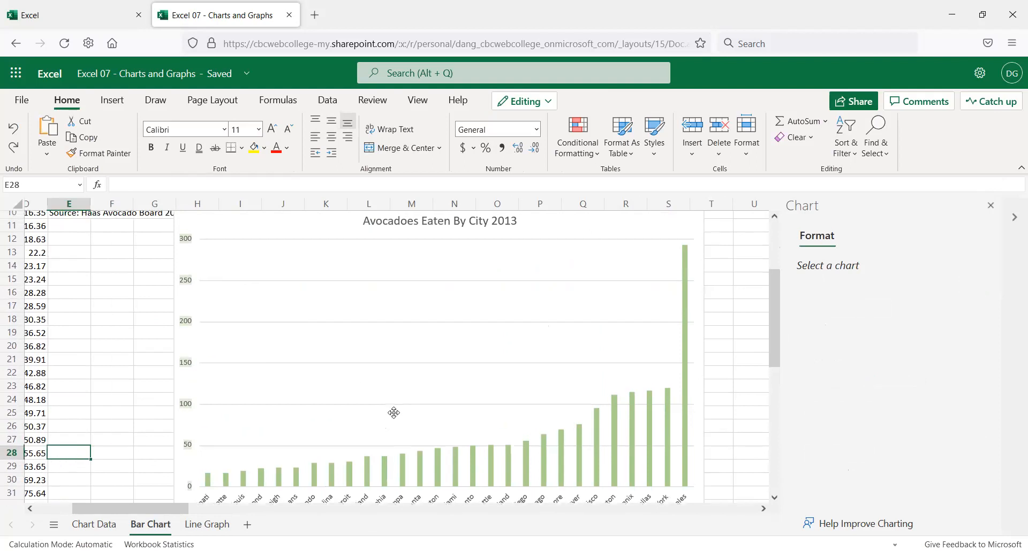
scroll(383, 413, "down", 1)
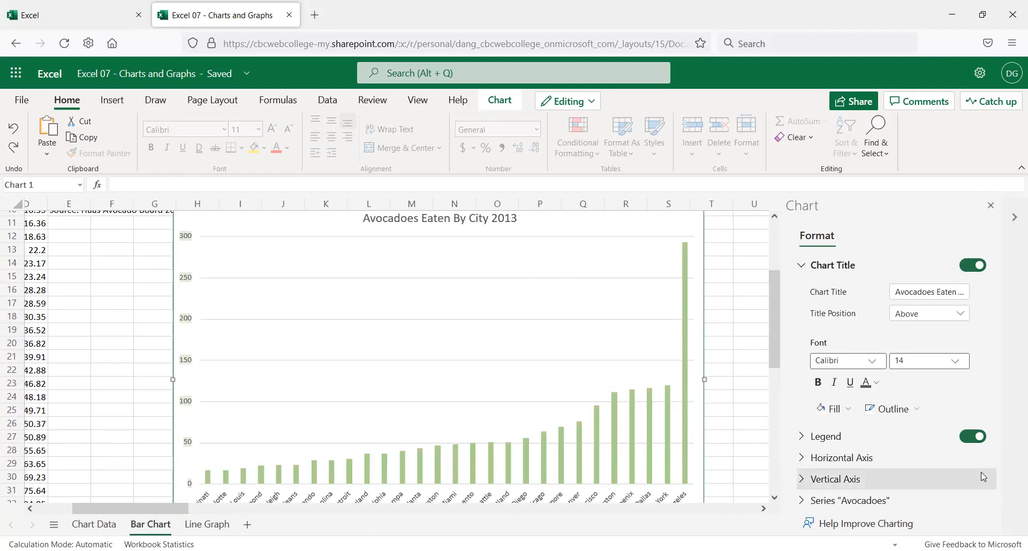
scroll(561, 401, "down", 2)
scroll(555, 384, "up", 2)
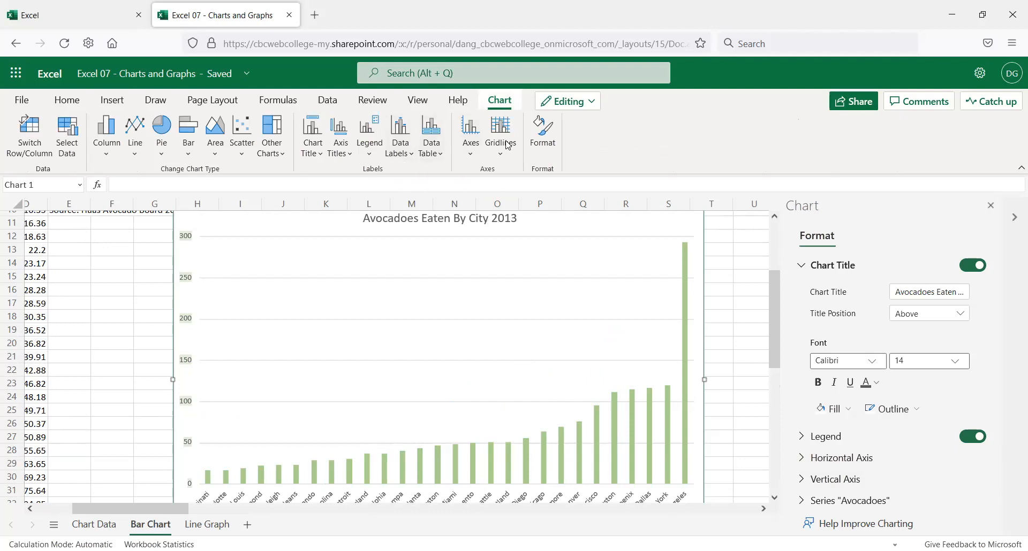
- Look through the avocado chart's axis options, horizontal axis formatting and chart title settings
left_click(464, 157)
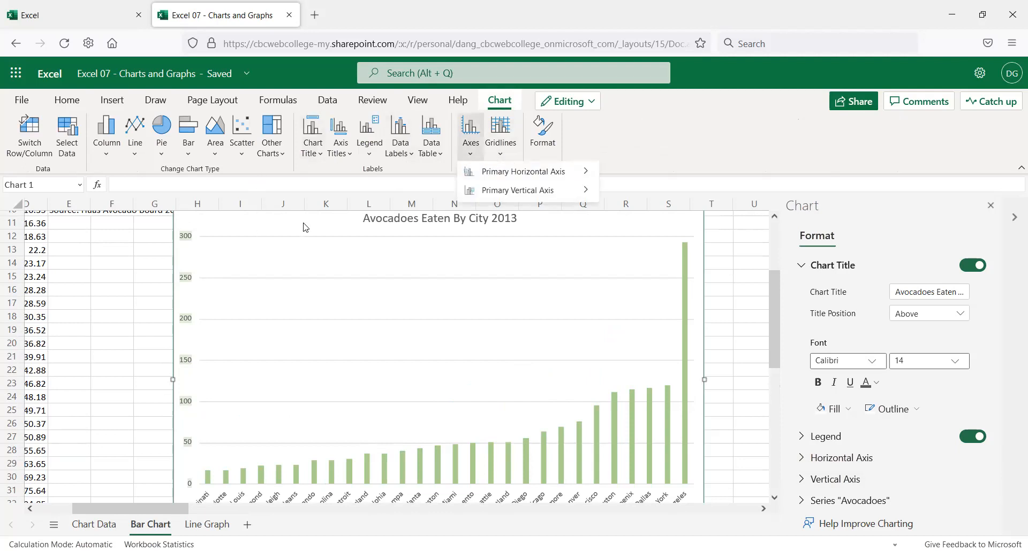
left_click(600, 277)
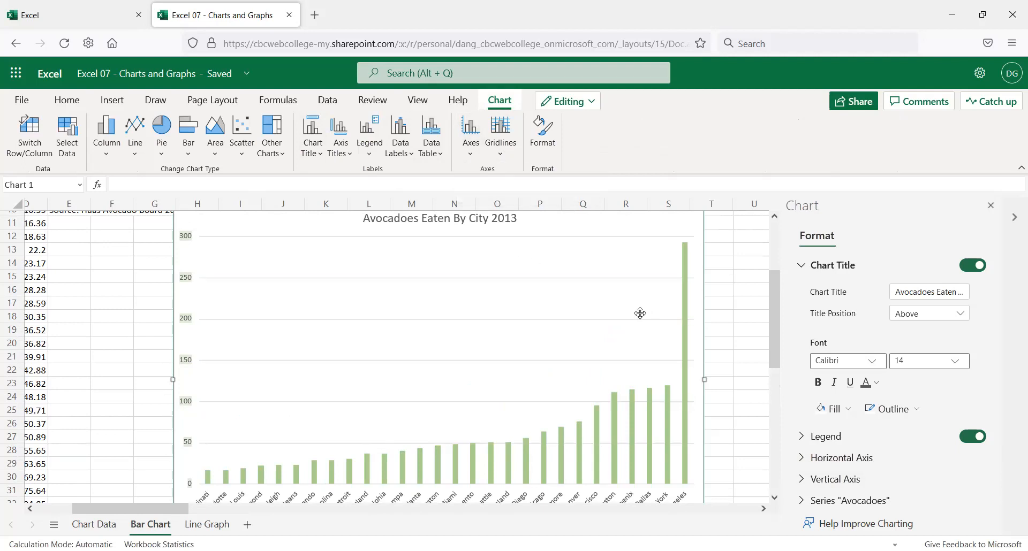
scroll(616, 353, "down", 3)
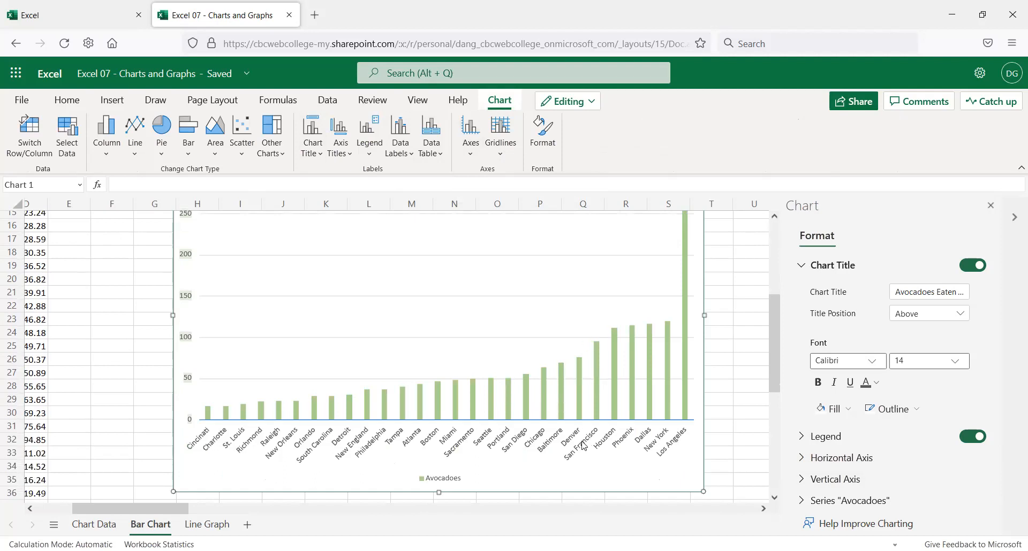
left_click(583, 443)
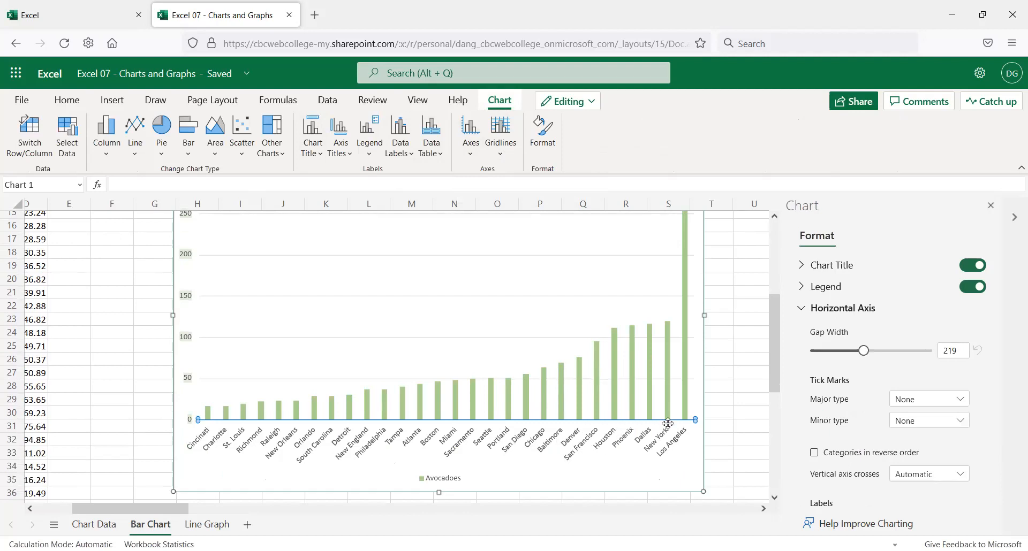
scroll(404, 380, "up", 3)
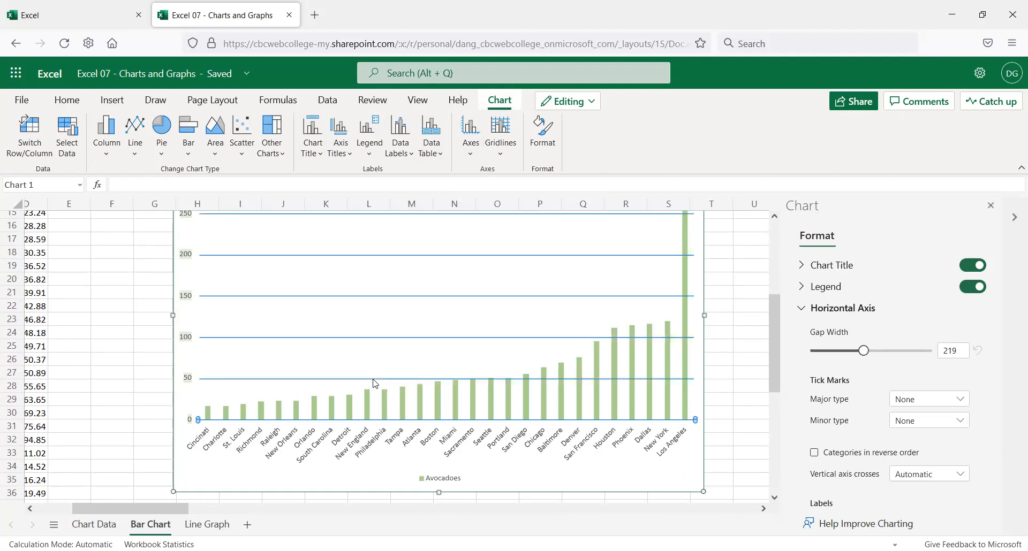
left_click(436, 225)
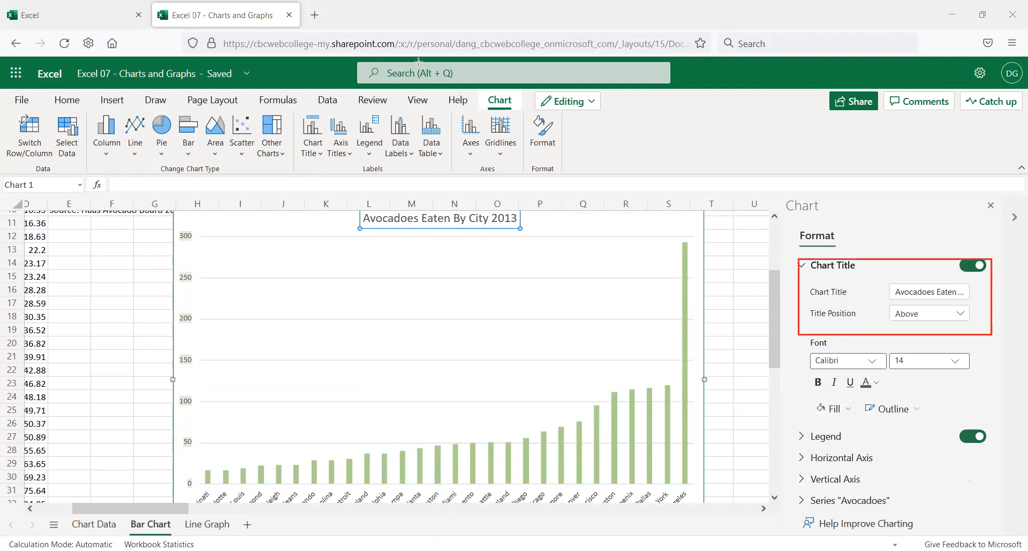
- Select the "Avocadoes" series and turn on its data labels
left_click(595, 458)
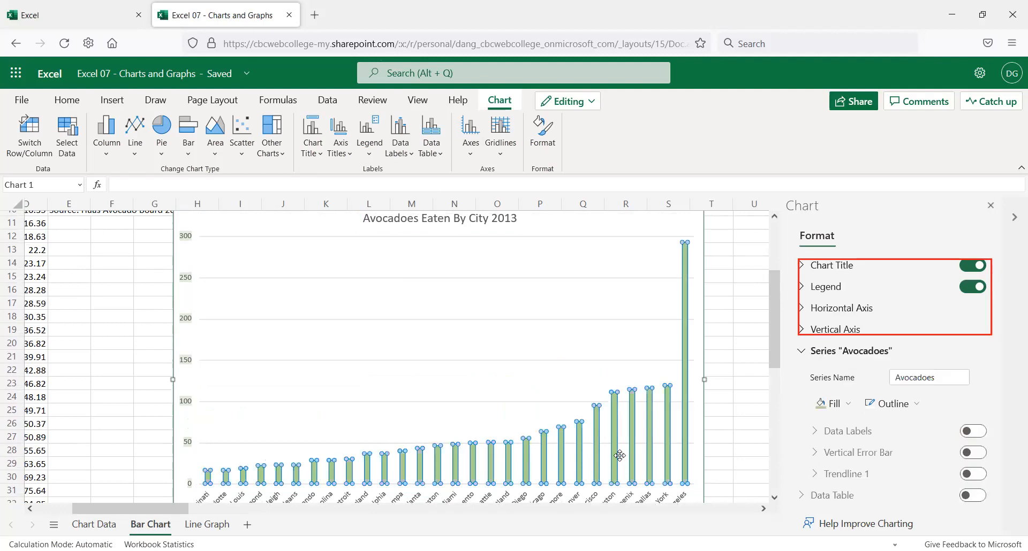
scroll(843, 432, "down", 1)
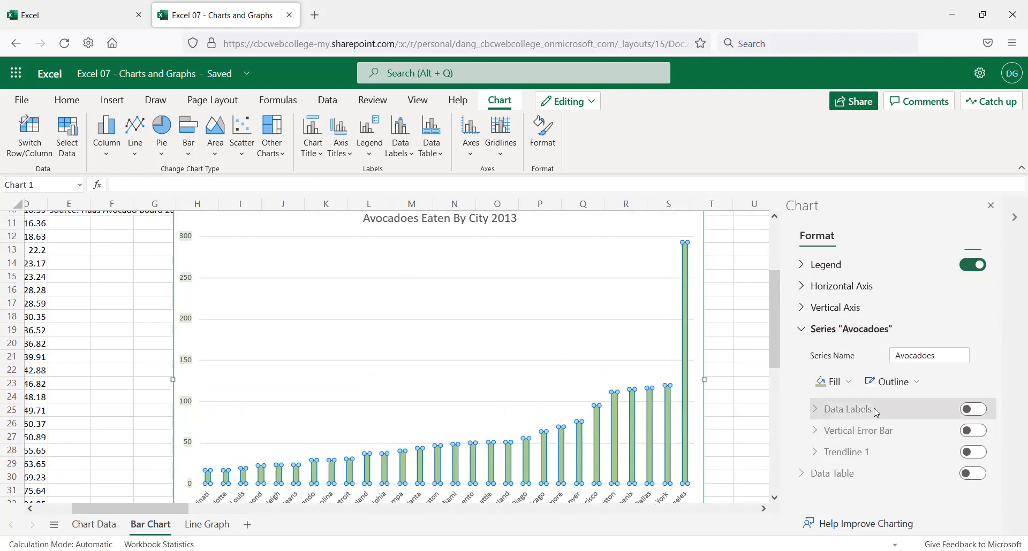
left_click(973, 417)
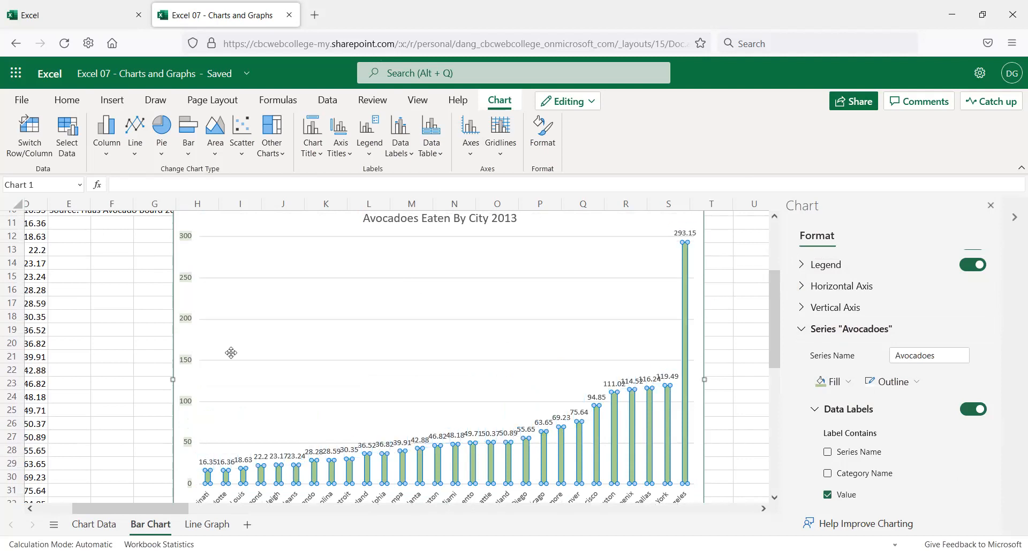
- Format the avocado values in D10:D37 to show whole numbers without decimal places
left_click(36, 264)
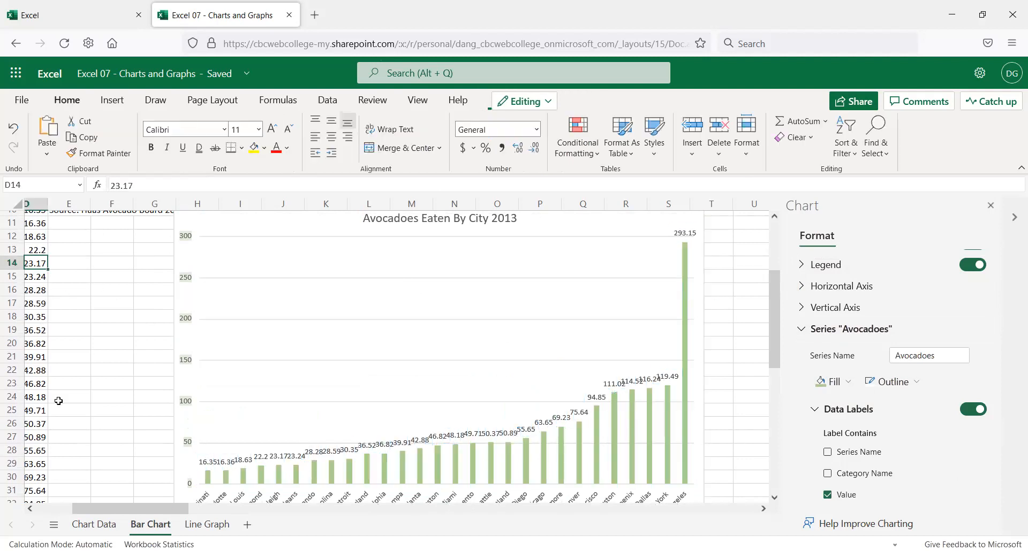
left_click_drag(113, 508, 90, 508)
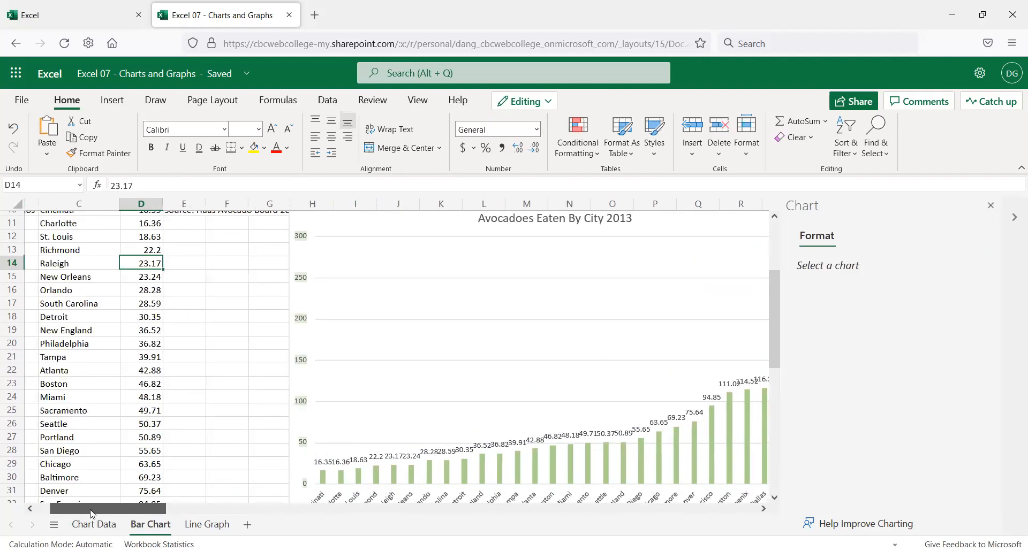
scroll(105, 345, "up", 2)
left_click_drag(146, 276, 147, 483)
left_click_drag(147, 431, 159, 403)
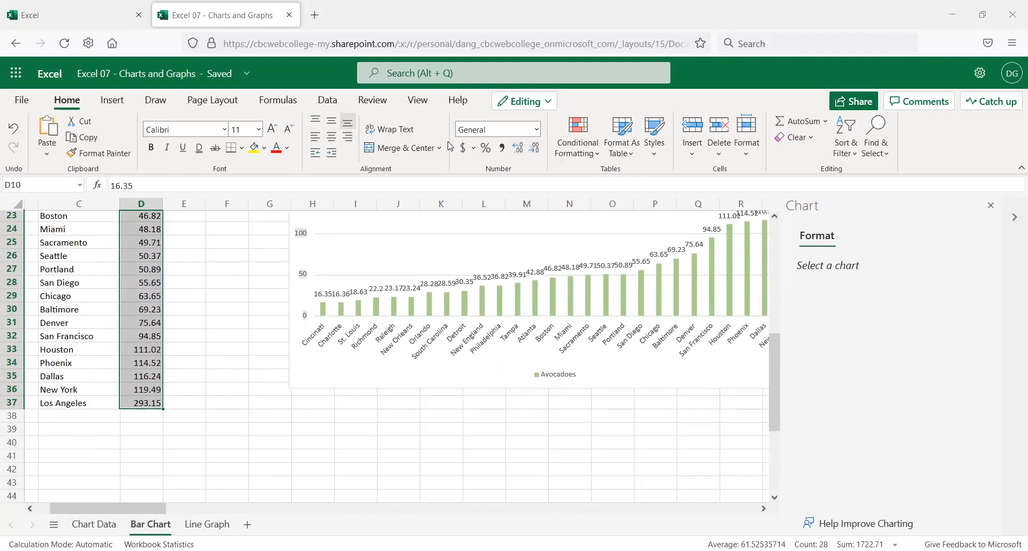
left_click(534, 153)
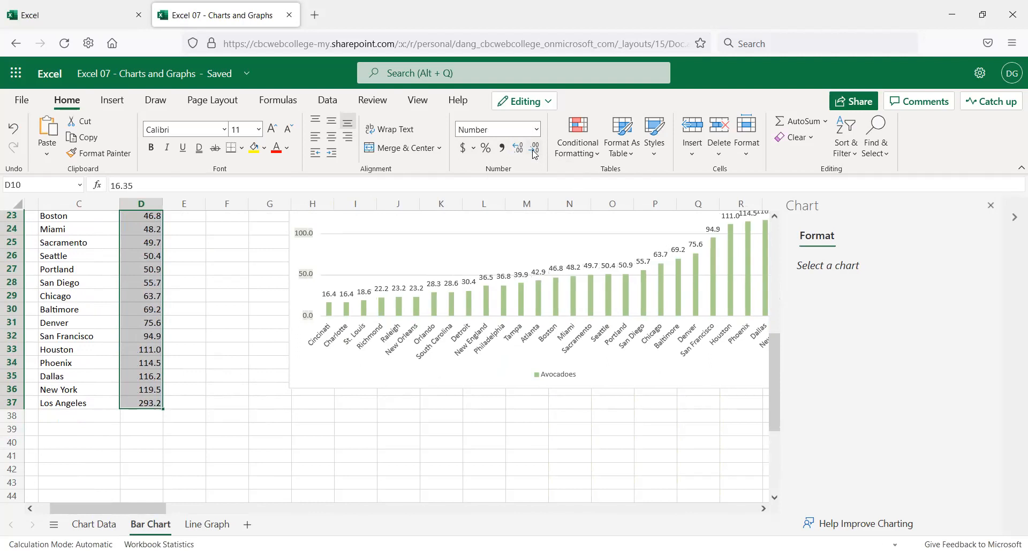
left_click(534, 153)
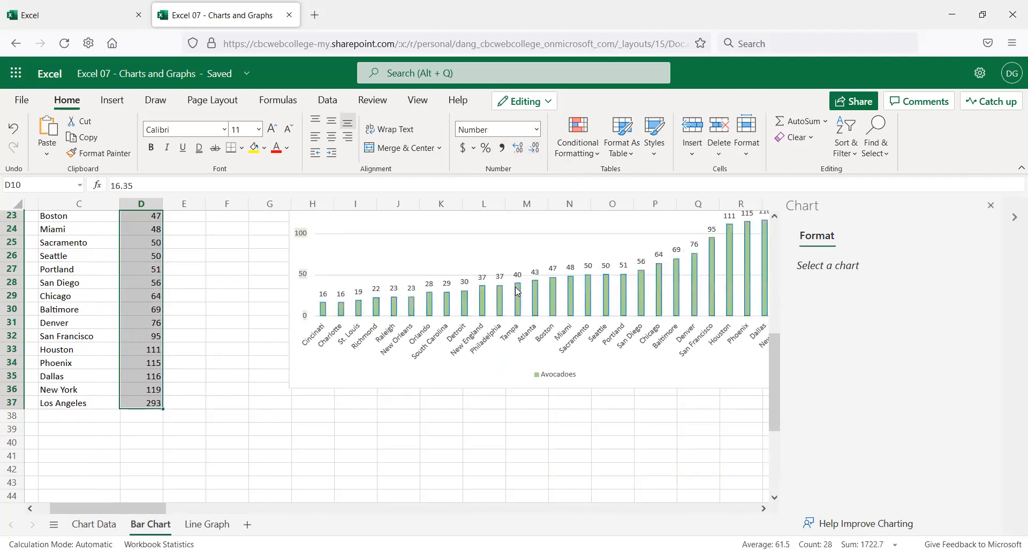
- Move the avocado chart about one column right and one row down so its left edge sits in column I
scroll(508, 297, "up", 2)
left_click(596, 289)
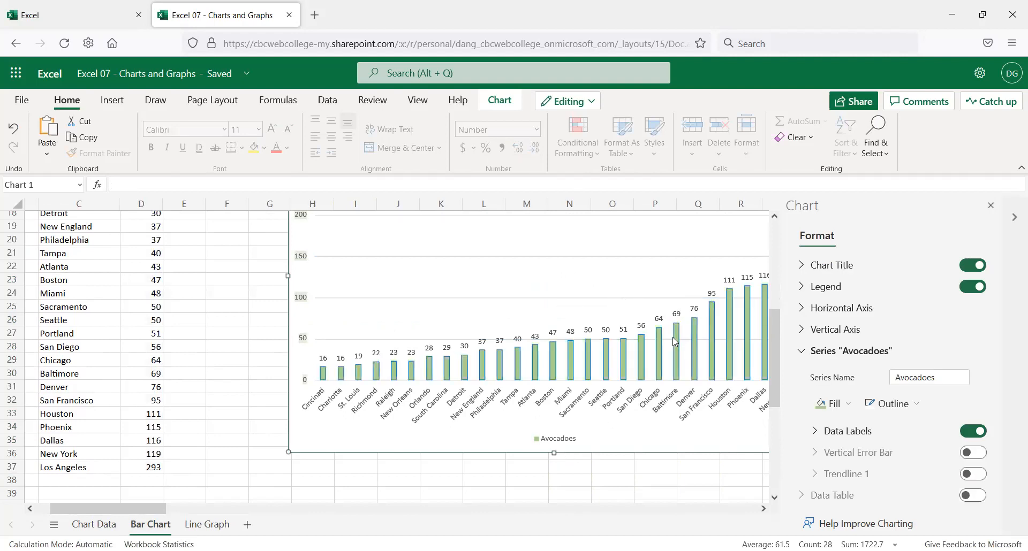
left_click(723, 509)
left_click_drag(194, 514, 105, 512)
scroll(185, 447, "up", 3)
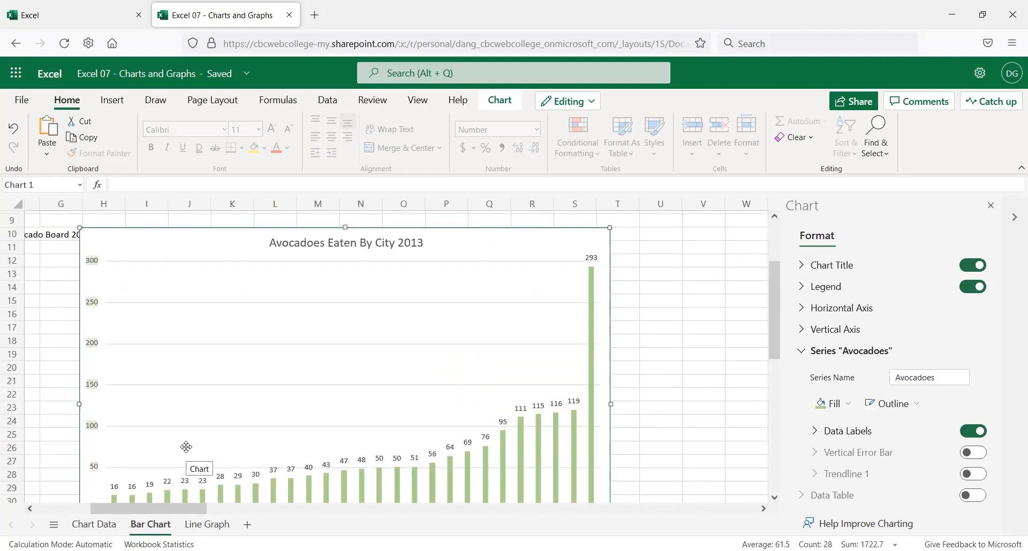
left_click_drag(164, 229, 211, 352)
scroll(150, 341, "down", 1)
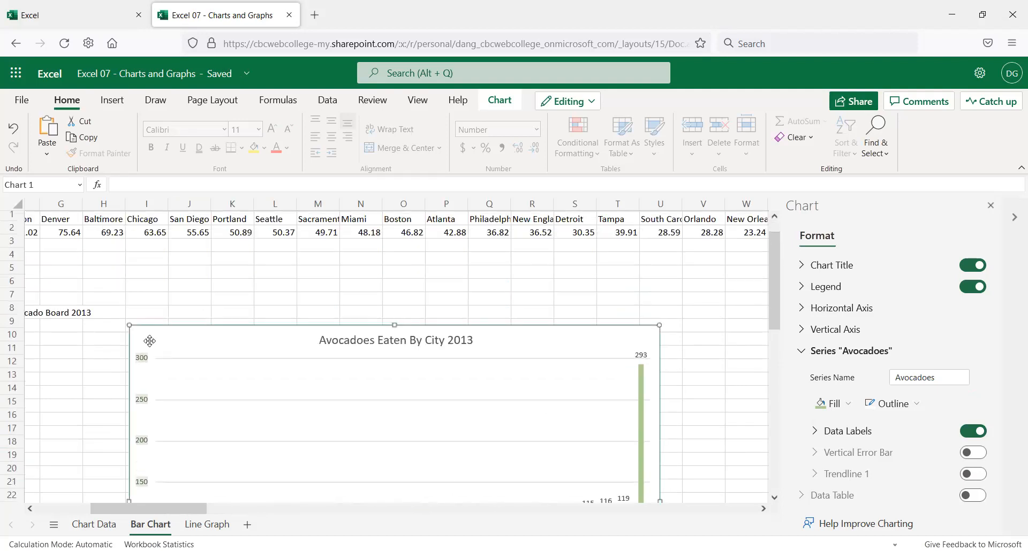
scroll(107, 335, "down", 5)
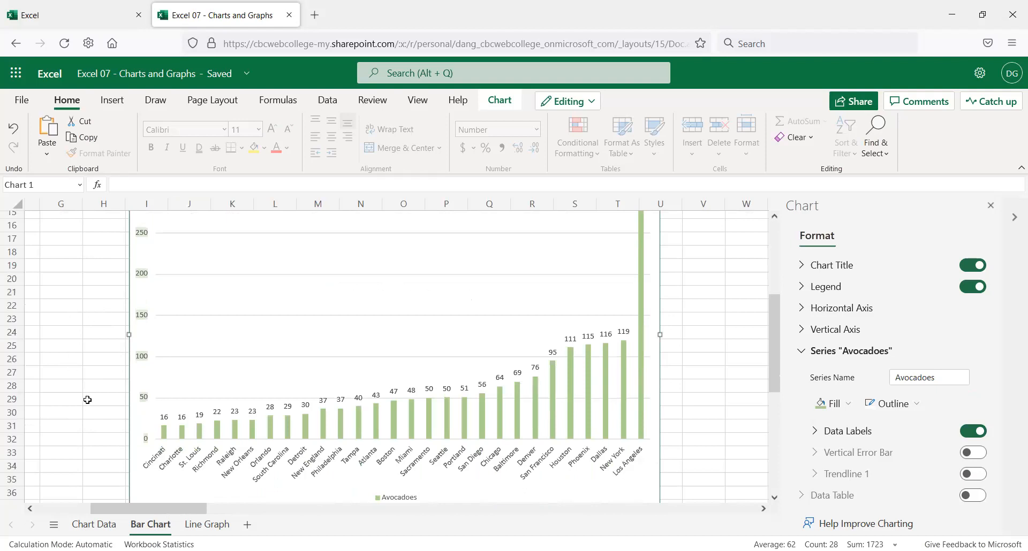
- Copy the avocado column chart and paste the duplicate below it at cell I41
left_click_drag(106, 515, 85, 515)
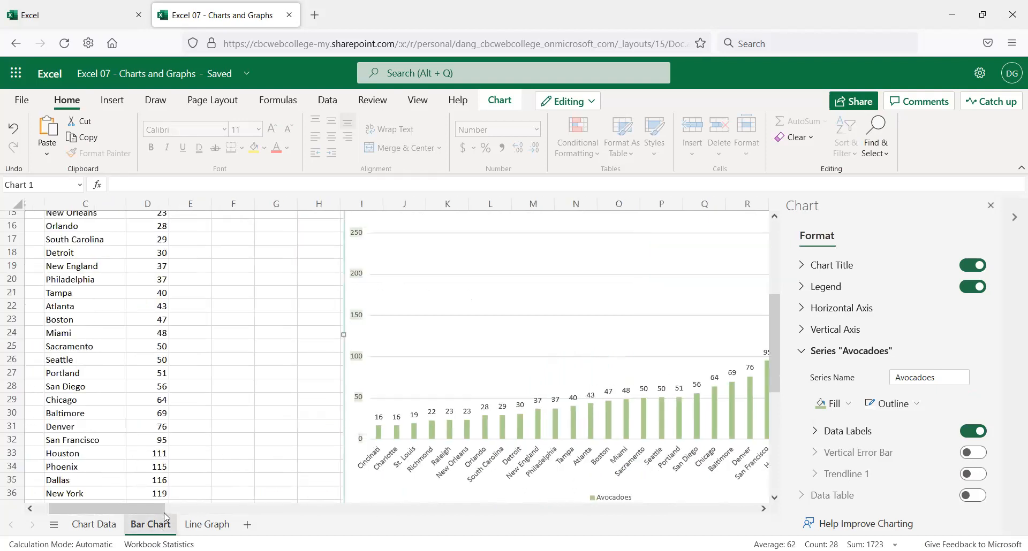
left_click_drag(157, 506, 209, 515)
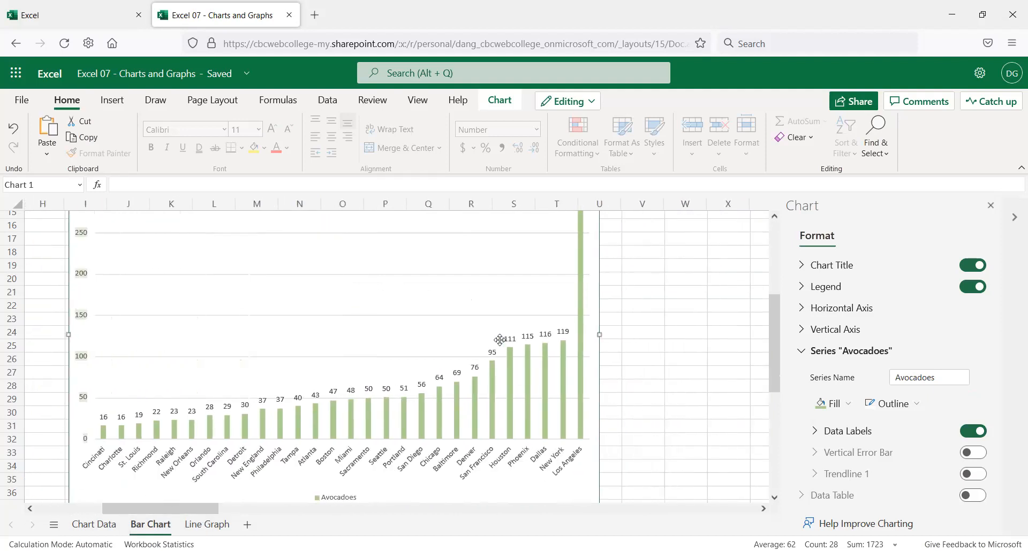
scroll(600, 429, "down", 2)
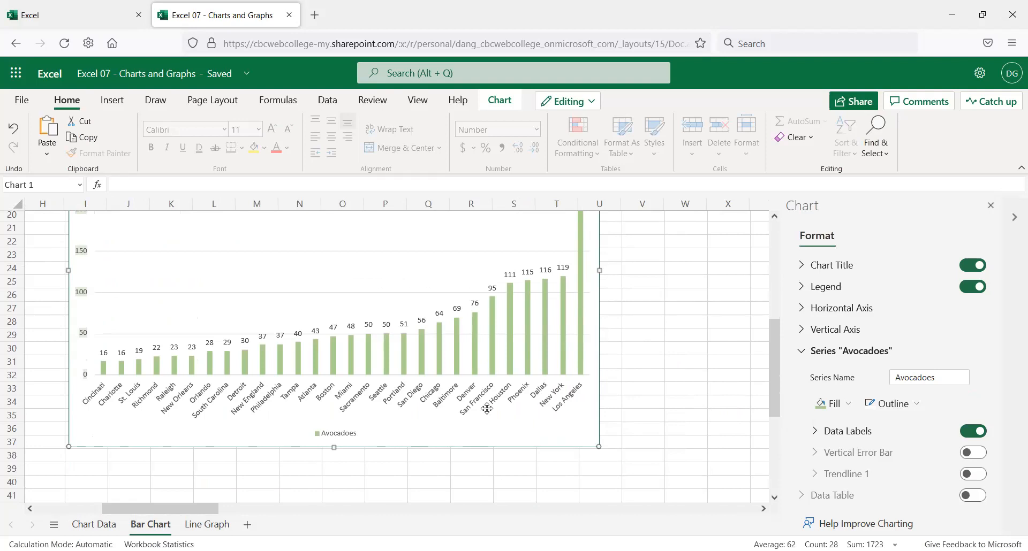
scroll(486, 409, "up", 2)
scroll(467, 369, "down", 5)
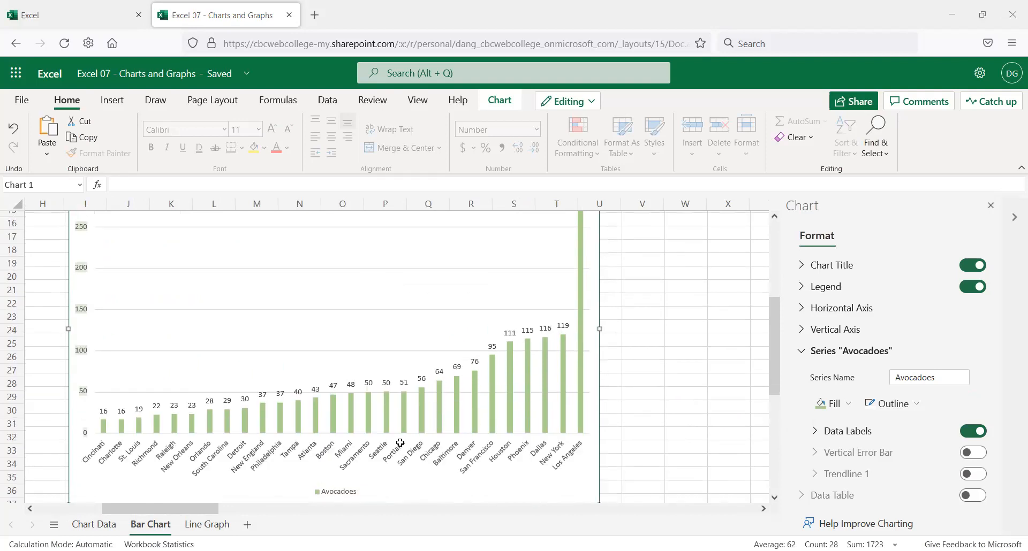
left_click(109, 363)
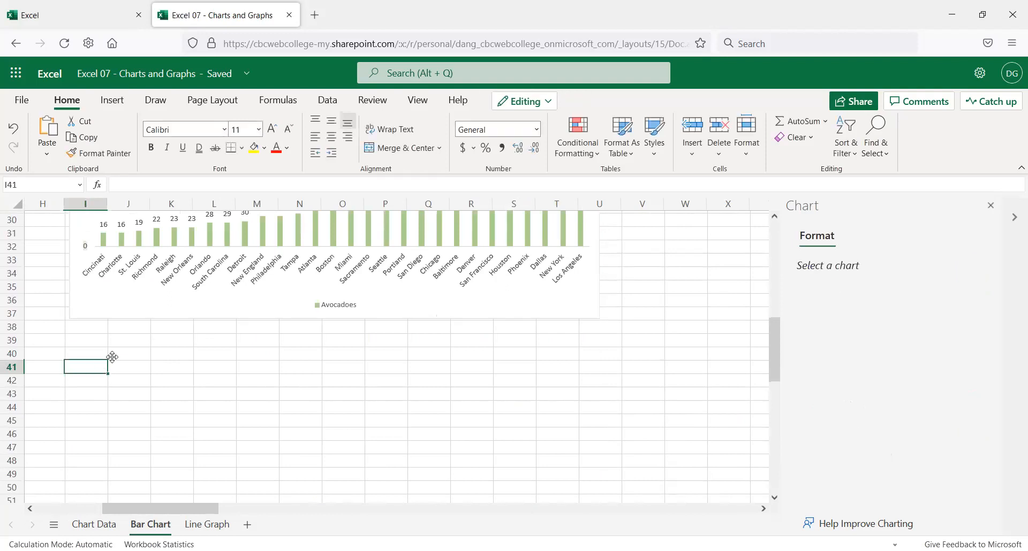
left_click(137, 316)
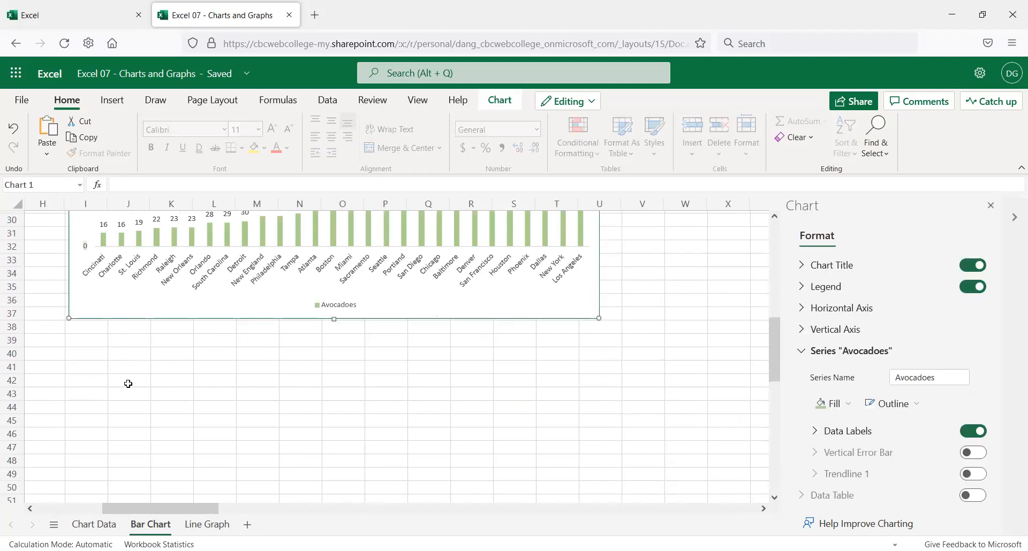
left_click(85, 364)
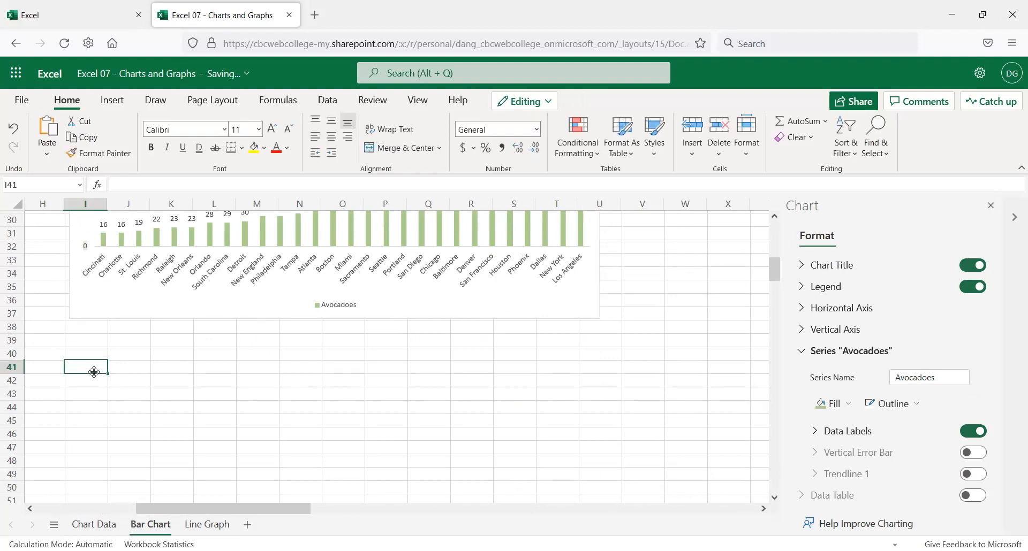
key("ctrl+v")
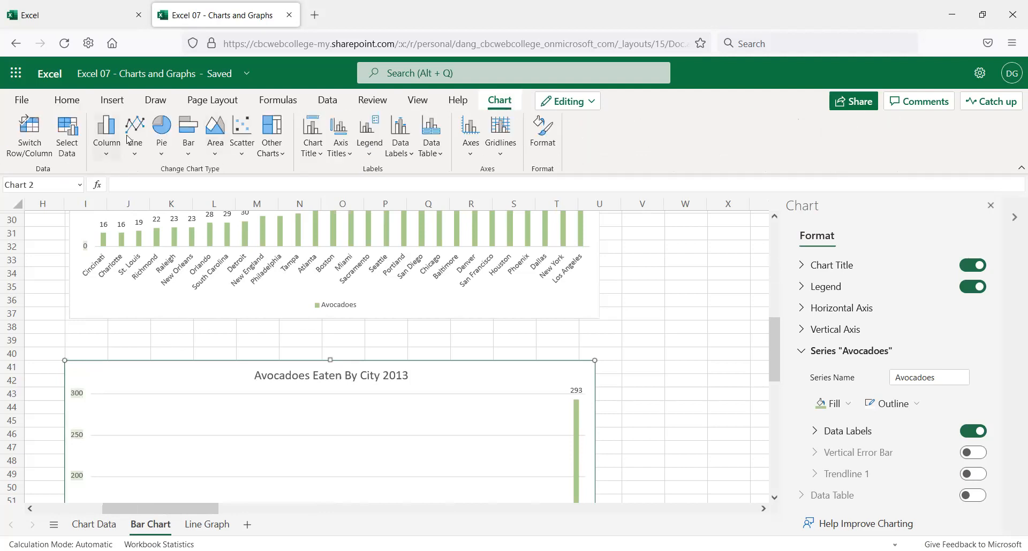
- Change the pasted chart to a 2-D line chart with markers and compare it with the original column chart
left_click(137, 148)
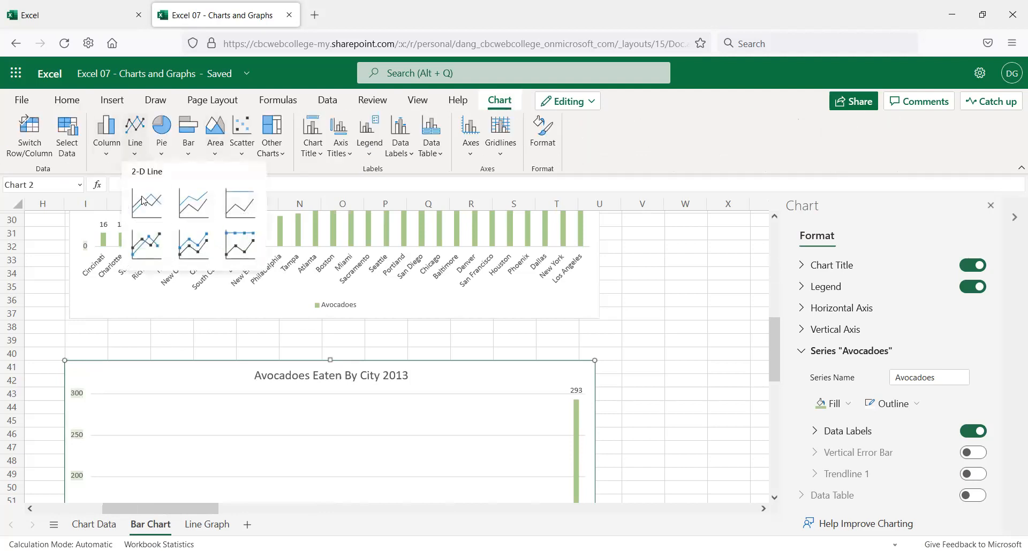
left_click(153, 242)
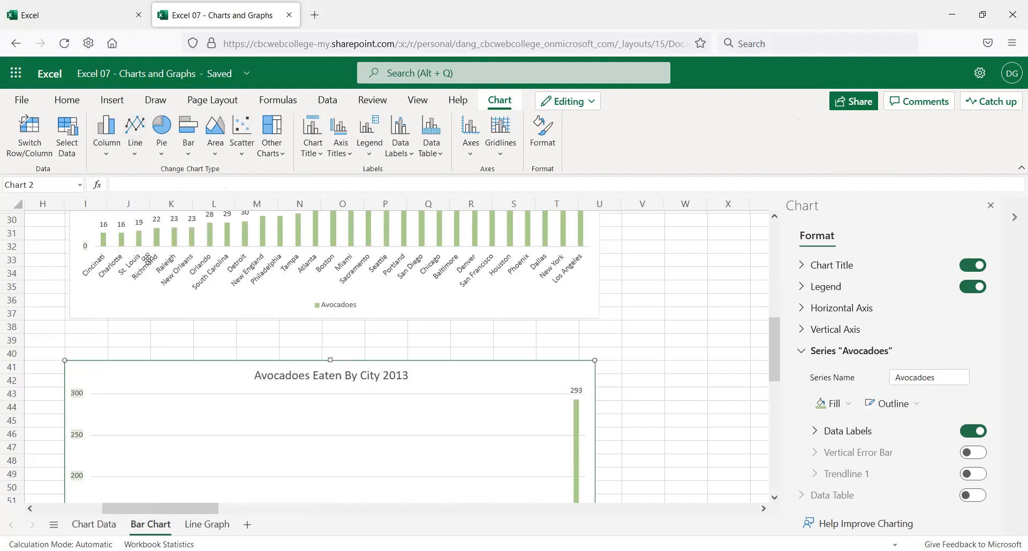
scroll(155, 289, "down", 3)
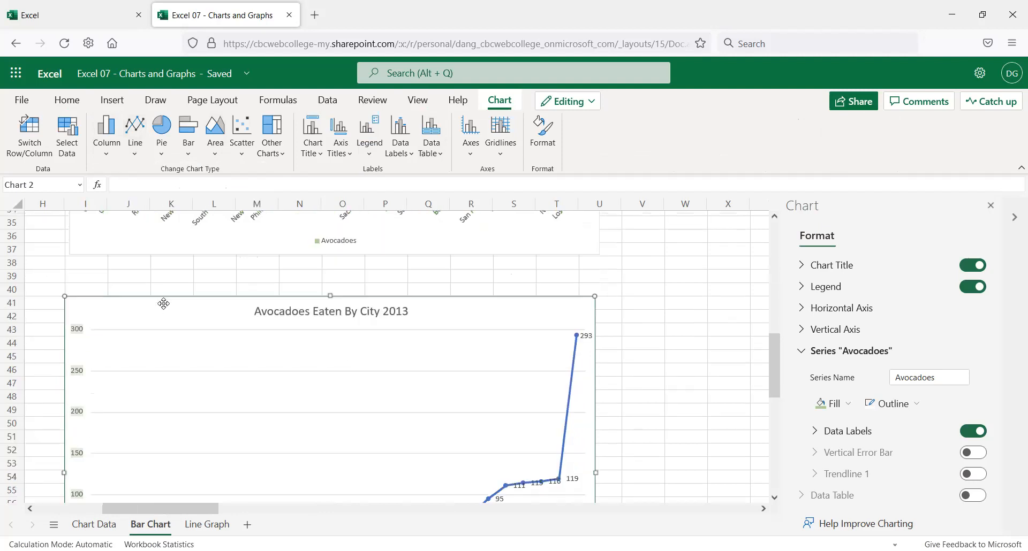
scroll(169, 293, "down", 2)
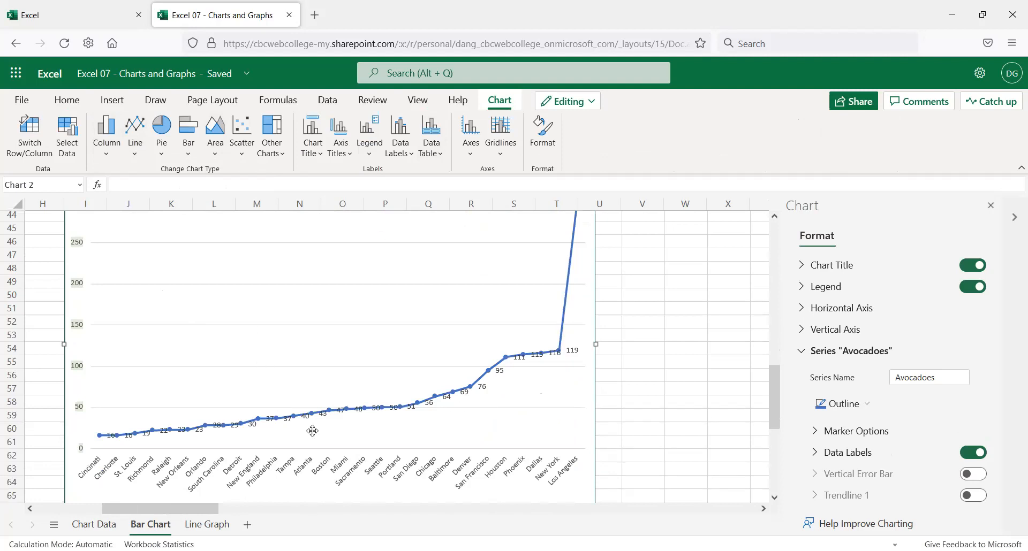
scroll(542, 481, "up", 2)
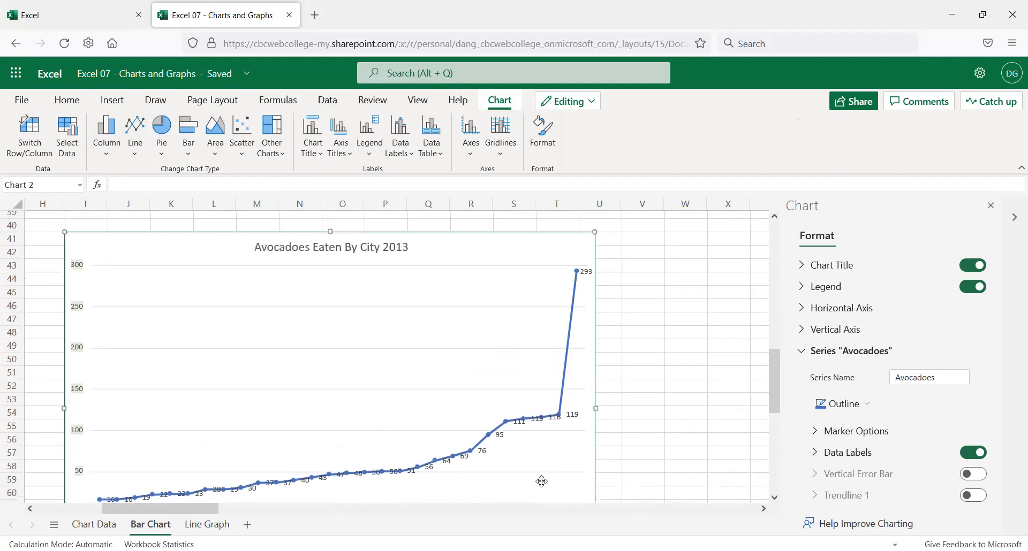
scroll(503, 471, "down", 2)
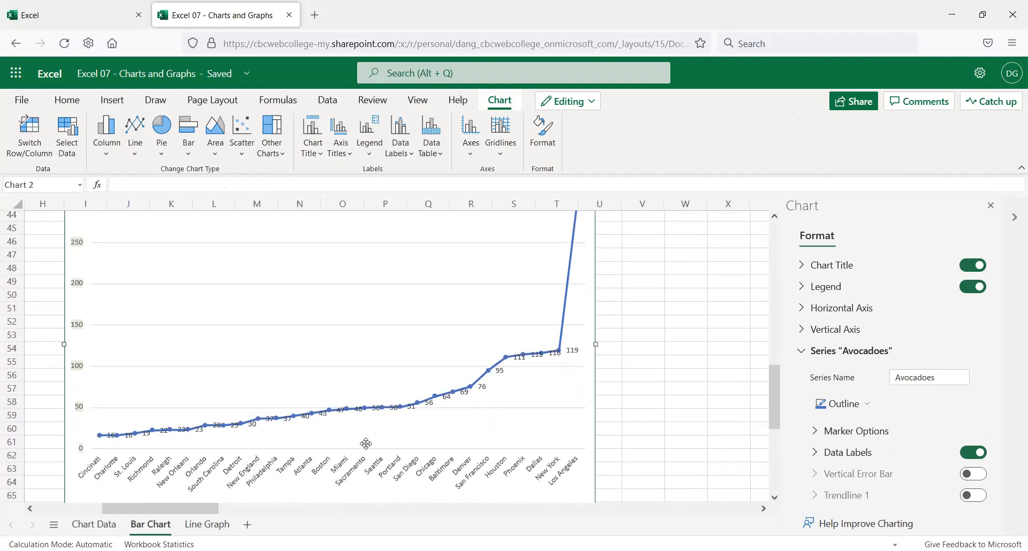
scroll(393, 437, "up", 3)
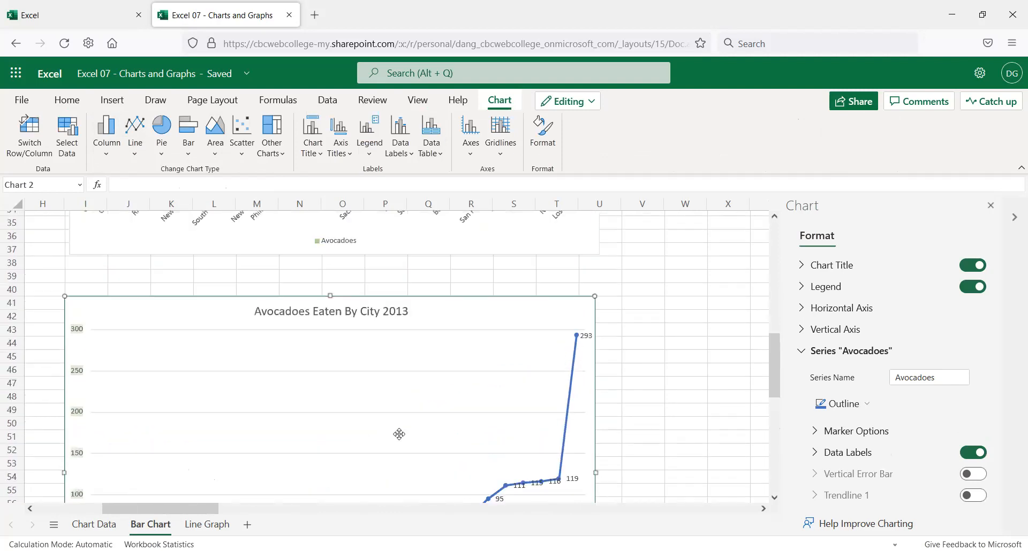
scroll(399, 434, "down", 2)
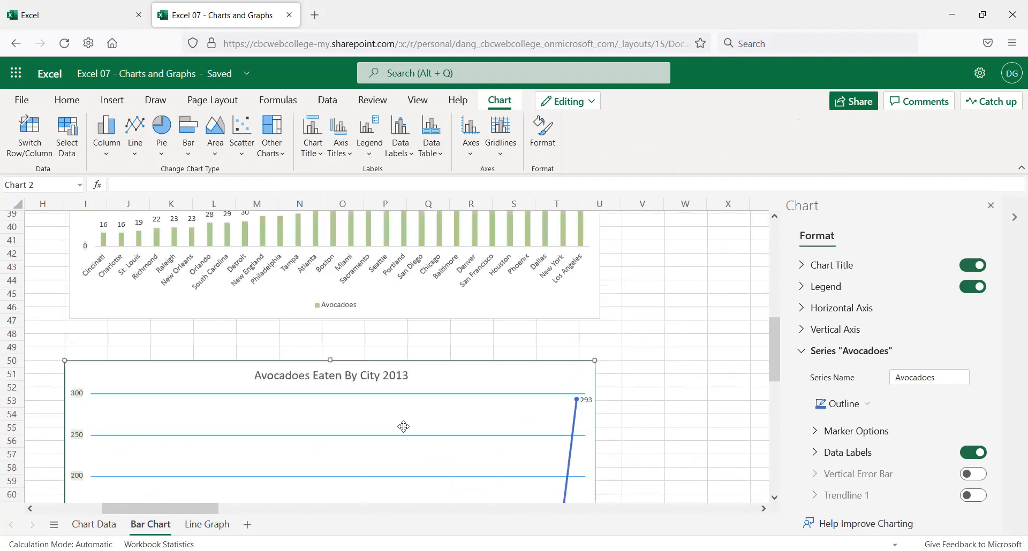
scroll(407, 426, "up", 8)
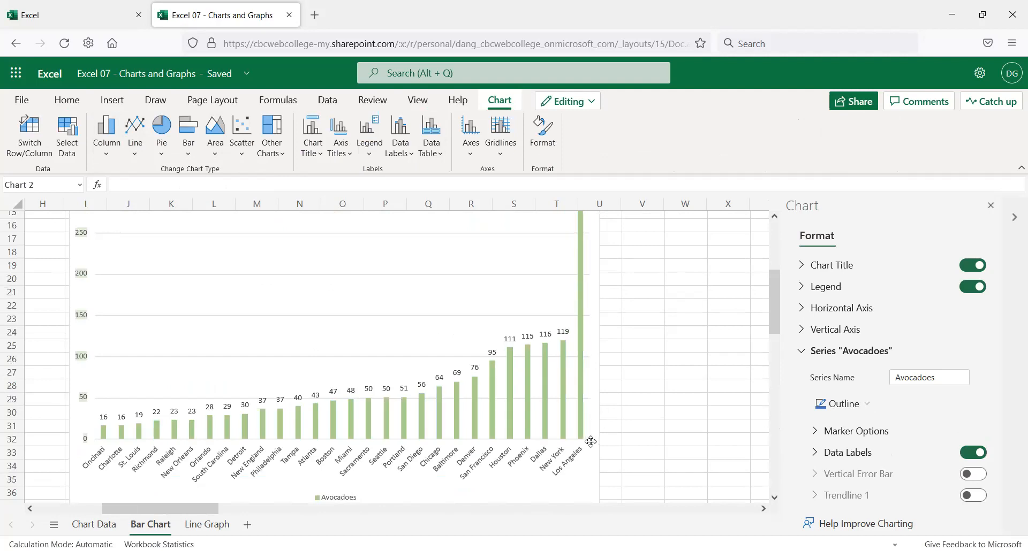
- Delete the line chart copy below the avocado column chart
scroll(449, 481, "down", 2)
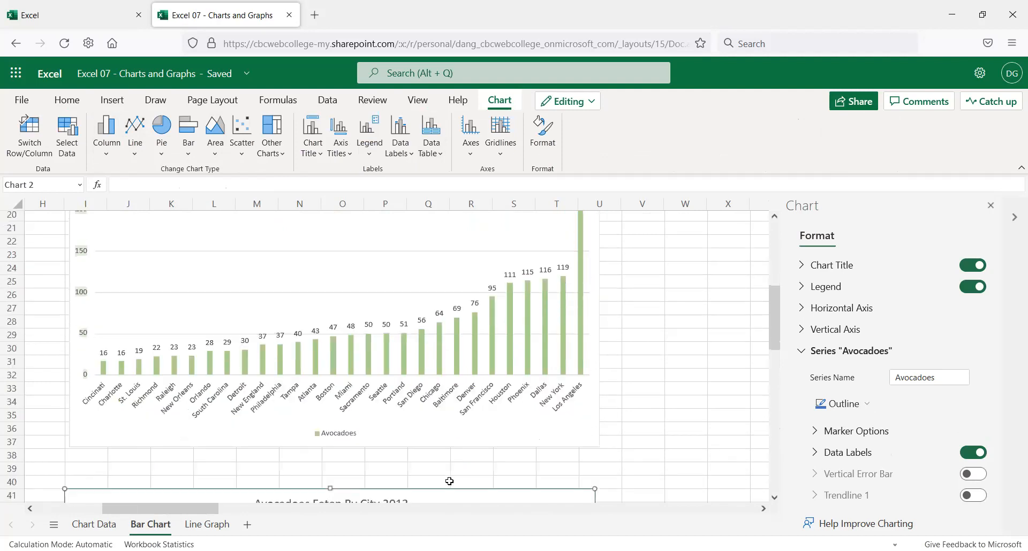
scroll(449, 481, "down", 8)
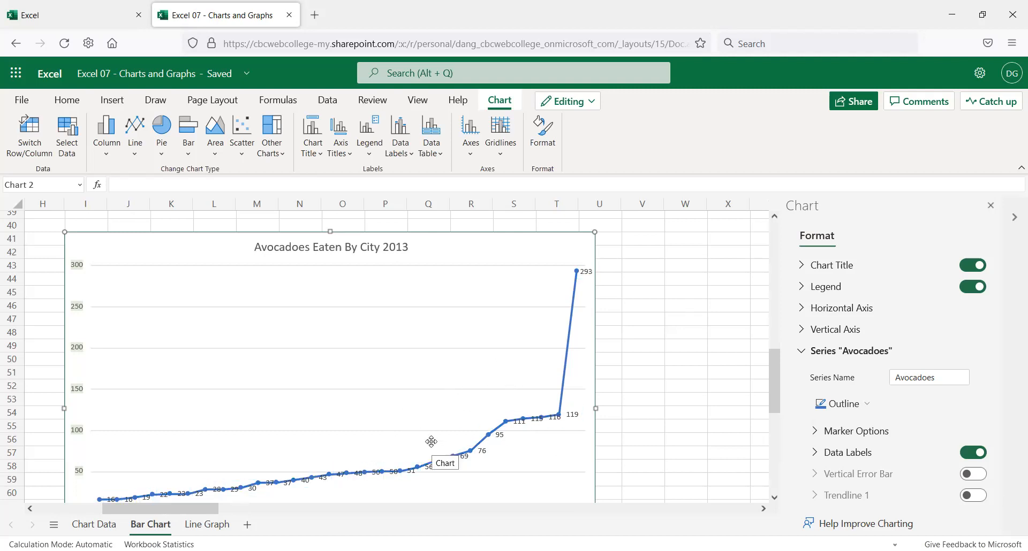
scroll(353, 447, "up", 3)
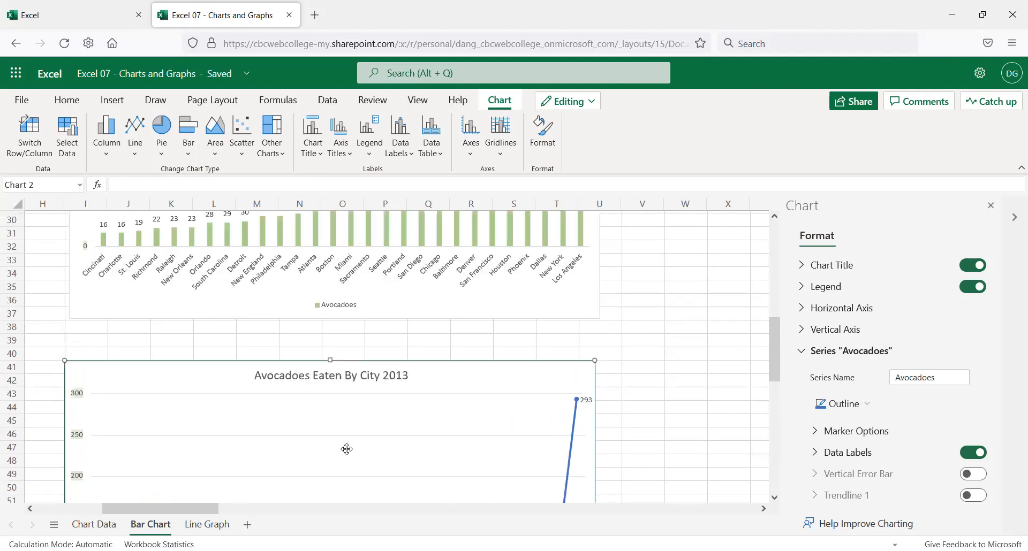
scroll(395, 388, "up", 2)
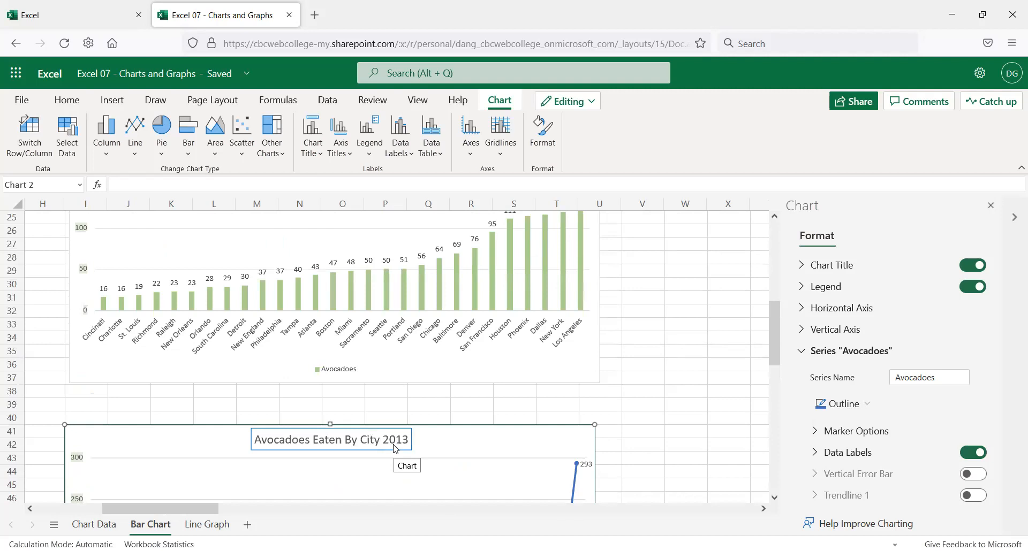
left_click(502, 428)
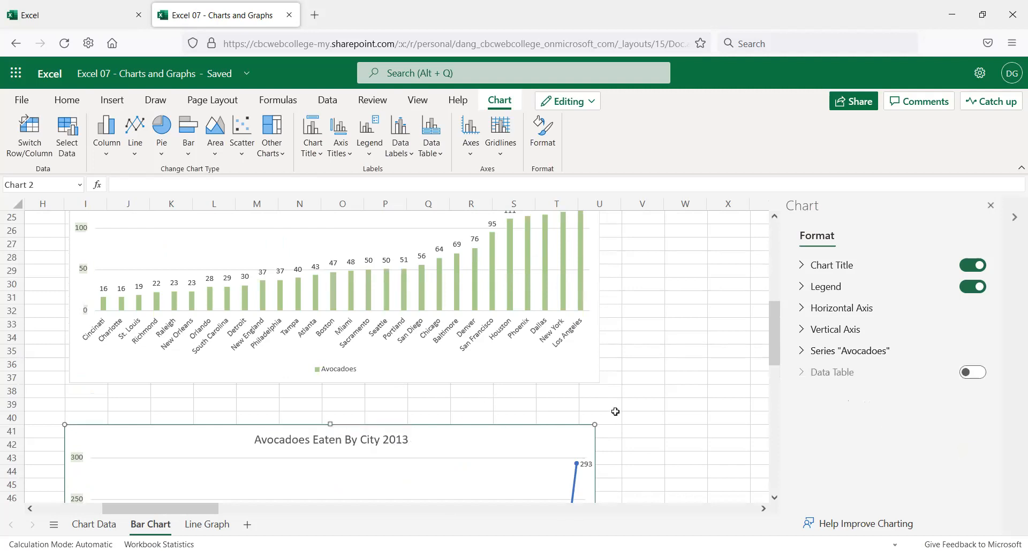
scroll(605, 388, "down", 2)
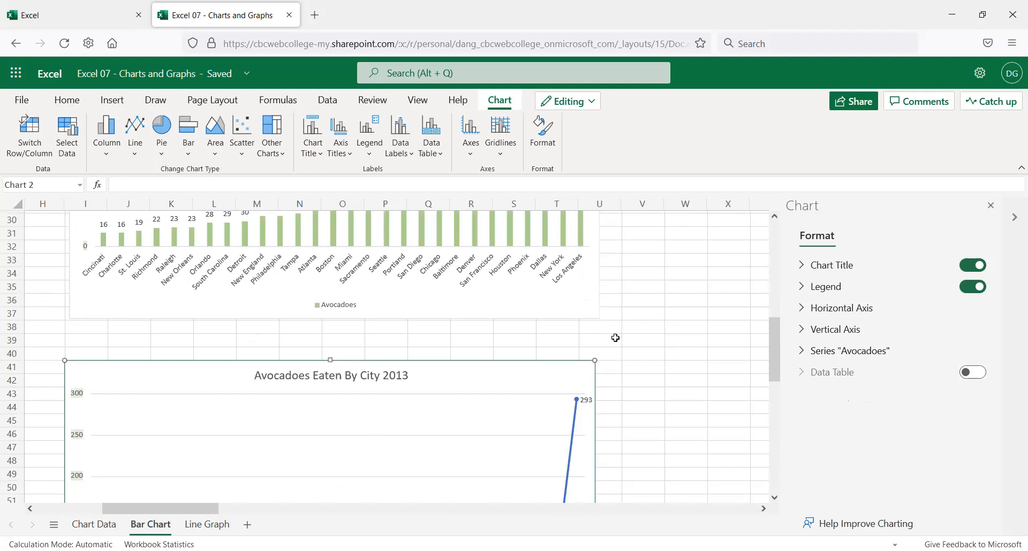
key("Delete")
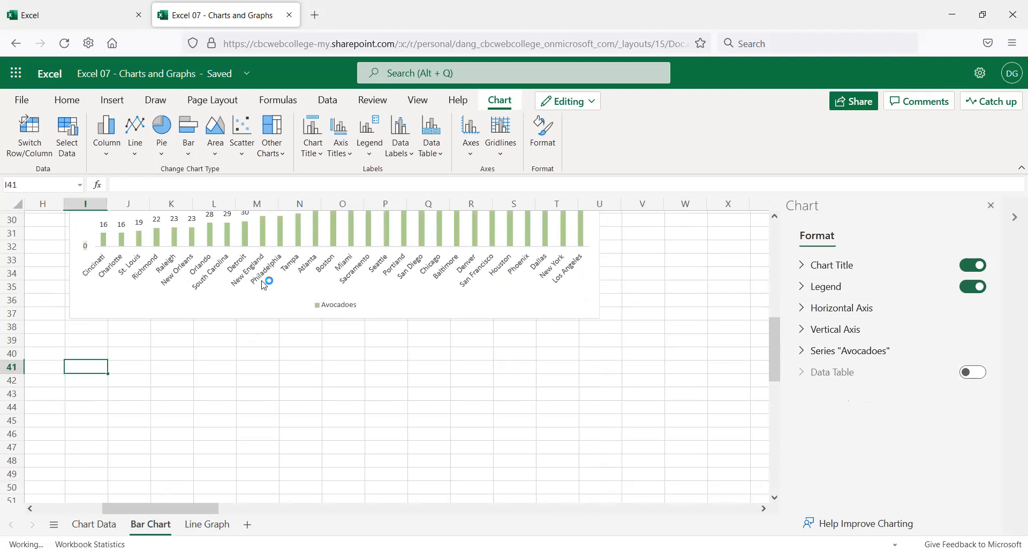
left_click(117, 368)
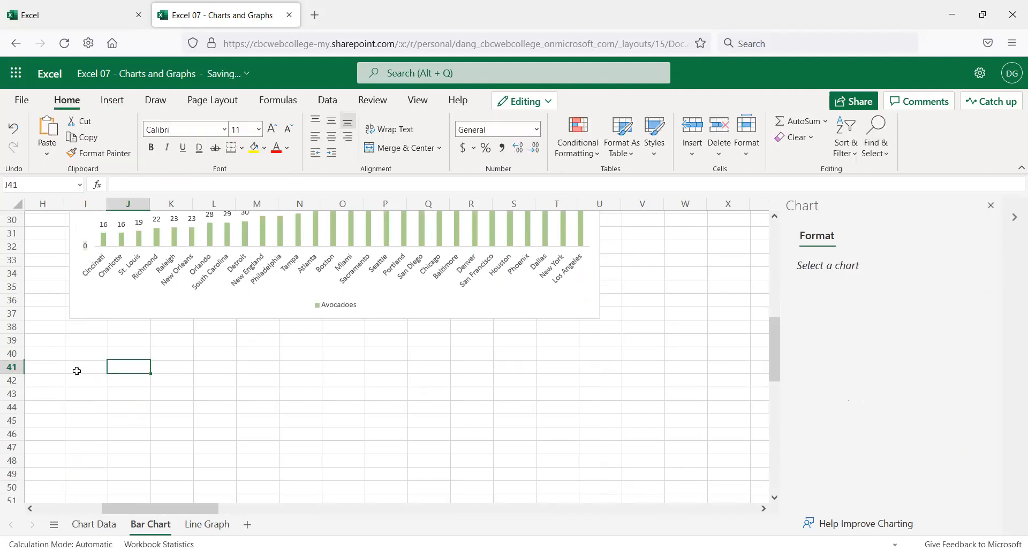
scroll(79, 377, "up", 10)
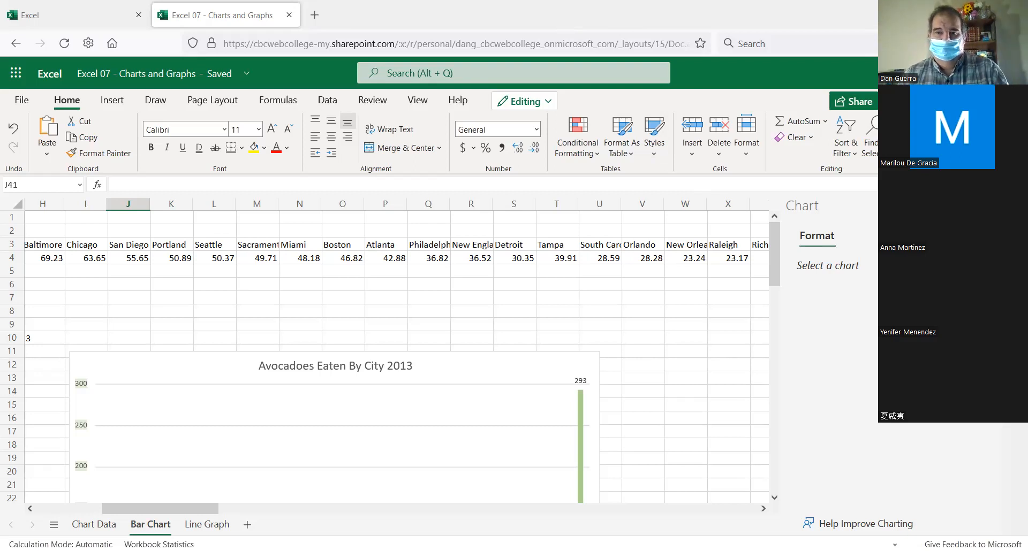
left_click(631, 327)
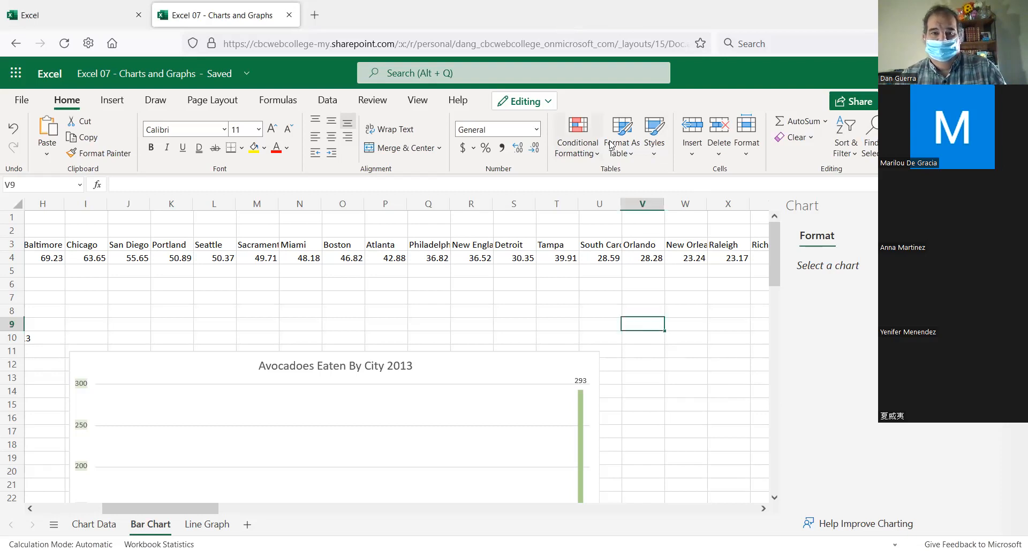
scroll(312, 290, "down", 2)
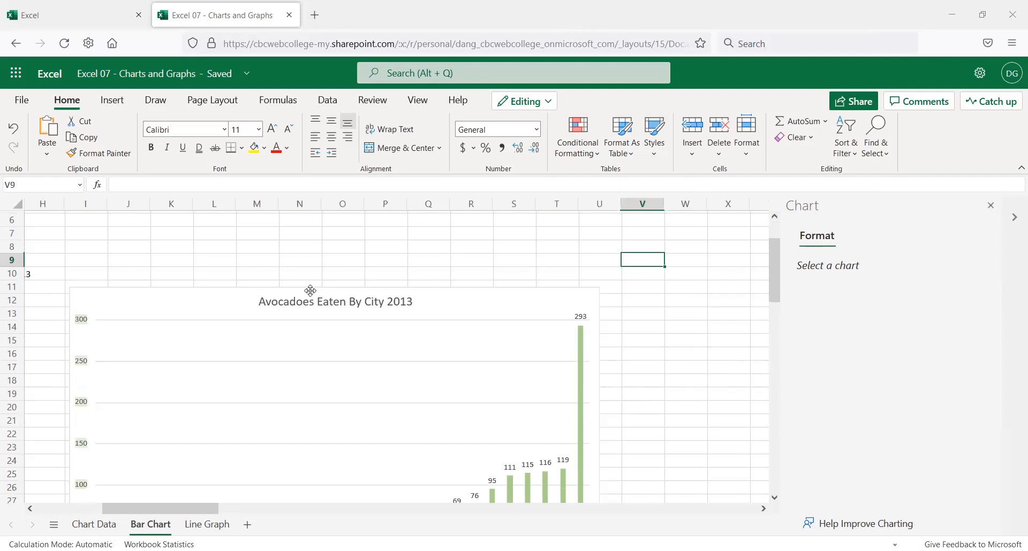
scroll(311, 290, "down", 2)
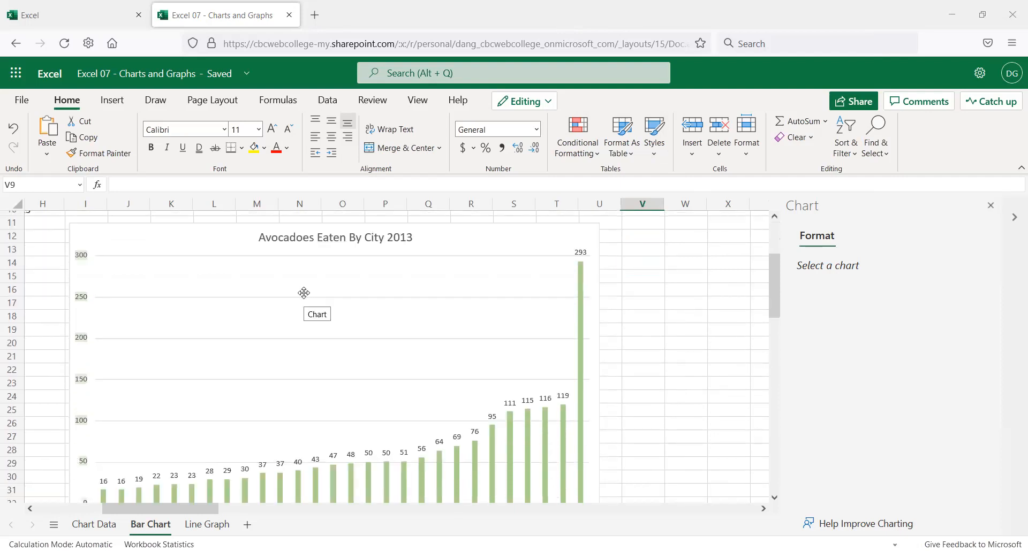
scroll(306, 295, "down", 2)
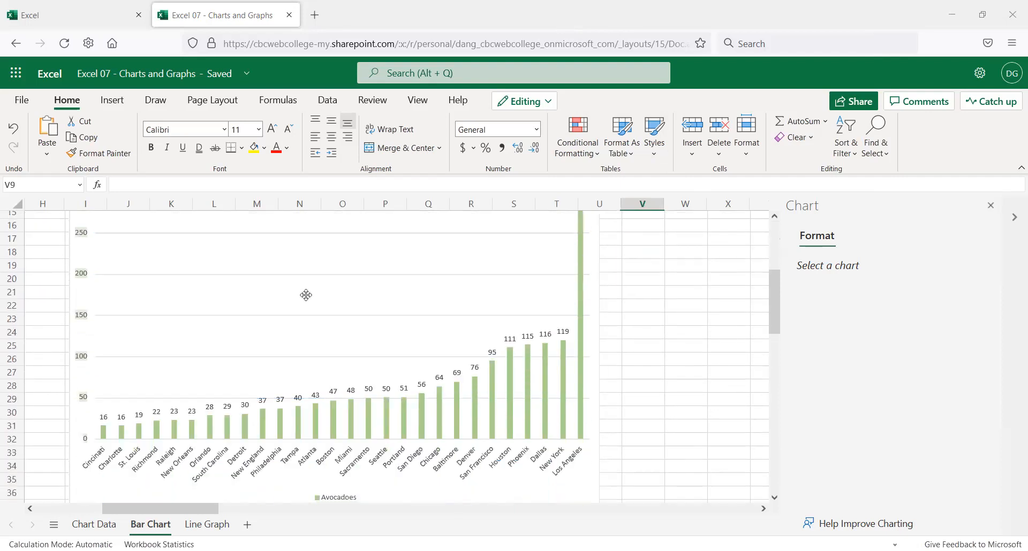
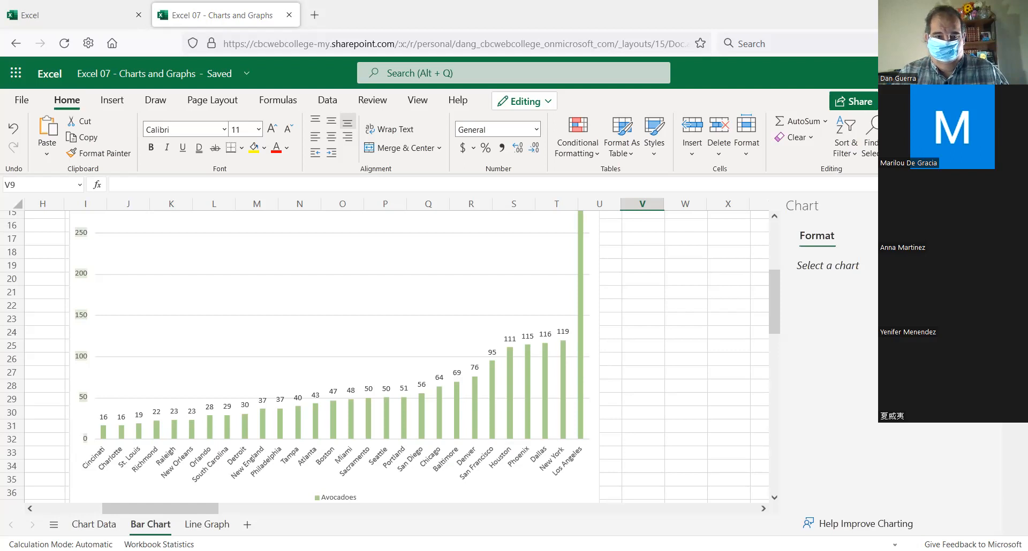
- Copy the pie chart survey data in A20:B24 of the Chart Data sheet
left_click(94, 525)
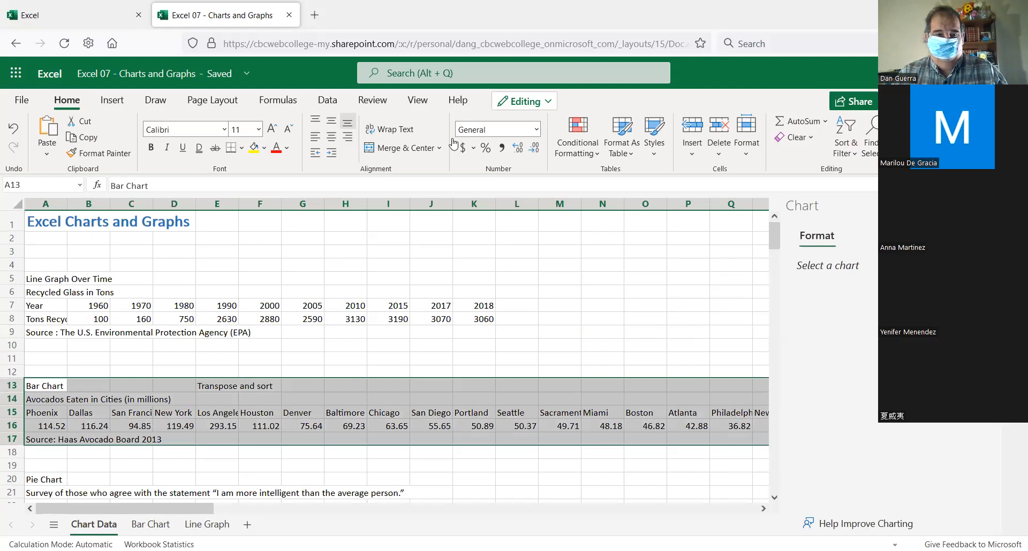
scroll(310, 232, "down", 3)
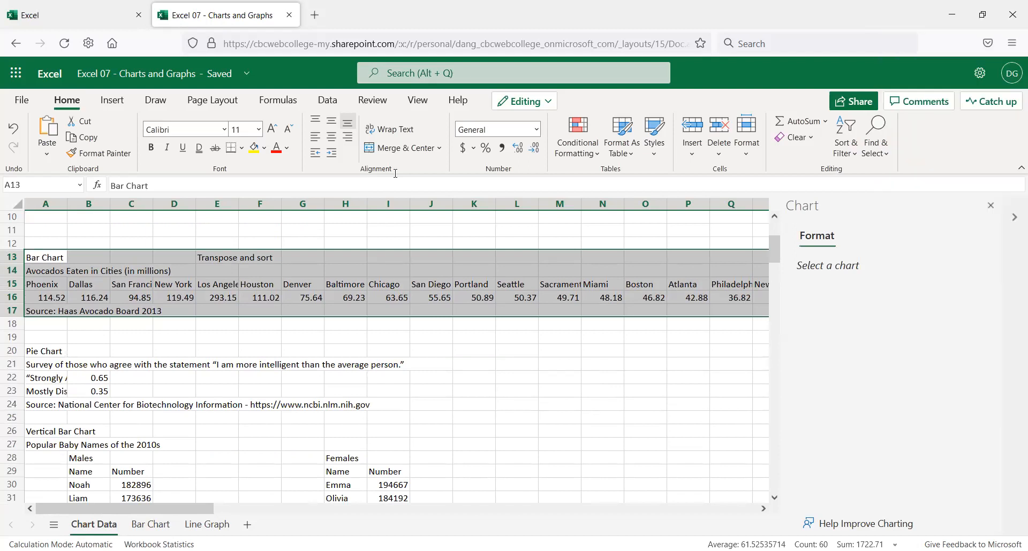
left_click_drag(53, 353, 383, 405)
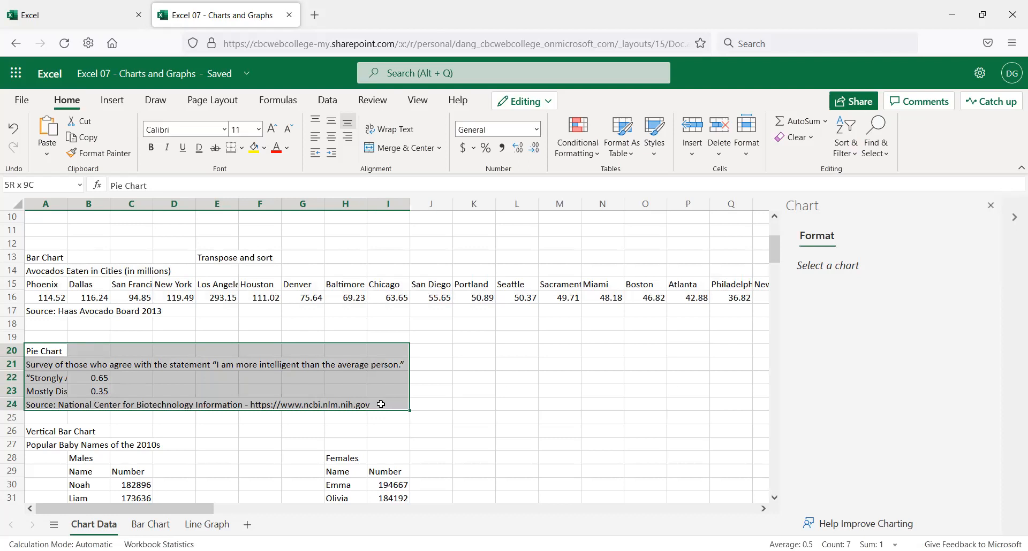
left_click_drag(377, 402, 80, 403)
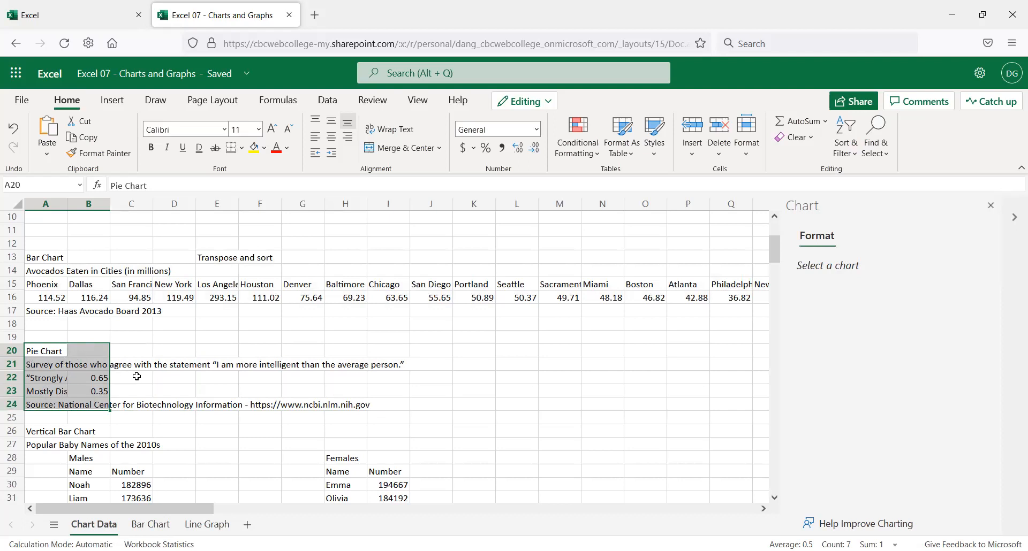
key("ctrl+c")
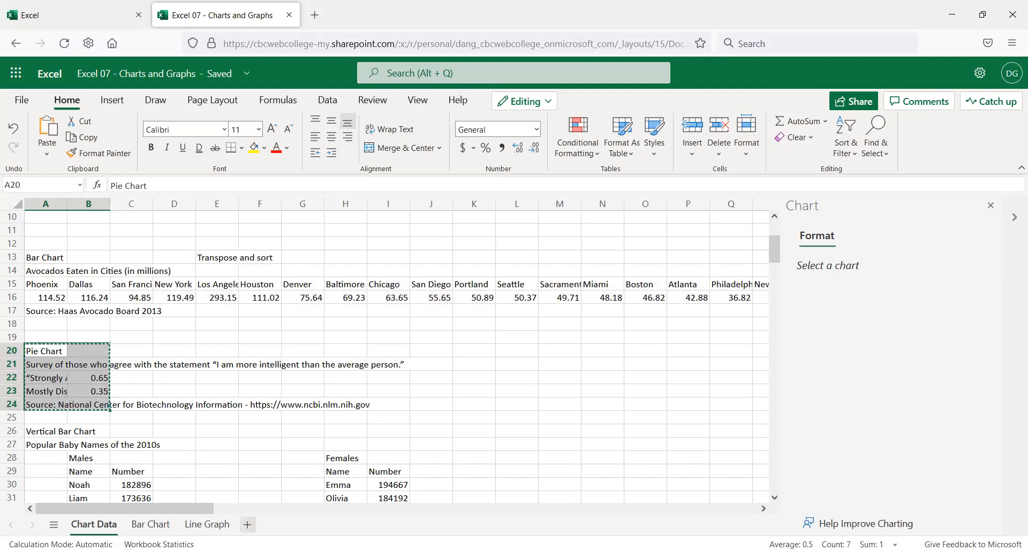
- Add a new worksheet and rename it Pie Chart
left_click(248, 526)
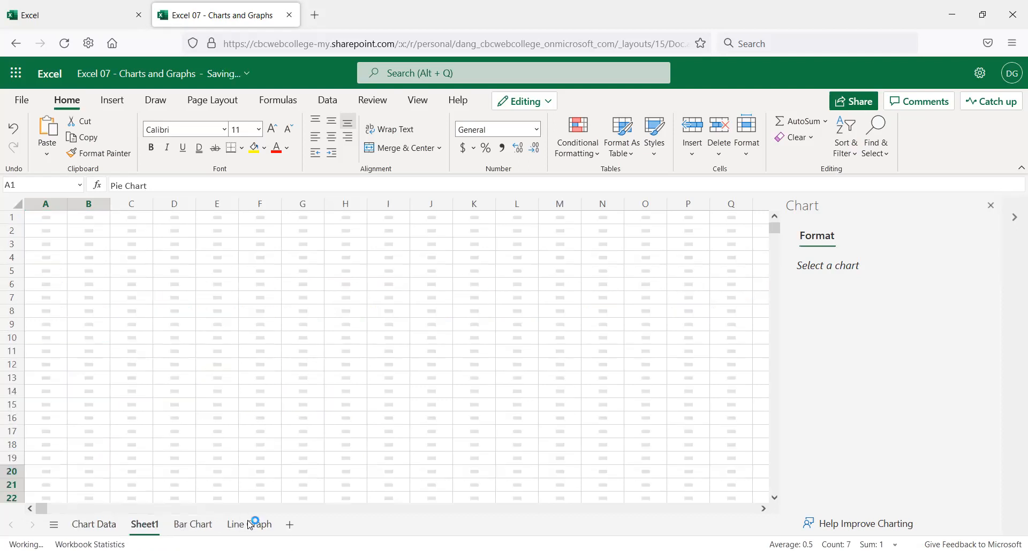
double_click(154, 526)
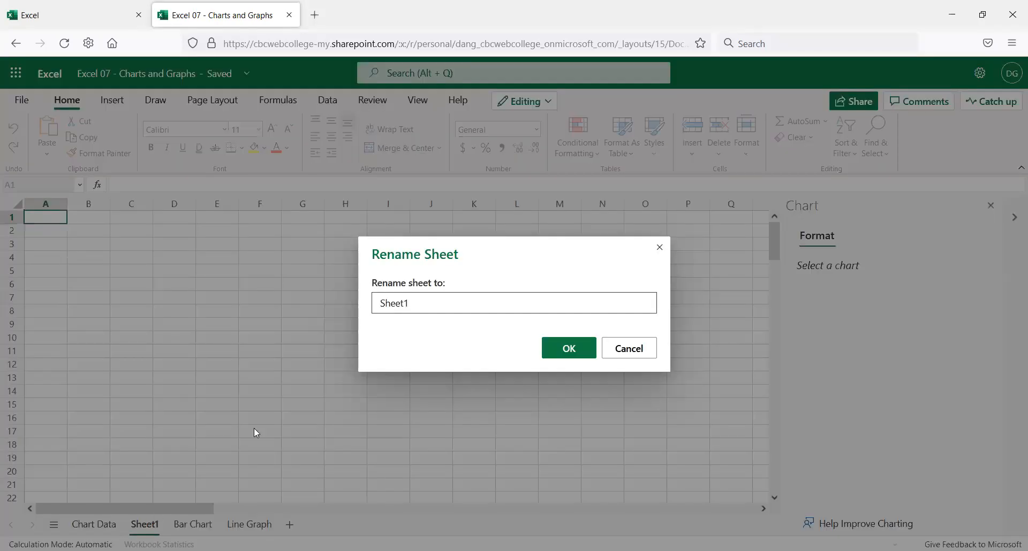
type("Pie Chart")
left_click(567, 349)
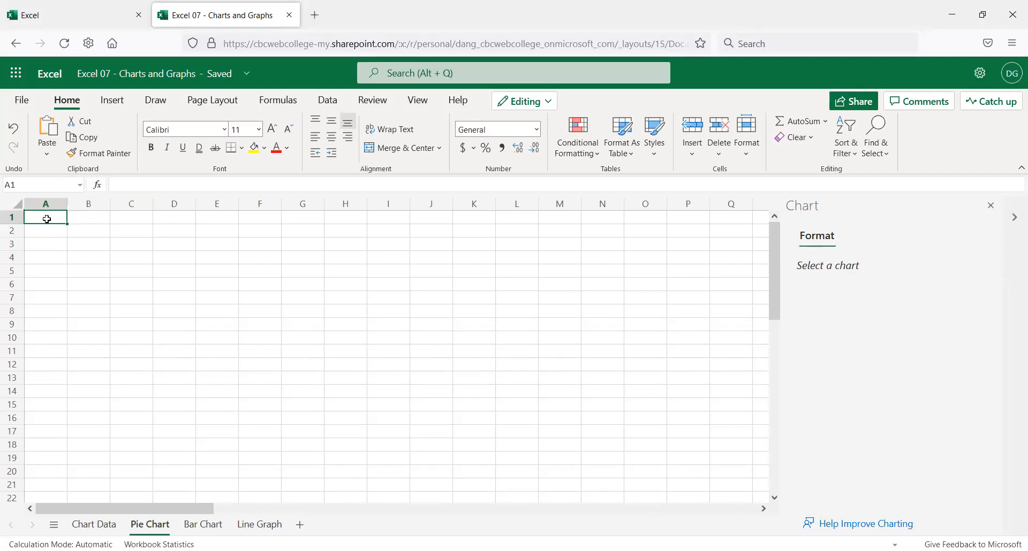
- Paste the copied survey data at A1 and widen column A to fit the response labels
key("ctrl+v")
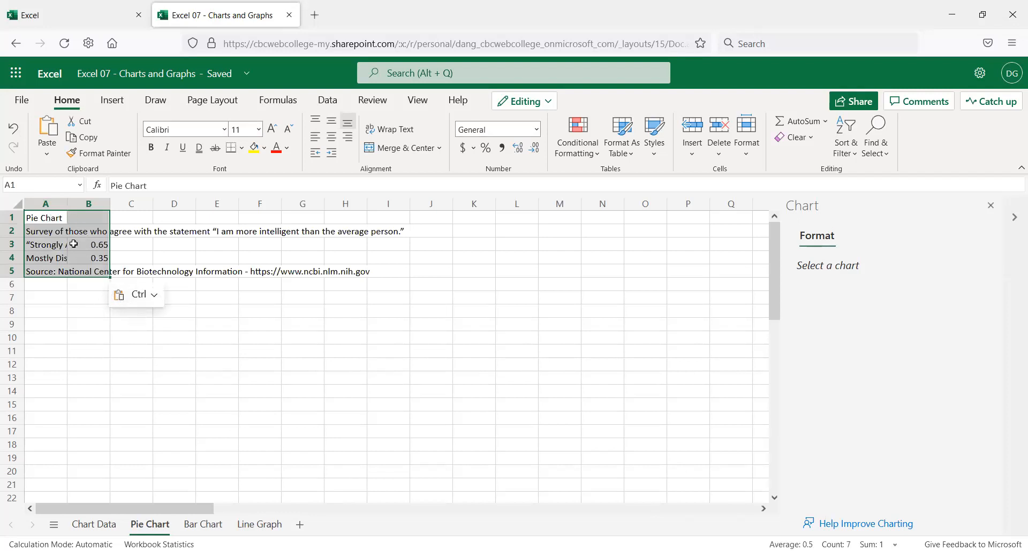
left_click_drag(67, 204, 244, 208)
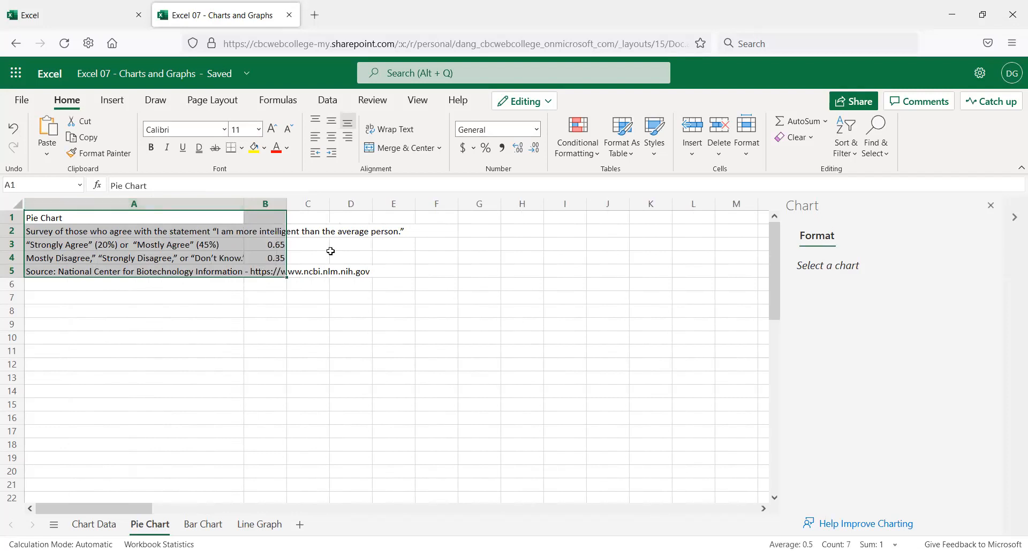
left_click(331, 252)
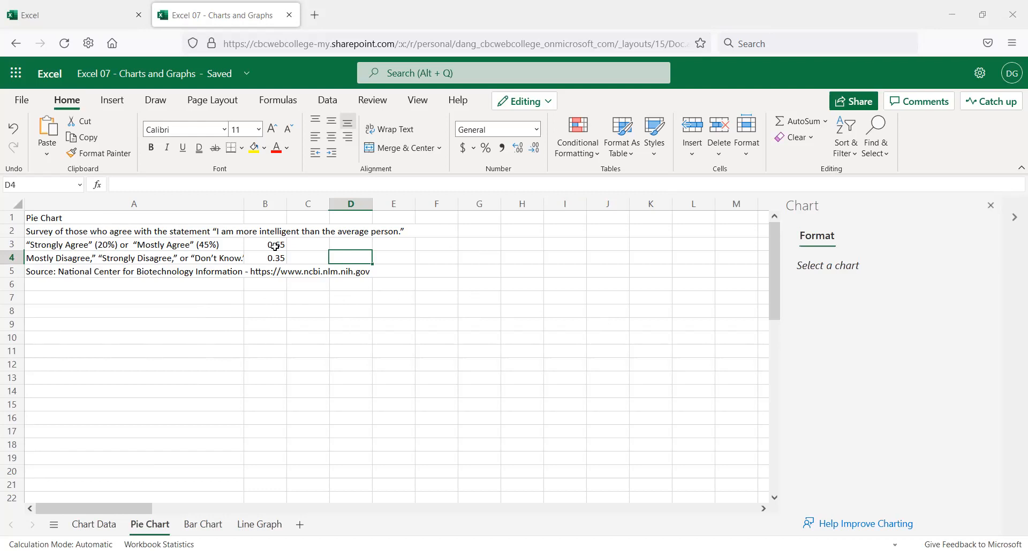
- Format the survey values in B3:B4 as percentages
left_click_drag(275, 246, 275, 259)
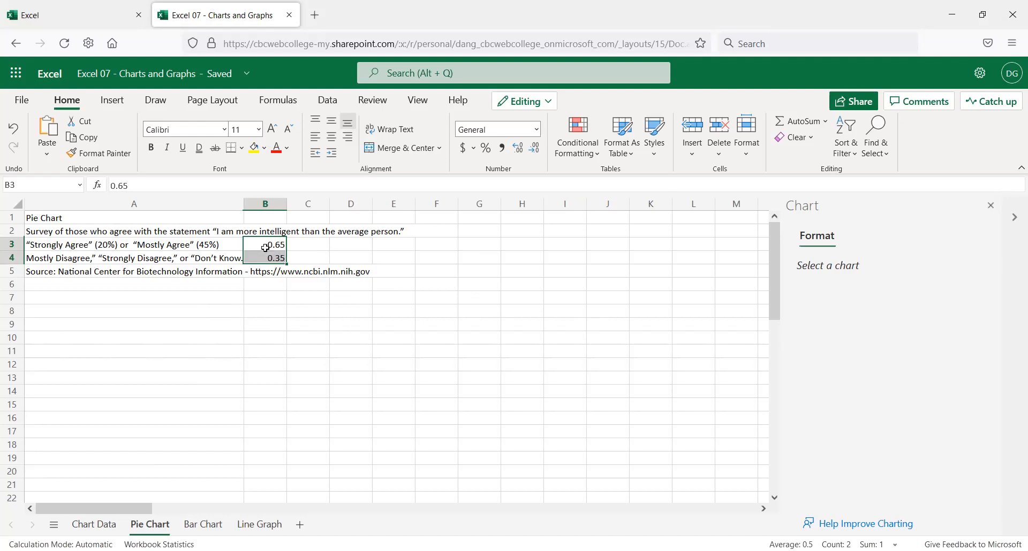
left_click(402, 297)
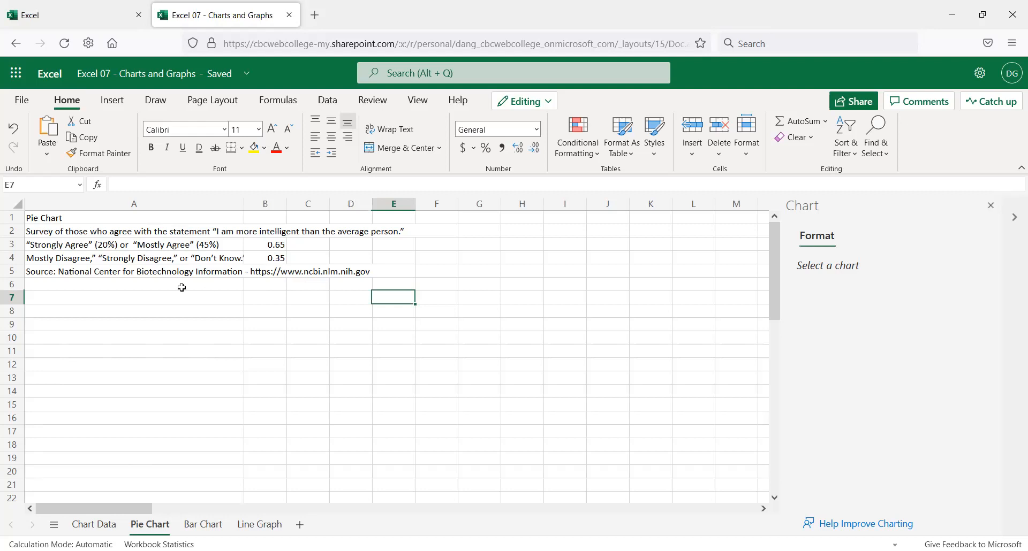
left_click_drag(206, 243, 280, 256)
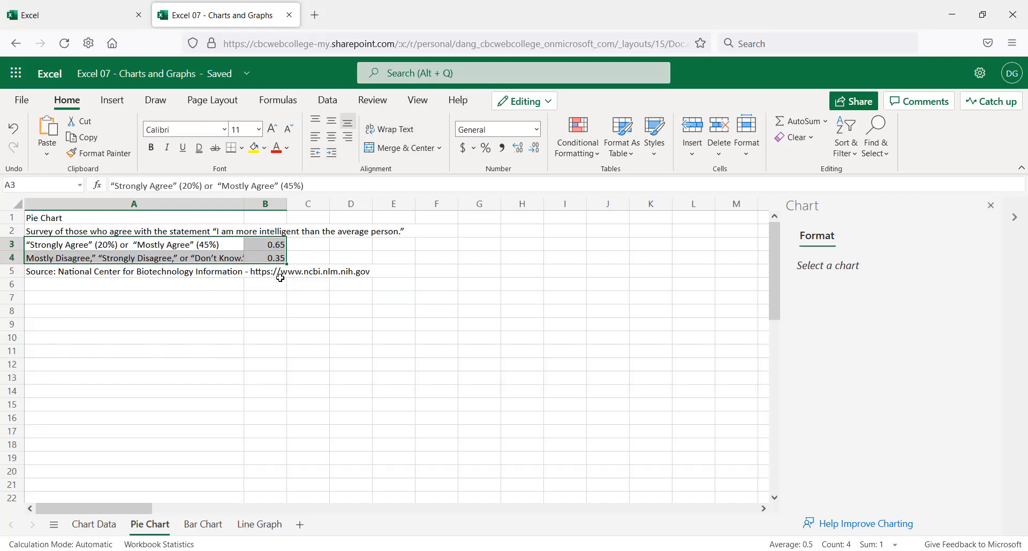
left_click(393, 250)
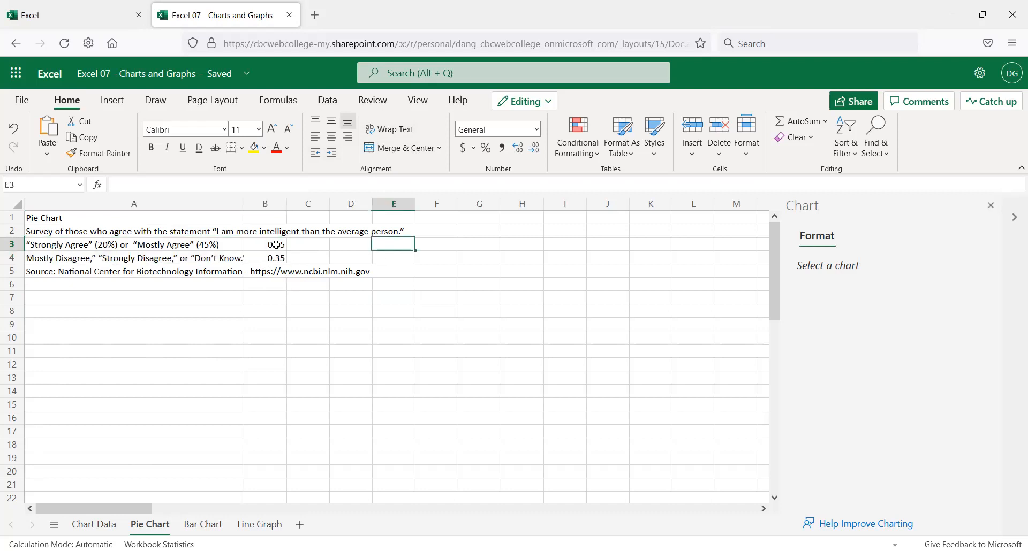
left_click_drag(276, 245, 277, 258)
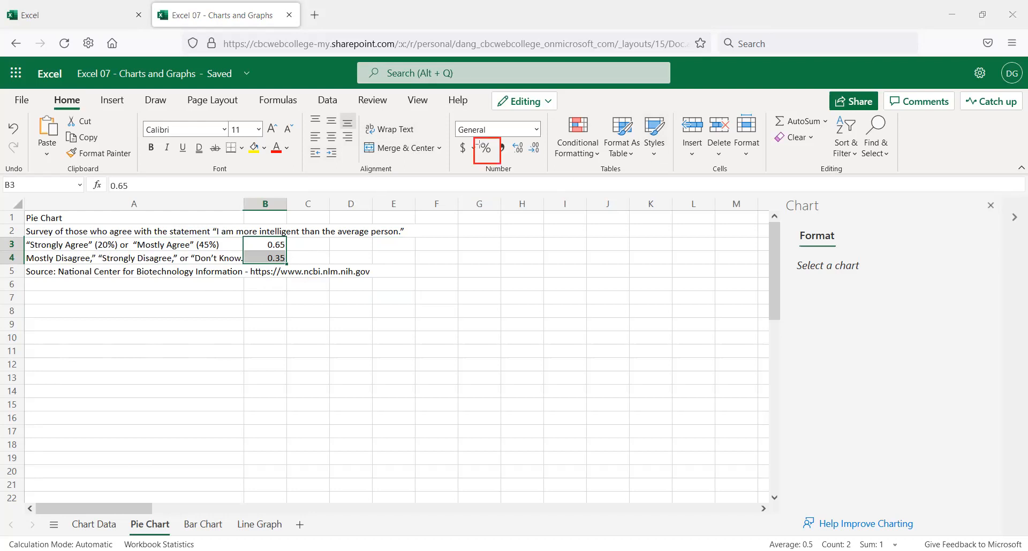
left_click(486, 149)
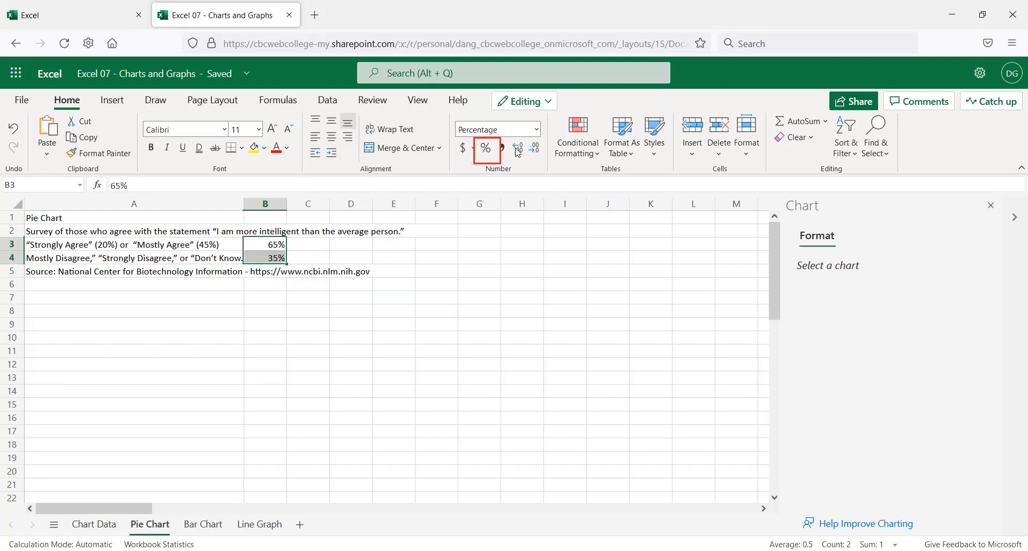
left_click(301, 260)
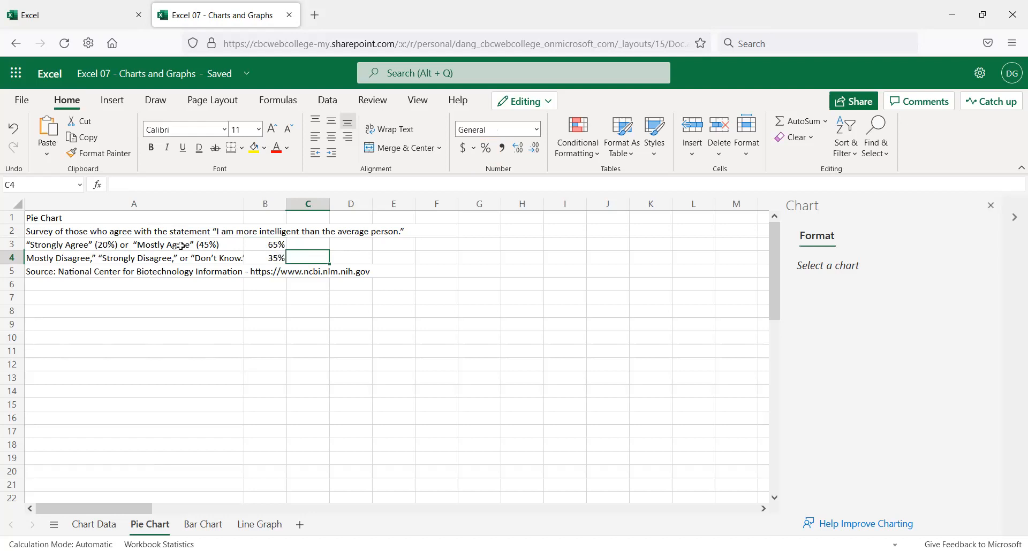
- Insert a 2-D pie chart from the survey responses and percentages in A3:B4
left_click_drag(130, 245, 278, 251)
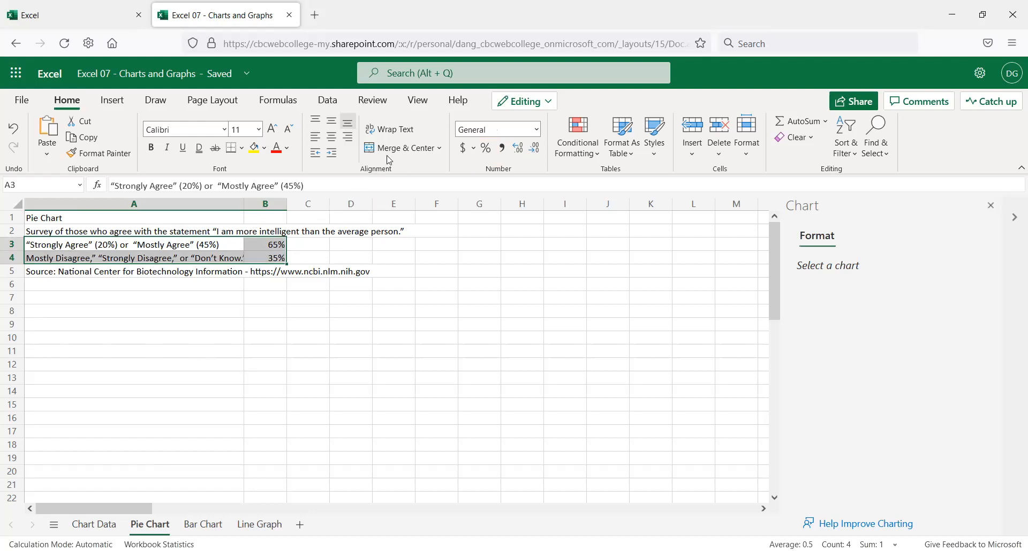
left_click(114, 101)
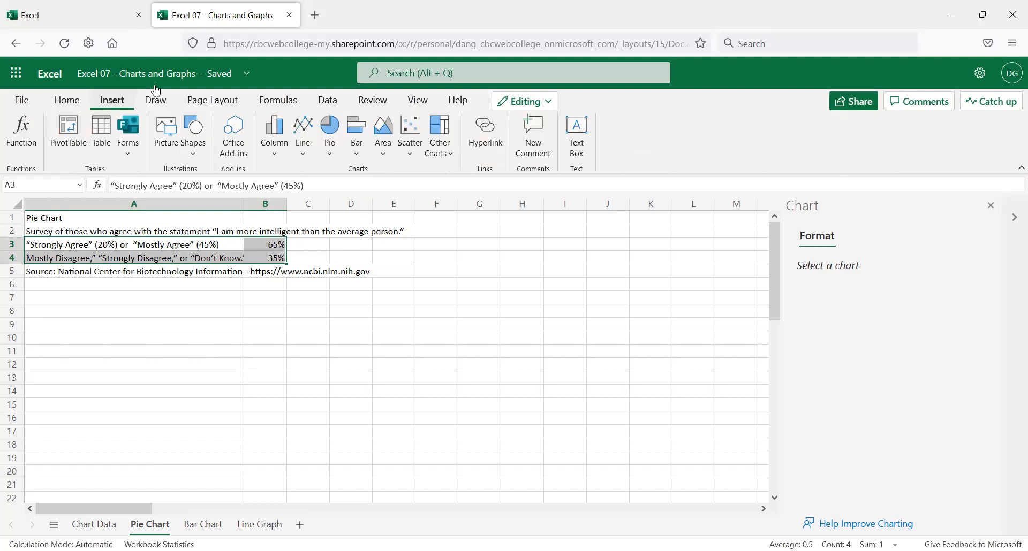
left_click(330, 153)
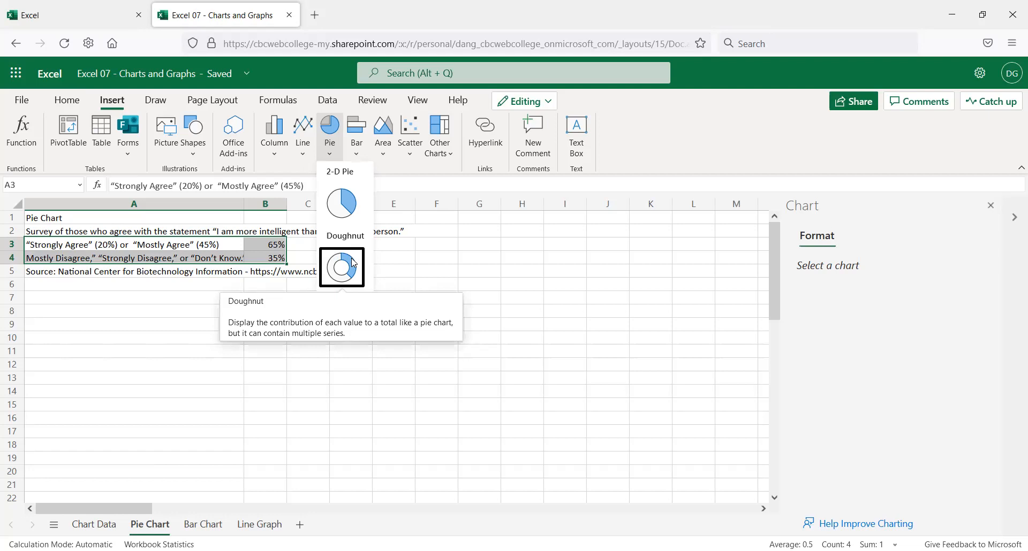
left_click(350, 201)
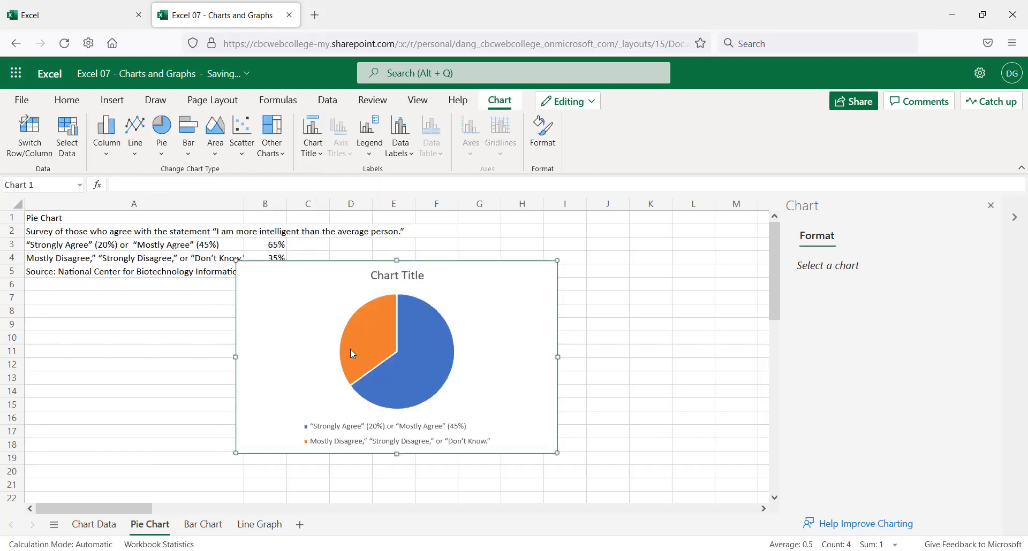
- Enlarge the pie chart to span about columns B to K and move it just below the survey data
left_click_drag(557, 453, 642, 526)
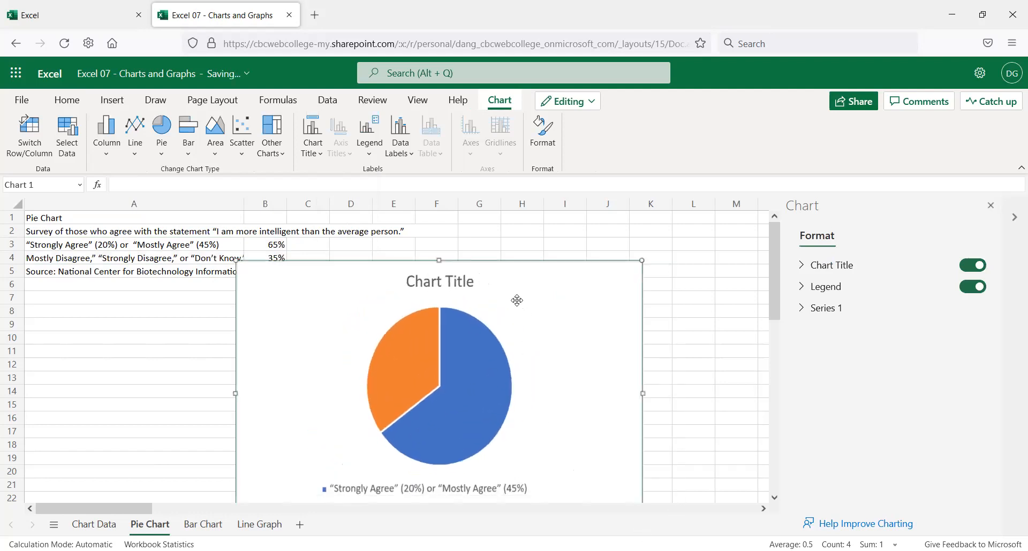
left_click_drag(514, 259, 525, 278)
scroll(375, 321, "down", 3)
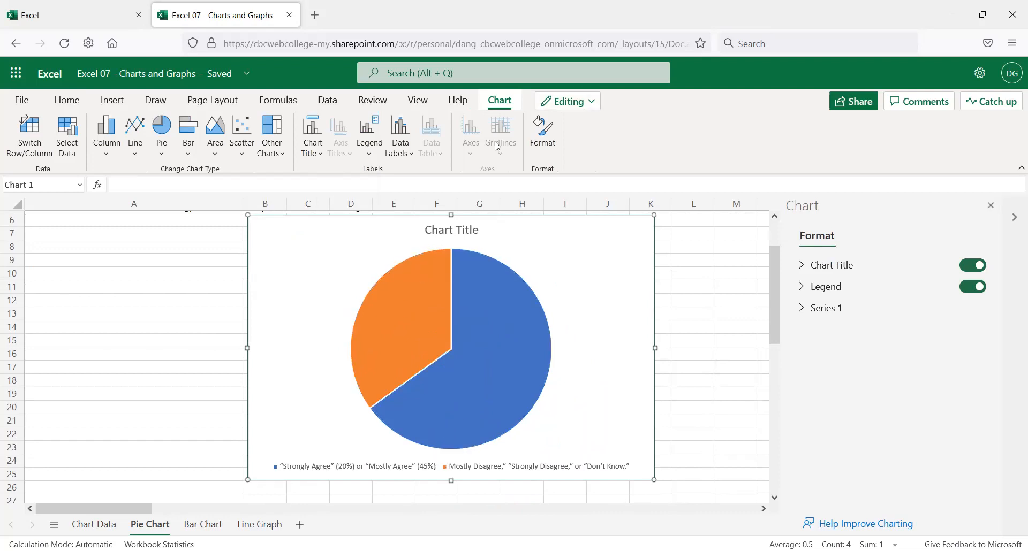
- Try the Doughnut type on the survey chart and switch it back to 2-D Pie
mouse_move(260, 458)
left_mouse_down()
mouse_move(502, 499)
mouse_move(463, 482)
mouse_move(405, 483)
left_mouse_up()
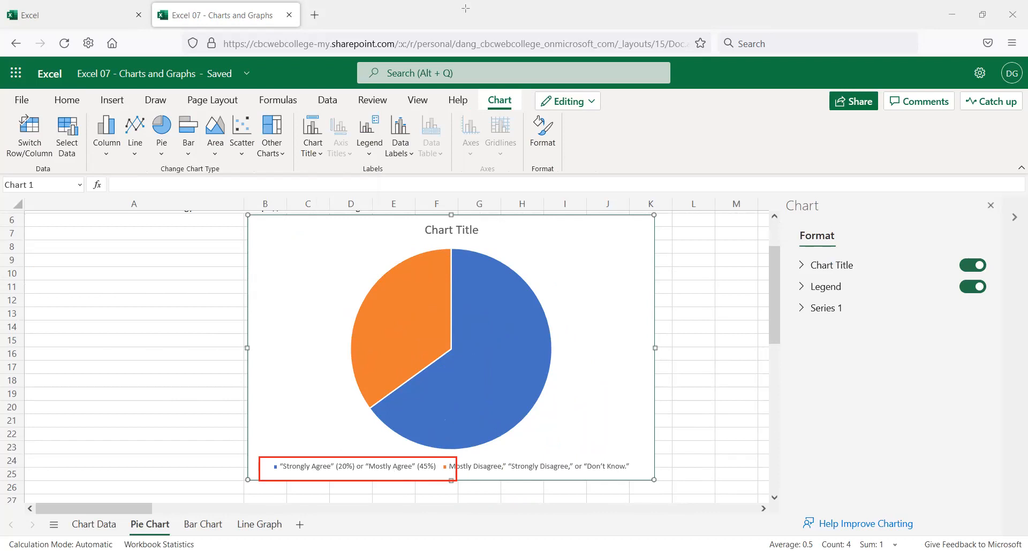
left_click(161, 154)
left_click(174, 267)
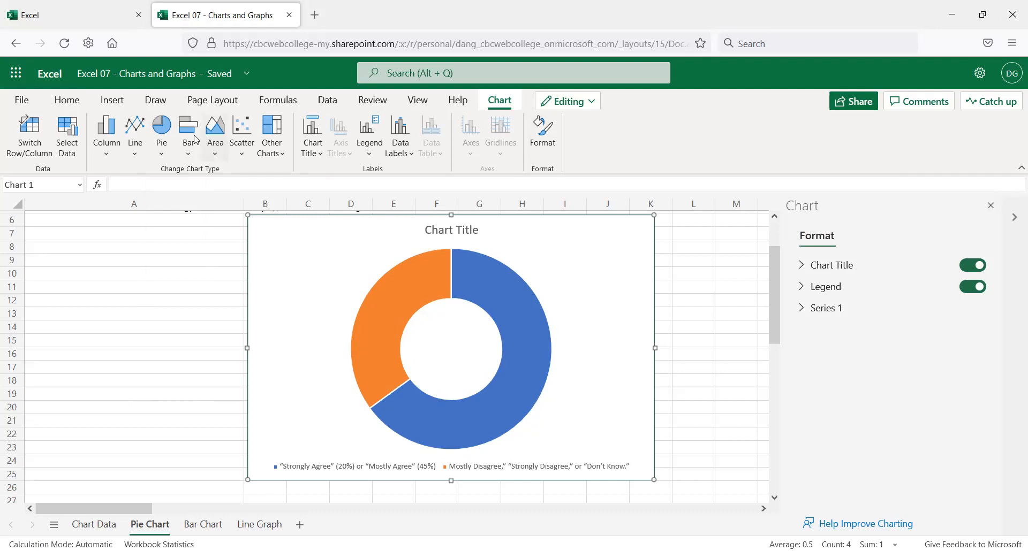
left_click(163, 155)
left_click(184, 209)
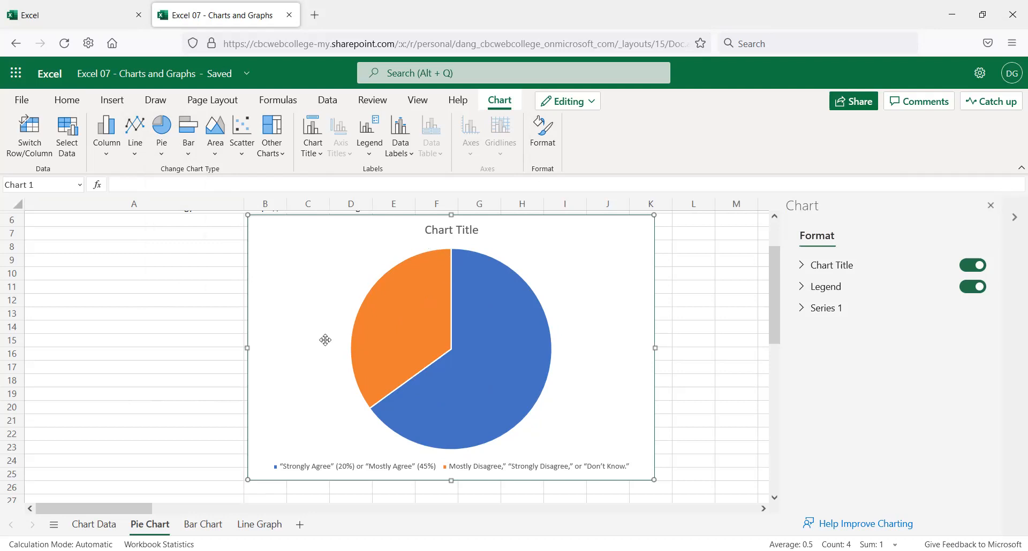
scroll(230, 349, "up", 2)
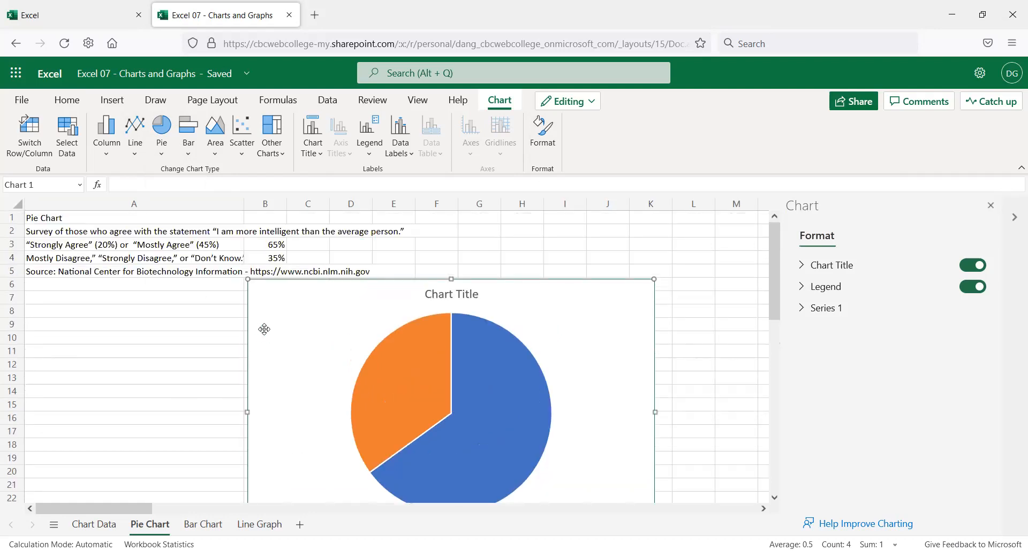
scroll(259, 336, "down", 2)
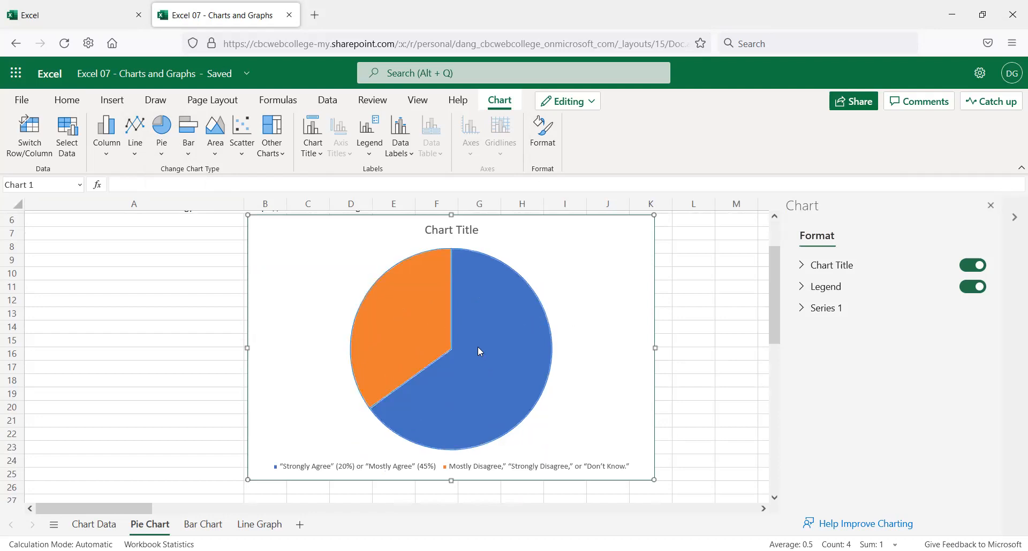
scroll(479, 352, "up", 2)
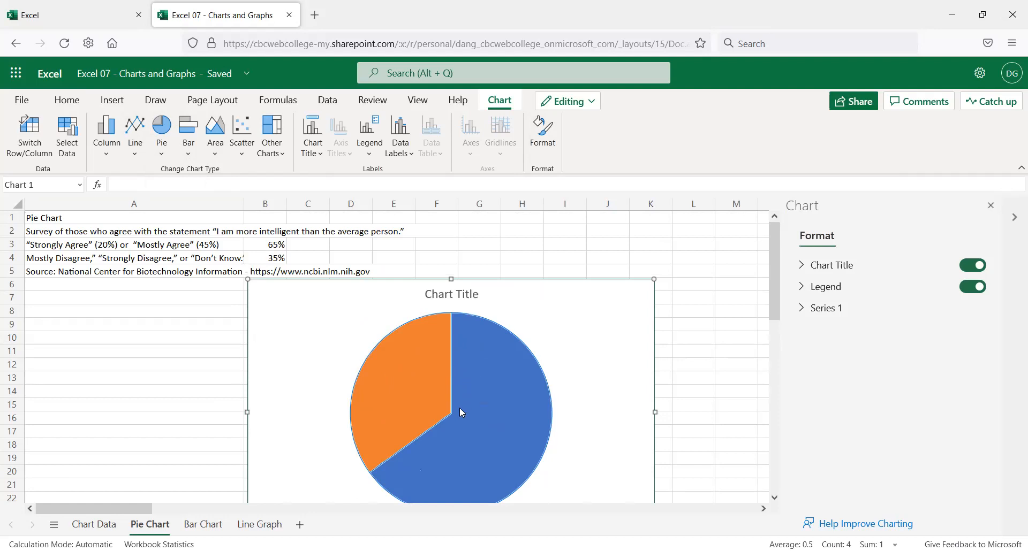
scroll(454, 426, "down", 2)
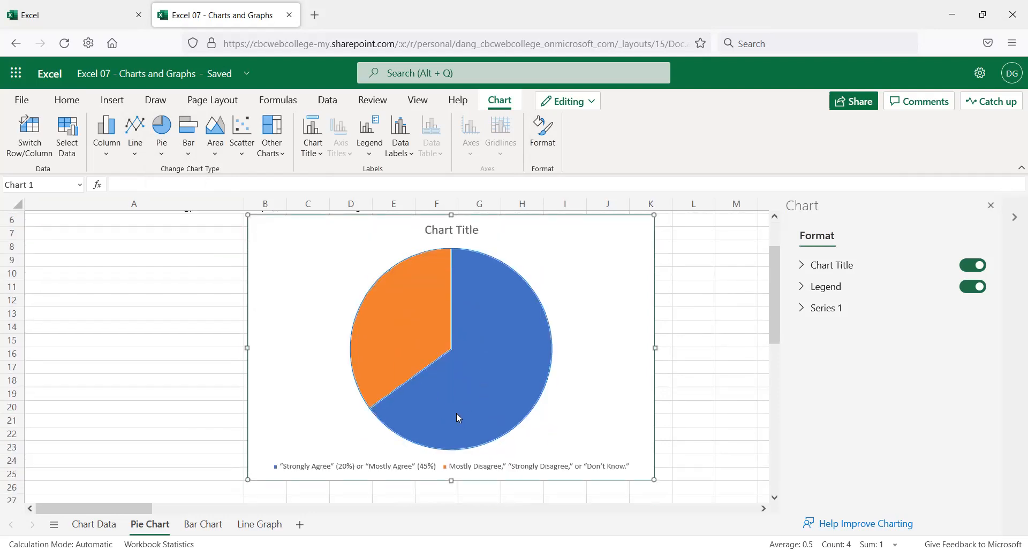
- Change the pie chart's title to "Survey of those who believe they are smarter than the average person"
scroll(493, 386, "up", 2)
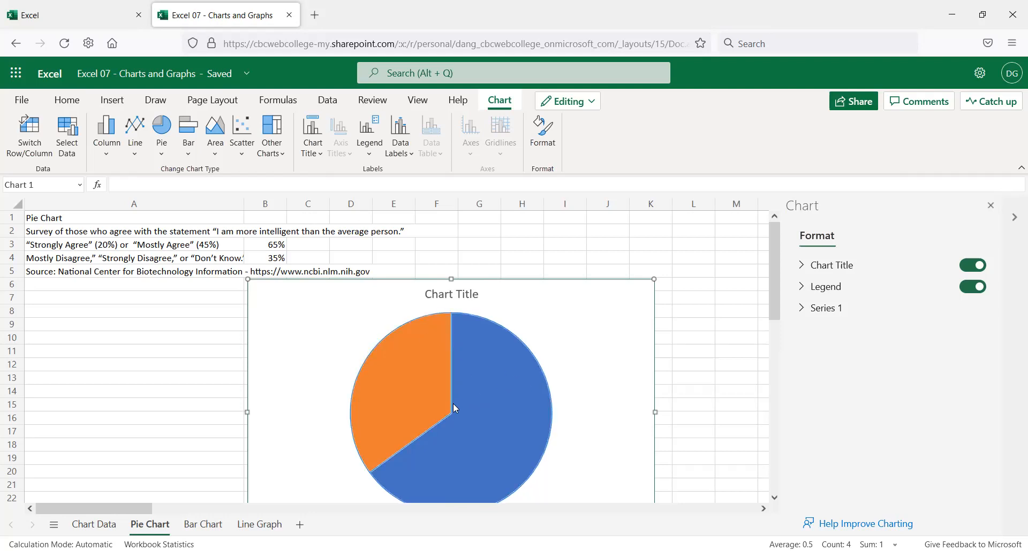
left_click(463, 296)
double_click(462, 295)
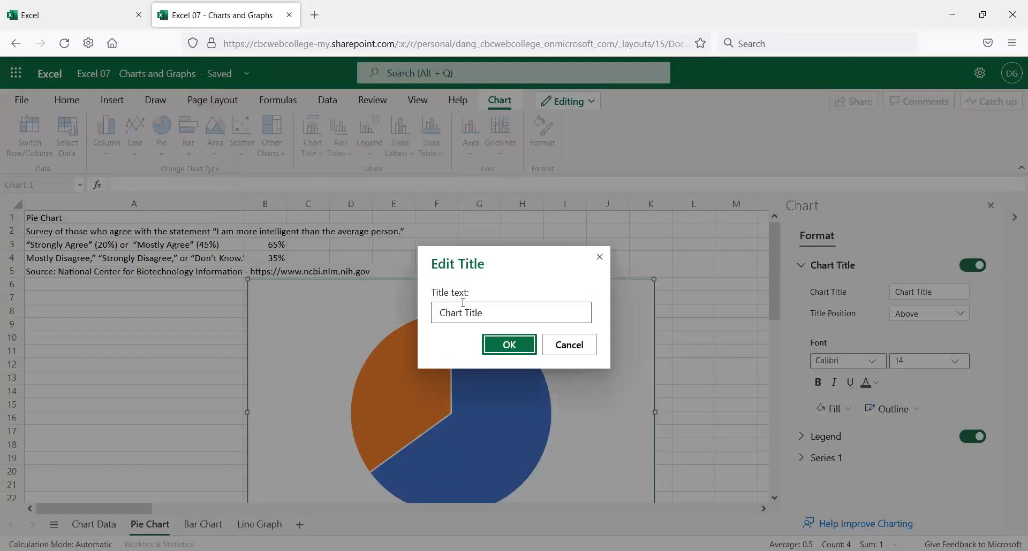
left_click_drag(493, 310, 399, 305)
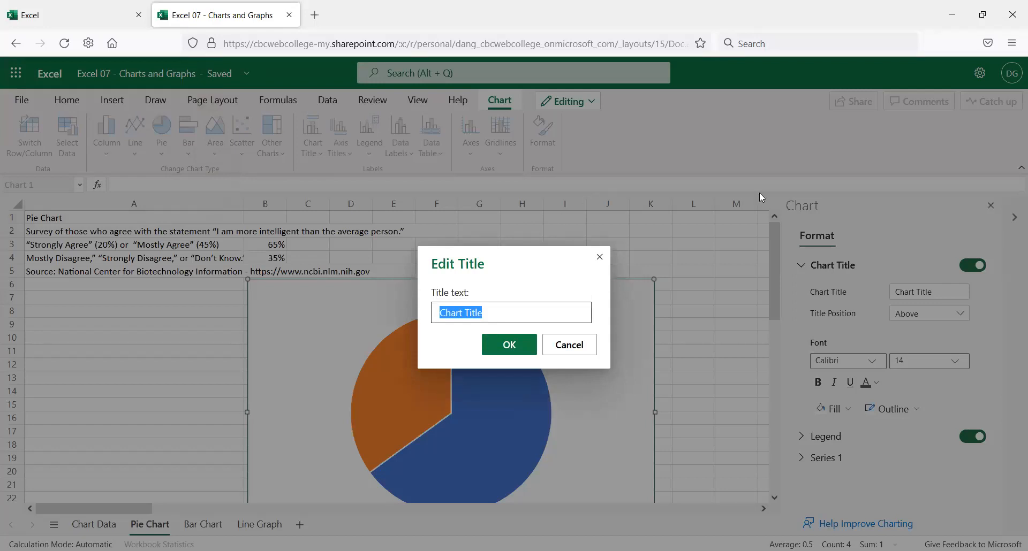
type("Survey")
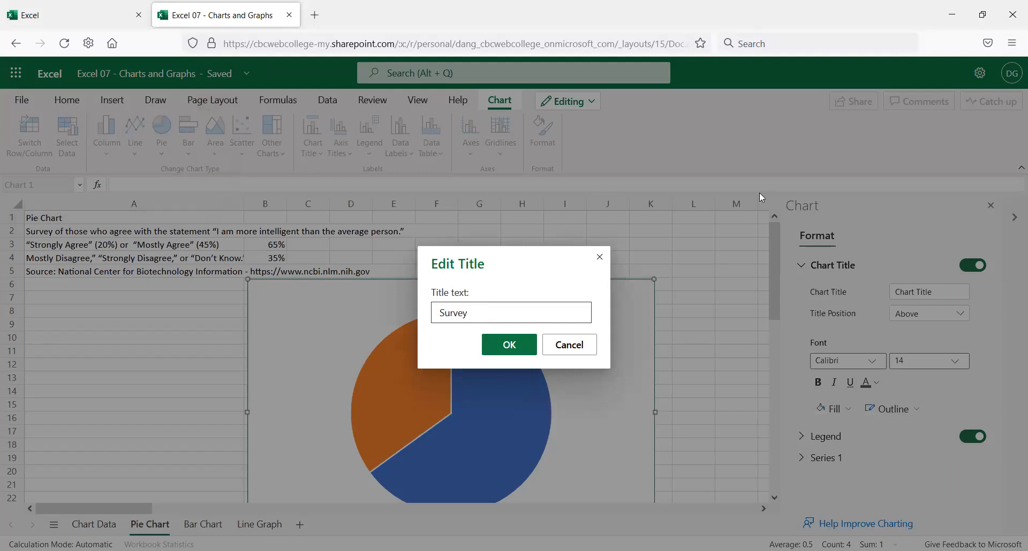
type(" of those ")
type("who")
type(" believe they are ")
type("smarter than t")
type("he average person")
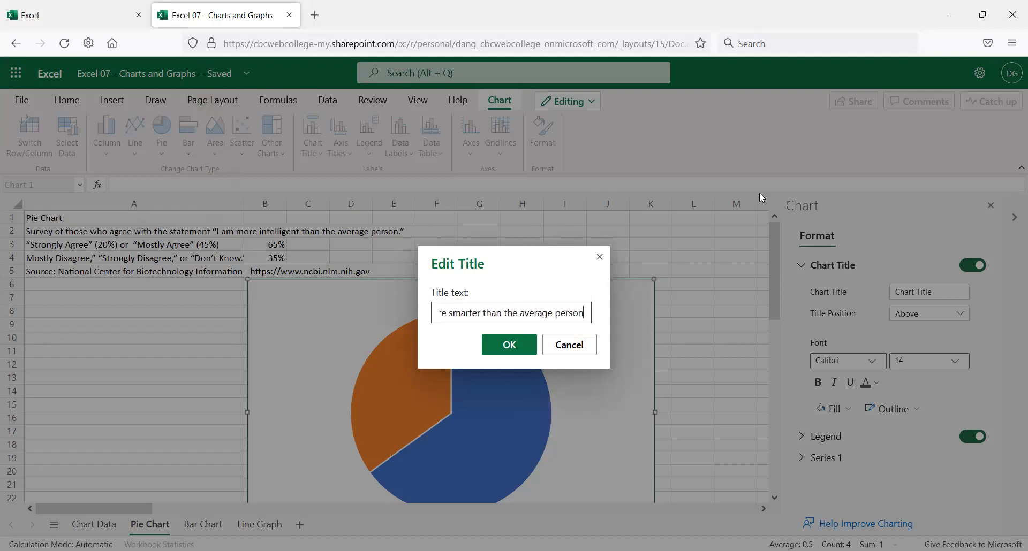
key("Return")
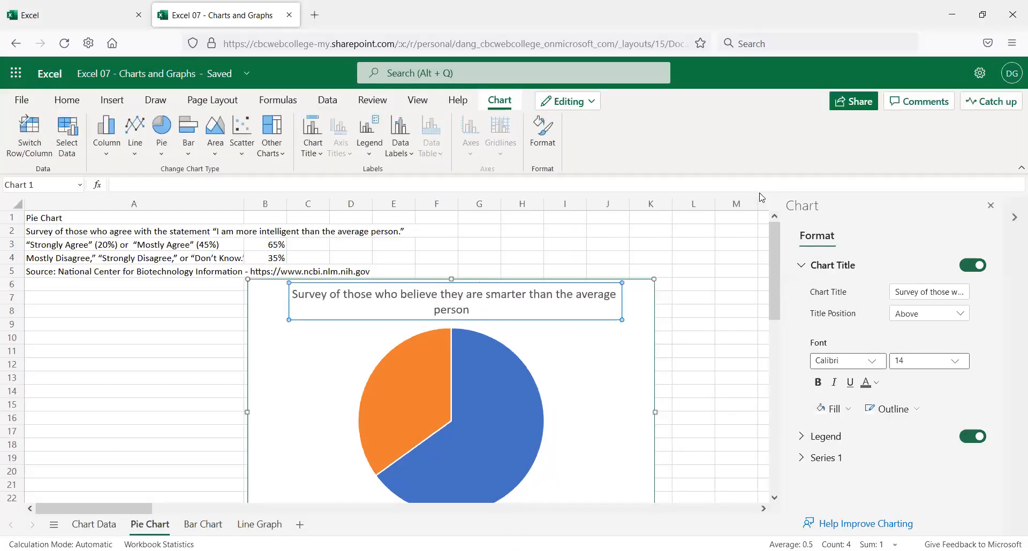
left_click(524, 323)
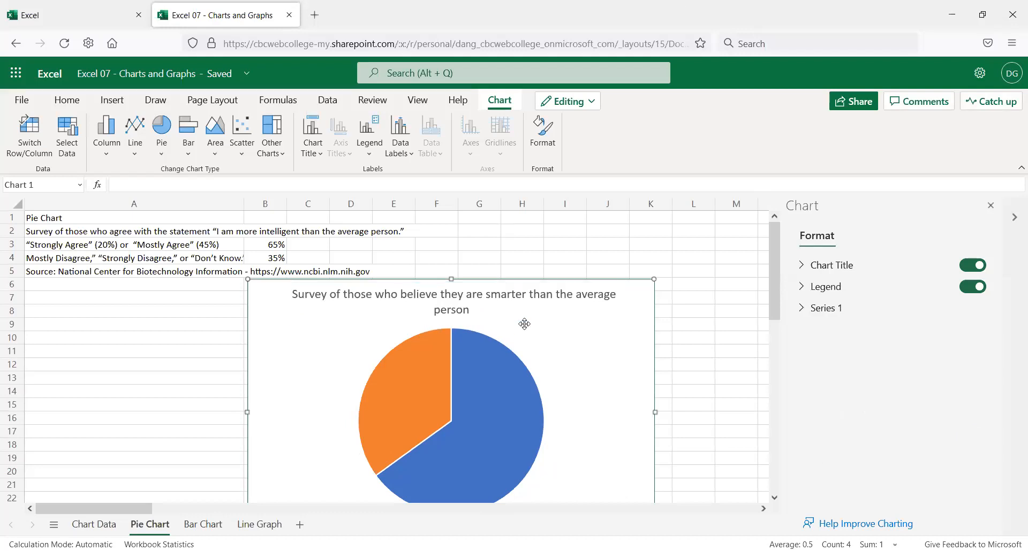
- Set the pie chart title's font size to 10
left_click(487, 303)
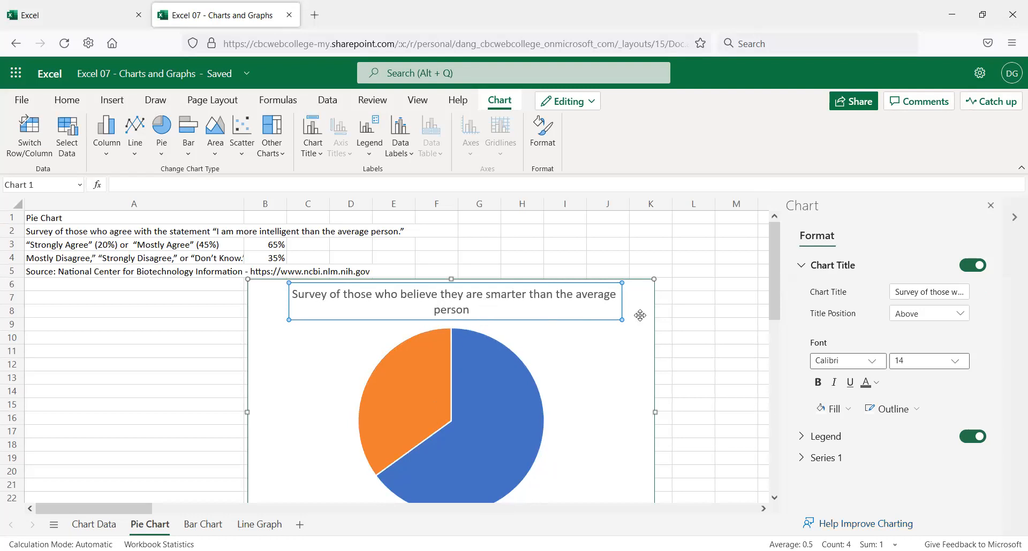
scroll(723, 394, "down", 4)
scroll(661, 379, "up", 2)
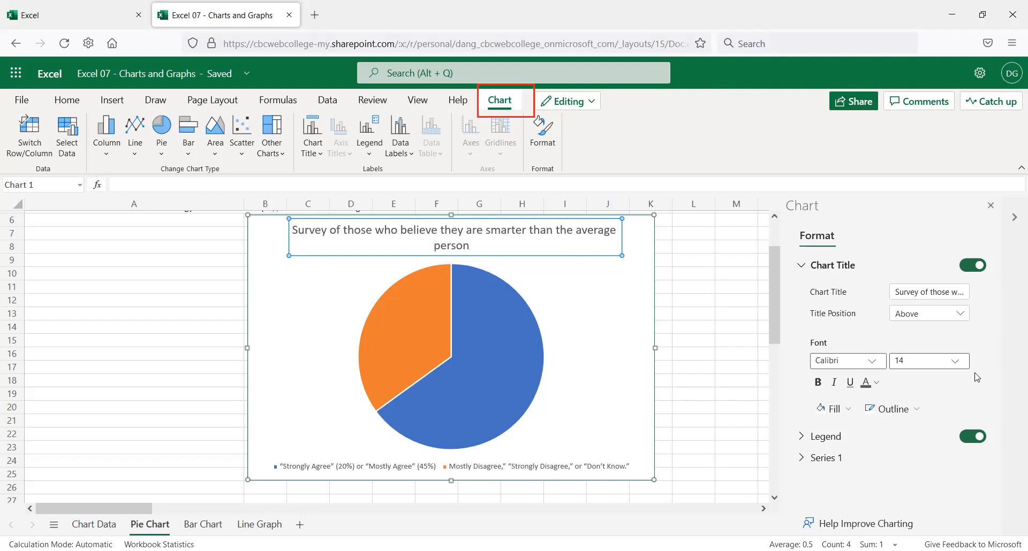
left_click(956, 364)
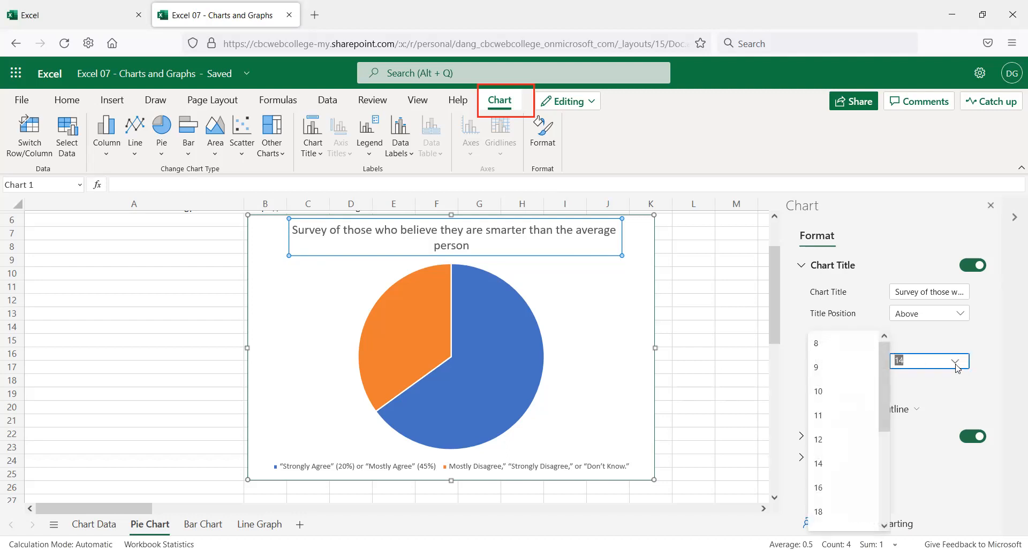
left_click(839, 399)
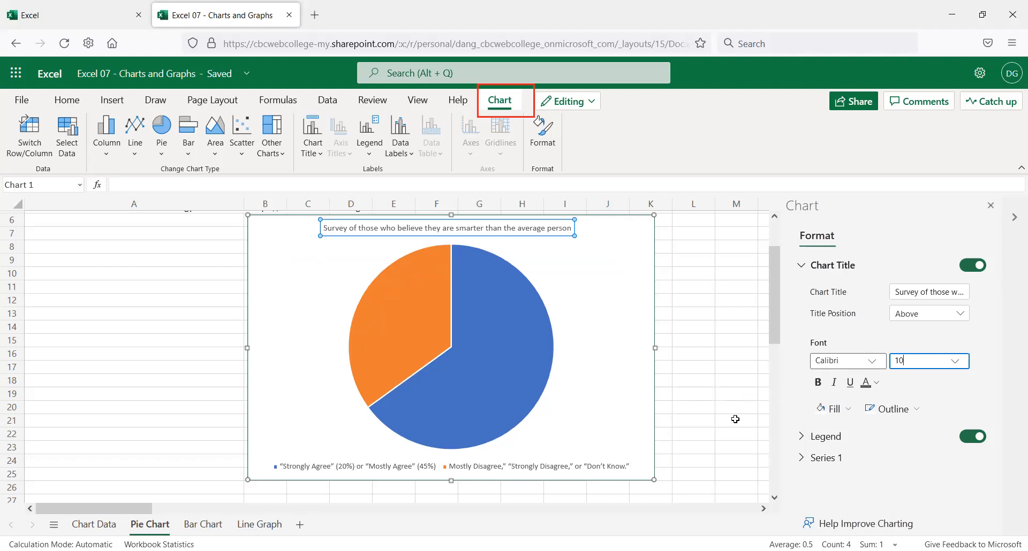
- Toggle the pie chart's legend off and on, and set its position to Right after trying Left
left_click(878, 436)
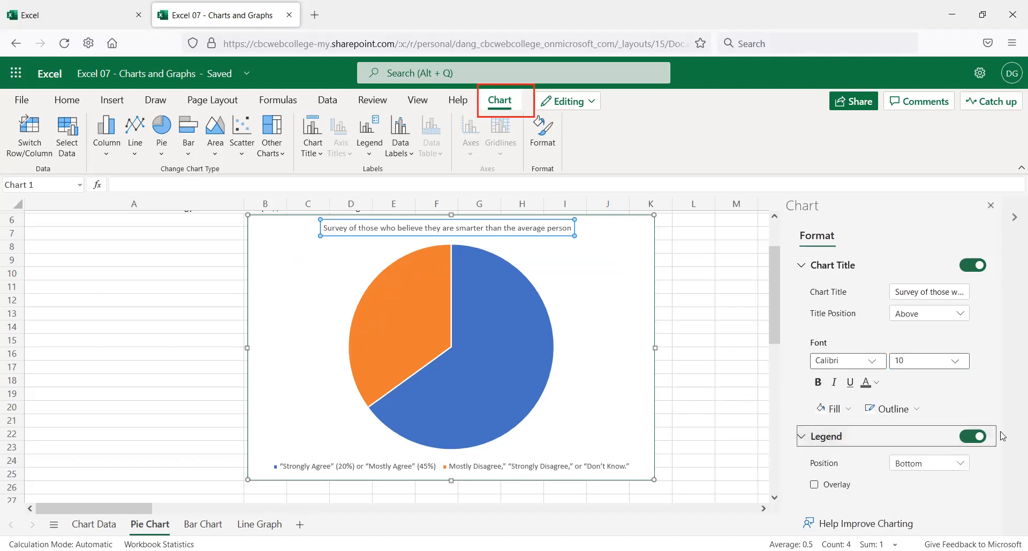
left_click(979, 436)
left_click(981, 437)
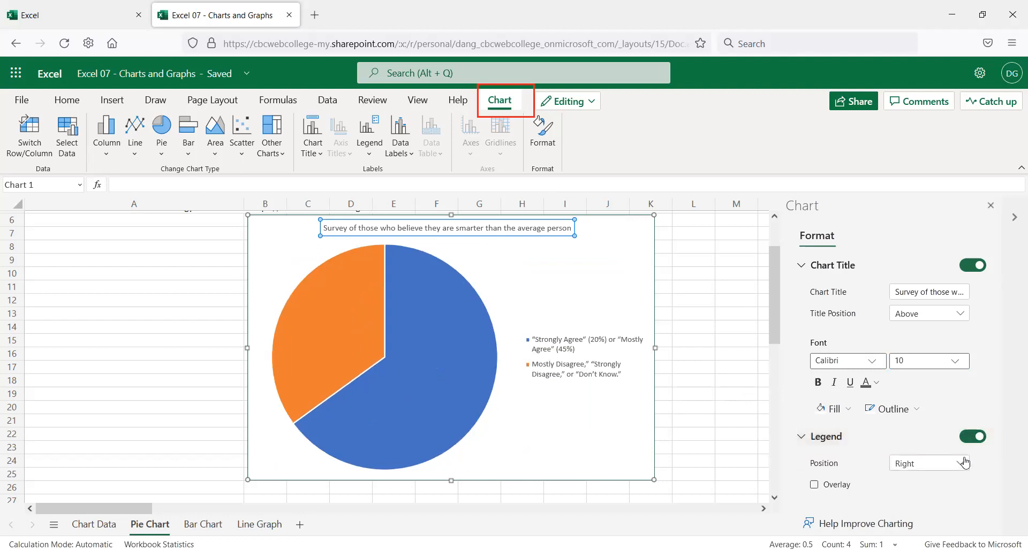
left_click(964, 461)
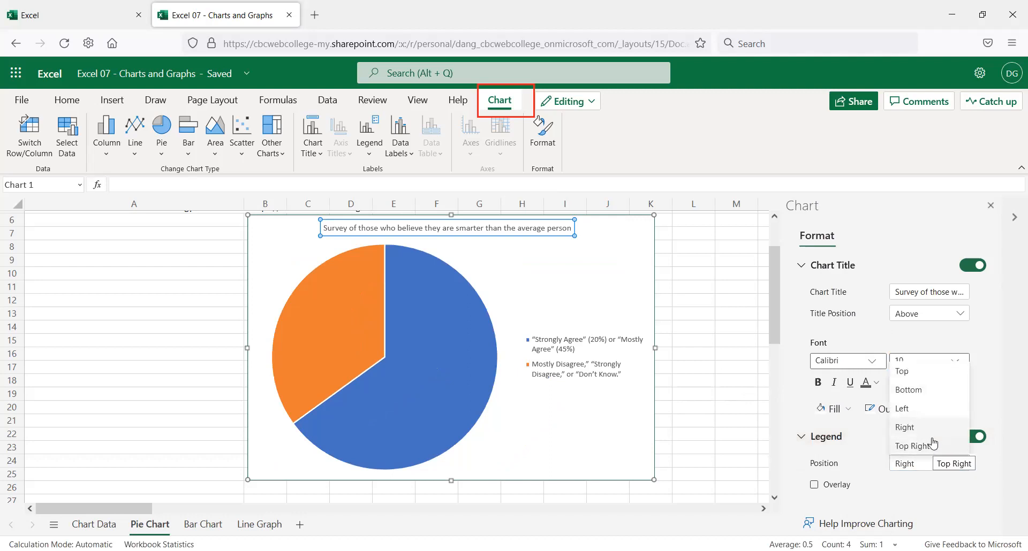
left_click(917, 408)
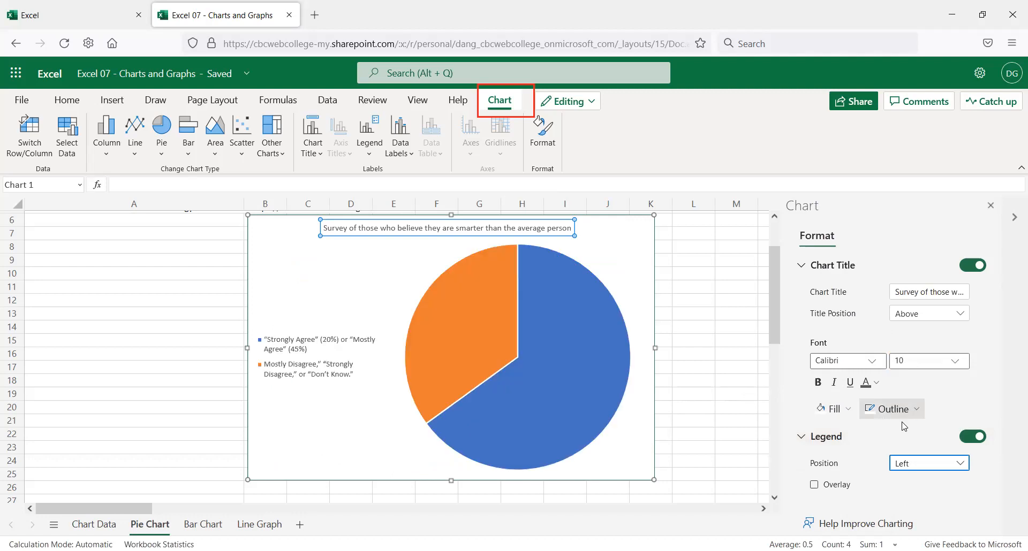
left_click(963, 469)
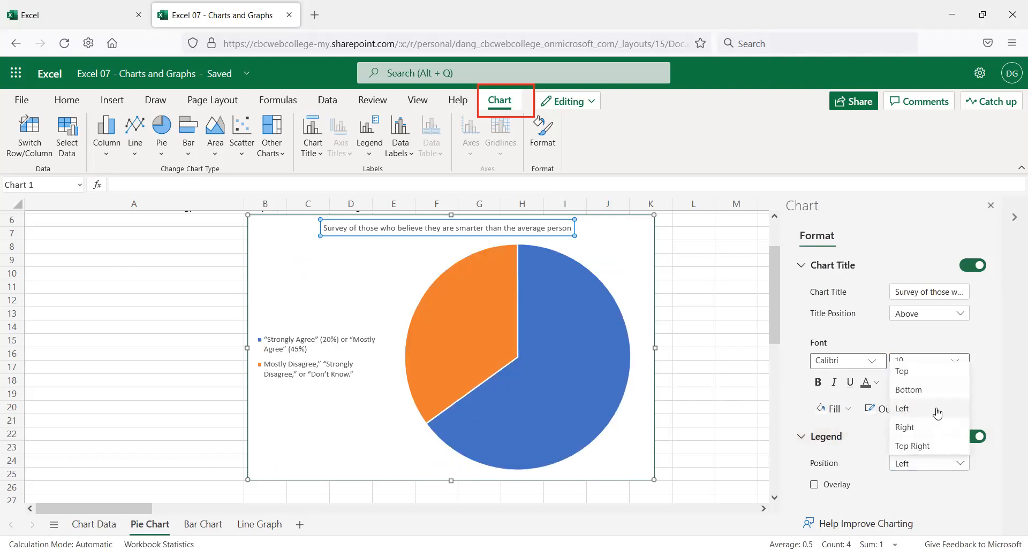
left_click(936, 427)
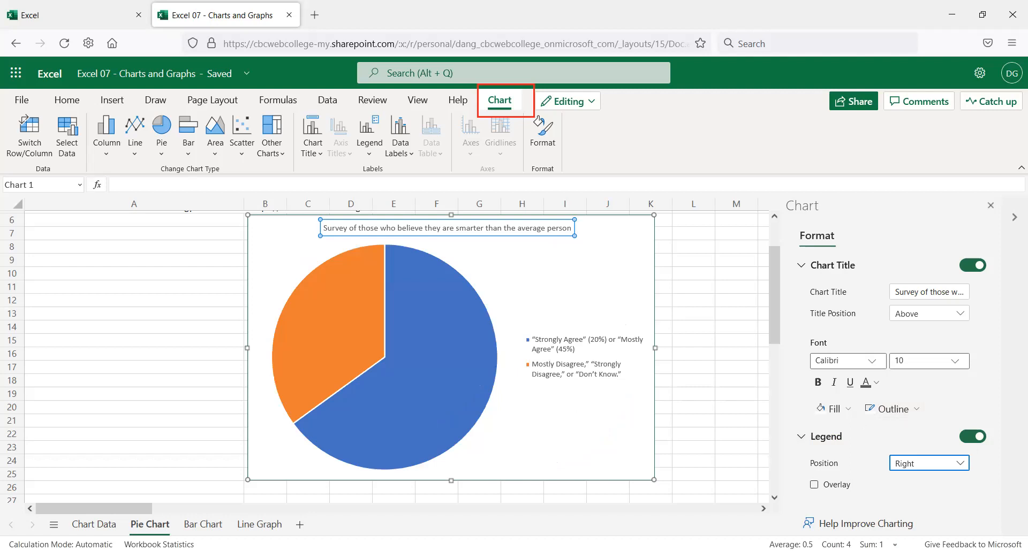
- Set the pie chart legend's font size to 12
left_click(564, 356)
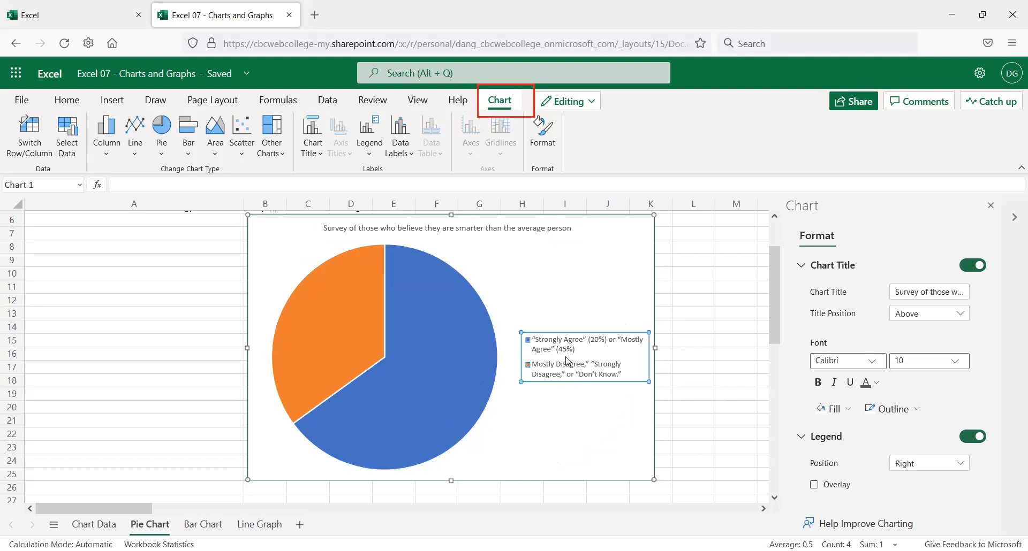
scroll(906, 431, "down", 2)
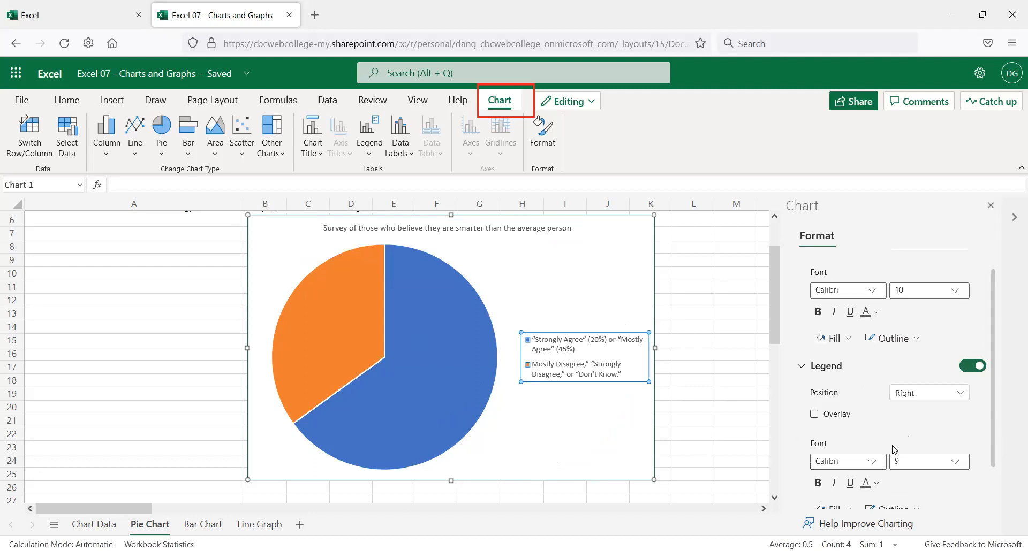
scroll(886, 444, "down", 2)
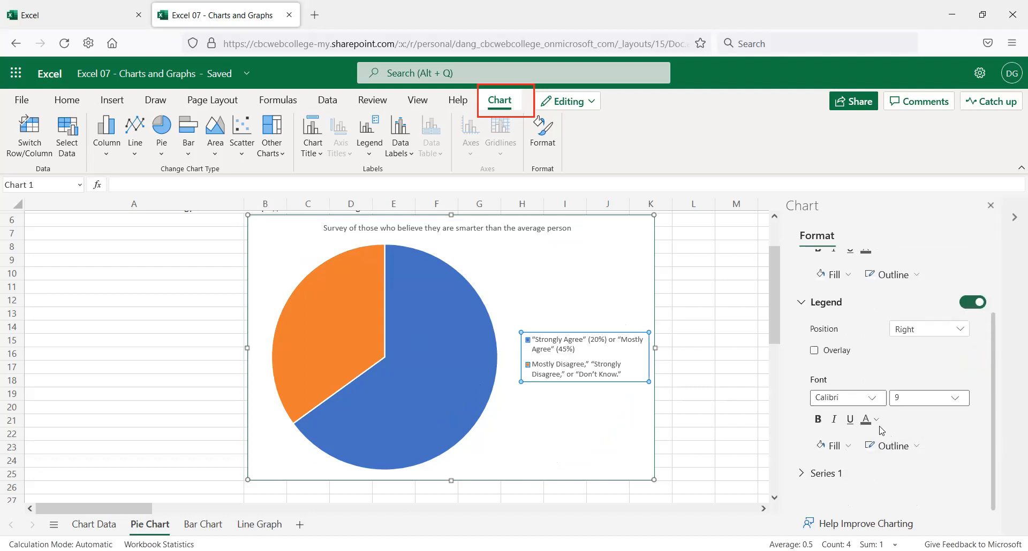
left_click(955, 398)
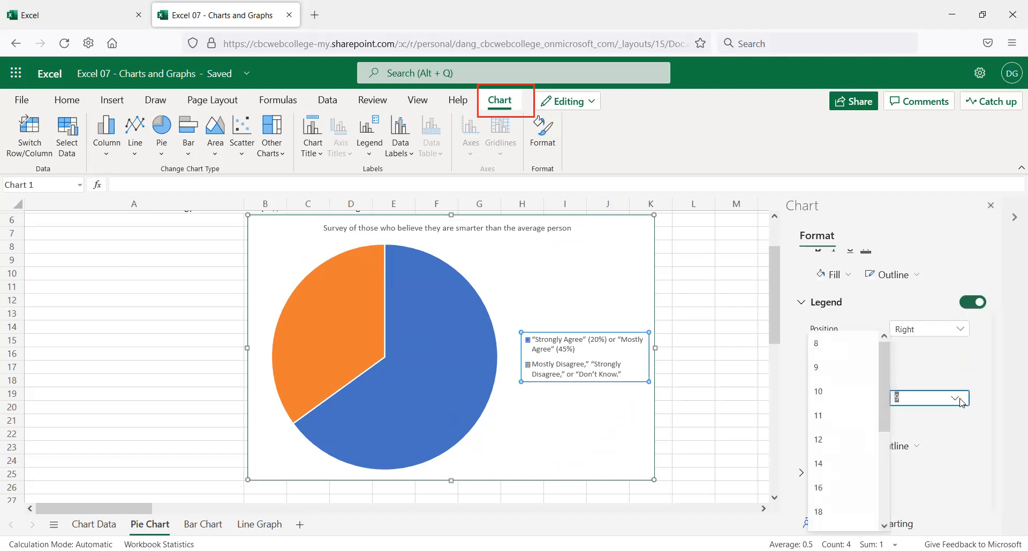
left_click(834, 445)
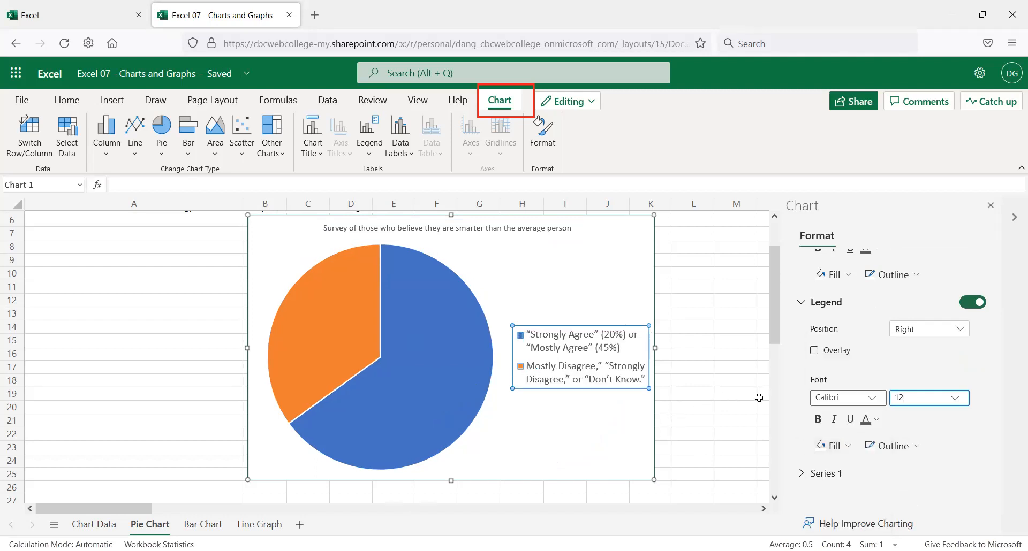
- Fill the pie chart legend's background with the light gray theme color
left_click(852, 449)
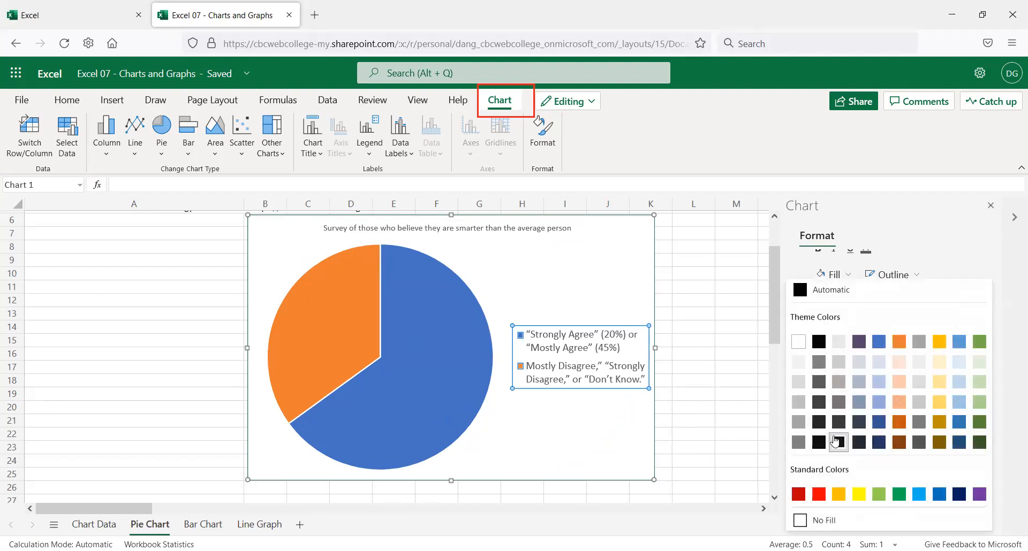
left_click(841, 347)
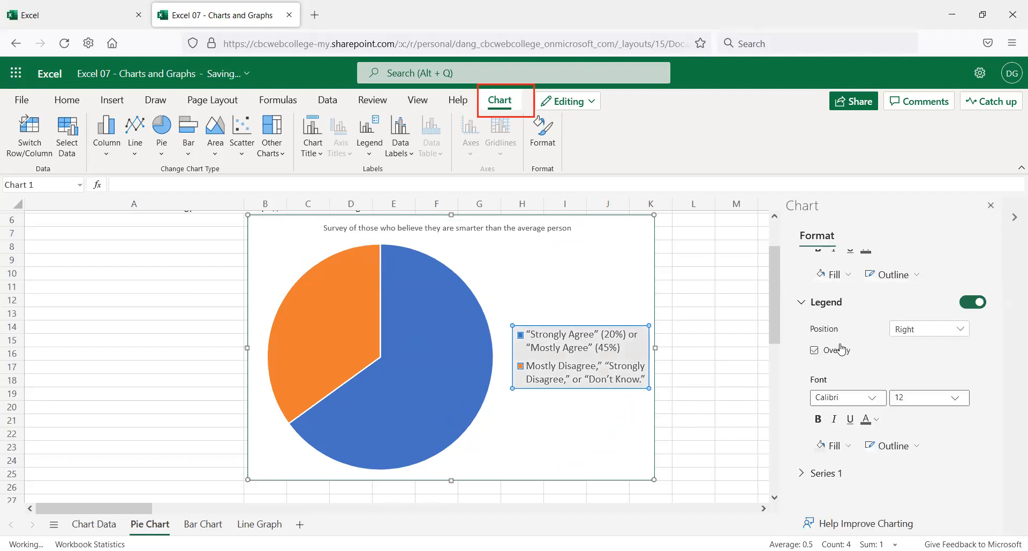
left_click(599, 308)
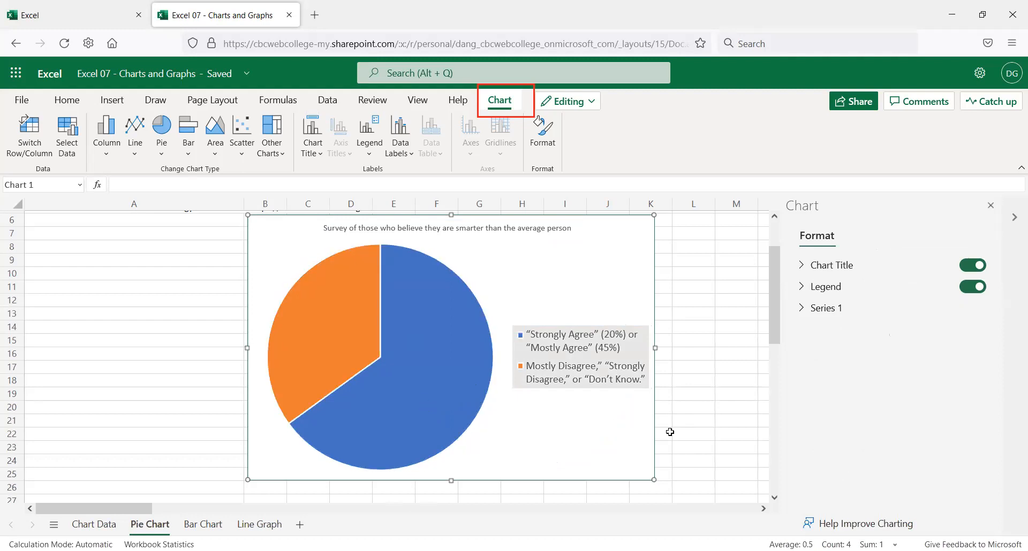
- Try a dark orange fill on the pie chart's Series 1
left_click(855, 313)
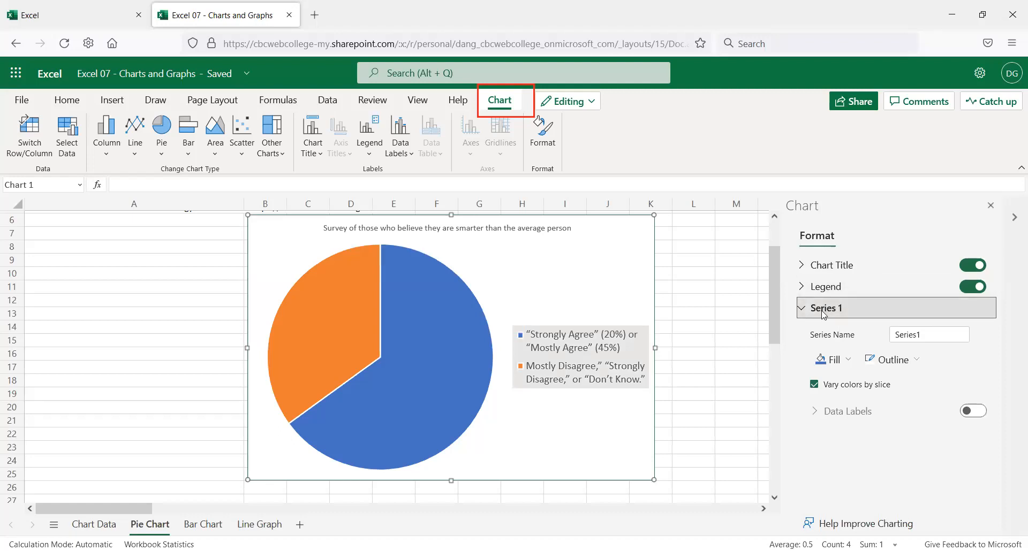
left_click(850, 360)
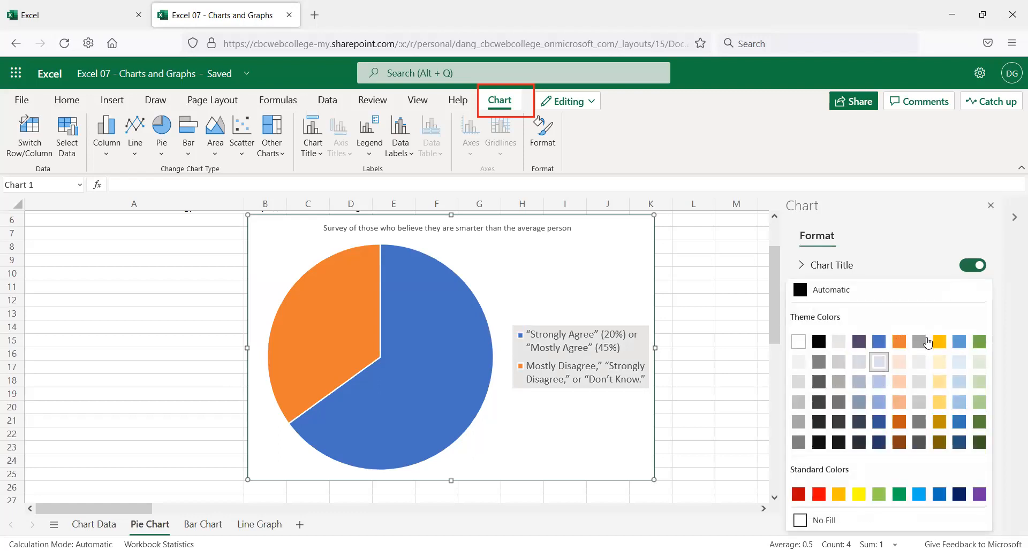
left_click(899, 423)
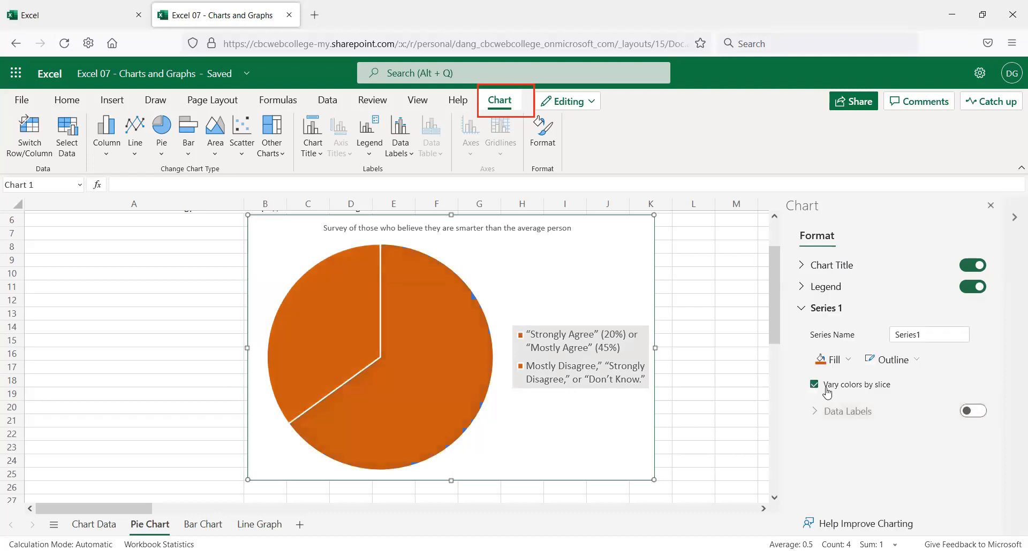
- Toggle Vary colors by slice for the pie series, leaving it on with a different color per slice
left_click(814, 385)
left_click(814, 385)
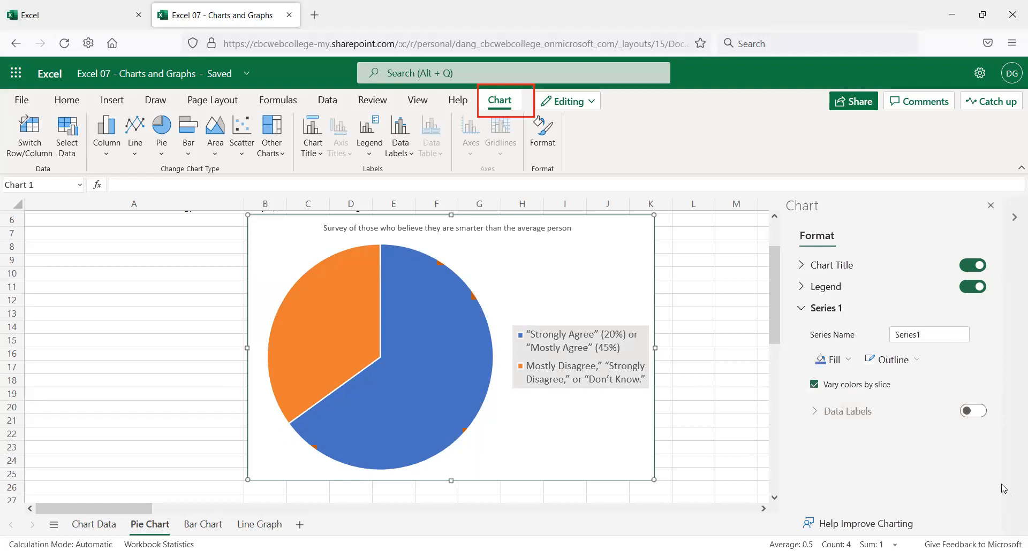
left_click(814, 385)
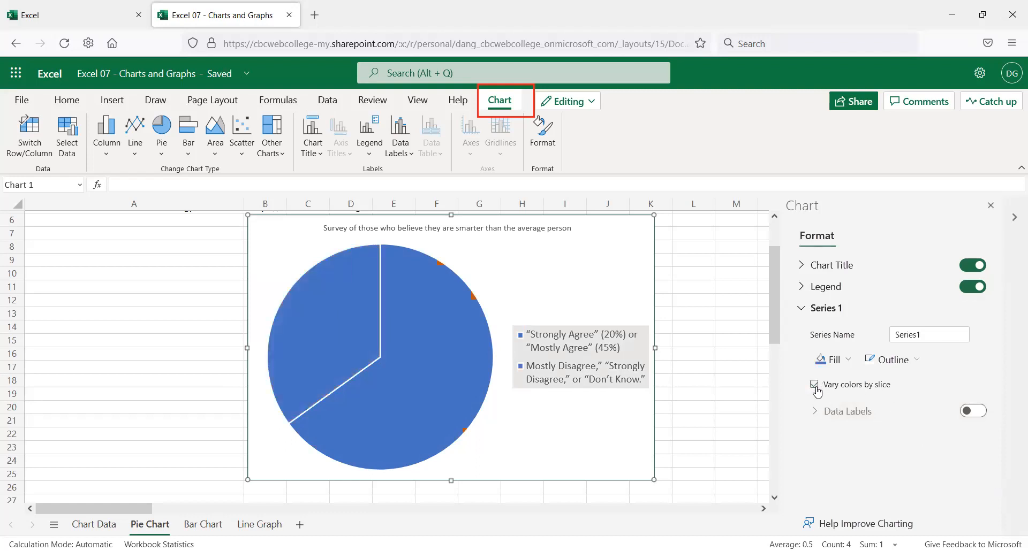
left_click(815, 389)
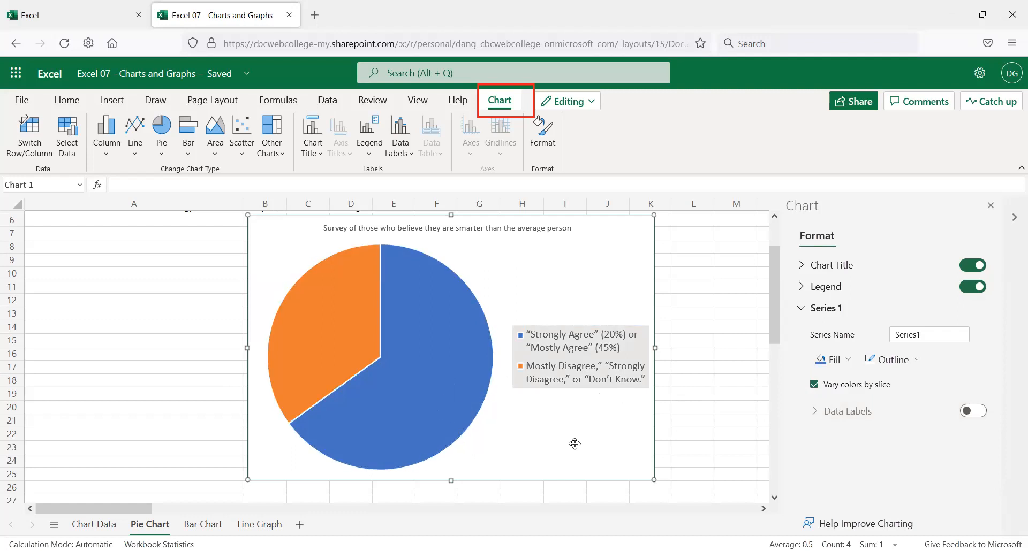
- Turn on data labels showing the value for the pie chart's Series 1
scroll(573, 440, "down", 2)
scroll(555, 390, "up", 2)
left_click(592, 105)
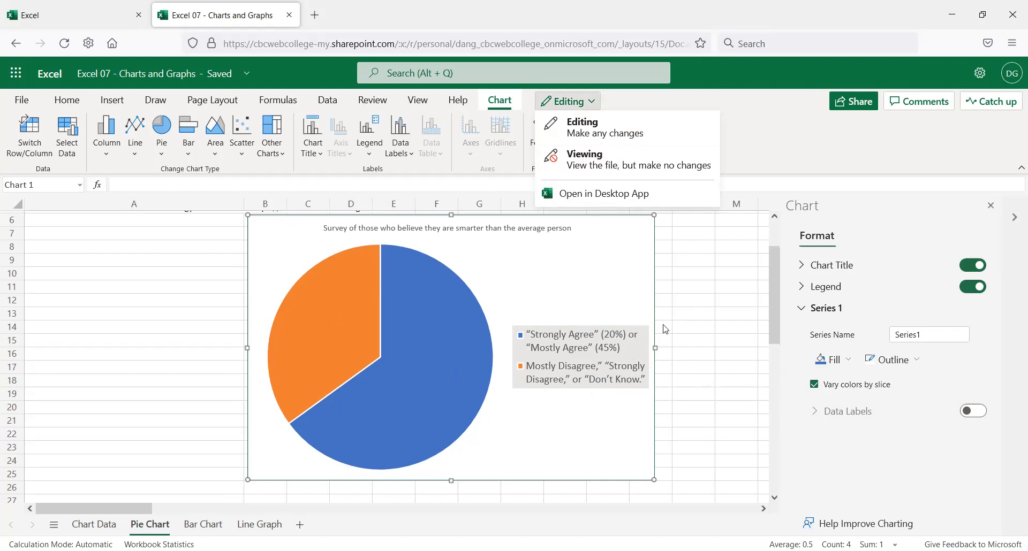
left_click(776, 316)
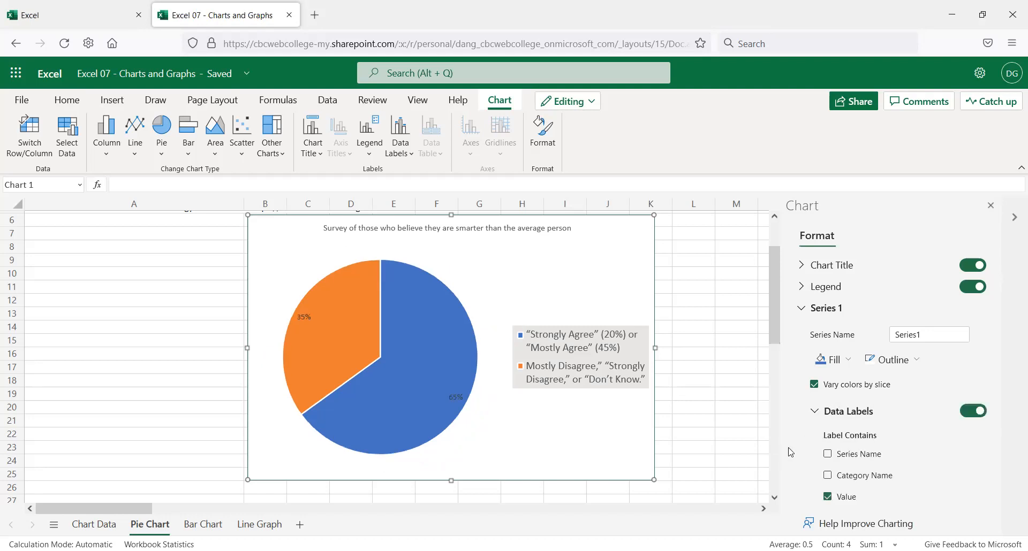
- Make the pie chart's data labels bold and set their font size to 16
scroll(875, 455, "down", 3)
scroll(899, 431, "down", 2)
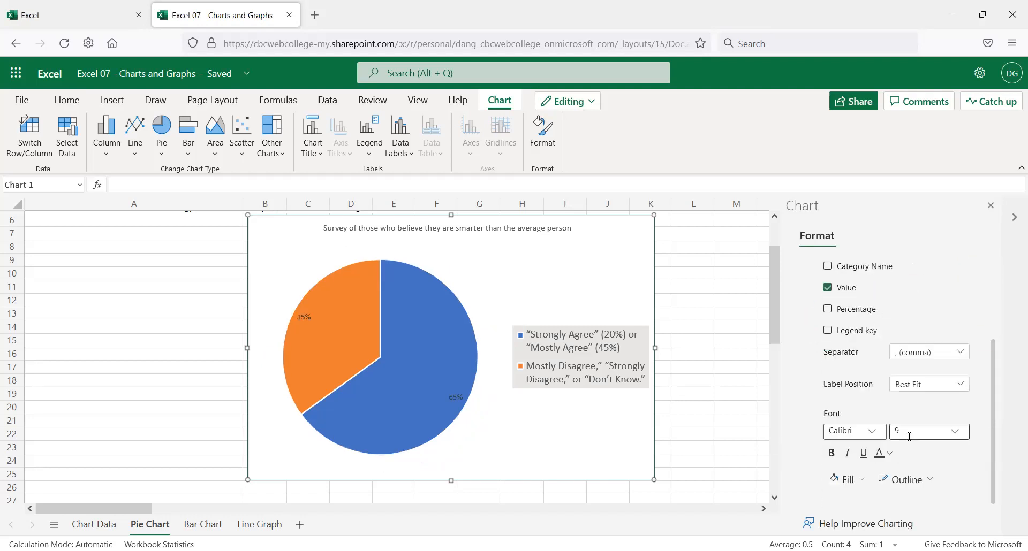
left_click(831, 450)
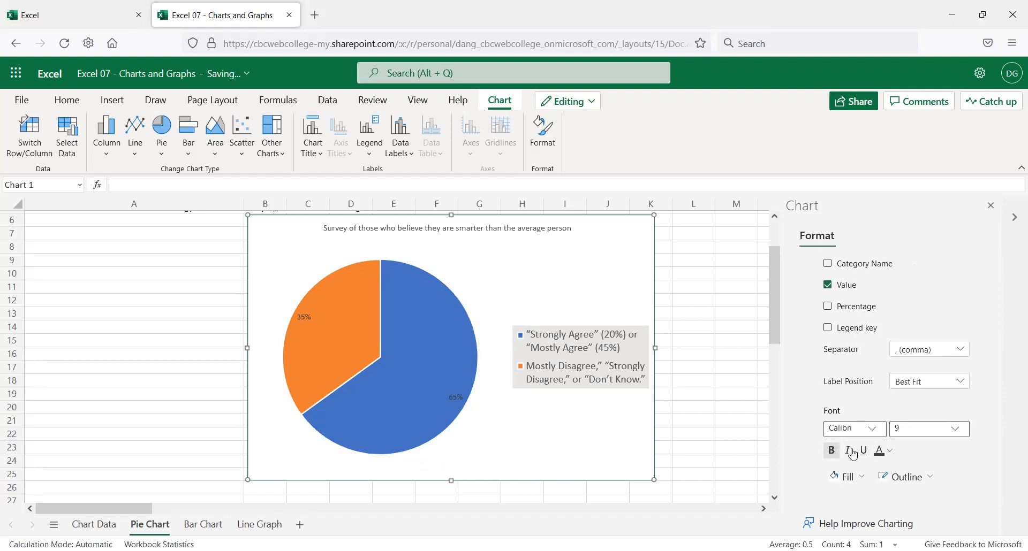
left_click(954, 430)
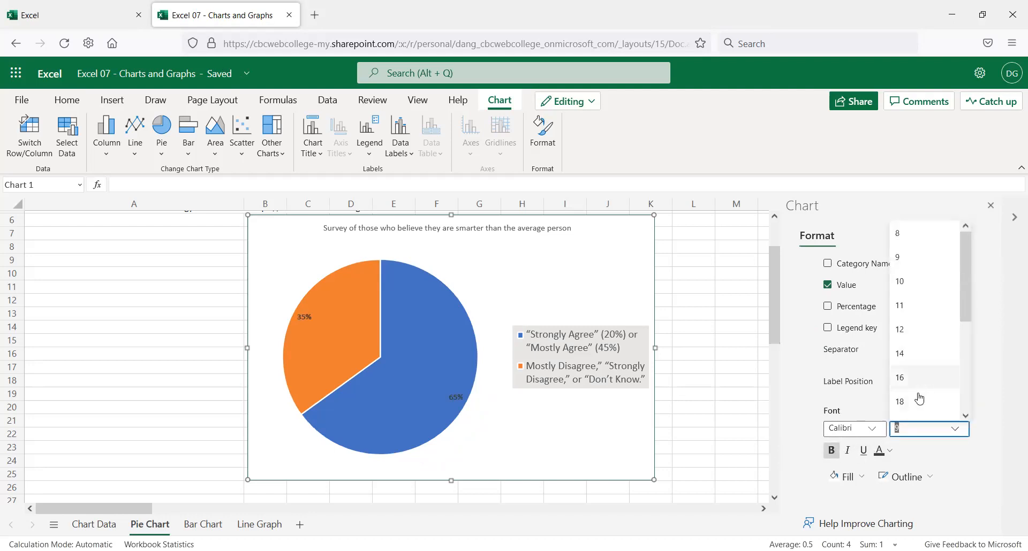
left_click(902, 377)
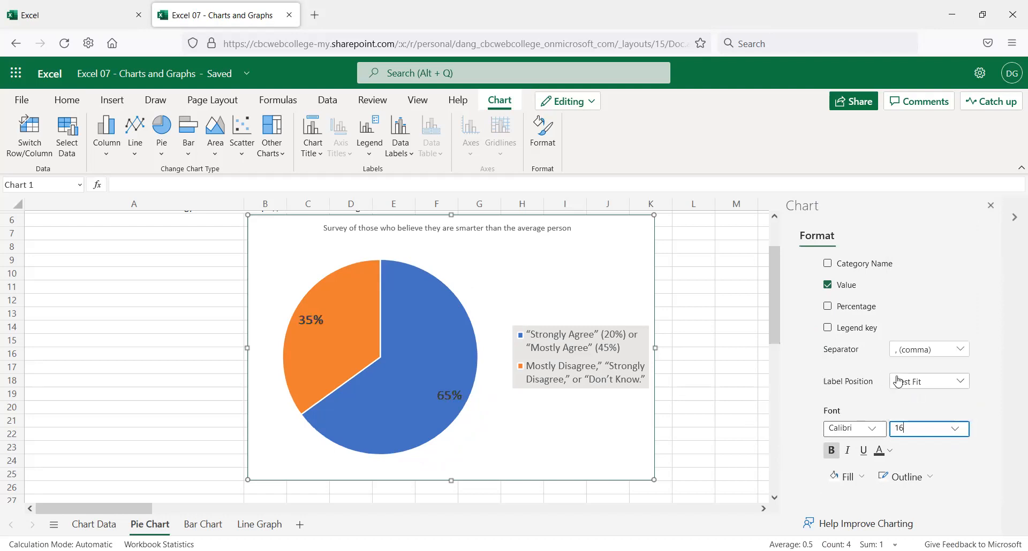
- Review the data label options and compare the labeled pie chart with its survey data
scroll(883, 378, "down", 1)
scroll(881, 376, "up", 2)
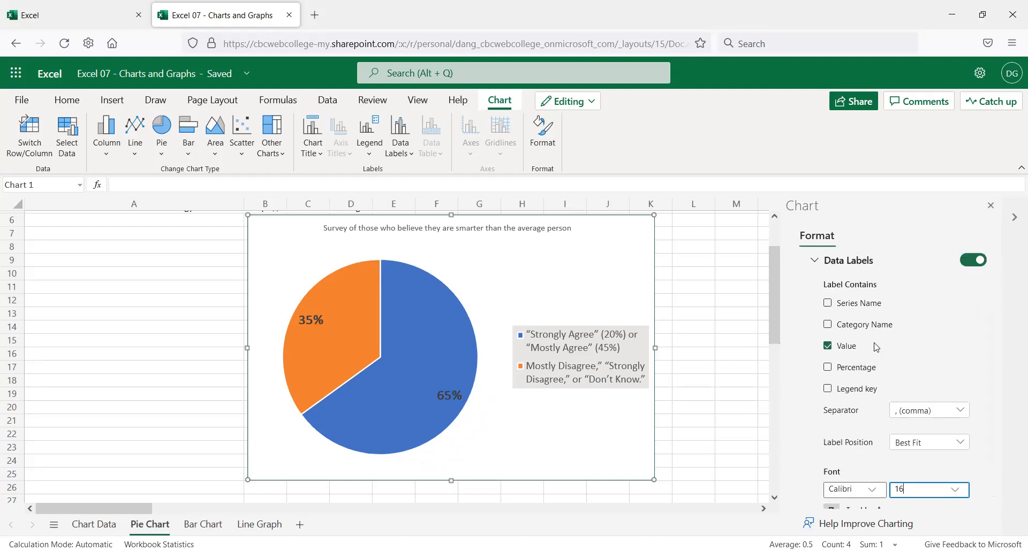
left_click(851, 308)
scroll(872, 356, "down", 2)
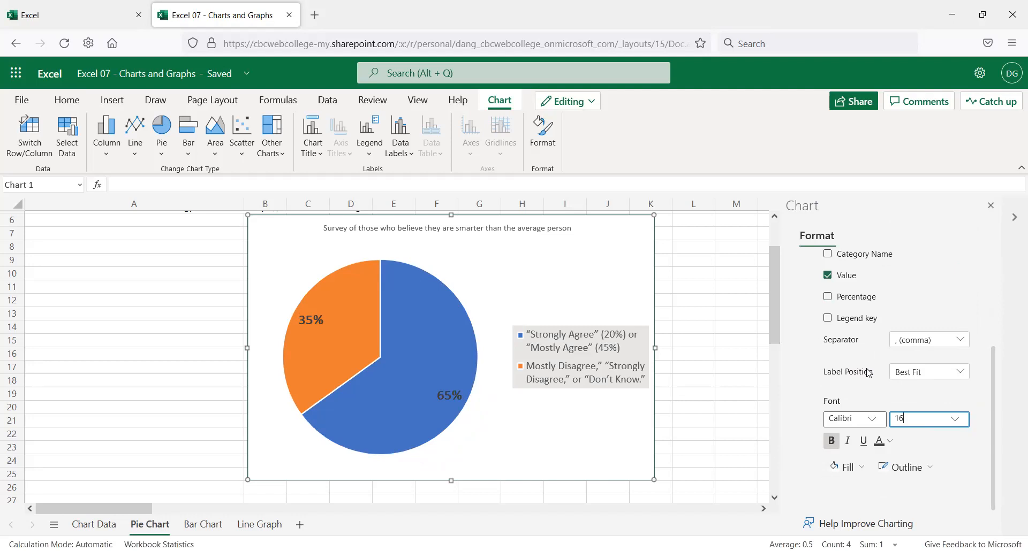
scroll(863, 372, "up", 4)
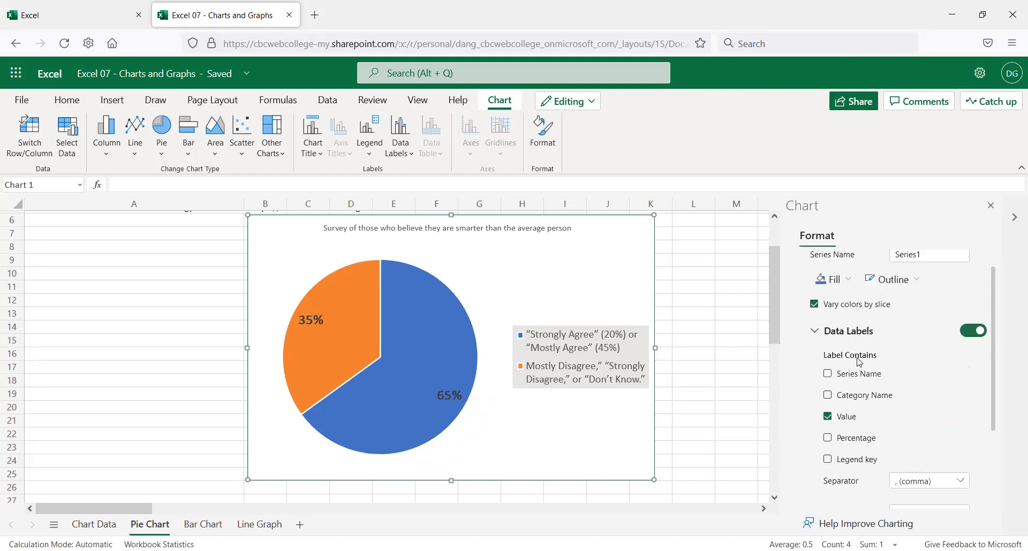
scroll(857, 361, "up", 2)
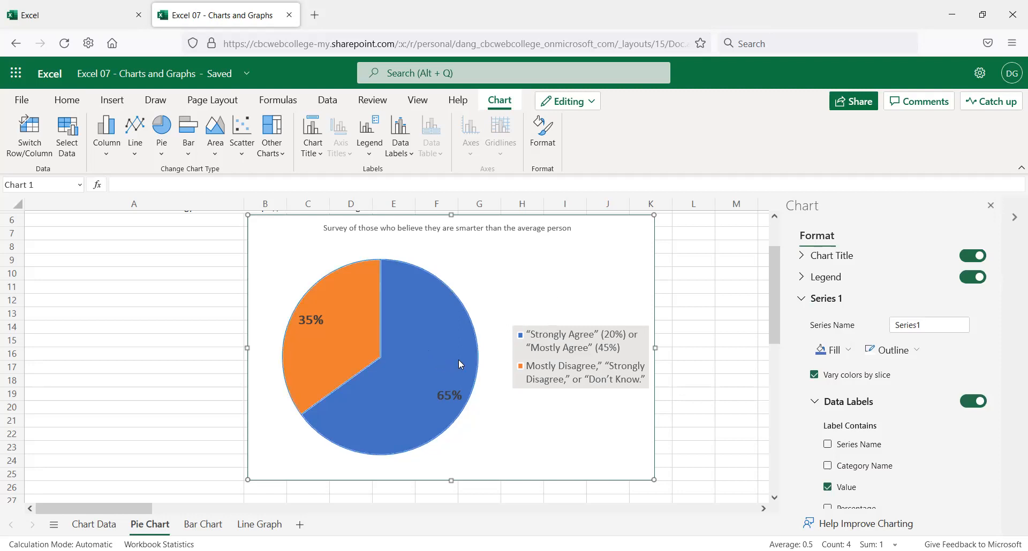
scroll(504, 371, "up", 2)
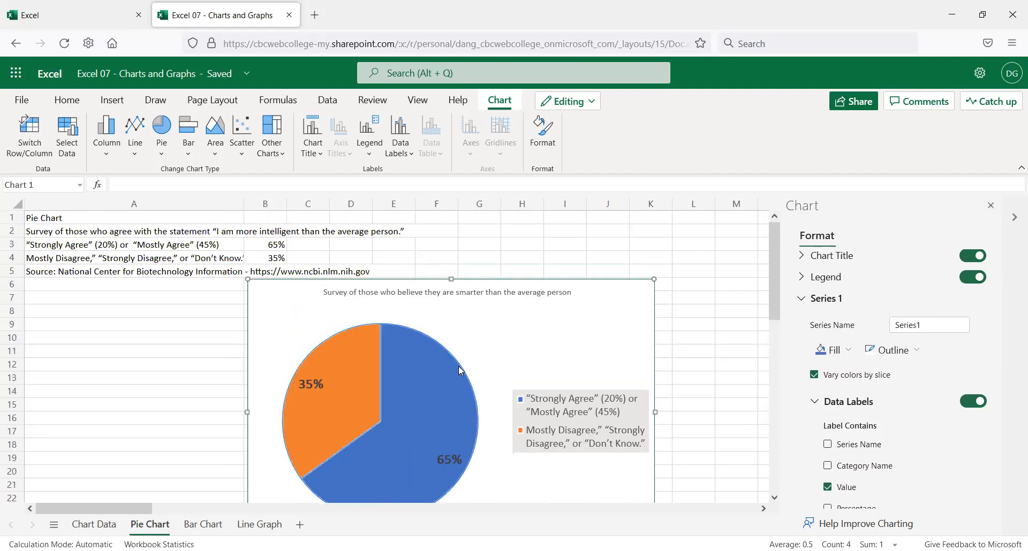
scroll(523, 339, "down", 2)
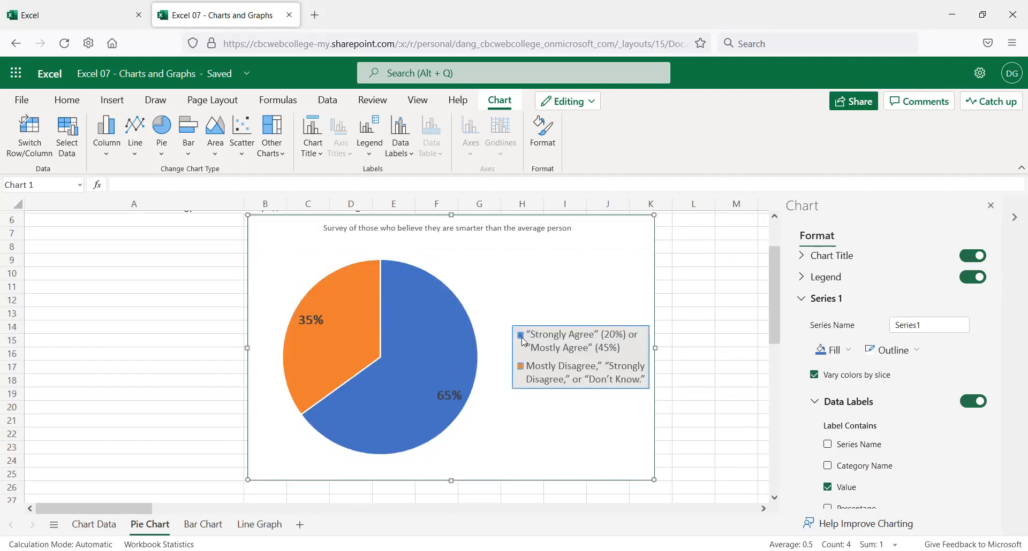
- Paste a copy of the pie chart at cell B28, below the original chart
scroll(523, 341, "down", 2)
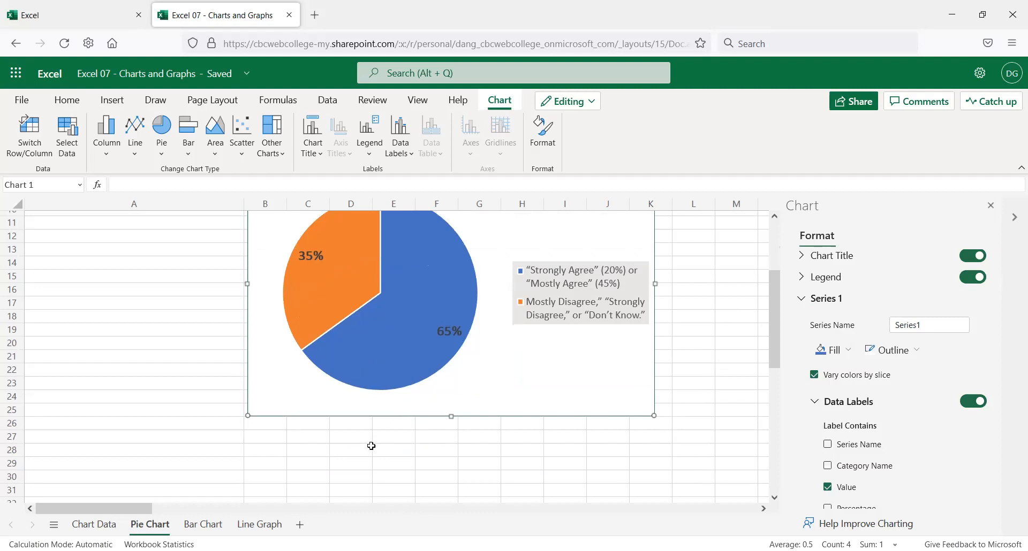
left_click(269, 445)
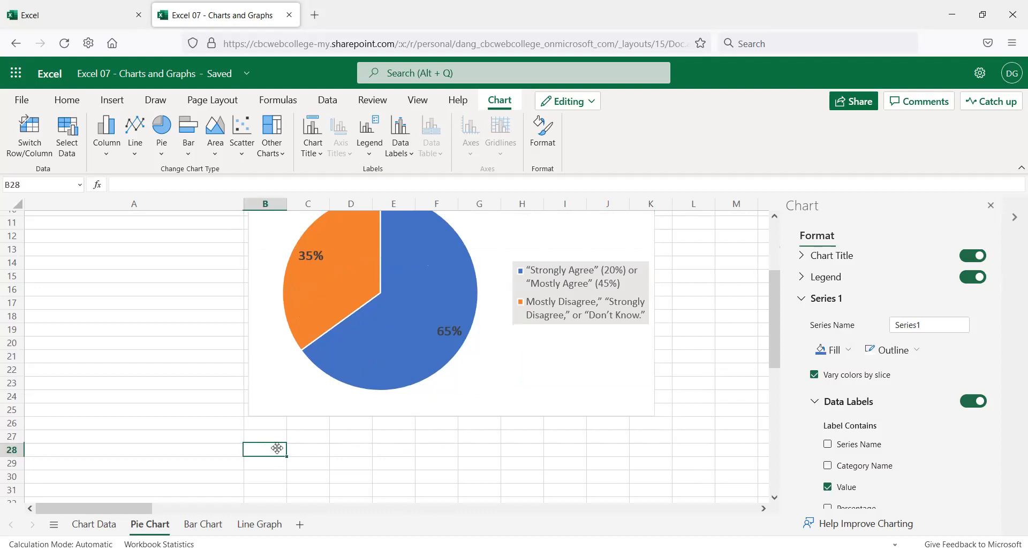
key("ctrl+v")
scroll(295, 416, "down", 5)
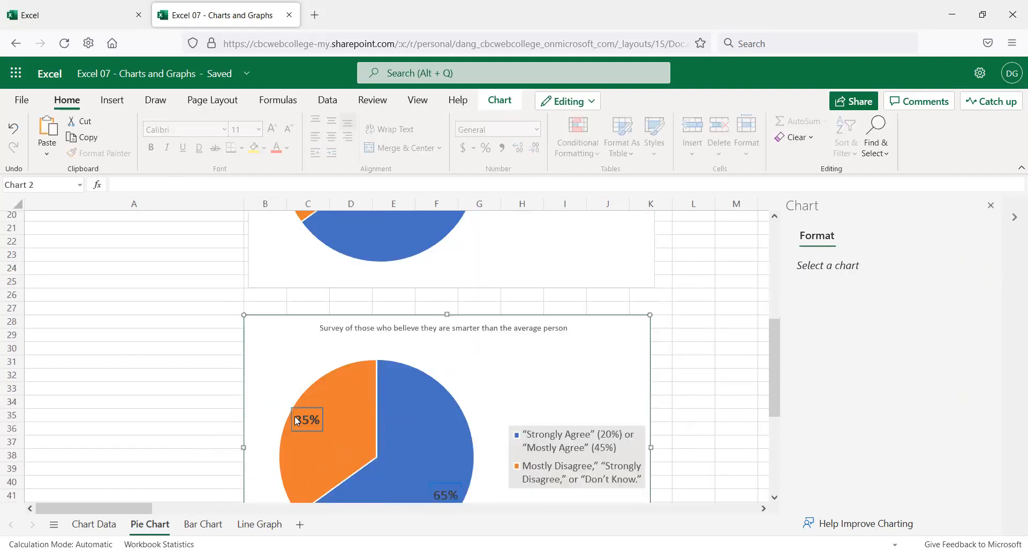
scroll(167, 399, "down", 1)
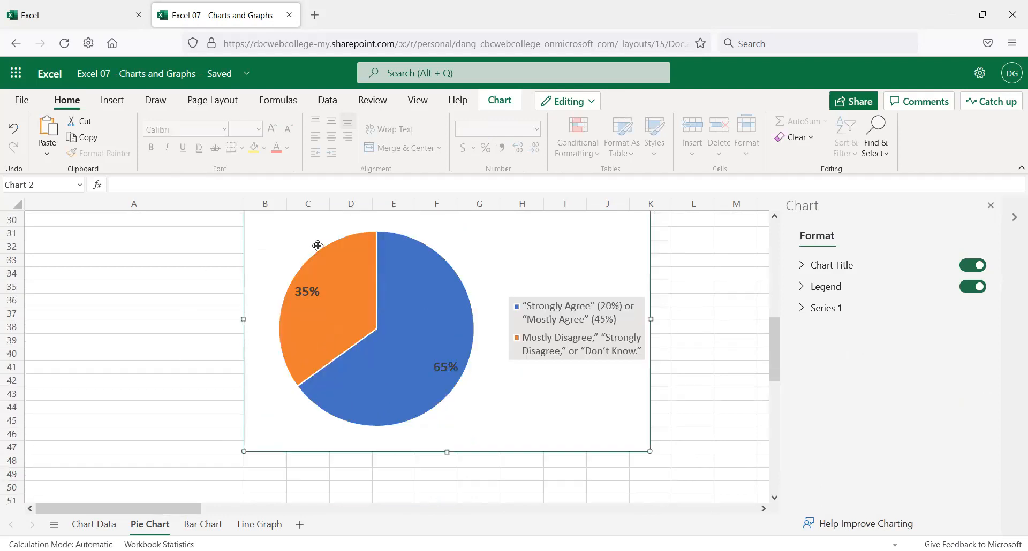
- Change the pasted copy of the pie chart to a clustered 2-D column chart
left_click(334, 276)
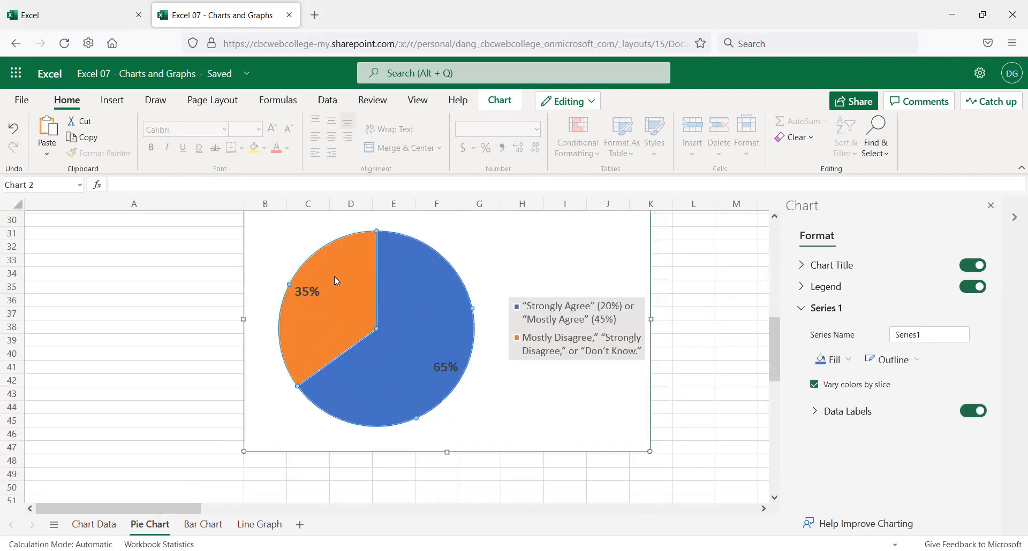
left_click(499, 100)
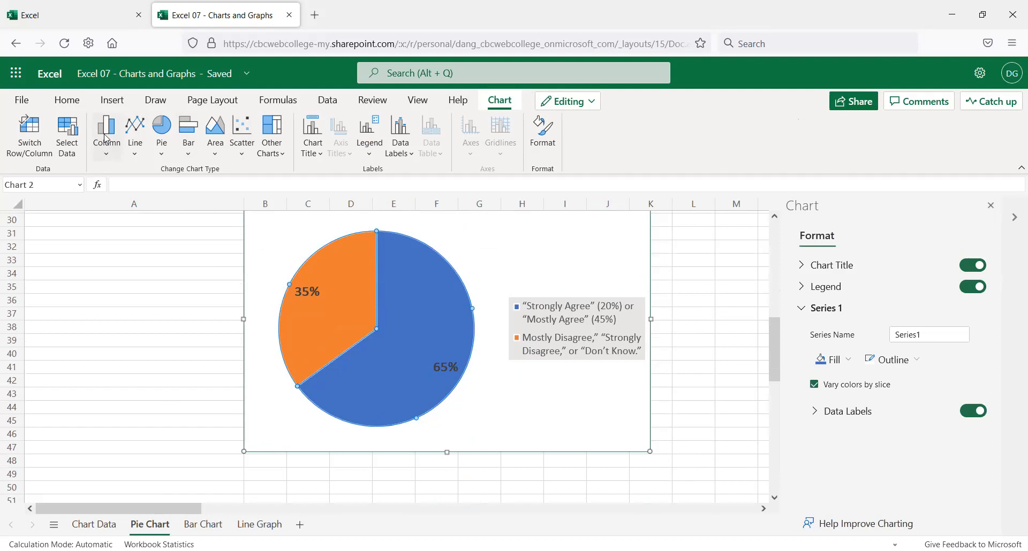
left_click(106, 152)
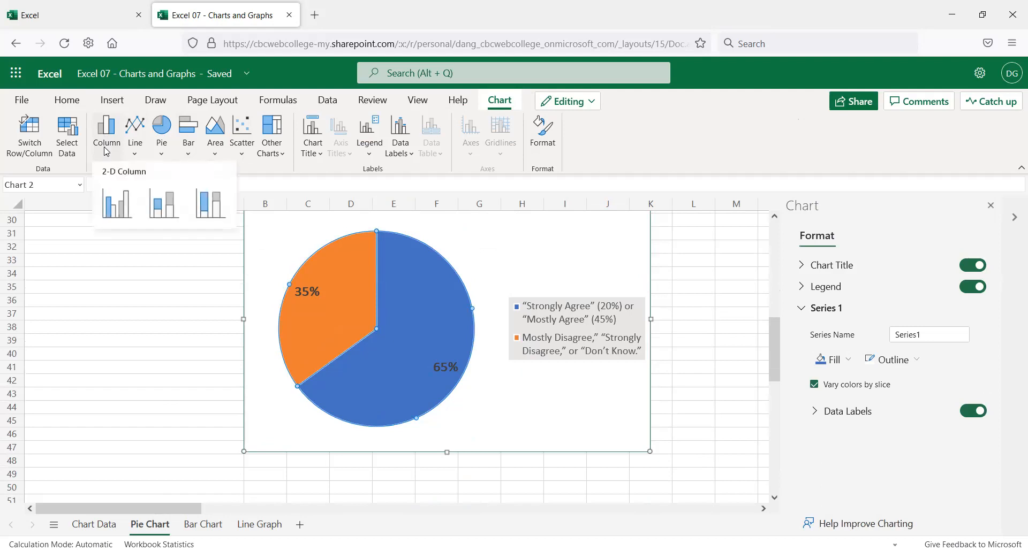
left_click(125, 209)
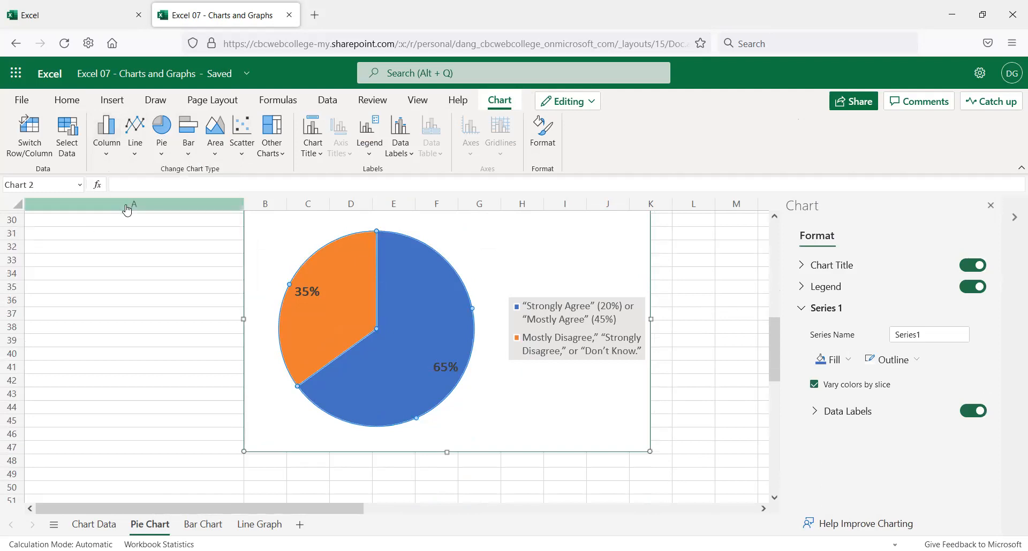
- Compare the new column chart with the original pie chart above it
scroll(407, 311, "up", 2)
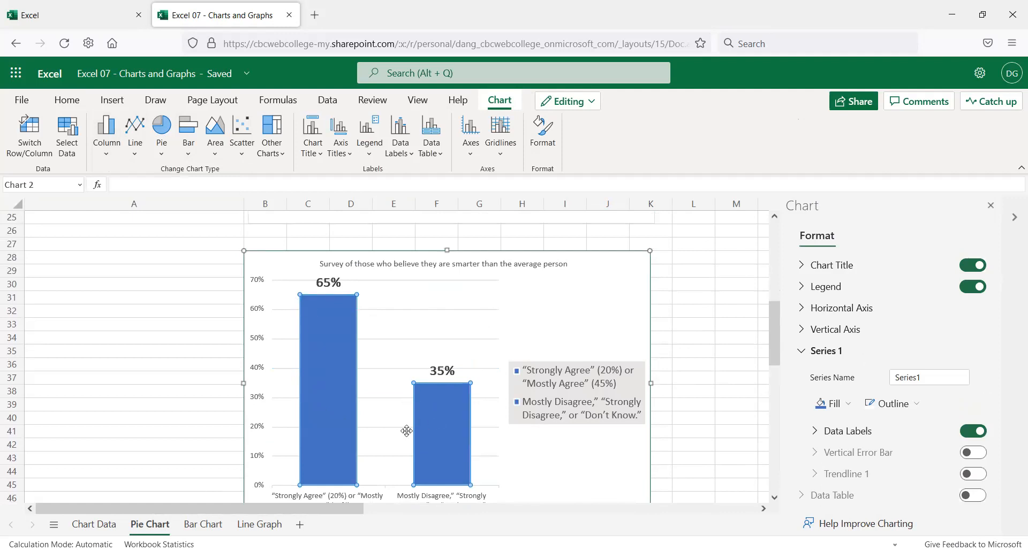
scroll(414, 420, "down", 2)
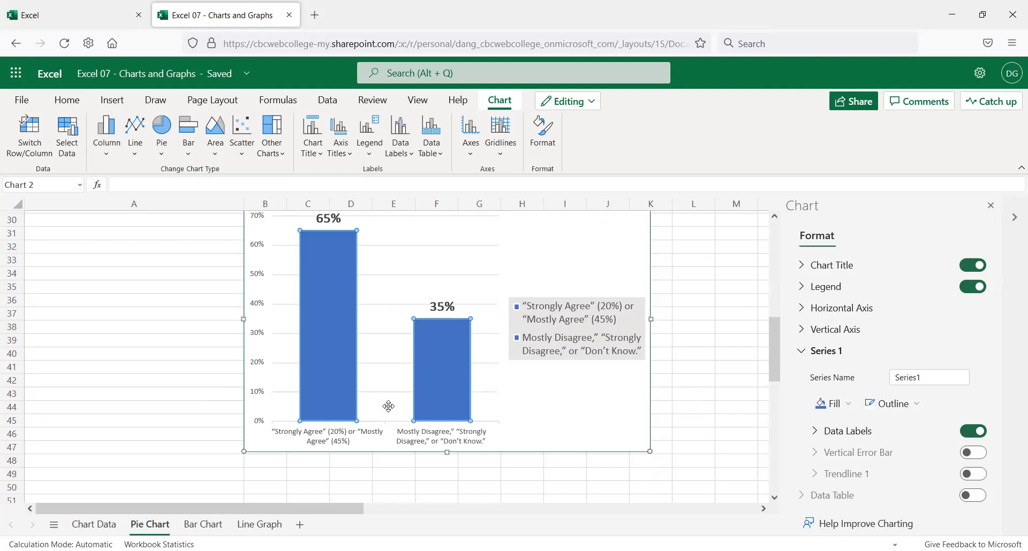
scroll(399, 394, "up", 2)
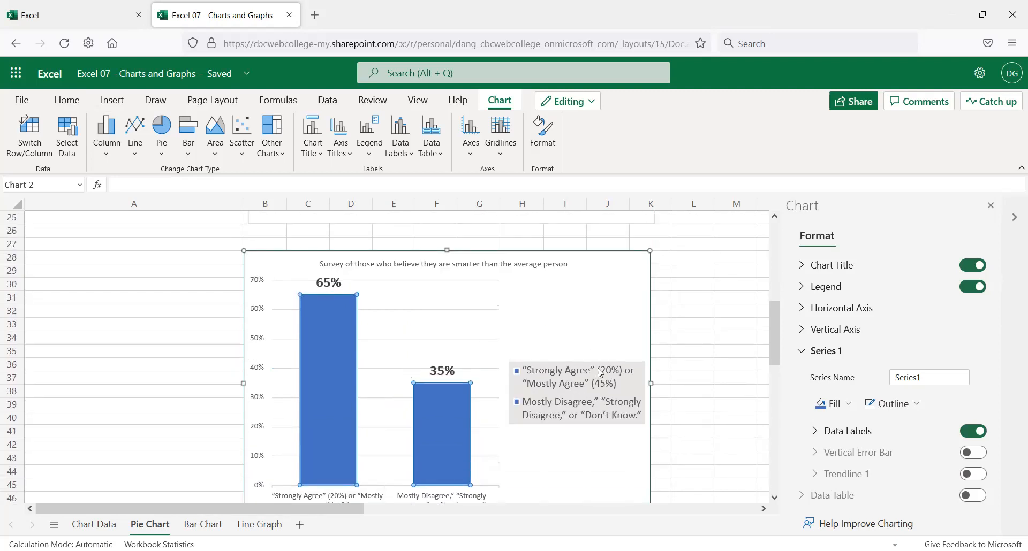
scroll(601, 348, "up", 8)
scroll(603, 351, "down", 8)
scroll(365, 381, "up", 5)
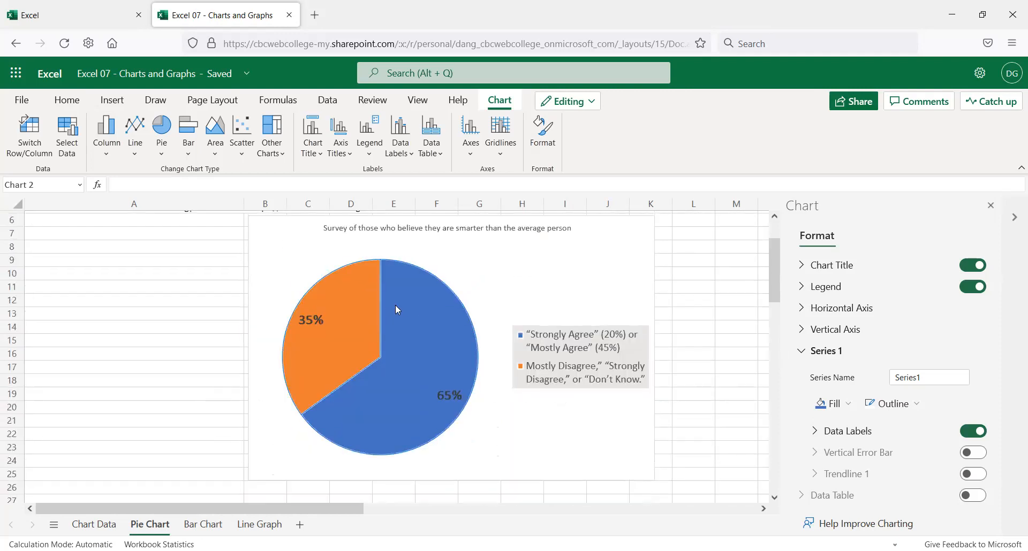
scroll(423, 423, "down", 2)
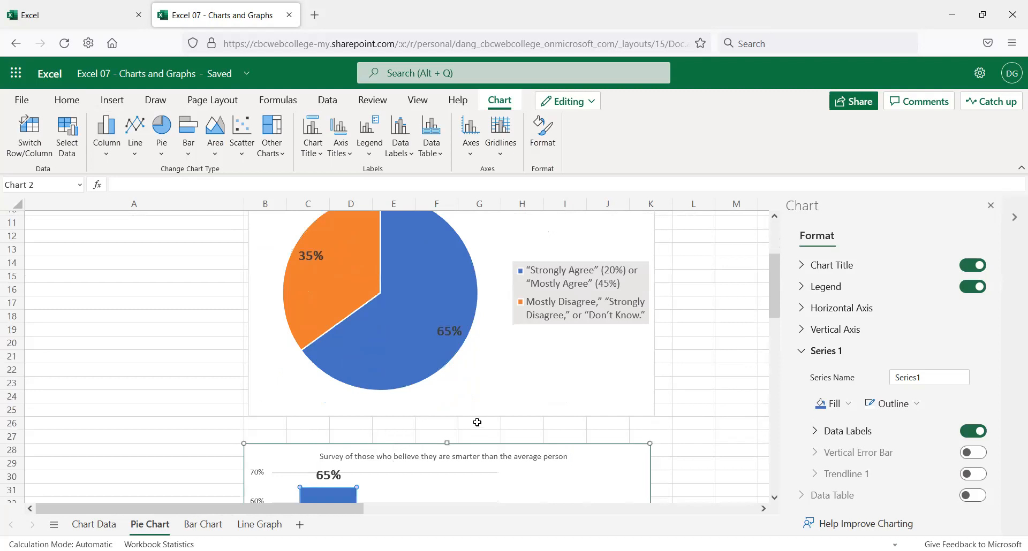
scroll(464, 450, "down", 2)
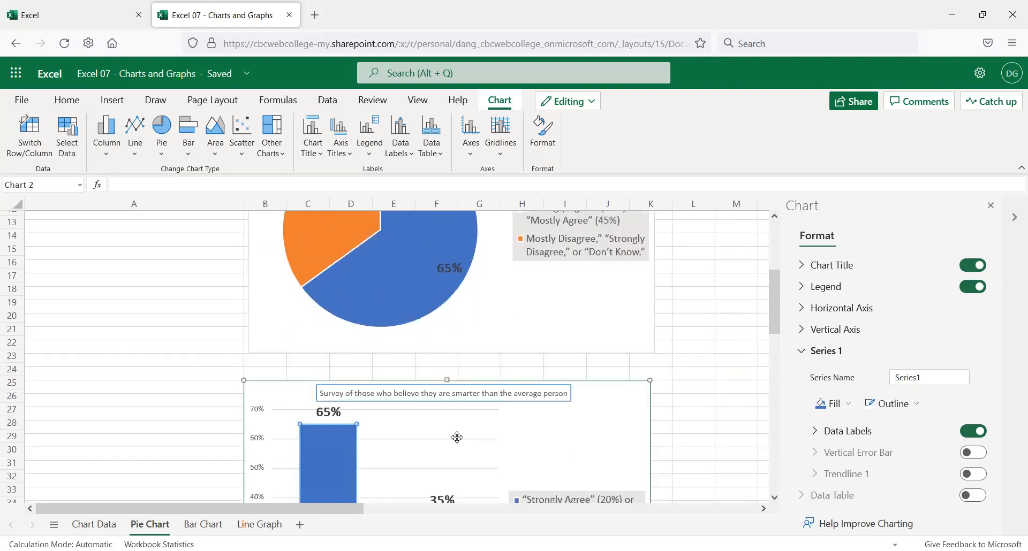
- Change the copied survey chart below the original pie from a column chart to a 2-D line chart
left_click(494, 383)
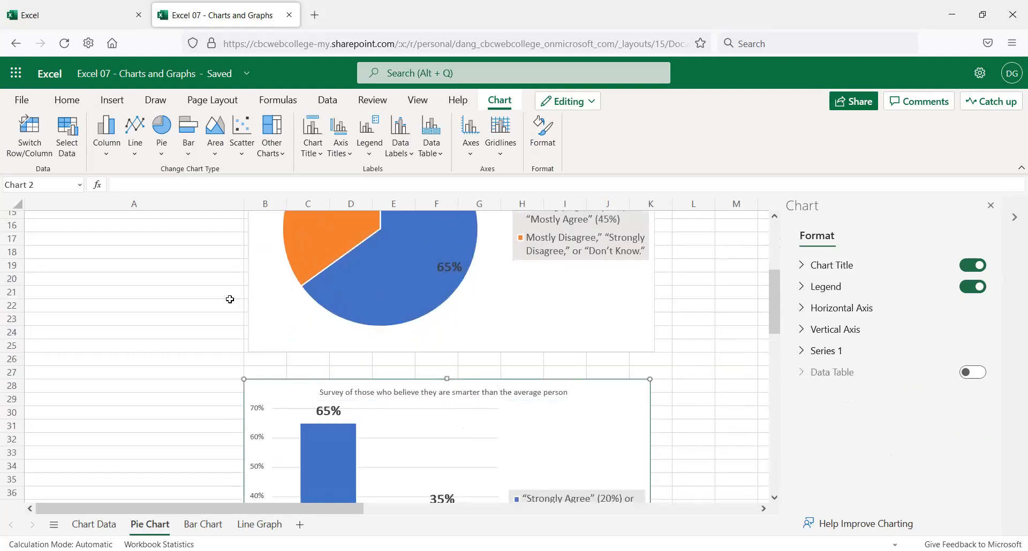
left_click(142, 150)
left_click(146, 247)
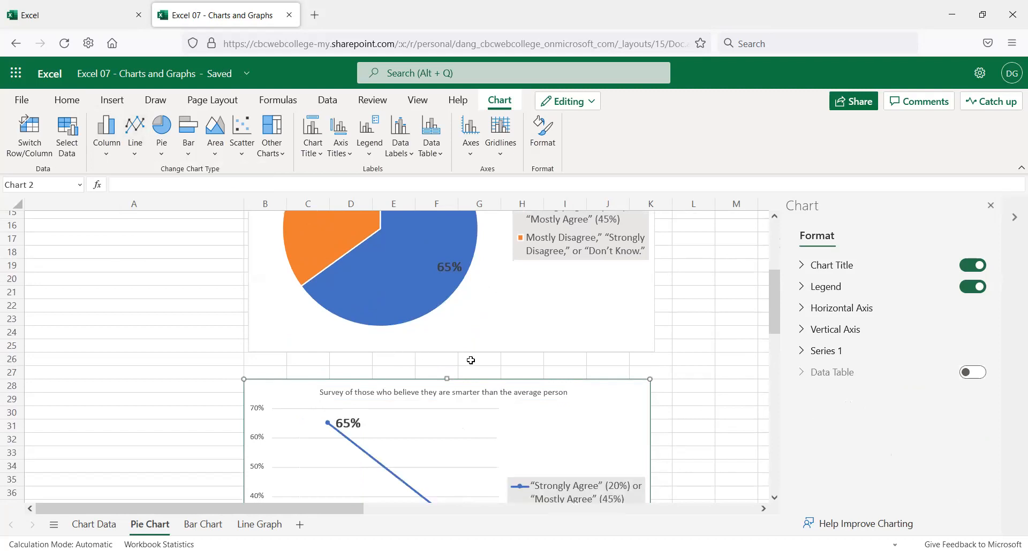
- Delete the line chart copy below the original pie chart
scroll(474, 370, "down", 2)
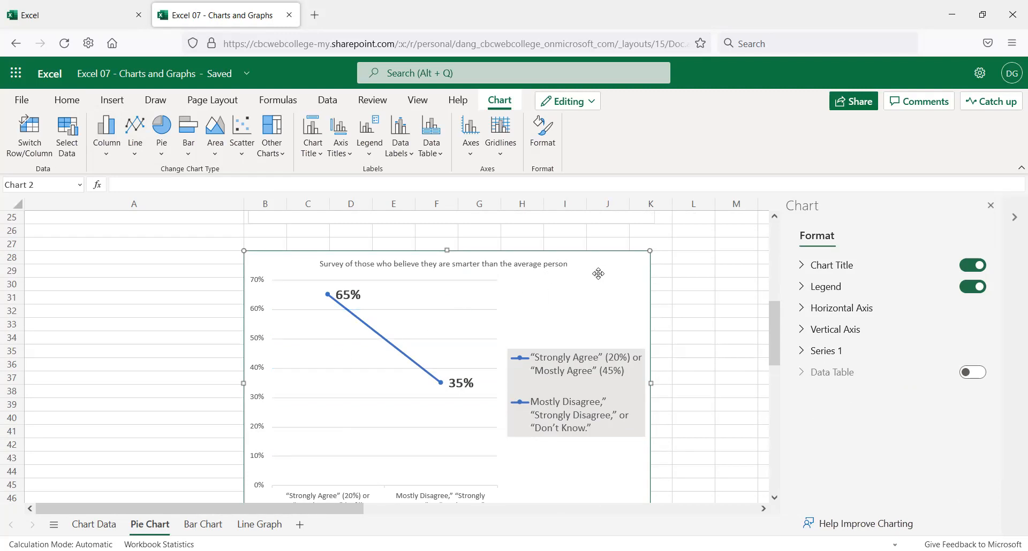
key("Delete")
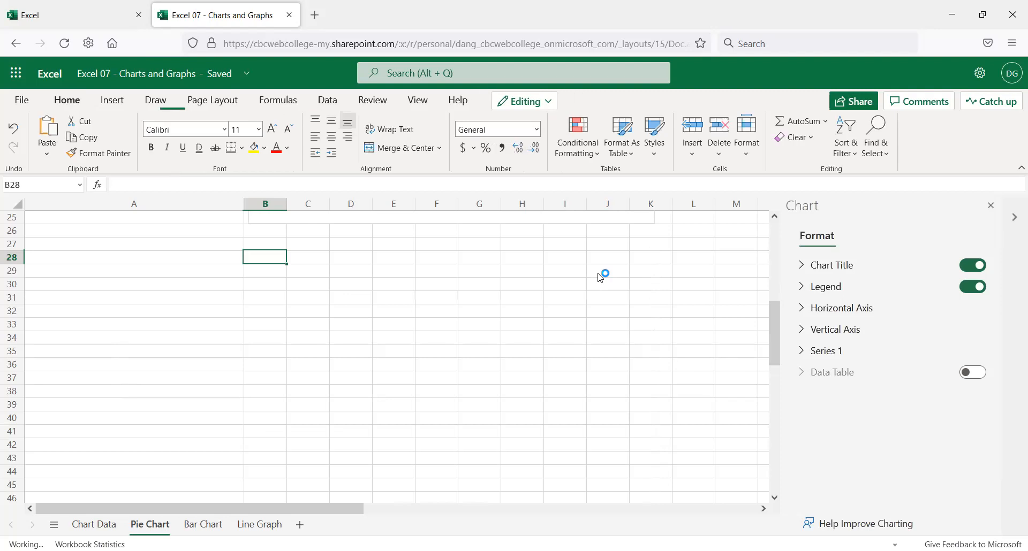
scroll(158, 345, "up", 3)
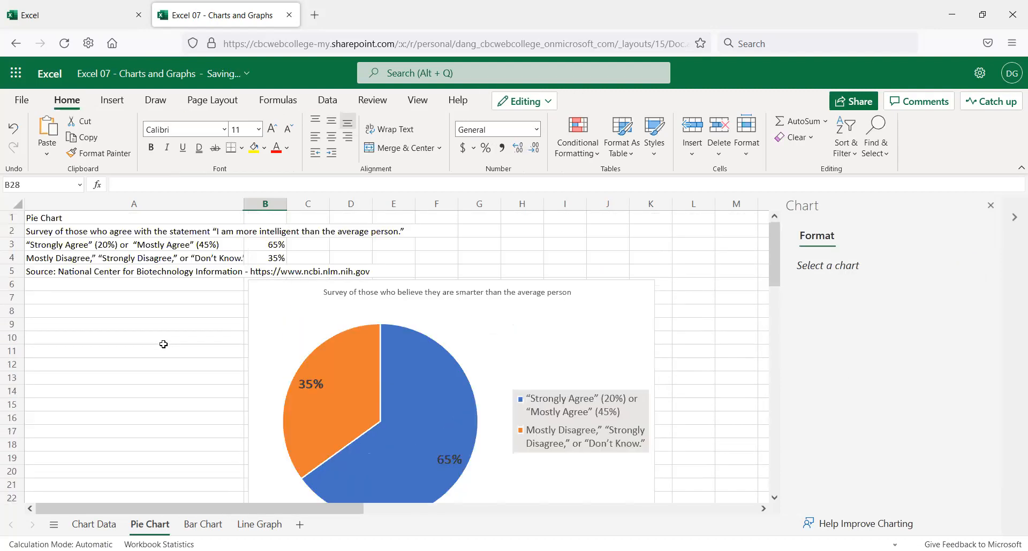
scroll(160, 345, "down", 3)
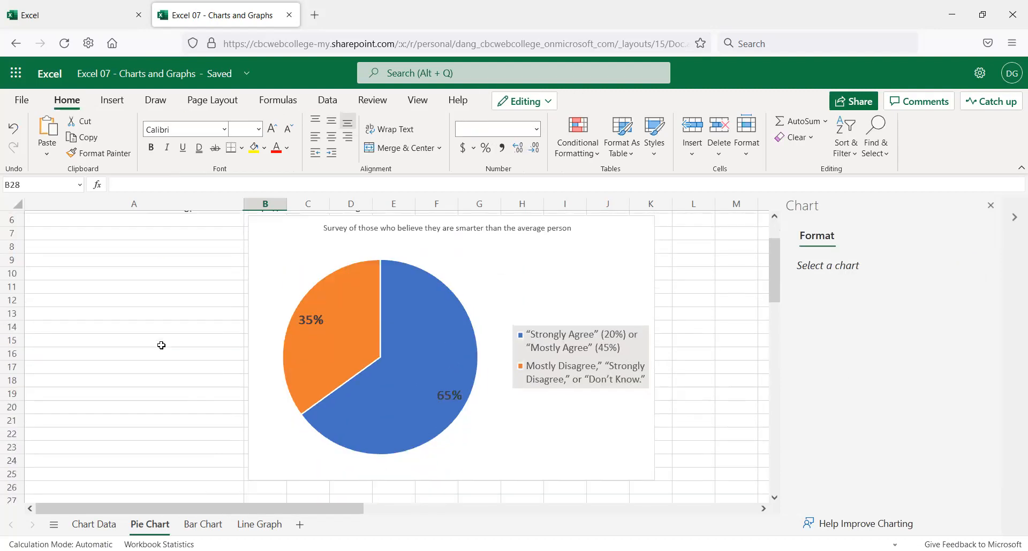
scroll(161, 345, "up", 3)
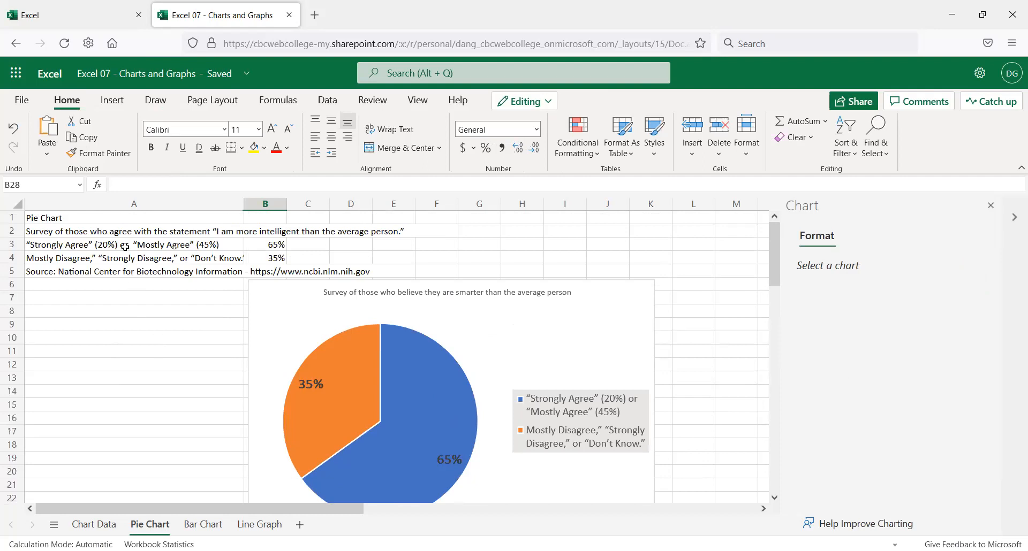
- Review the two combined survey categories and their percentages in A3:B4 against the pie chart
mouse_move(111, 244)
left_mouse_down()
mouse_move(268, 247)
mouse_move(270, 256)
left_mouse_up()
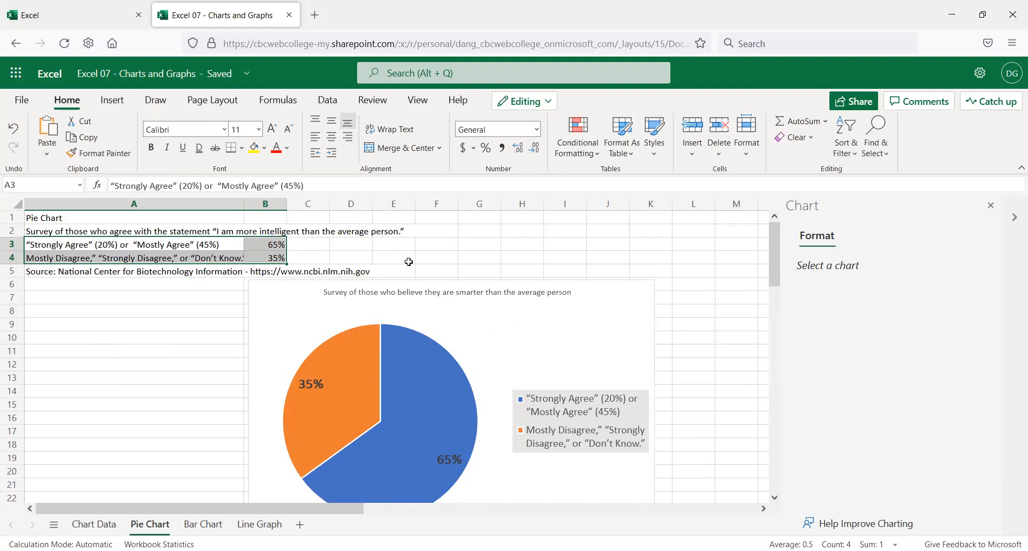
left_click(198, 258)
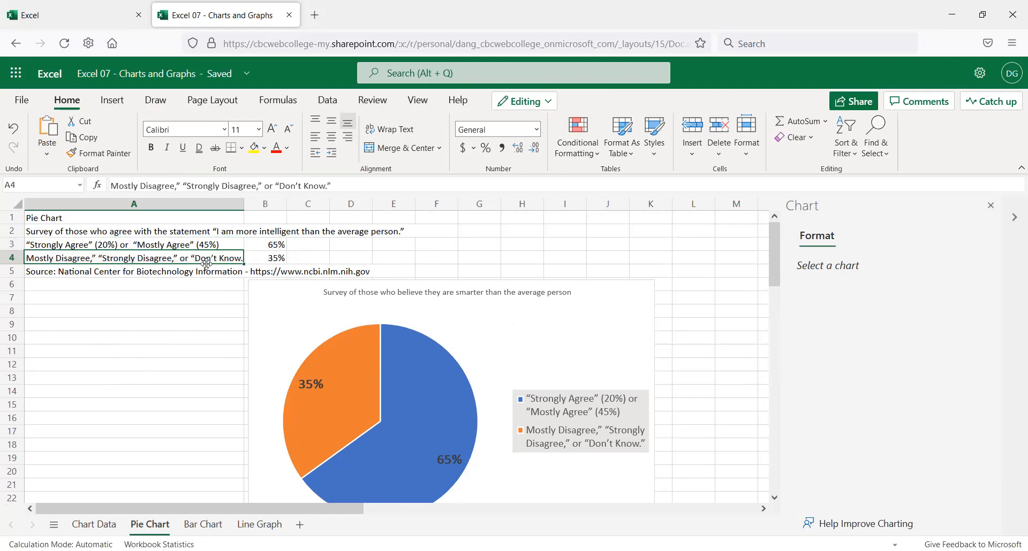
left_click(206, 248)
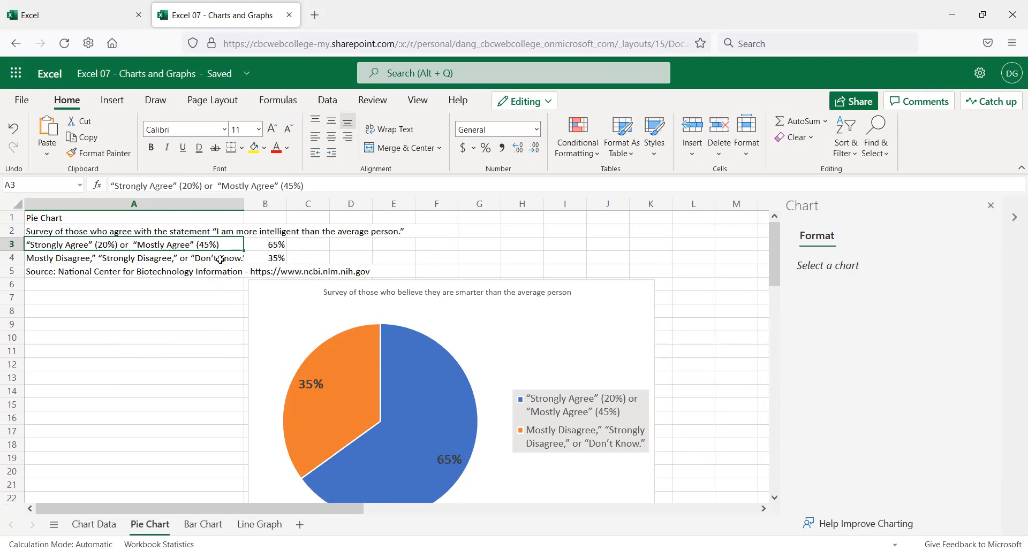
left_click(221, 260)
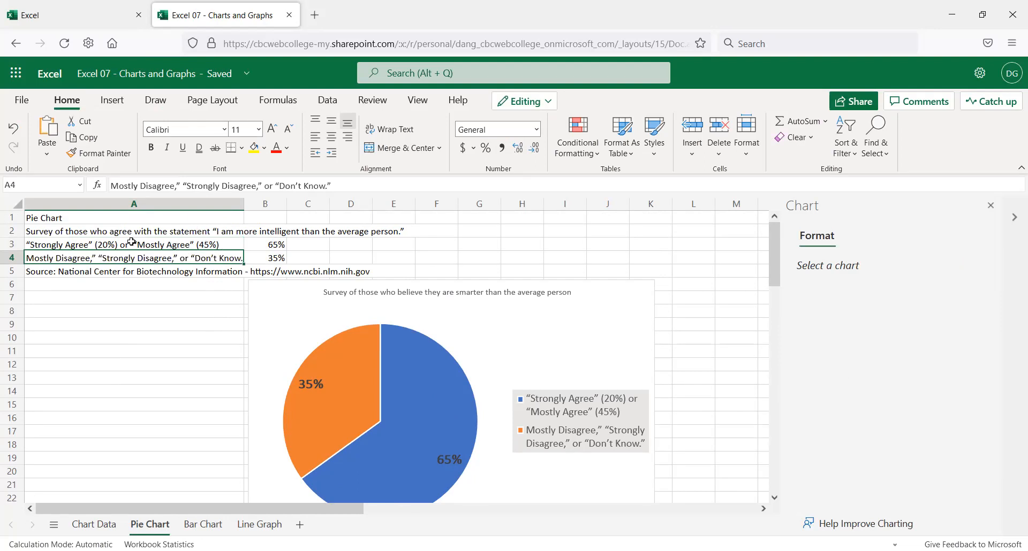
left_click(153, 246)
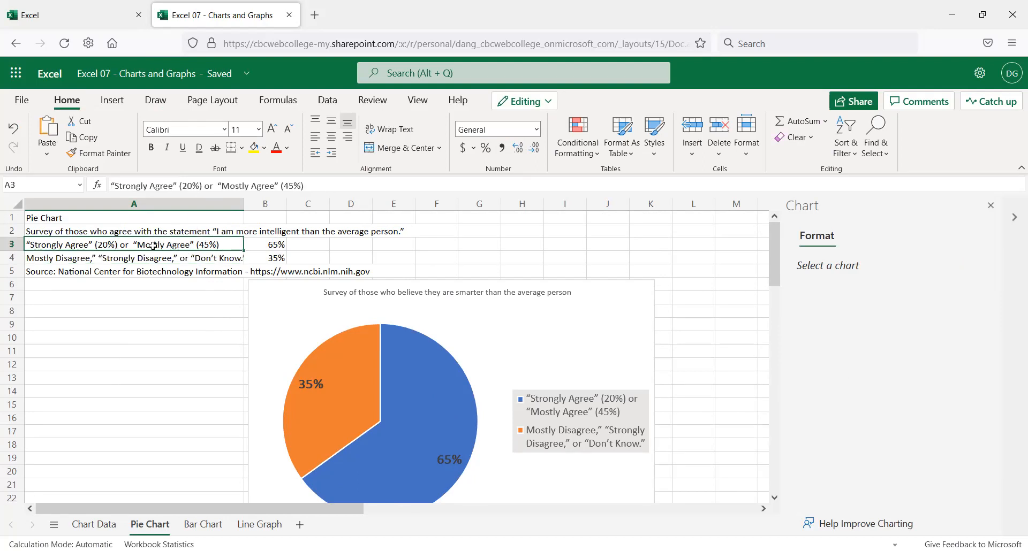
- Enter Strongly Agree in A27 with 20% in B27, below the pie chart
scroll(149, 363, "down", 6)
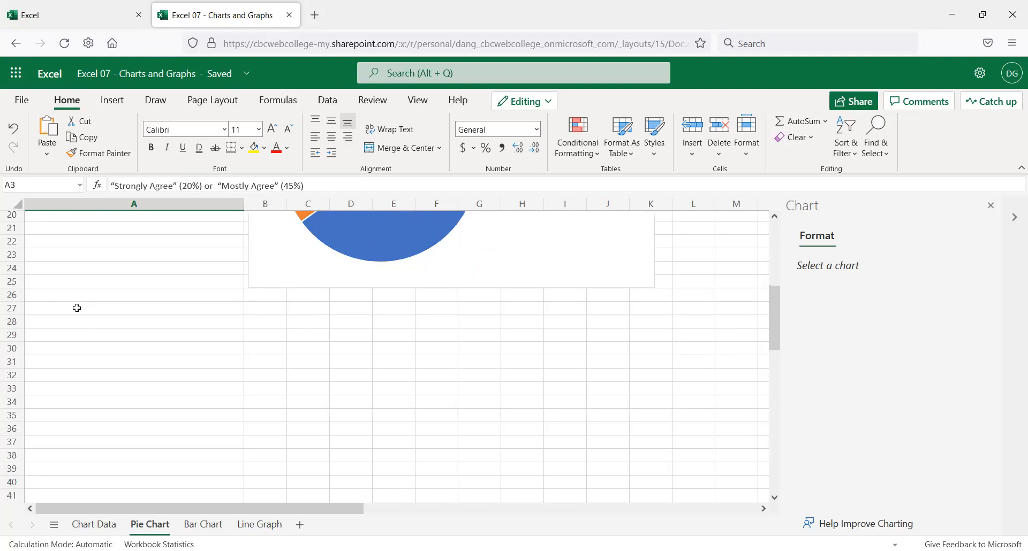
left_click(77, 307)
scroll(89, 320, "up", 3)
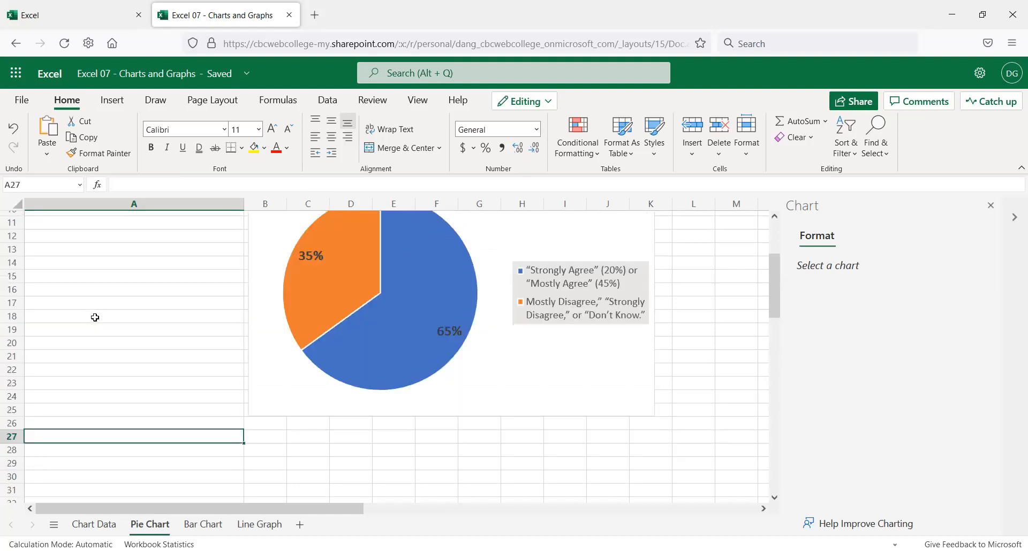
scroll(97, 313, "up", 3)
scroll(105, 296, "down", 3)
type("Strongly Agree")
key("Tab")
type("20%")
key("Return")
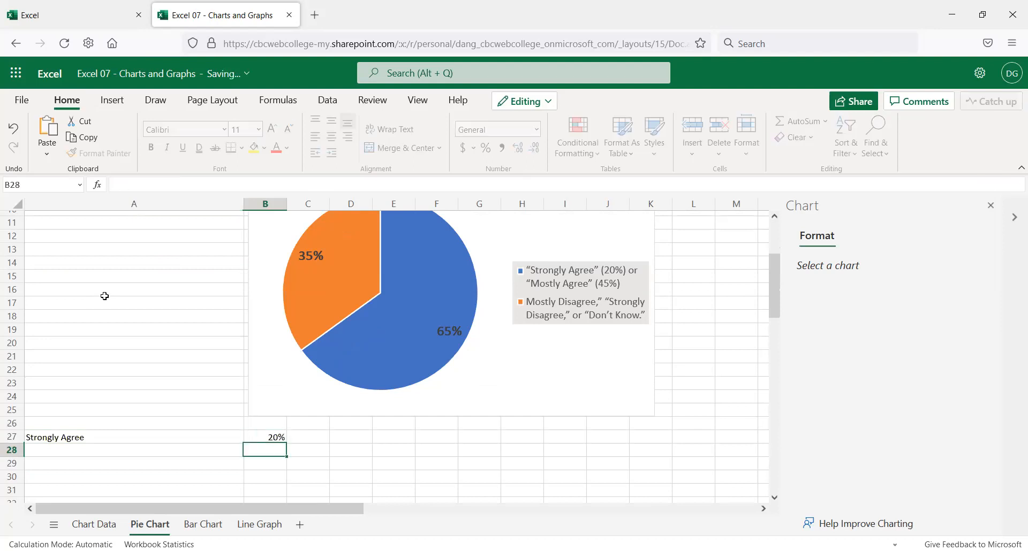
- Enter Mostly Agree in A28 with 45% in B28
key("Left")
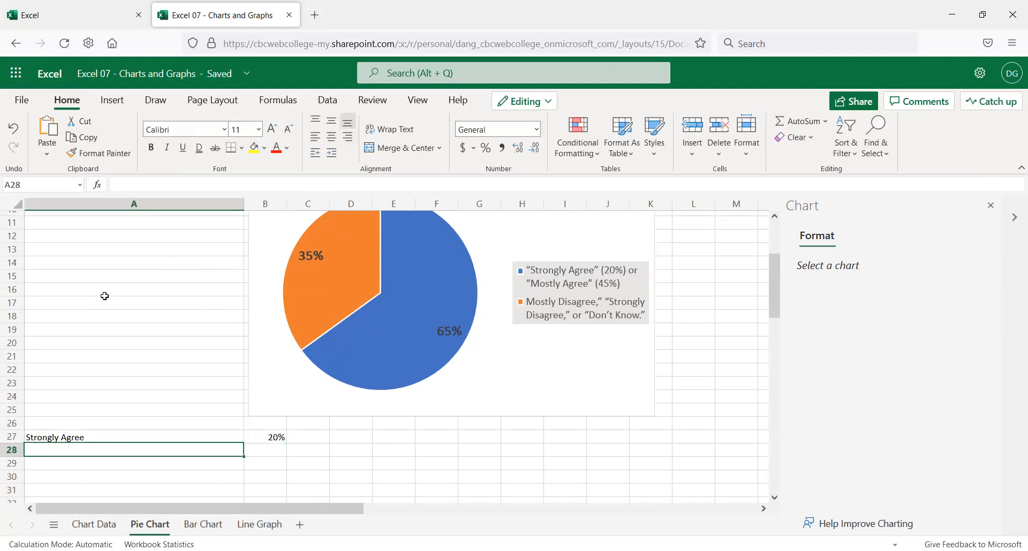
type("Mostly Agree")
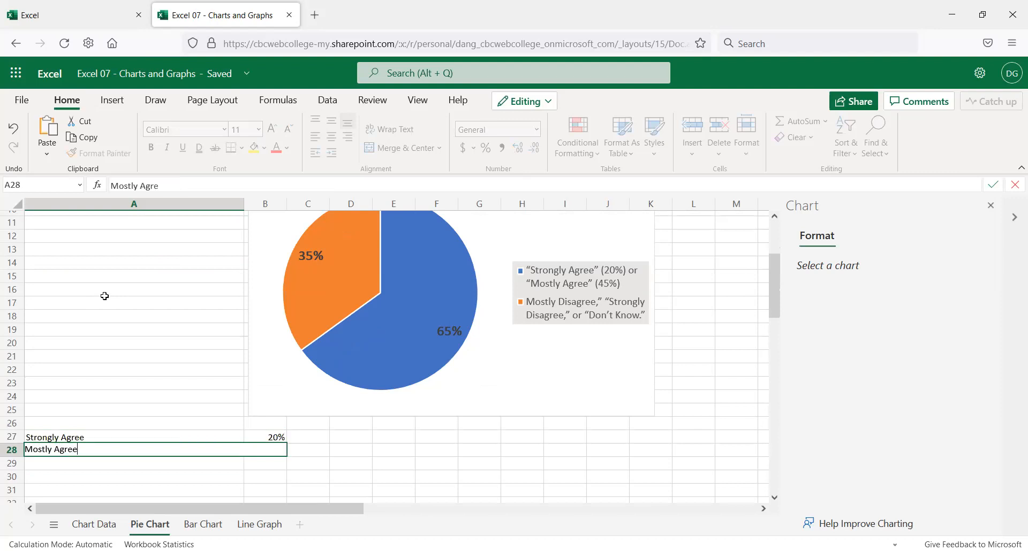
key("Tab")
type("45")
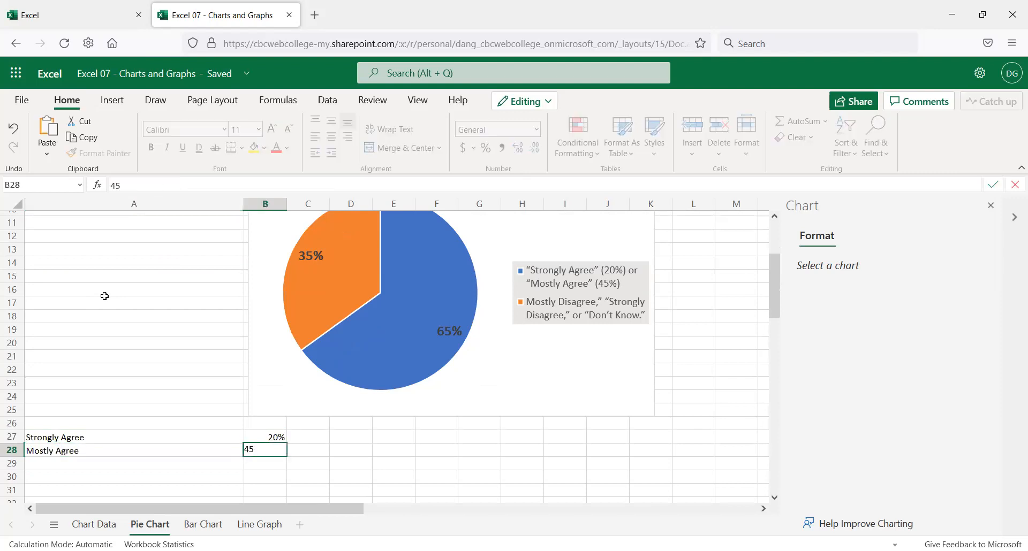
type("%")
key("Return")
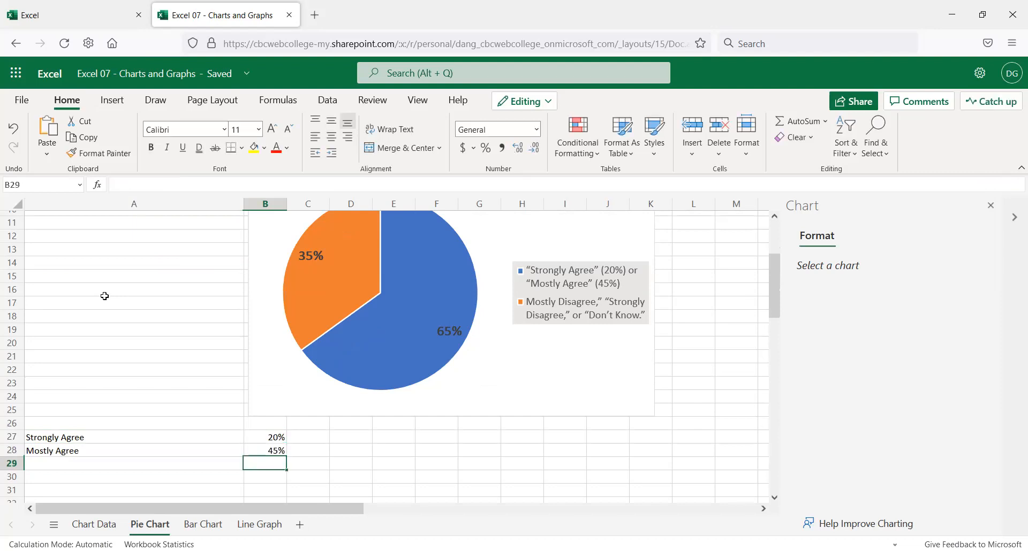
- Enter Disagree or Don't Know in A29 with 35% in B29
key("Left")
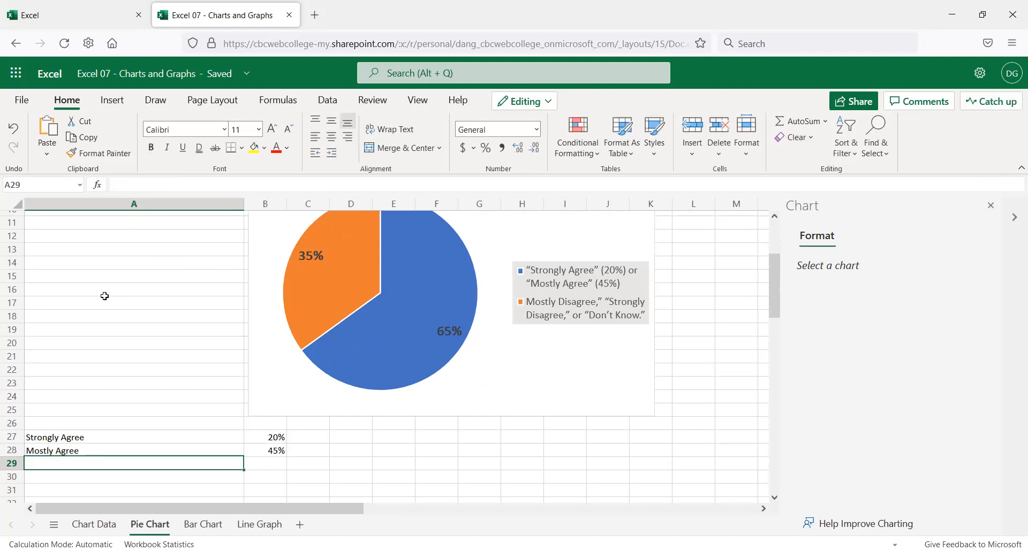
type("Disagree or Don't Know")
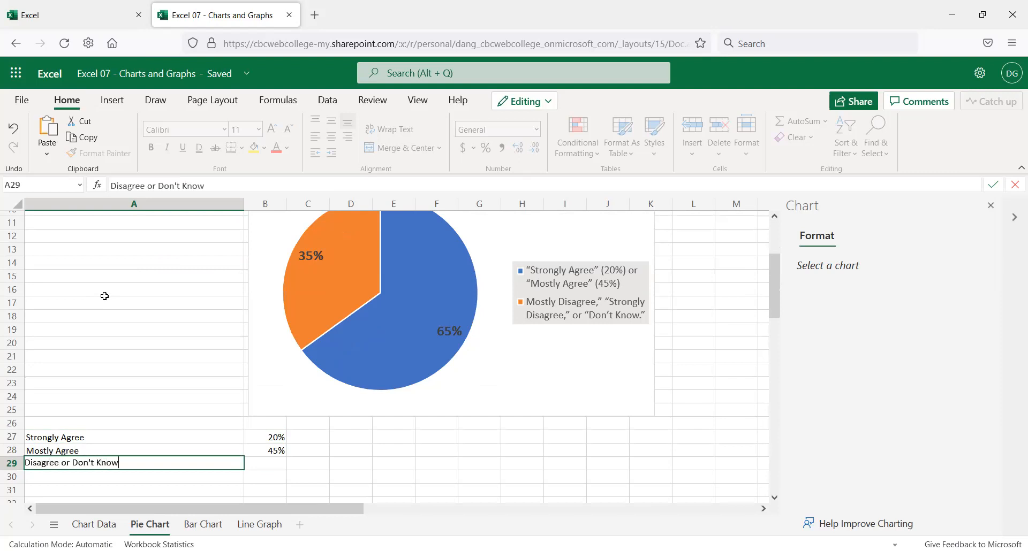
key("Tab")
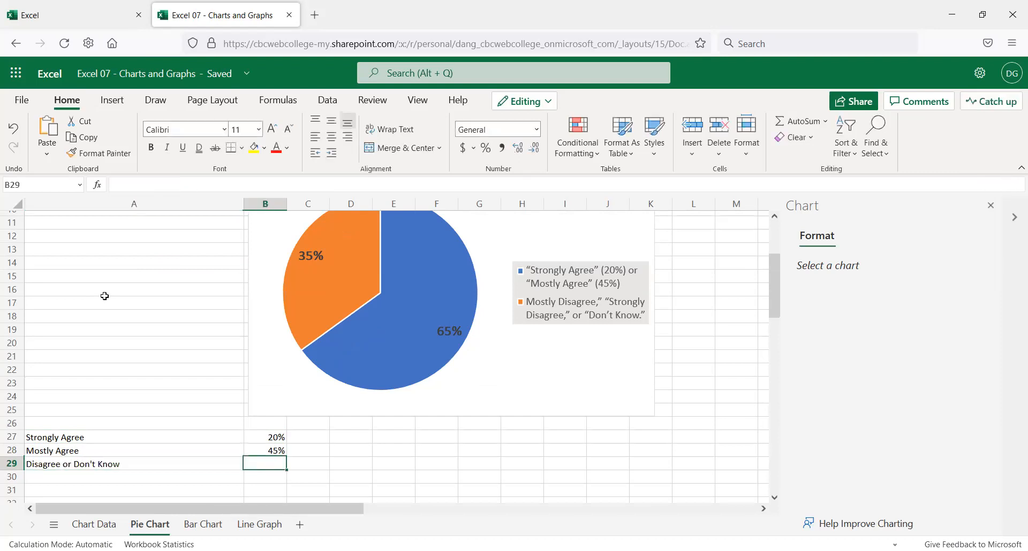
type("35")
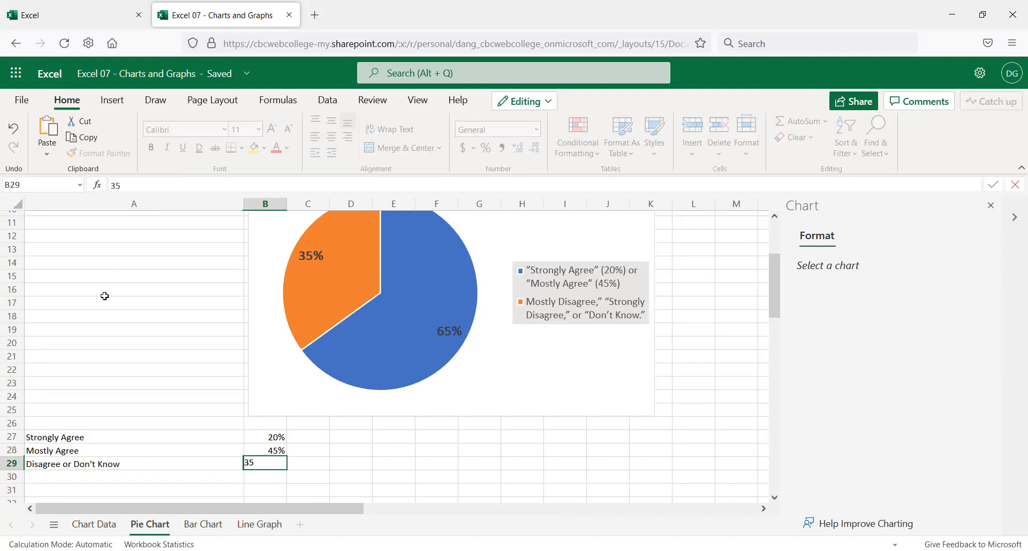
type("%")
key("Return")
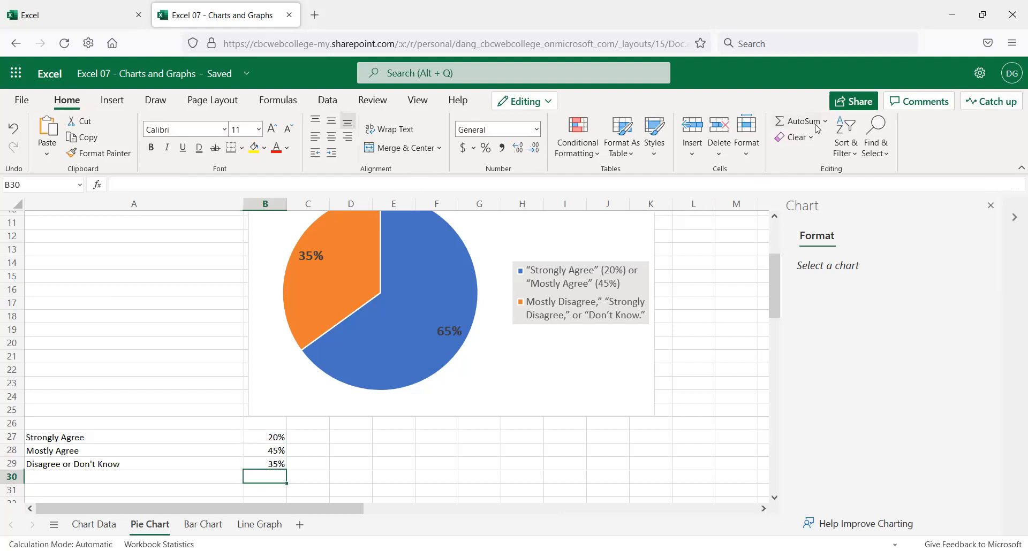
- Check the sum of the three percentages with a temporary AutoSum in B30, clearing it once read
left_click(785, 120)
key("Return")
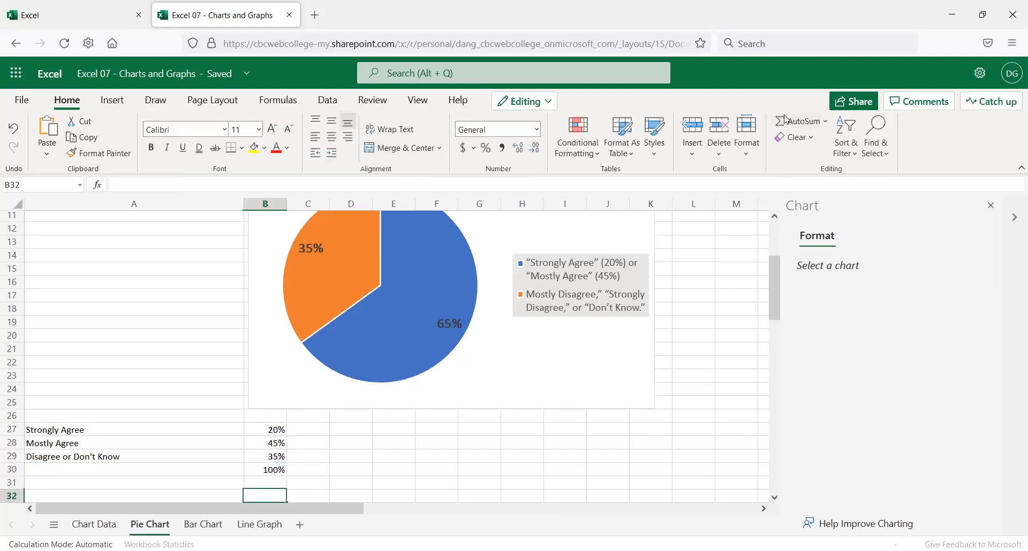
key("Up")
key("Delete")
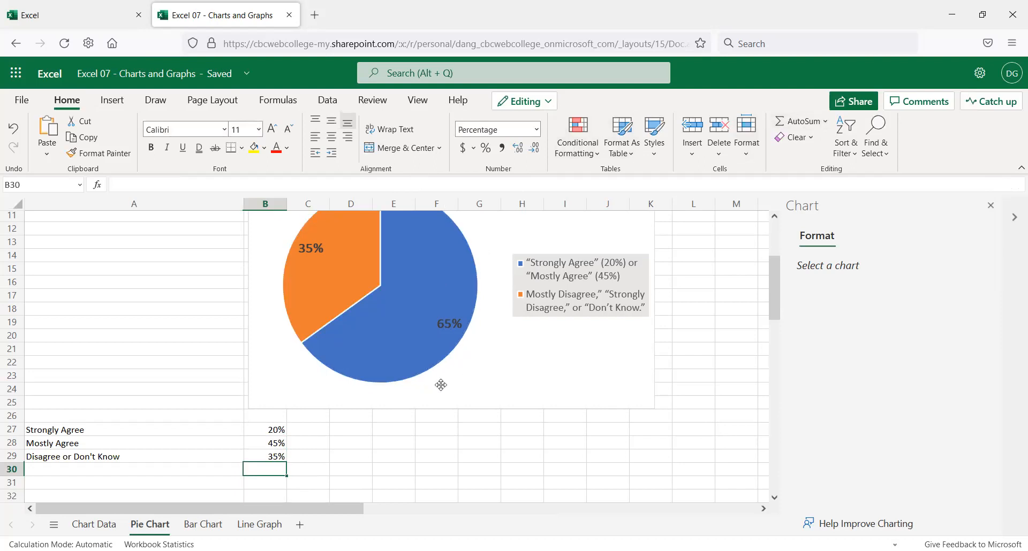
- Insert a 2-D pie chart from the three-category survey data in A27:B29
left_click_drag(86, 432, 281, 454)
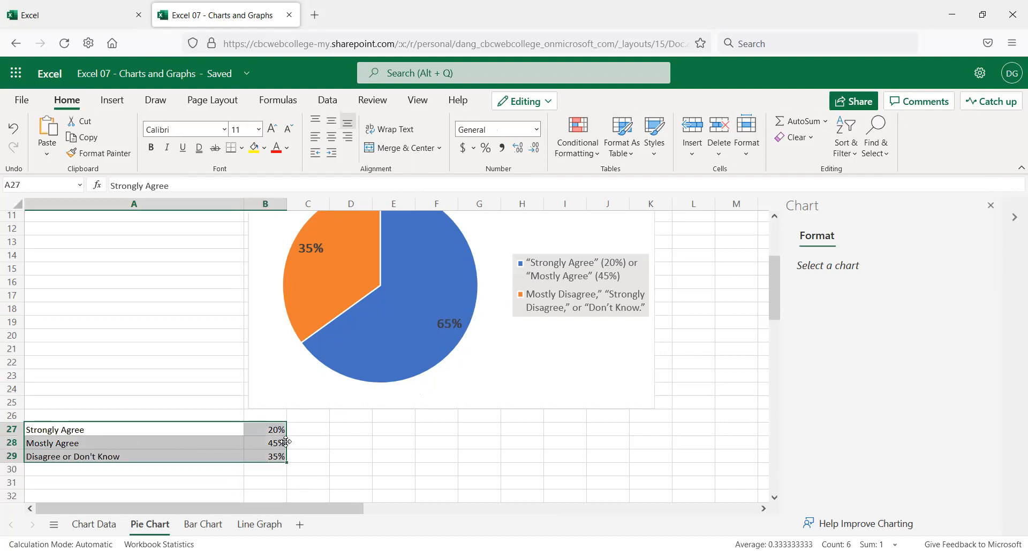
scroll(274, 463, "down", 2)
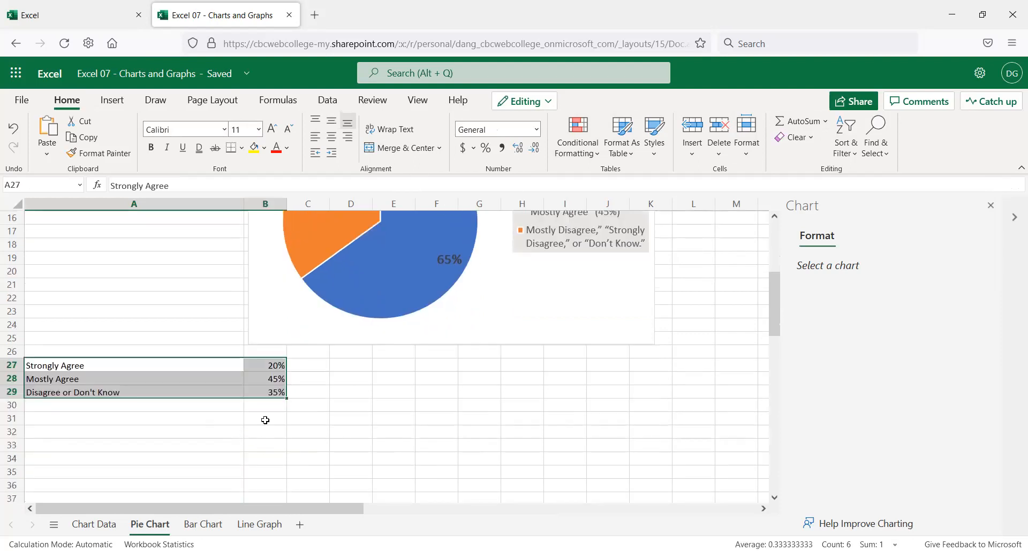
left_click(113, 105)
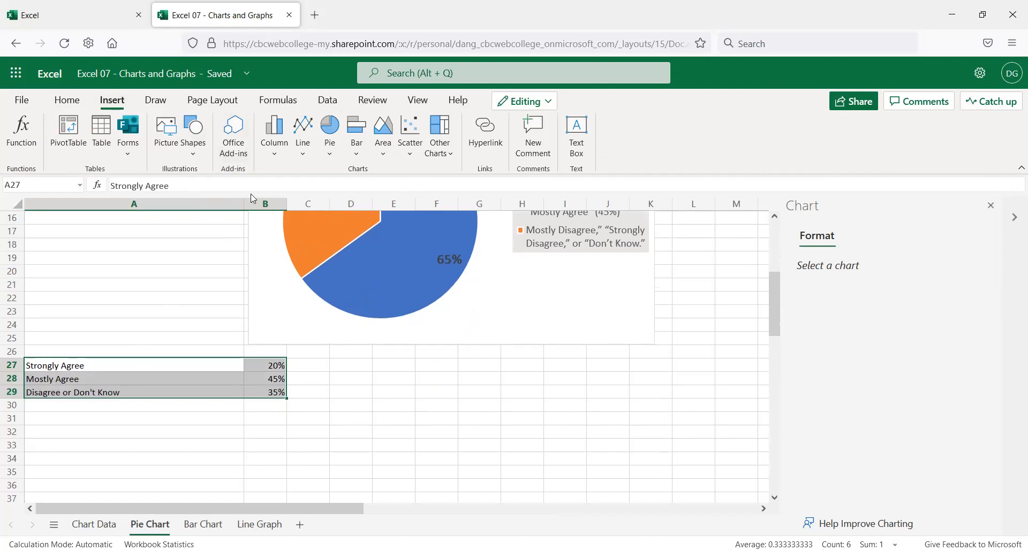
left_click(330, 148)
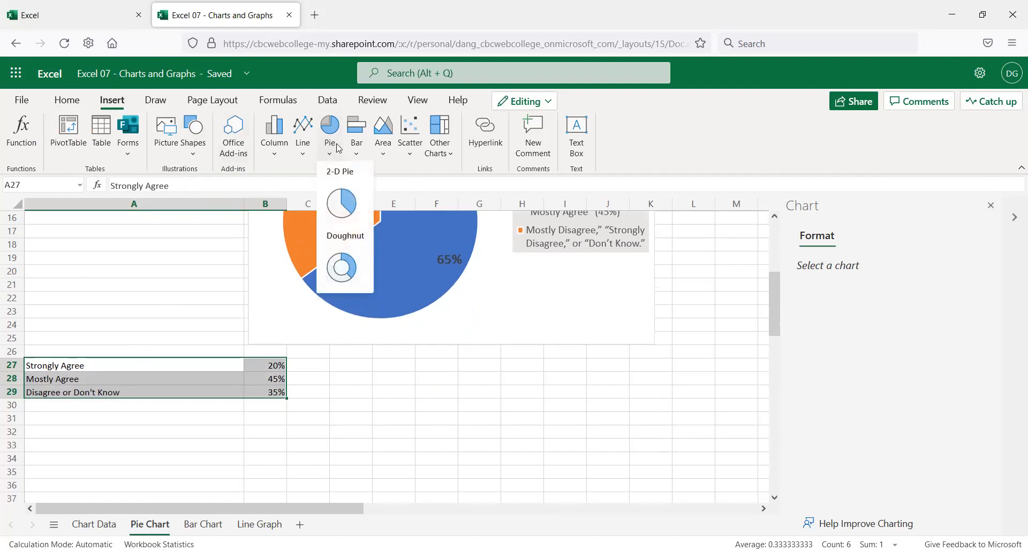
left_click(340, 202)
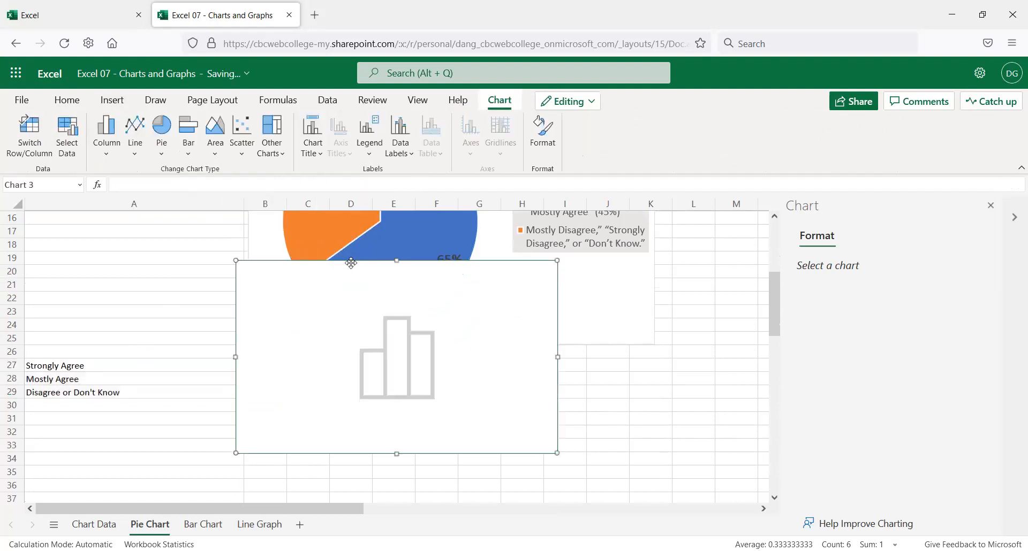
- Move the new pie chart clear of the original chart and the data, starting near cell C29
left_click_drag(351, 263, 419, 386)
scroll(404, 385, "down", 4)
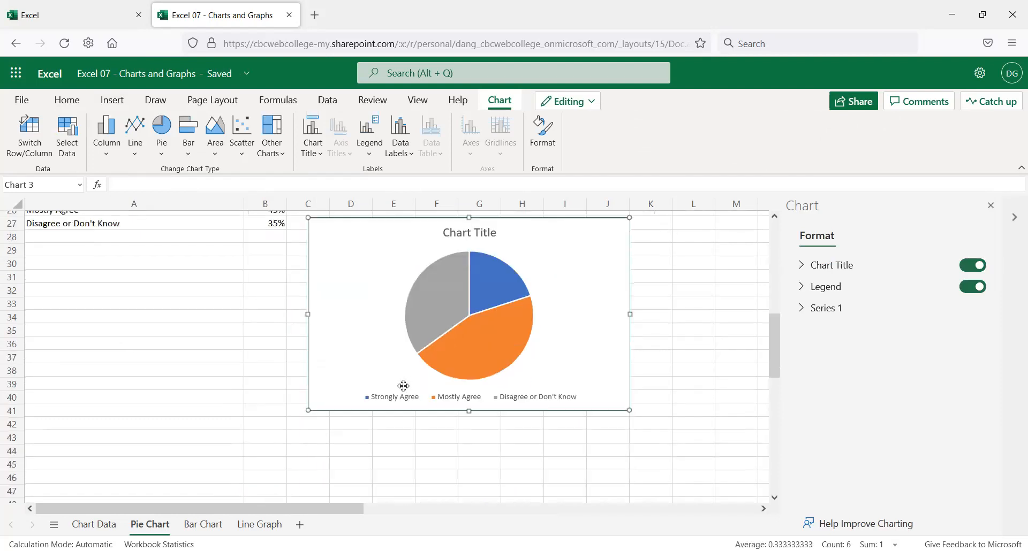
scroll(456, 381, "up", 2)
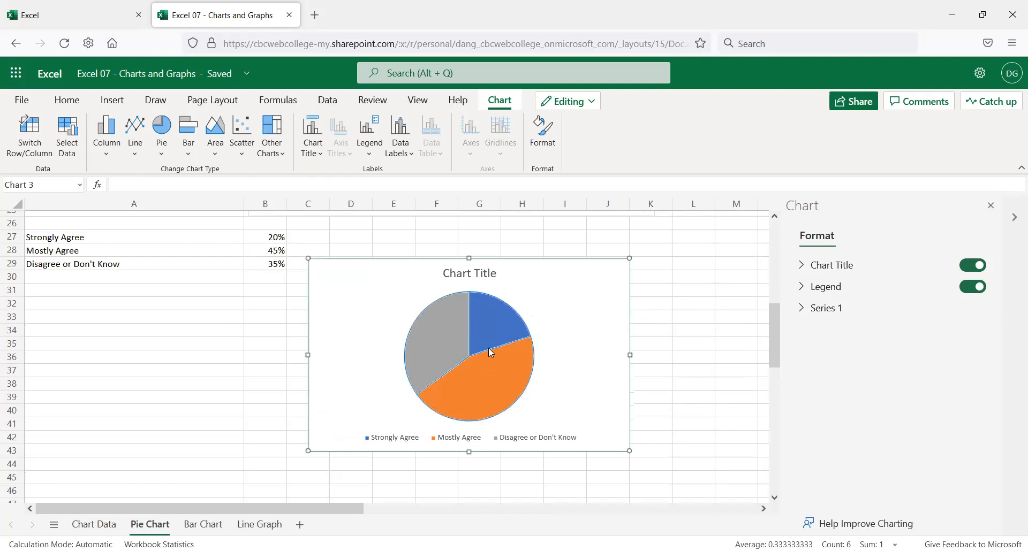
- Compare the new pie chart's slices with the Disagree or Don't Know row of the survey data
left_click(454, 339)
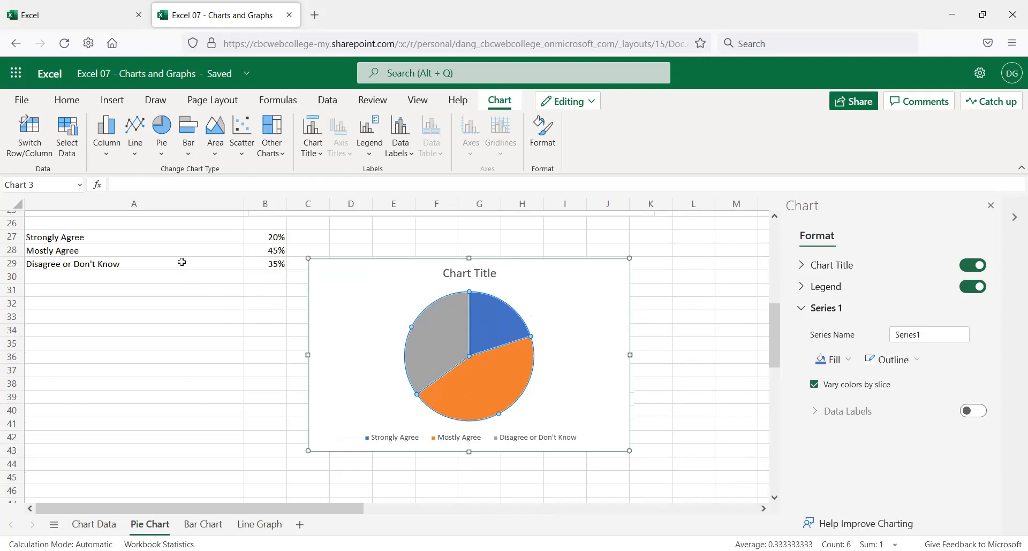
left_click(237, 264)
left_click_drag(237, 264, 271, 264)
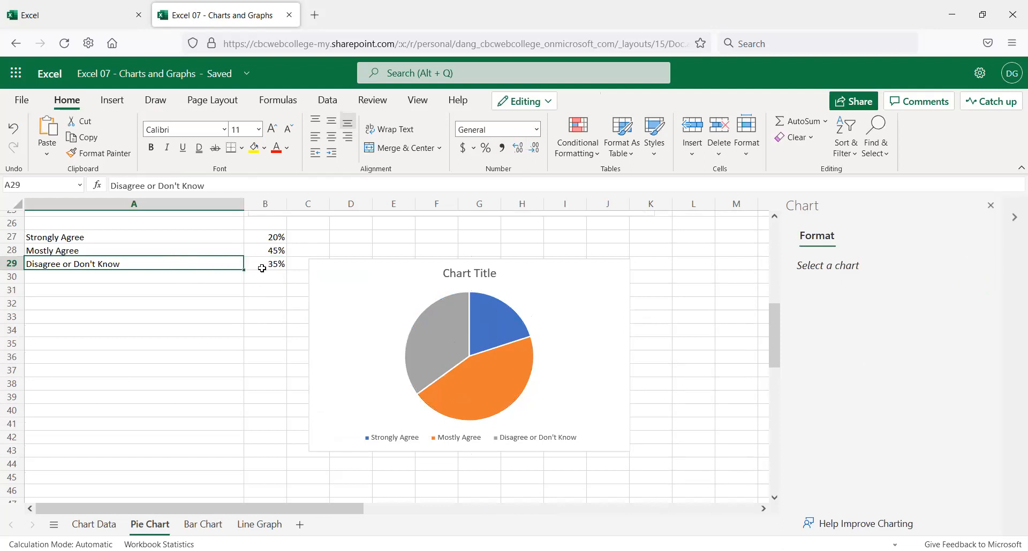
- Compare the survey percentages in B27:B29 with the slices of the new three-category pie chart and the original two-category one
left_click(270, 263)
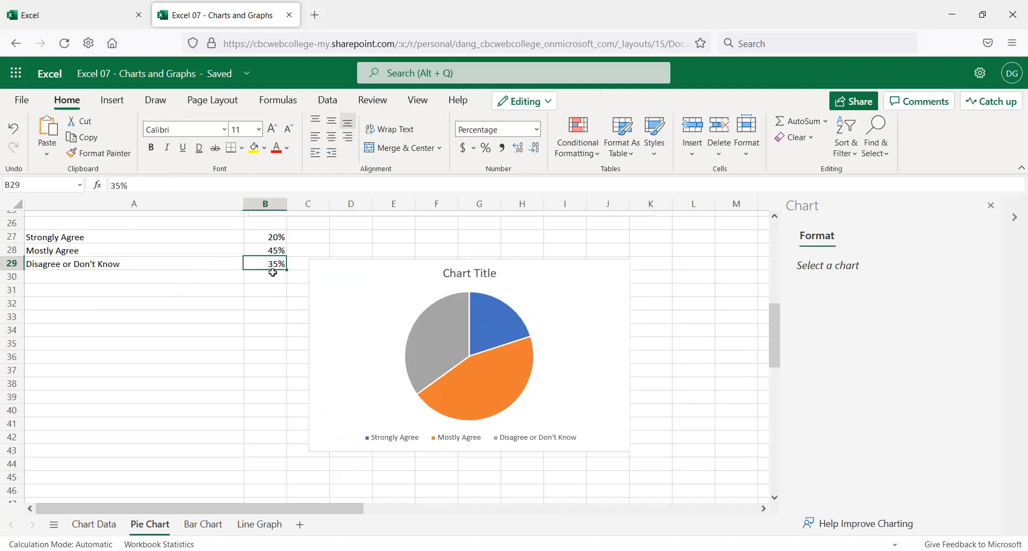
left_click(276, 236)
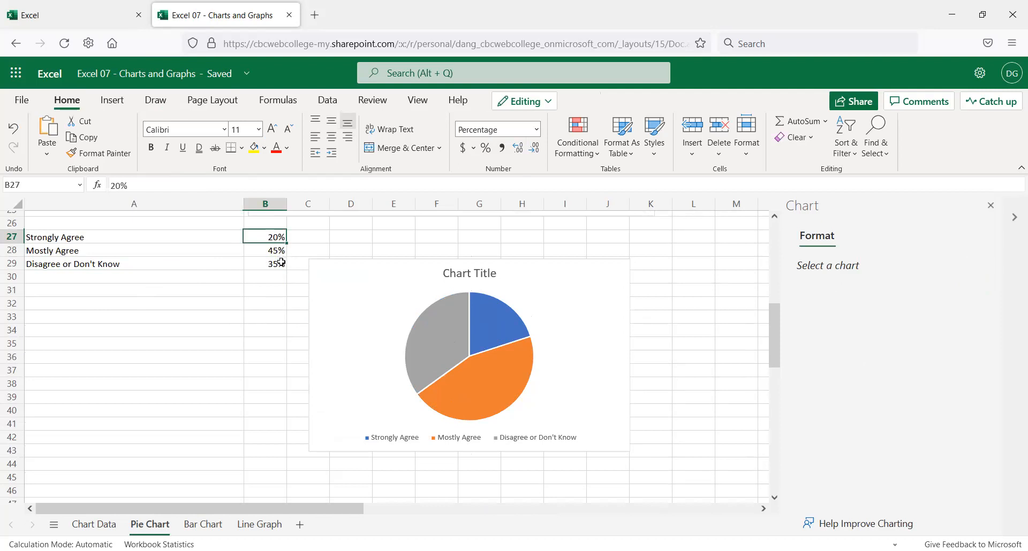
left_click(280, 263)
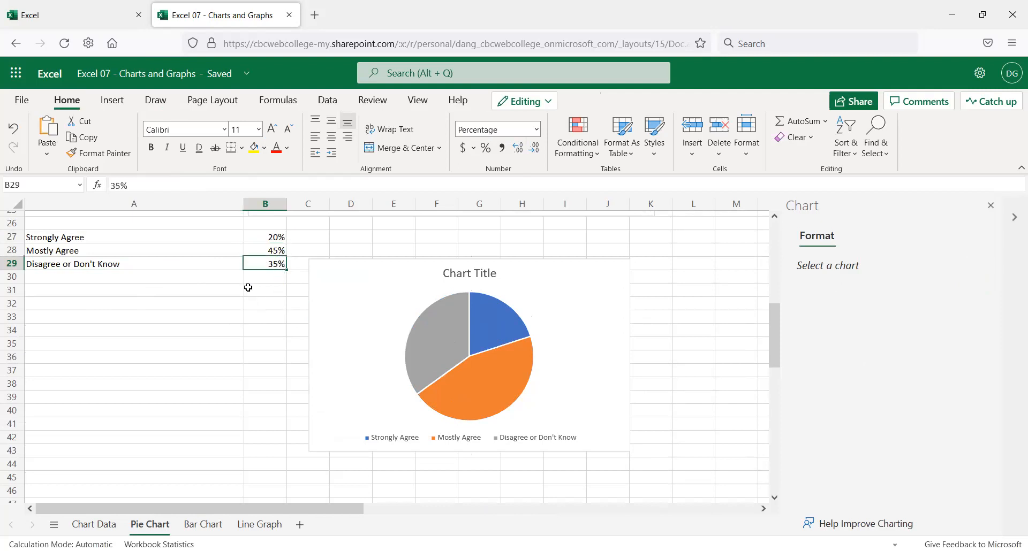
left_click(471, 365)
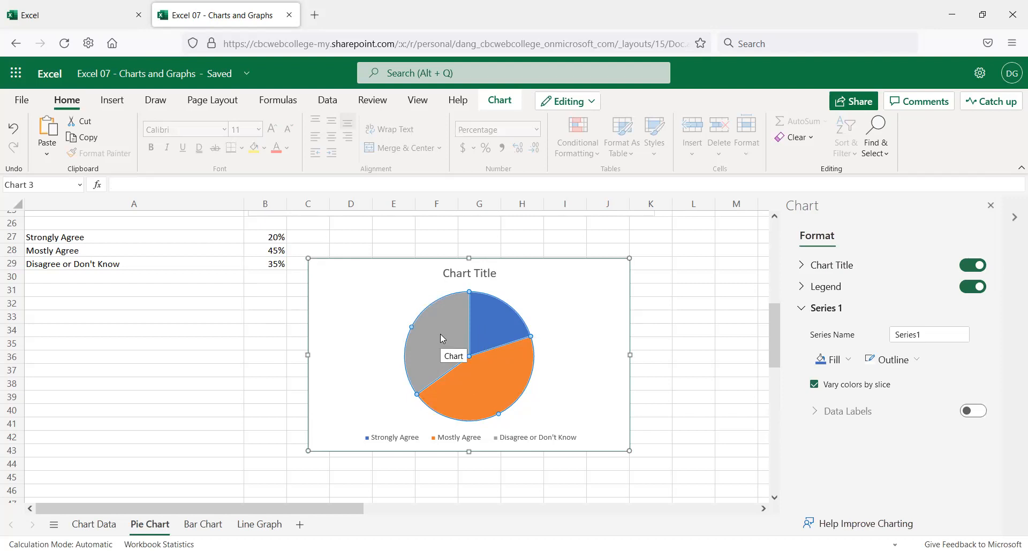
scroll(444, 334, "up", 6)
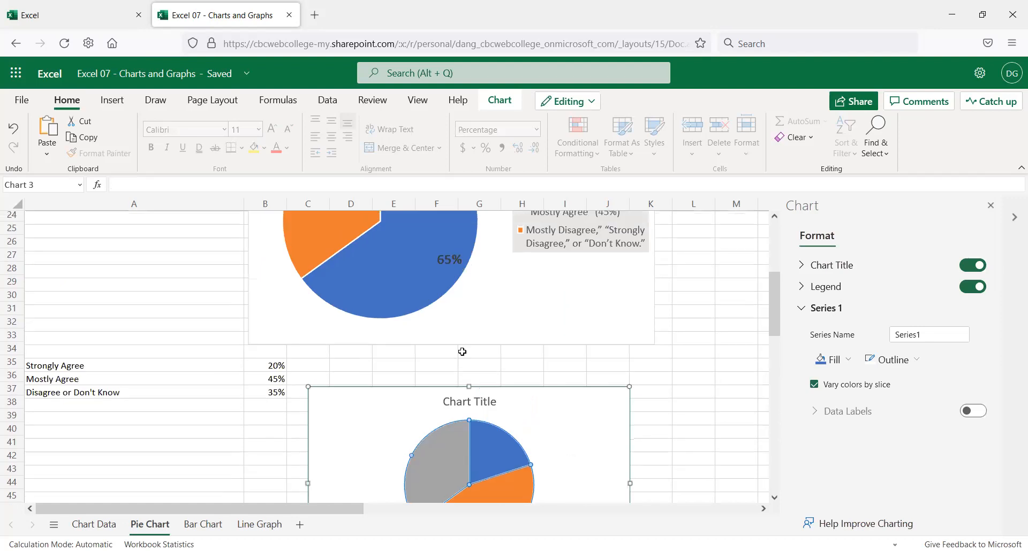
left_click(444, 344)
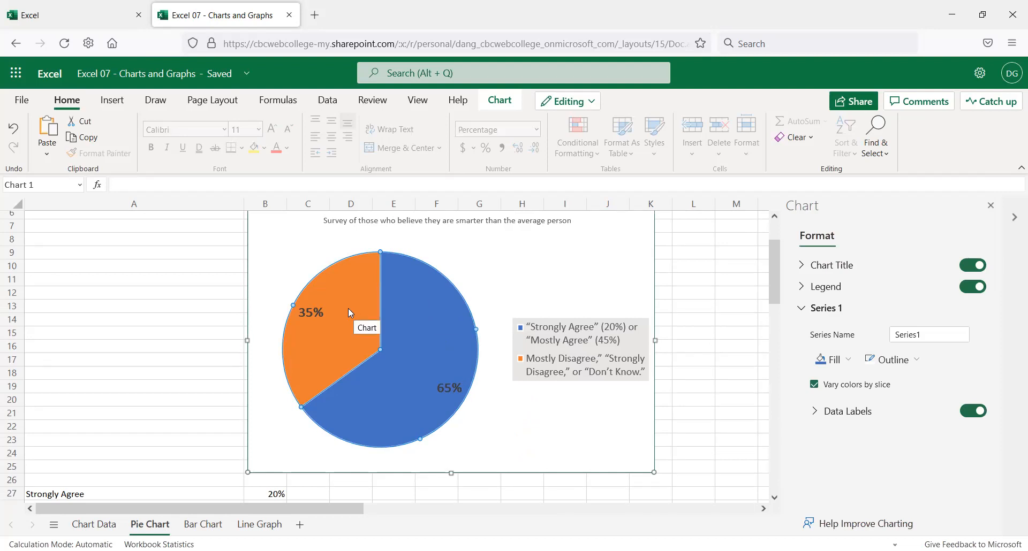
scroll(349, 309, "down", 5)
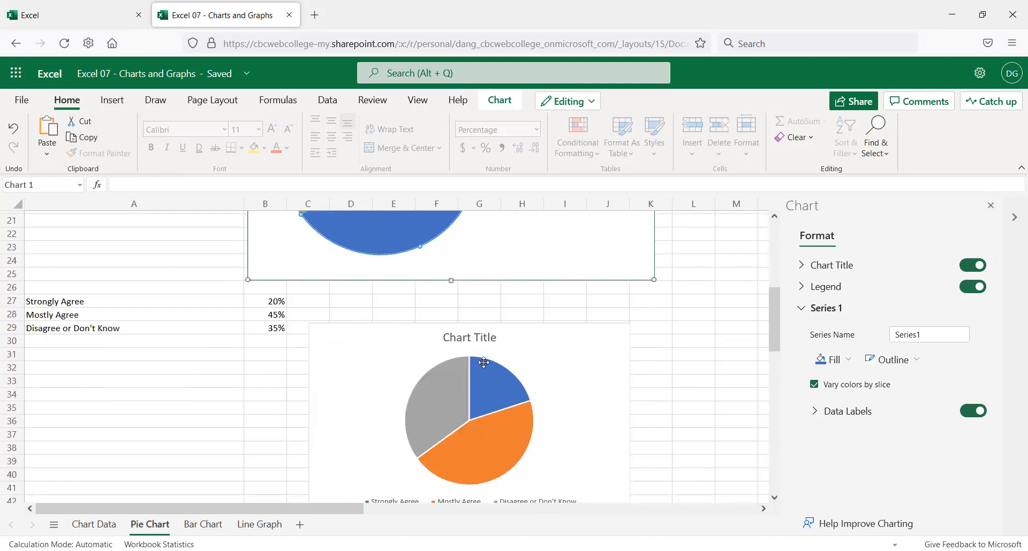
- Turn on value data labels for the three-category pie chart and enlarge the chart to about column M and row 48
left_click(487, 395)
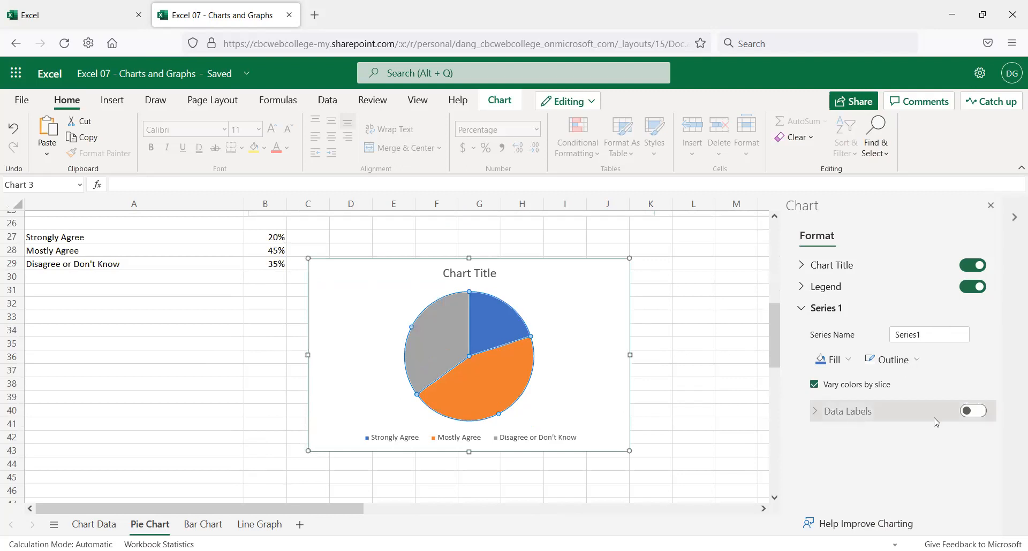
left_click(975, 412)
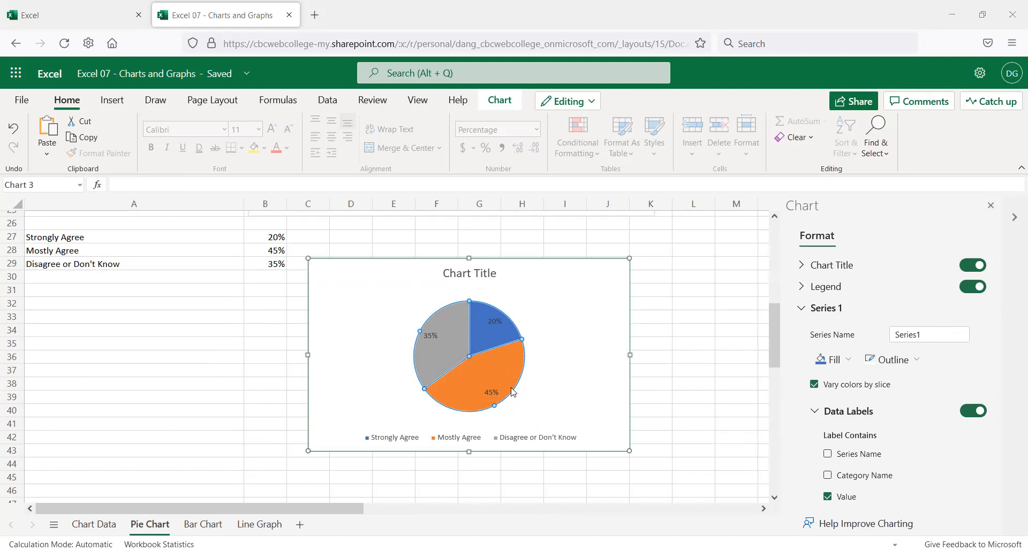
scroll(515, 385, "up", 3)
scroll(514, 380, "down", 1)
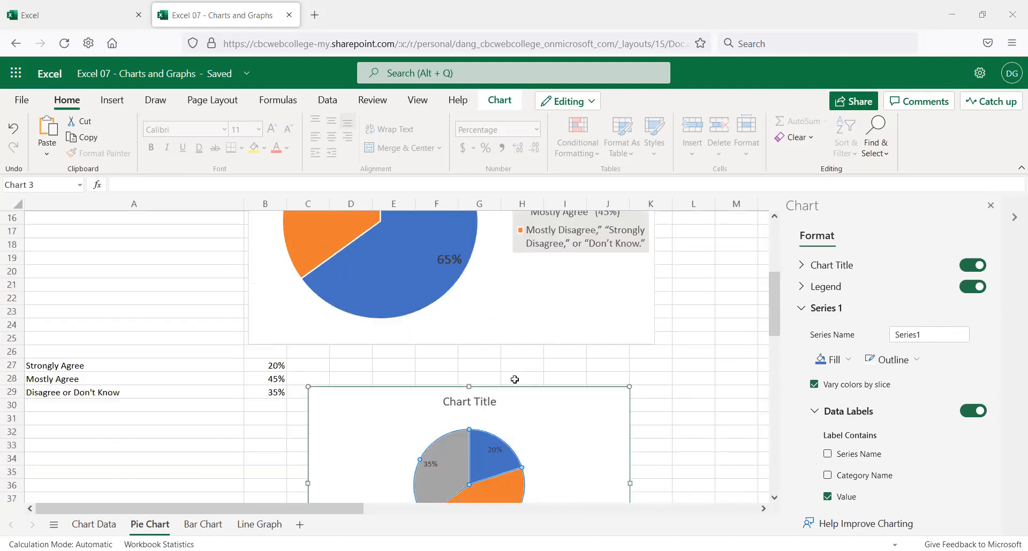
scroll(514, 379, "up", 1)
scroll(515, 381, "down", 2)
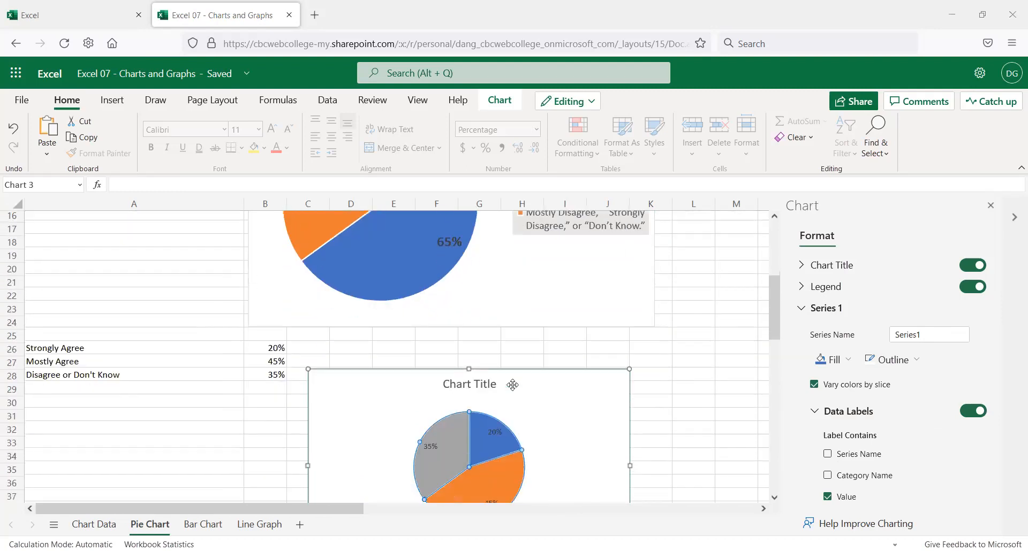
scroll(565, 420, "down", 2)
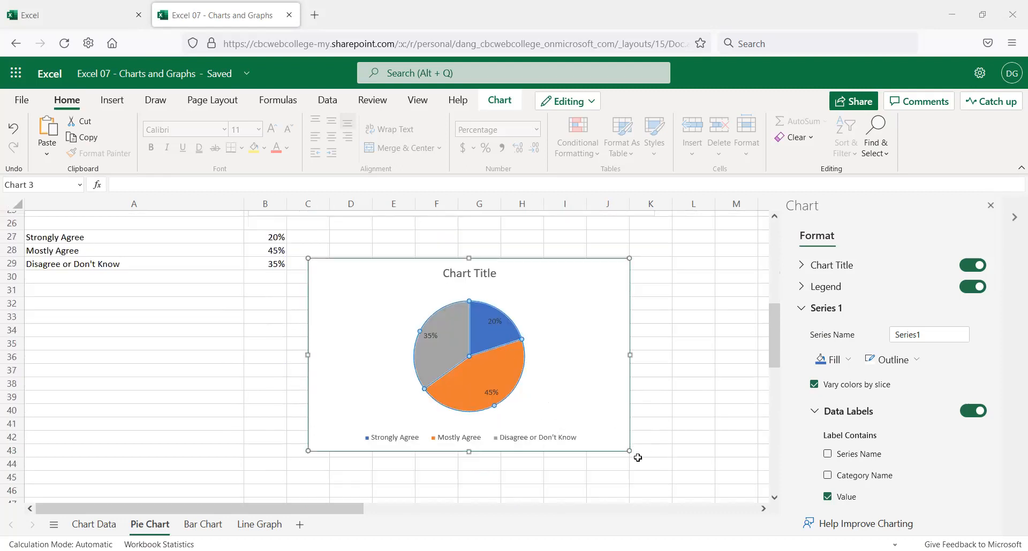
left_click_drag(628, 451, 761, 525)
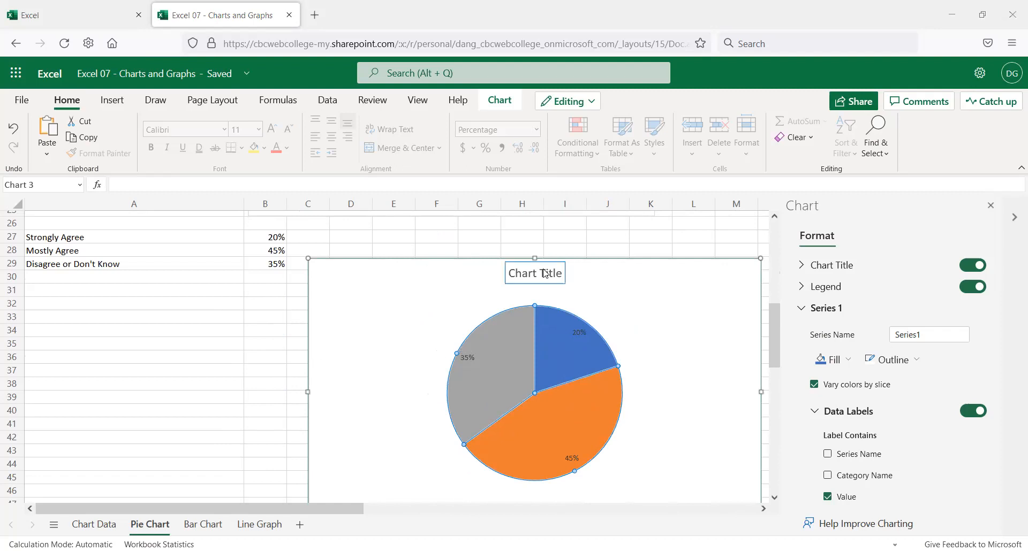
- Copy the original chart's title, "Survey of those who believe they are smarter than the average person", into the new pie chart's title
scroll(577, 310, "up", 3)
scroll(578, 309, "up", 5)
left_click(490, 293)
left_click(902, 292)
key("ctrl+a")
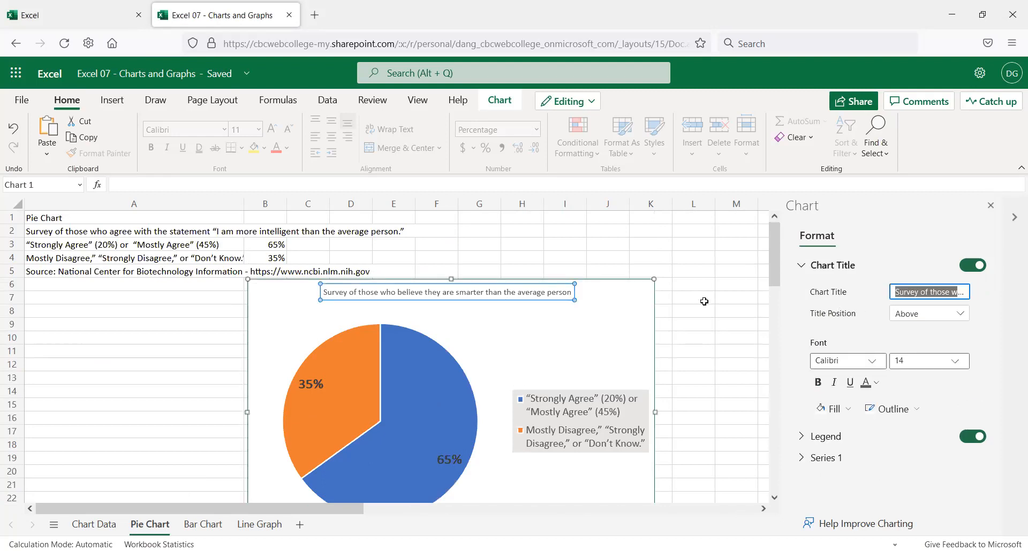
scroll(627, 329, "down", 8)
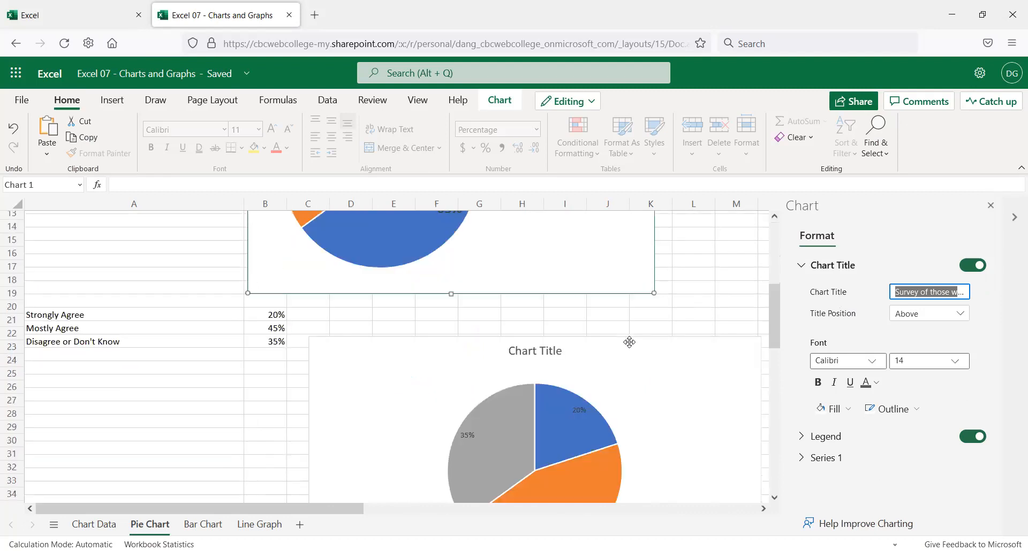
left_click(563, 289)
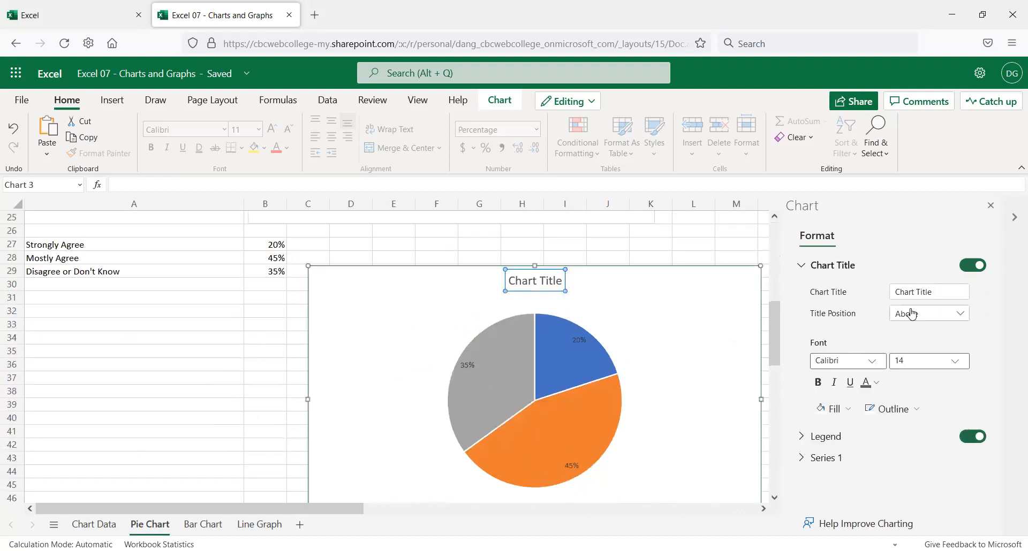
left_click(942, 292)
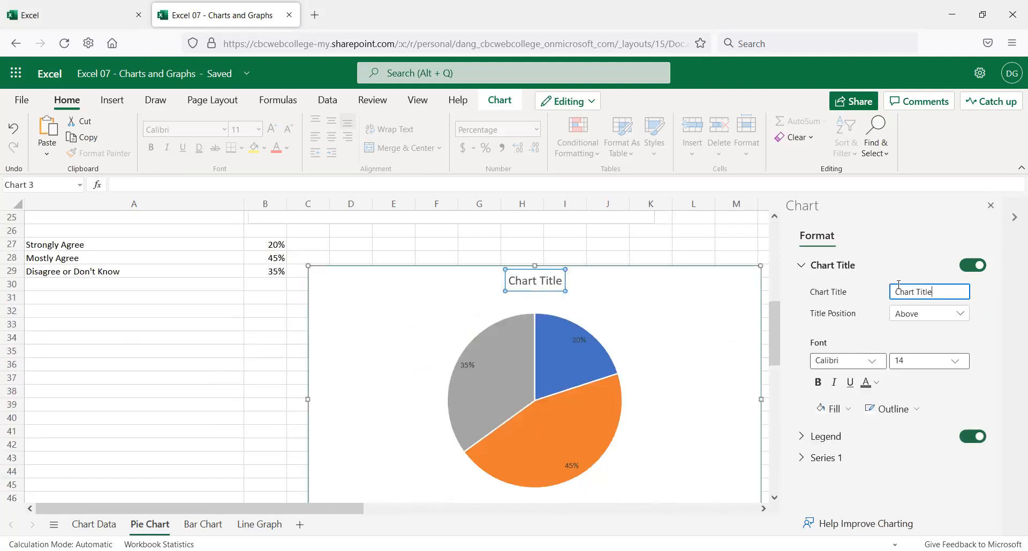
key("ctrl+a")
type("the average person")
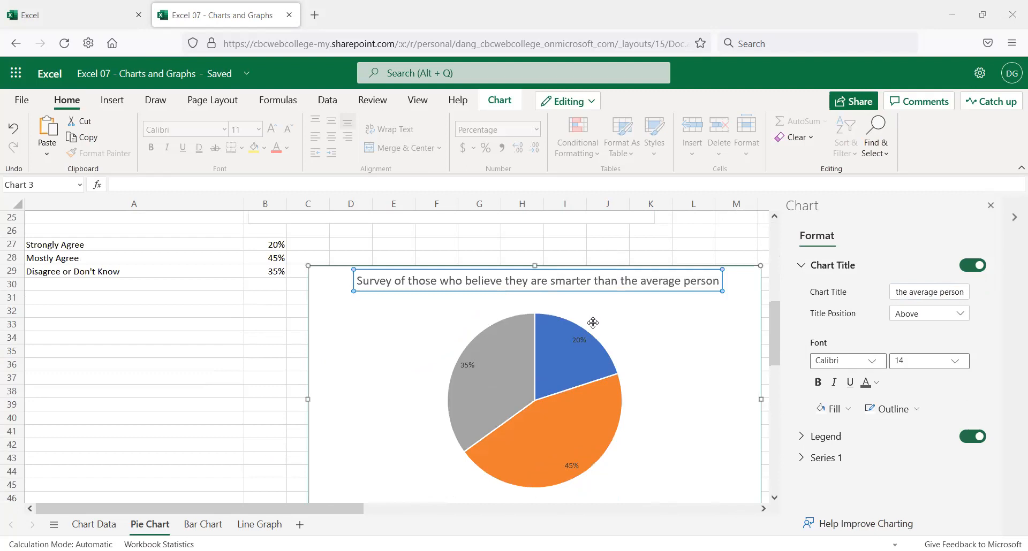
- Compare the original two-category pie chart with the three-category one, examining their slices, percentage labels and legends
scroll(615, 335, "down", 2)
scroll(615, 335, "down", 2)
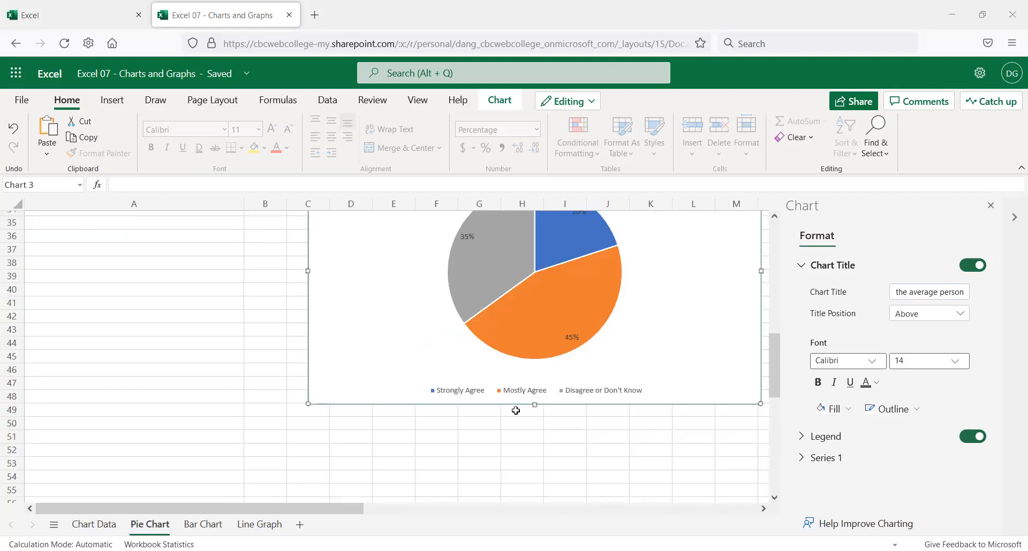
left_click(524, 447)
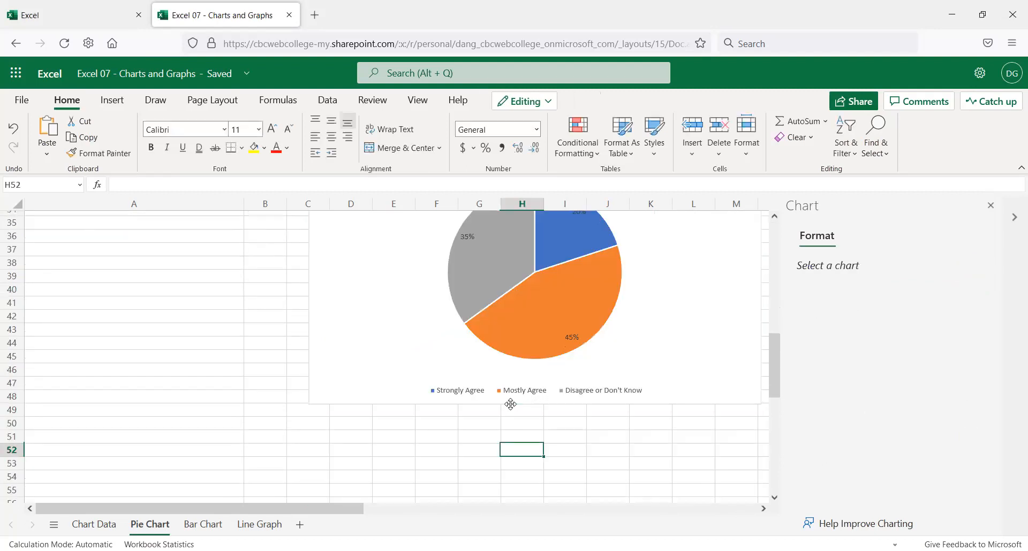
scroll(420, 374, "up", 10)
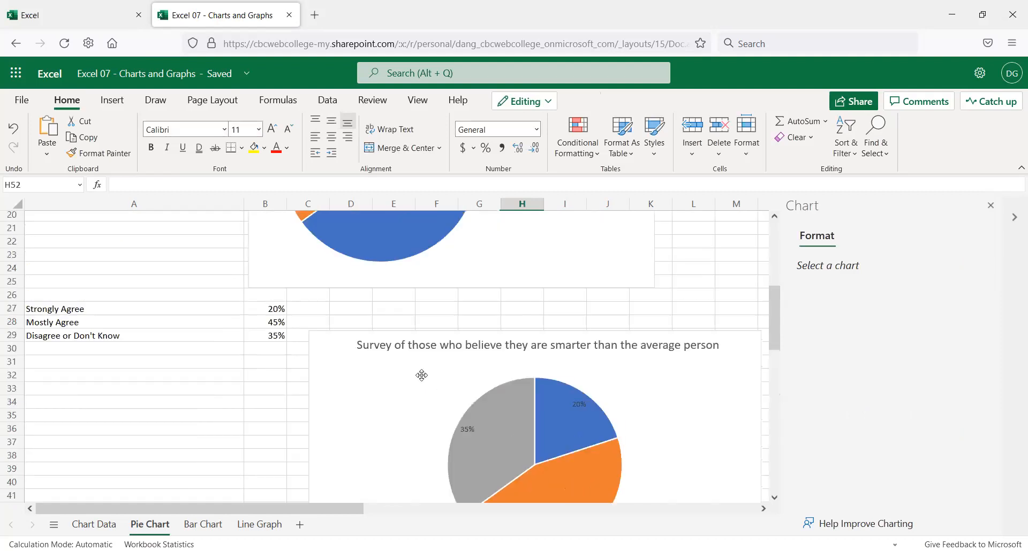
scroll(399, 363, "up", 5)
scroll(402, 353, "down", 5)
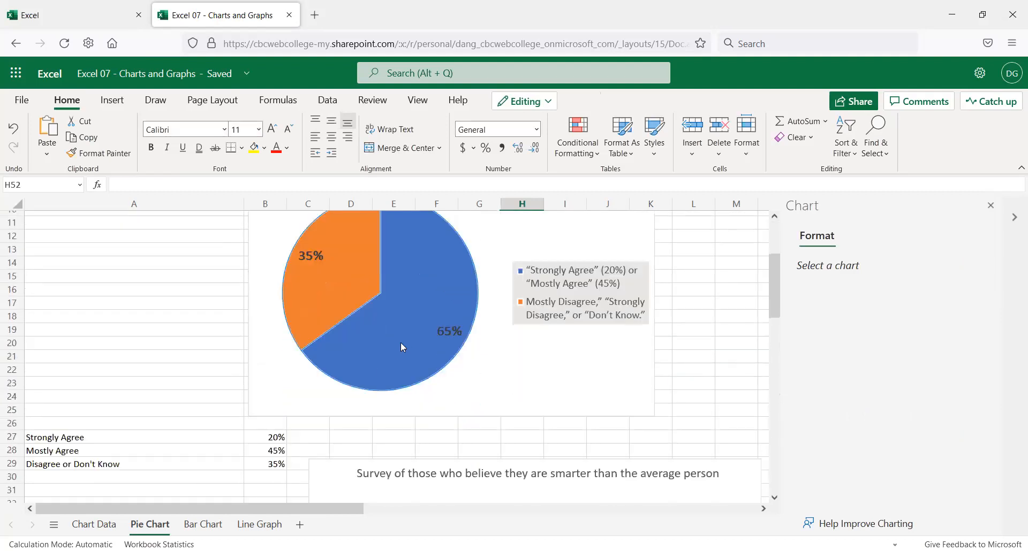
scroll(405, 345, "down", 3)
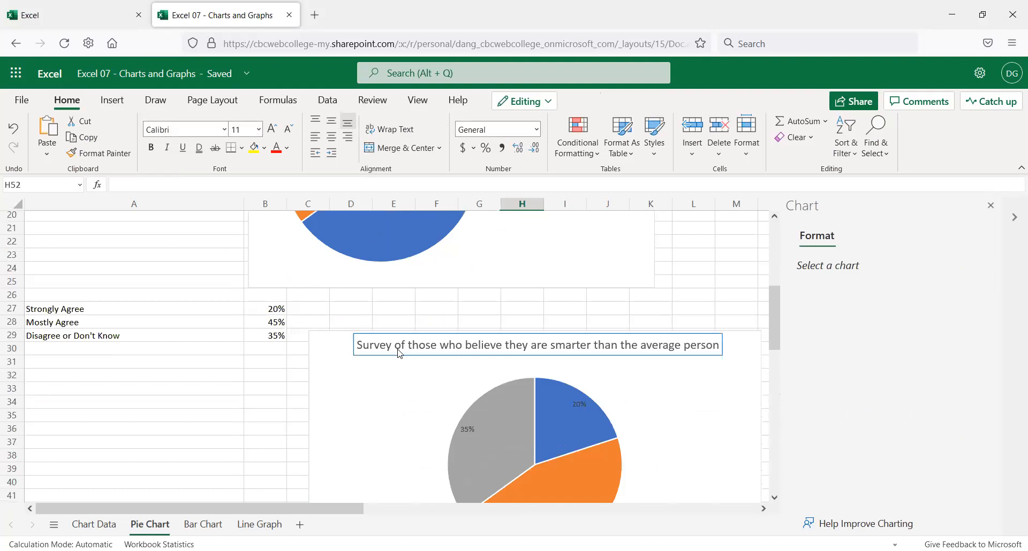
scroll(407, 351, "down", 3)
scroll(421, 349, "up", 5)
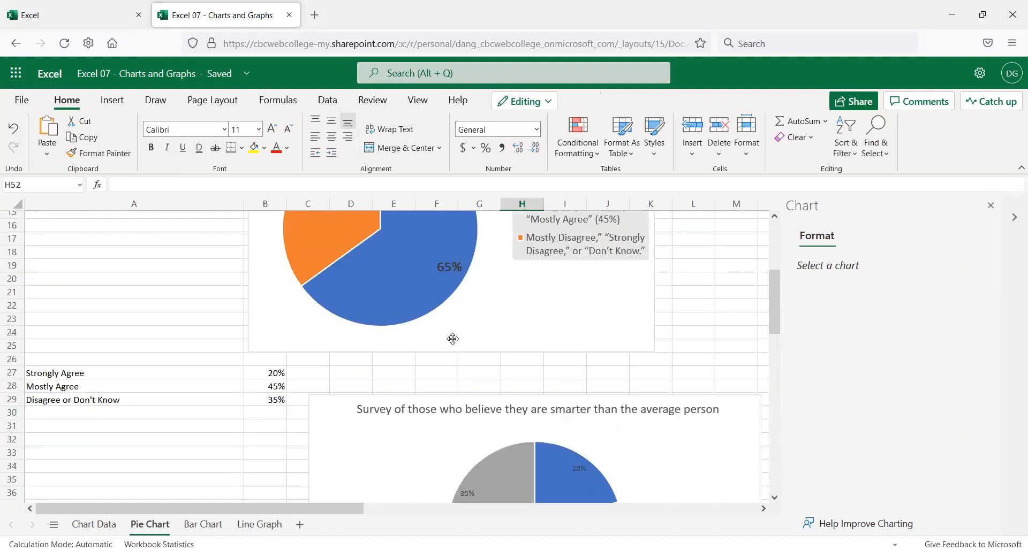
left_click_drag(774, 296, 776, 274)
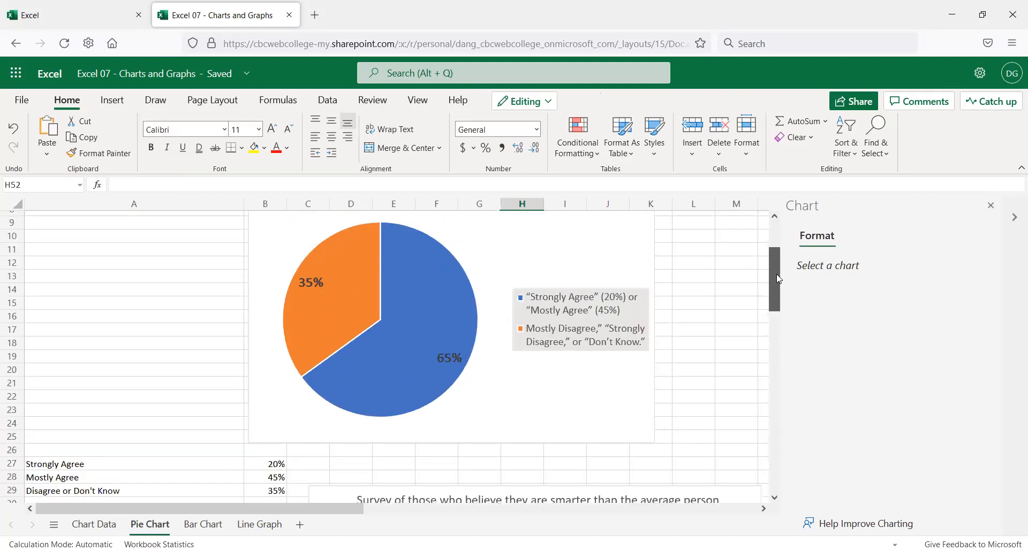
left_click(543, 258)
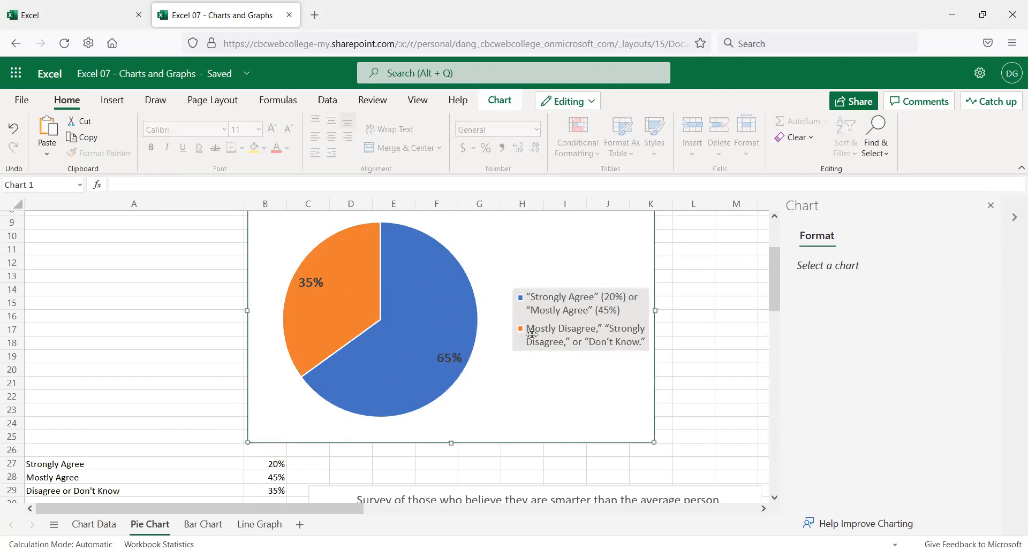
scroll(530, 334, "down", 5)
scroll(519, 333, "down", 2)
left_click(635, 344)
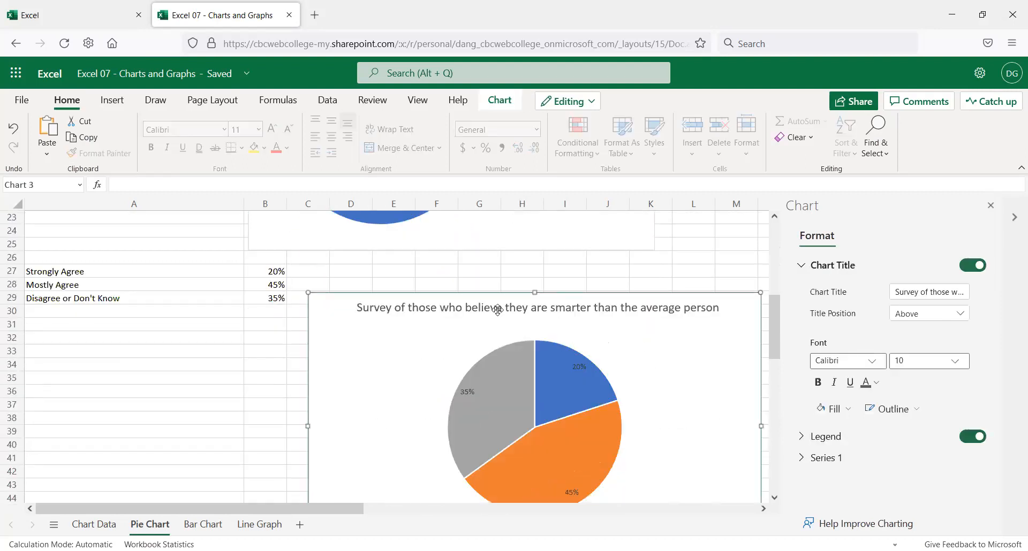
scroll(562, 342, "up", 5)
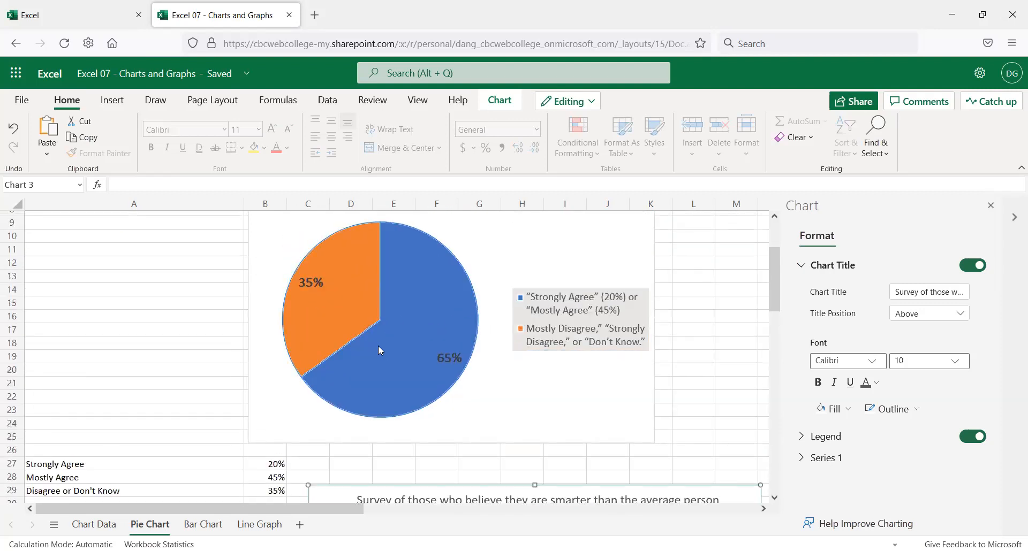
scroll(378, 346, "down", 5)
scroll(495, 383, "up", 3)
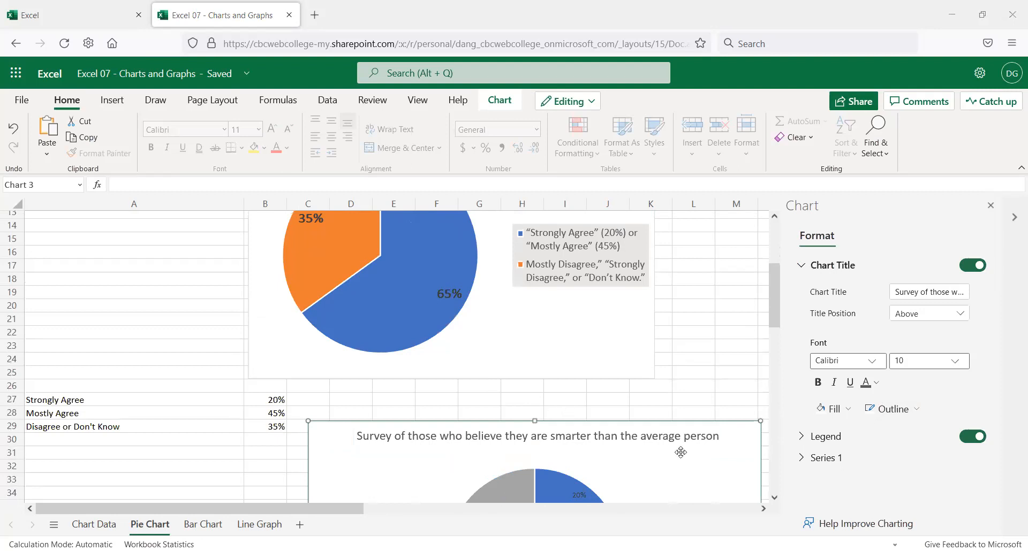
left_click_drag(773, 294, 774, 335)
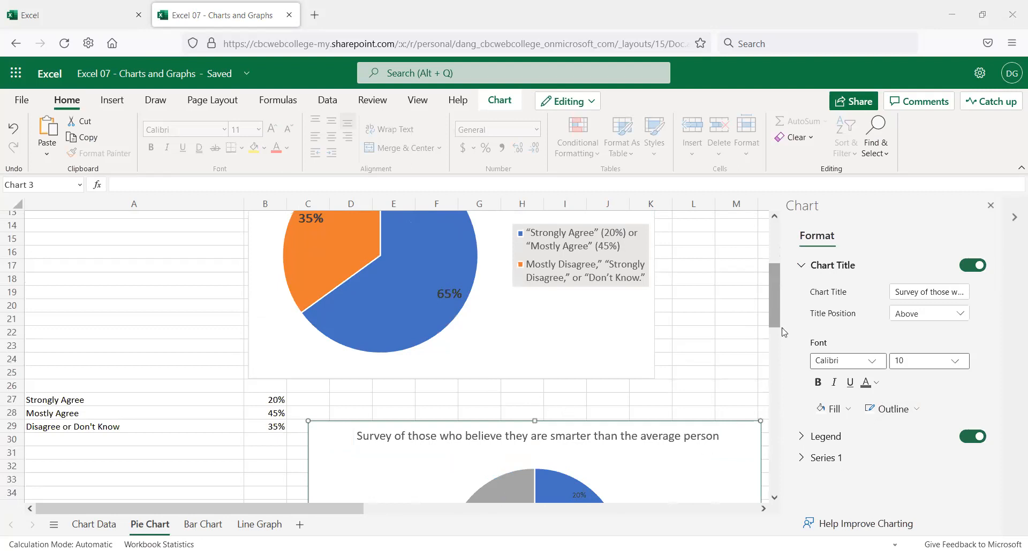
left_click(190, 325)
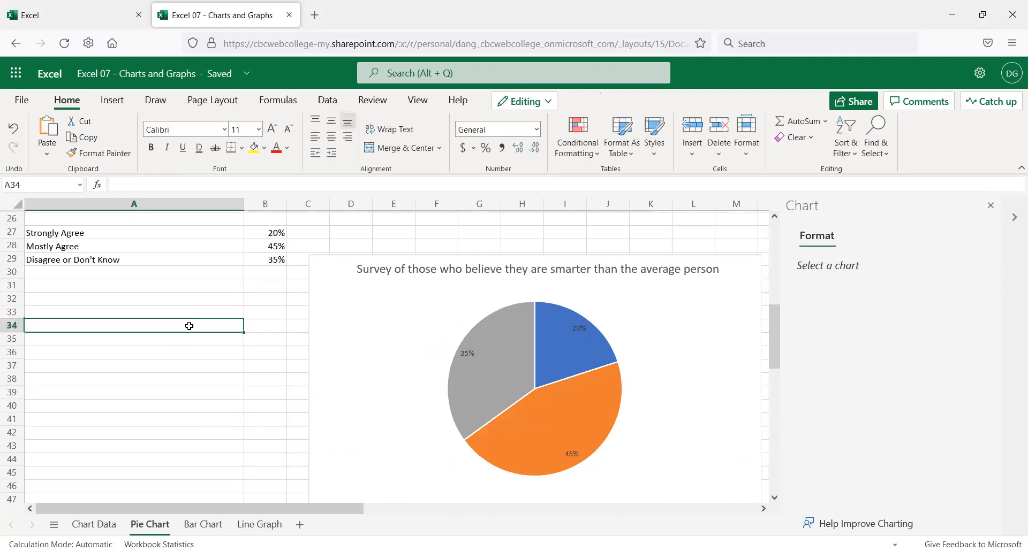
- Close the Chart formatting pane to give the sheet more room, and review the three-category pie chart down to its legend
left_click(576, 377)
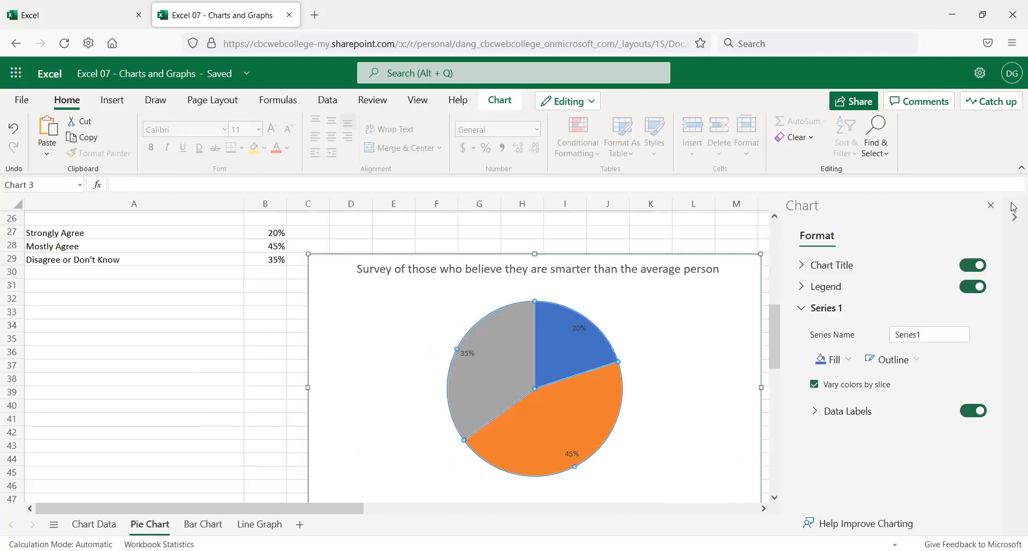
left_click(990, 205)
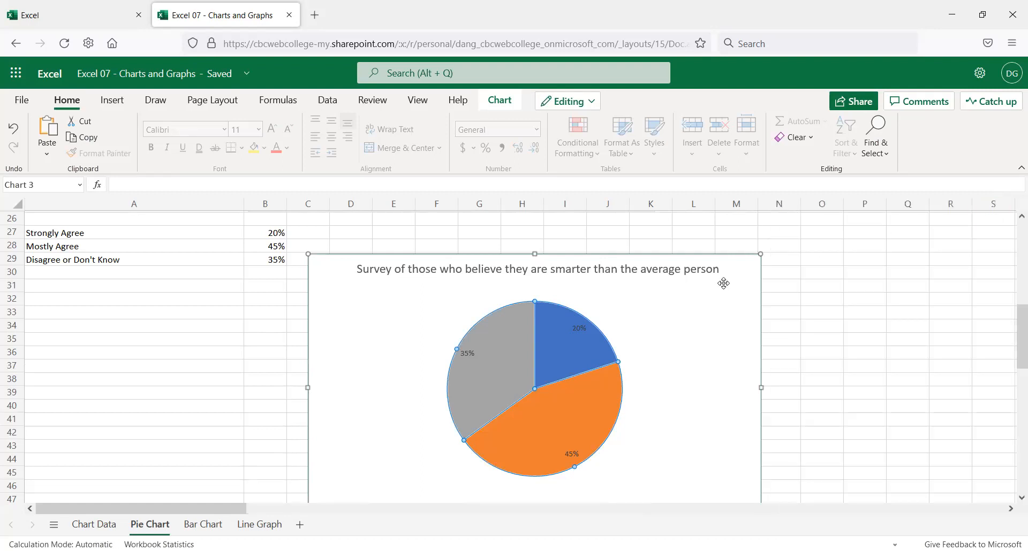
scroll(624, 297, "down", 2)
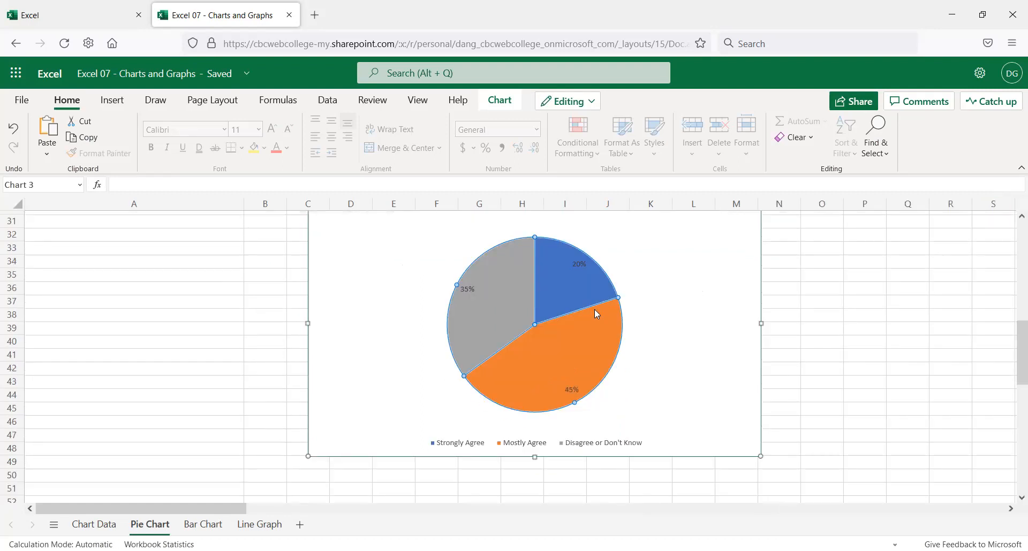
scroll(616, 295, "up", 2)
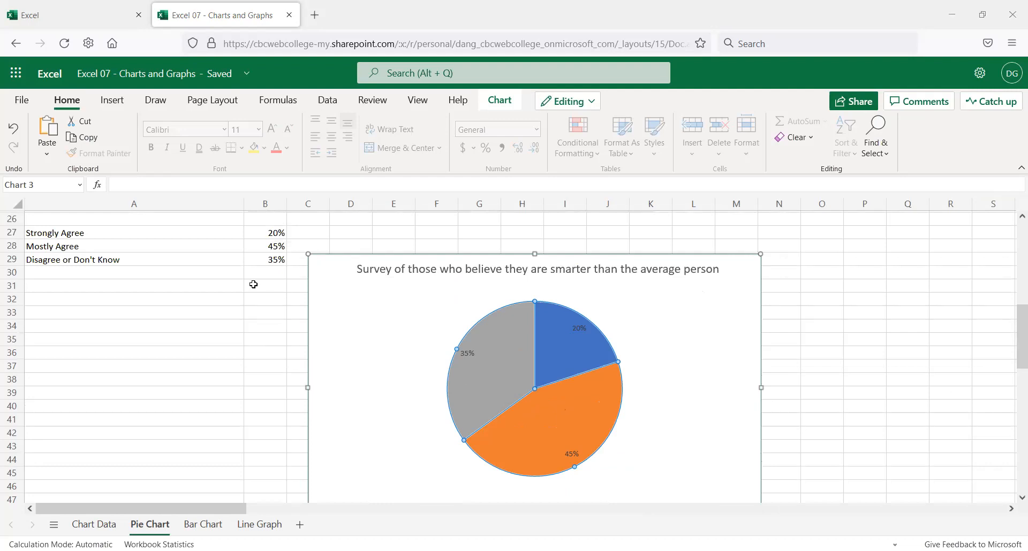
- Look over the two-category pie chart, the Avocadoes Eaten By City 2013 bar chart and the Recycled Glass line graph on their sheets
scroll(232, 365, "up", 8)
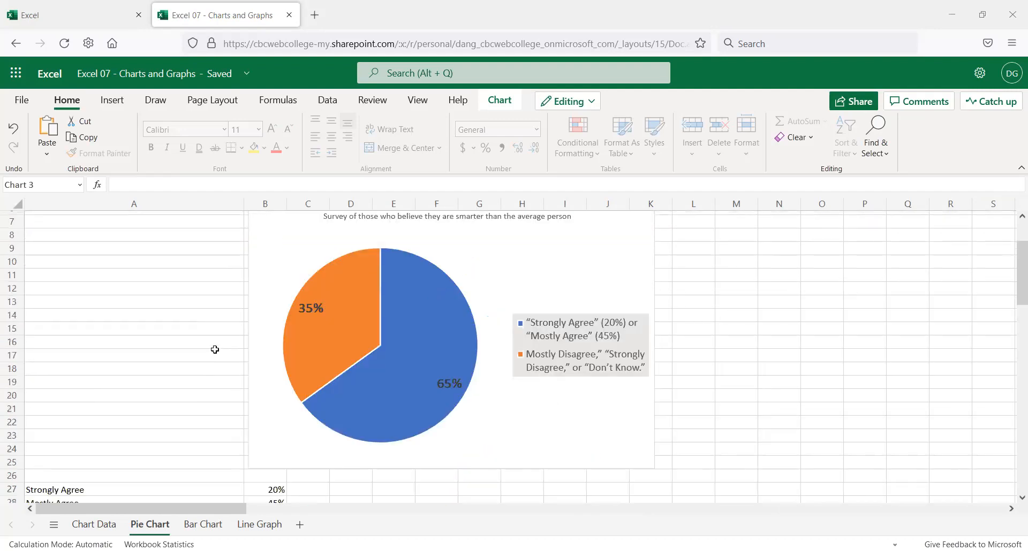
left_click(113, 296)
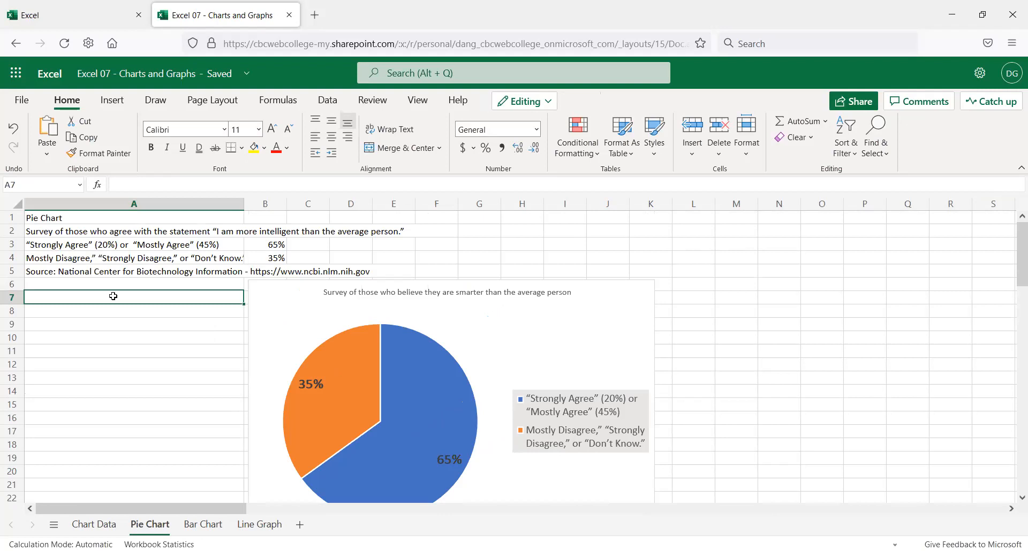
left_click(207, 520)
scroll(262, 417, "up", 5)
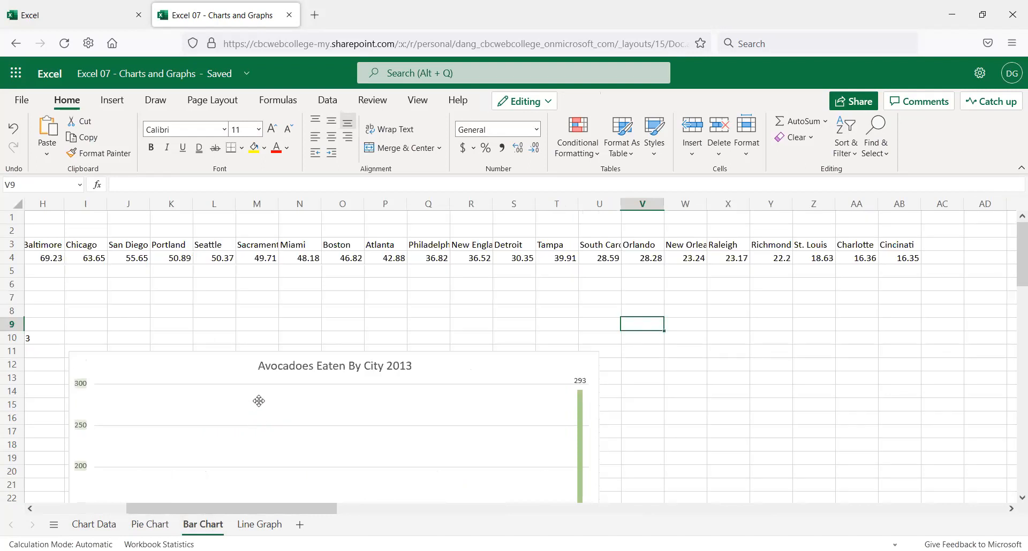
scroll(374, 496, "down", 2)
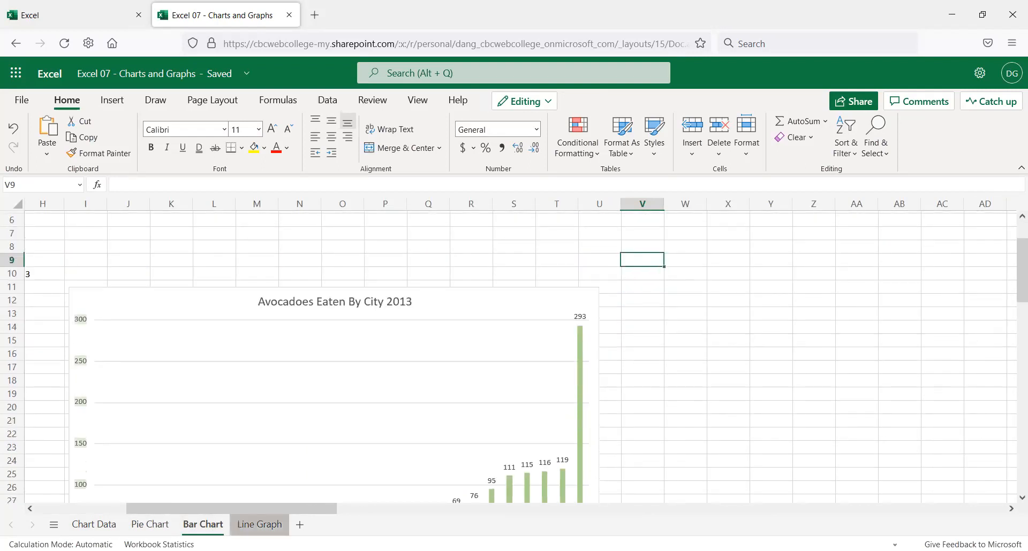
left_click(255, 524)
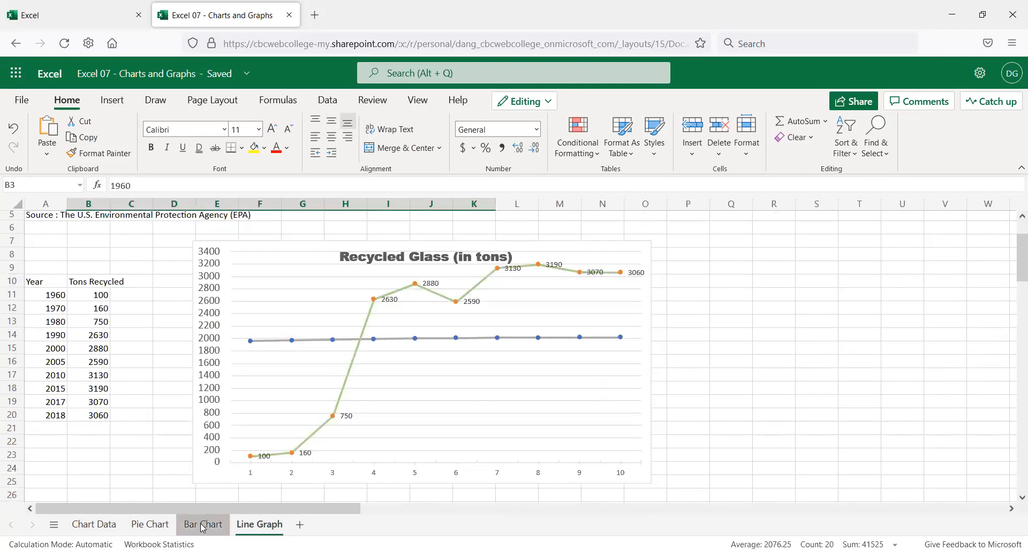
left_click(204, 524)
scroll(193, 442, "down", 2)
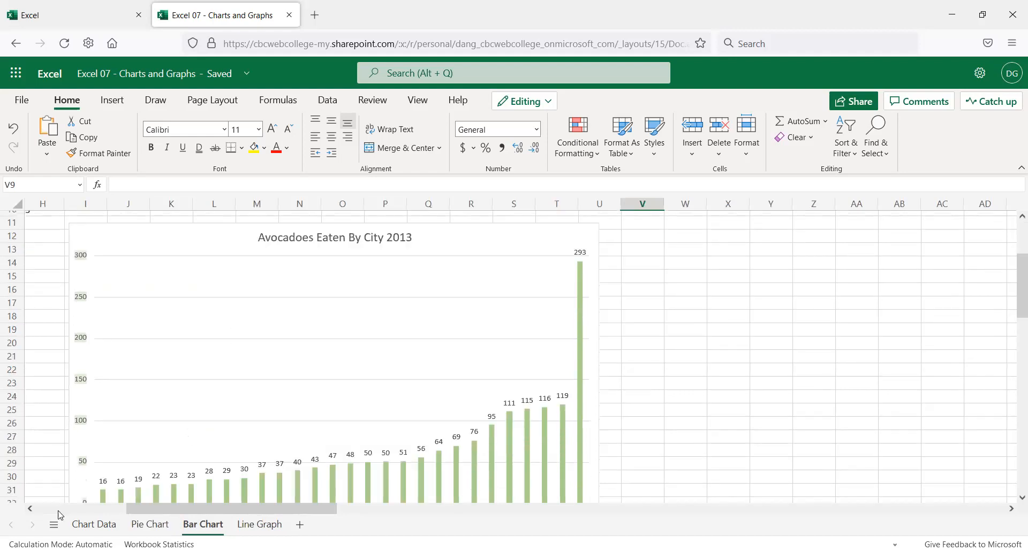
- Compare the avocado table from Cincinnati to Los Angeles with its bar chart, and revisit the two-category pie chart
left_click(57, 512)
left_click(57, 512)
scroll(265, 314, "up", 2)
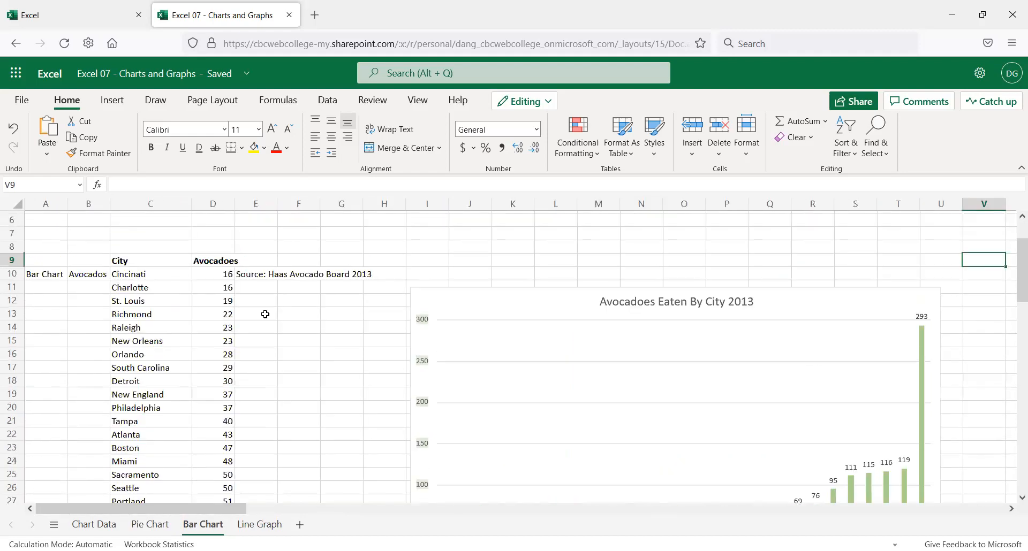
left_click(245, 283)
left_click(216, 277)
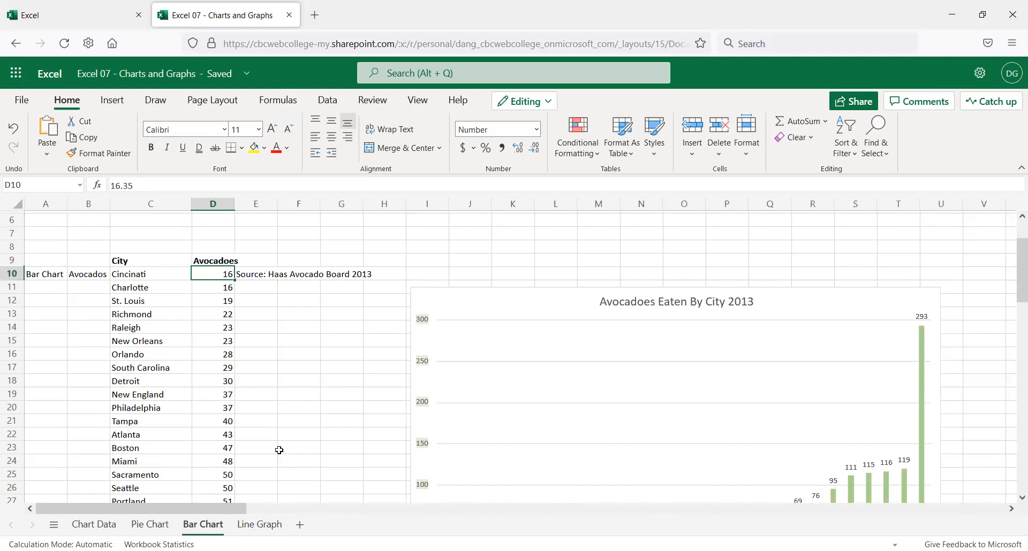
scroll(268, 428, "down", 2)
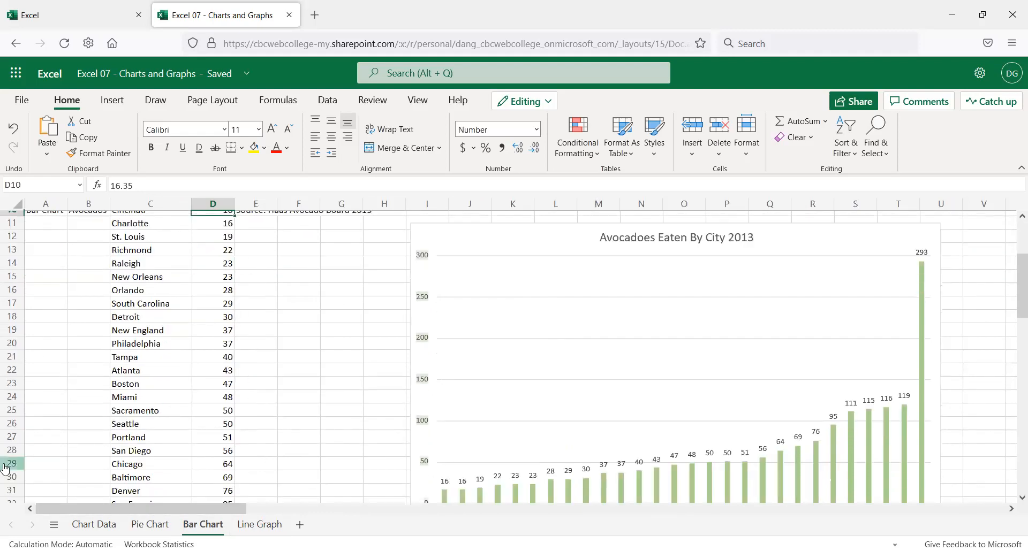
scroll(281, 413, "down", 3)
left_click(225, 444)
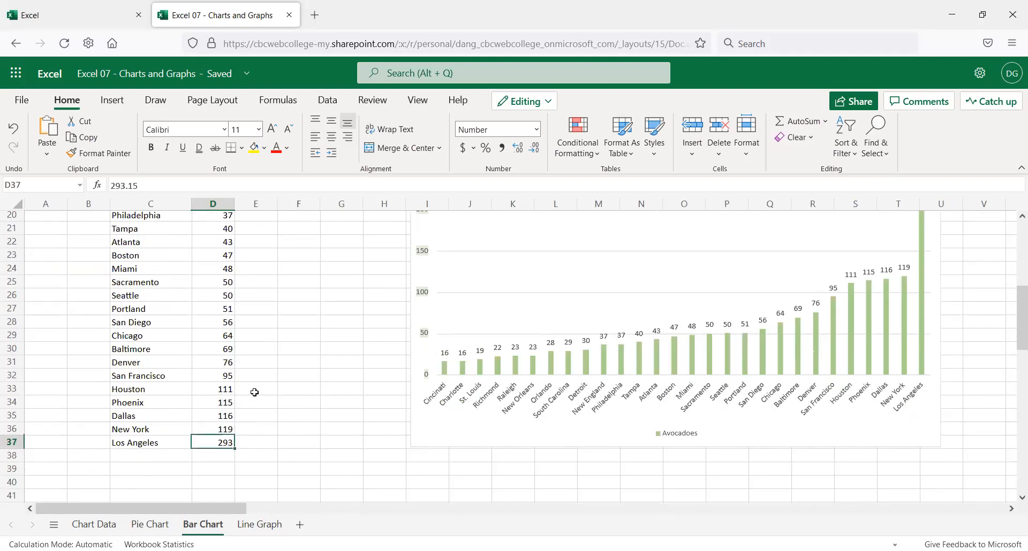
scroll(262, 387, "up", 5)
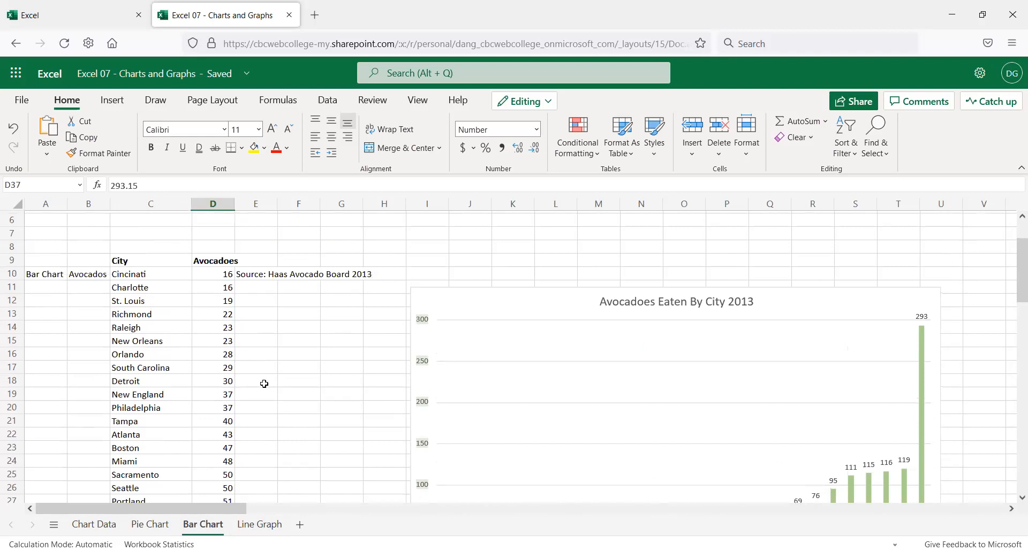
scroll(264, 383, "down", 2)
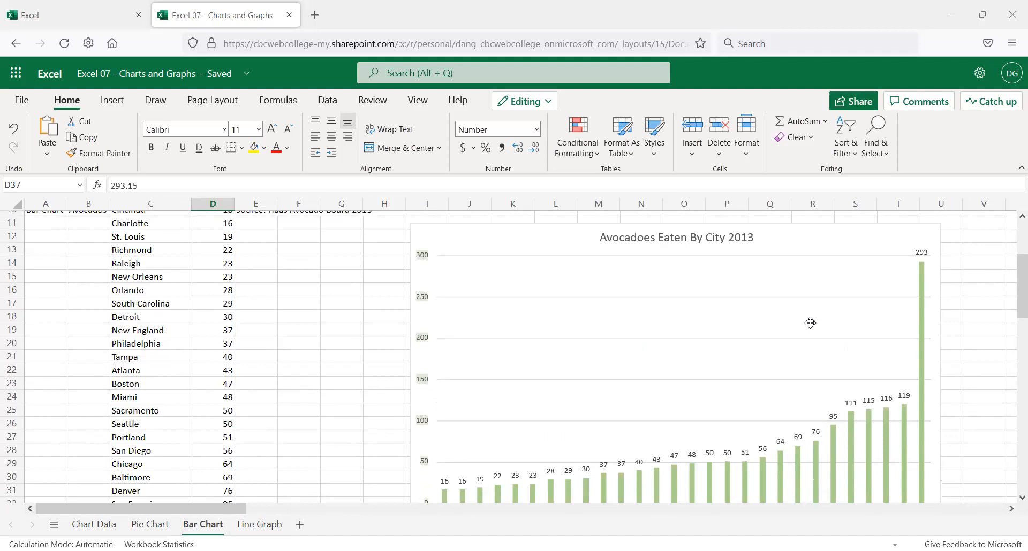
scroll(389, 394, "down", 2)
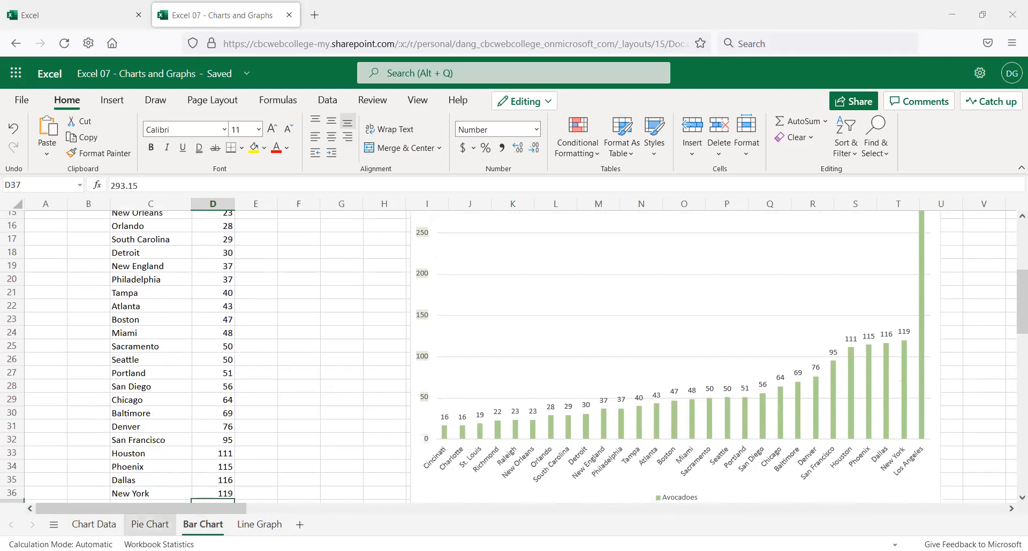
left_click(150, 525)
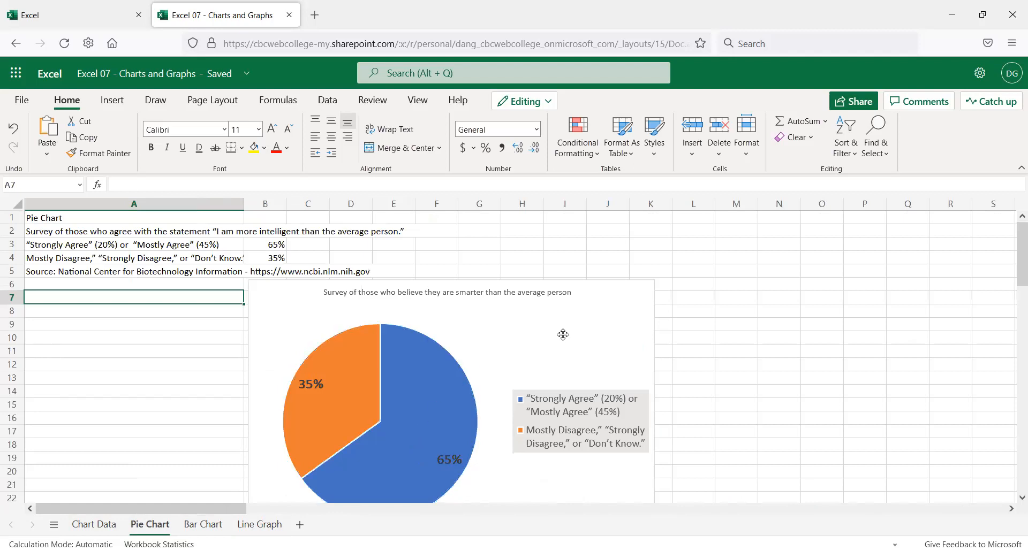
left_click(114, 288)
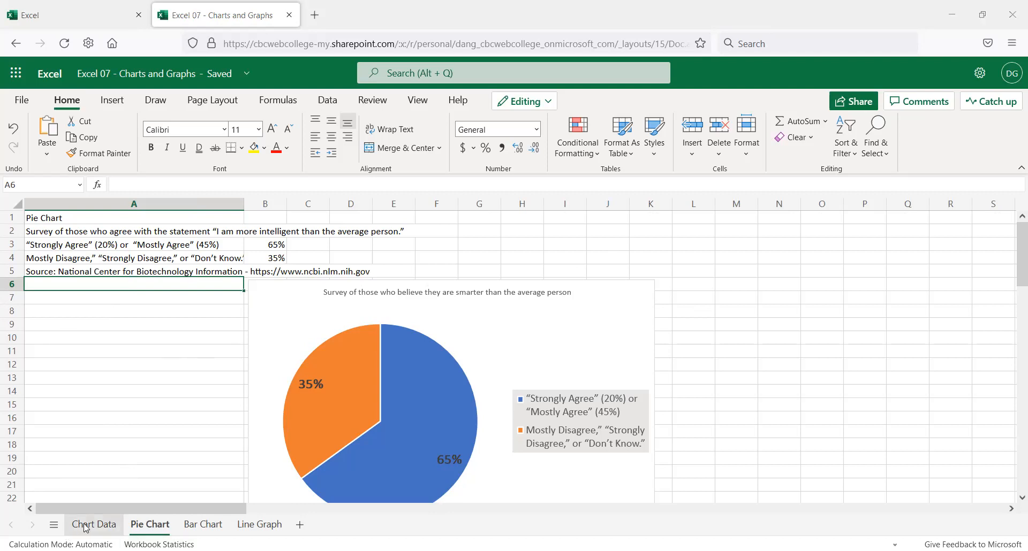
- Select the whole Vertical Bar Chart block of popular baby names of the 2010s on the Chart Data sheet, A26 to I50
left_click(99, 517)
scroll(117, 461, "down", 6)
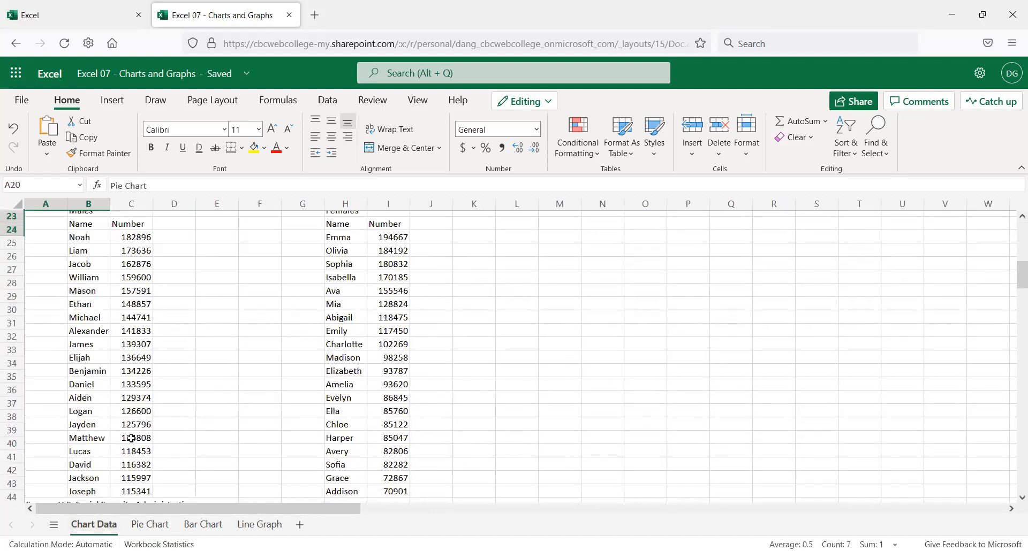
scroll(128, 442, "up", 2)
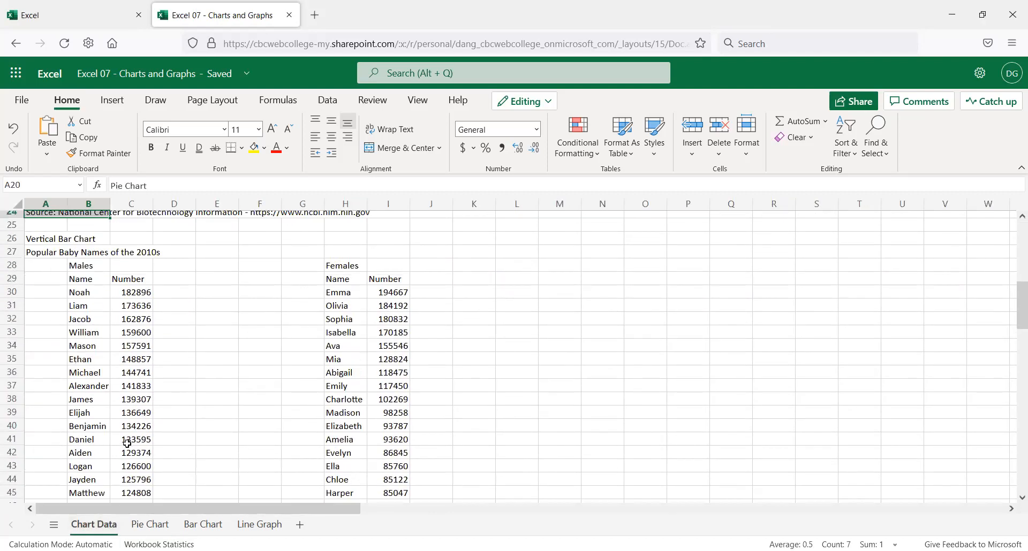
left_click(51, 246)
left_click_drag(51, 238, 403, 474)
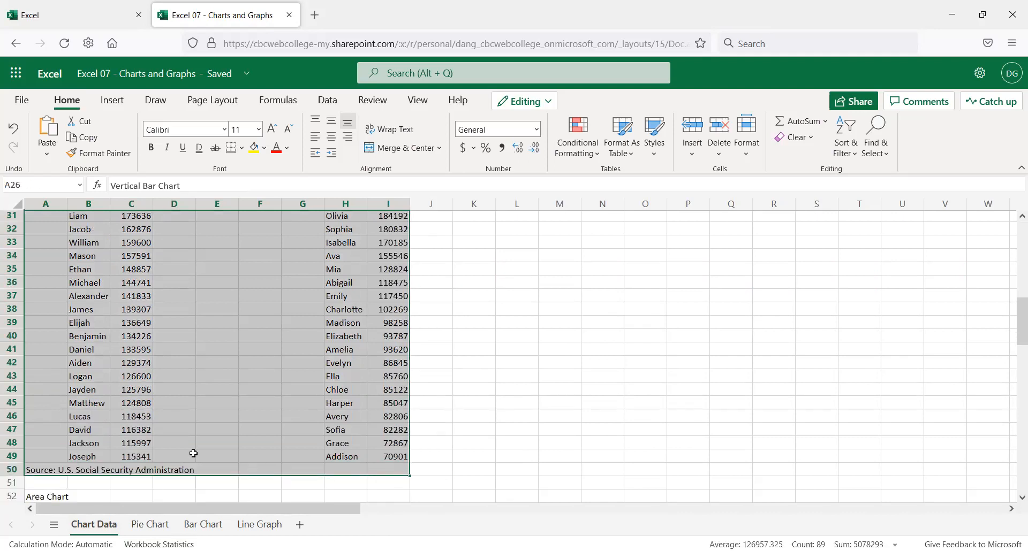
- Copy the baby-names block A26:I50, from its title row through the source line, on the Chart Data sheet
key("ctrl+c")
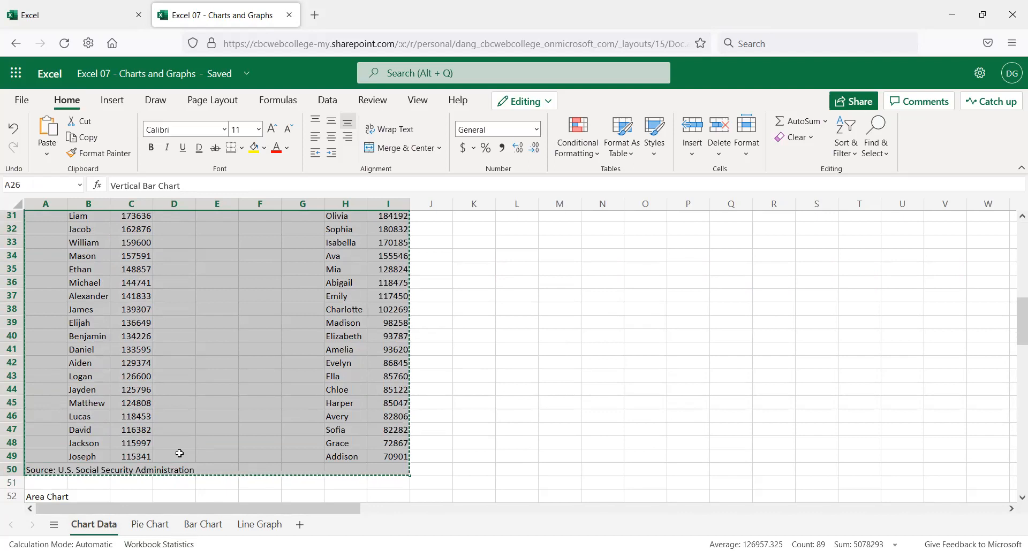
scroll(75, 444, "up", 4)
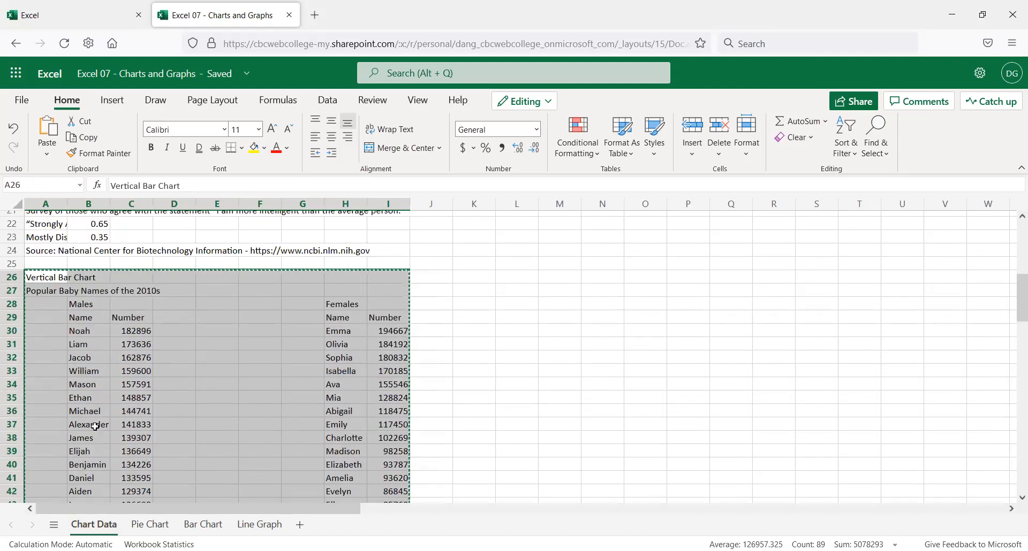
scroll(52, 329, "down", 4)
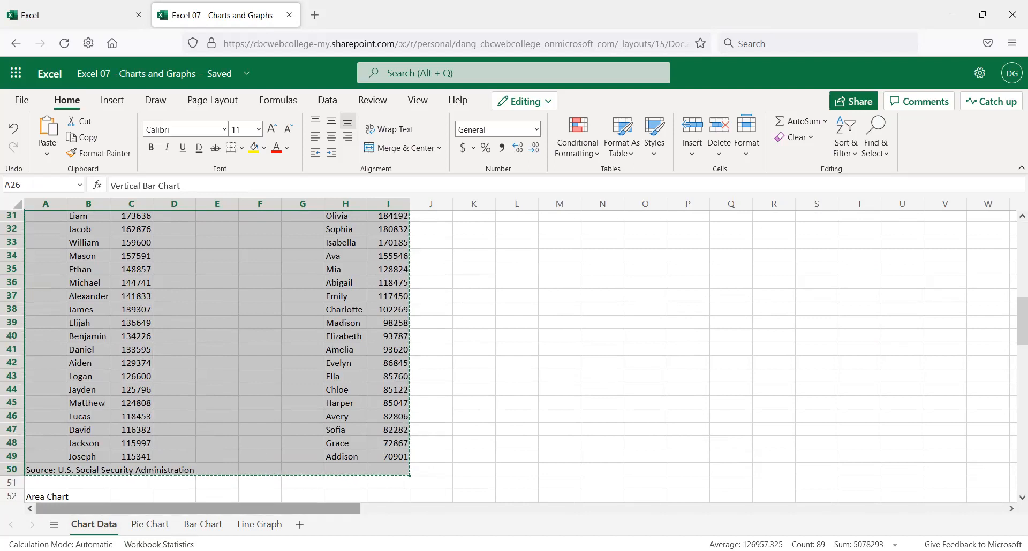
- Add a new worksheet and name it Vertical Bar Charts
left_click(299, 524)
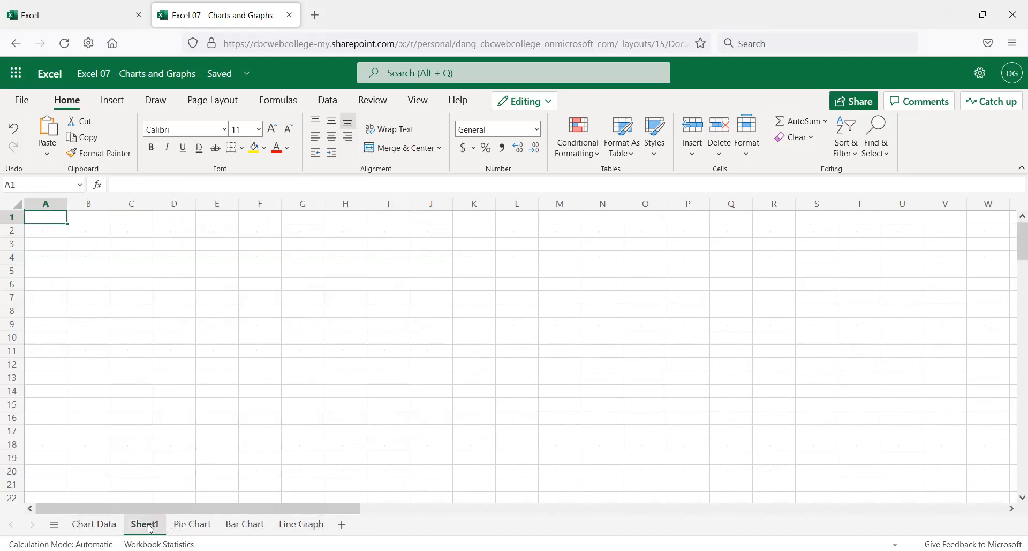
left_click(97, 525)
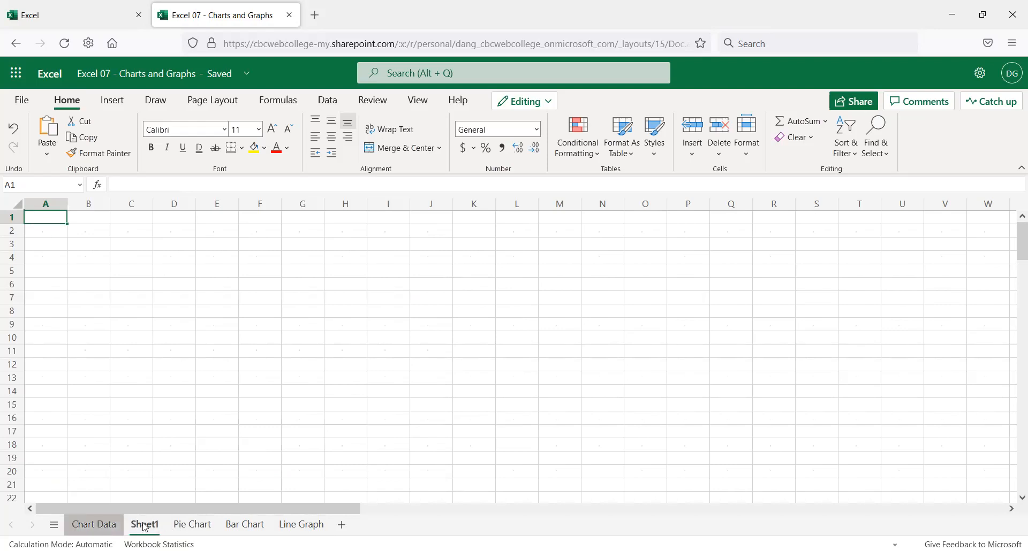
scroll(142, 499, "up", 6)
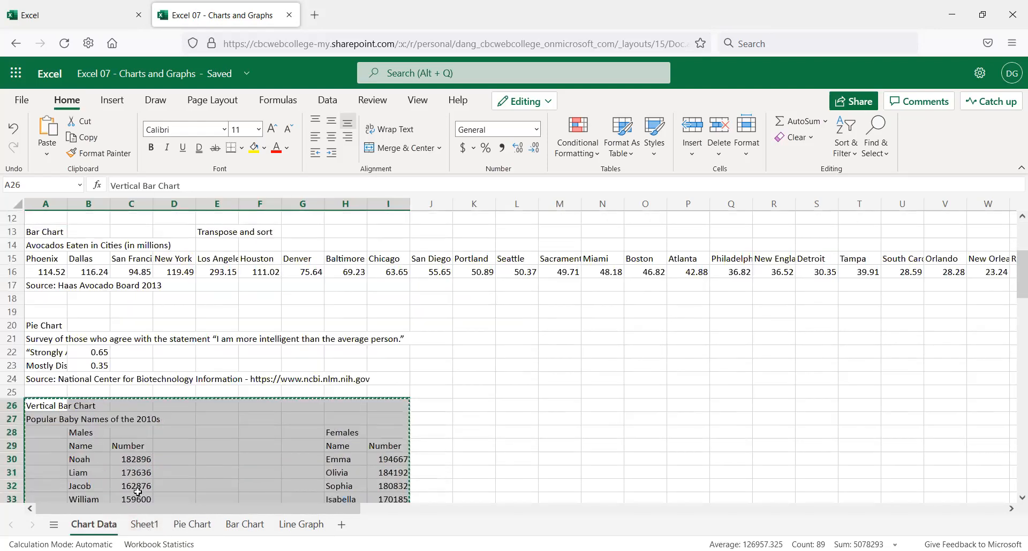
double_click(141, 529)
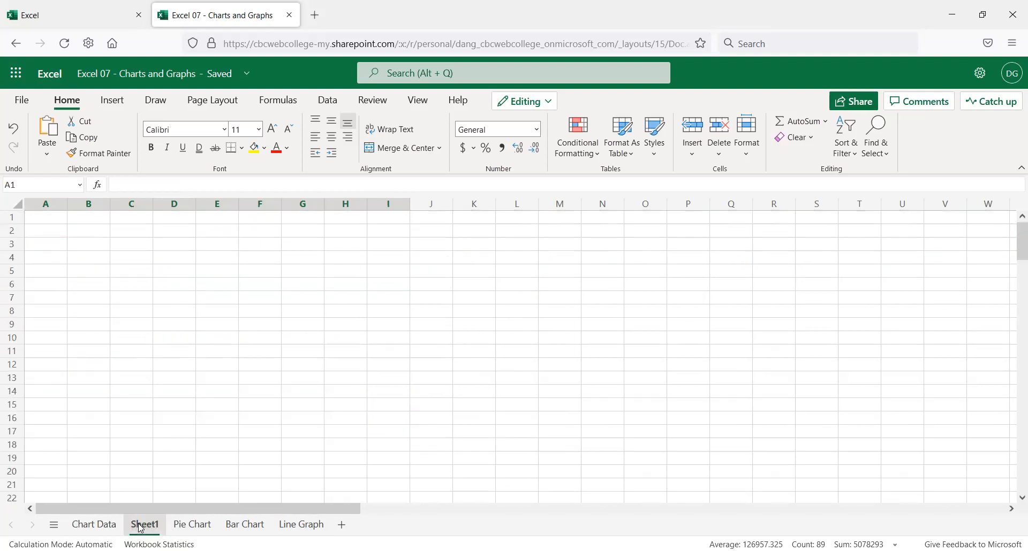
type("Vertical Bar Charts")
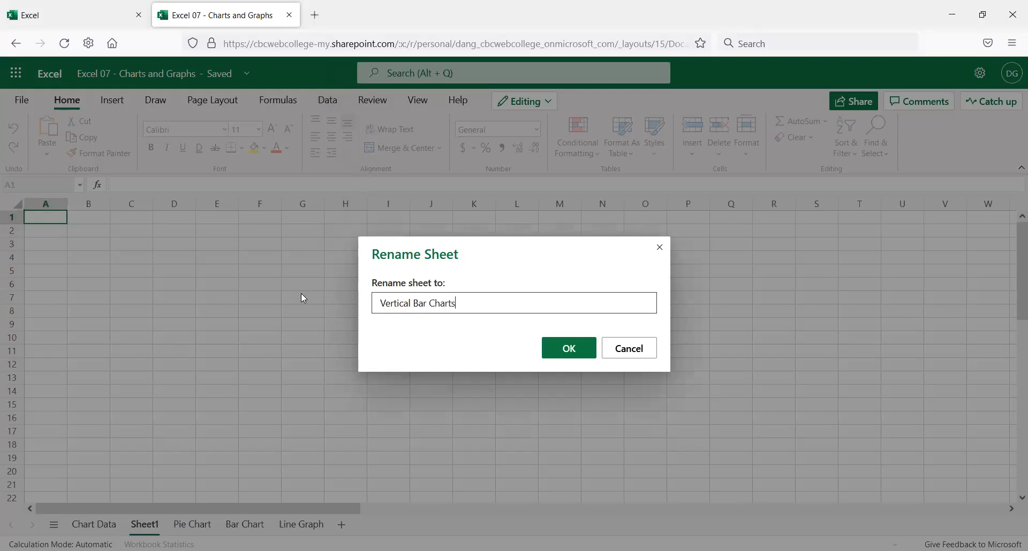
key("Return")
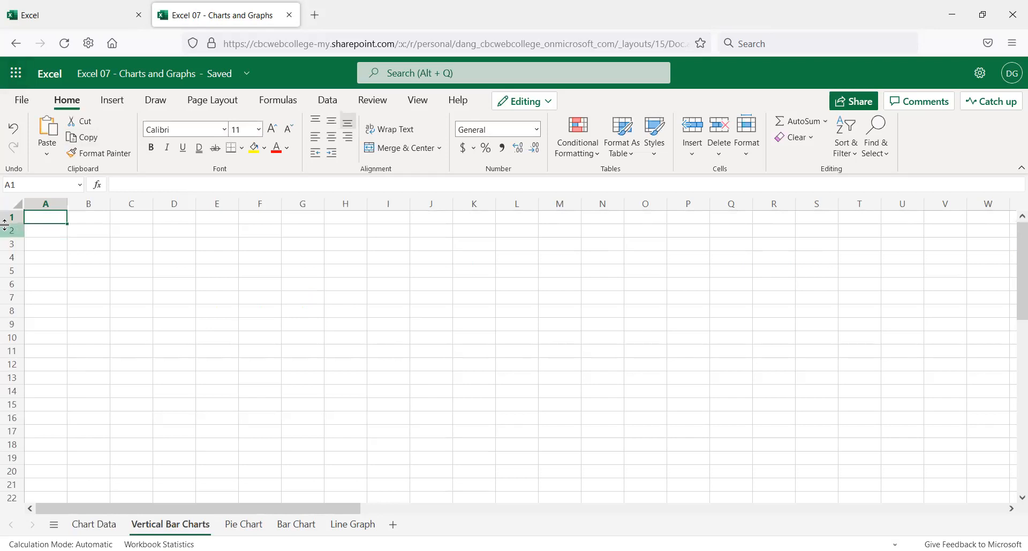
- Paste the copied baby-names block into the Vertical Bar Charts sheet starting at cell A1
key("ctrl+v")
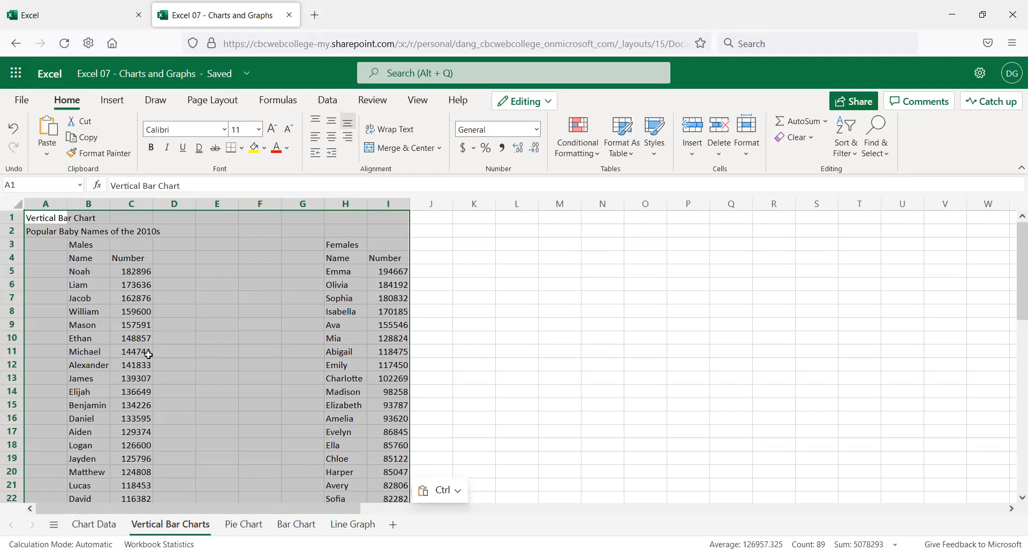
scroll(149, 354, "down", 2)
scroll(160, 353, "up", 2)
left_click(512, 327)
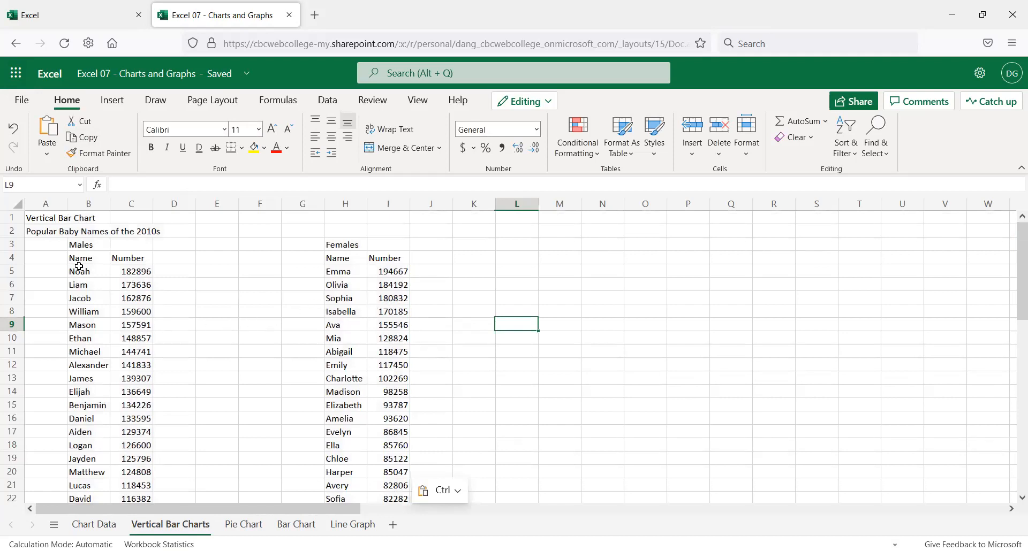
- Apply the comma number style to the males table B4:C24 and autofit column C
mouse_move(79, 259)
left_mouse_down()
mouse_move(95, 285)
mouse_move(91, 259)
left_mouse_up()
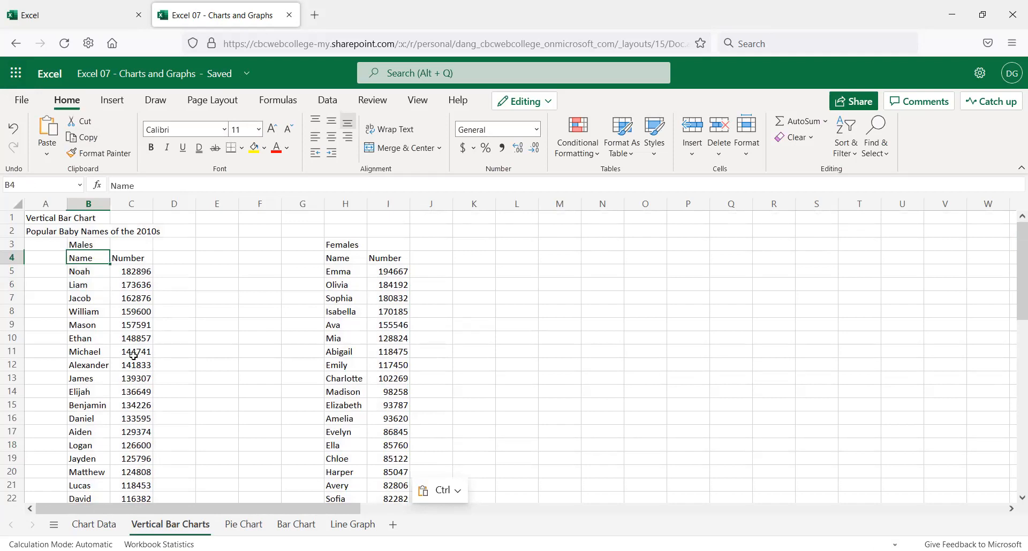
scroll(133, 356, "down", 3)
left_click(143, 396, "shift")
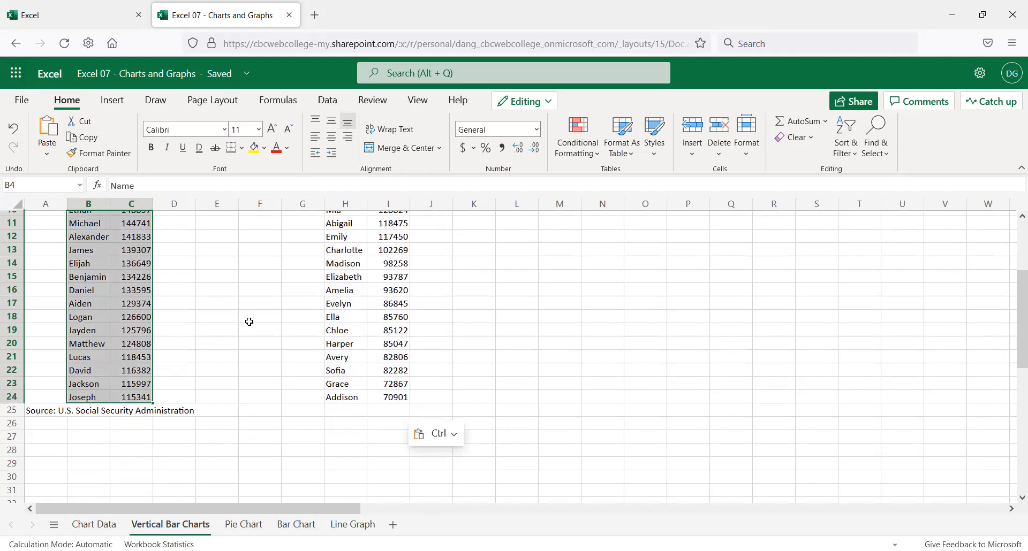
scroll(203, 323, "up", 3)
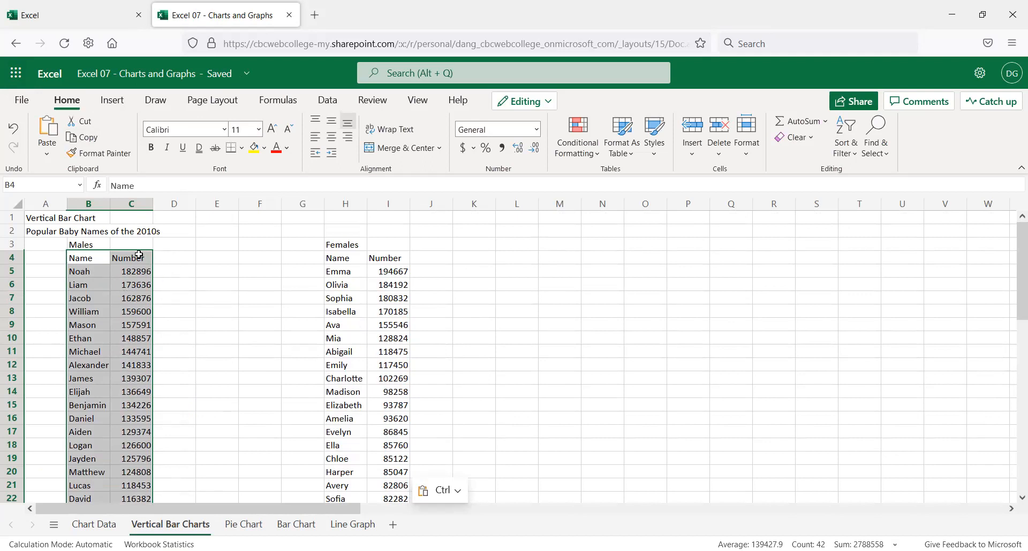
left_click(502, 148)
double_click(153, 204)
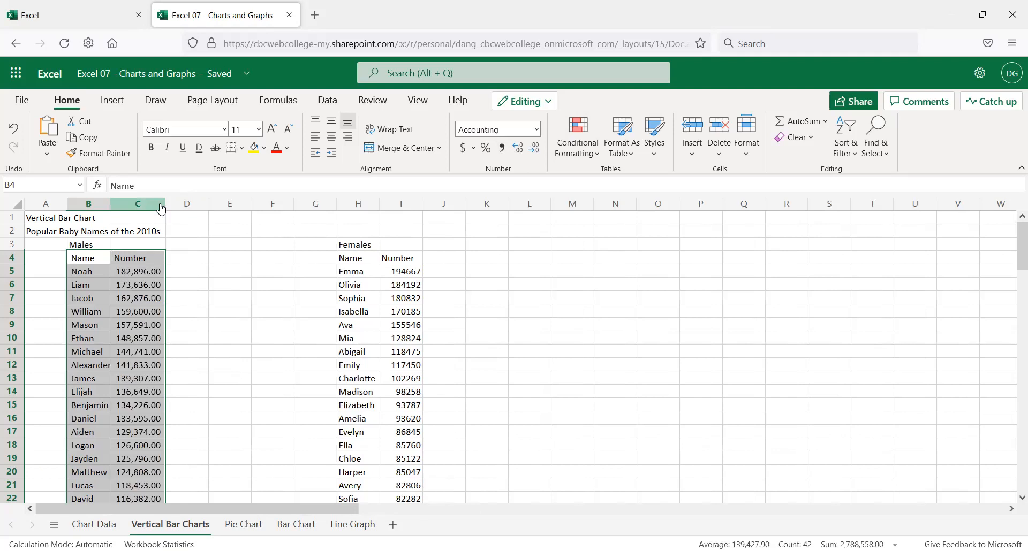
scroll(149, 372, "down", 2)
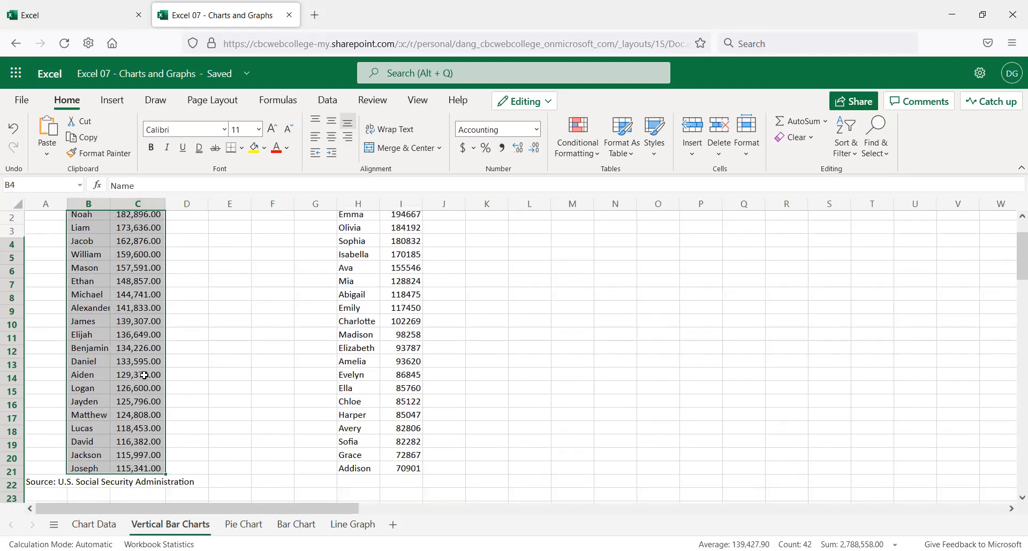
scroll(142, 356, "up", 2)
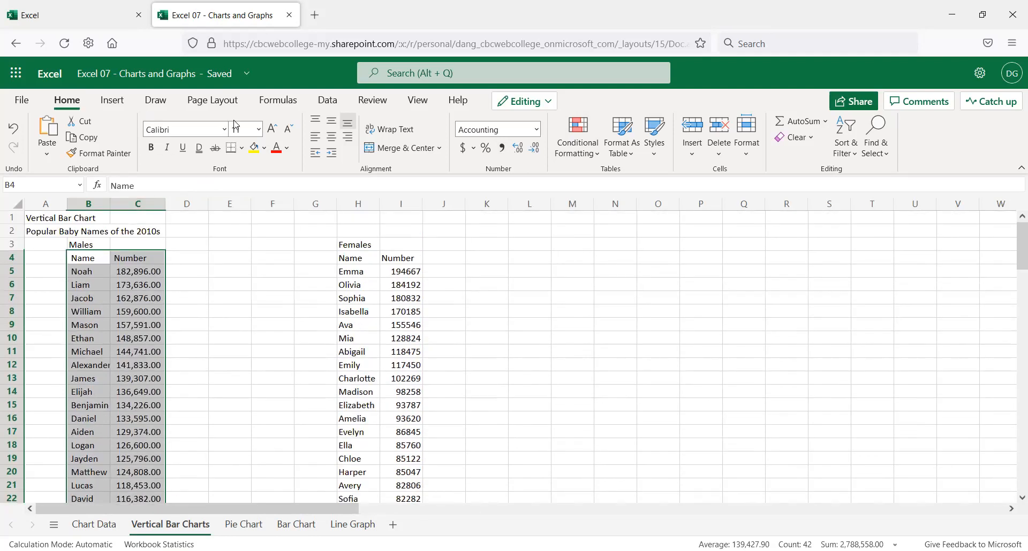
- Sort the males table with a custom sort by the Number column, on cell values in ascending order, treating row 4 as headers
left_click(328, 102)
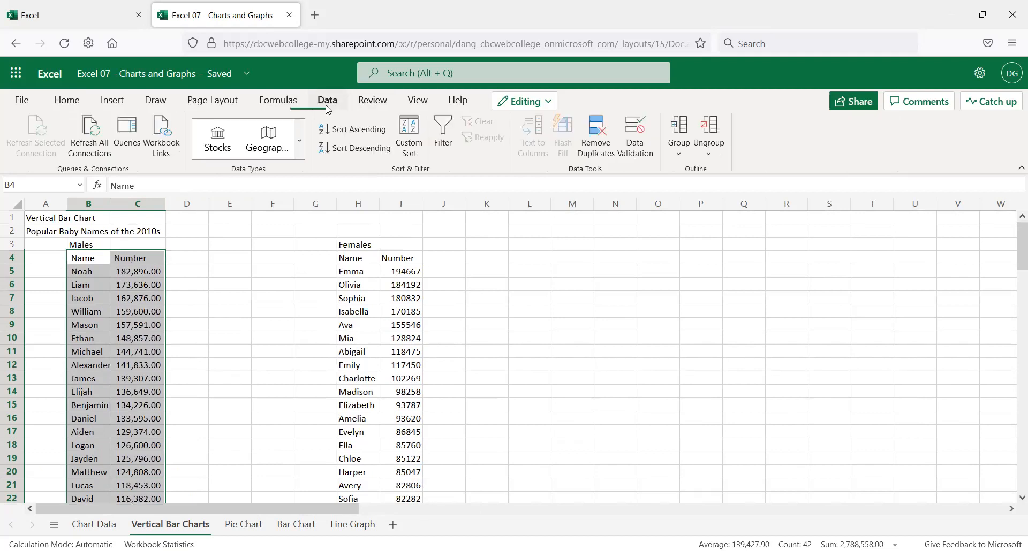
left_click(411, 150)
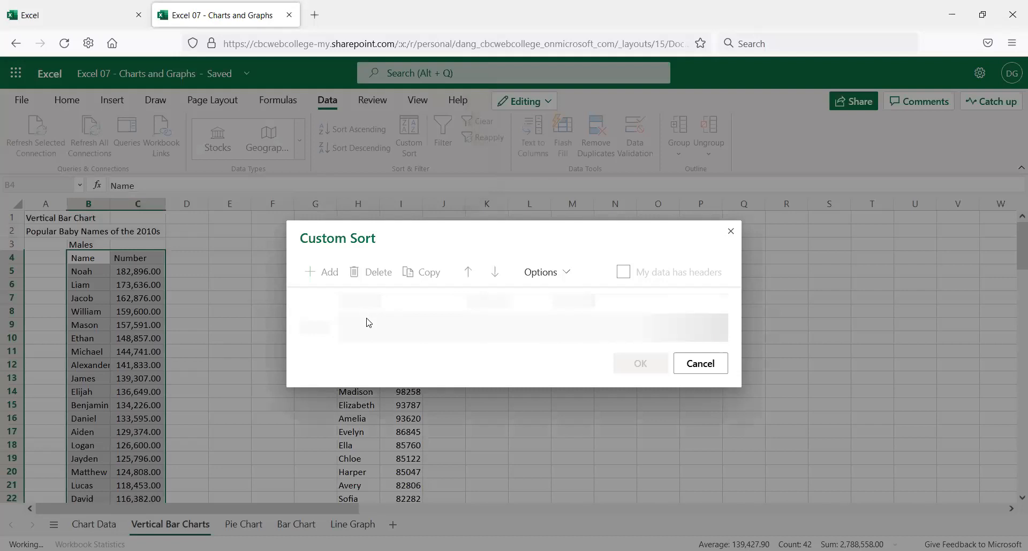
left_click(461, 328)
left_click(405, 373)
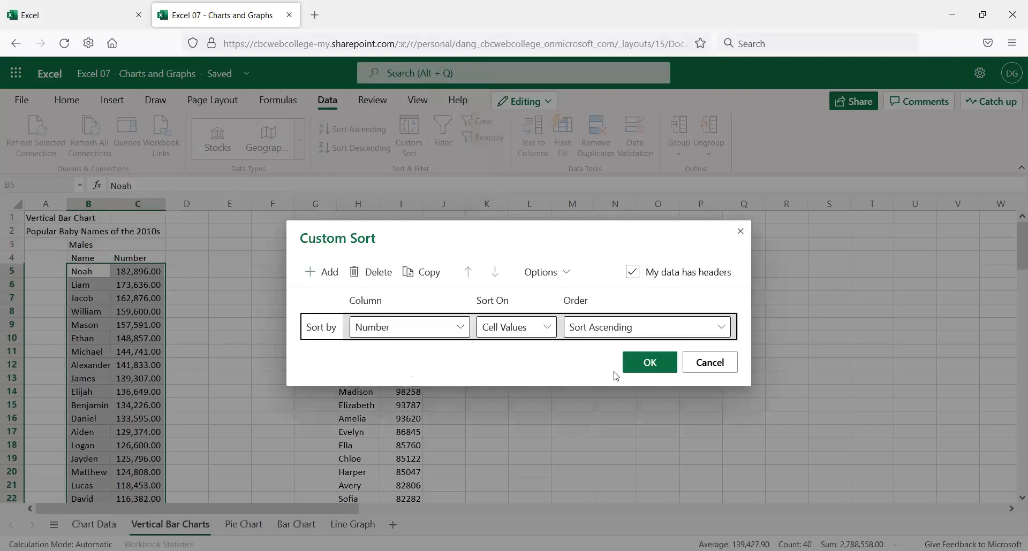
left_click(650, 362)
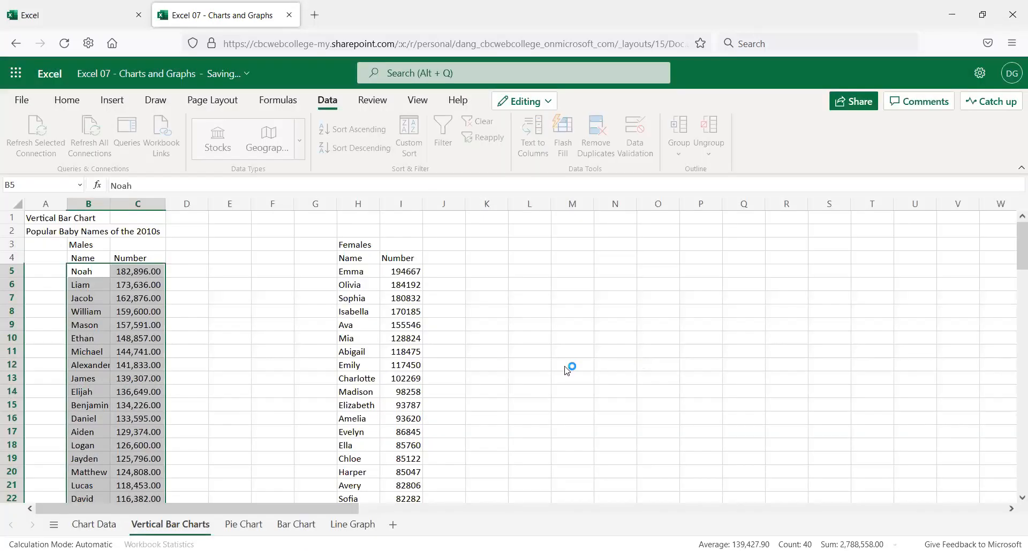
scroll(165, 346, "down", 2)
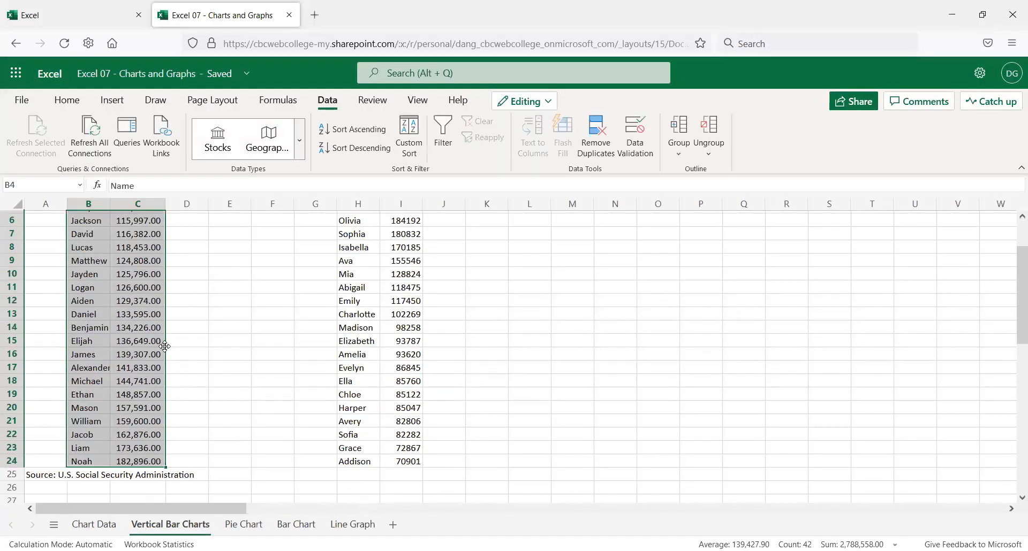
scroll(168, 352, "up", 2)
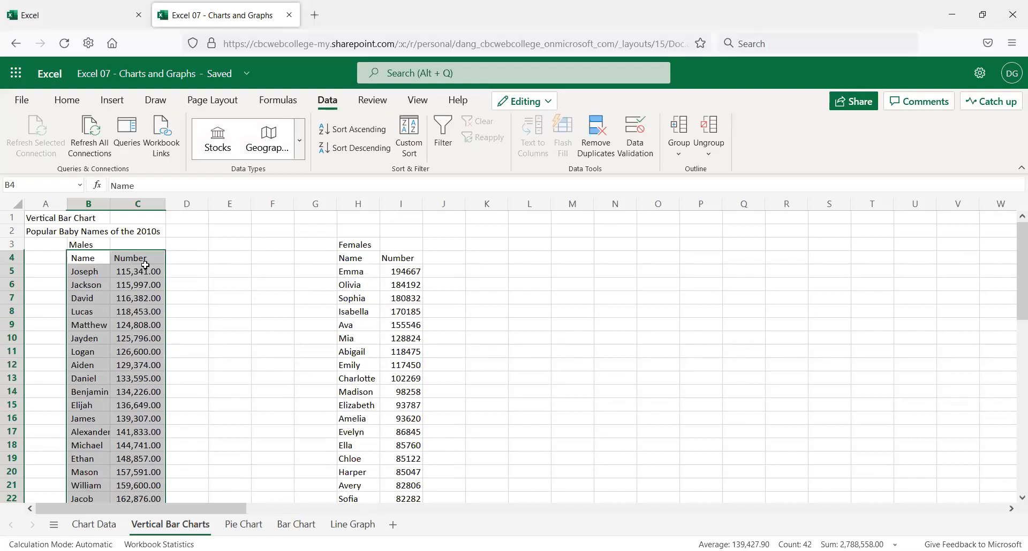
scroll(147, 264, "down", 2)
scroll(188, 295, "up", 2)
- Insert a 2-D clustered bar chart from the males table B4:C24
left_click(111, 105)
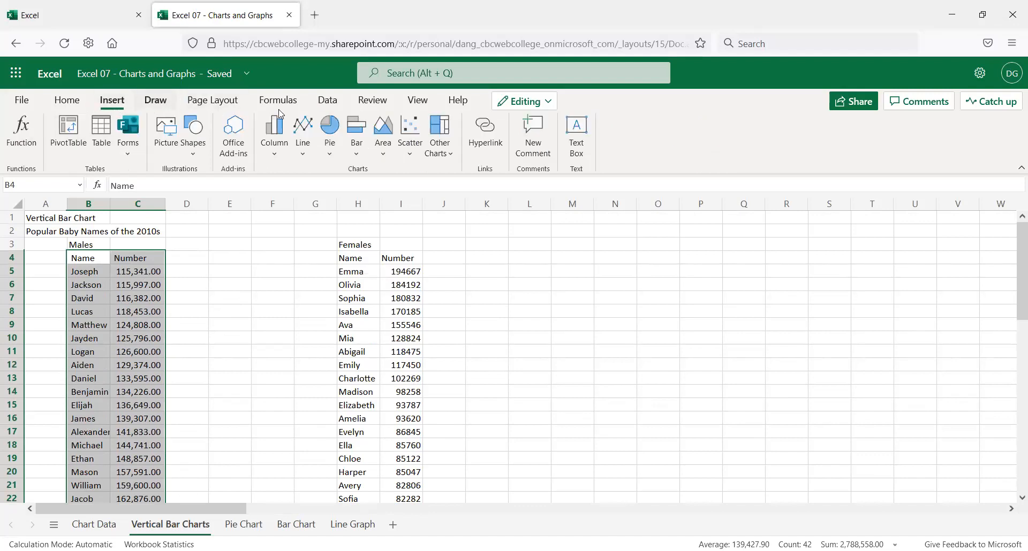
left_click(353, 137)
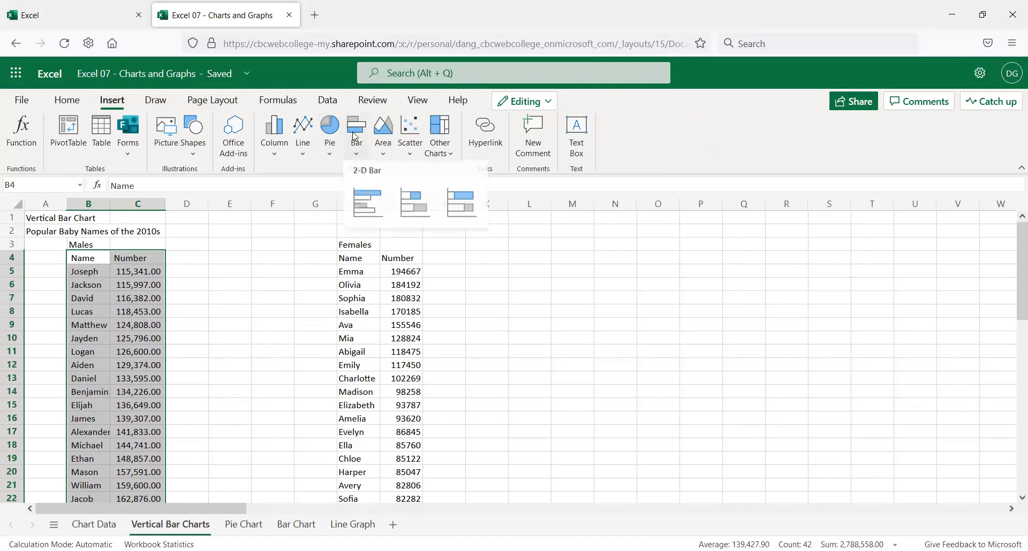
left_click(369, 218)
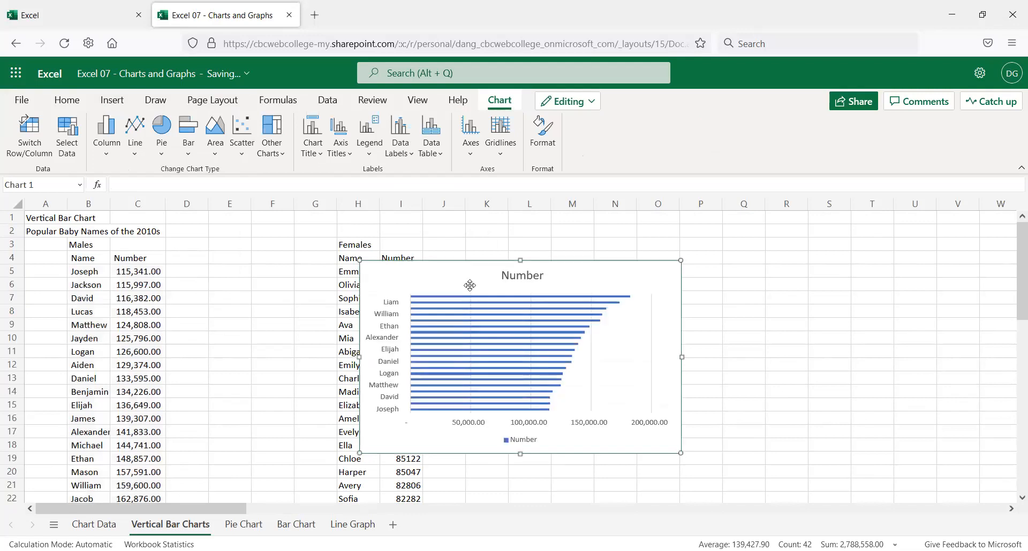
- Move the bar chart beside the females table, starting in column K, and enlarge it to about column R and row 31
left_click_drag(520, 456, 525, 549)
left_click_drag(537, 276, 598, 306)
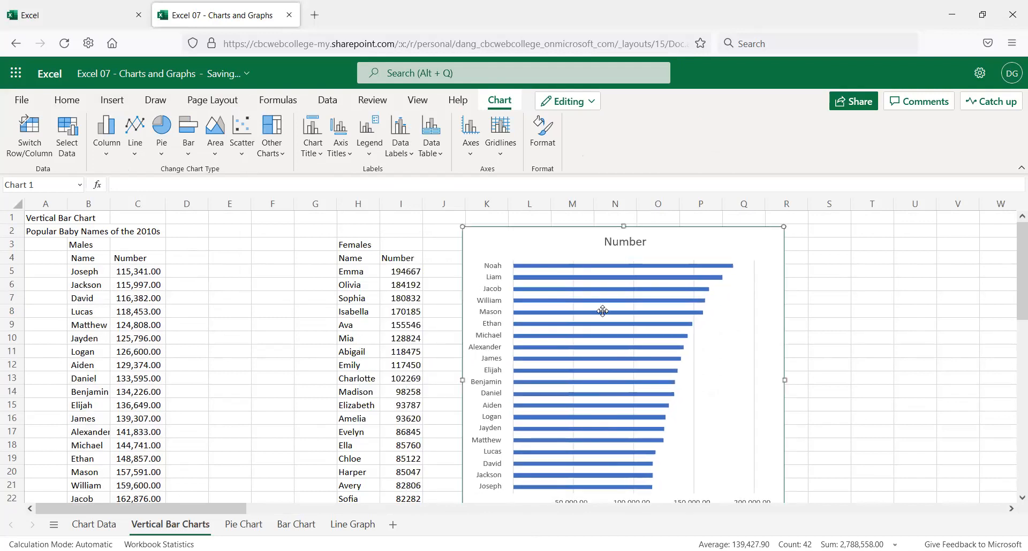
scroll(602, 310, "down", 3)
left_click_drag(801, 446, 817, 491)
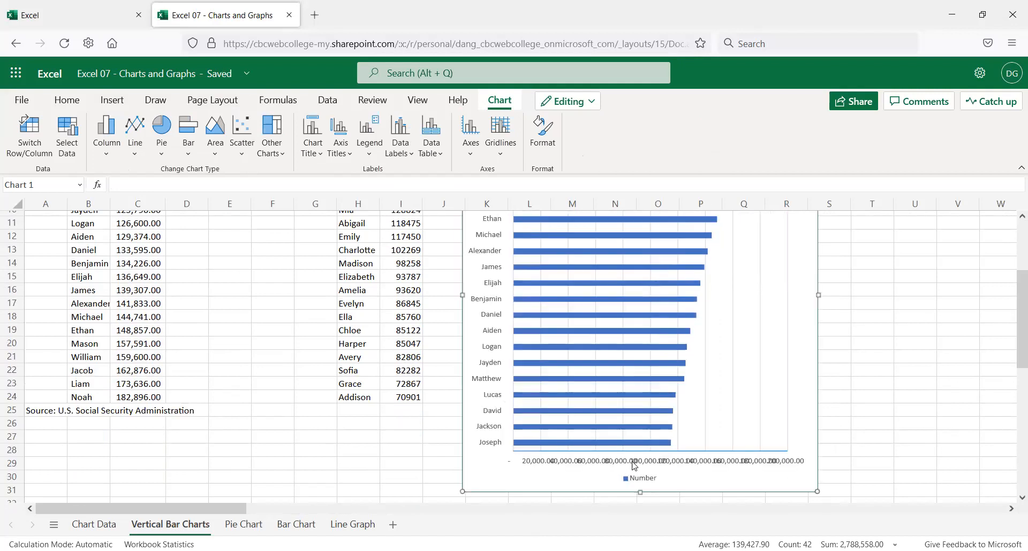
- Widen the bar chart to about column V to give the horizontal axis labels more room
scroll(634, 464, "down", 3)
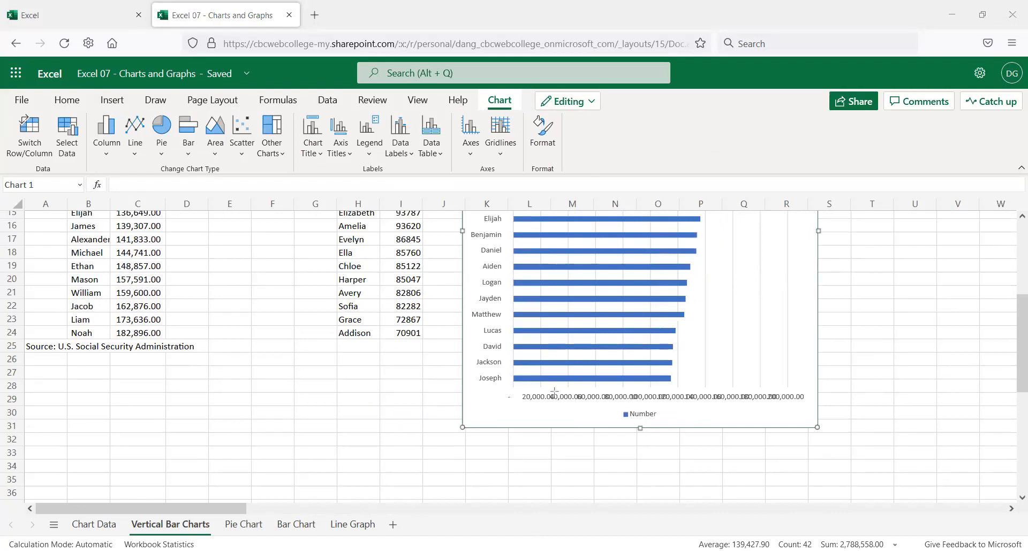
left_click_drag(528, 385, 872, 394)
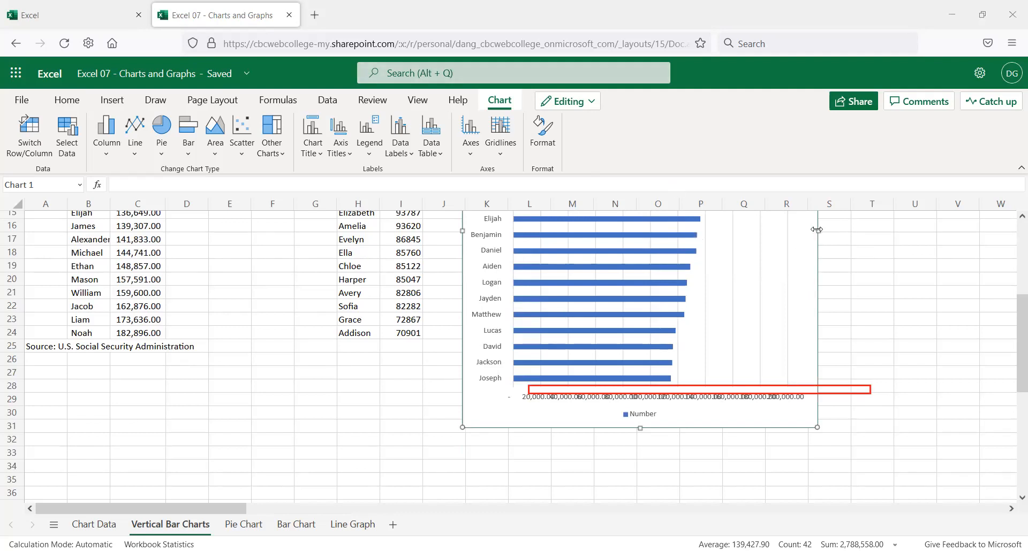
left_click_drag(816, 230, 977, 231)
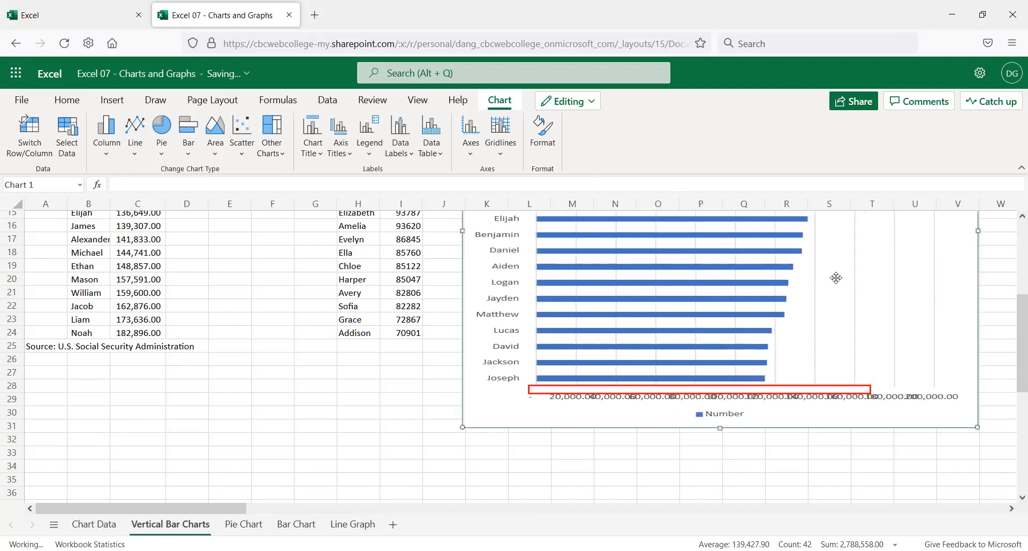
scroll(737, 322, "up", 5)
scroll(737, 321, "down", 5)
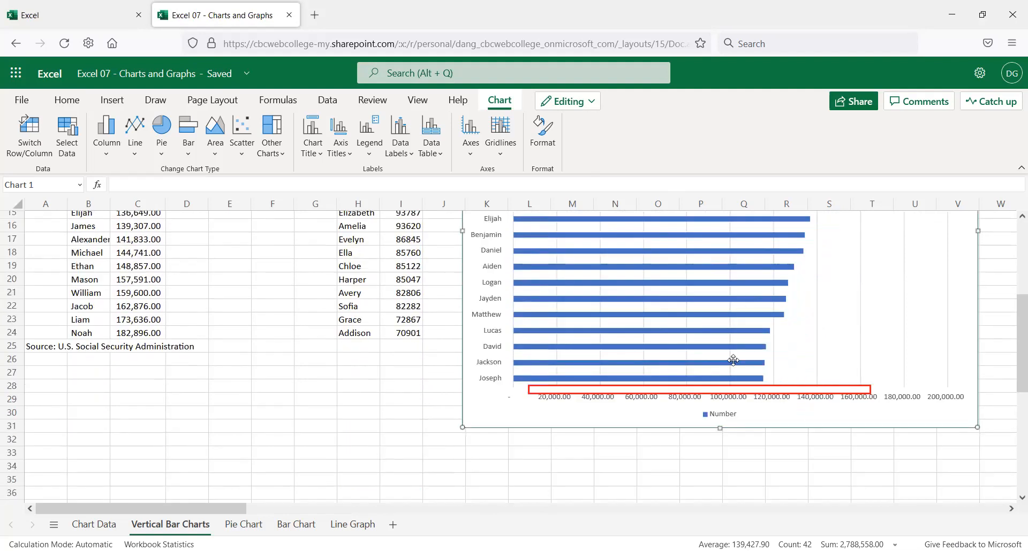
- Set the major units of the bar chart's horizontal axis to 50000
double_click(732, 403)
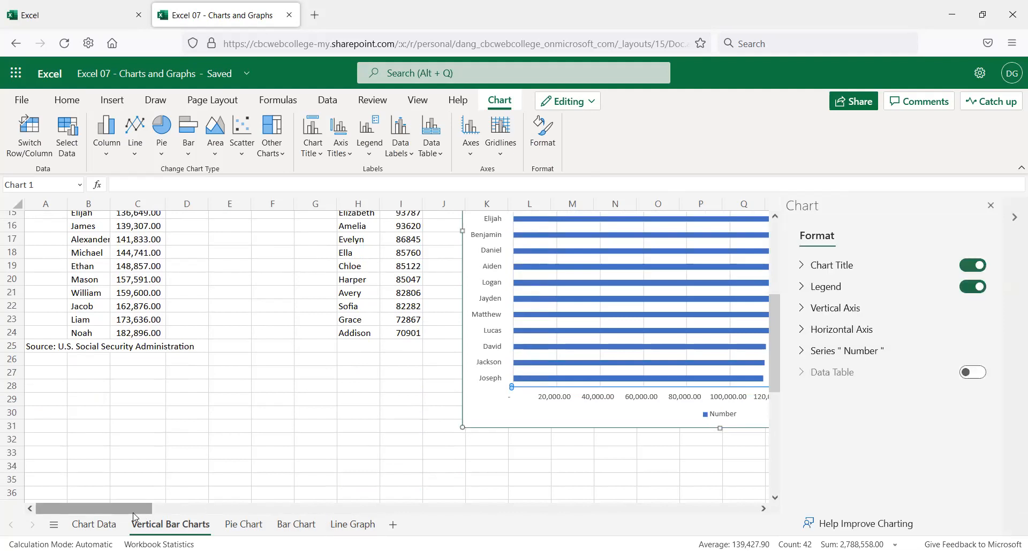
scroll(198, 506, "right", 8)
scroll(207, 530, "right", 1)
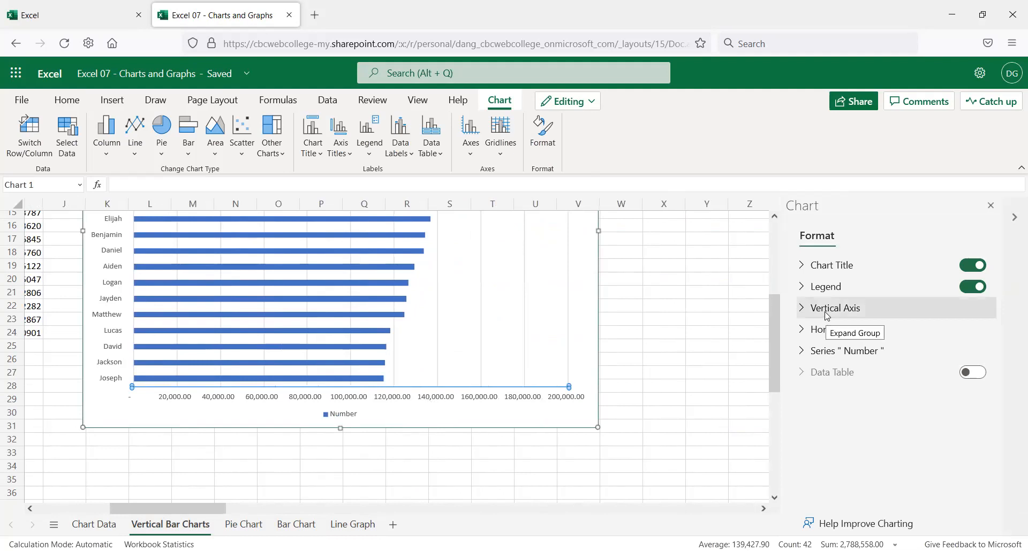
left_click(833, 330)
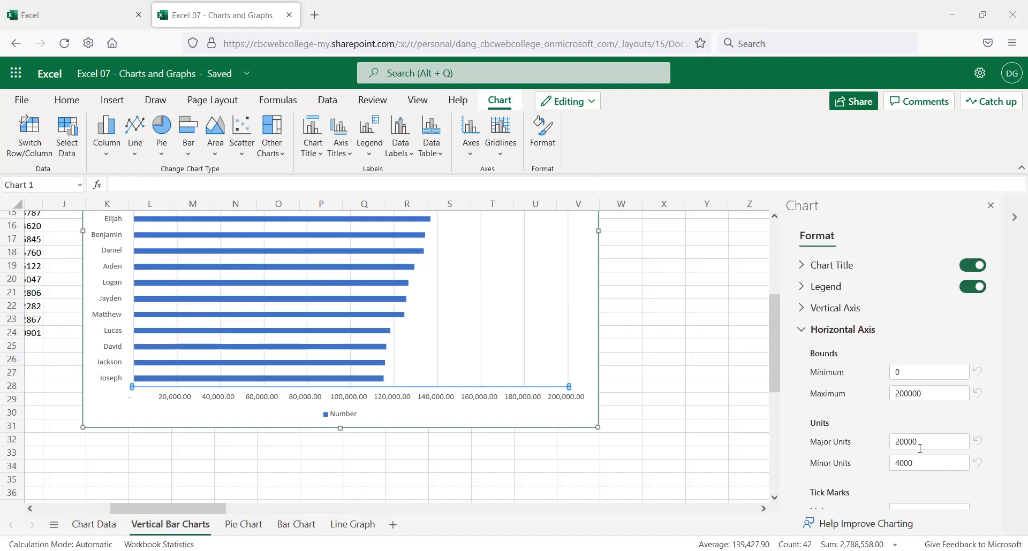
scroll(920, 449, "down", 3)
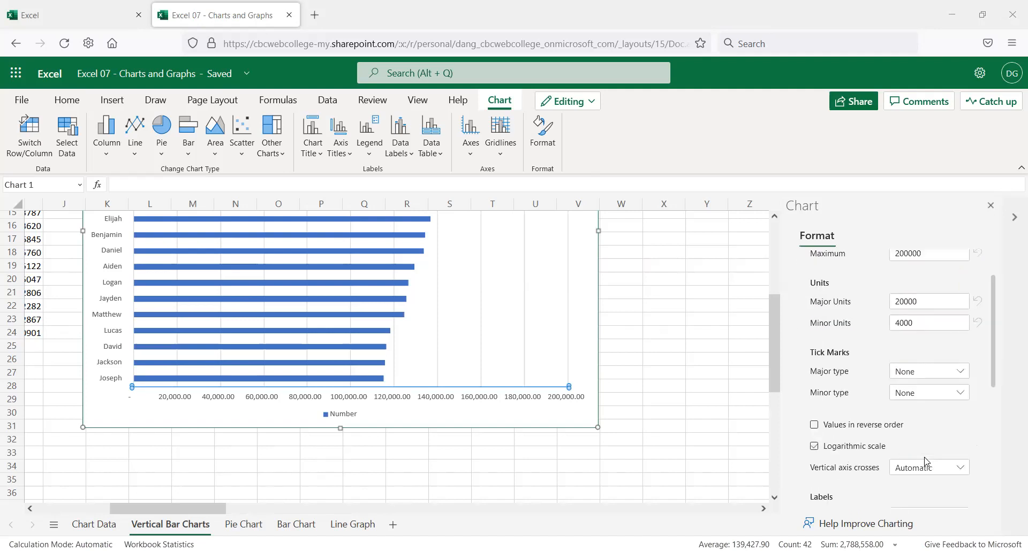
left_click(912, 299)
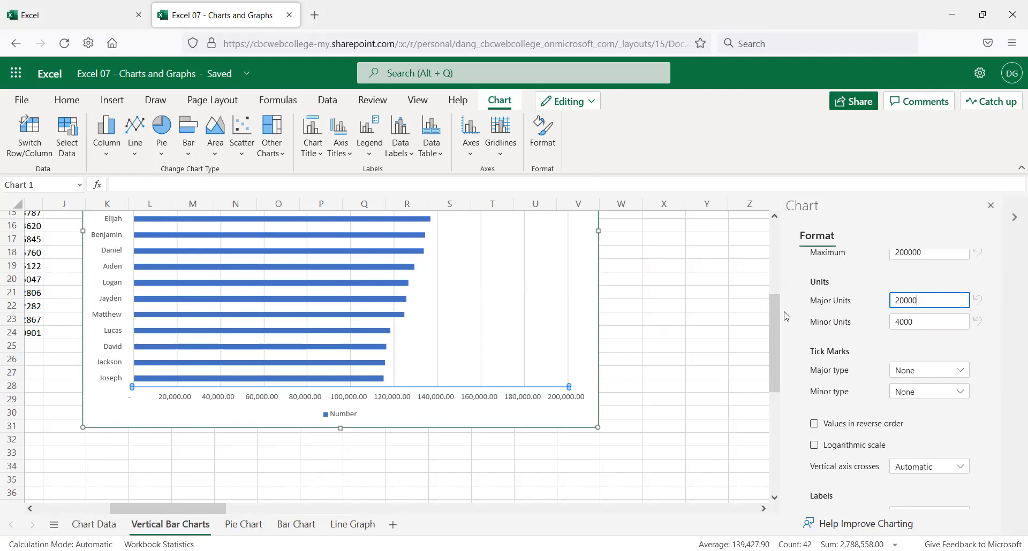
left_click_drag(933, 299, 856, 290)
type("5")
key("Tab")
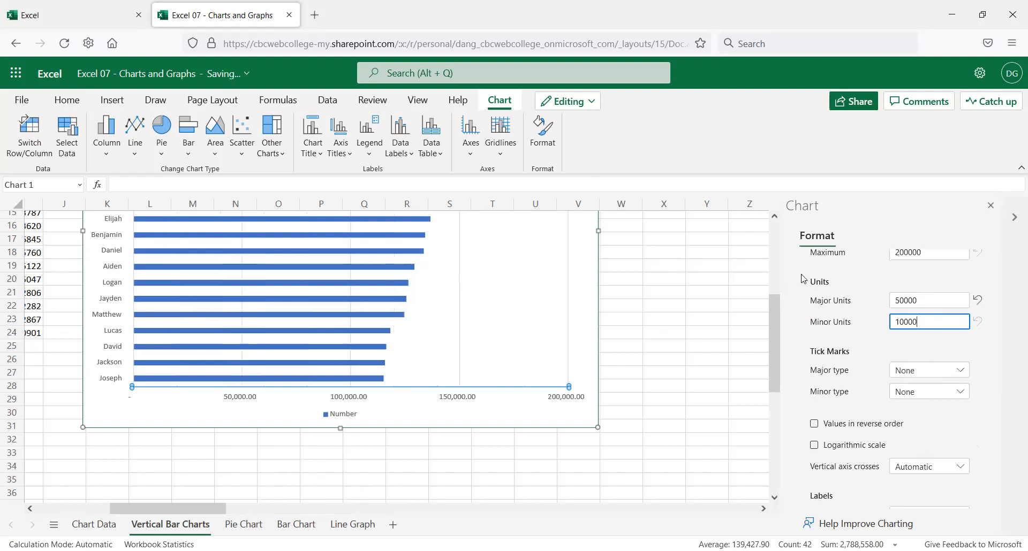
- Review the bar chart from its title down to the horizontal axis to check the label and gridline spacing
scroll(542, 379, "up", 3)
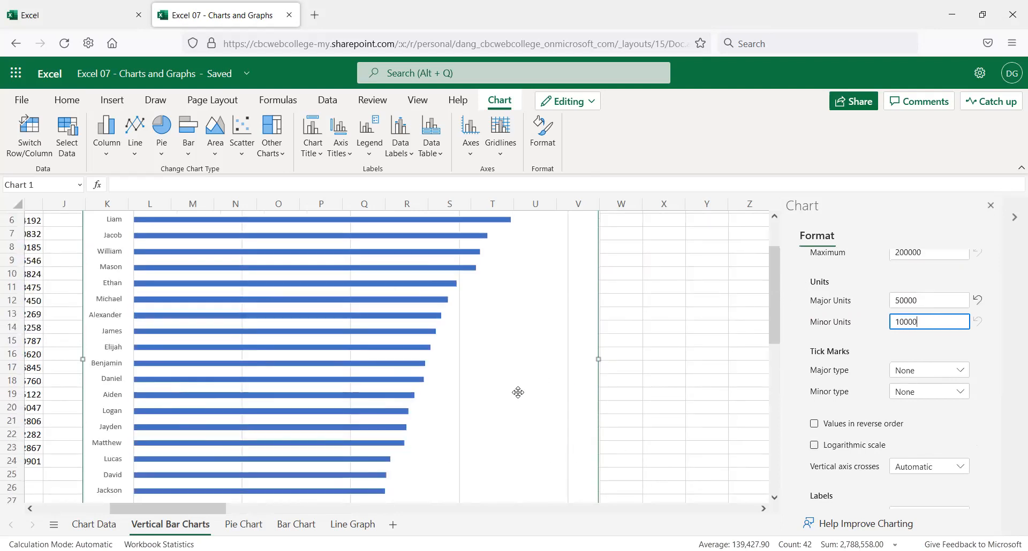
scroll(500, 401, "up", 2)
scroll(493, 410, "down", 5)
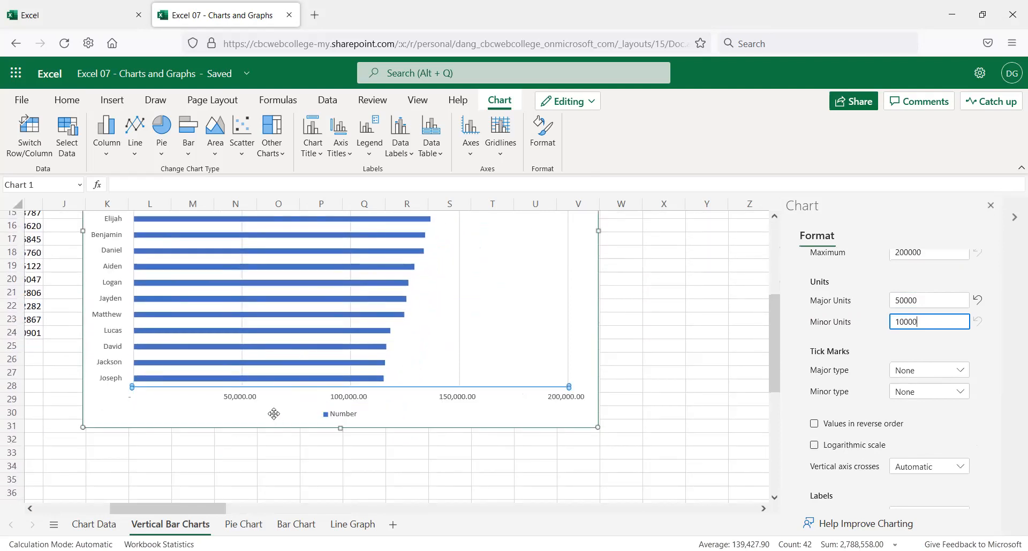
scroll(271, 413, "up", 3)
scroll(202, 430, "up", 2)
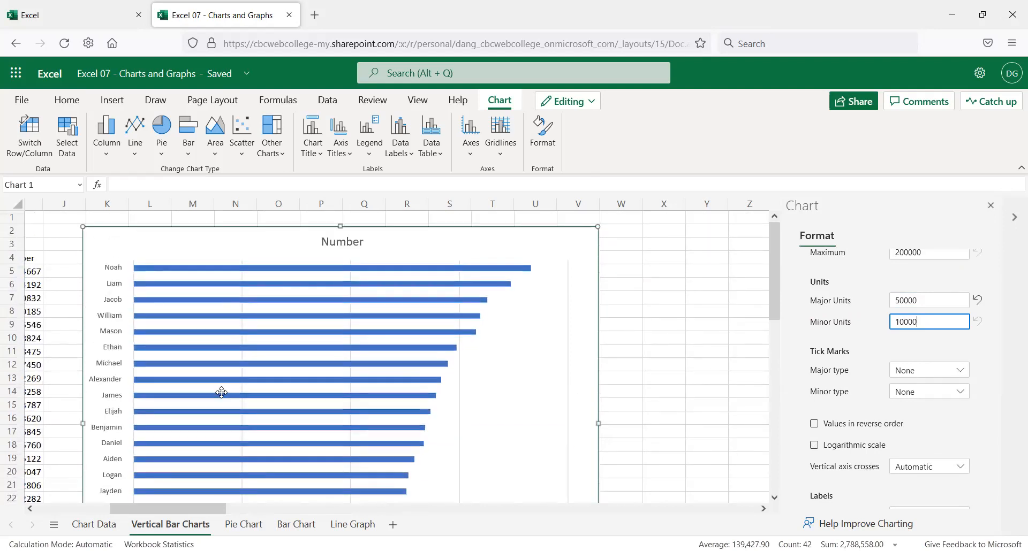
scroll(219, 391, "down", 4)
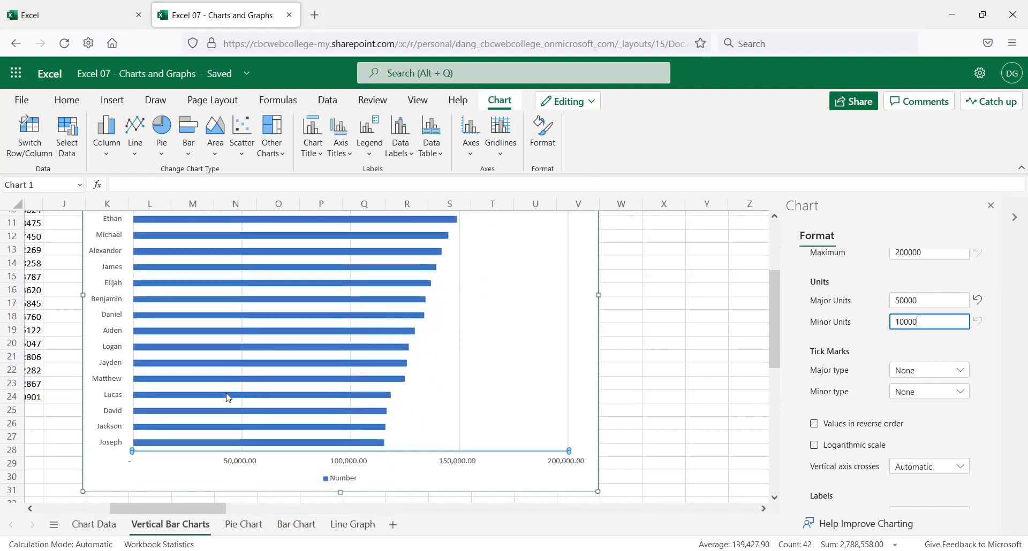
scroll(220, 392, "up", 2)
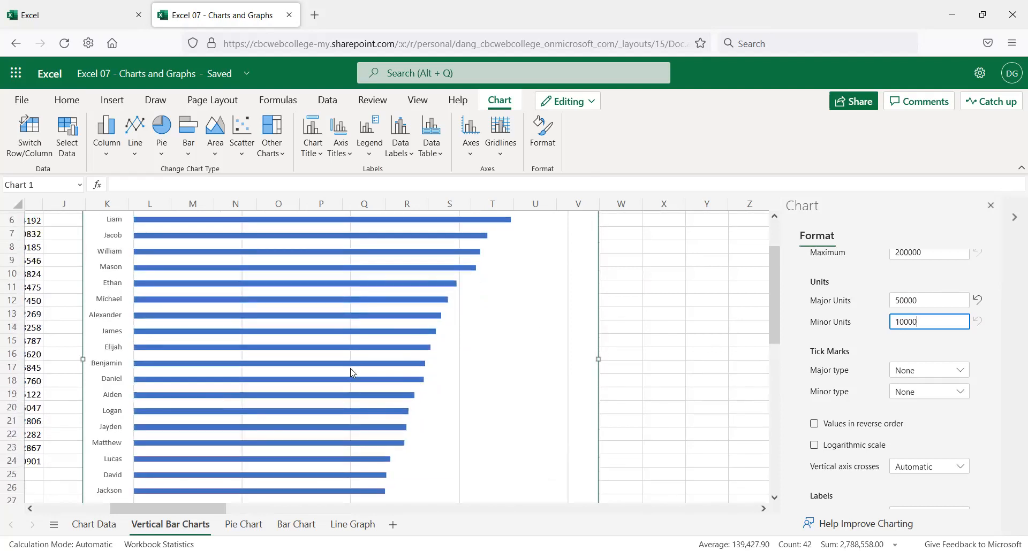
scroll(348, 375, "down", 2)
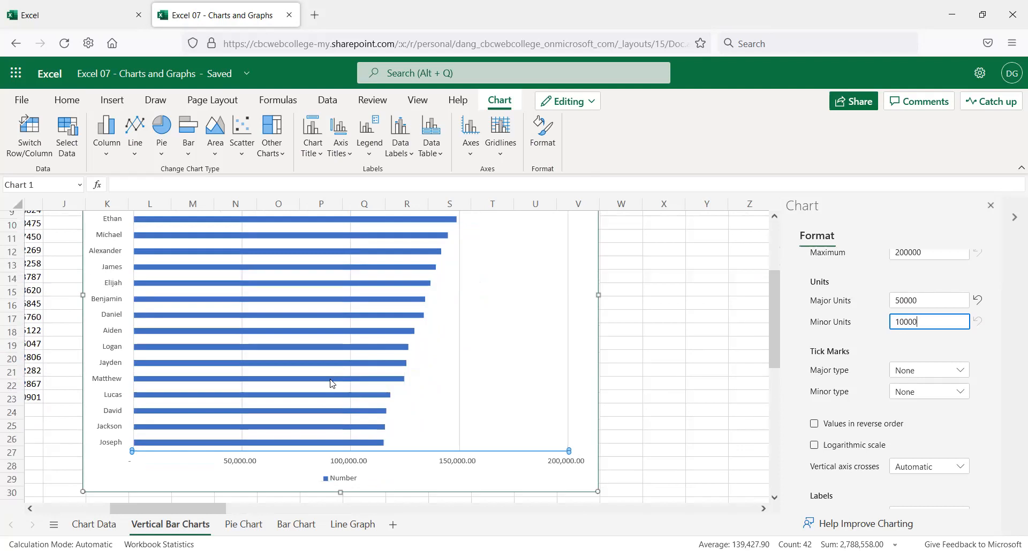
left_click(926, 296)
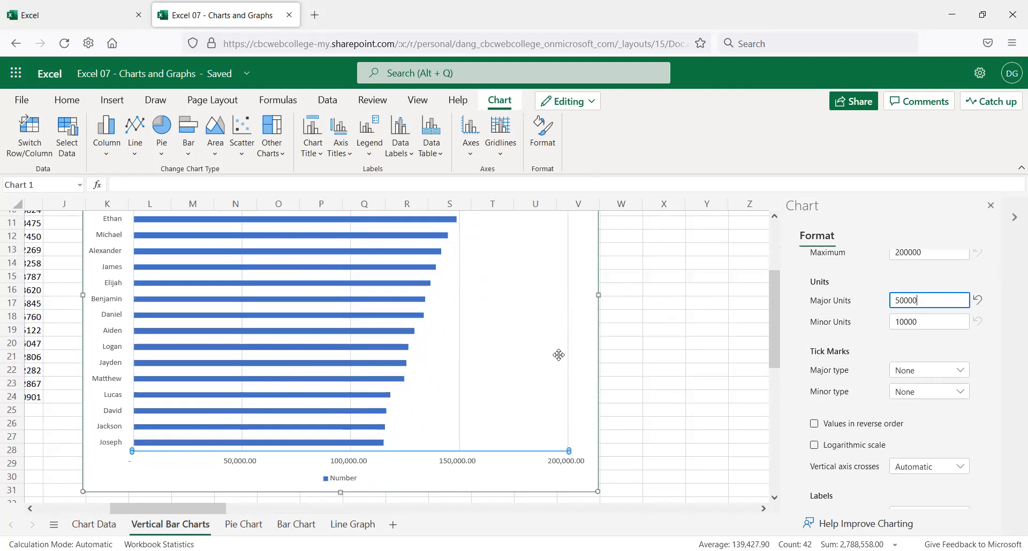
scroll(559, 354, "up", 2)
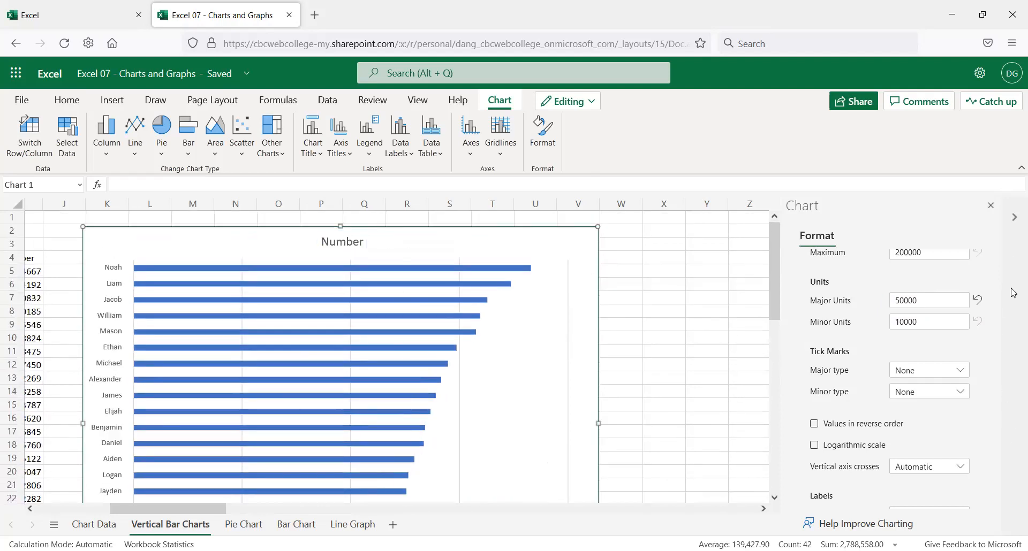
scroll(980, 310, "up", 3)
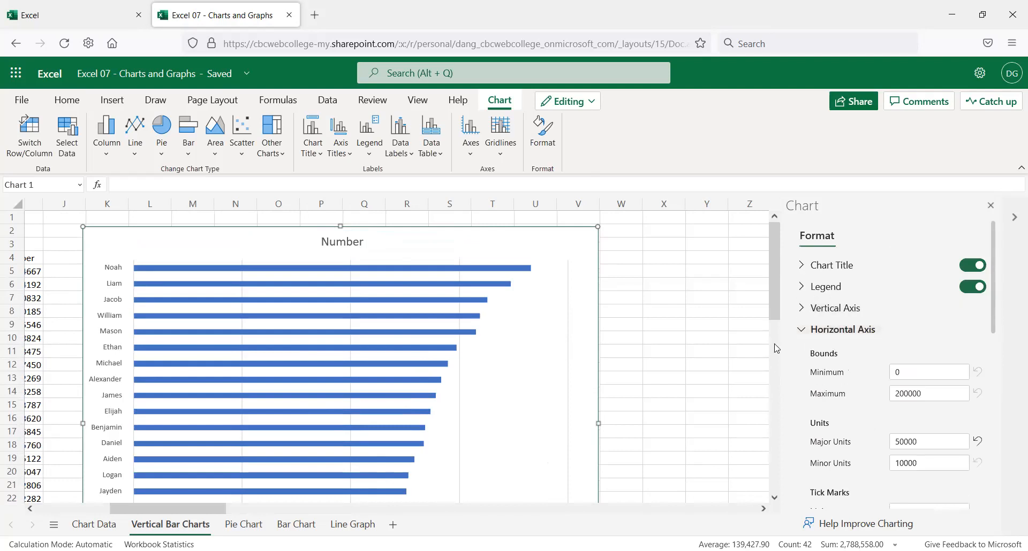
- Change the bar chart's title to "Boy Baby Names in 2010s"
left_click(355, 245)
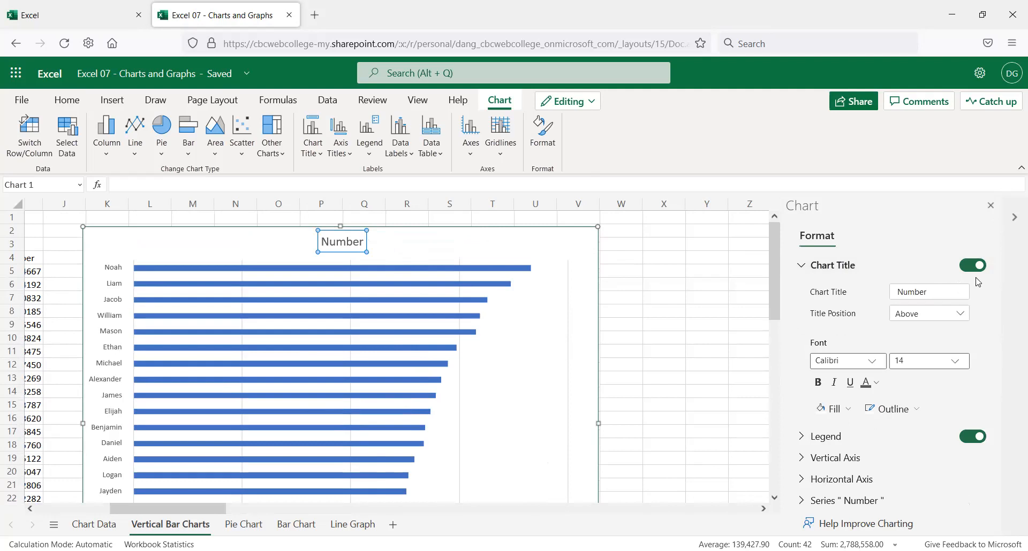
left_click(942, 292)
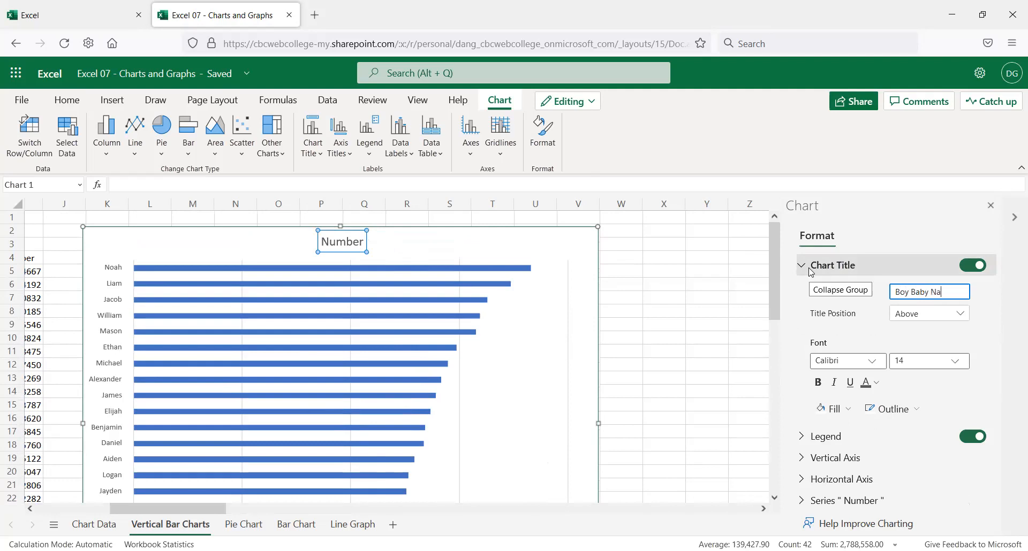
type("in")
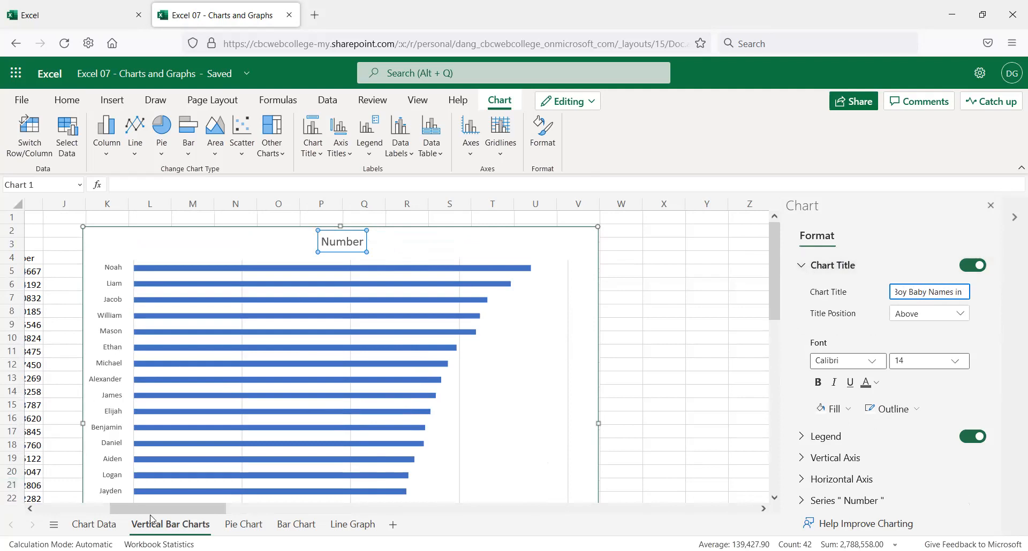
left_click_drag(144, 508, 75, 509)
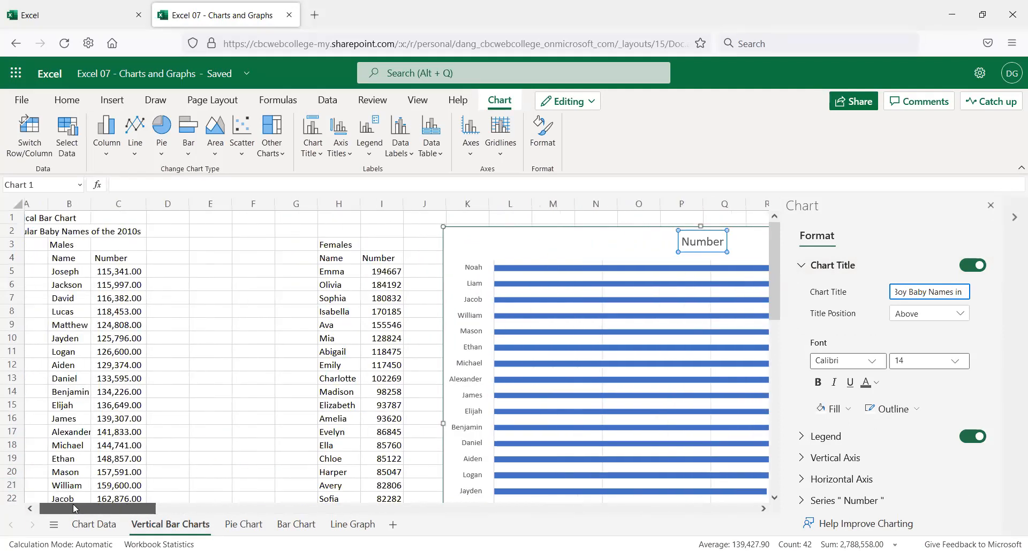
type("2")
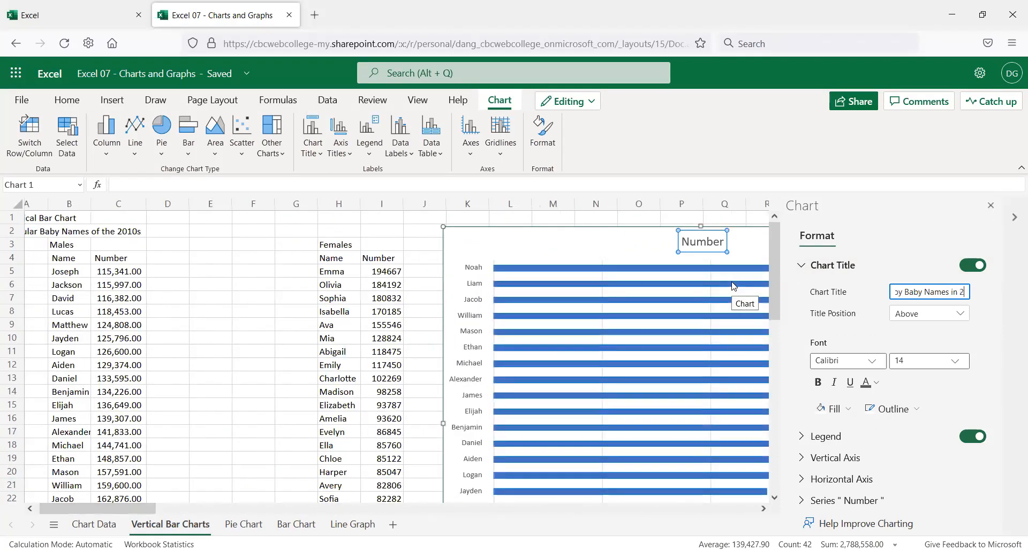
type("010s")
key("Return")
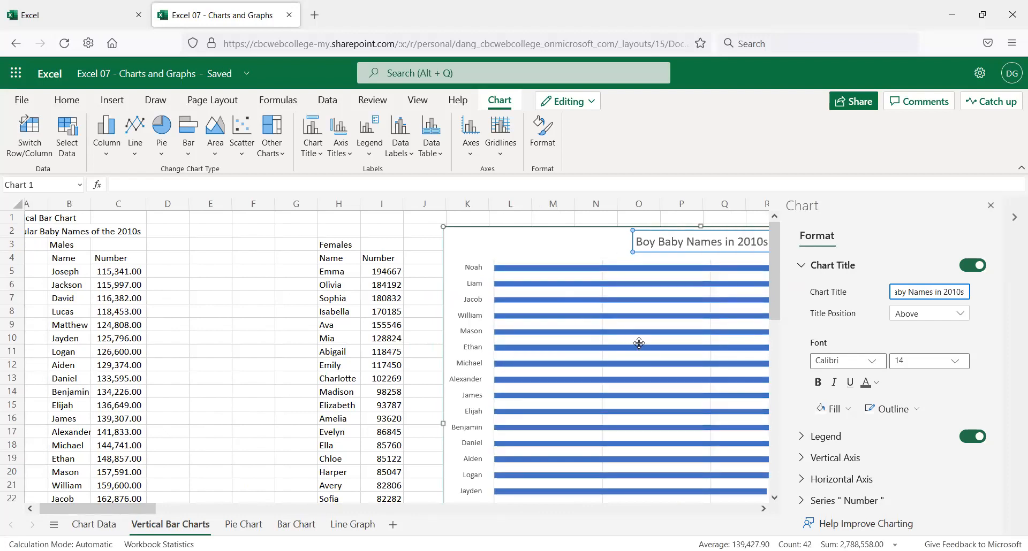
- Examine the retitled bar chart, comparing the name bars with the horizontal axis values and the legend
scroll(642, 349, "down", 3)
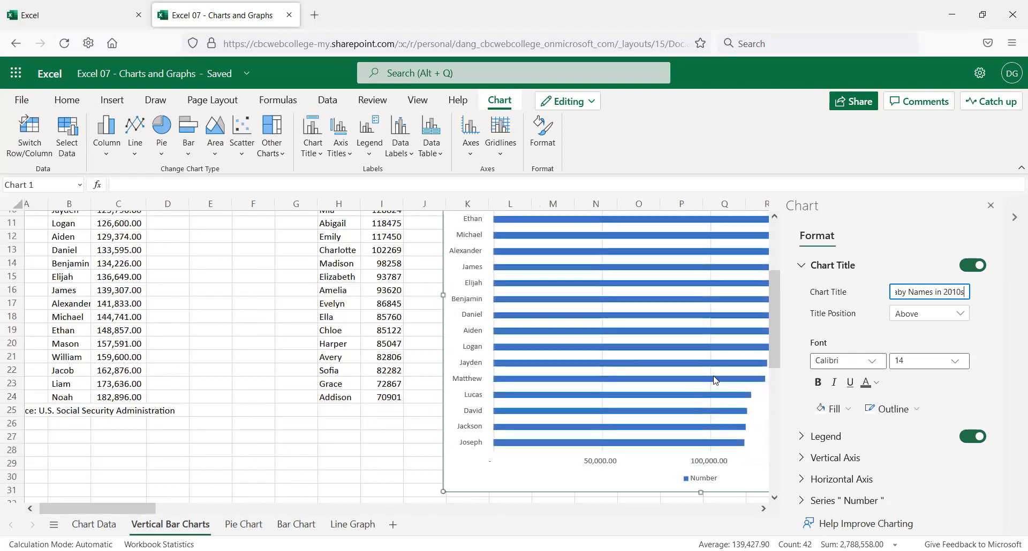
scroll(771, 369, "up", 2)
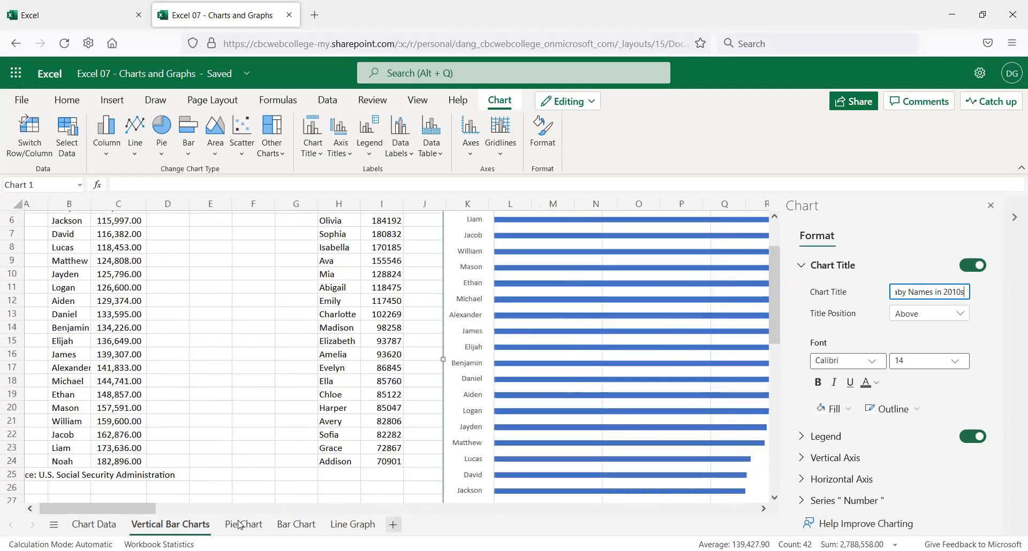
left_click_drag(156, 513, 188, 521)
scroll(420, 430, "down", 2)
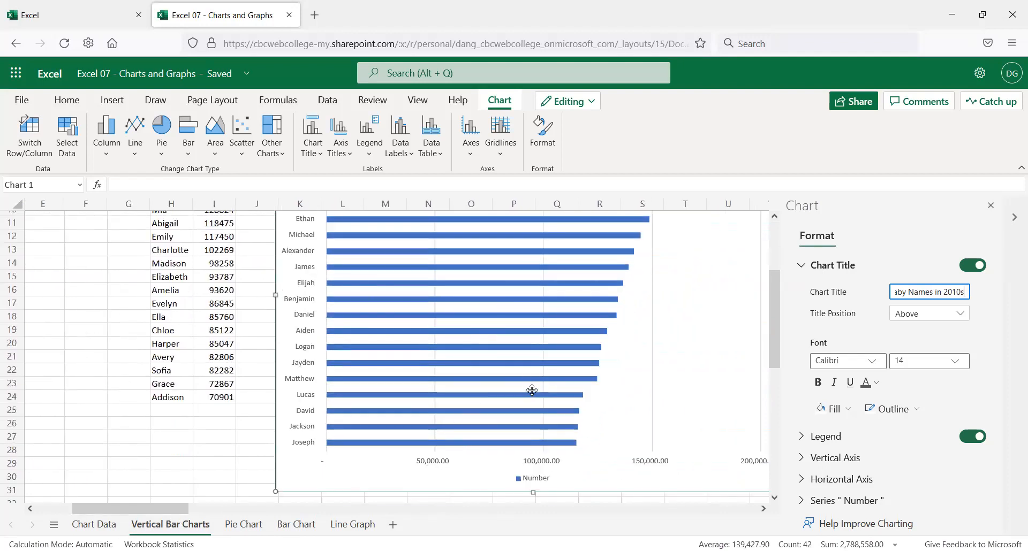
scroll(621, 339, "up", 2)
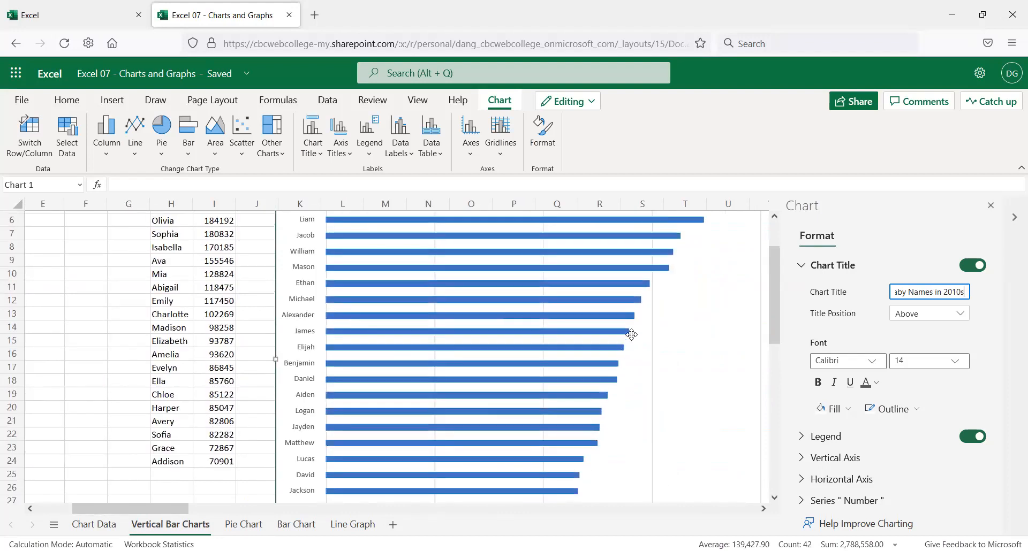
scroll(623, 341, "up", 2)
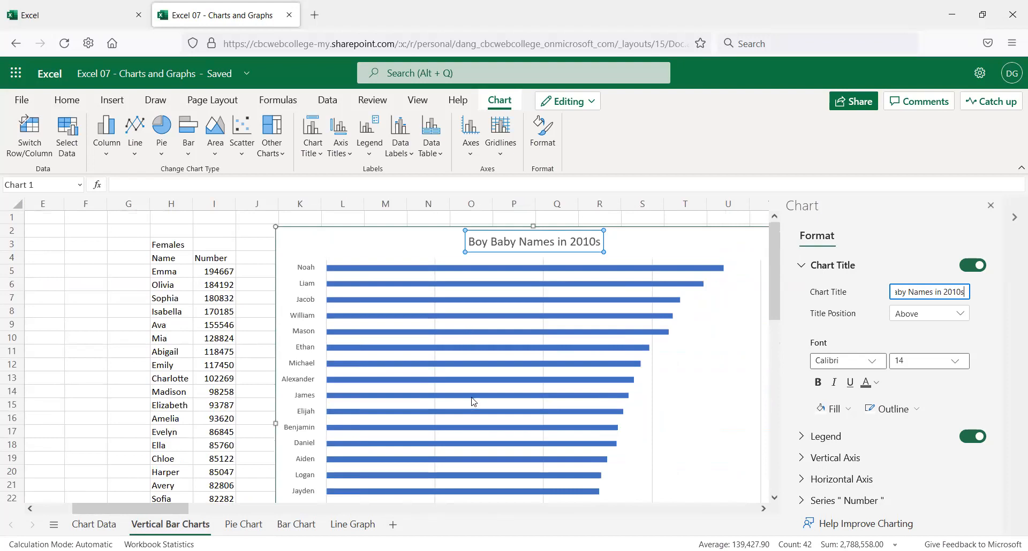
scroll(469, 399, "down", 2)
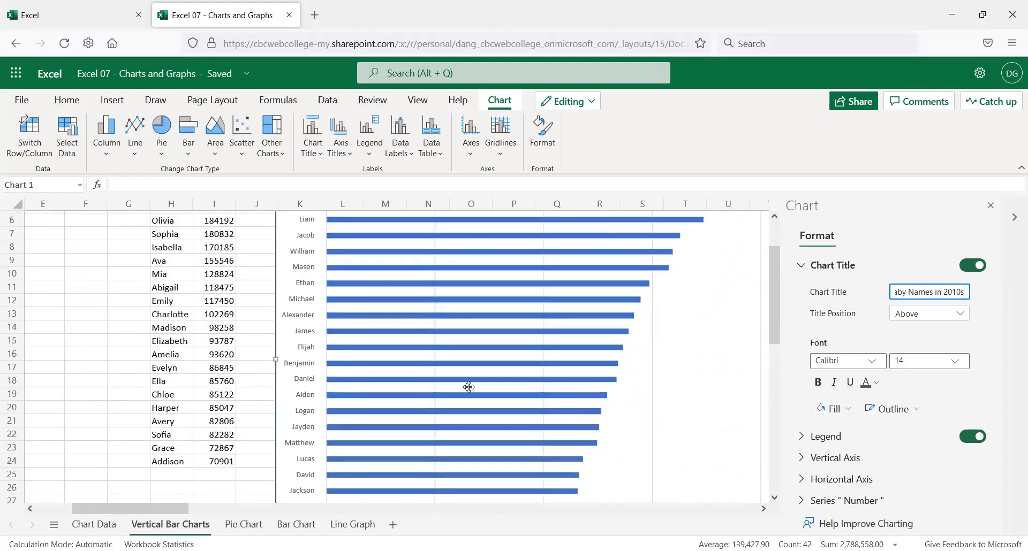
scroll(527, 381, "down", 2)
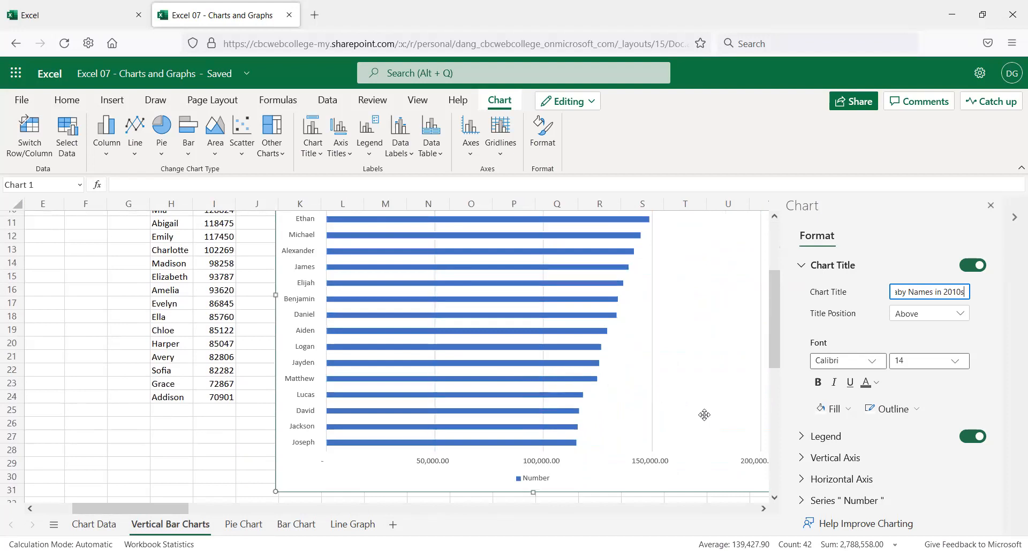
scroll(660, 376, "up", 2)
scroll(653, 362, "up", 2)
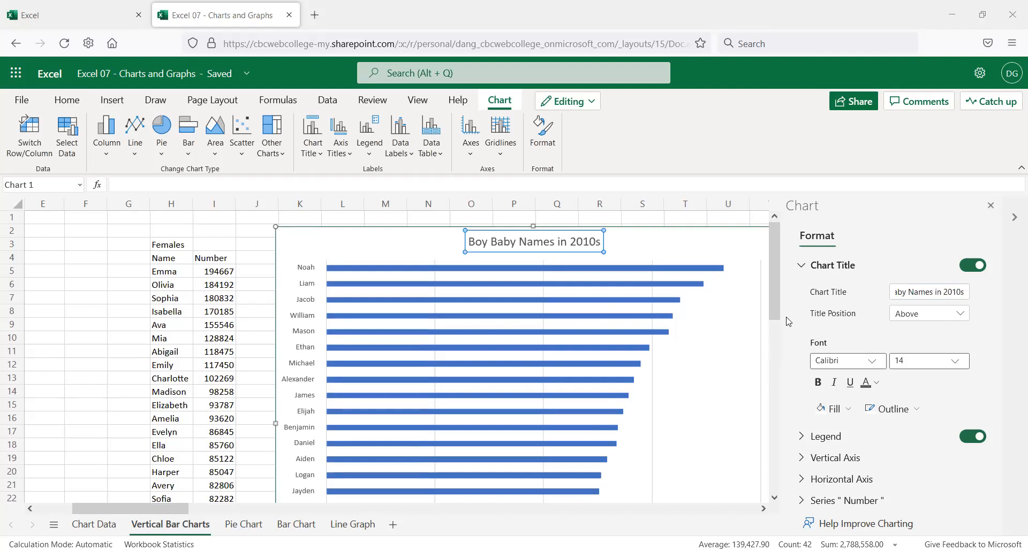
- Select the chart's legend and view its formatting options
scroll(788, 321, "down", 4)
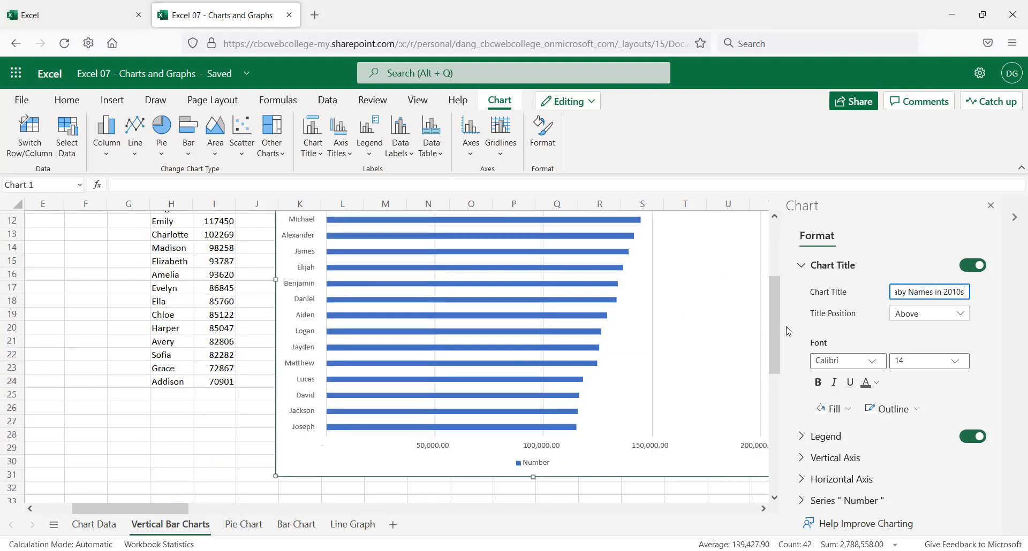
left_click(539, 469)
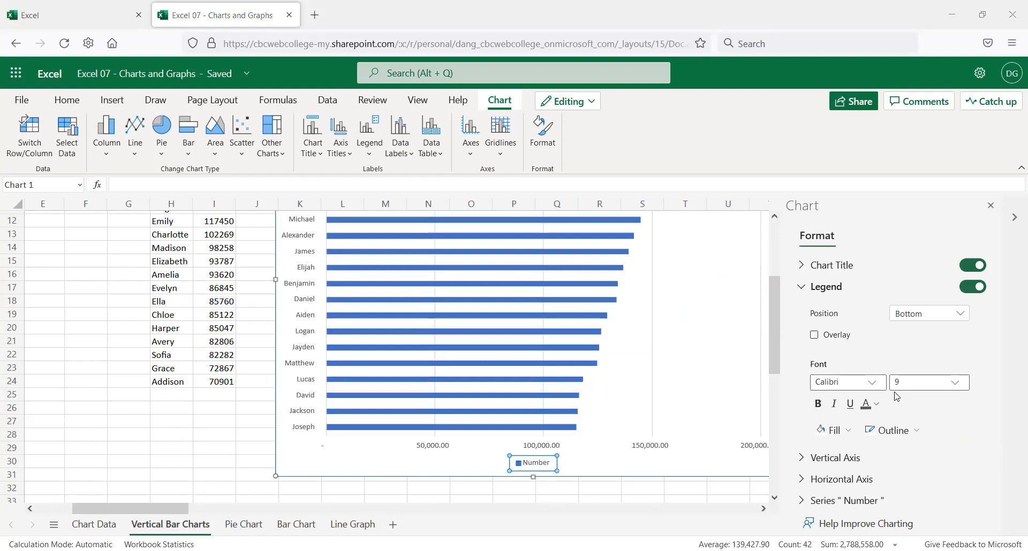
scroll(659, 478, "down", 2)
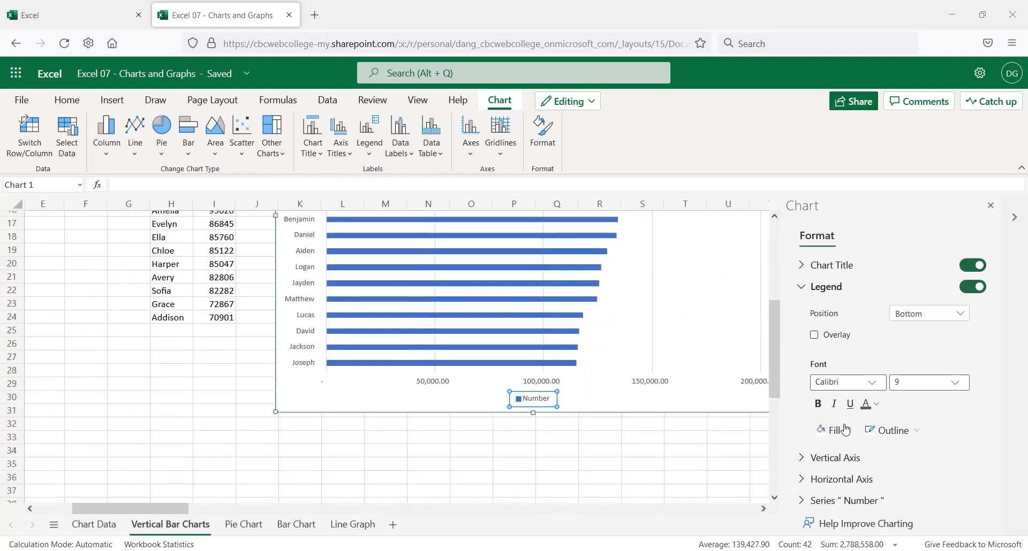
- Set the horizontal axis's major tick mark type to Inside
left_click(840, 479)
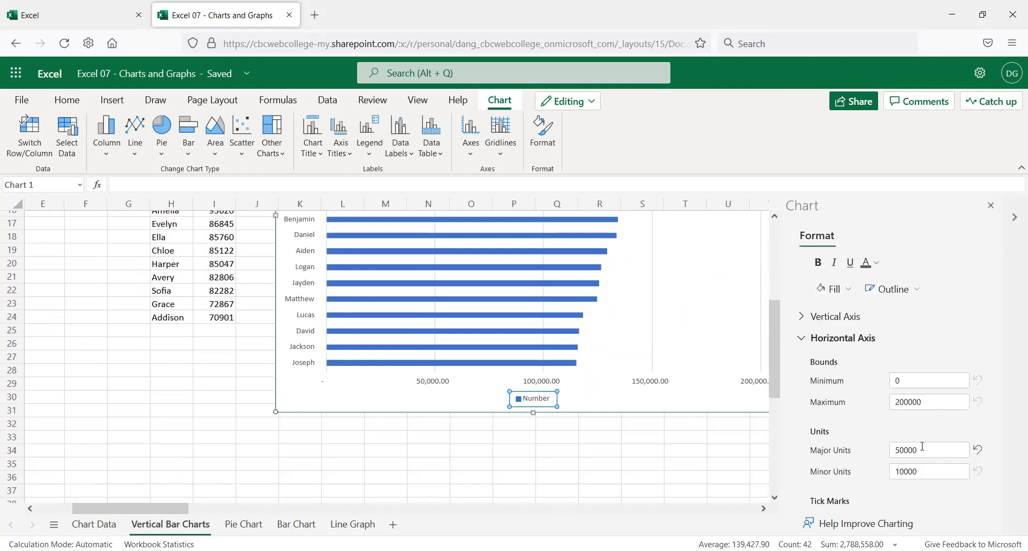
scroll(918, 478, "down", 2)
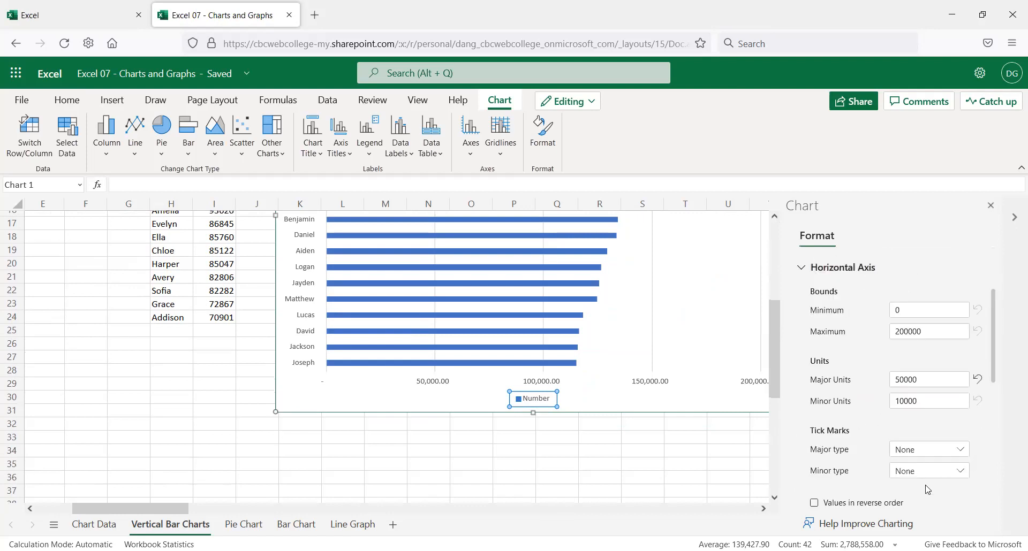
left_click(960, 455)
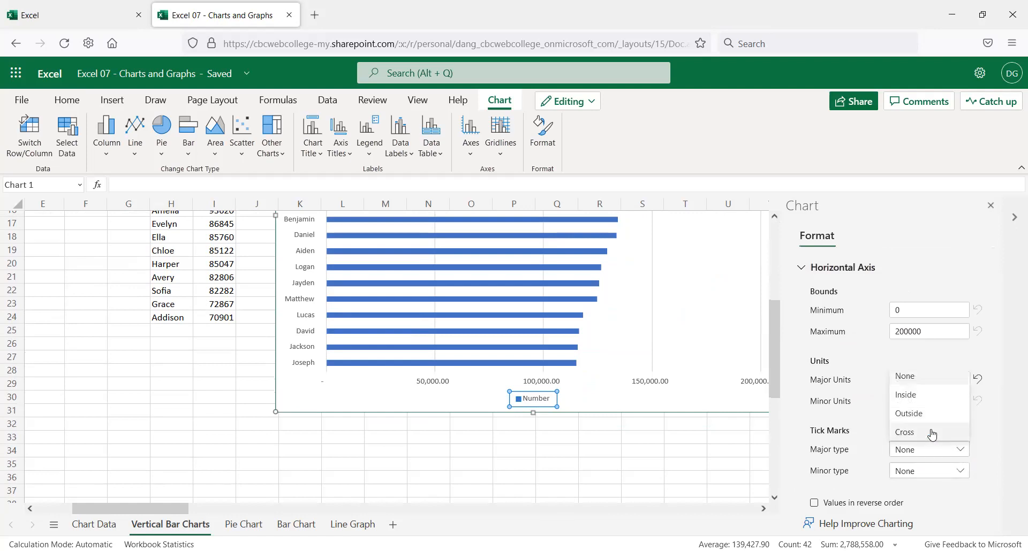
left_click(926, 396)
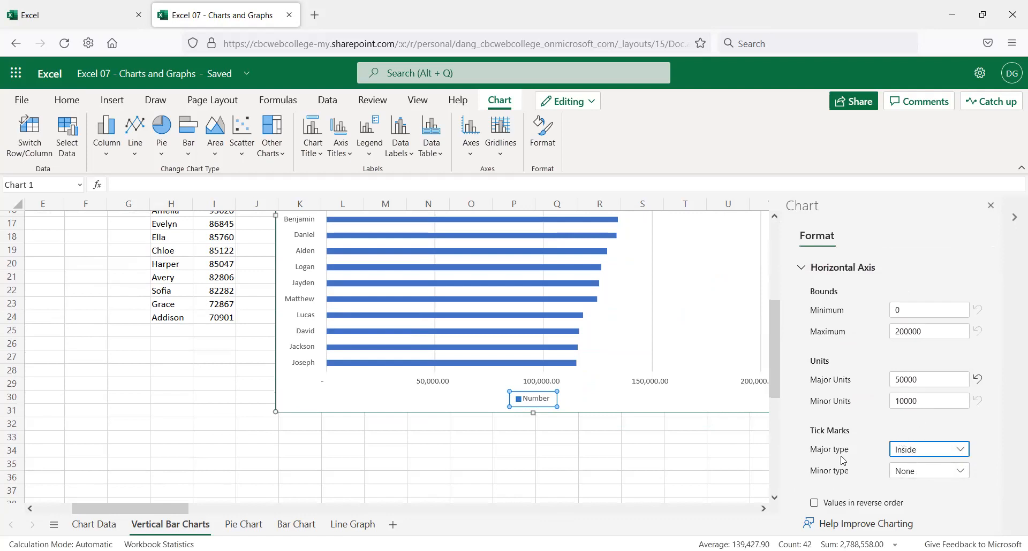
- Examine the bar chart from its title to its horizontal axis, along with the axis bounds, units and tick mark options
scroll(846, 447, "down", 2)
scroll(791, 459, "up", 2)
scroll(458, 404, "up", 3)
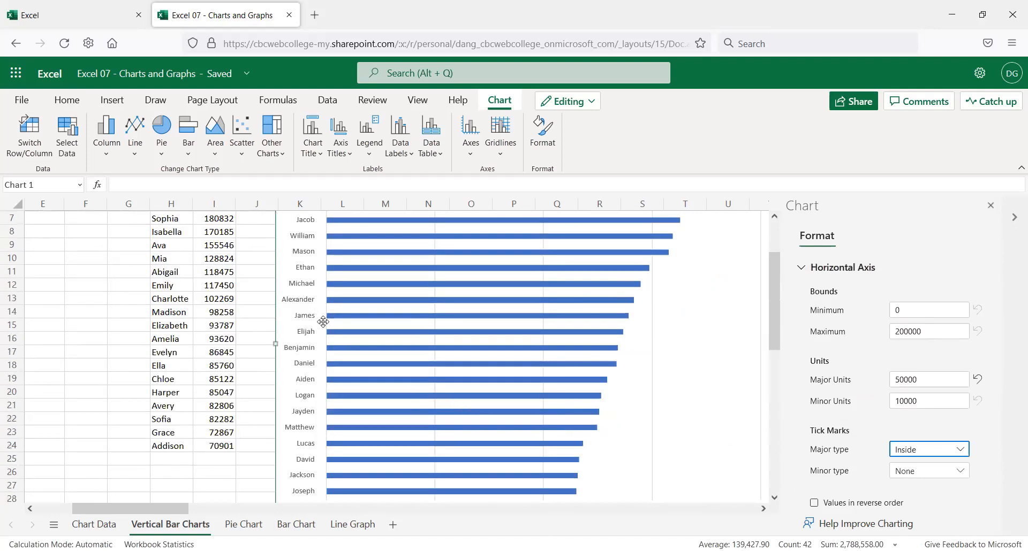
scroll(324, 322, "up", 2)
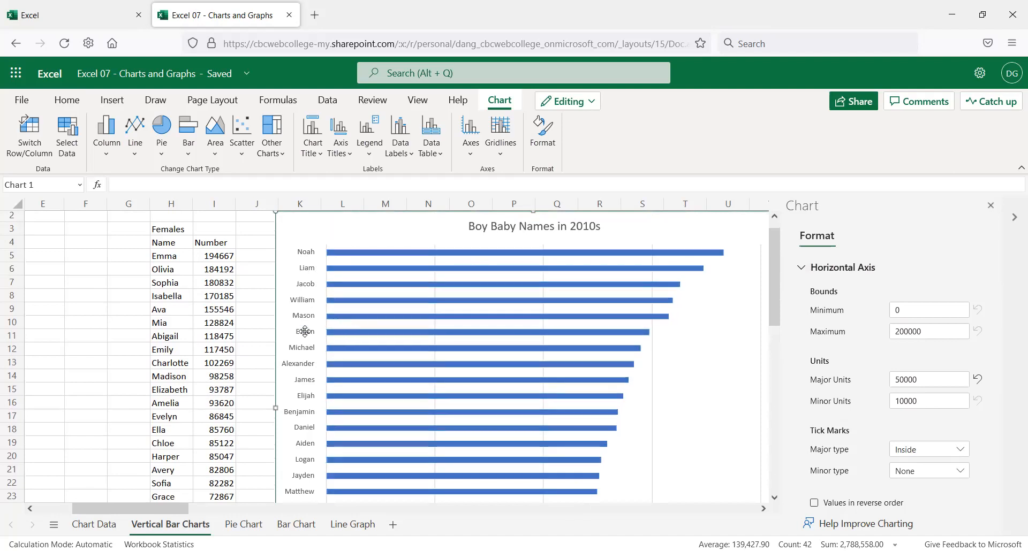
scroll(389, 405, "down", 2)
scroll(389, 405, "down", 1)
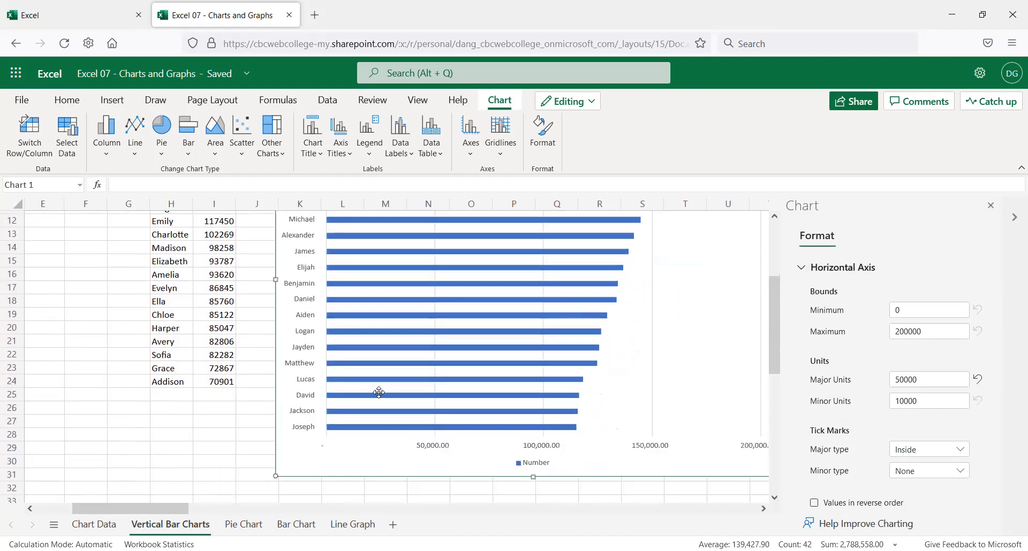
scroll(395, 385, "up", 1)
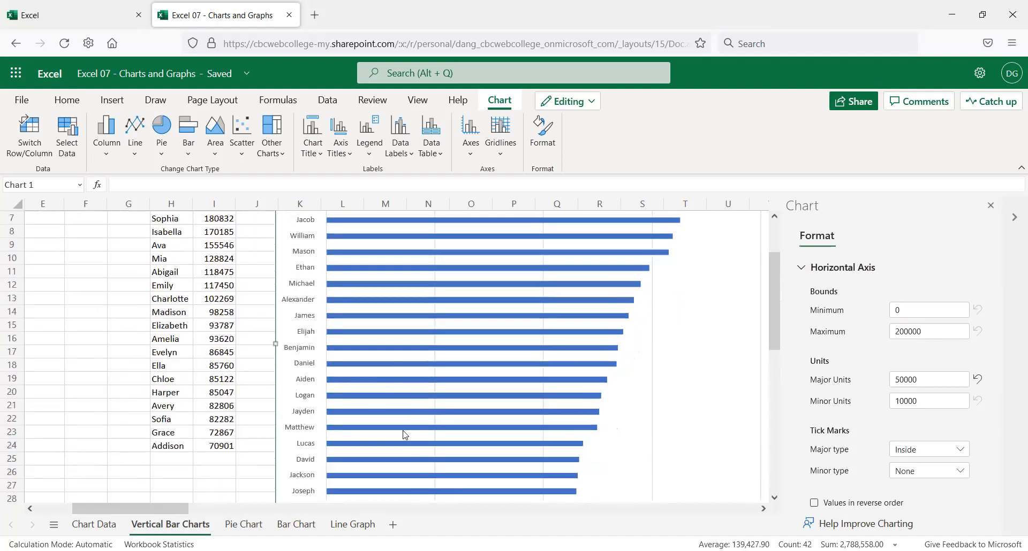
scroll(564, 382, "up", 1)
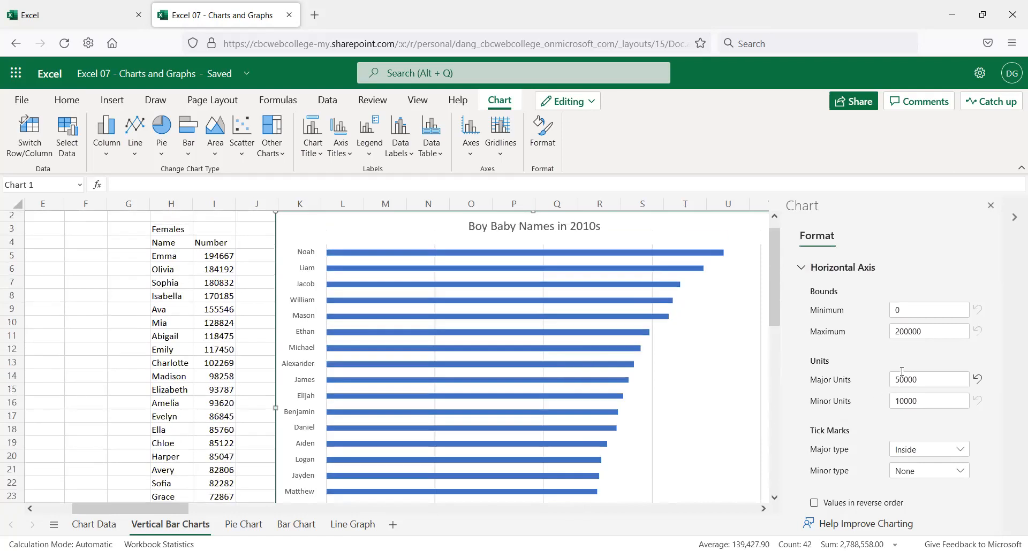
scroll(914, 369, "down", 2)
scroll(910, 385, "down", 2)
scroll(912, 399, "down", 1)
scroll(913, 397, "up", 6)
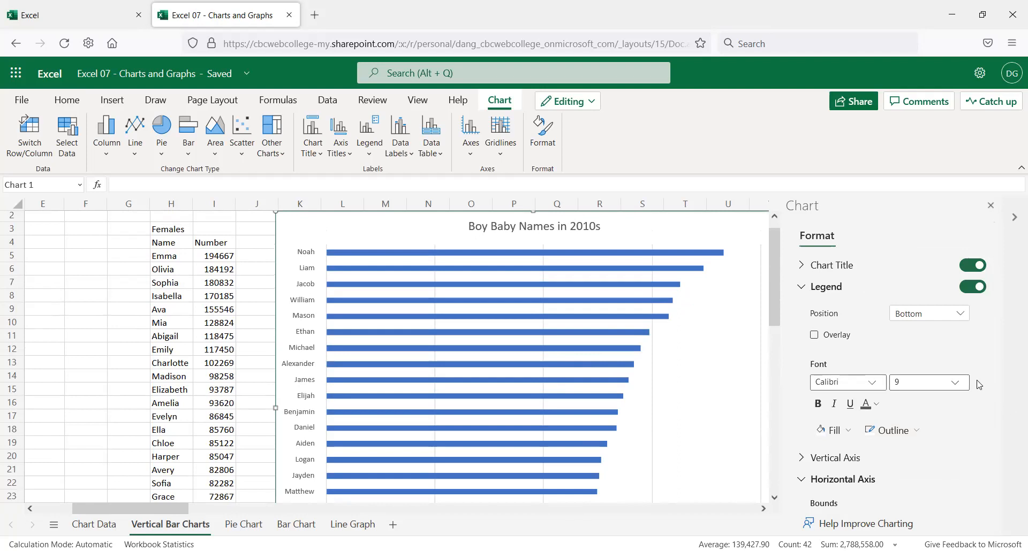
- Try vertical axis gap widths of 455, 14 and 0, and settle on a gap width of 36
scroll(974, 384, "down", 1)
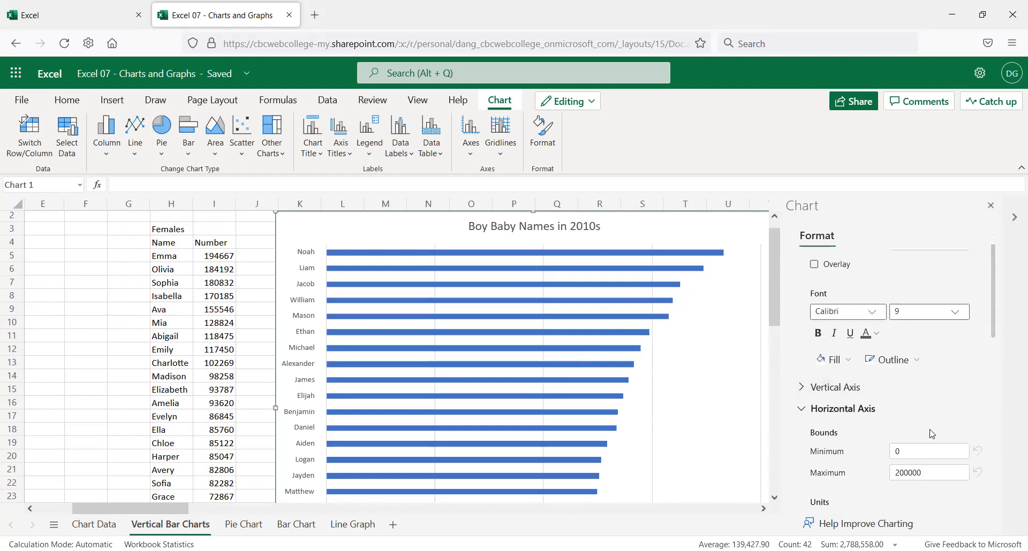
left_click(836, 387)
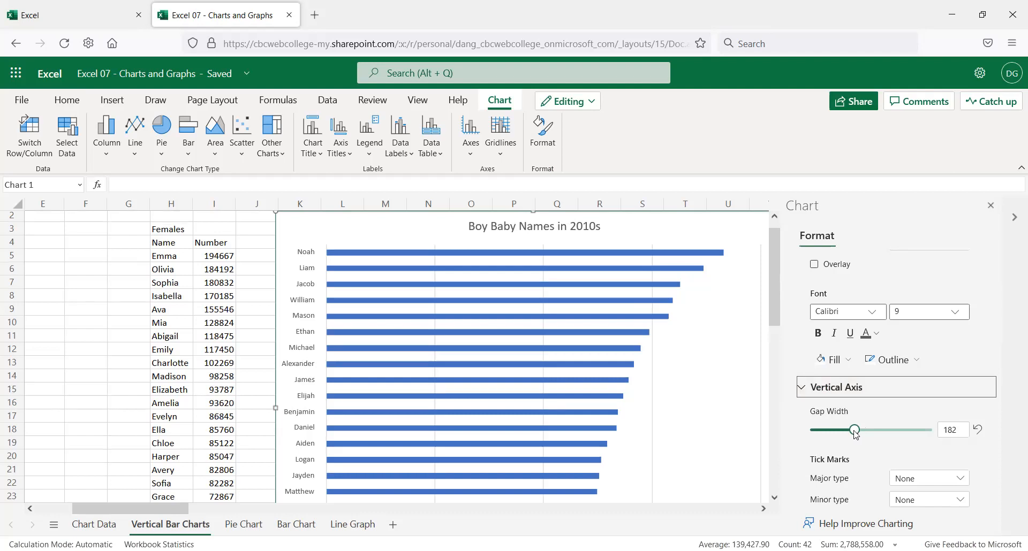
left_click_drag(854, 434, 921, 431)
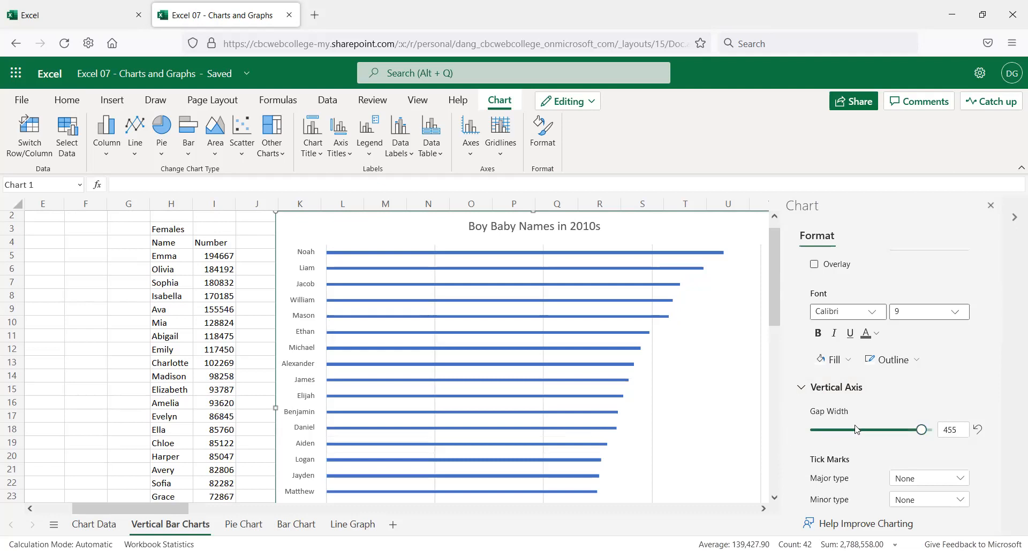
left_click_drag(921, 431, 814, 433)
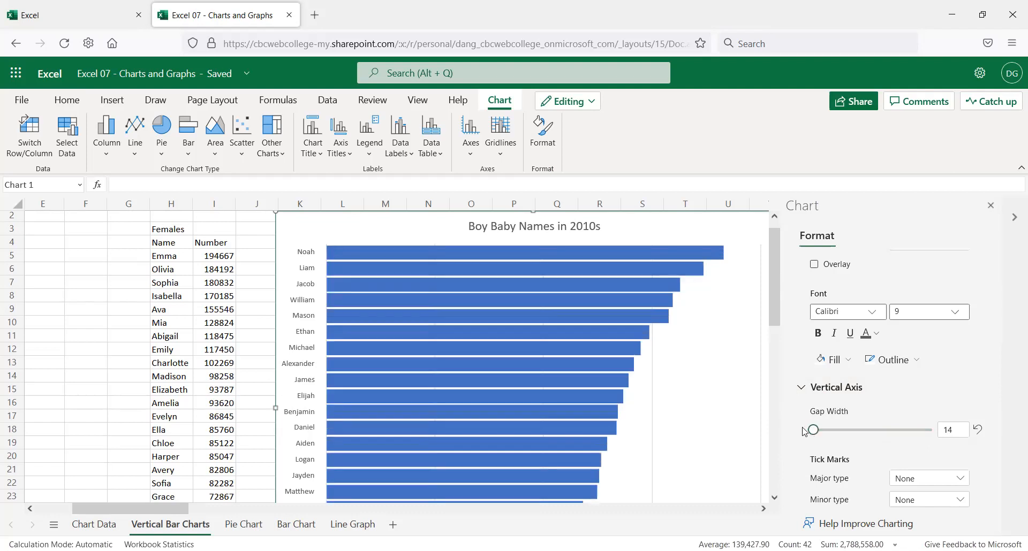
left_click_drag(813, 435, 811, 433)
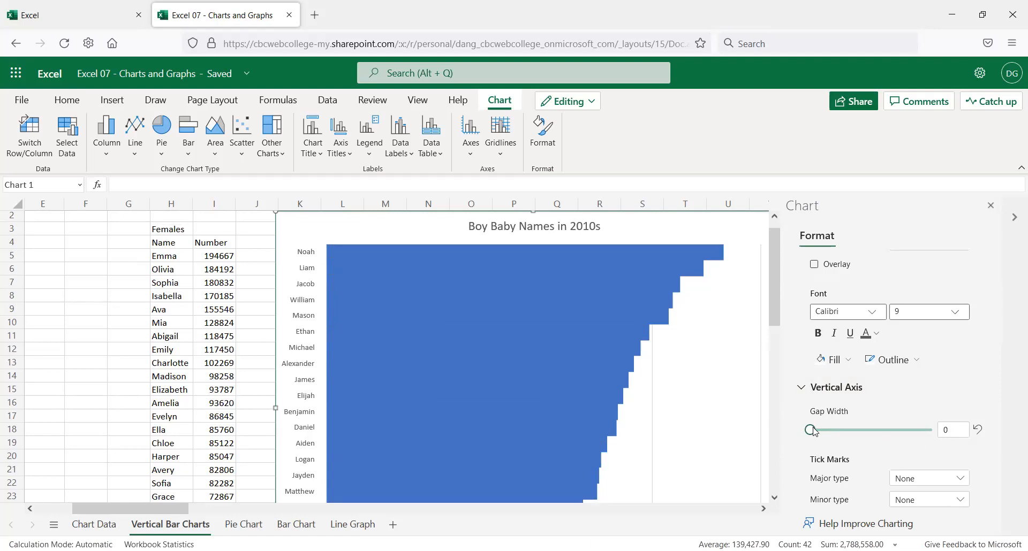
left_click(821, 431)
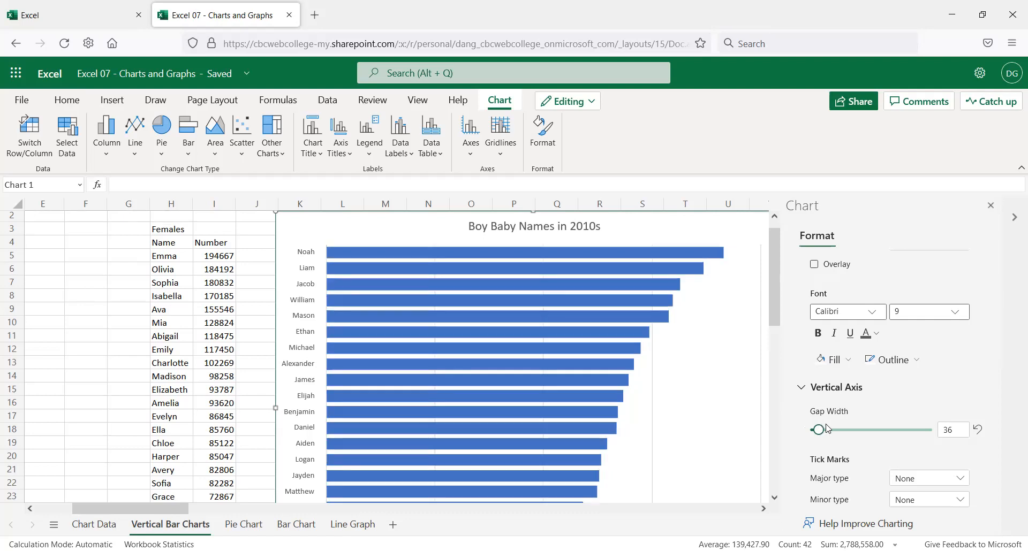
- Review the thickened bars over the whole chart, from the title down to the legend
scroll(703, 389, "down", 3)
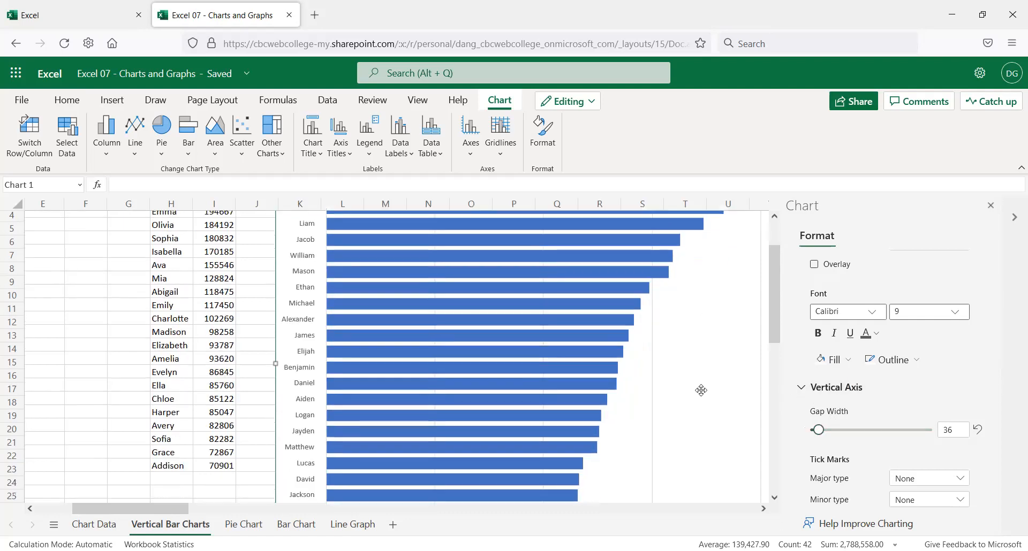
scroll(702, 389, "down", 3)
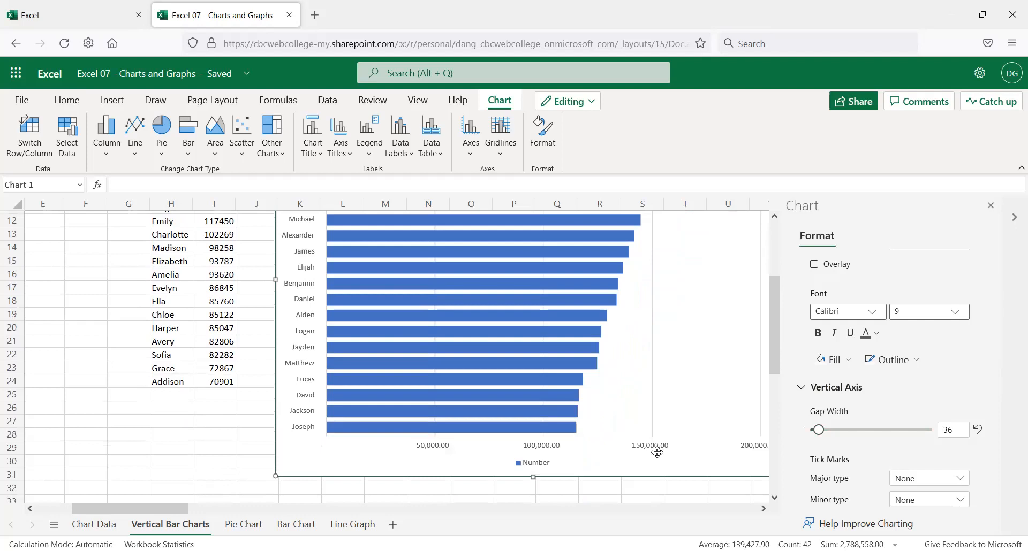
scroll(656, 445, "up", 3)
scroll(658, 435, "up", 3)
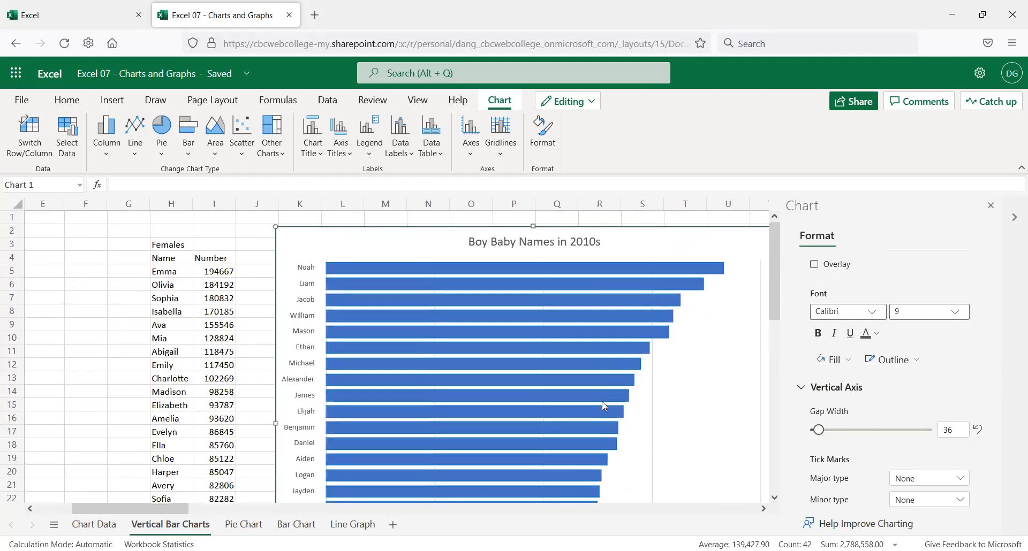
scroll(622, 402, "down", 3)
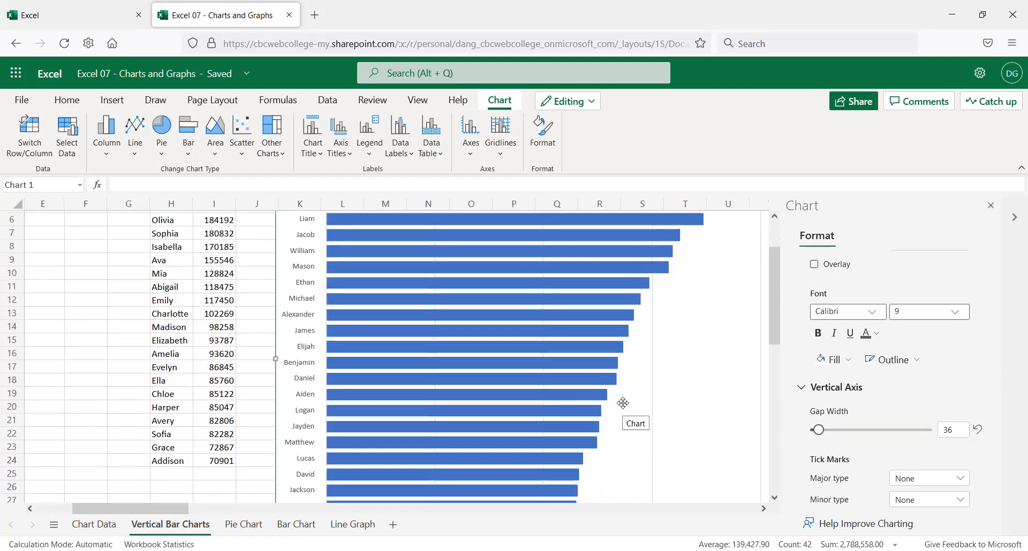
scroll(621, 403, "down", 3)
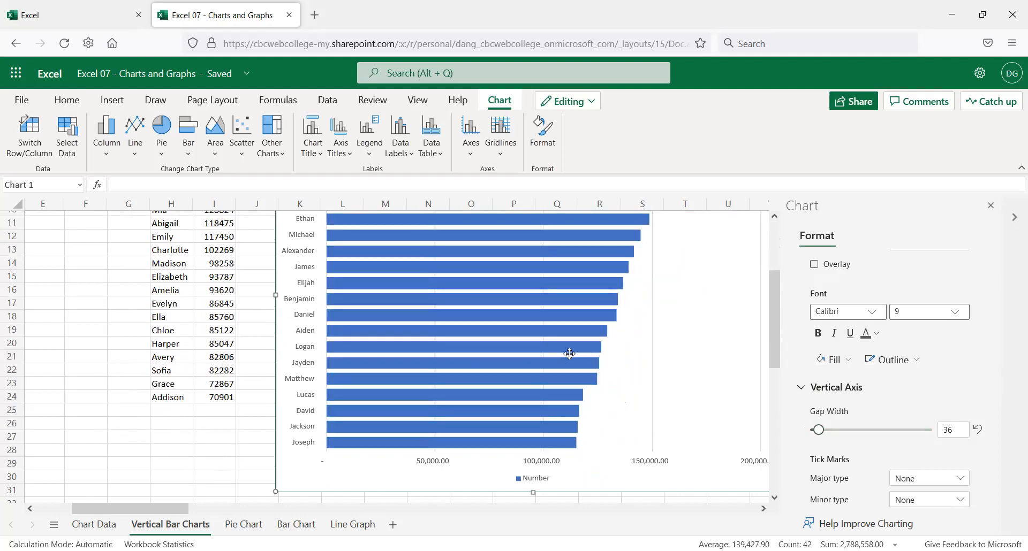
scroll(626, 353, "up", 2)
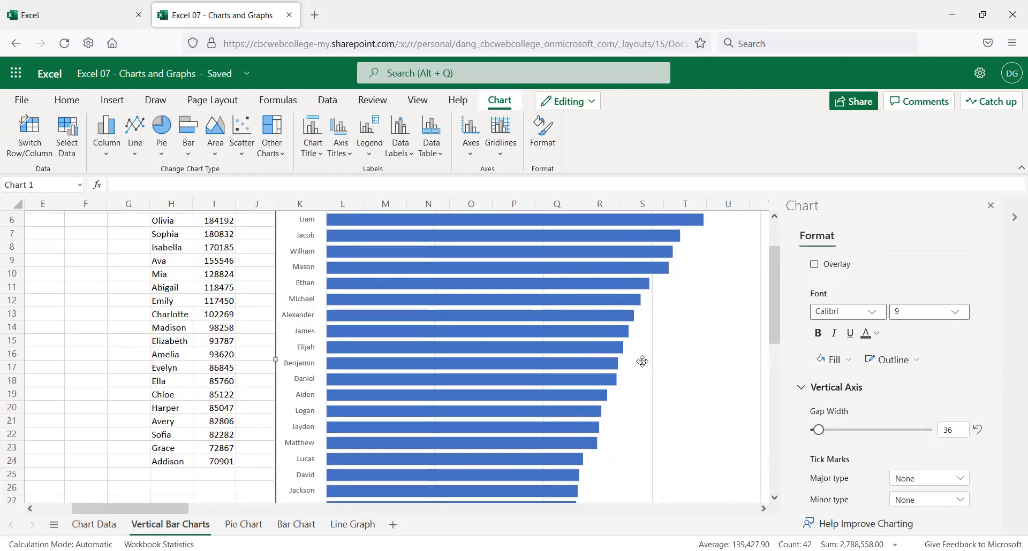
scroll(642, 362, "up", 2)
- Try converting the bar chart to a 2-D clustered column chart and inspect its columns and name labels
left_click(108, 155)
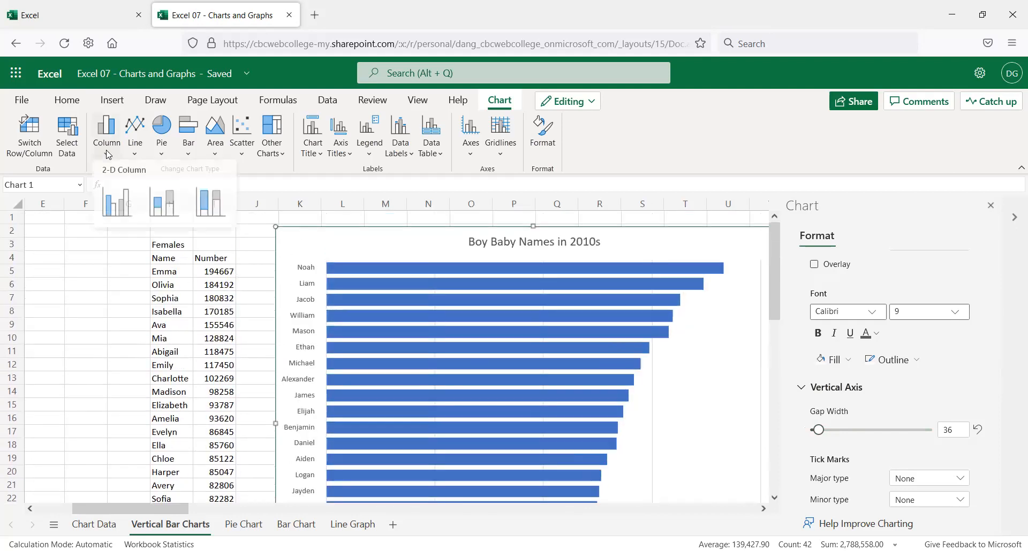
left_click(125, 215)
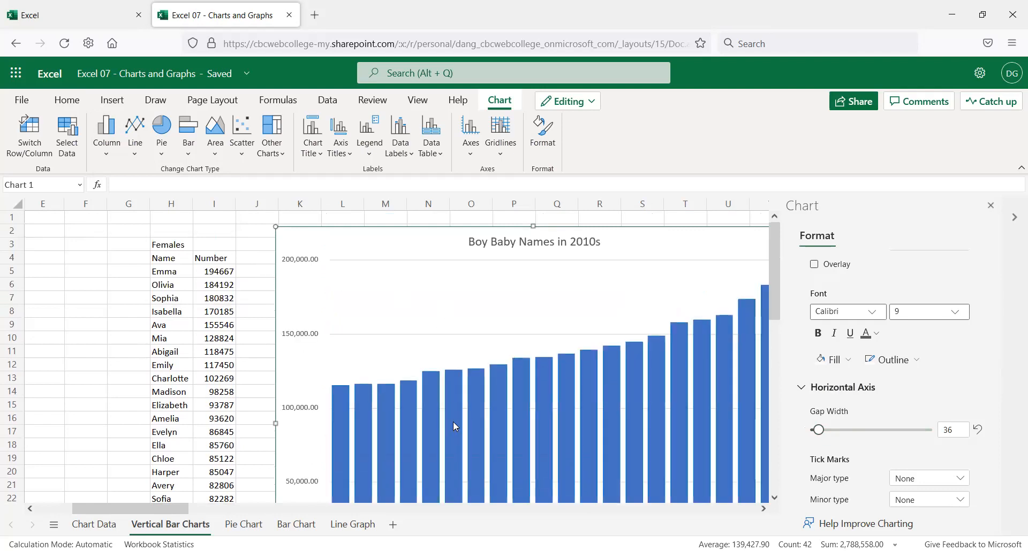
scroll(454, 422, "down", 3)
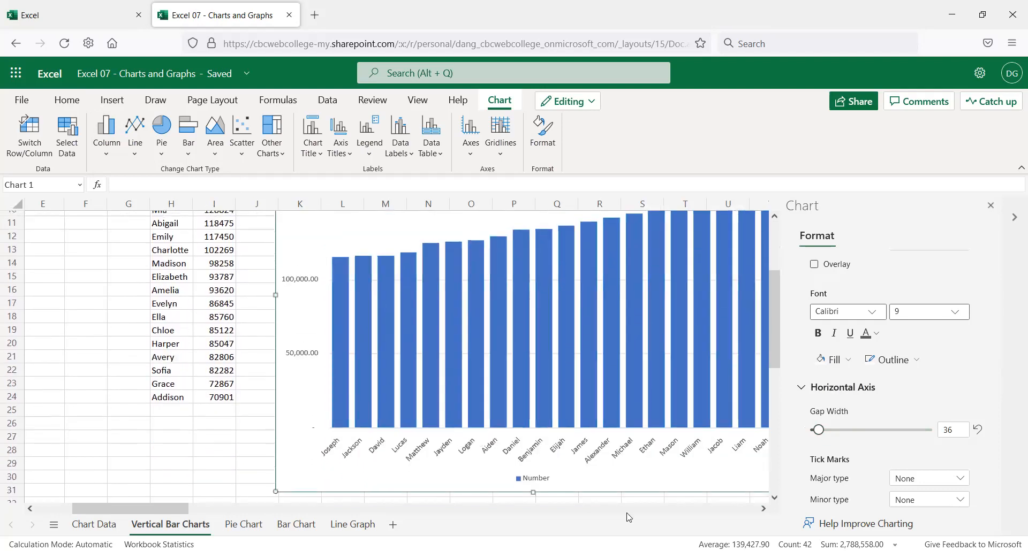
left_click(764, 509)
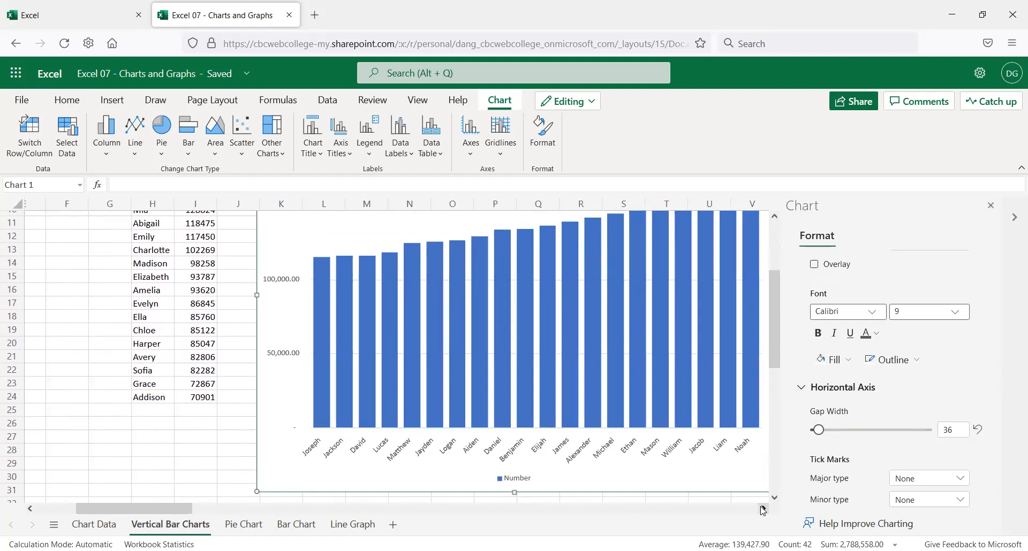
left_click(763, 509)
scroll(693, 494, "up", 3)
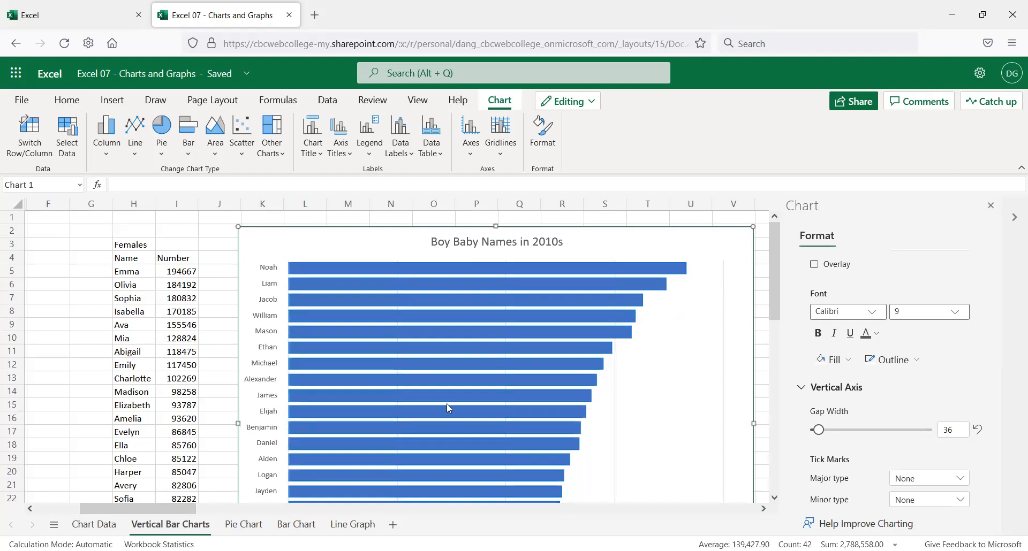
- Check the complete bar chart from its title to its legend and close the chart formatting options
scroll(446, 404, "down", 3)
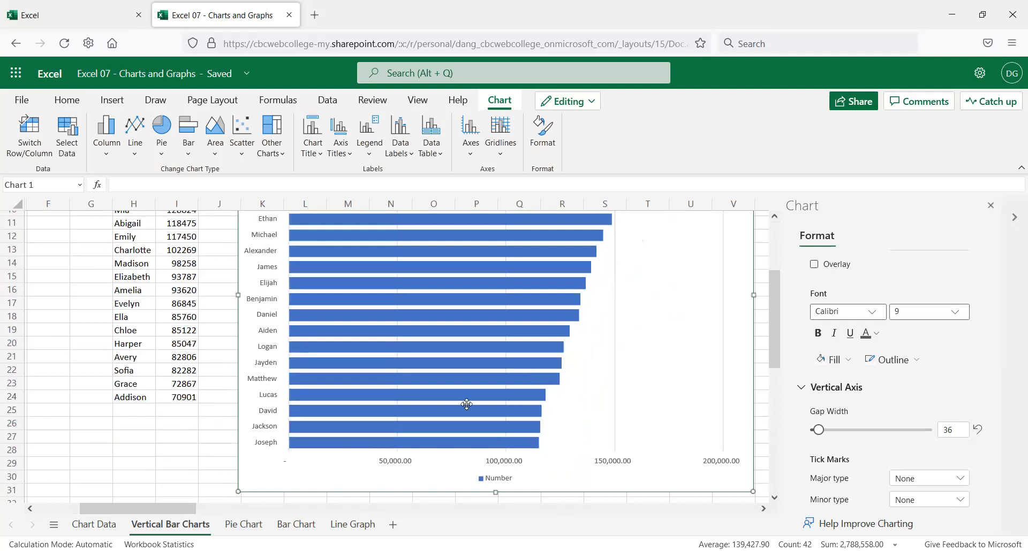
scroll(464, 412, "up", 3)
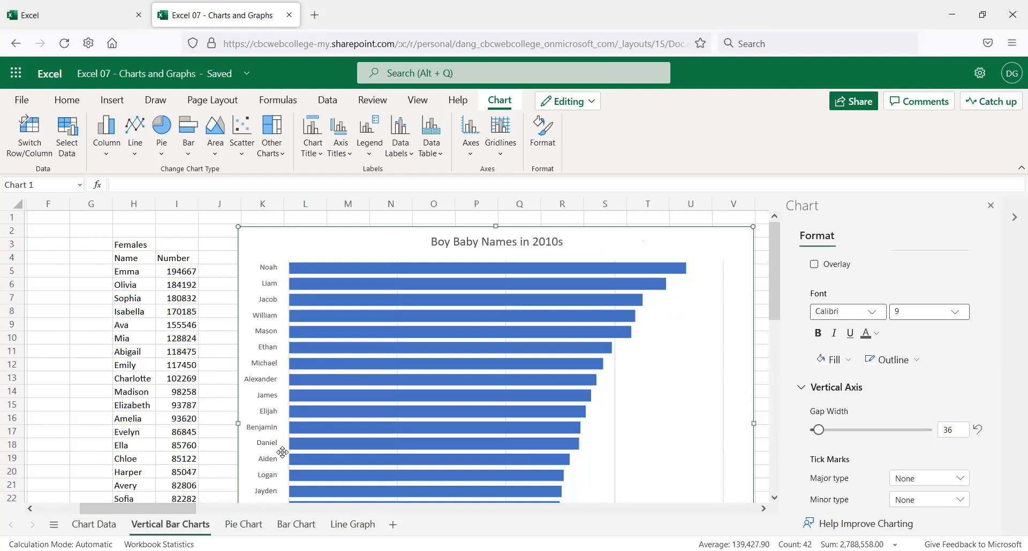
scroll(276, 477, "down", 2)
scroll(276, 478, "down", 2)
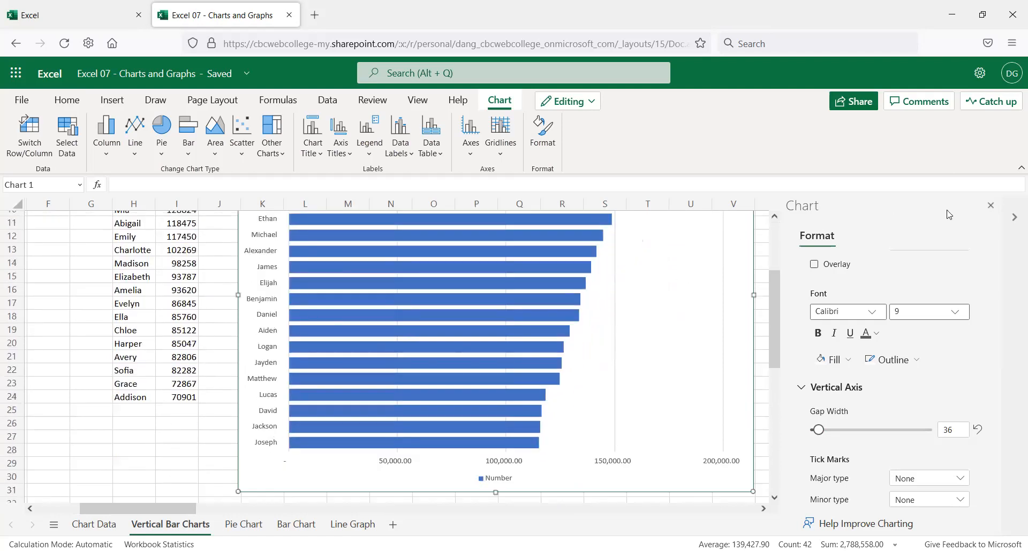
left_click(990, 206)
- Apply the comma number style to the female names table in H4:I24
scroll(621, 298, "up", 4)
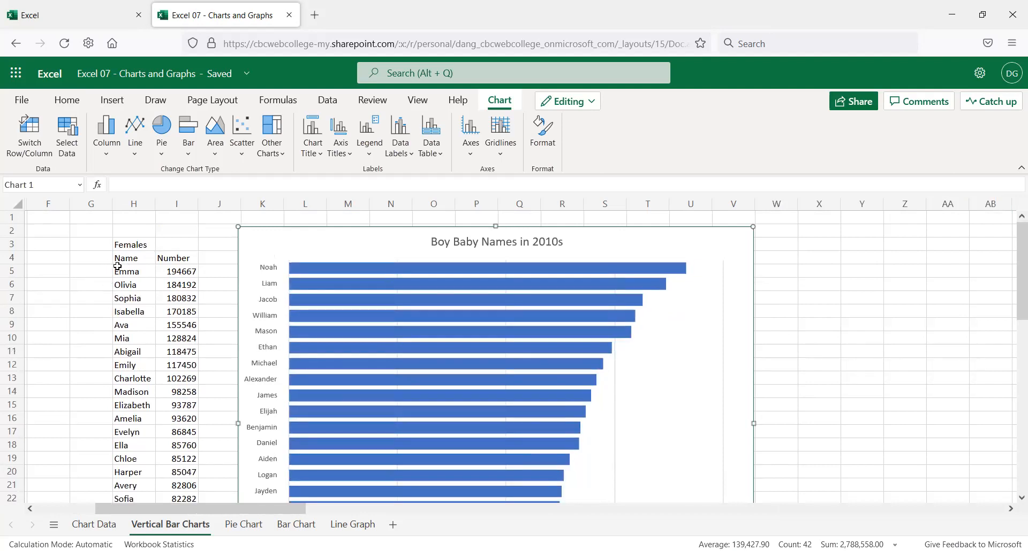
left_click_drag(122, 260, 185, 404)
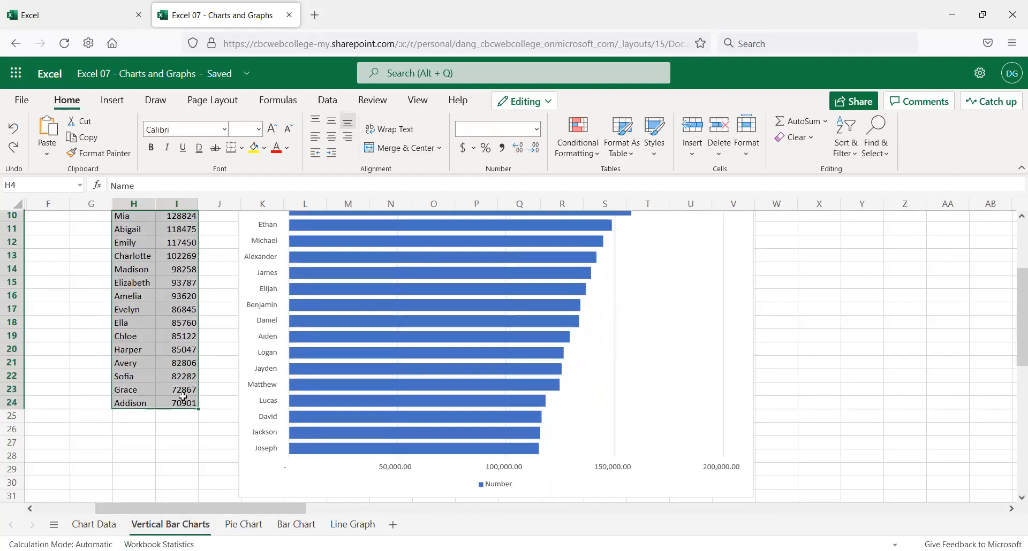
scroll(167, 294, "up", 3)
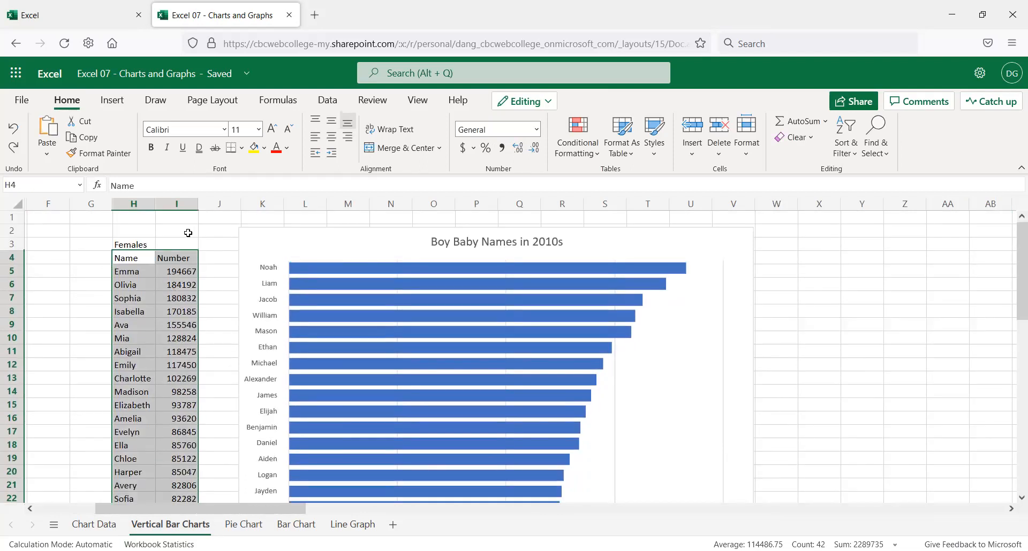
left_click(502, 150)
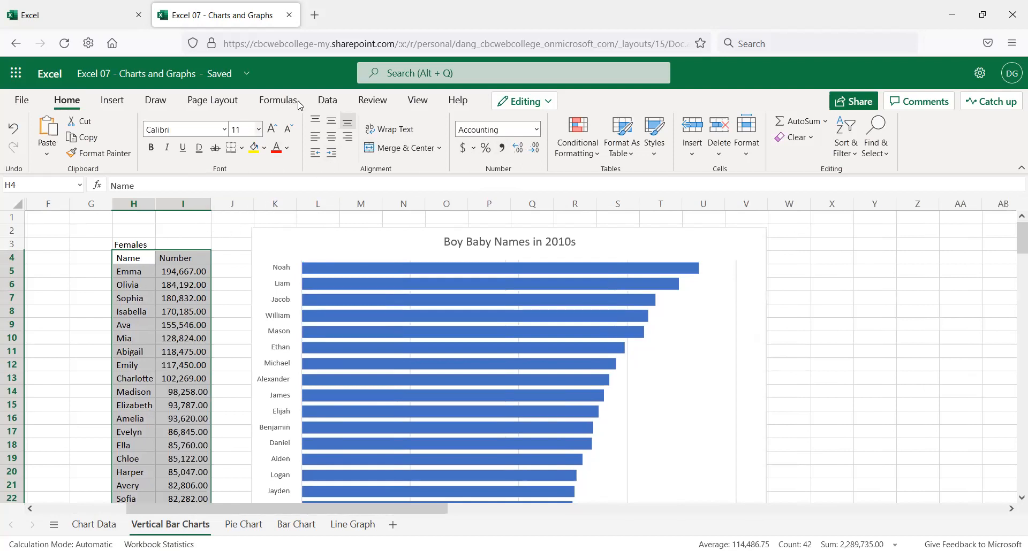
- Custom sort the female names table by the Number column in ascending order and review the sorted rows
left_click(327, 101)
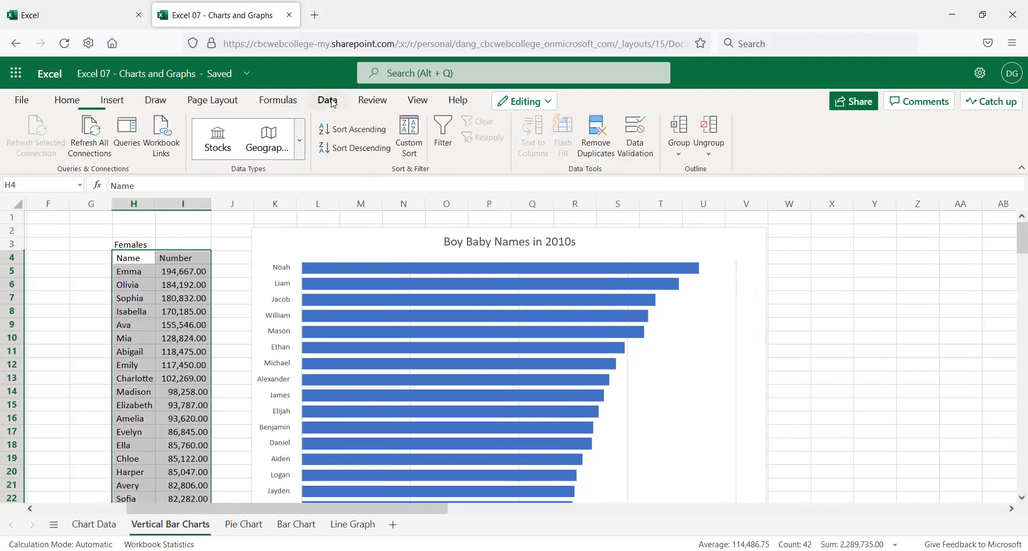
left_click(411, 149)
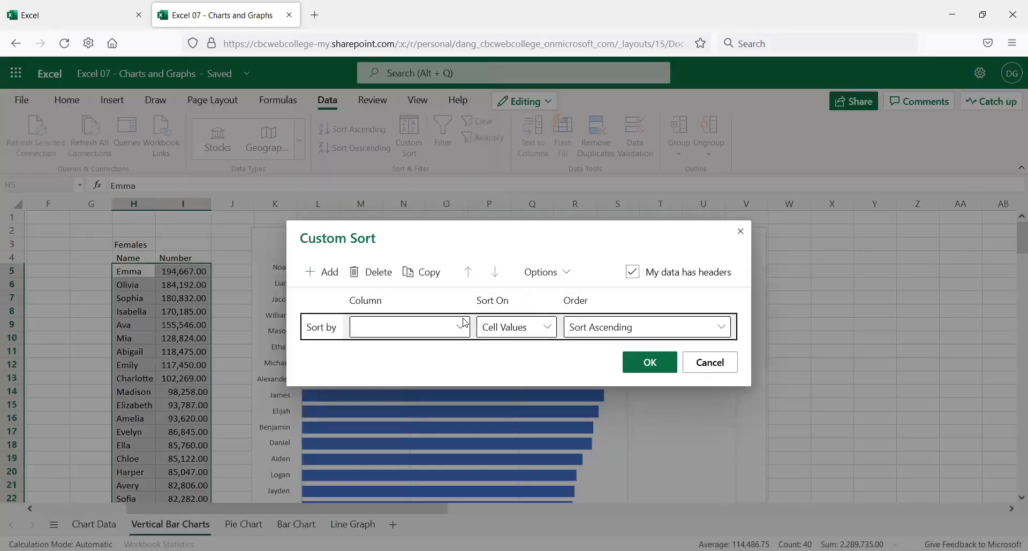
left_click(466, 332)
left_click(399, 373)
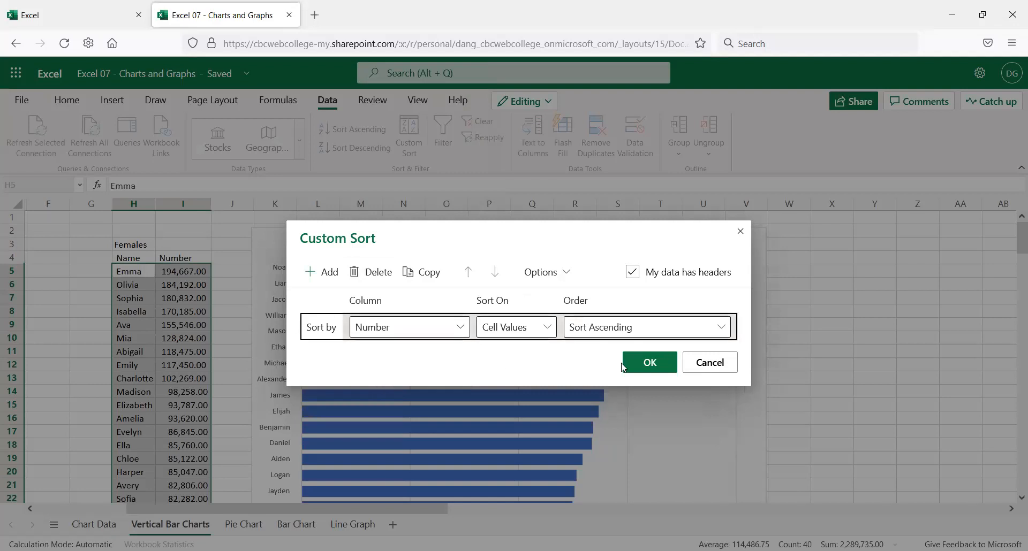
left_click(646, 366)
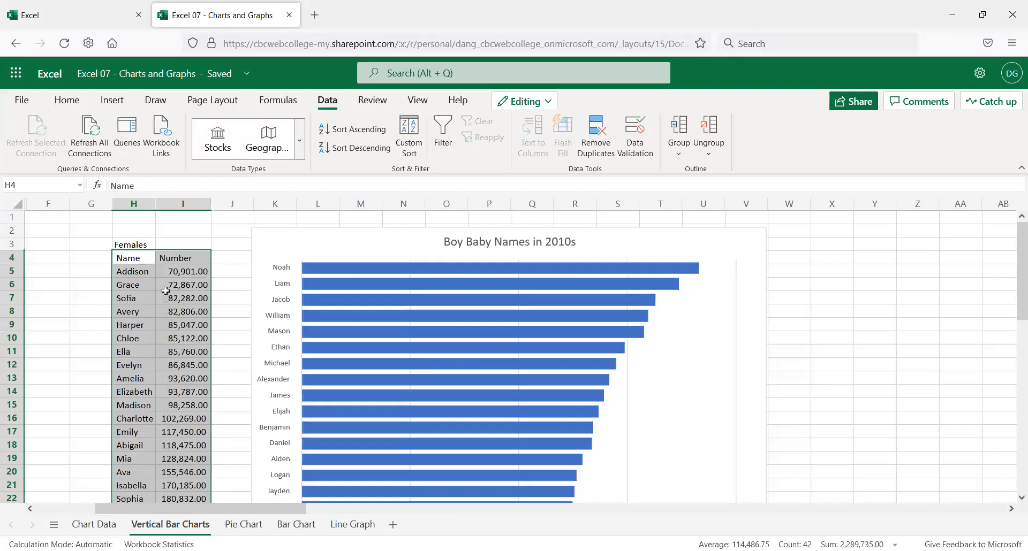
scroll(169, 292, "down", 3)
scroll(169, 294, "up", 3)
scroll(185, 334, "down", 3)
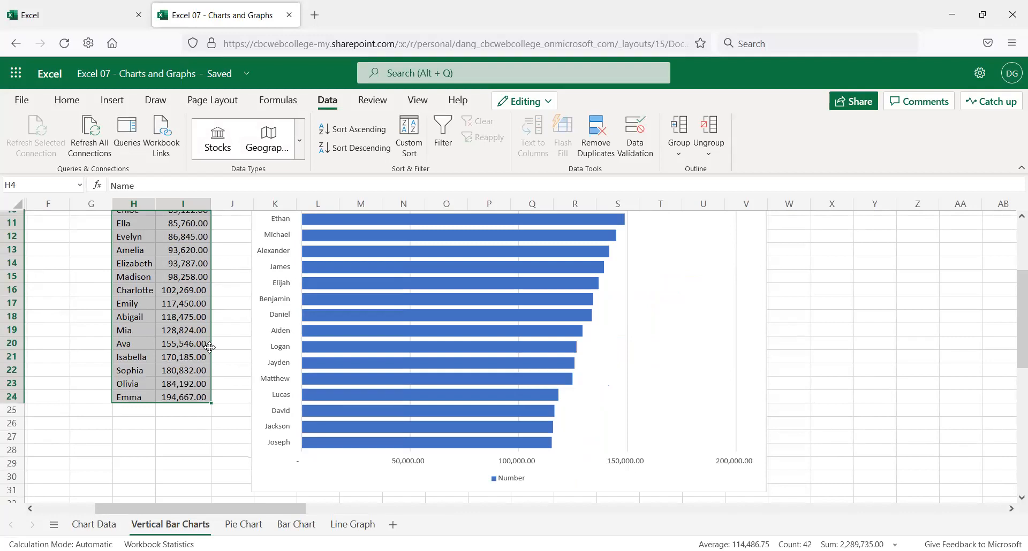
left_click(224, 322)
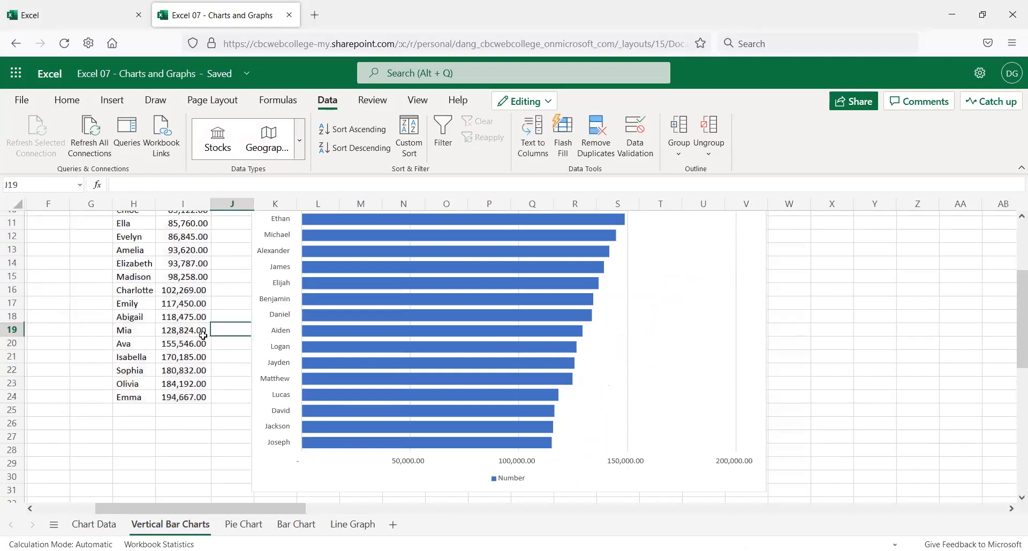
scroll(182, 302, "up", 2)
scroll(170, 260, "up", 2)
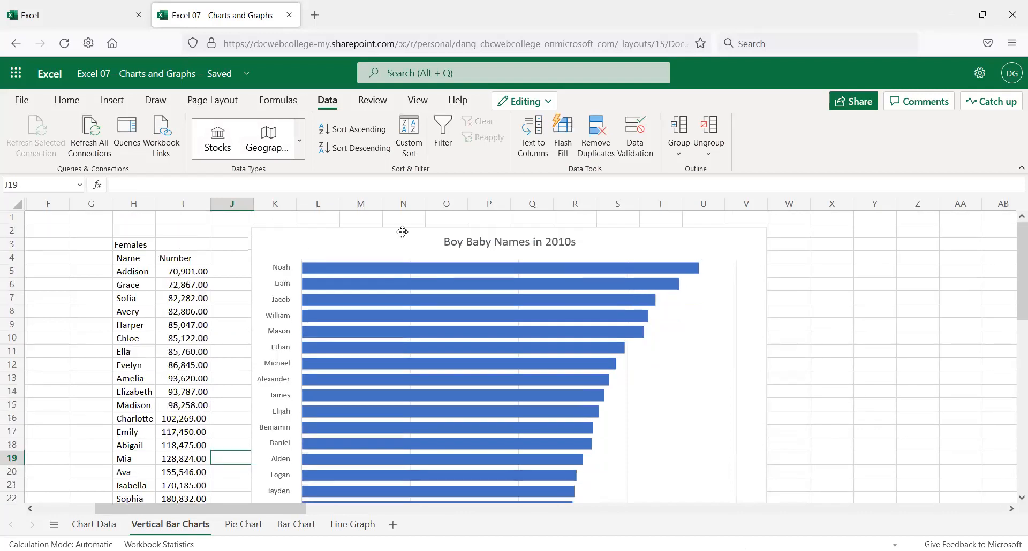
- Copy the boy names bar chart and paste the duplicate at cell X2
left_click(467, 237)
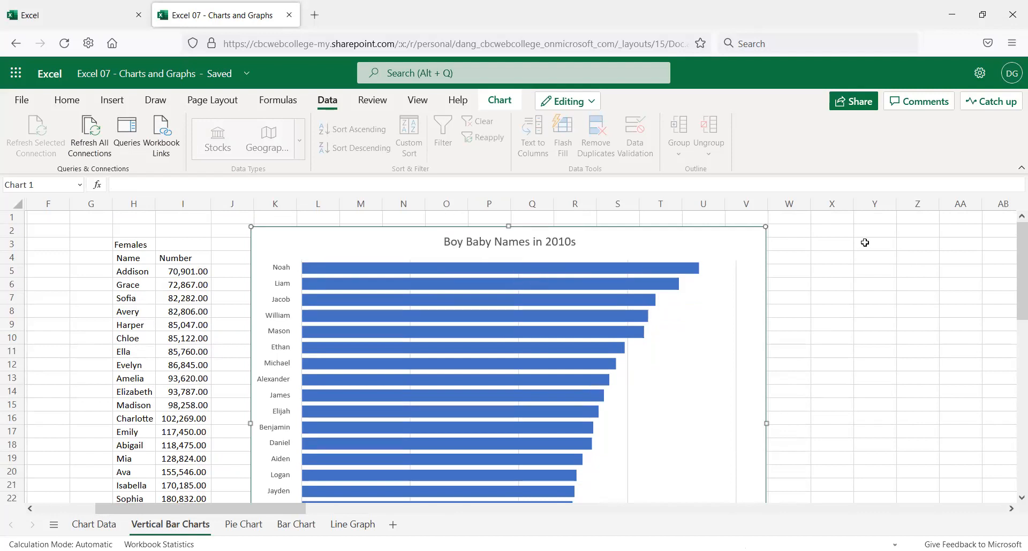
left_click(825, 231)
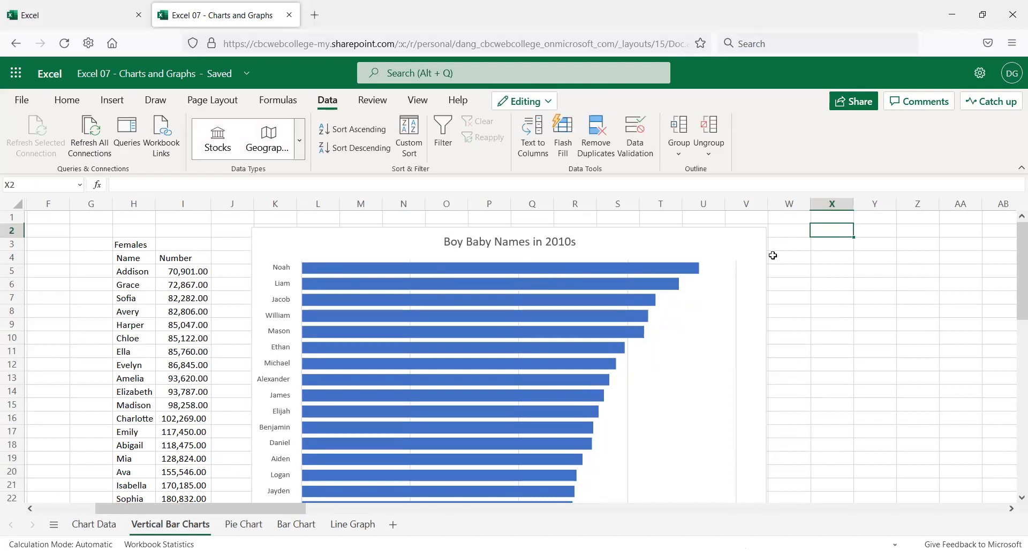
key("ctrl+v")
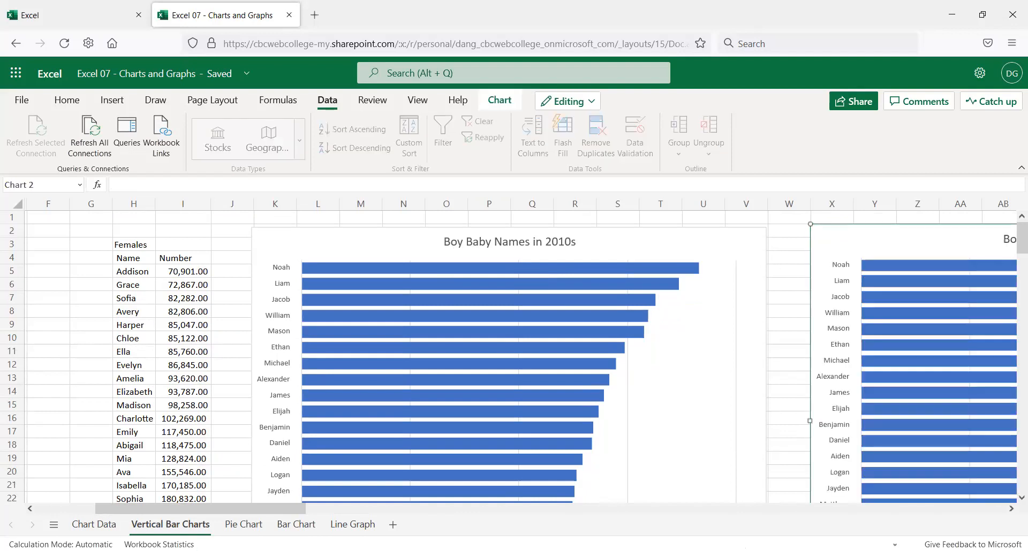
left_click_drag(249, 513, 385, 518)
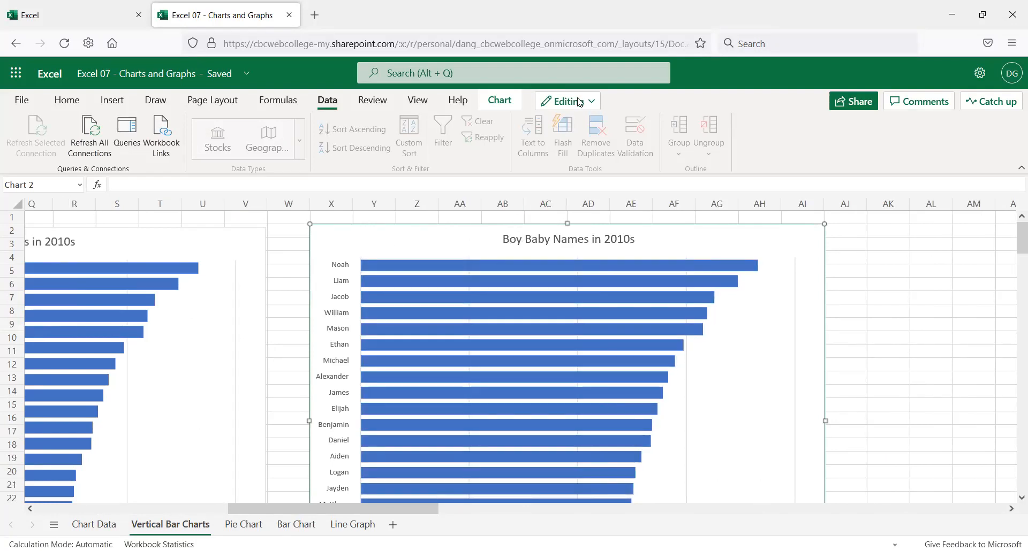
- Check the duplicated chart's source data range and the first and last cells of the female names table
left_click(487, 99)
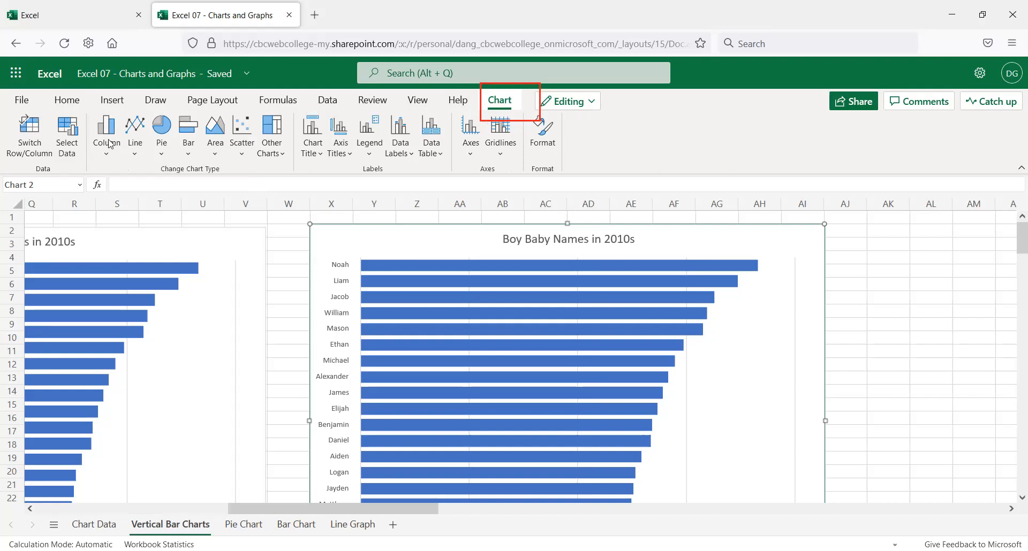
left_click(67, 138)
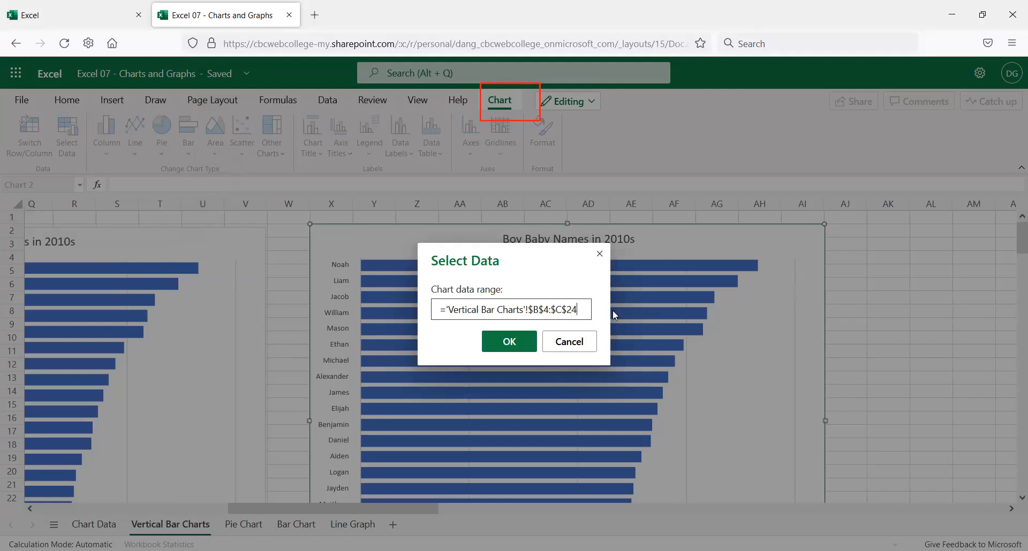
left_click(566, 342)
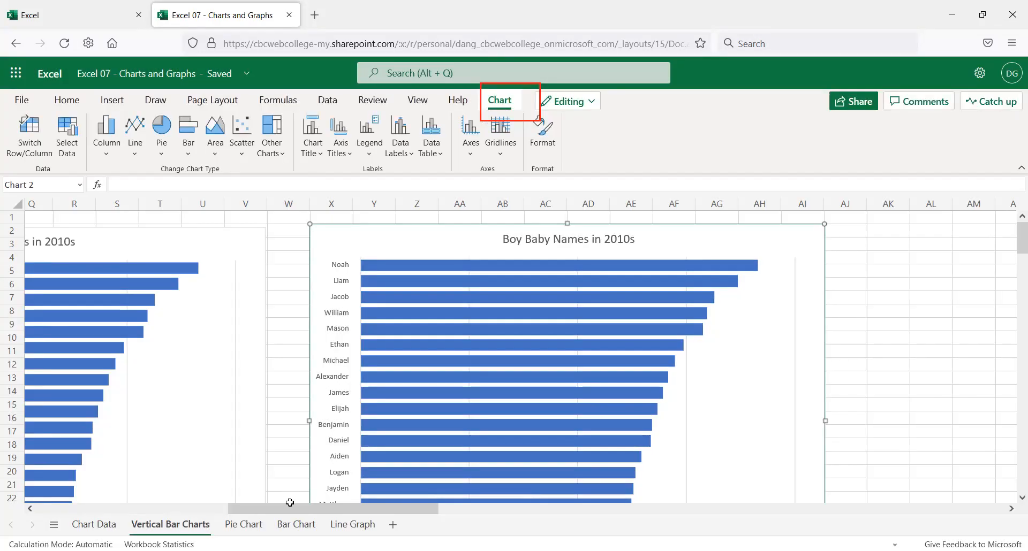
left_click_drag(290, 509, 155, 507)
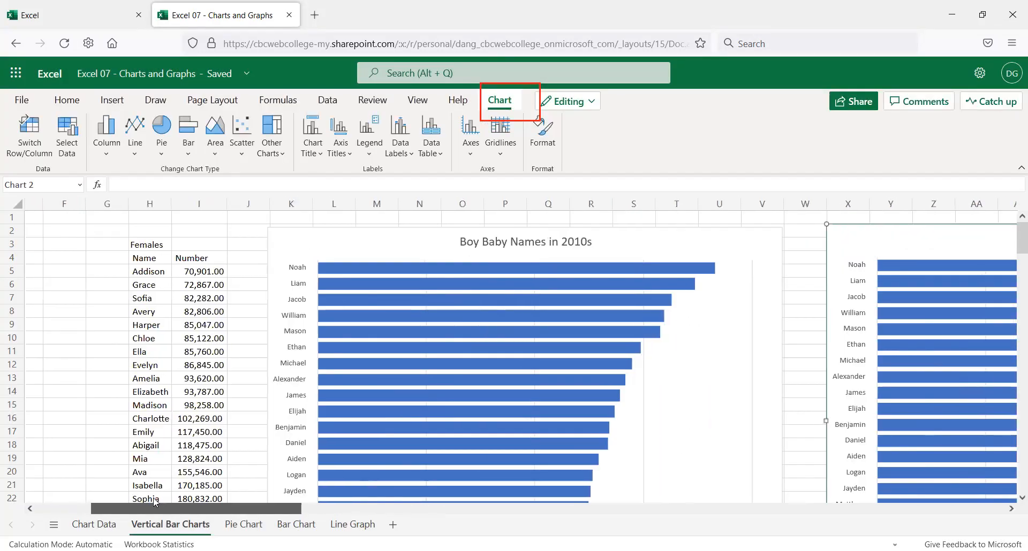
left_click(150, 269)
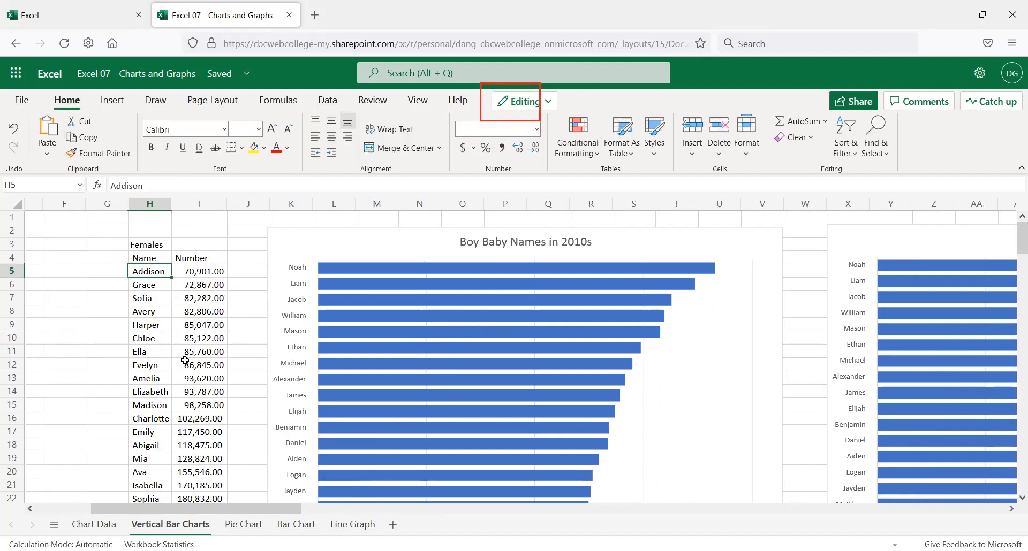
scroll(185, 360, "down", 2)
left_click(213, 459)
scroll(324, 459, "up", 2)
- Set the duplicated chart's data range to ='Vertical Bar Charts'!$H$5:$I$24
left_click(912, 256)
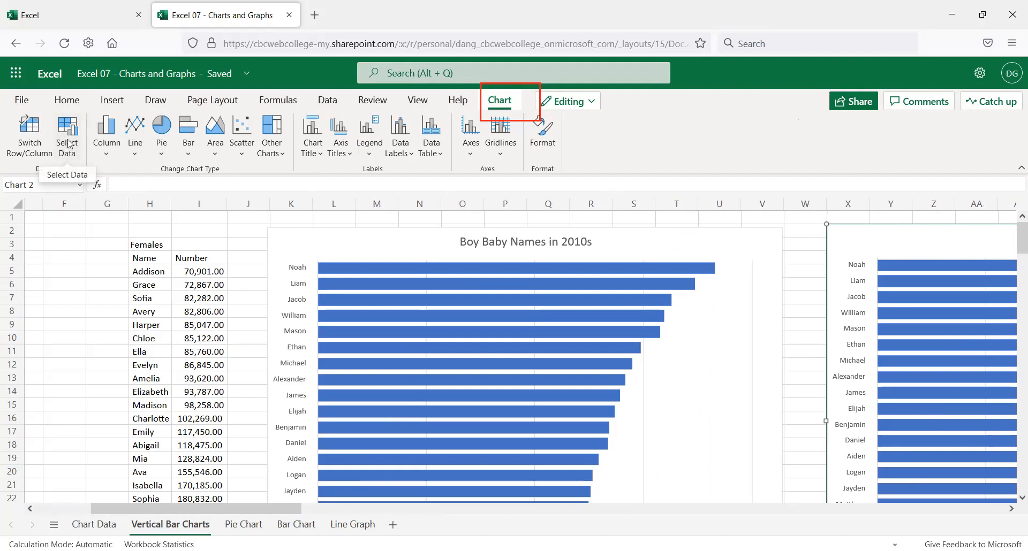
left_click(67, 141)
double_click(535, 311)
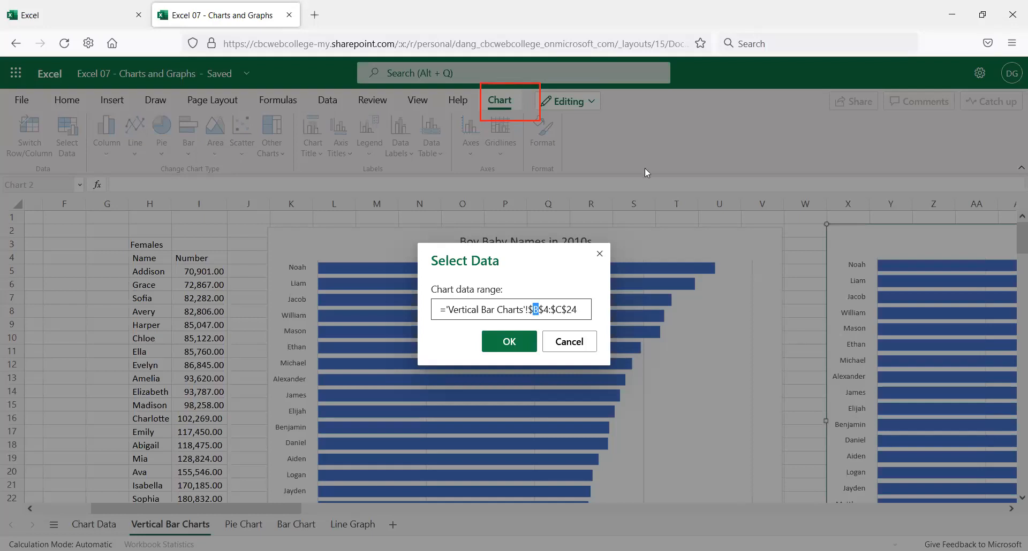
type("5")
key("BackSpace")
type("h")
key("BackSpace")
type("5")
key("BackSpace")
type("I")
left_click(519, 338)
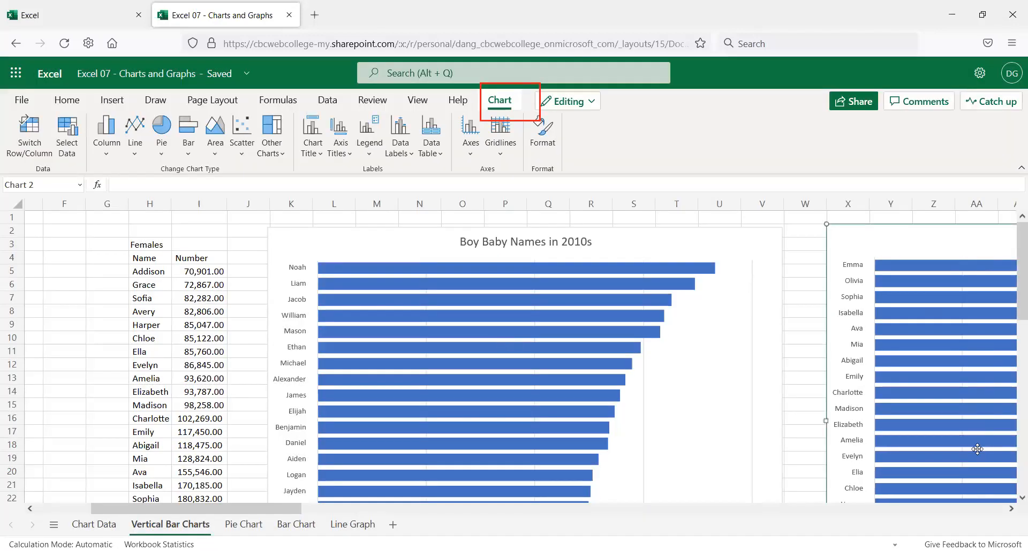
- Review the name labels and bars of the duplicated chart and recheck its data range
left_click_drag(269, 511, 345, 529)
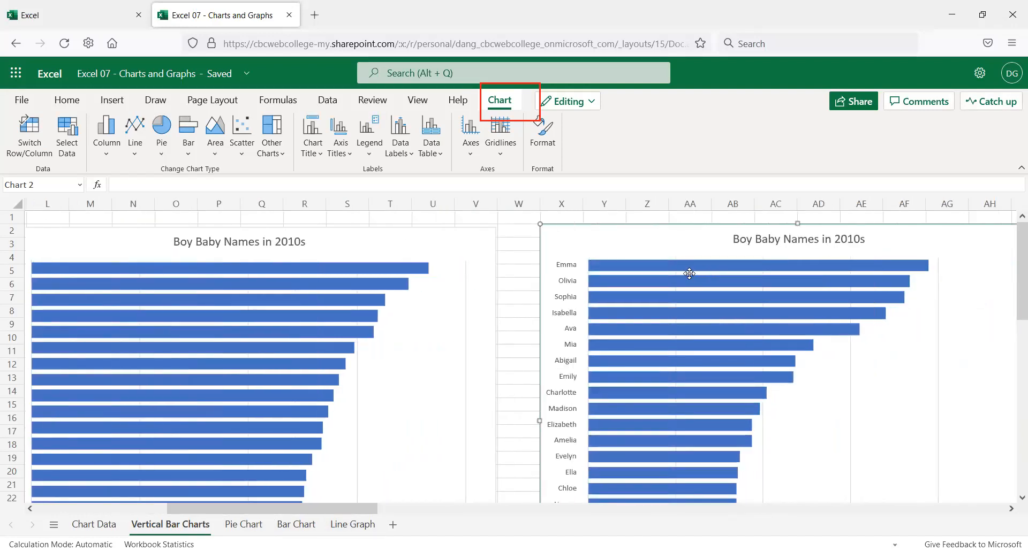
scroll(677, 298, "down", 3)
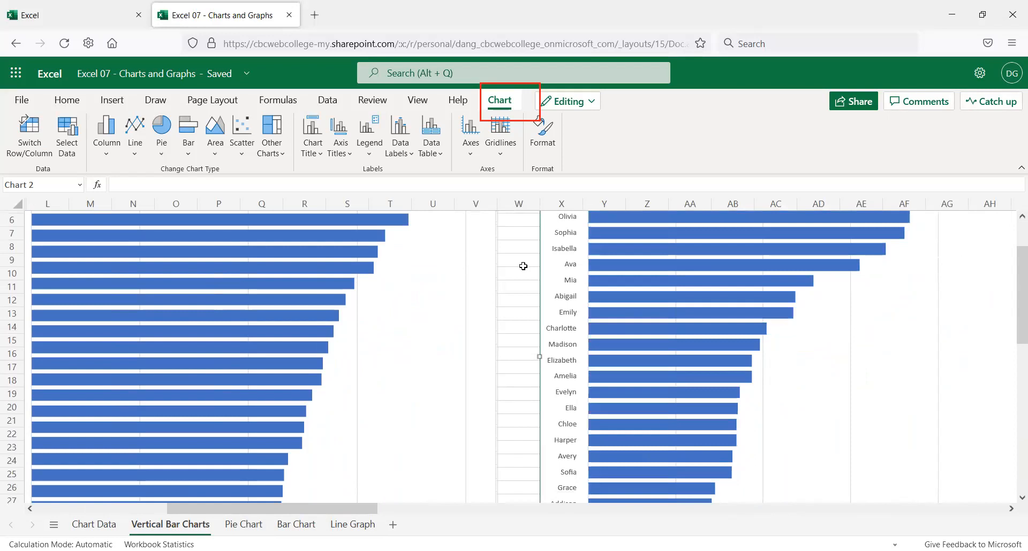
left_click(68, 136)
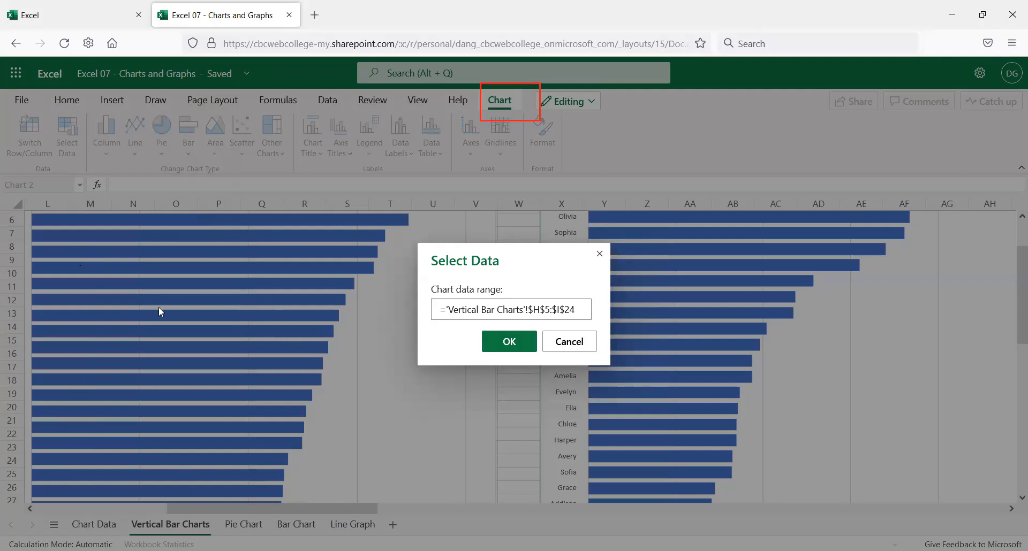
left_click_drag(504, 249, 510, 223)
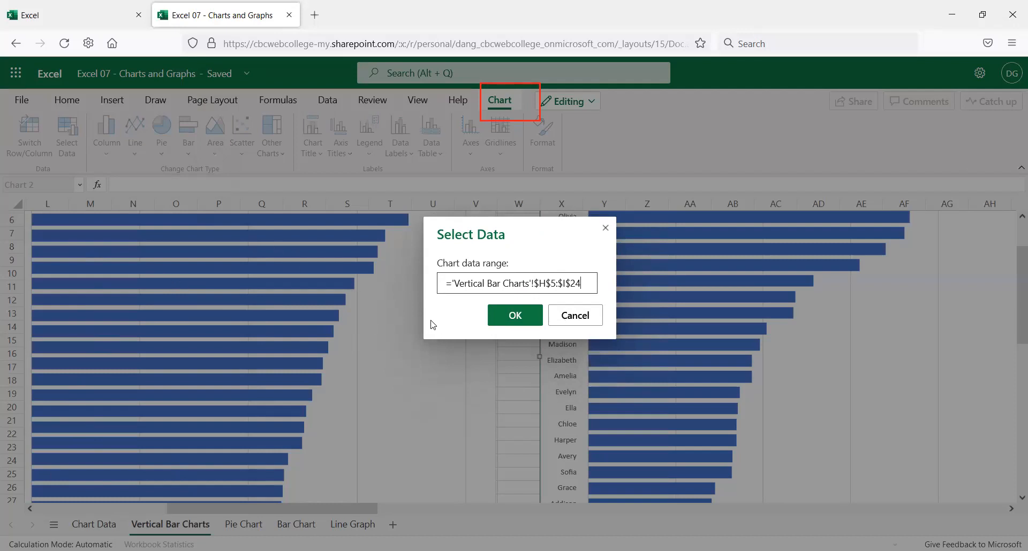
double_click(542, 284)
left_click(565, 288)
left_click(518, 316)
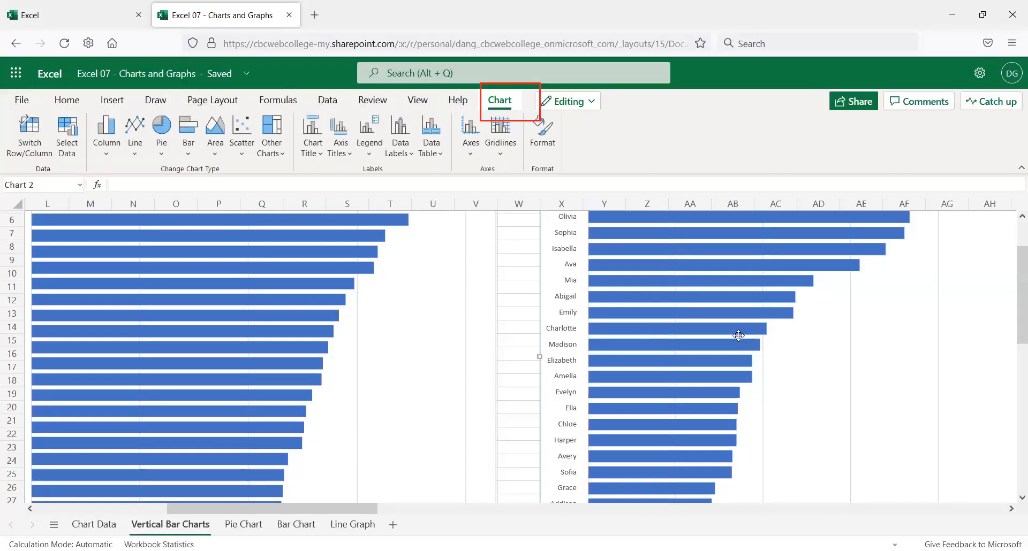
- Fill the bars of the female names chart with the lightest orange theme color
scroll(748, 357, "up", 2)
left_click(748, 357)
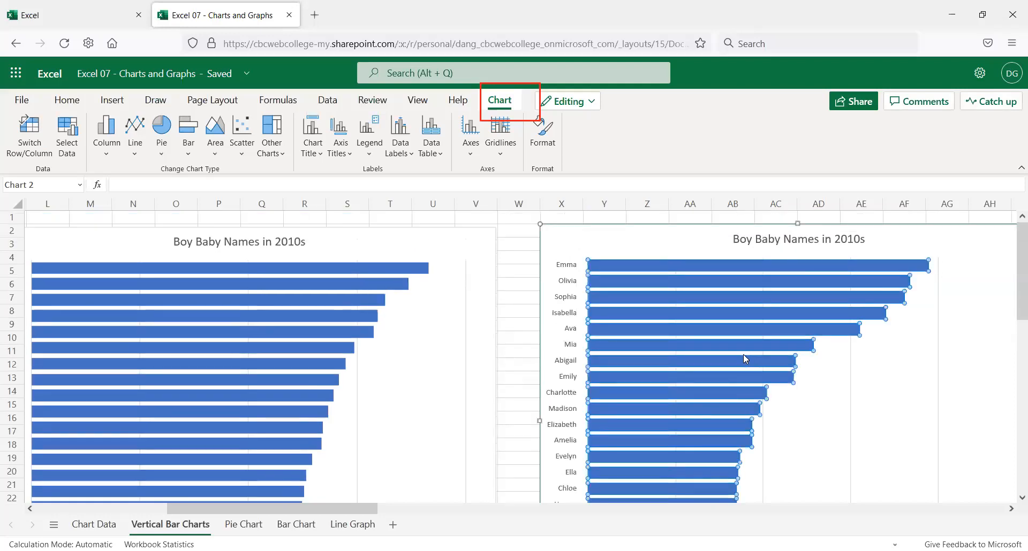
double_click(747, 364)
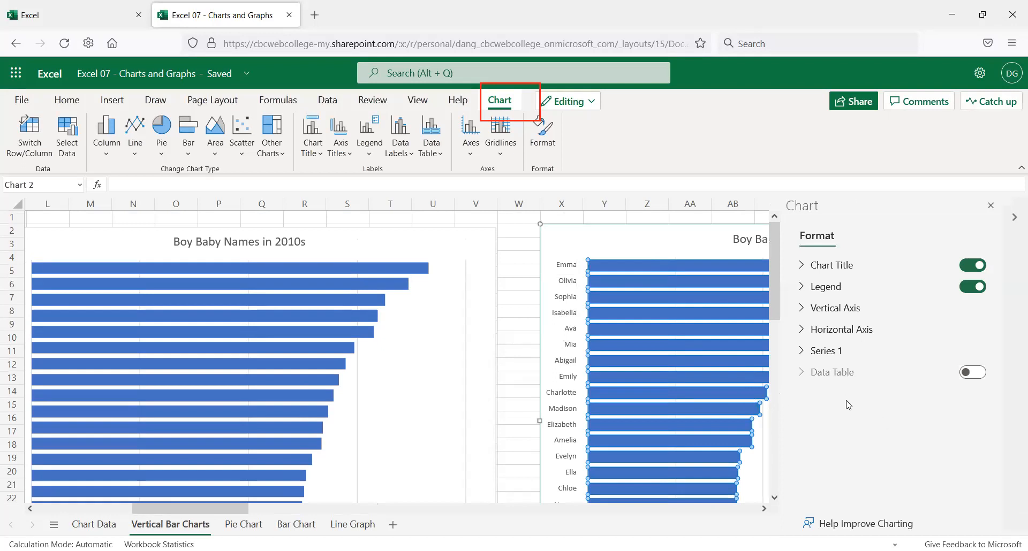
left_click(827, 351)
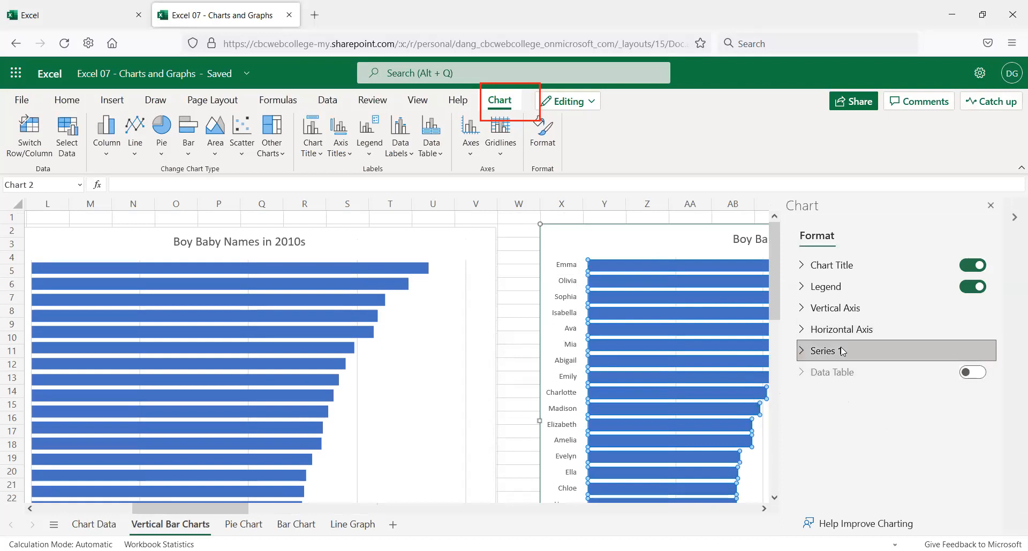
left_click(844, 408)
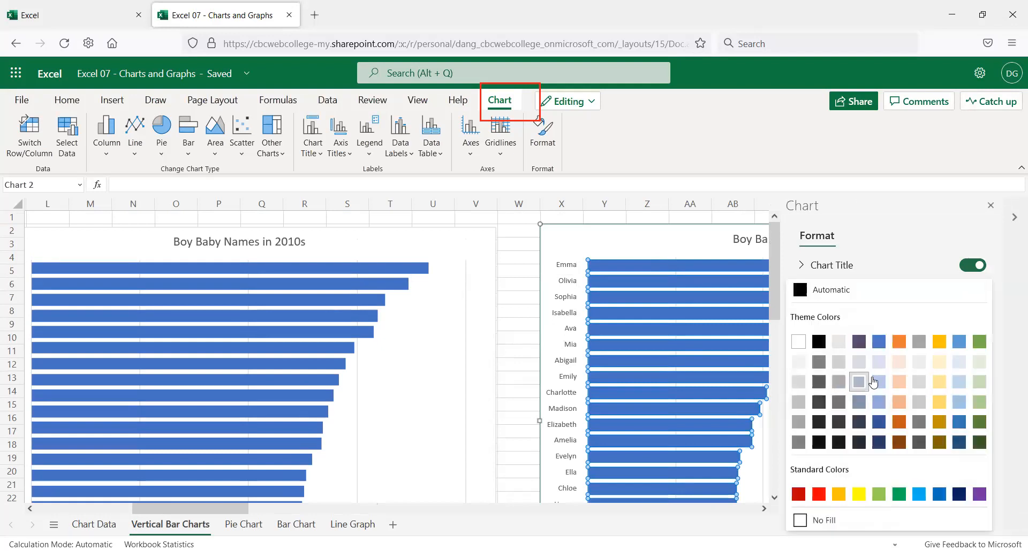
left_click(899, 403)
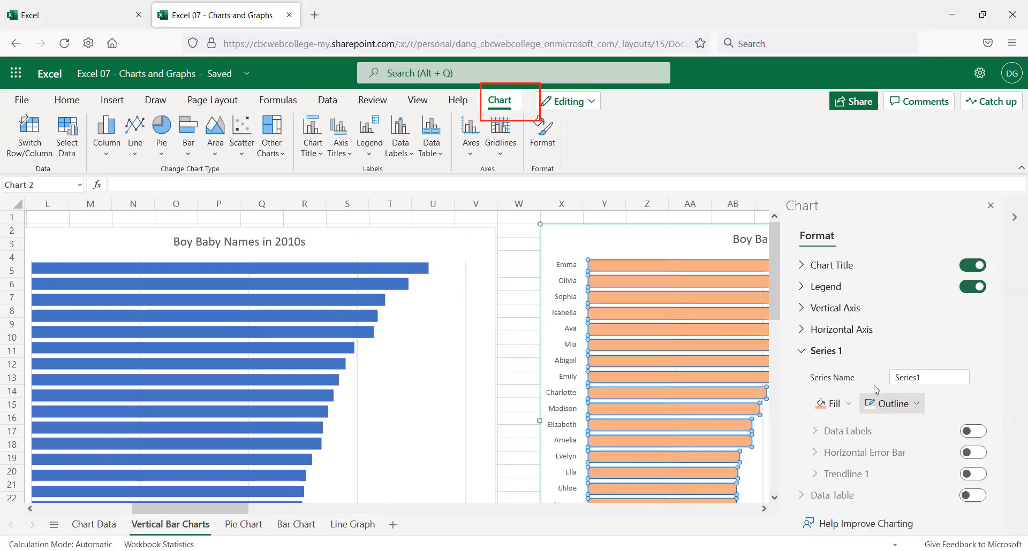
left_click(843, 404)
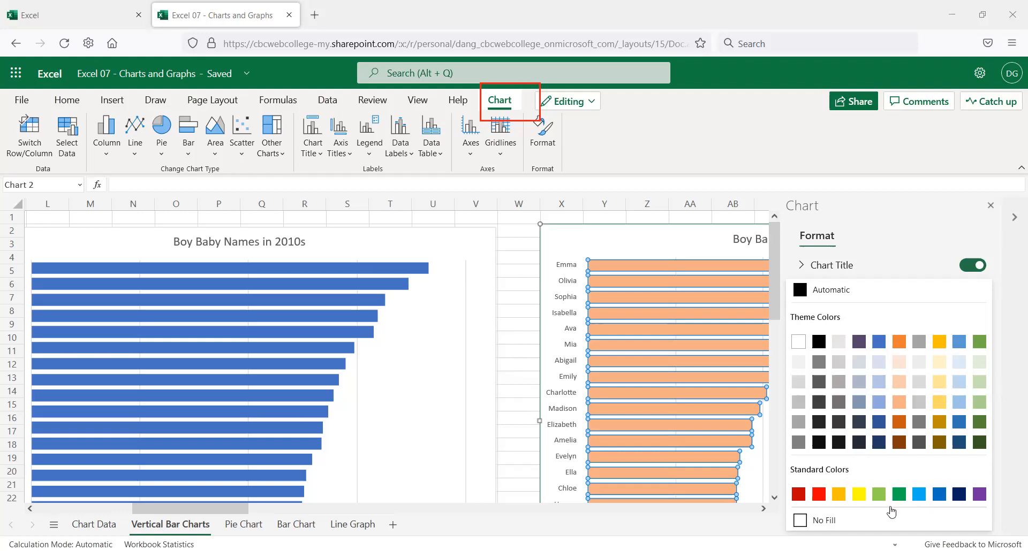
left_click(898, 367)
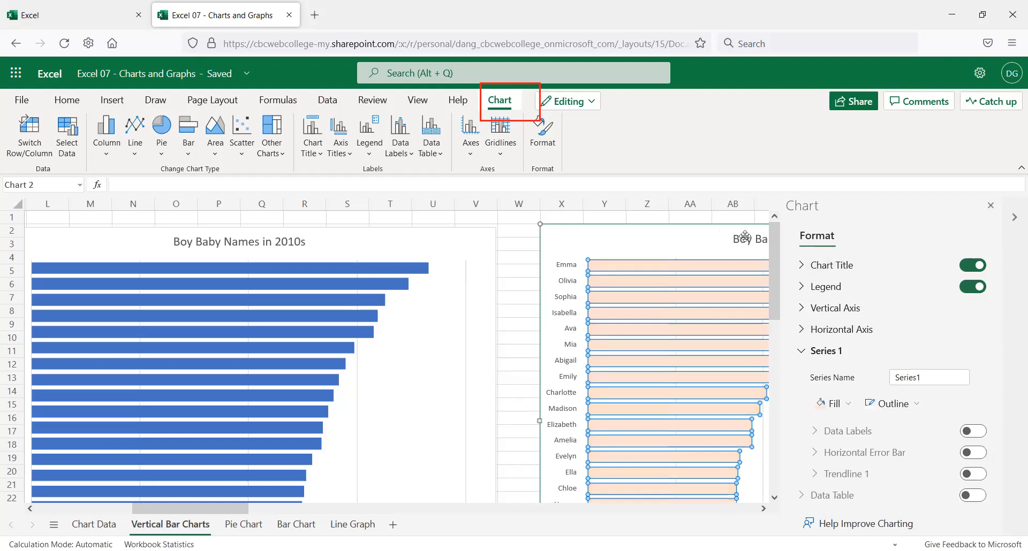
- Replace "Boy" with "Girl" in the title of the female names chart
left_click(848, 268)
double_click(901, 292)
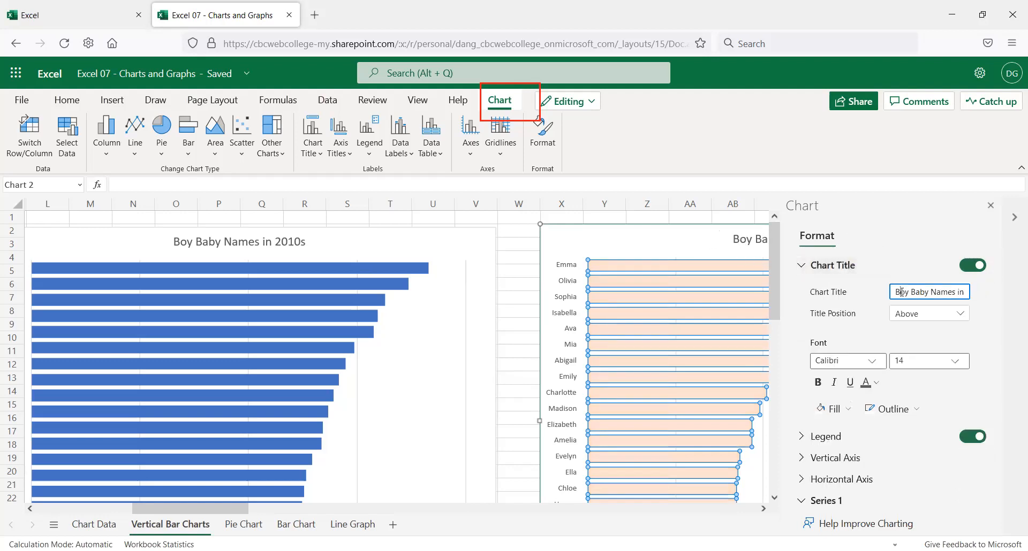
type("Girl")
left_click(488, 244)
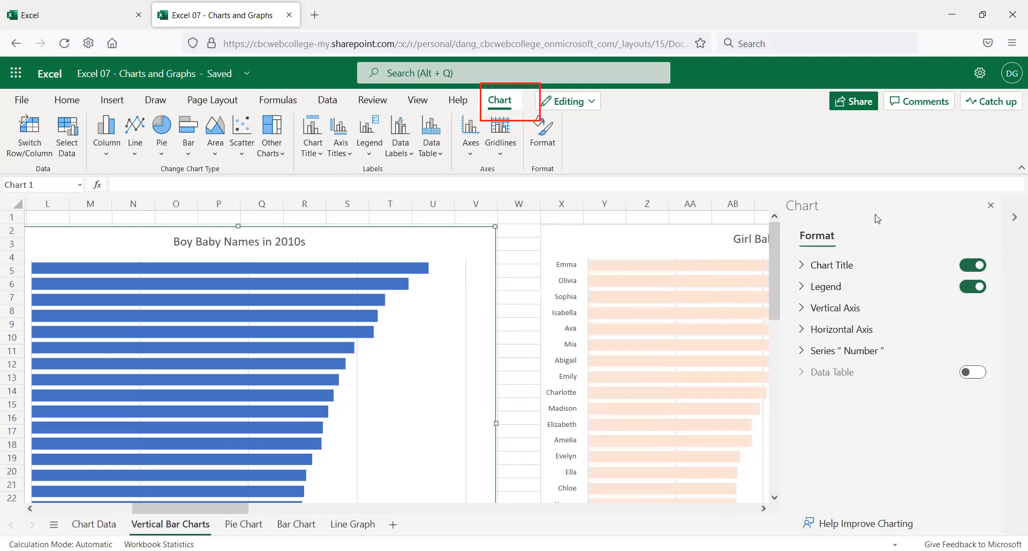
- Fill the bars of the girl names chart with the green theme color three shades below the base green
left_click(677, 380)
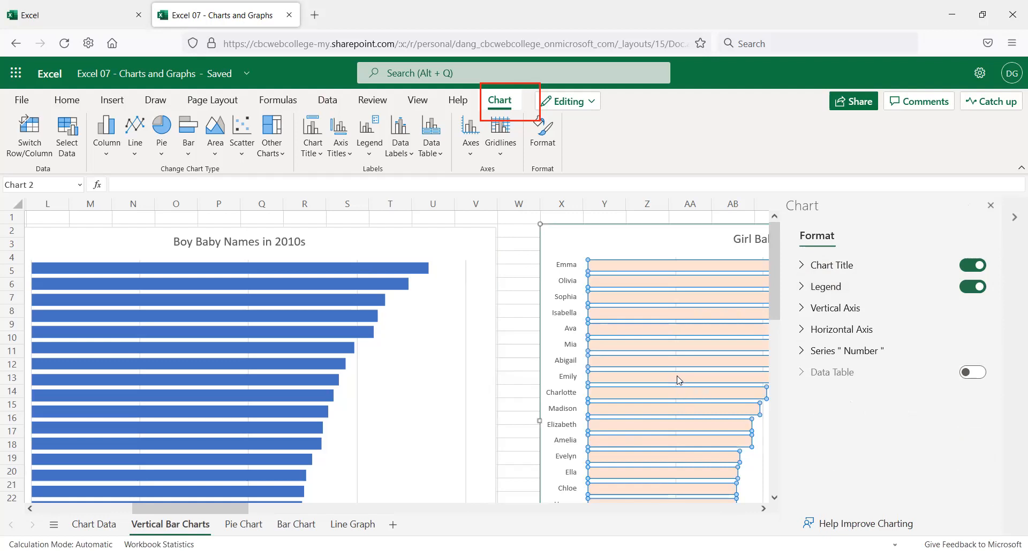
left_click(834, 404)
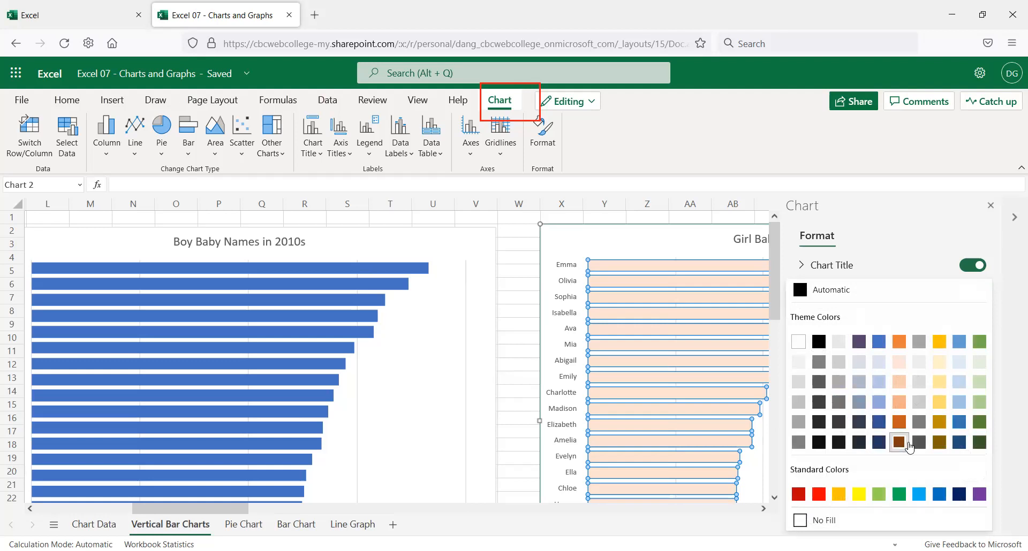
left_click(980, 402)
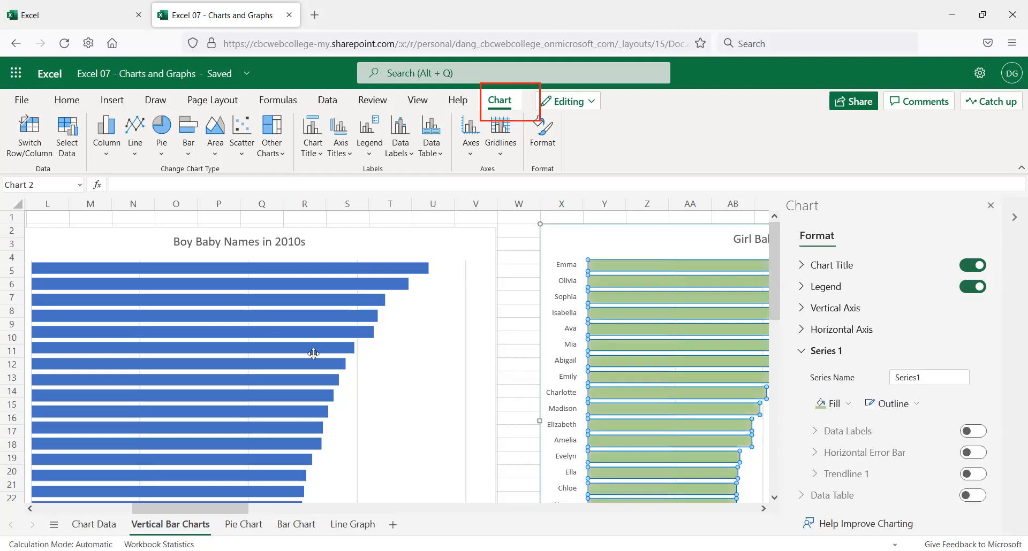
- Fill the bars of the boy names chart with the darkest orange theme color and outline them in standard yellow
left_click(219, 340)
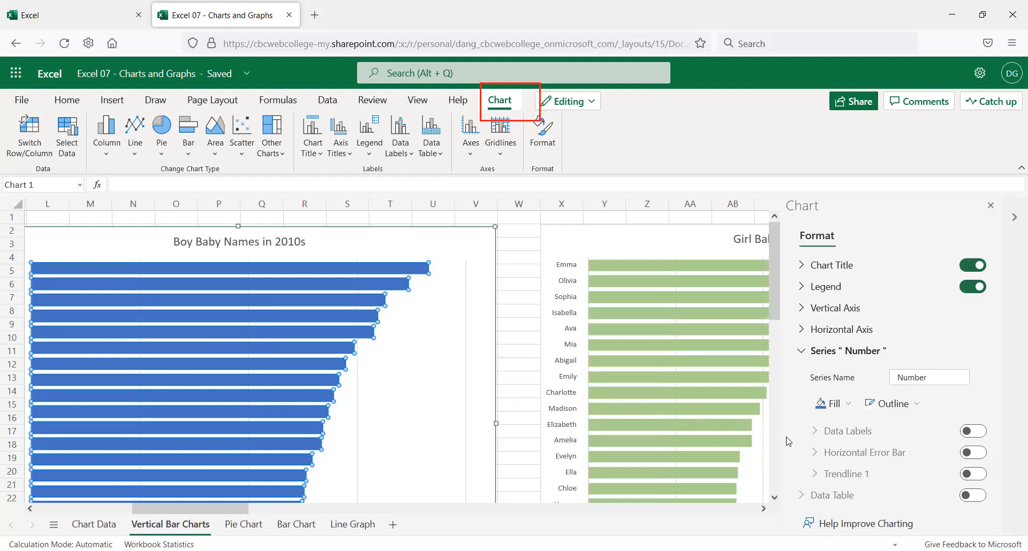
left_click(832, 403)
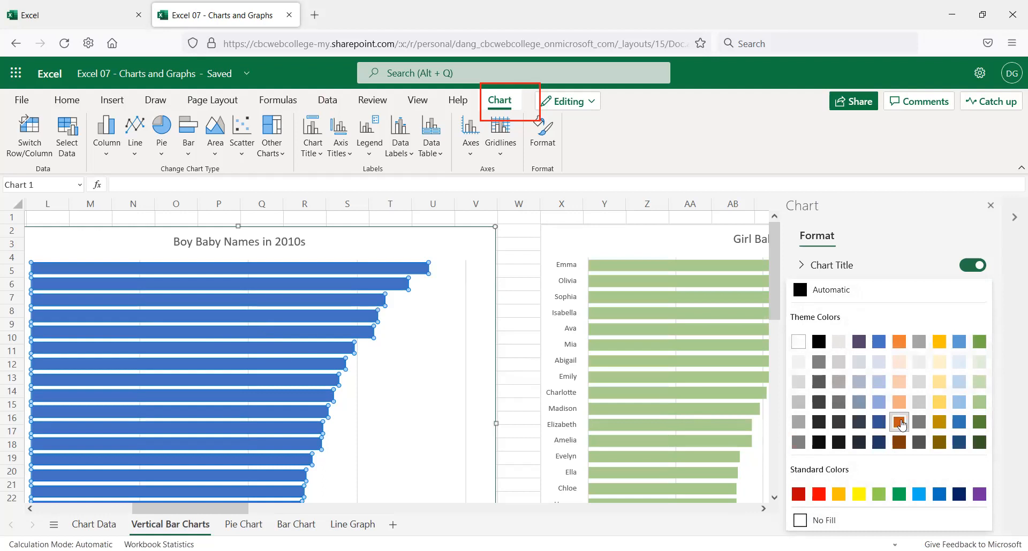
left_click(900, 443)
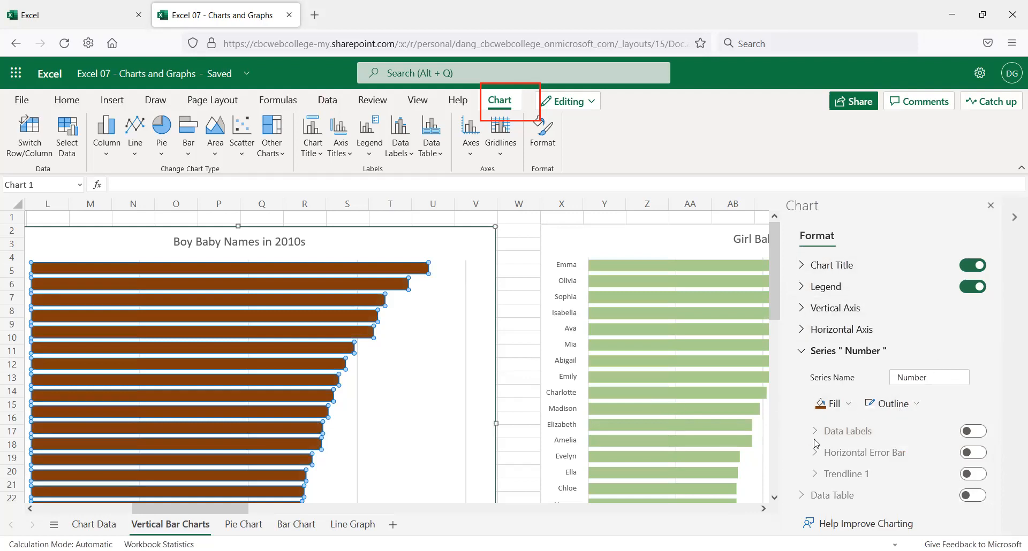
left_click(914, 412)
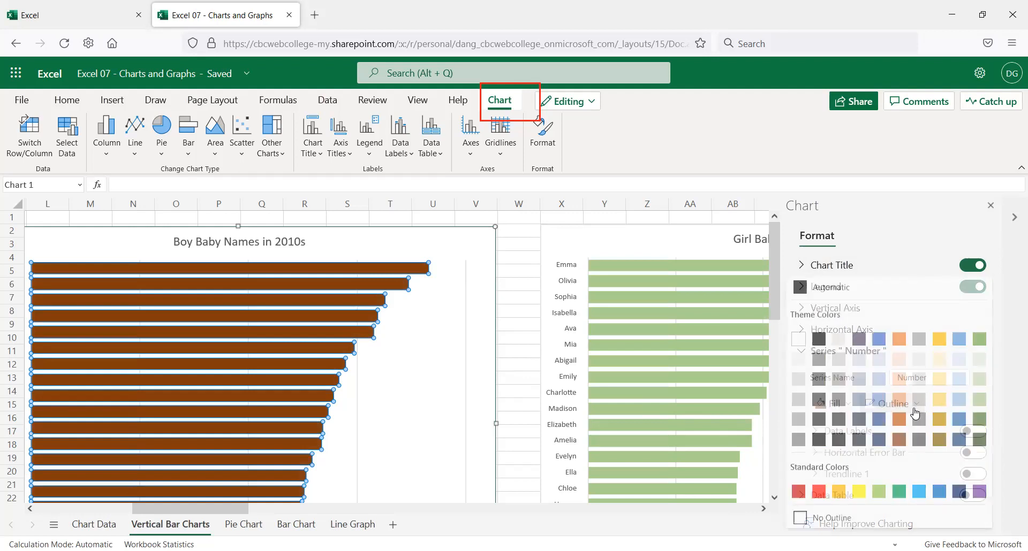
left_click(859, 494)
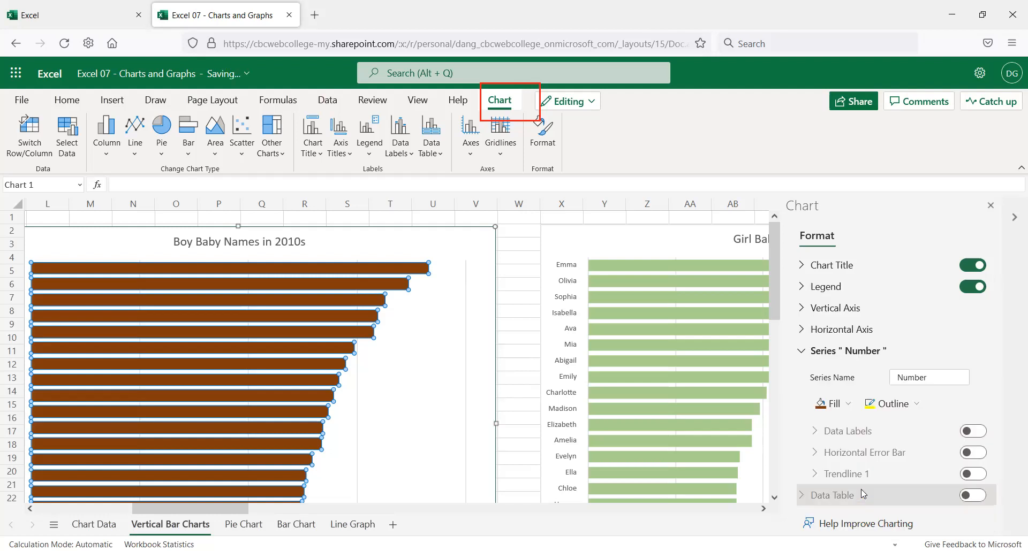
- Outline the bars of the girl names chart in standard yellow
left_click(677, 330)
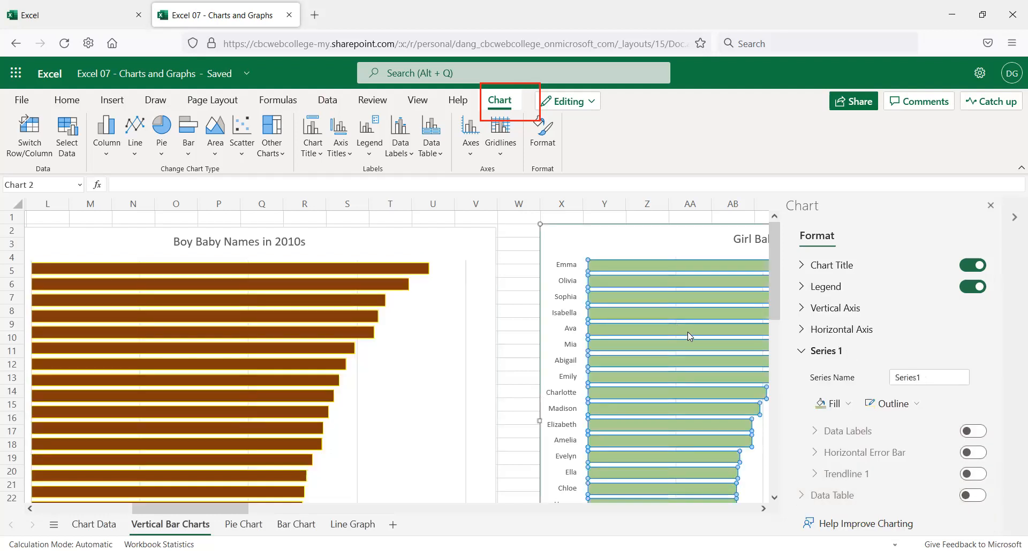
left_click(918, 410)
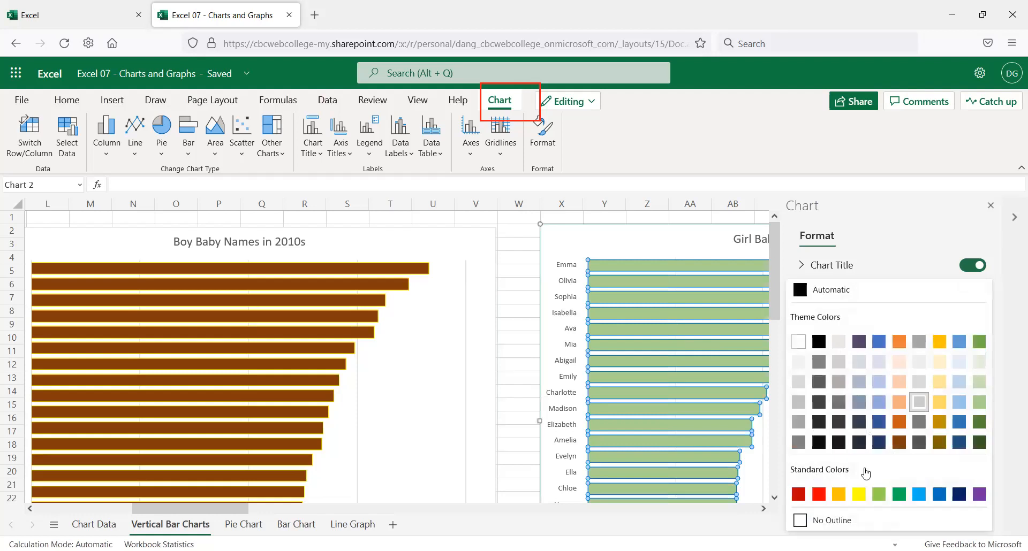
left_click(860, 491)
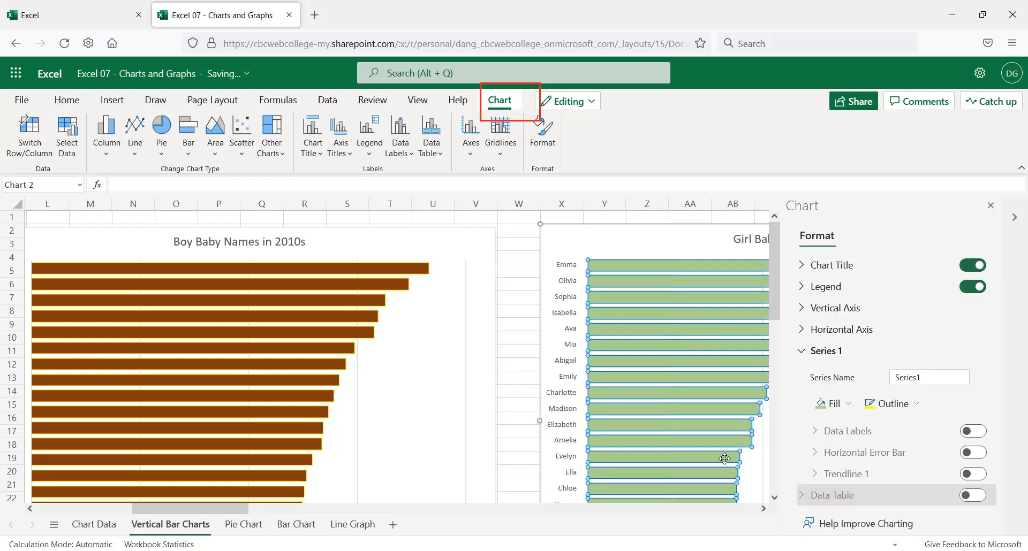
left_click(641, 238)
- Examine the recolored boy and girl names charts, comparing their bars, name labels, axes and legends
scroll(625, 348, "down", 5)
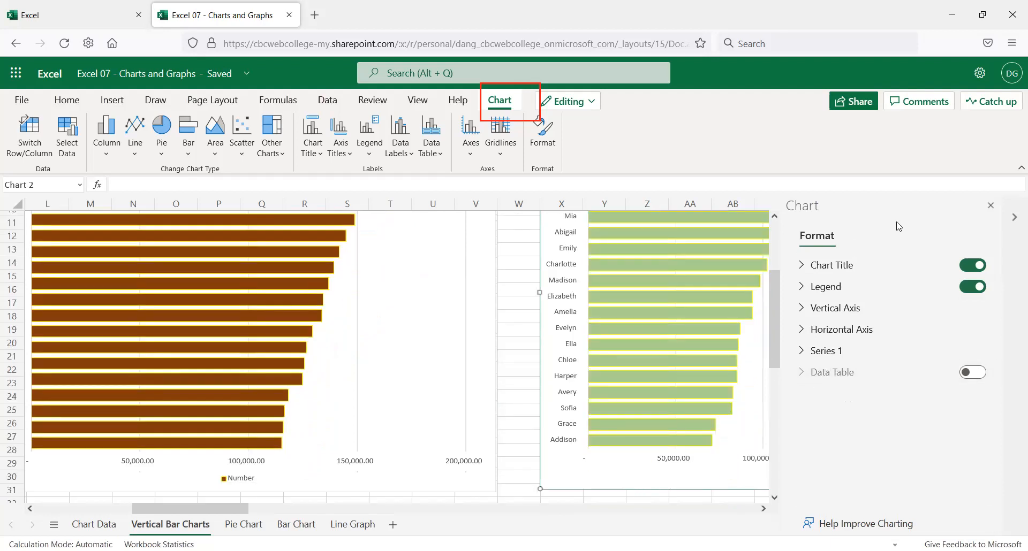
left_click(644, 331)
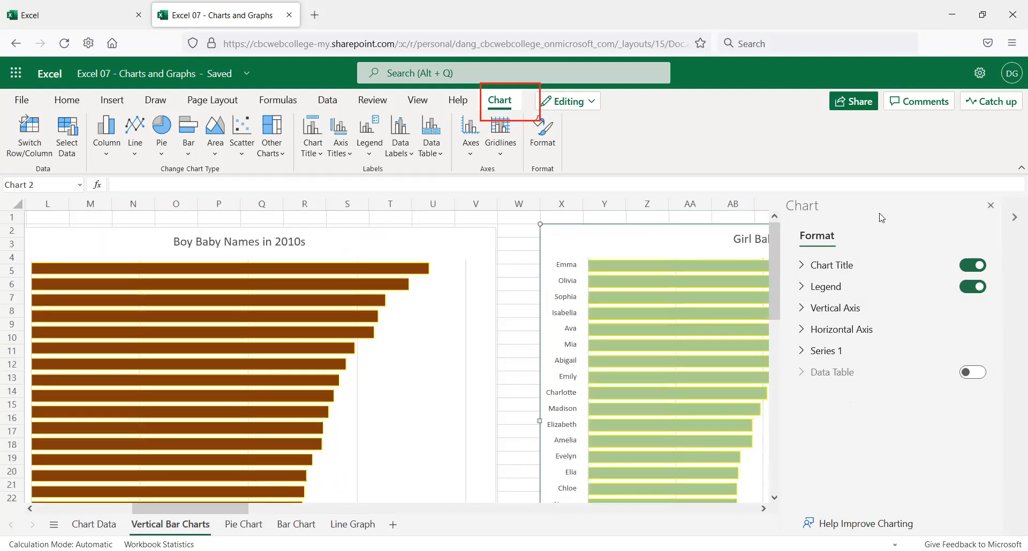
left_click_drag(225, 507, 262, 504)
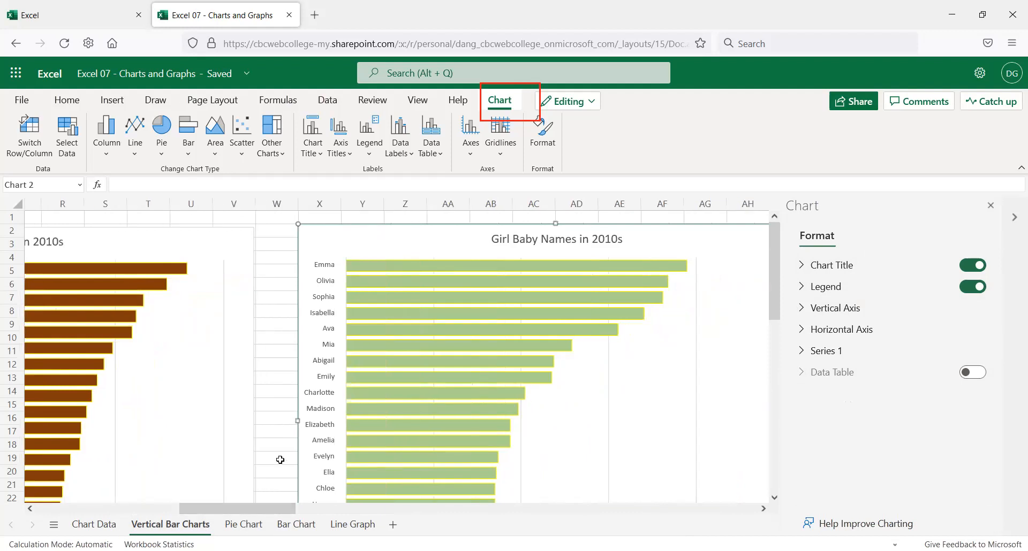
scroll(264, 433, "down", 2)
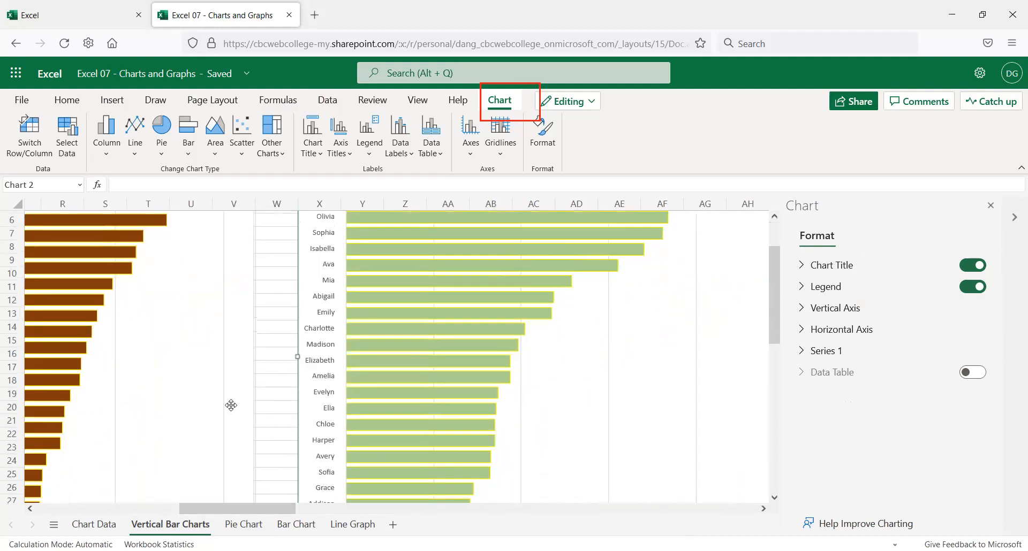
scroll(238, 388, "down", 2)
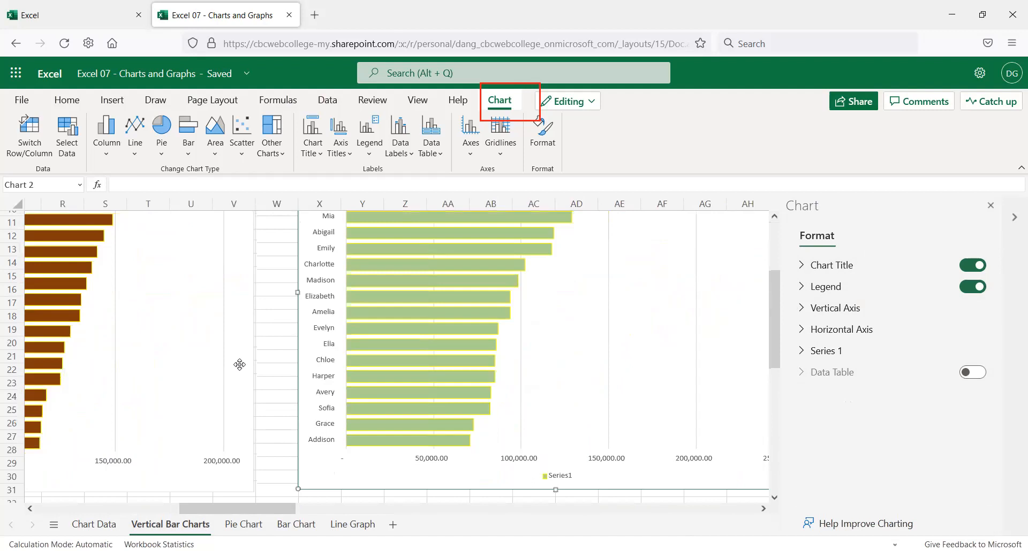
scroll(248, 363, "up", 4)
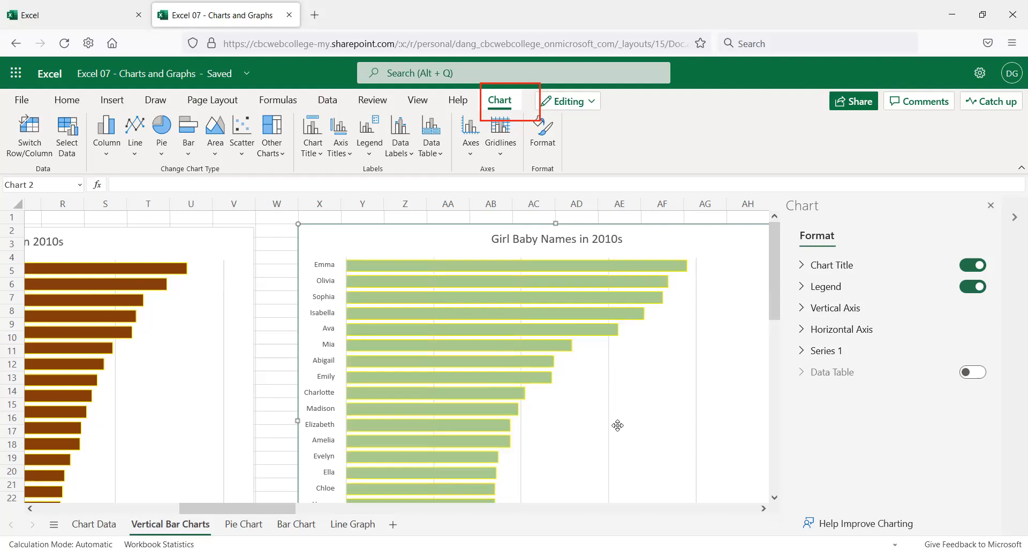
scroll(775, 279, "down", 2)
left_click_drag(797, 347, 776, 344)
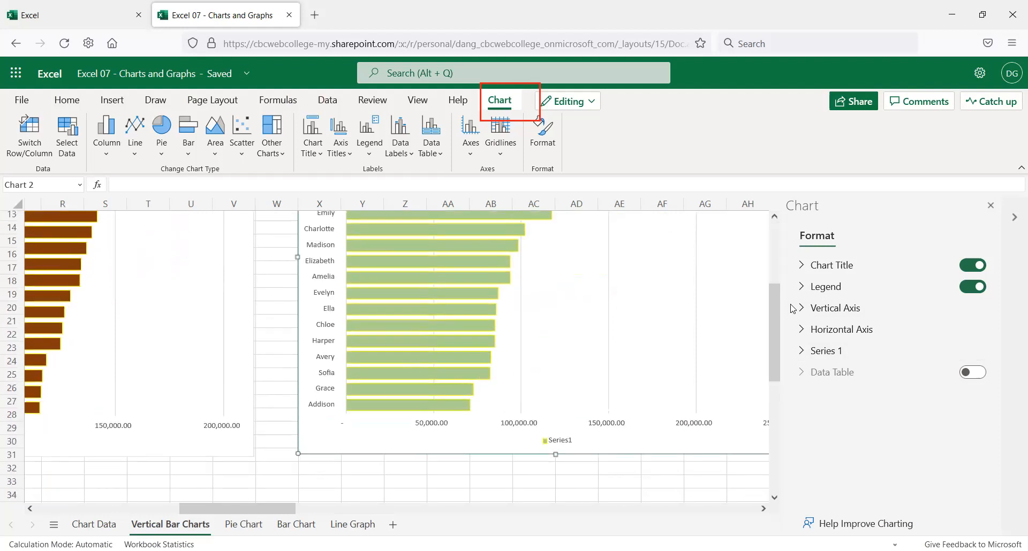
scroll(774, 305, "up", 4)
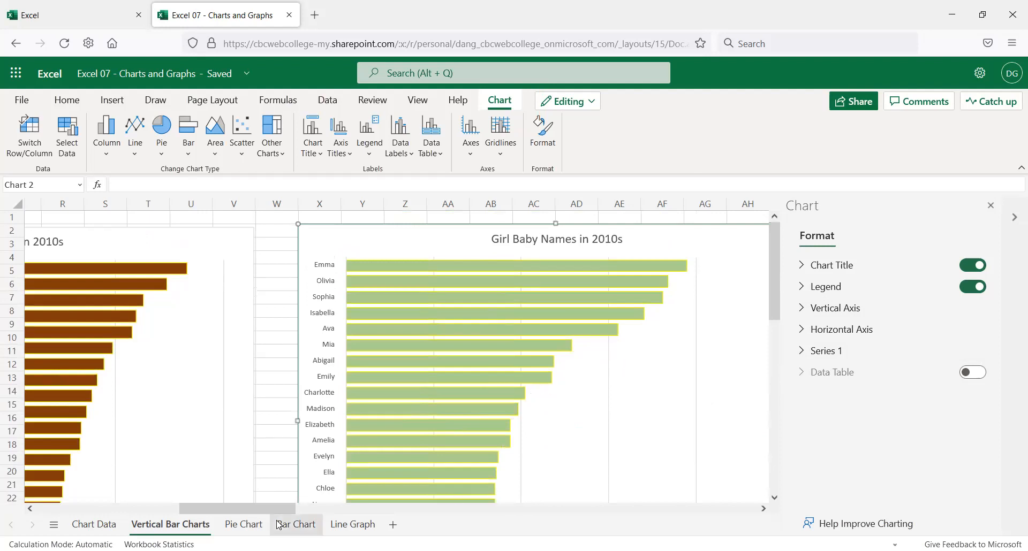
left_click_drag(273, 509, 207, 506)
scroll(263, 419, "down", 2)
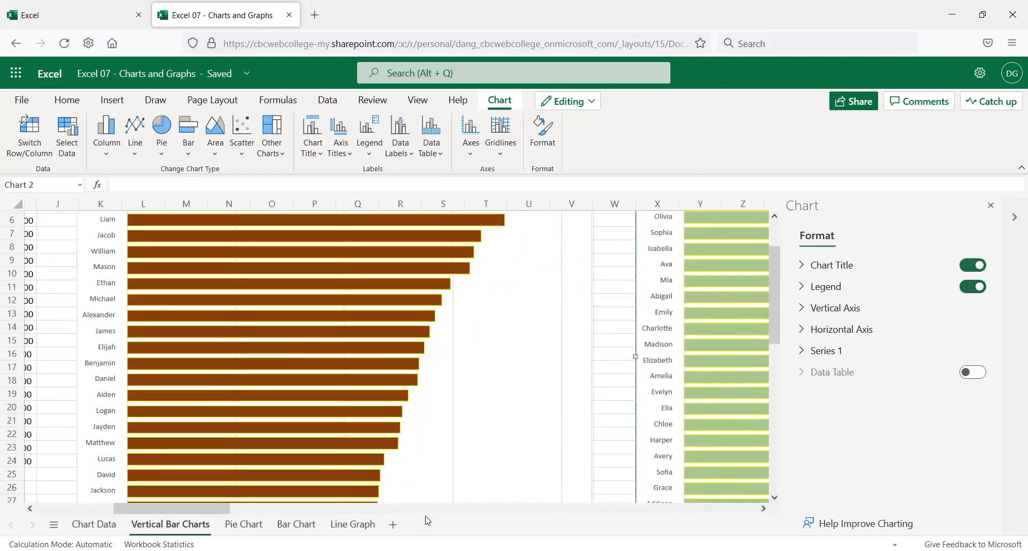
left_click_drag(197, 509, 258, 509)
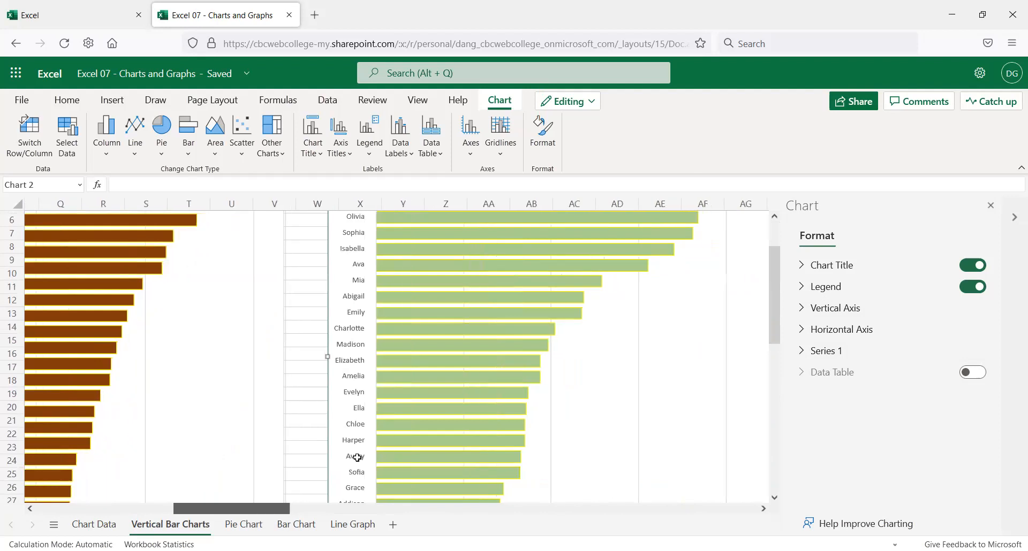
scroll(497, 382, "up", 2)
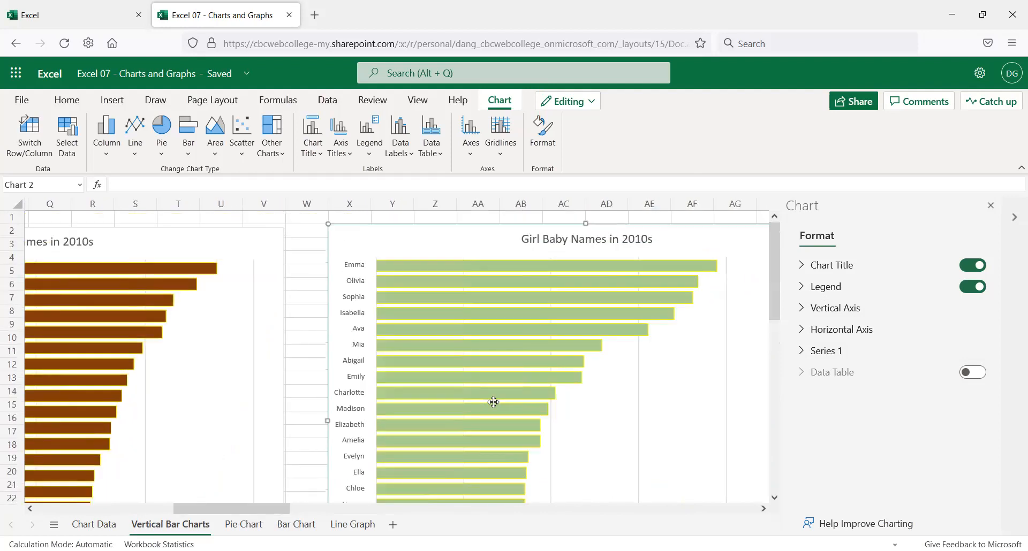
- Move the girl names chart over the edge of the boy names chart and back beside it
left_click_drag(468, 228, 381, 234)
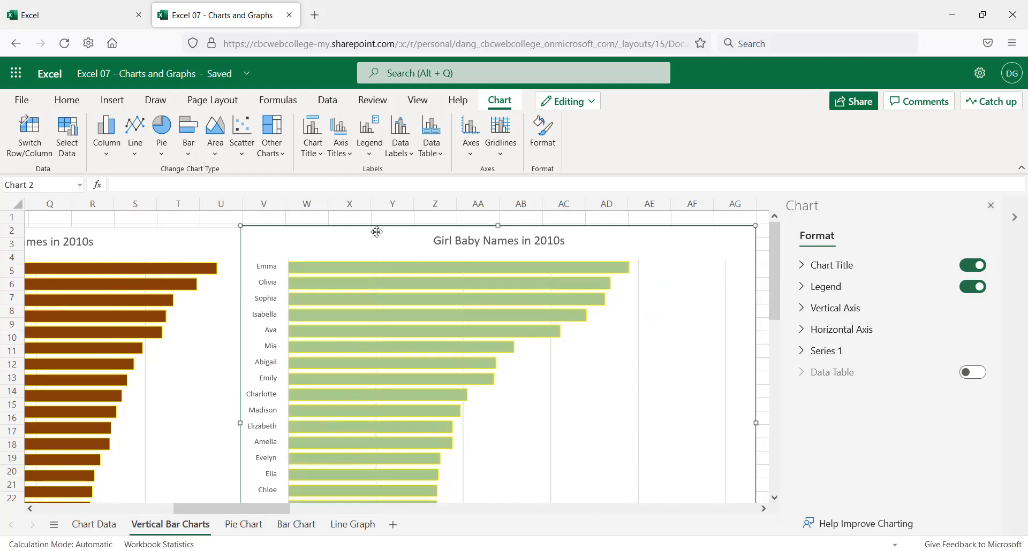
left_click_drag(379, 231, 463, 221)
- Review the male and female name data and the 2-D bar chart types available for it
left_click_drag(216, 508, 77, 505)
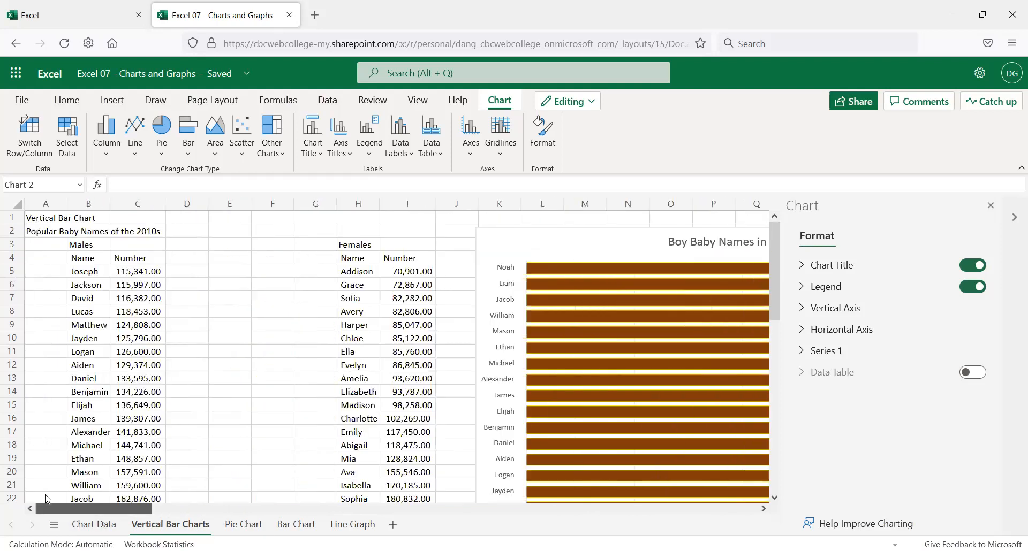
left_click(84, 270)
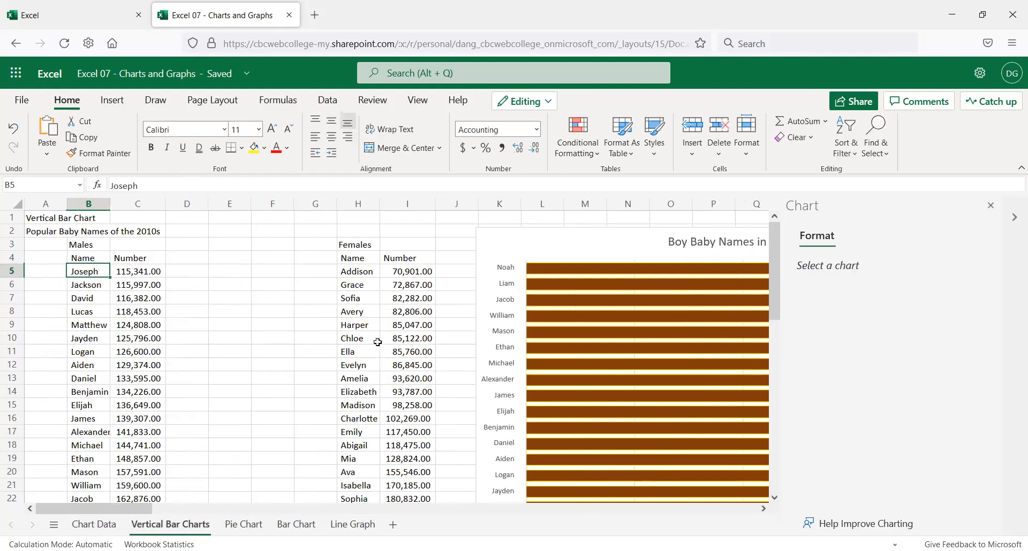
left_click(411, 275)
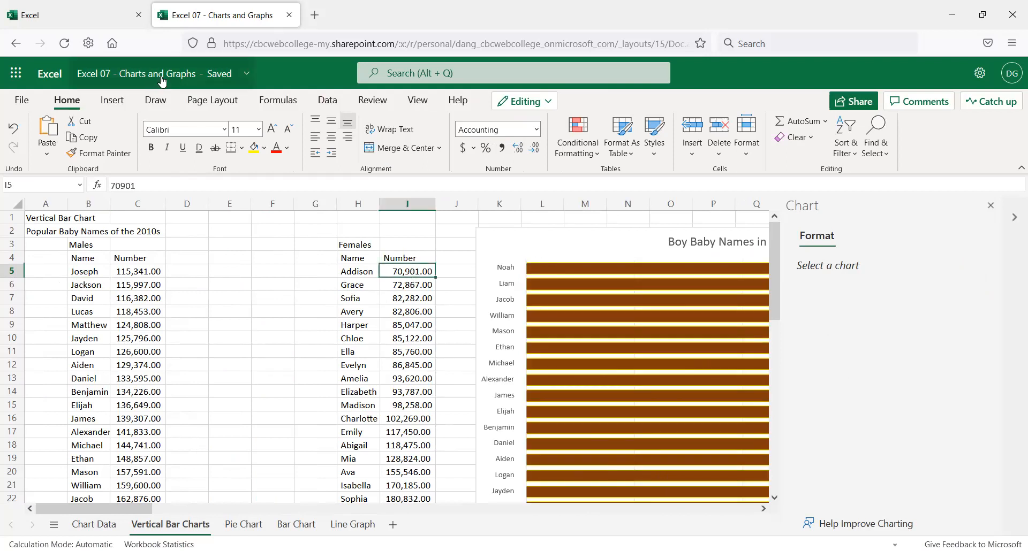
left_click(112, 102)
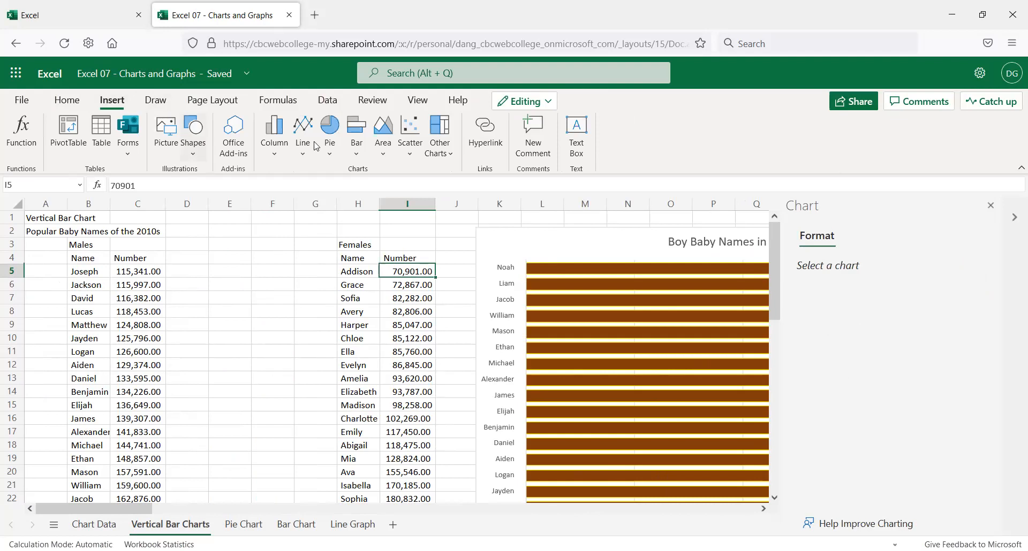
left_click(361, 158)
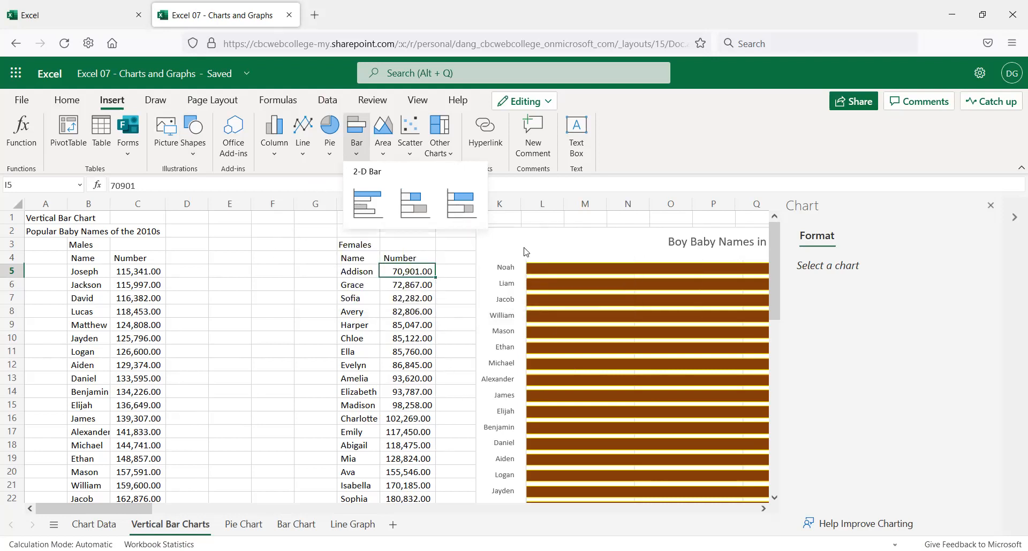
key("Escape")
scroll(441, 329, "down", 2)
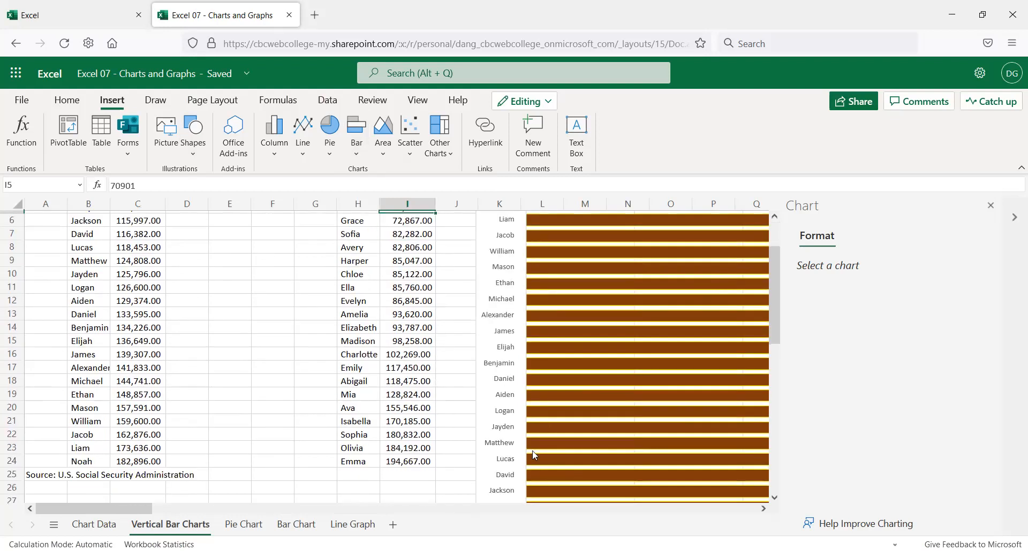
scroll(463, 429, "up", 2)
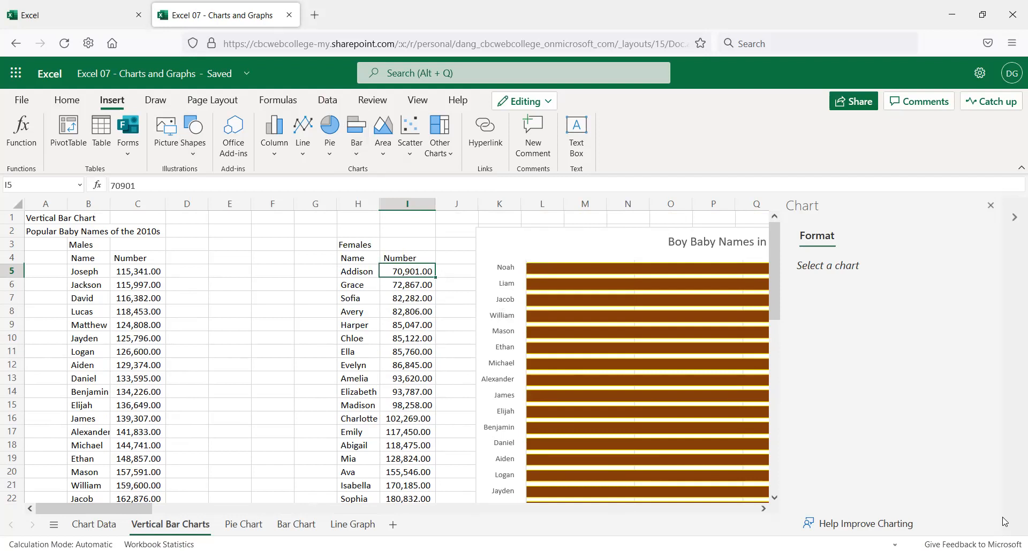
- Select the boy names chart, close the chart formatting pane and look over the whole chart beside its data
left_click(1004, 550)
left_click(551, 267)
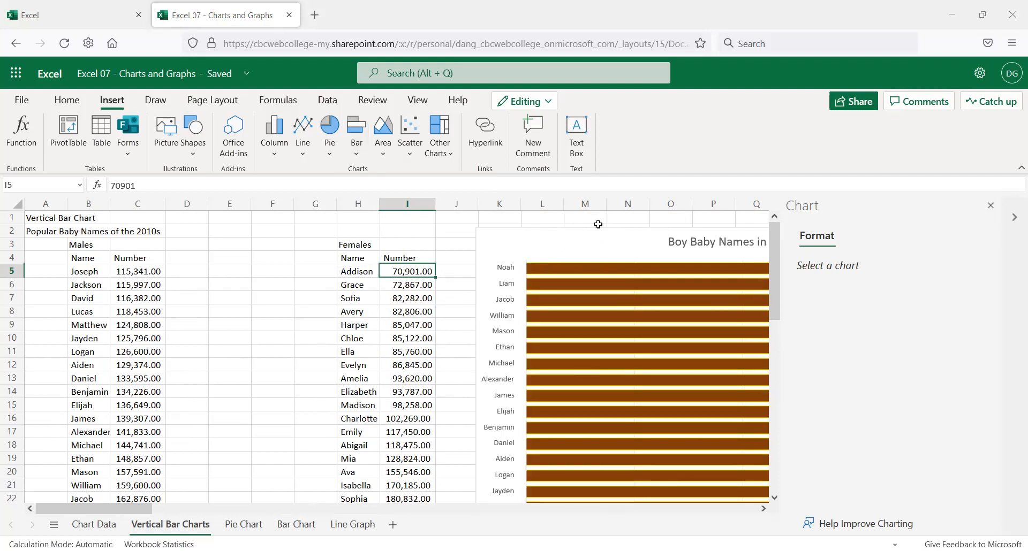
left_click(598, 225)
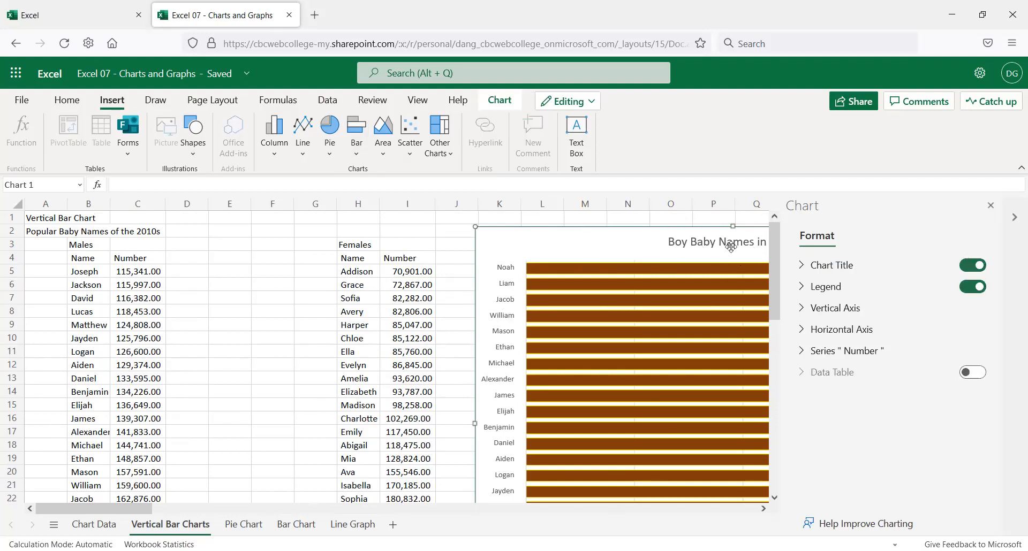
left_click(990, 206)
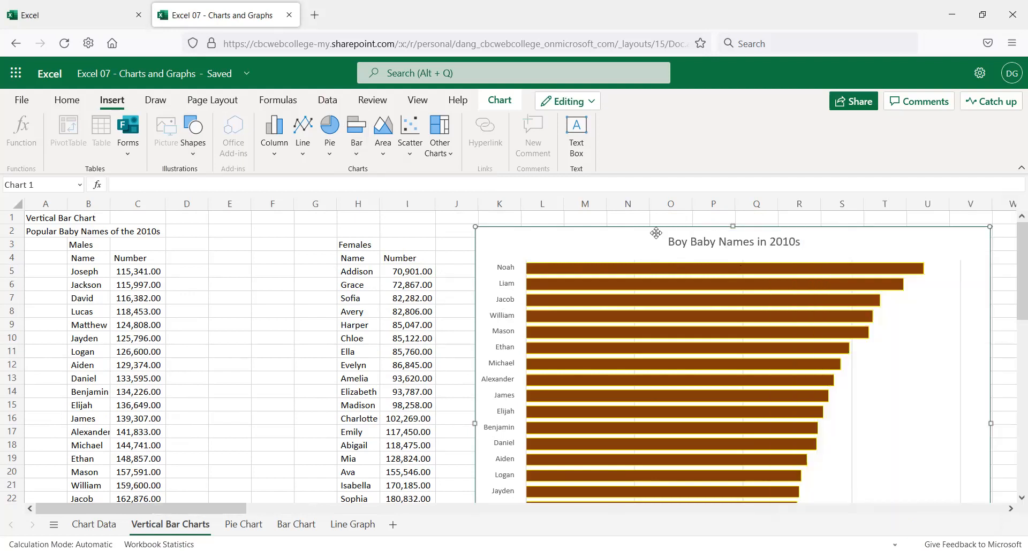
scroll(477, 321, "down", 5)
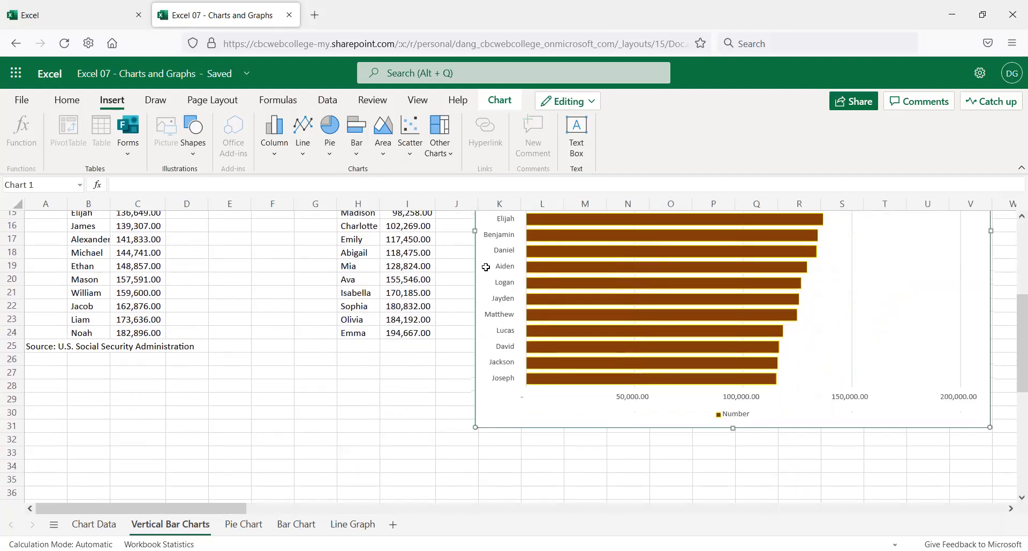
scroll(471, 343, "up", 5)
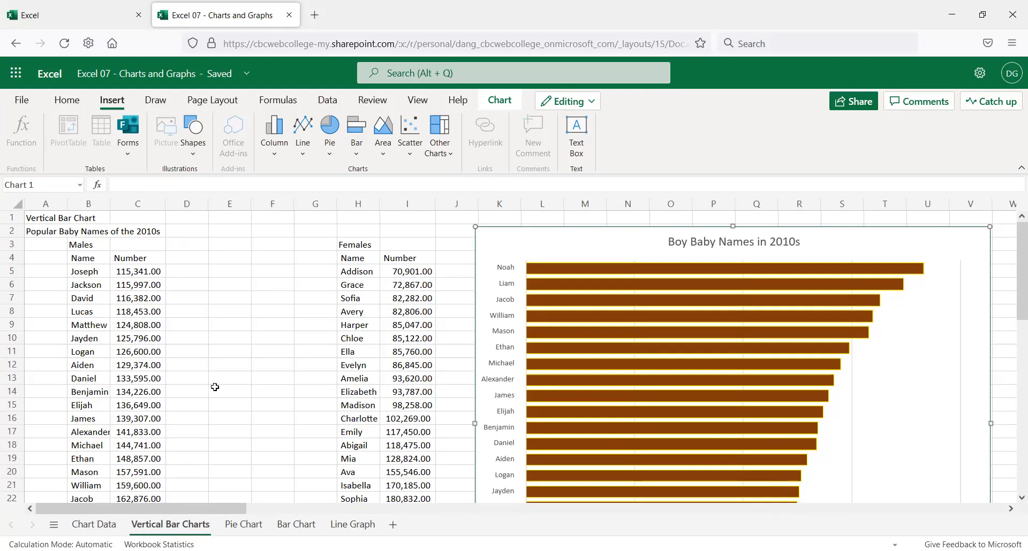
- Copy the Food Trucks area chart block A52:K58, including its headings and source line, from the Chart Data sheet
left_click(94, 524)
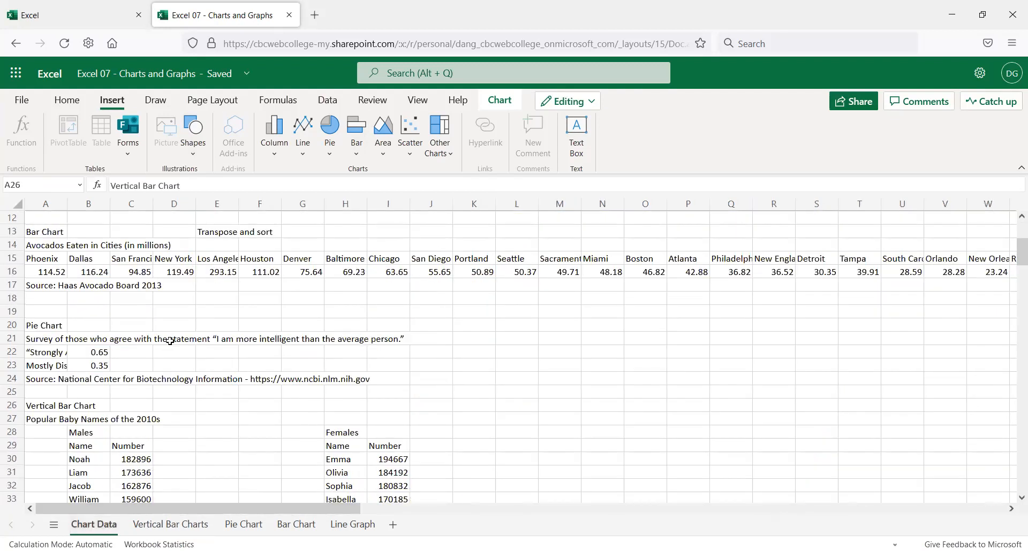
scroll(159, 385, "down", 5)
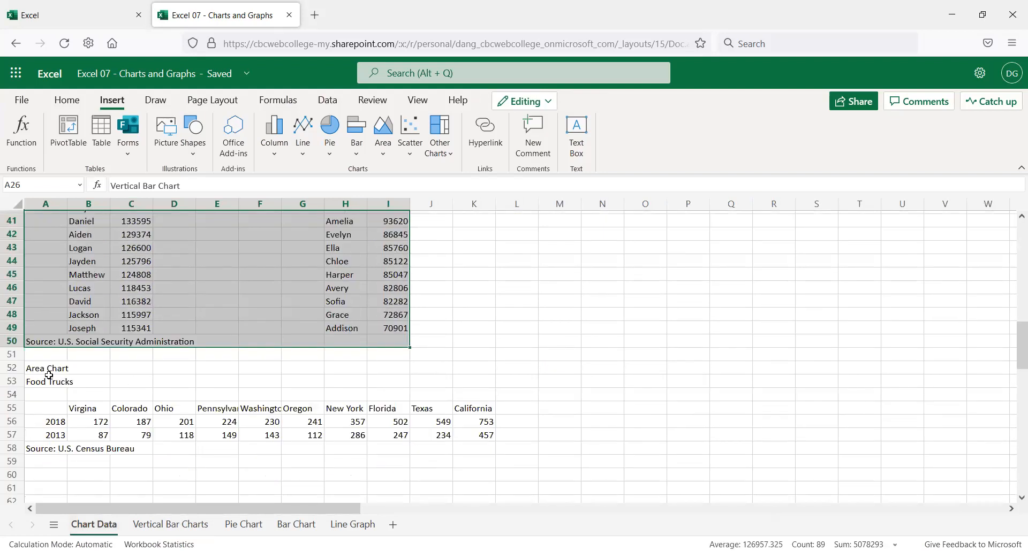
left_click_drag(40, 371, 478, 444)
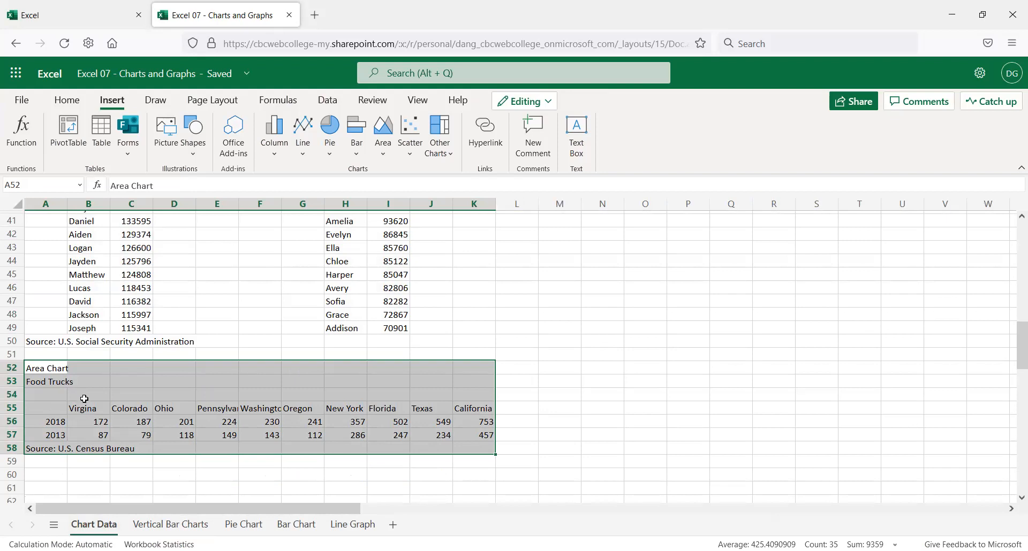
key("ctrl+c")
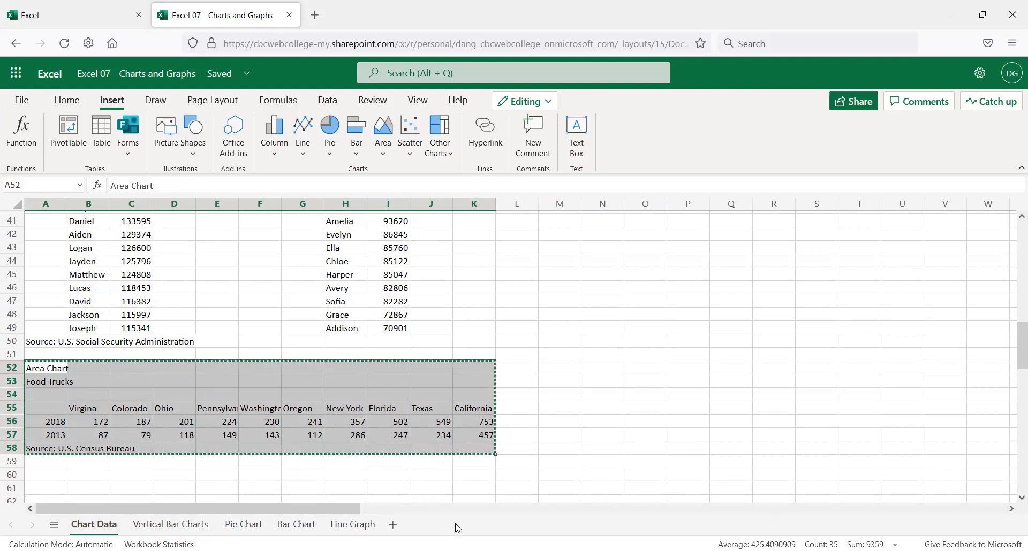
- Add a new sheet named Area Chart and paste the copied food truck data into it at A1
left_click(393, 524)
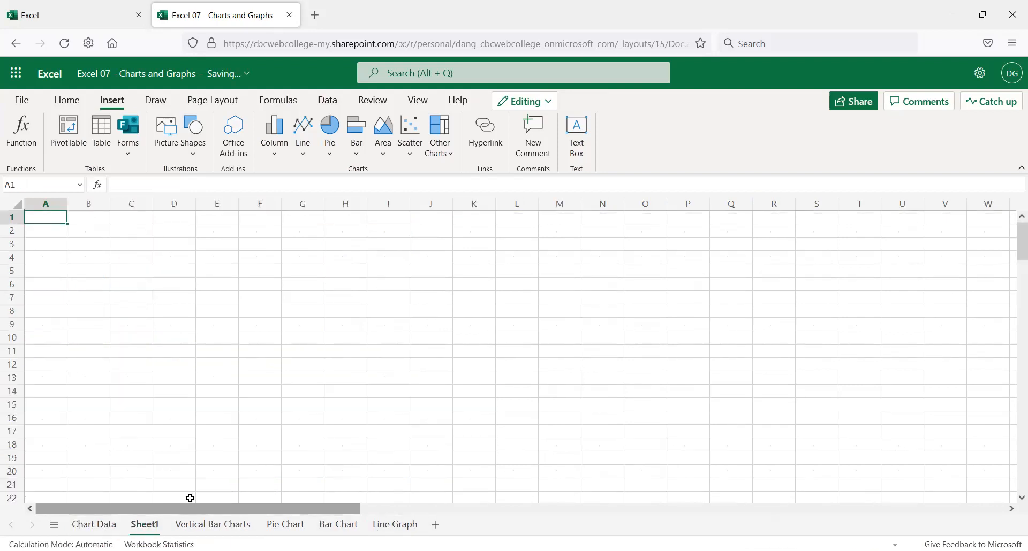
double_click(140, 525)
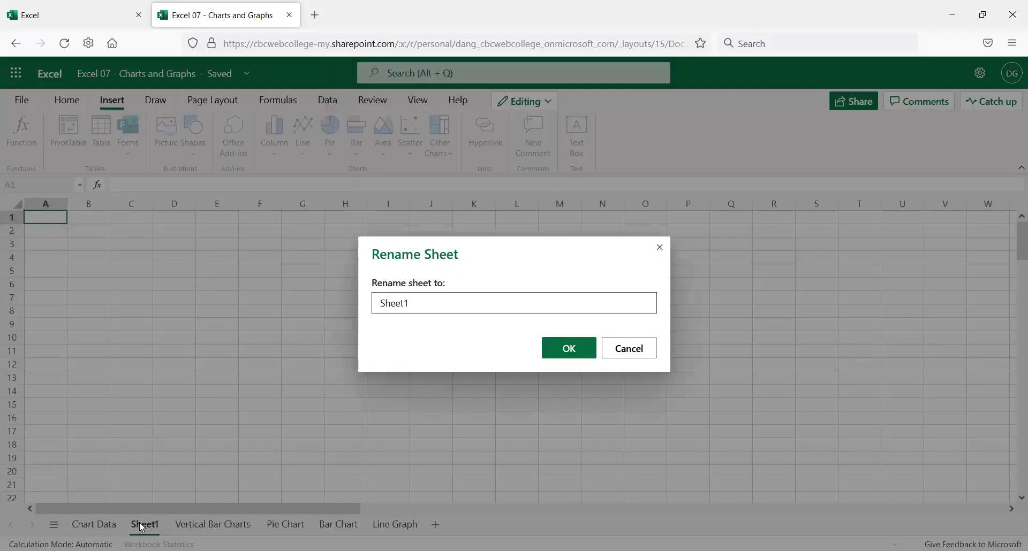
key("BackSpace")
key("BackSpace")
key("BackSpace")
type("Area Cha")
left_click(568, 348)
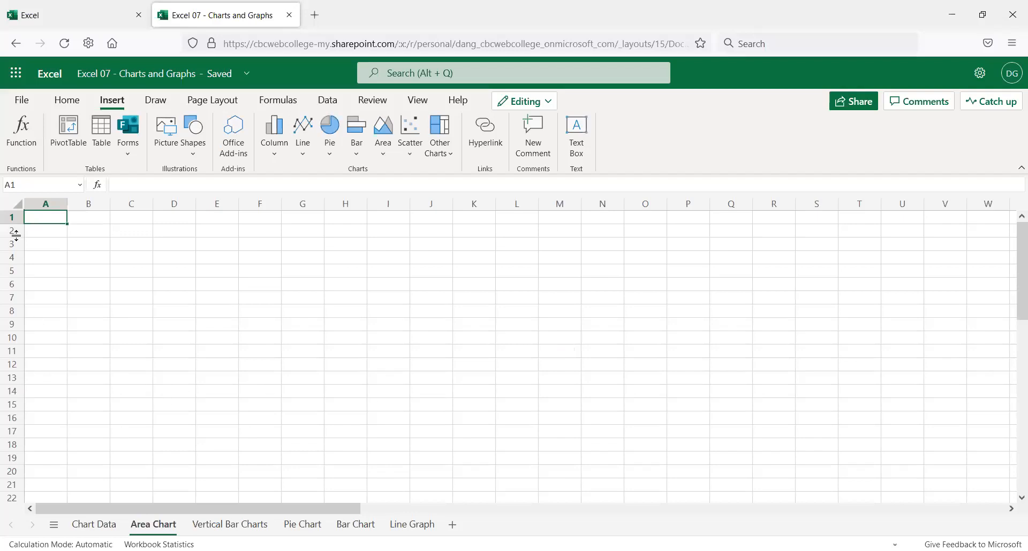
key("ctrl+v")
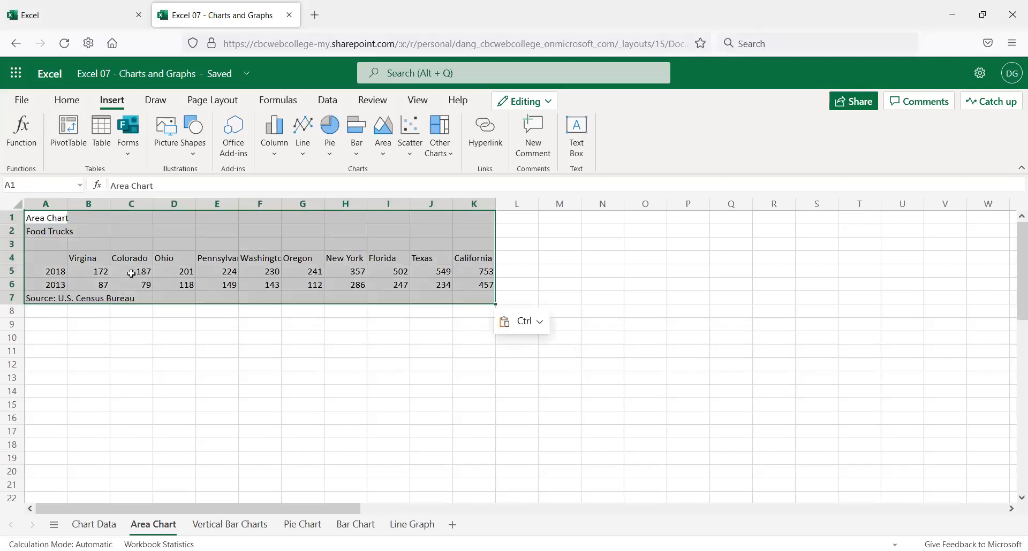
left_click(140, 354)
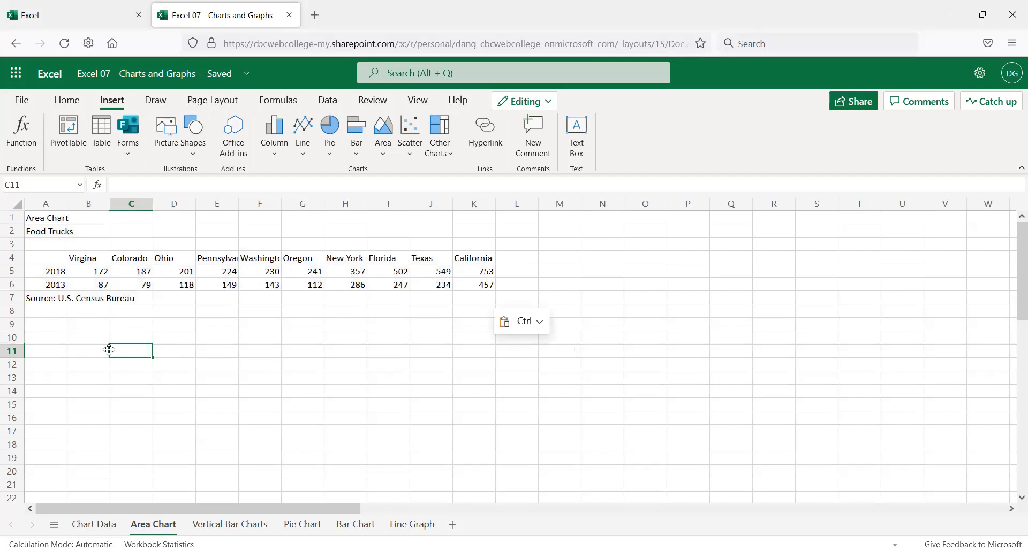
- Insert a basic 2-D Area chart from the state names and the 2018 and 2013 values in A4:K6
left_click(57, 262)
left_click_drag(62, 264, 471, 291)
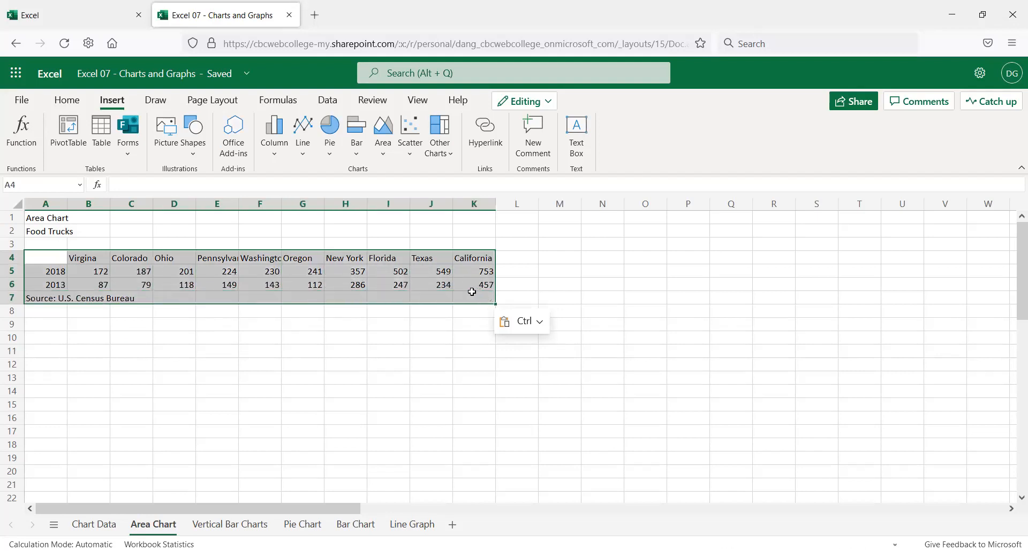
left_click(481, 284, "shift")
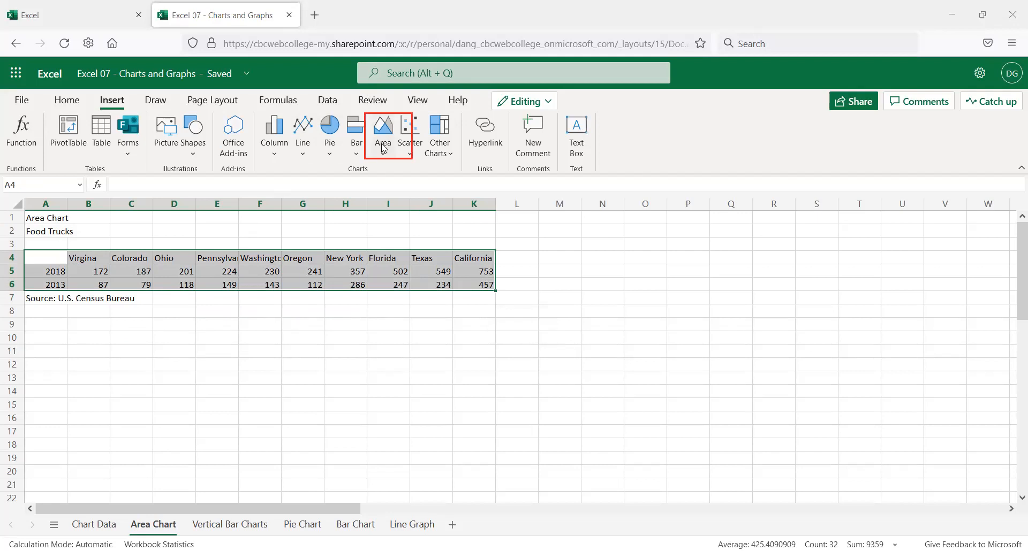
left_click(384, 147)
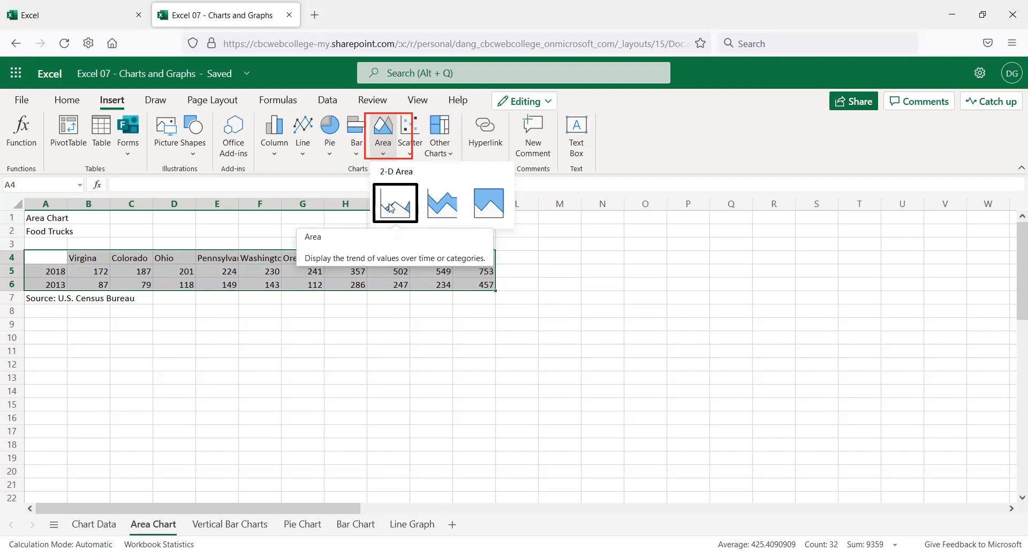
left_click(391, 210)
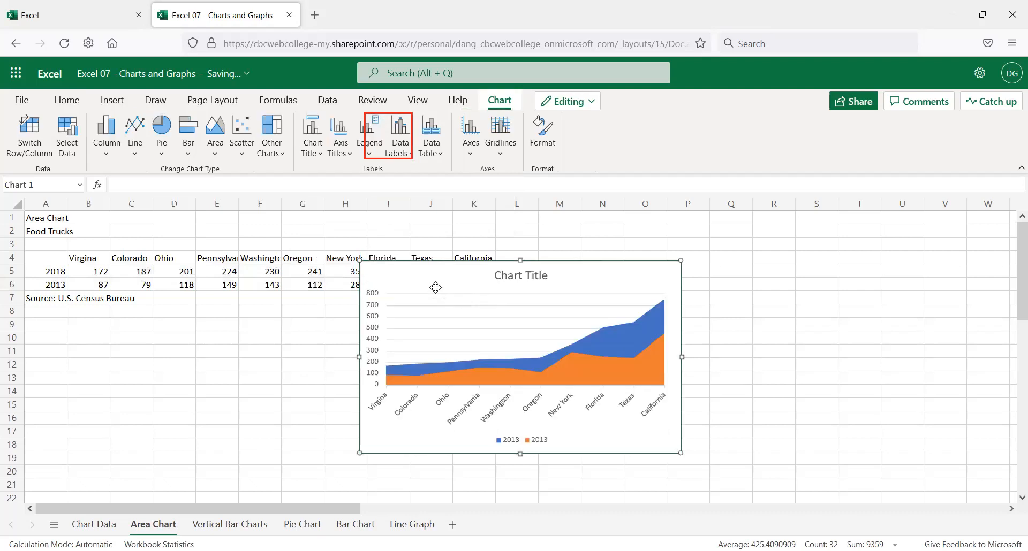
- Move the area chart below the food truck data so its upper-left corner sits at about G9
left_click_drag(447, 260, 344, 307)
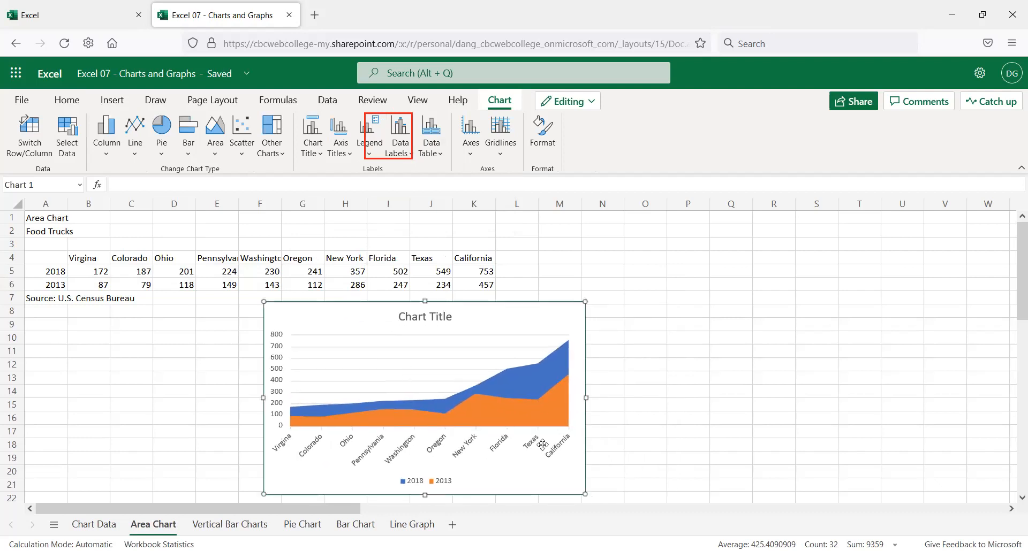
scroll(585, 489, "down", 2)
left_click_drag(580, 429, 602, 453)
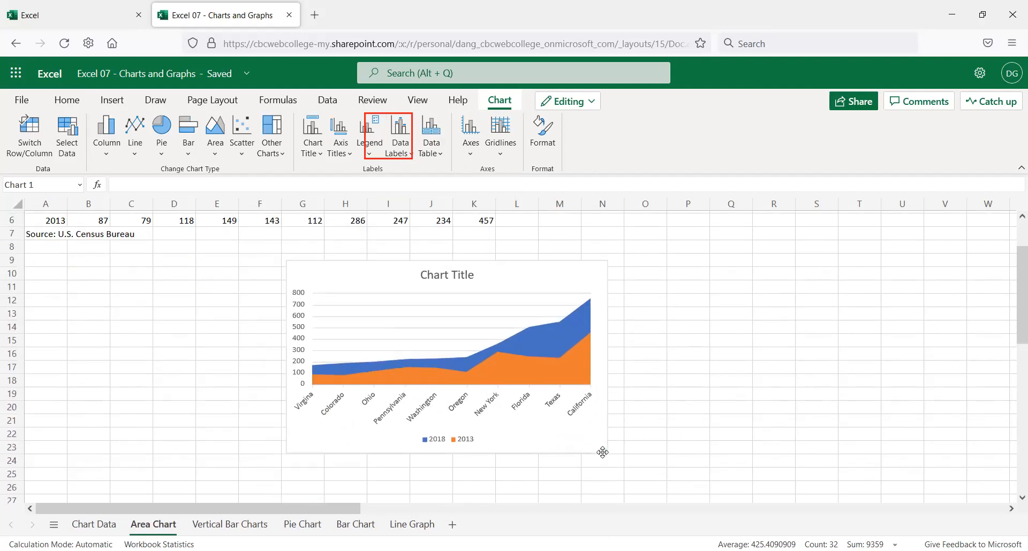
scroll(55, 301, "up", 2)
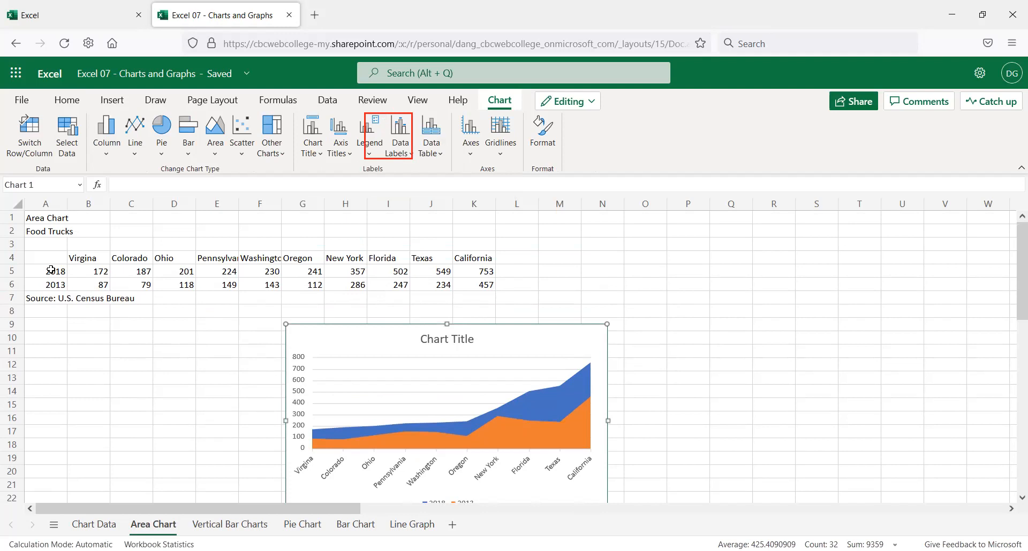
- Highlight the 2018 row and the 2013 values in turn to compare them with the chart's two areas
left_click_drag(51, 271, 88, 272)
left_click_drag(384, 272, 483, 271)
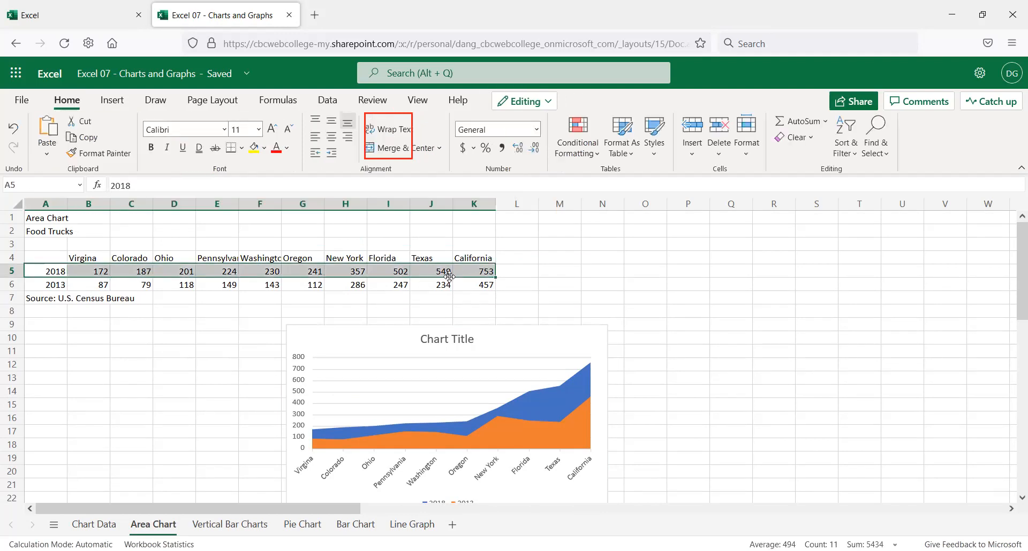
left_click(93, 284)
left_click(485, 286, "shift")
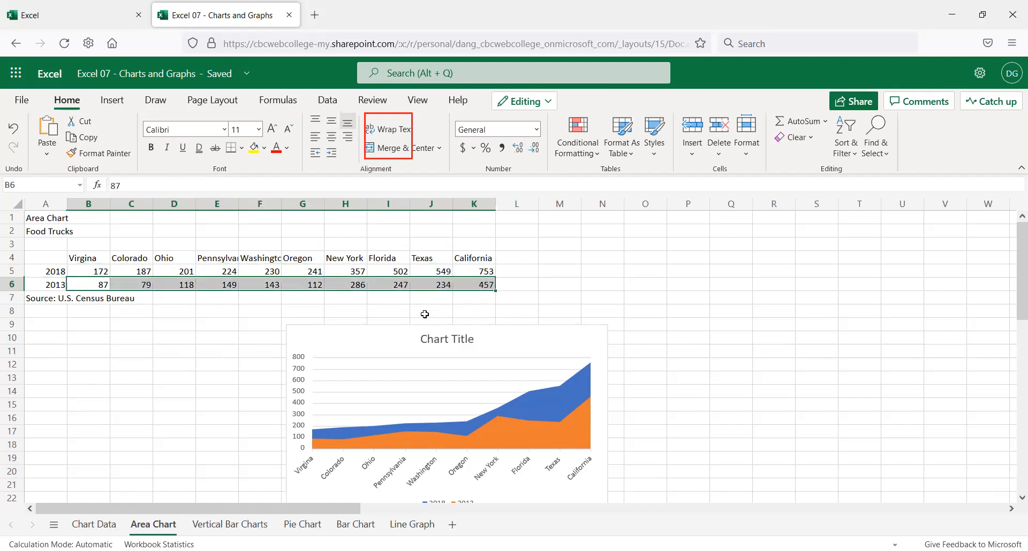
- Enlarge the area chart to span about columns G to R and rows 9 to 36
left_click(457, 413)
scroll(592, 412, "down", 2)
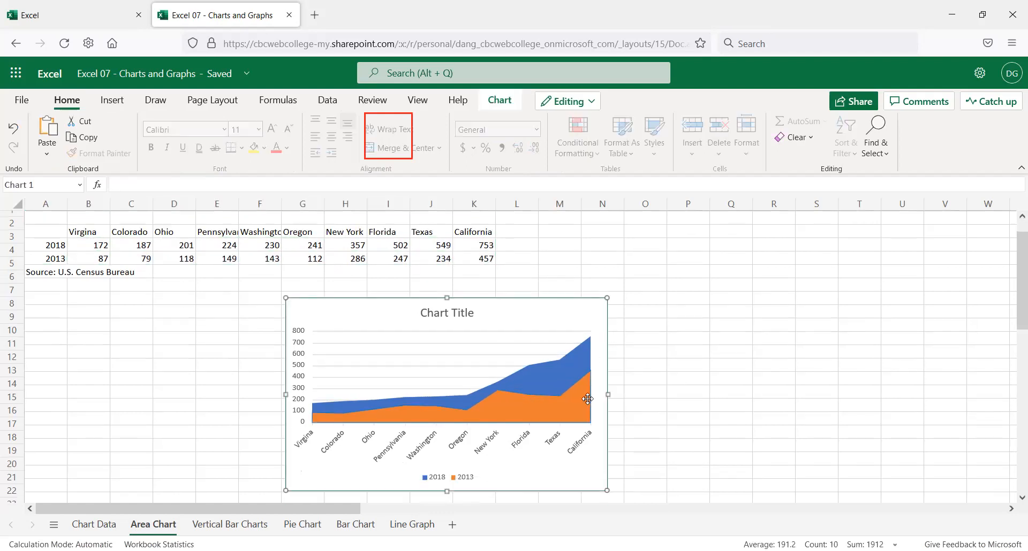
left_click_drag(674, 480, 802, 502)
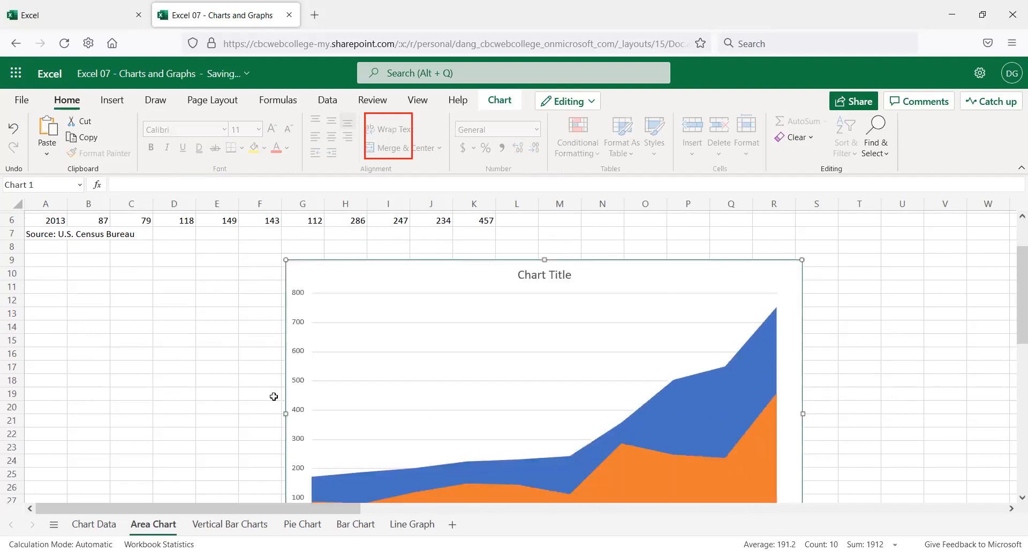
scroll(321, 413, "down", 5)
scroll(321, 411, "down", 1)
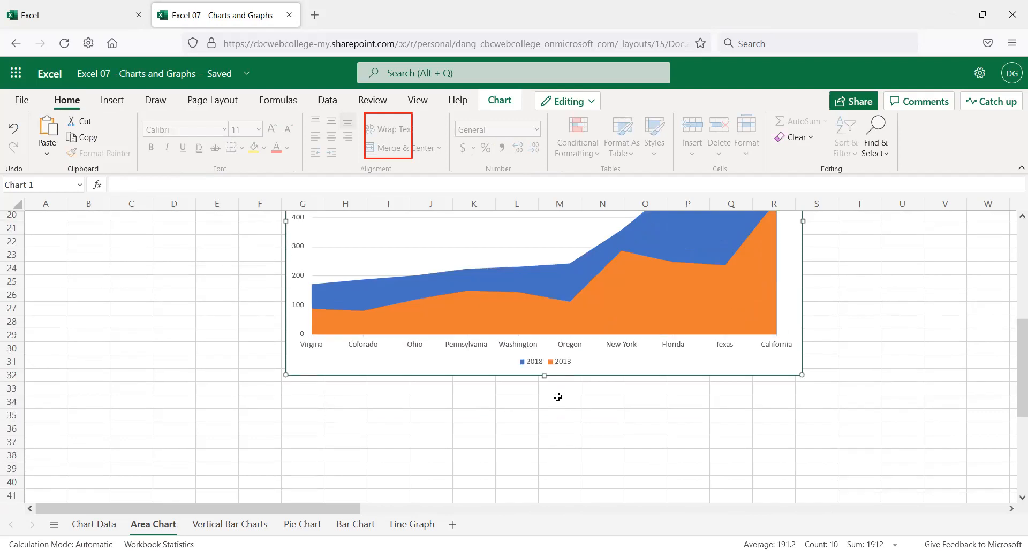
left_click_drag(544, 377, 544, 437)
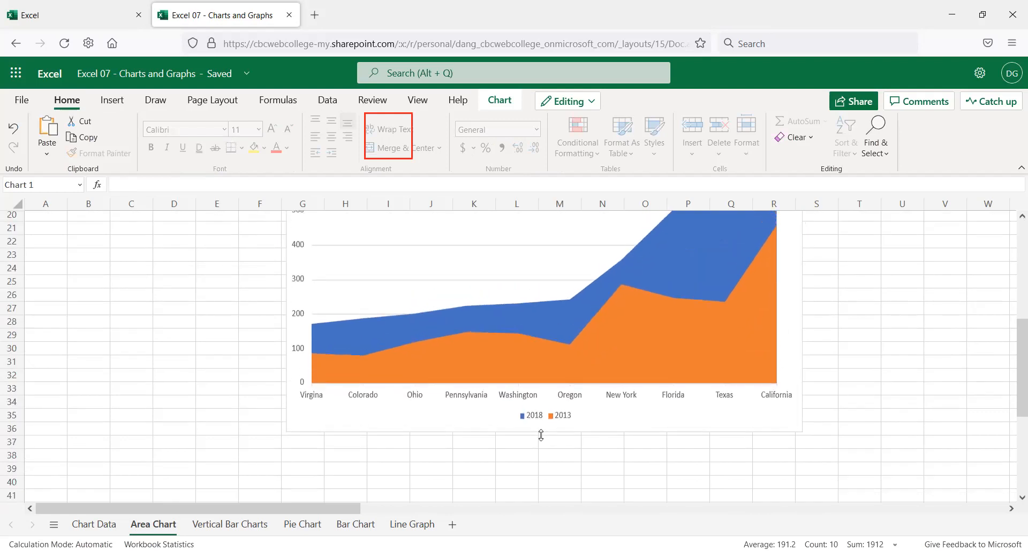
- Set the area chart's title to "Growth In Taco Trucks"
scroll(377, 388, "up", 3)
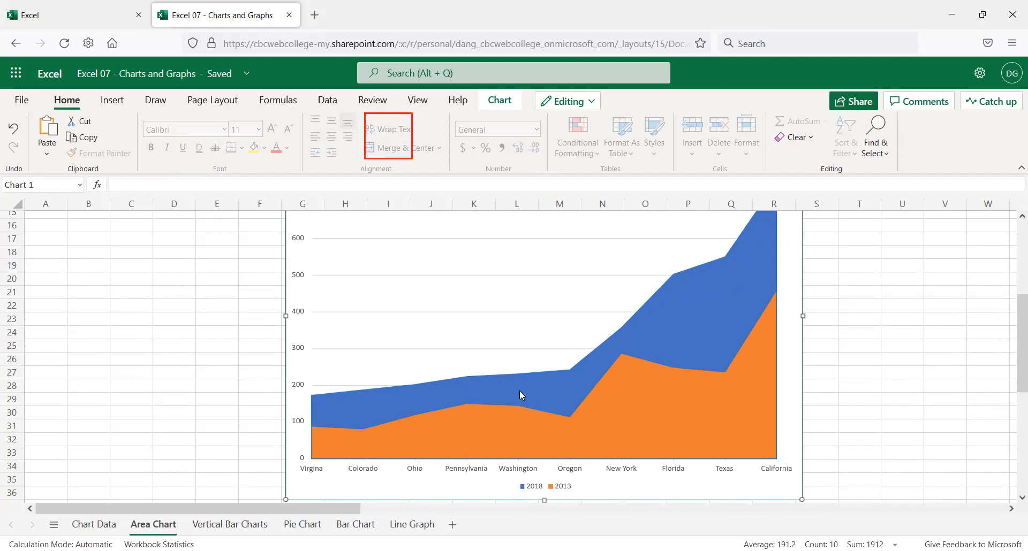
scroll(580, 393, "up", 2)
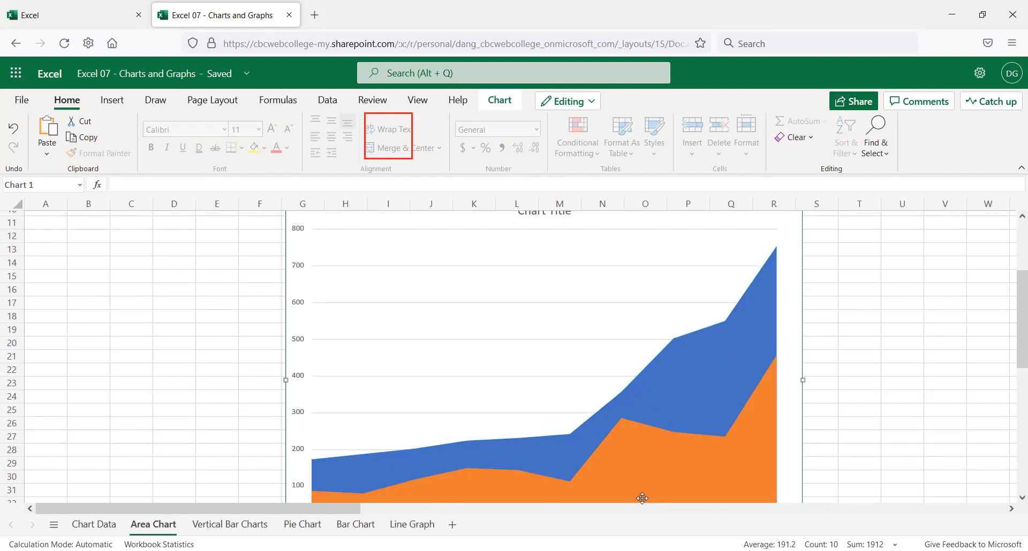
left_click_drag(314, 508, 345, 510)
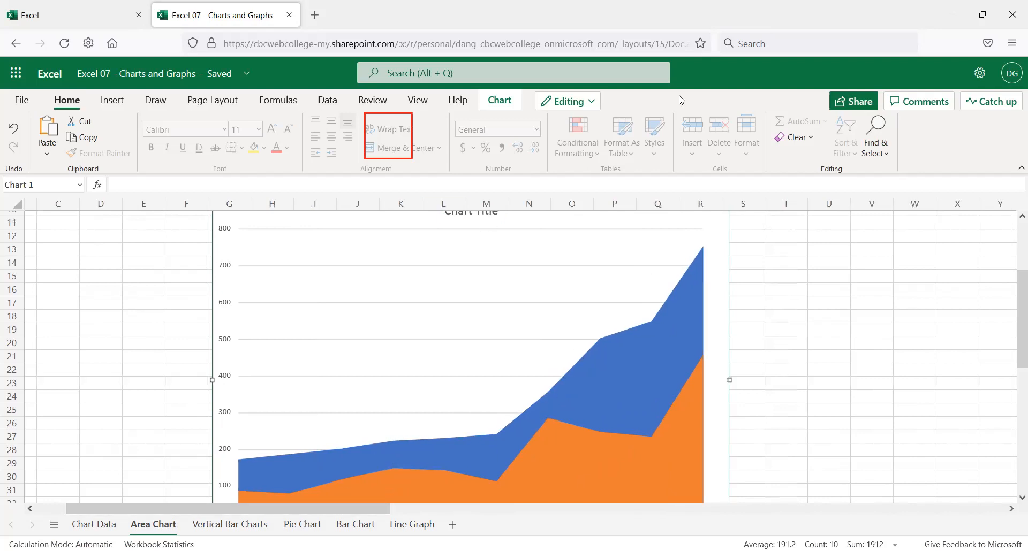
left_click(492, 216)
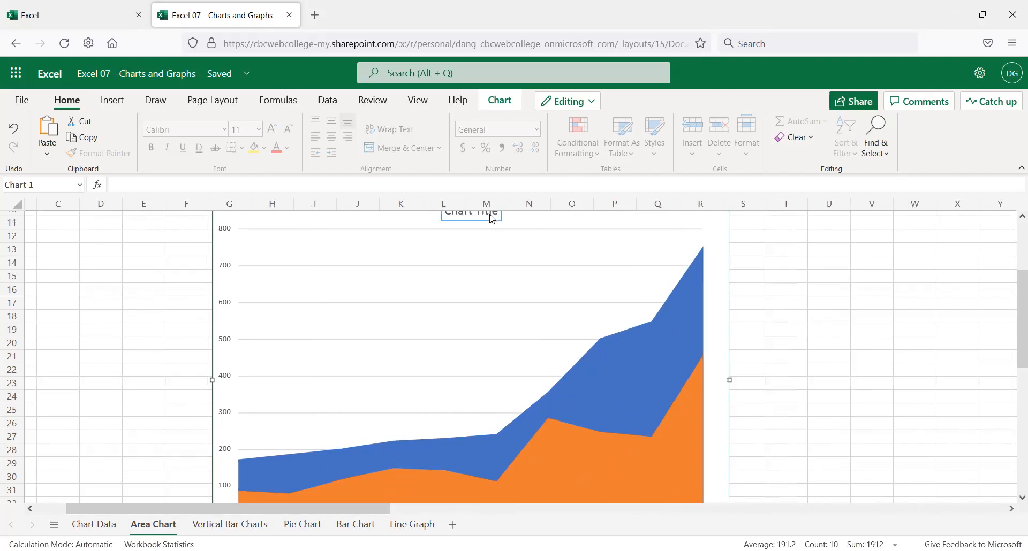
double_click(492, 216)
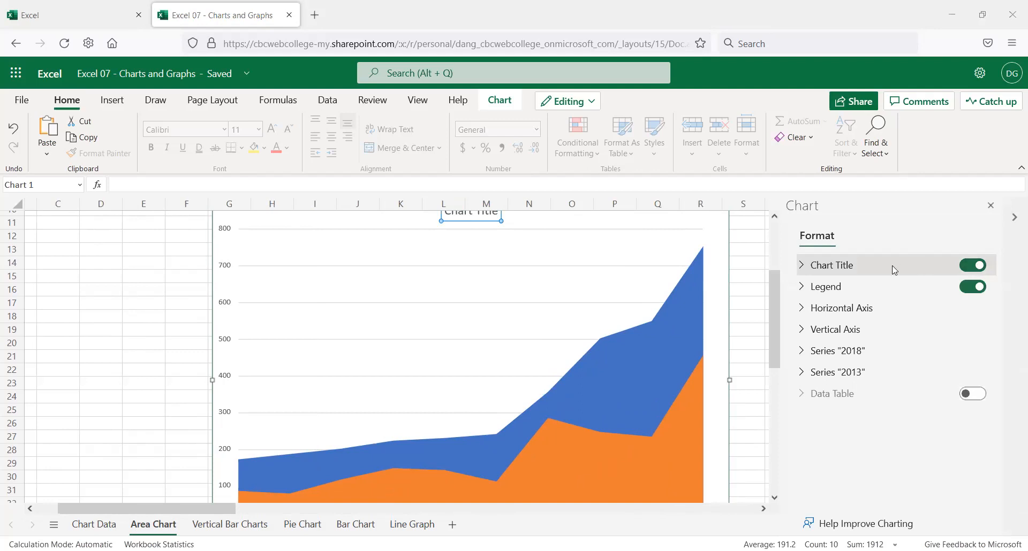
left_click(879, 269)
left_click(940, 292)
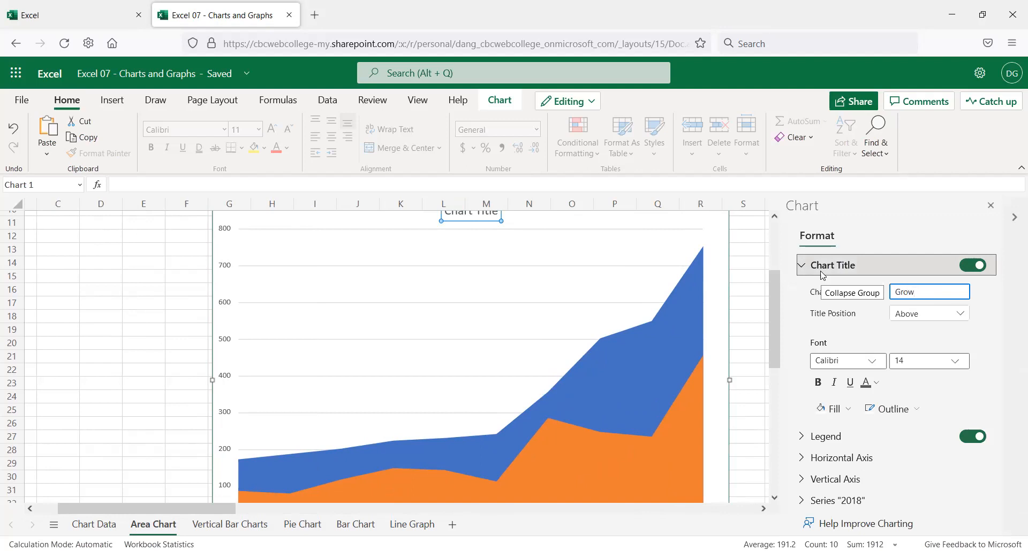
type("Growth In Taco Trucks")
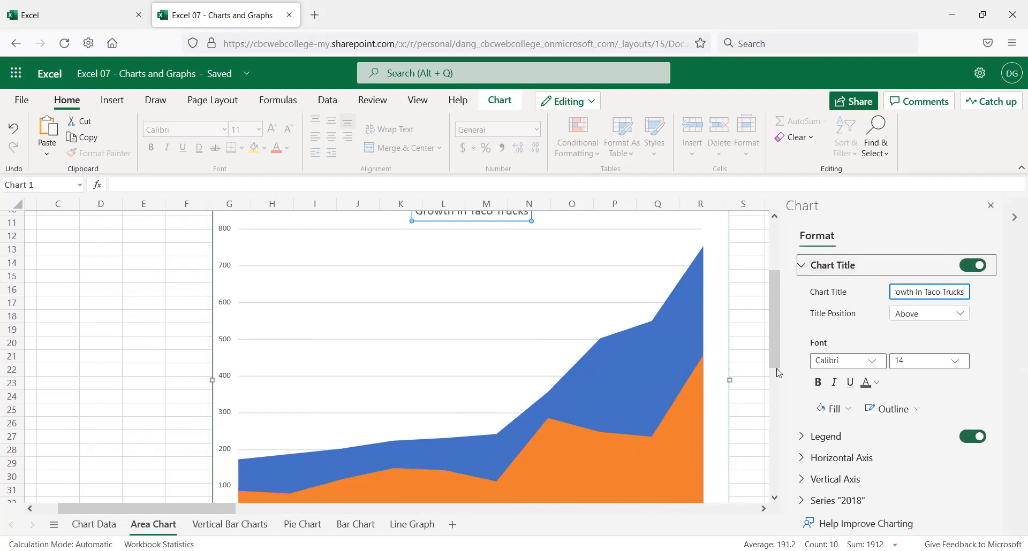
- Review the titled area chart from its title to its state labels and legend against the 2018 and 2013 data
scroll(483, 381, "up", 4)
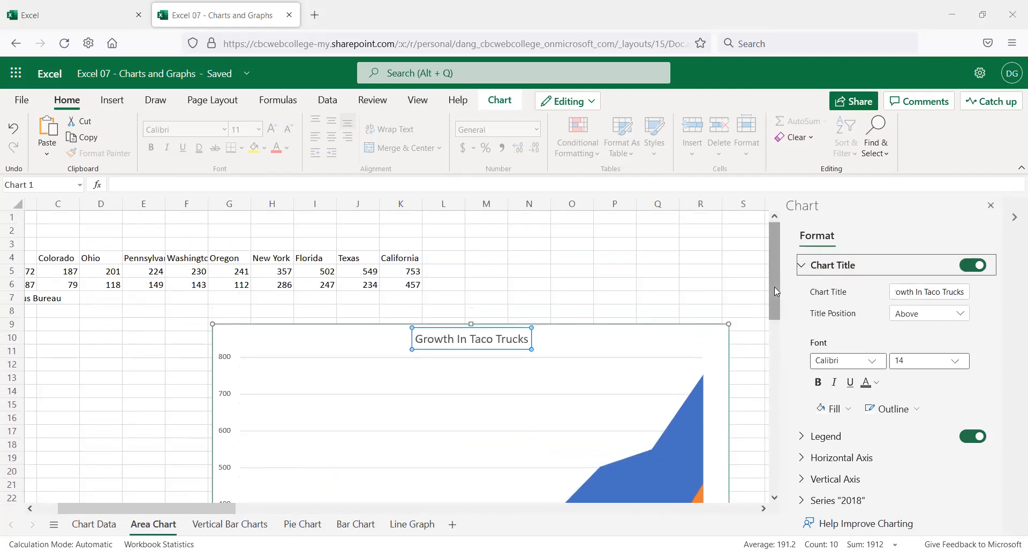
left_click_drag(774, 287, 780, 343)
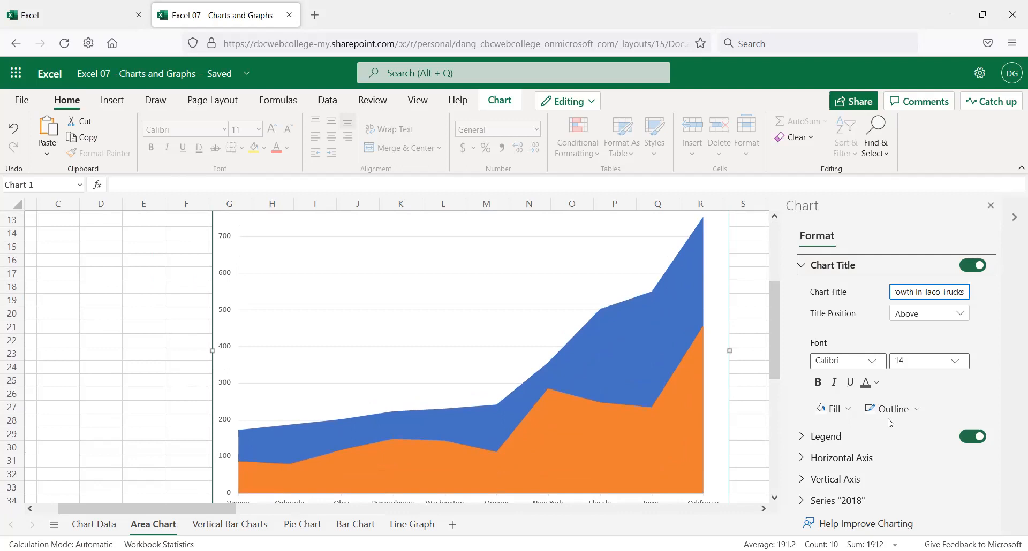
scroll(712, 422, "down", 2)
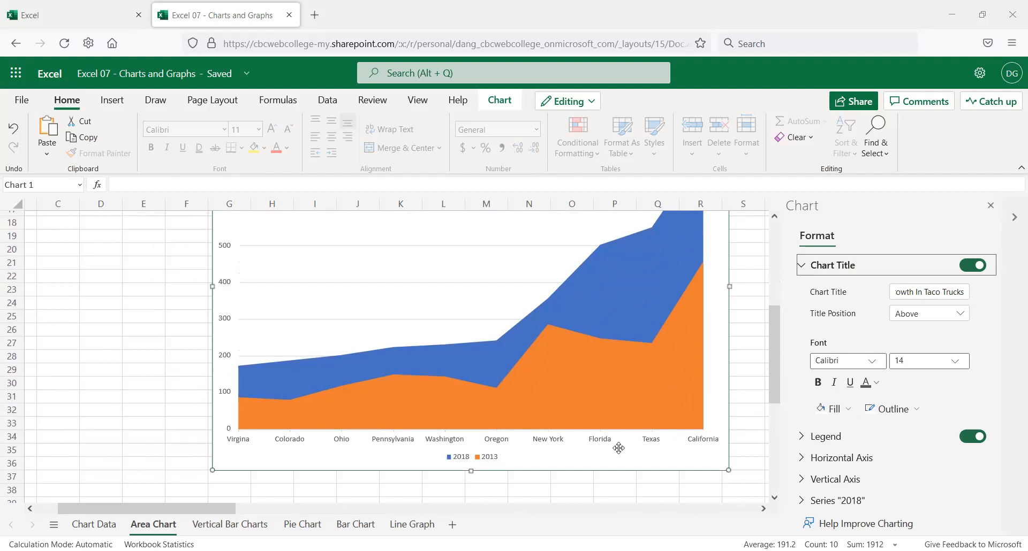
scroll(619, 448, "up", 6)
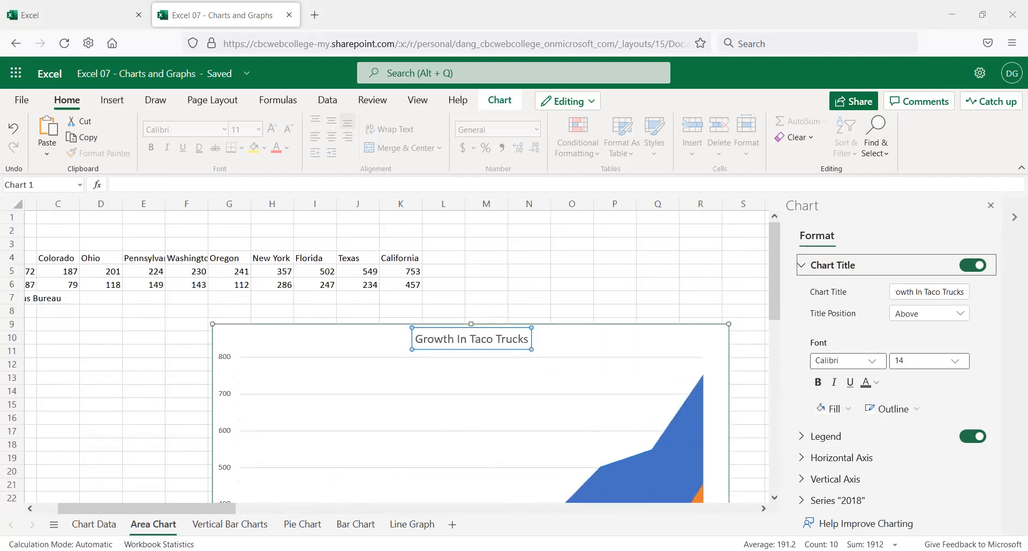
left_click_drag(108, 508, 86, 502)
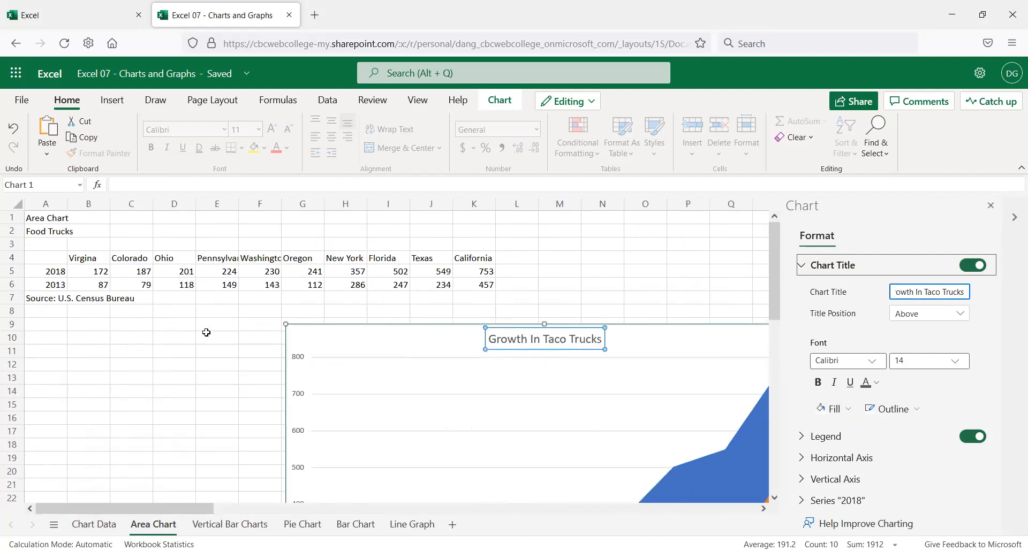
scroll(524, 339, "down", 6)
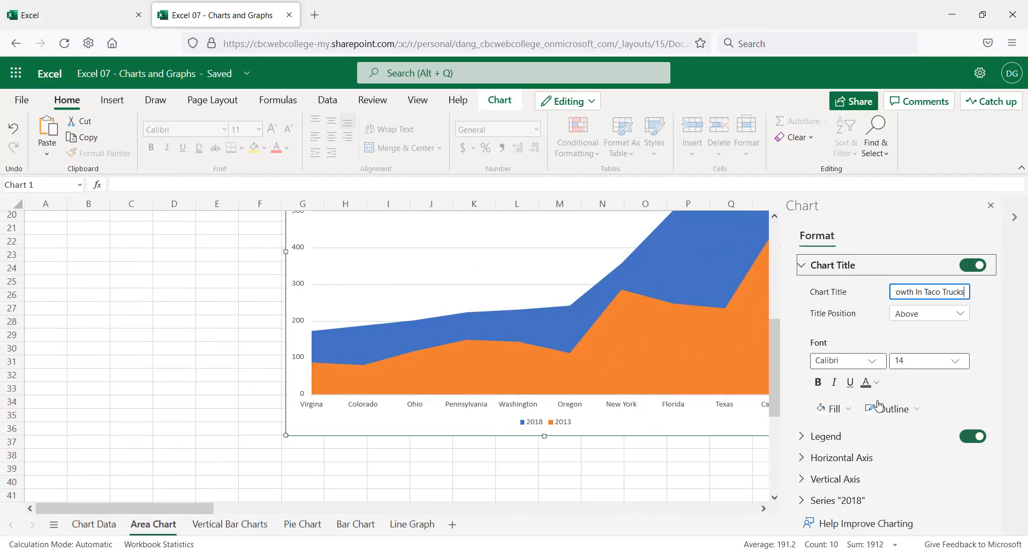
- Set Ohio's 2018 food truck count in cell D5 to 50
scroll(878, 410, "down", 2)
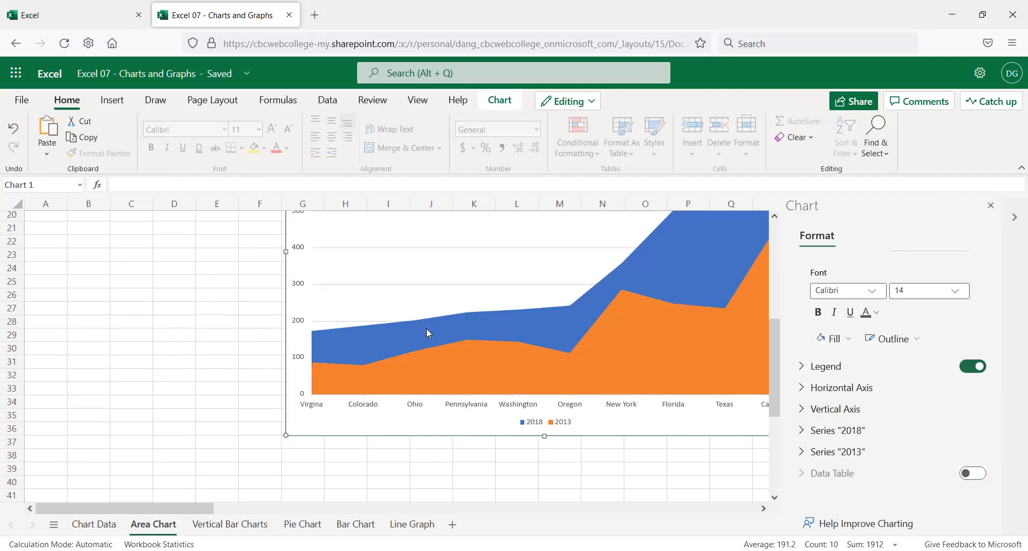
scroll(236, 321, "up", 2)
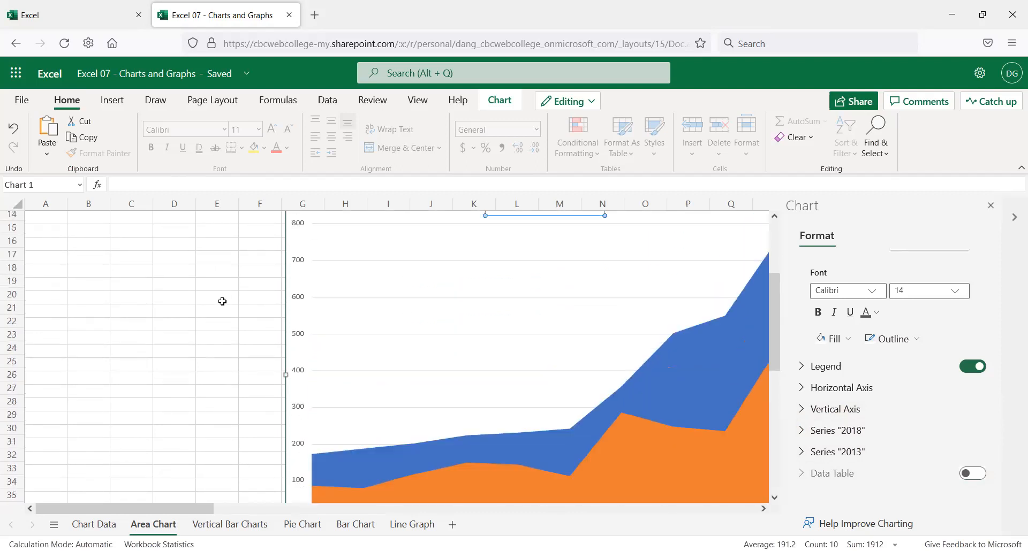
scroll(222, 301, "up", 5)
scroll(219, 316, "down", 5)
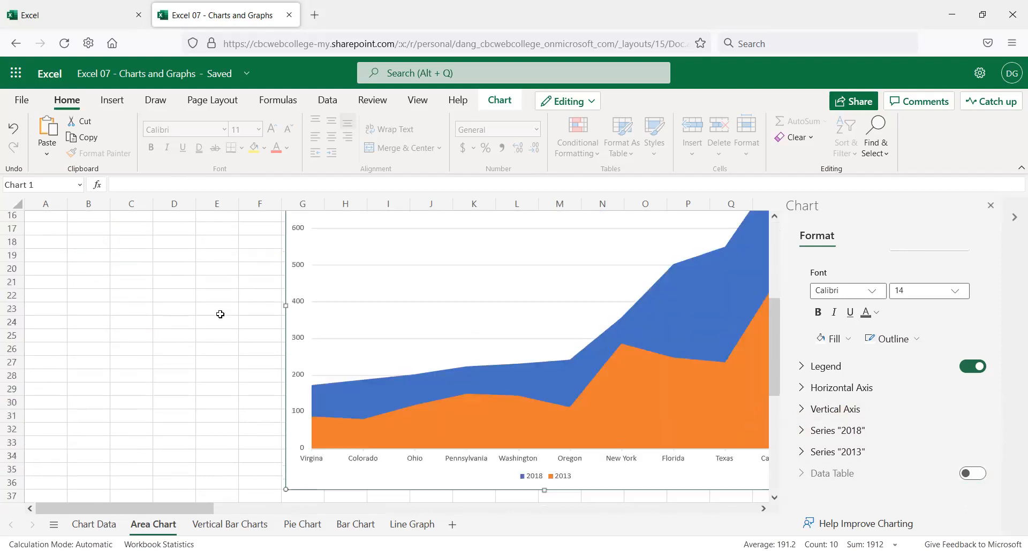
scroll(220, 314, "down", 1)
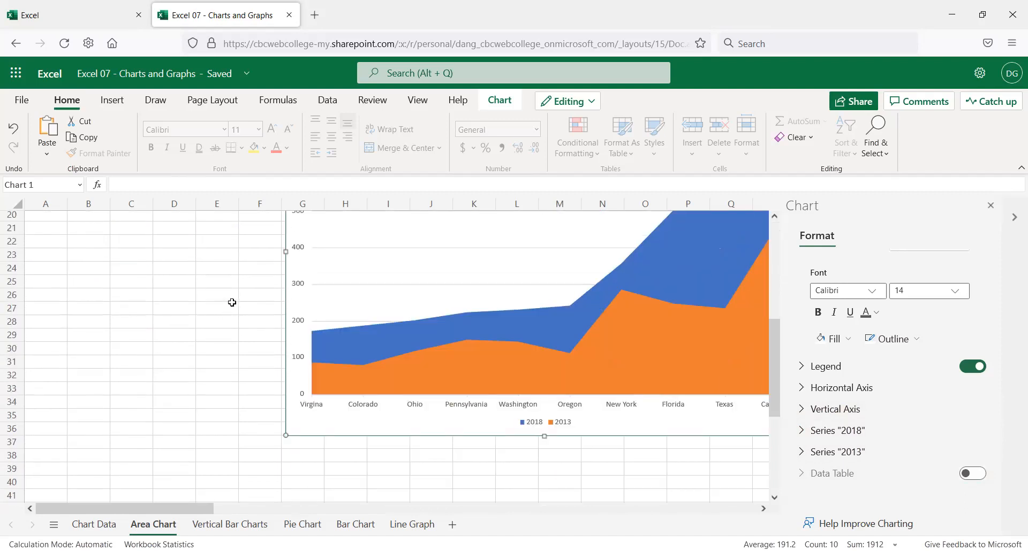
scroll(232, 301, "up", 6)
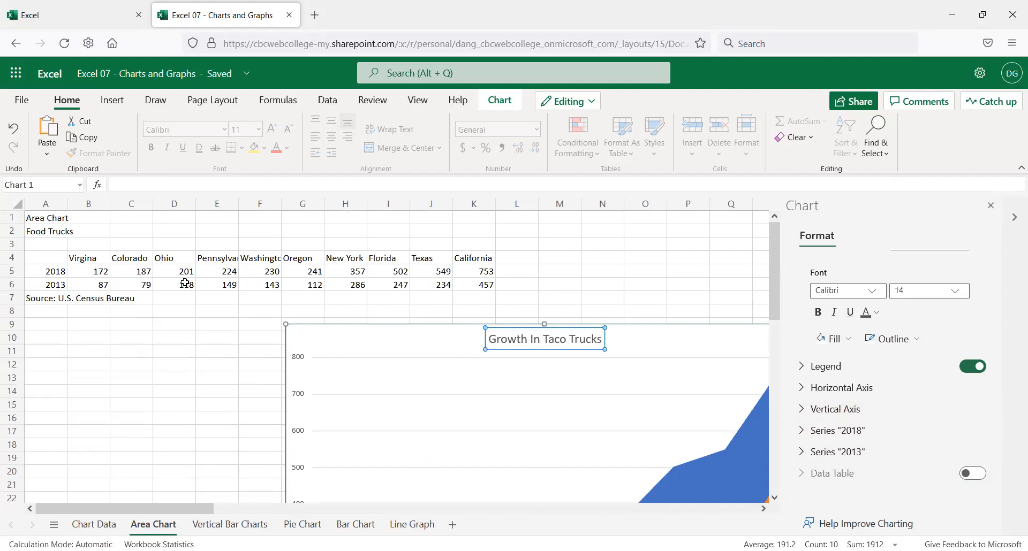
left_click(182, 272)
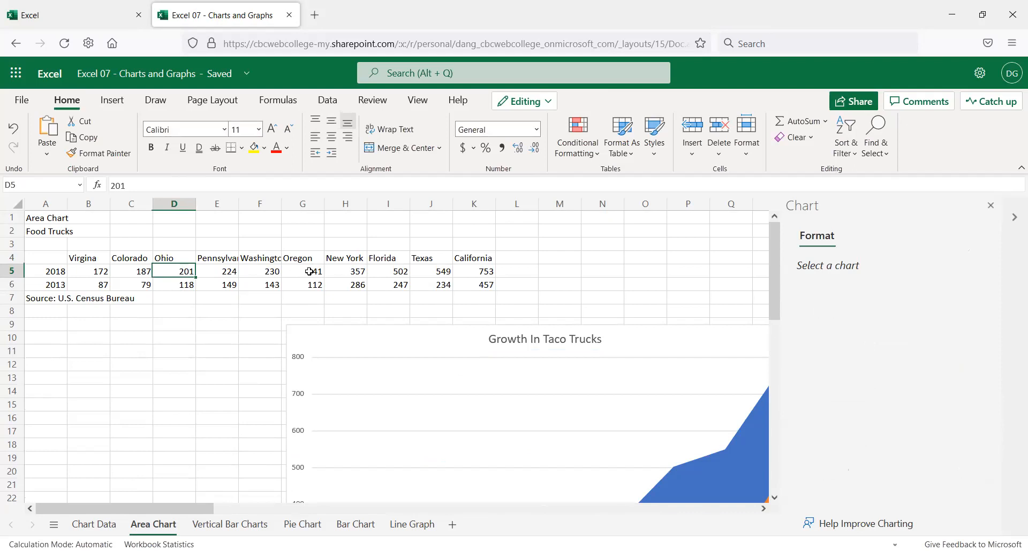
type("50")
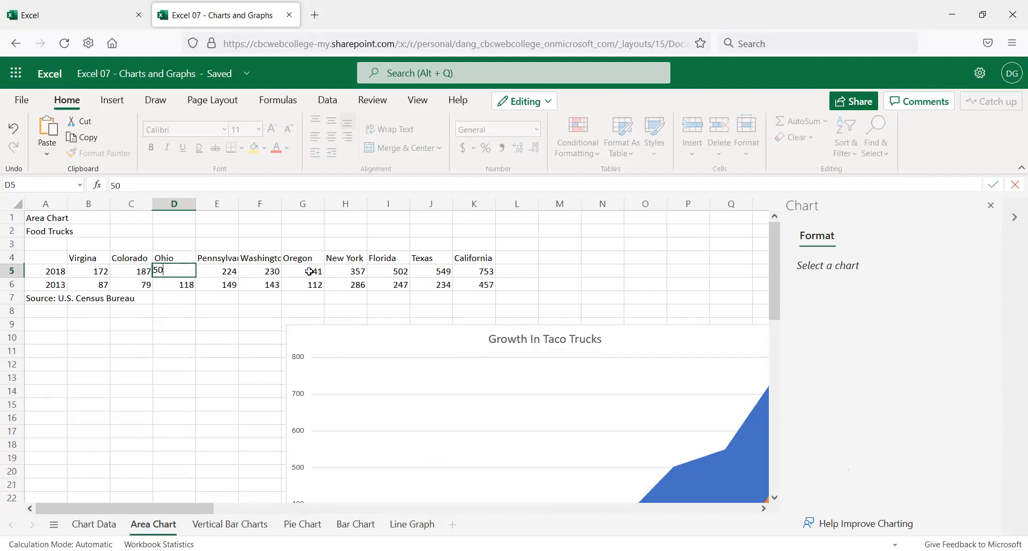
key("Tab")
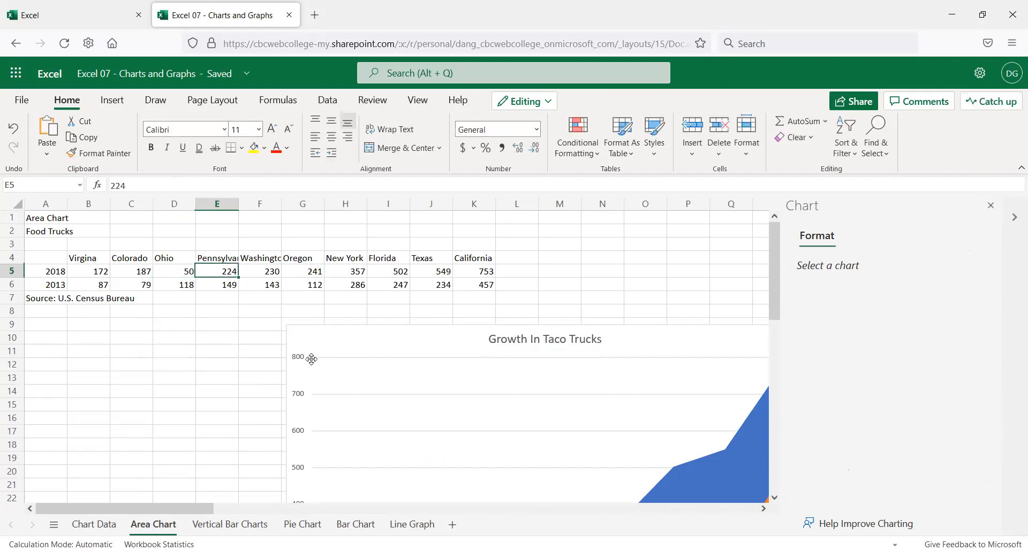
- Examine the area chart around Ohio and compare it with the 2018 and 2013 Ohio counts in the data
scroll(364, 396, "down", 3)
scroll(372, 362, "down", 3)
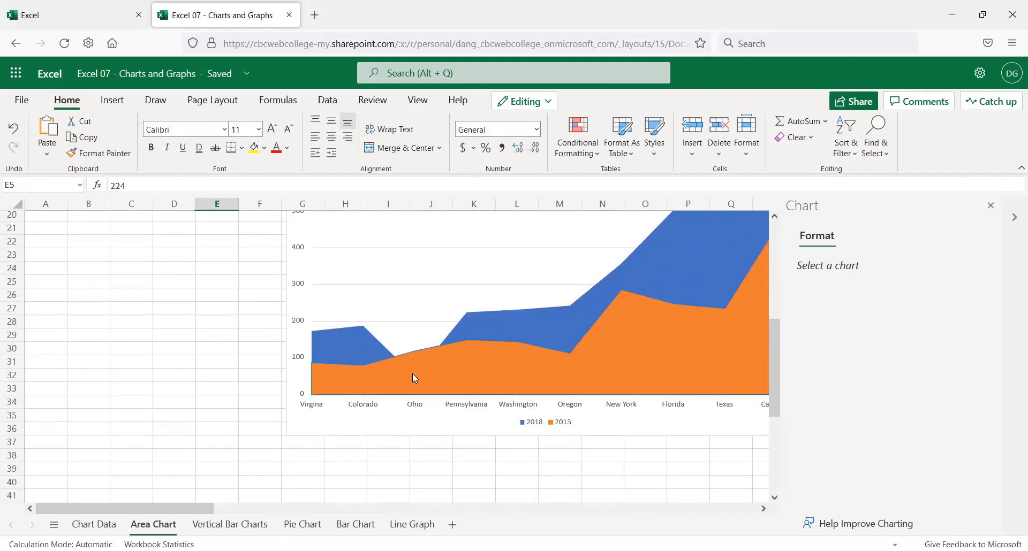
scroll(412, 378, "up", 6)
scroll(392, 460, "down", 1)
scroll(389, 459, "up", 1)
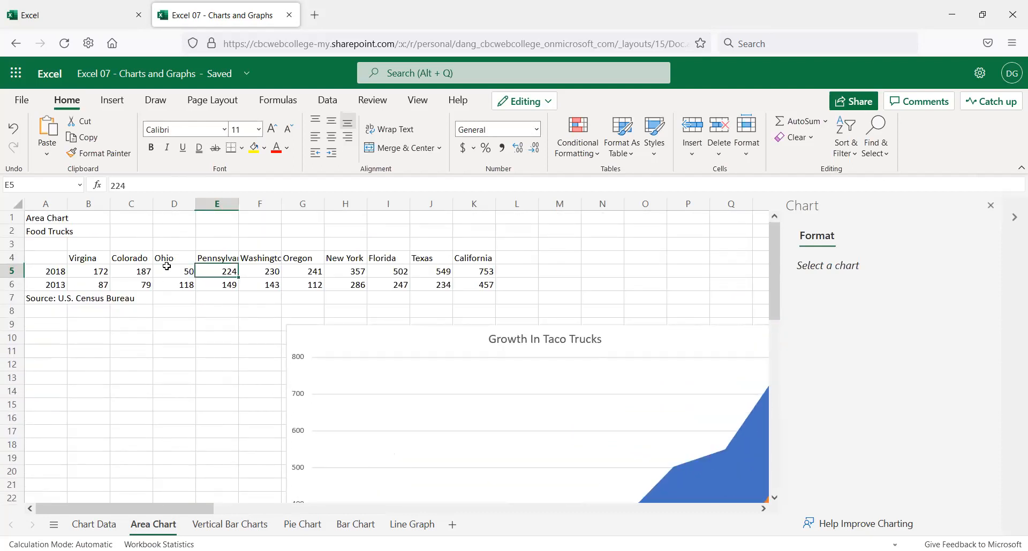
scroll(441, 441, "down", 6)
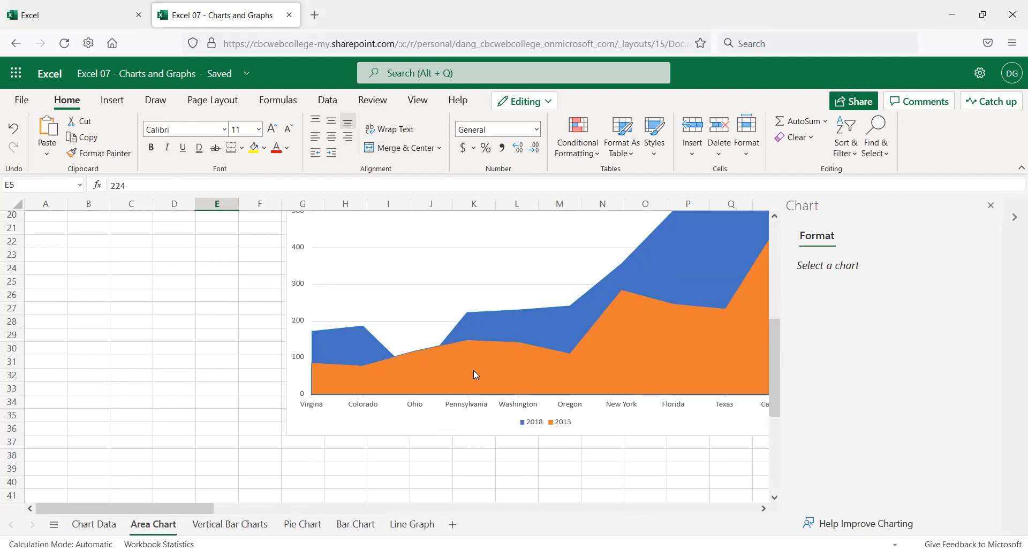
- Change the area chart's type to a 2-D line chart with markers and look over both lines across all states
left_click(438, 384)
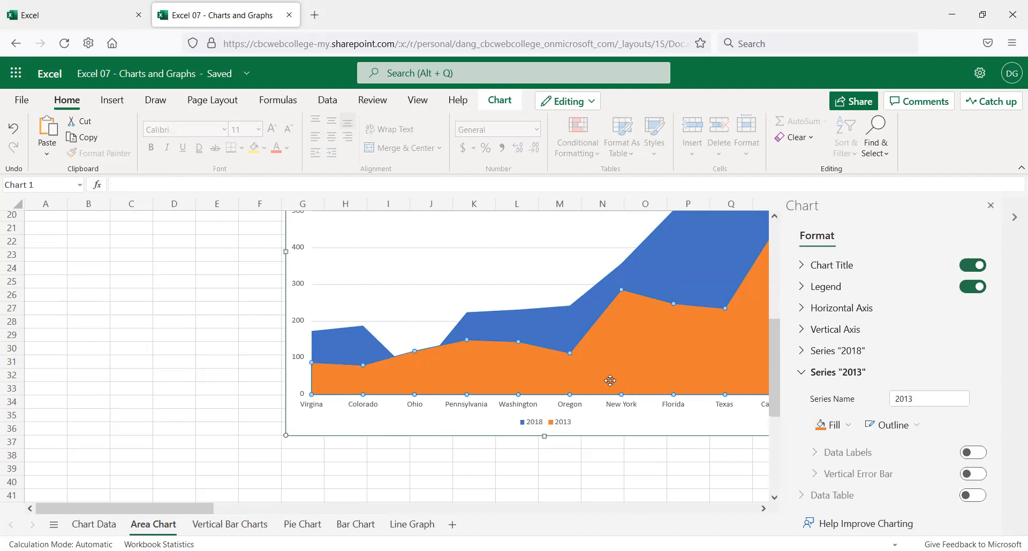
scroll(608, 380, "up", 3)
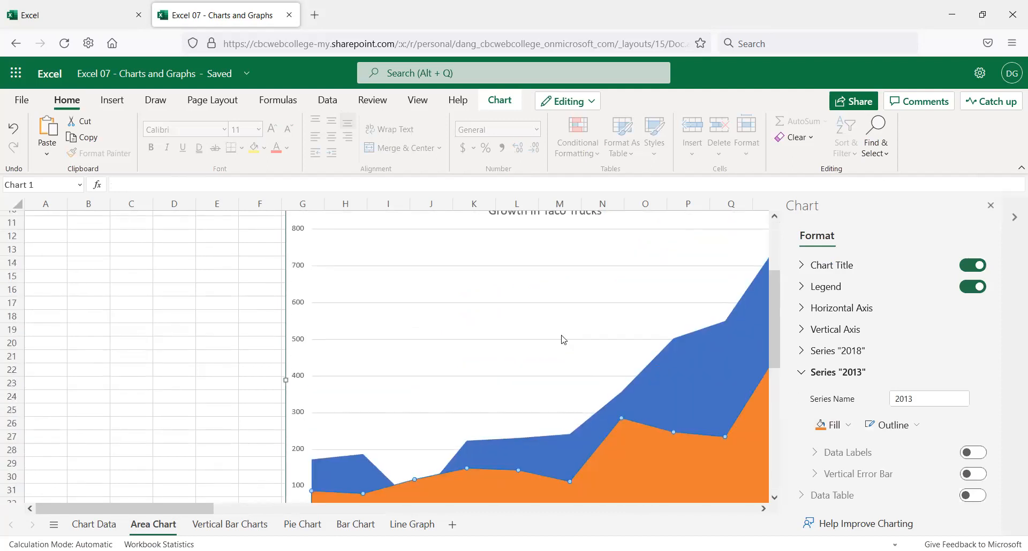
left_click(497, 103)
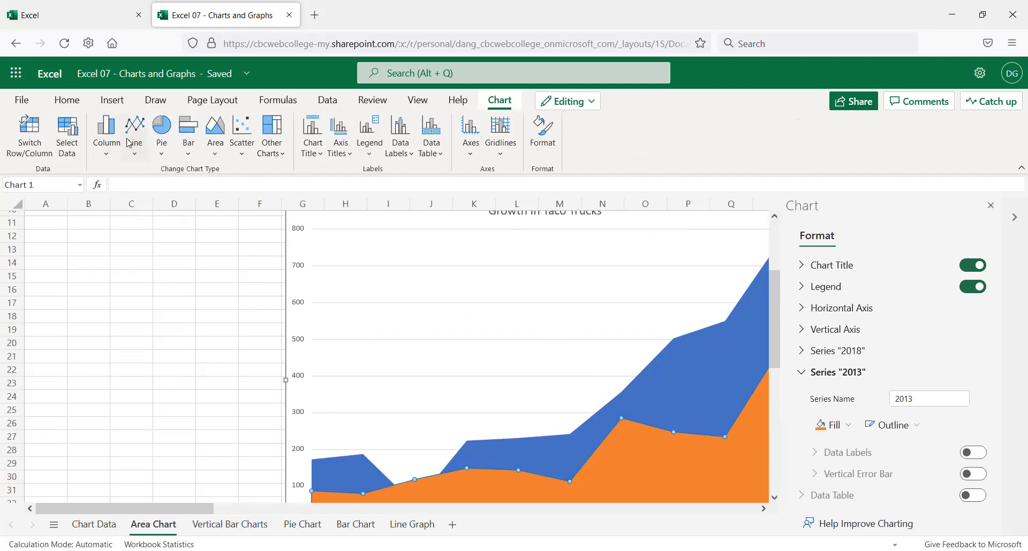
left_click(139, 127)
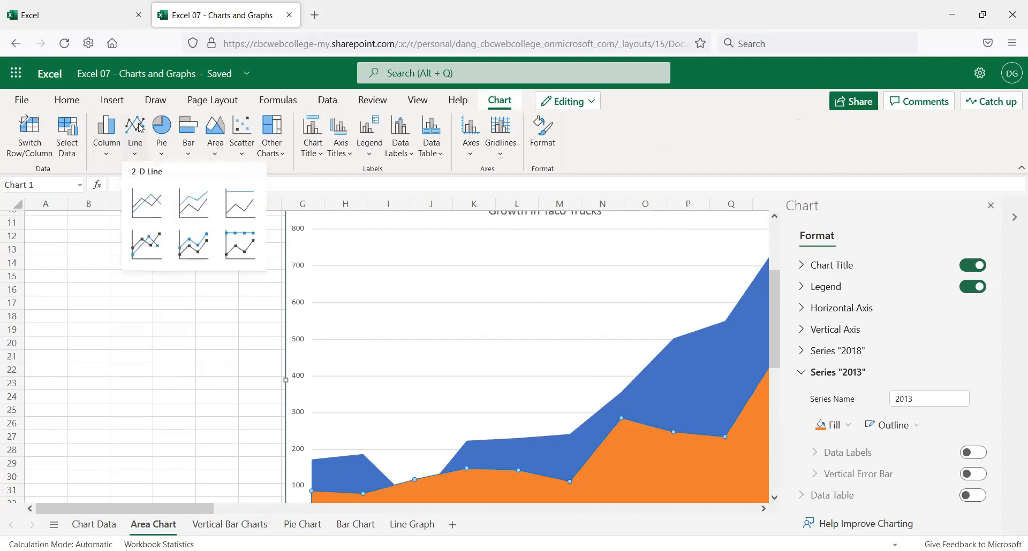
left_click(159, 263)
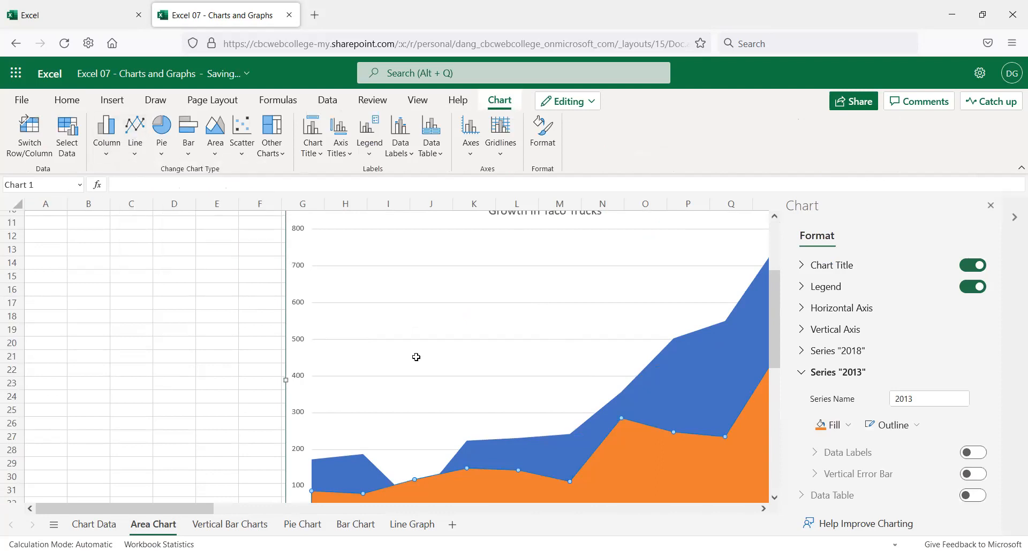
scroll(415, 374, "down", 2)
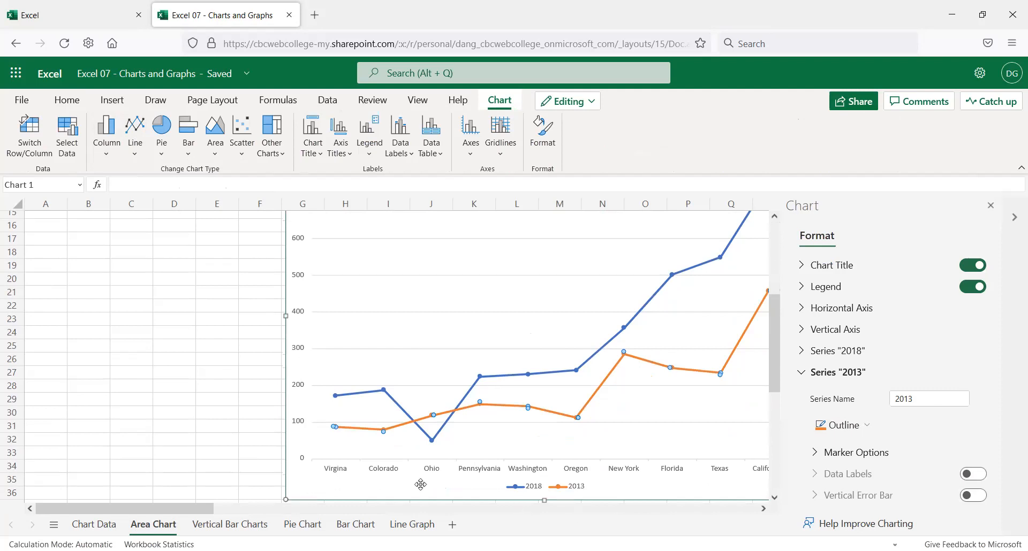
left_click_drag(212, 509, 247, 522)
scroll(380, 431, "up", 2)
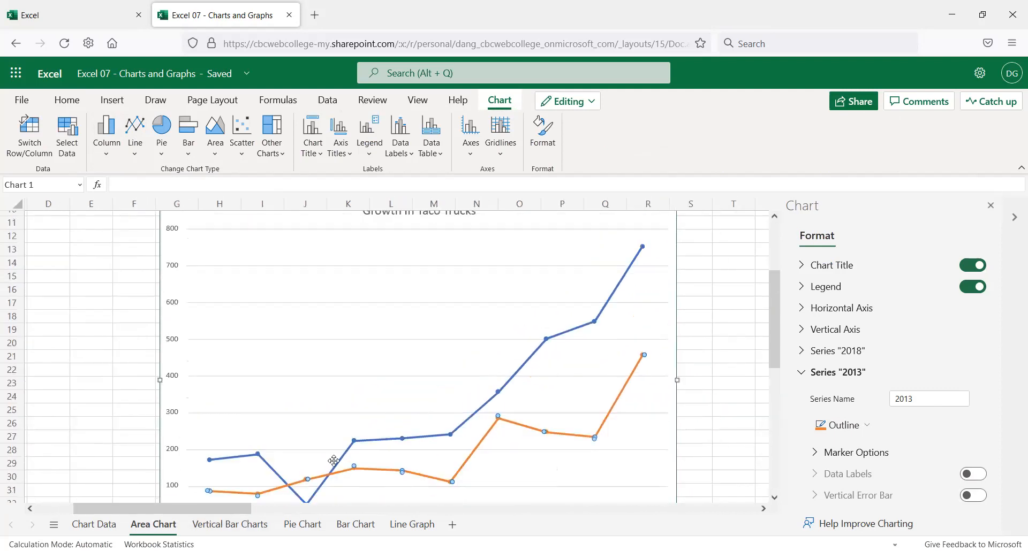
scroll(310, 431, "down", 2)
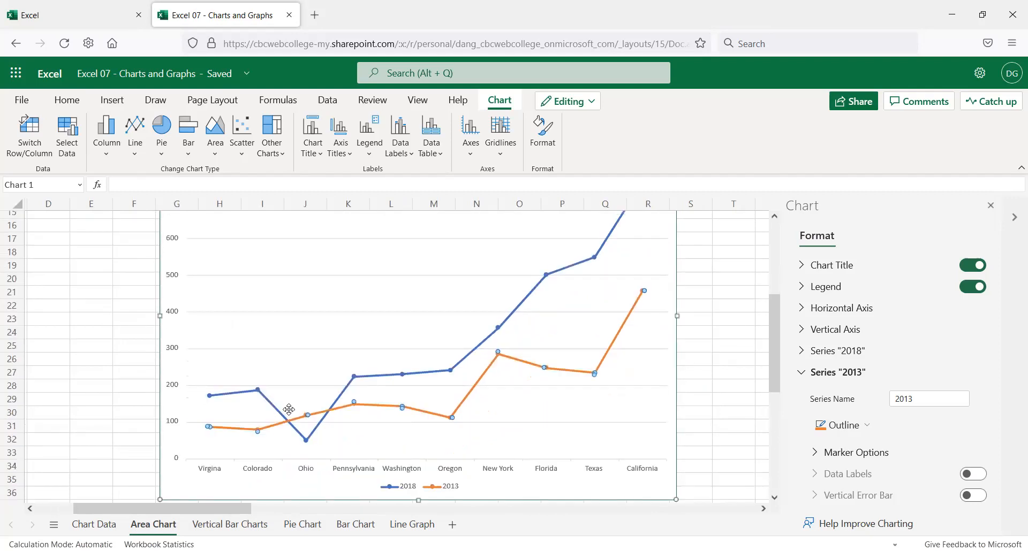
- Undo the change to a line chart and the edit of Ohio's 2018 count
left_click(228, 208)
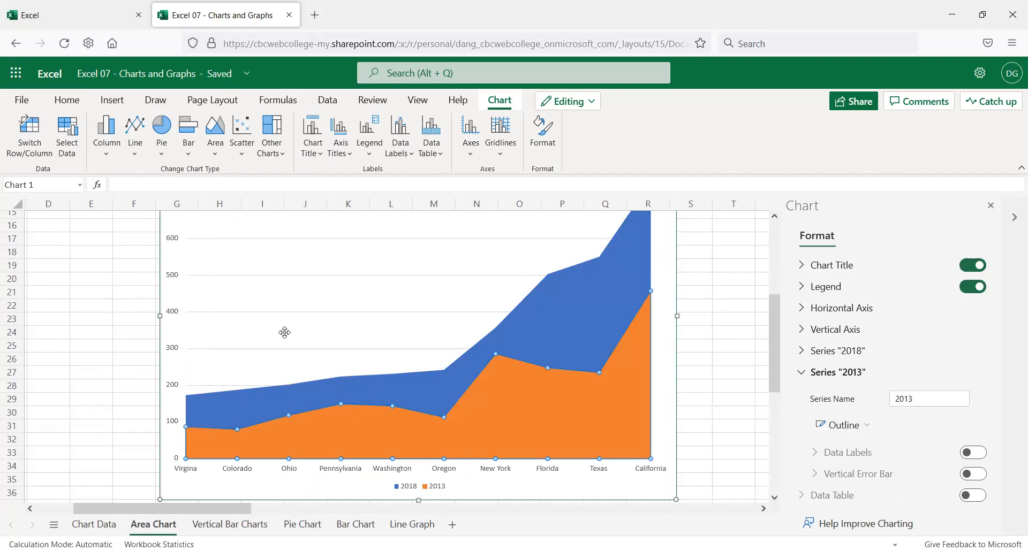
scroll(294, 335, "up", 3)
scroll(308, 336, "down", 5)
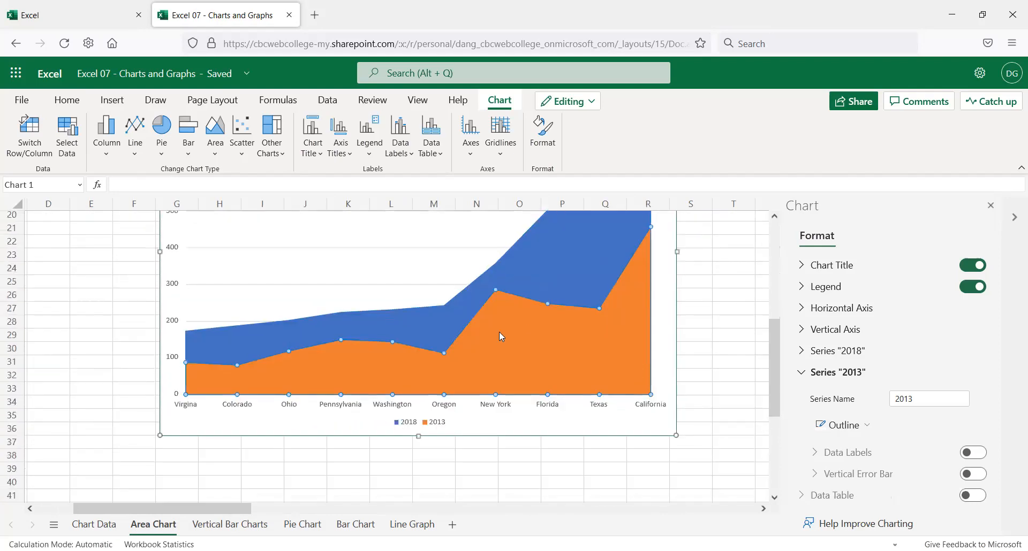
left_click(707, 249)
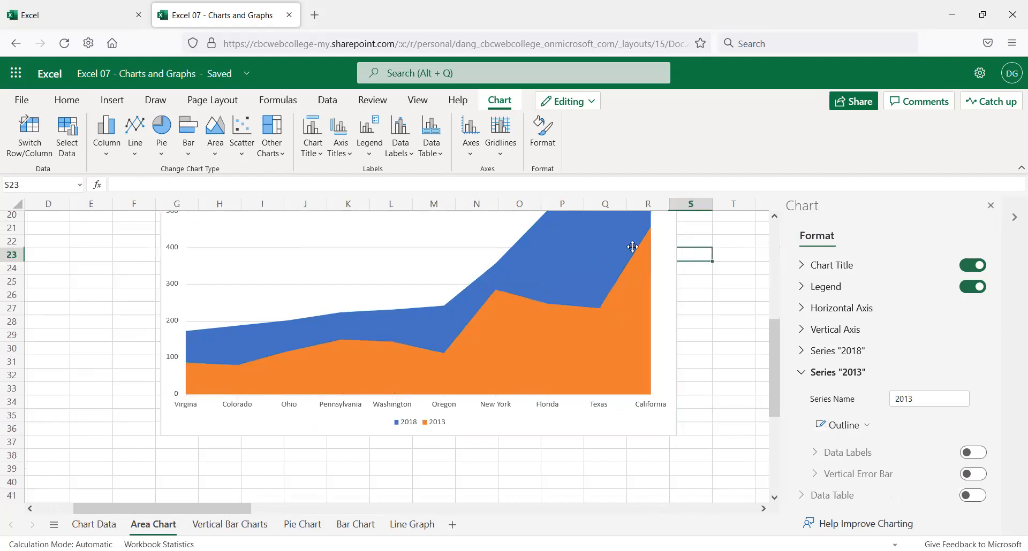
scroll(440, 375, "up", 2)
scroll(437, 384, "up", 2)
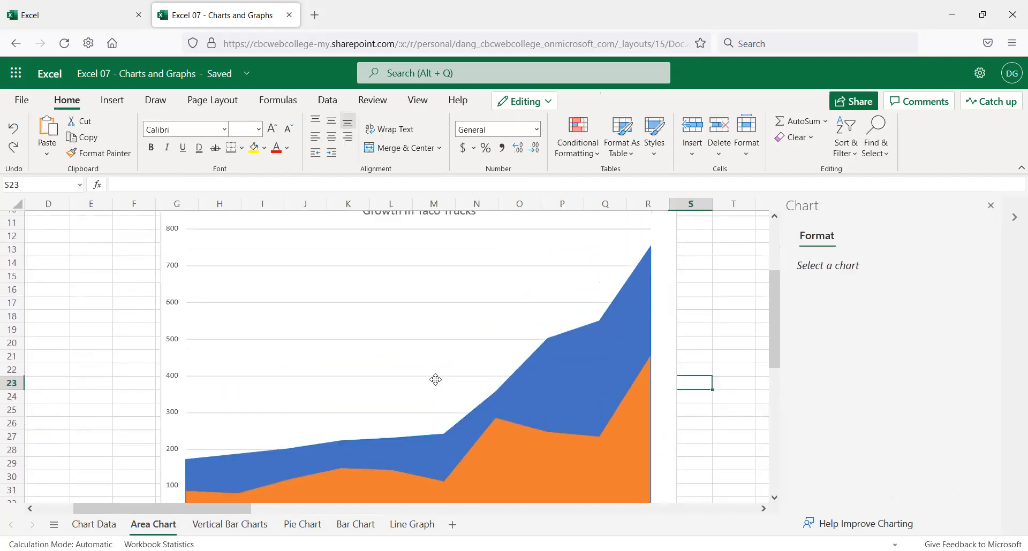
- Turn on data labels for the 2018 series of the area chart
left_click(559, 375)
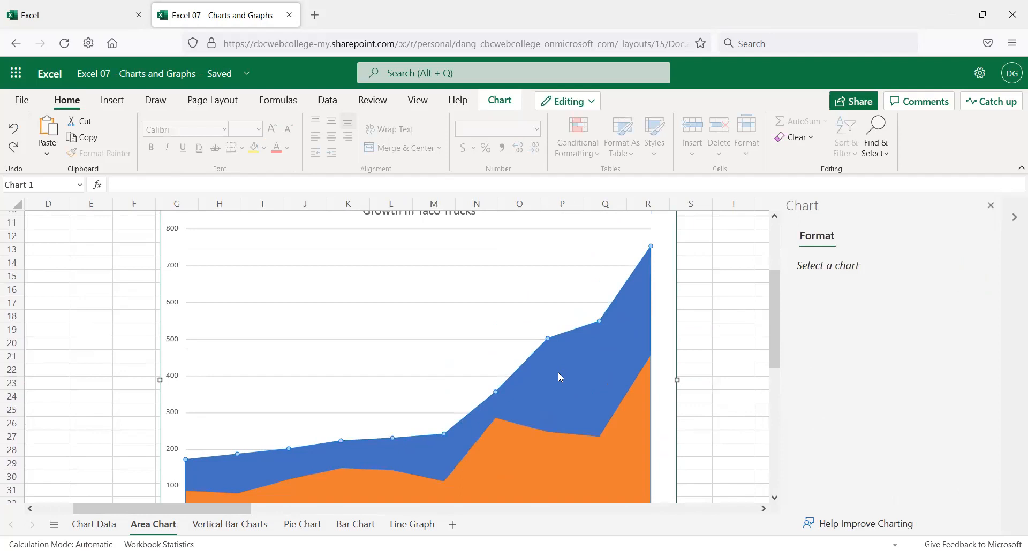
scroll(559, 373, "up", 3)
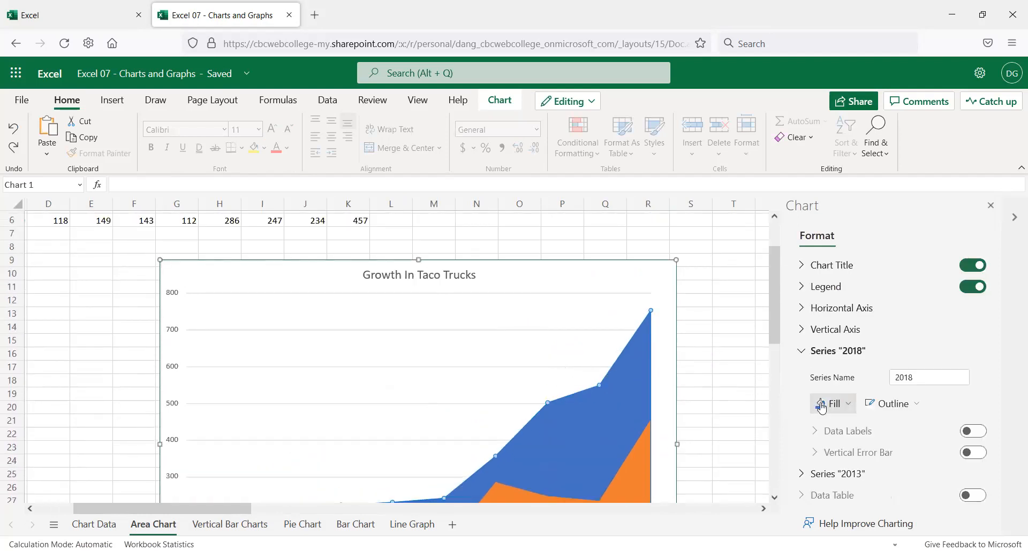
left_click(971, 434)
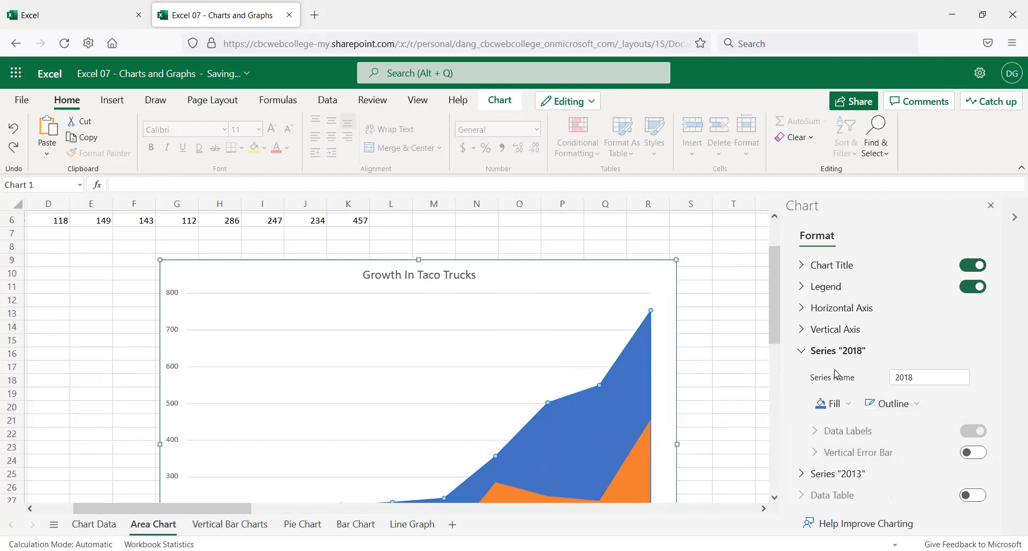
scroll(733, 379, "down", 2)
scroll(656, 408, "down", 2)
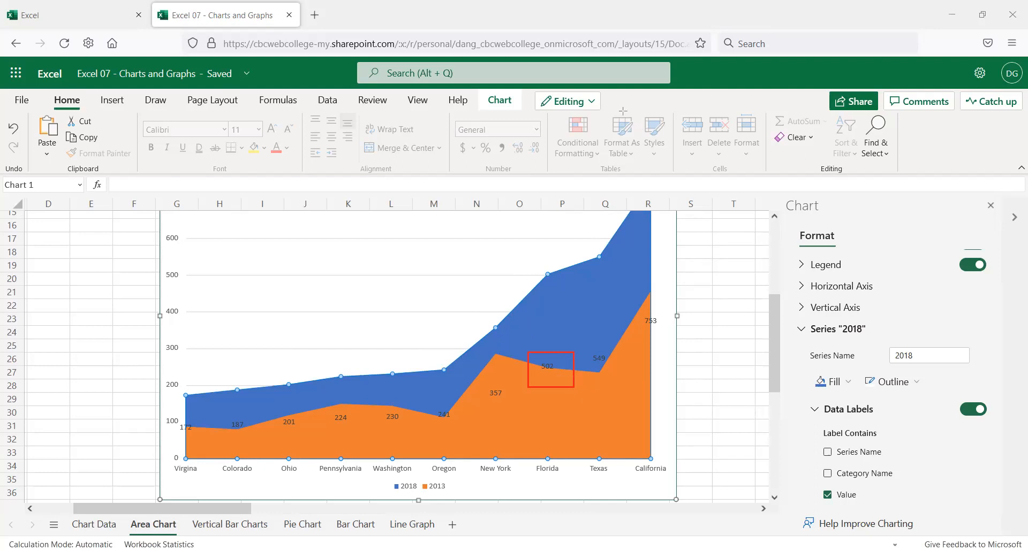
- Turn on data labels for the 2013 series of the area chart
scroll(823, 321, "down", 4)
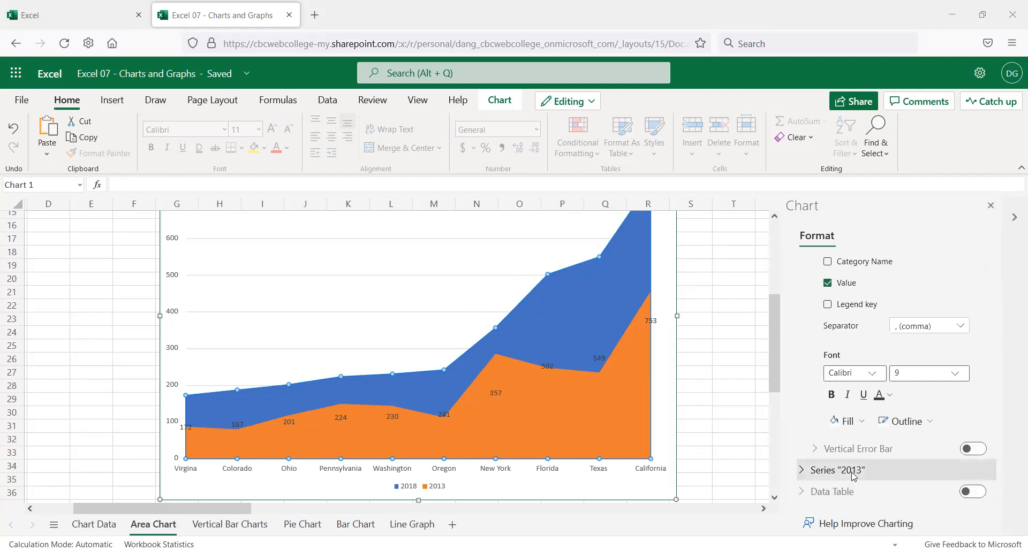
left_click(853, 474)
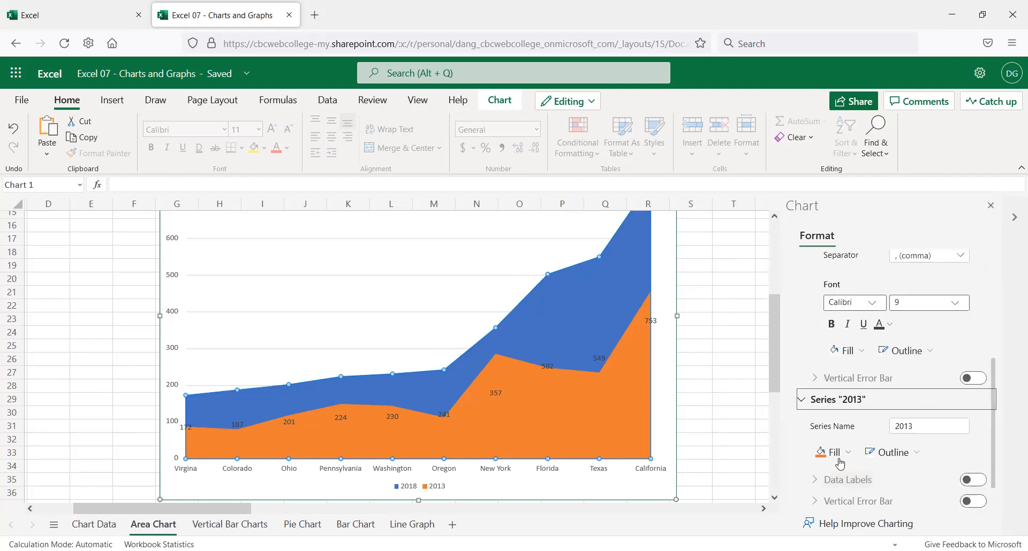
scroll(942, 445, "down", 1)
left_click(972, 432)
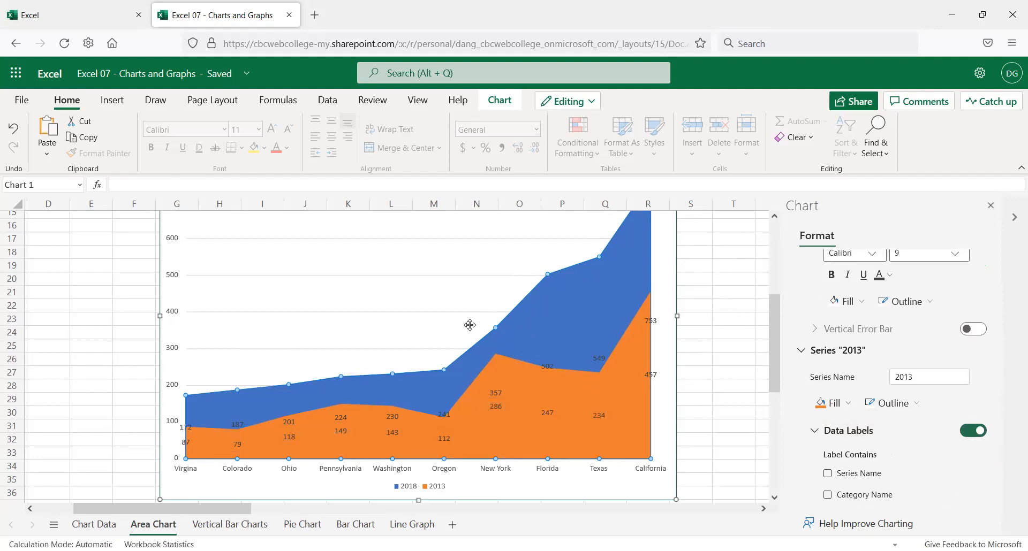
scroll(398, 320, "up", 1)
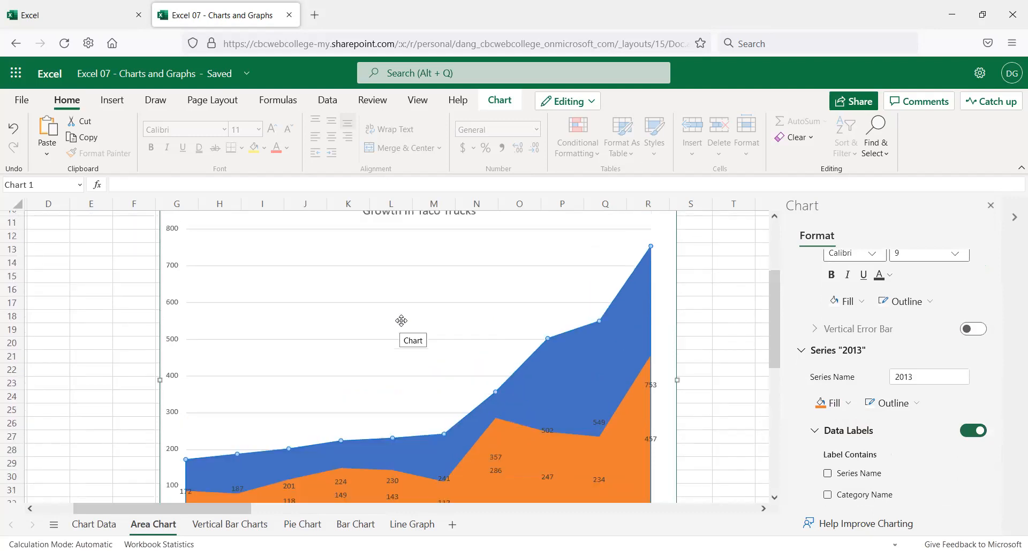
scroll(395, 348, "up", 1)
scroll(394, 357, "up", 1)
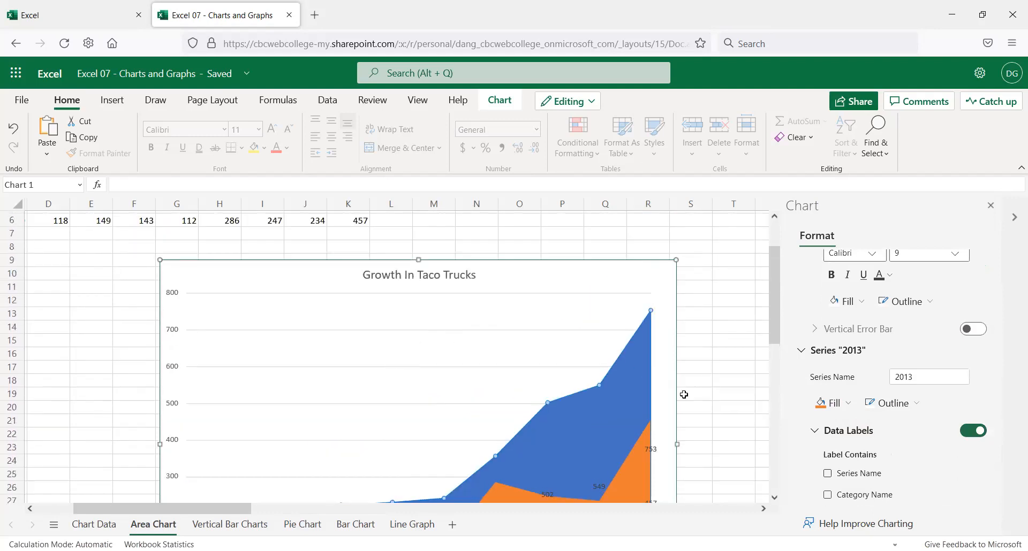
- Fill the 2013 series of the area chart with red
scroll(892, 403, "down", 2)
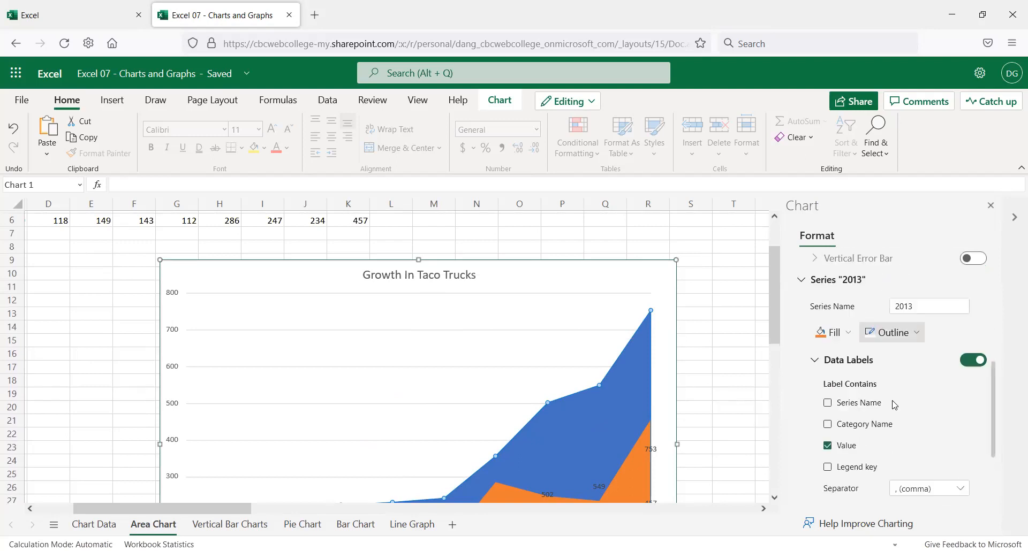
left_click(878, 403)
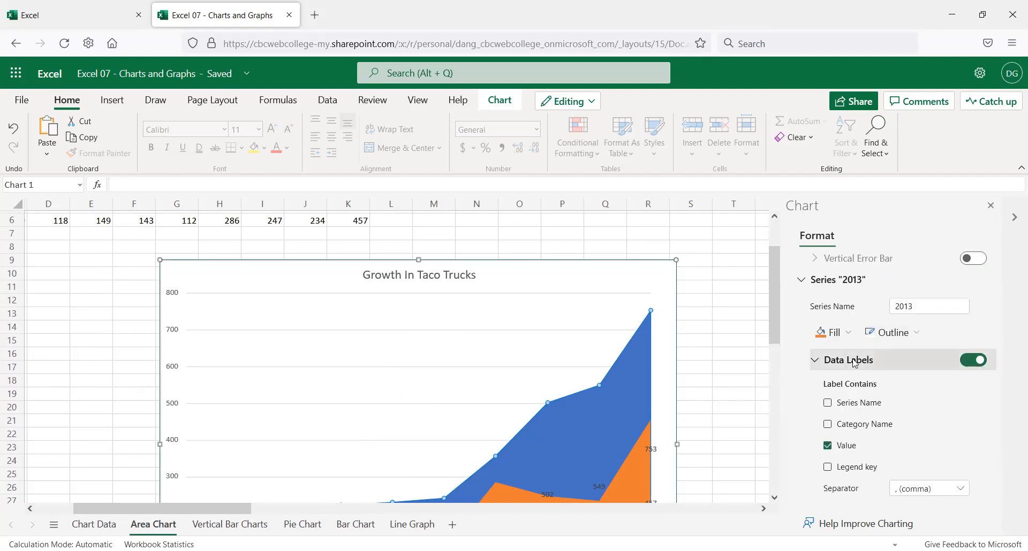
left_click(850, 335)
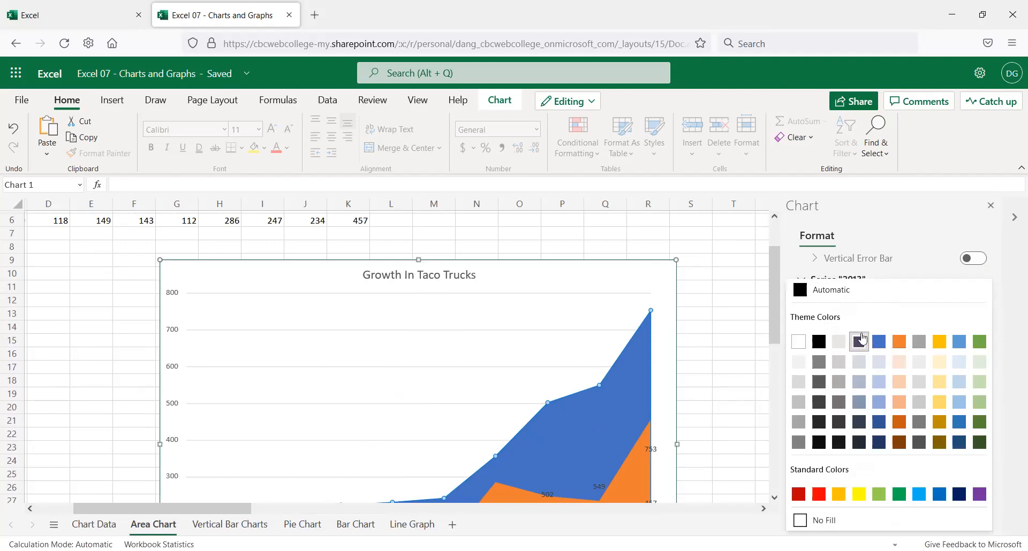
left_click(817, 498)
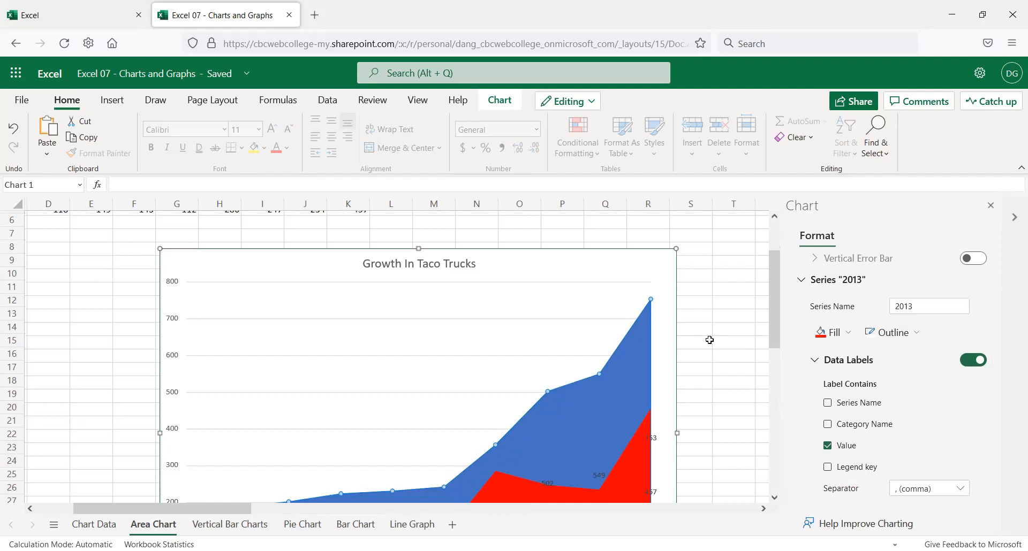
scroll(711, 341, "down", 3)
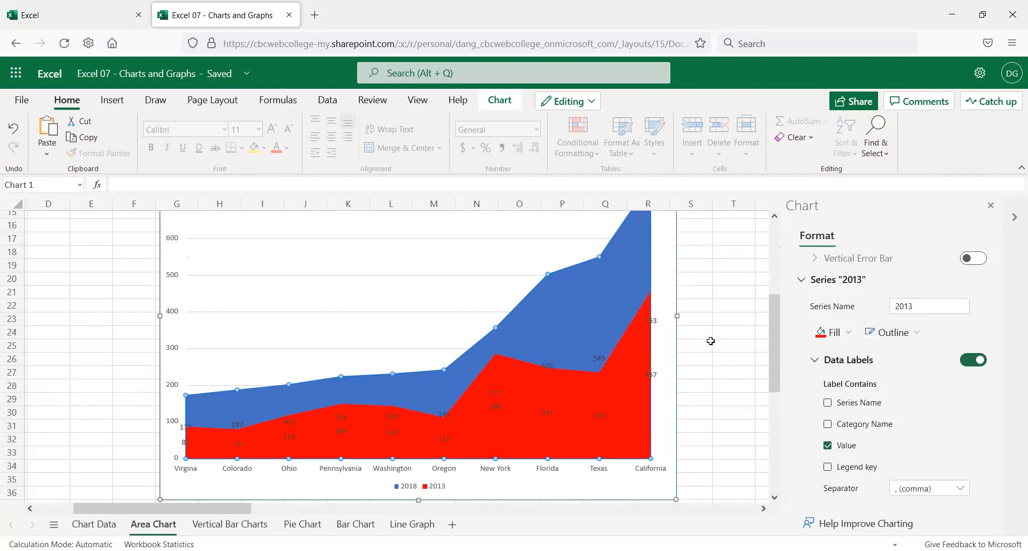
- Fill the 2013 series of the area chart with a light green theme color
left_click(847, 336)
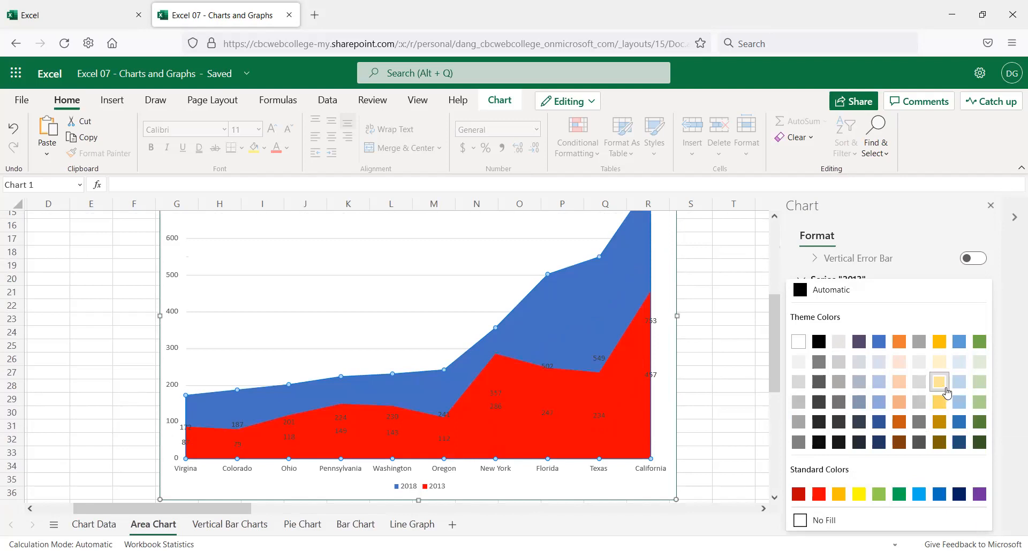
left_click(979, 402)
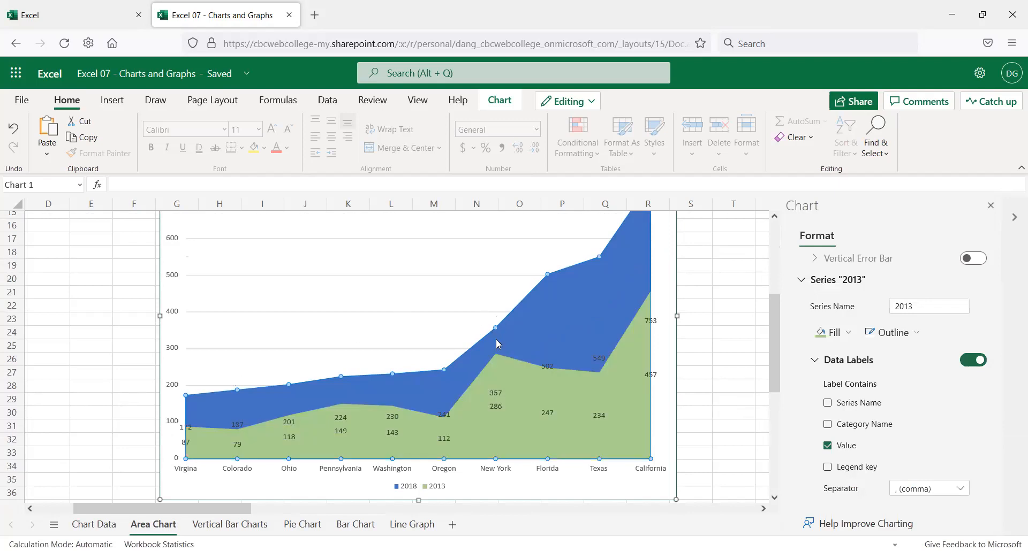
scroll(498, 345, "down", 3)
left_click(494, 348)
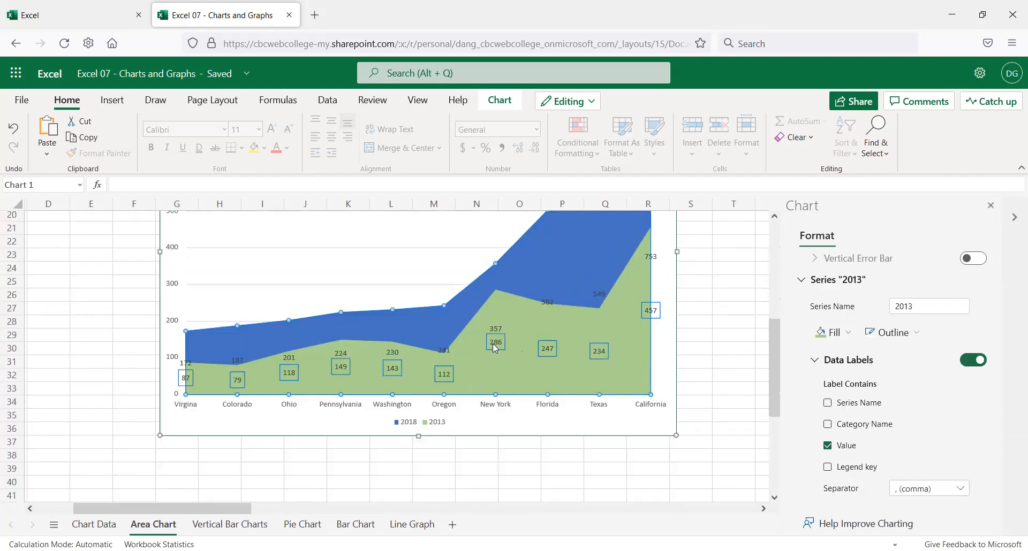
- Turn on the data table beneath the area chart
scroll(495, 348, "down", 3)
scroll(516, 348, "down", 3)
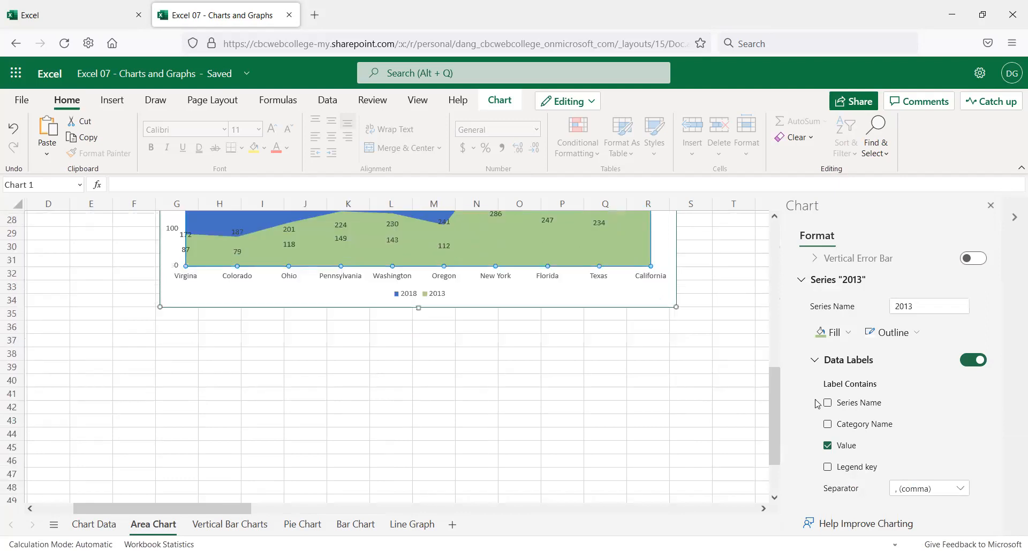
scroll(843, 386, "down", 5)
scroll(902, 497, "down", 1)
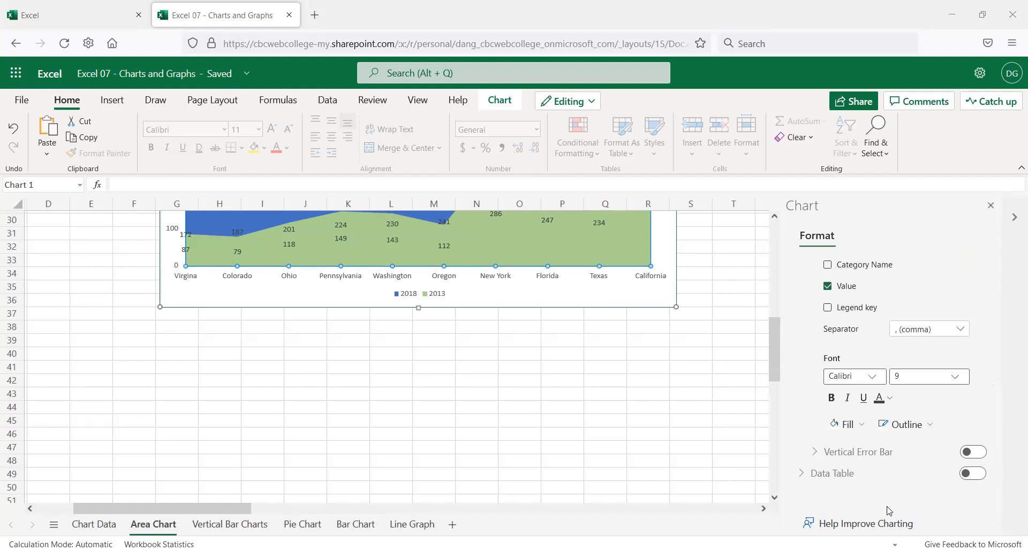
left_click(973, 475)
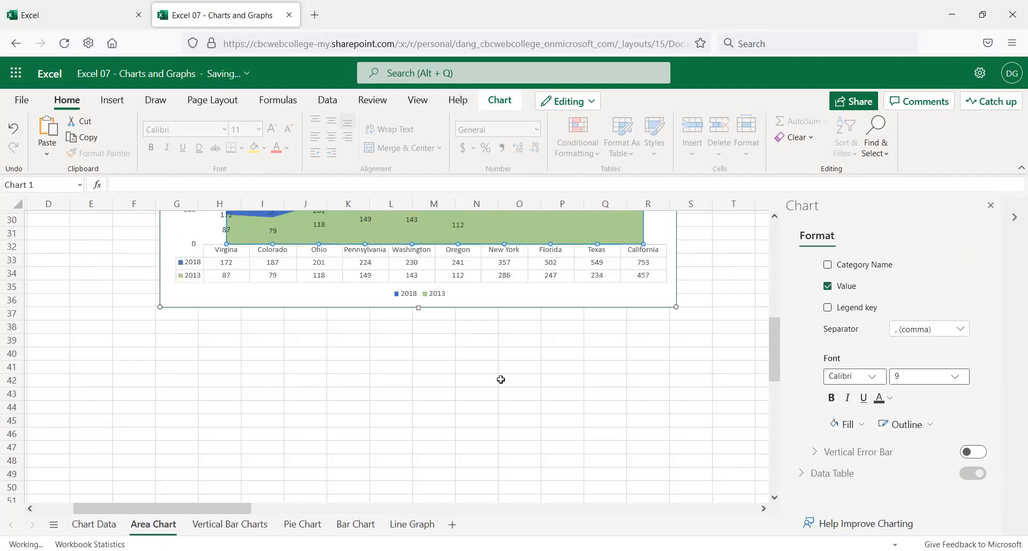
- Compare the area chart's data table with the state figures in the source rows above the chart
scroll(500, 378, "up", 3)
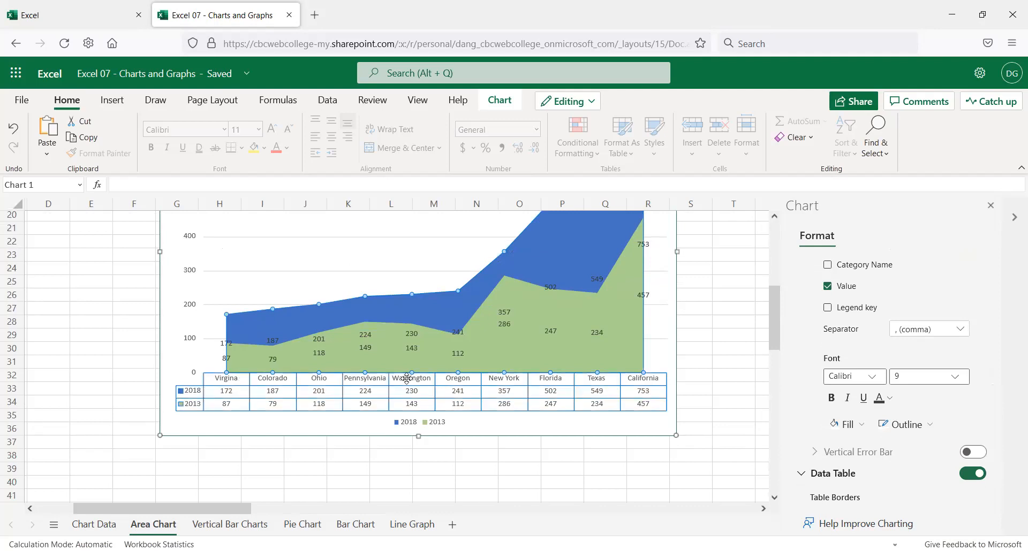
scroll(456, 369, "up", 2)
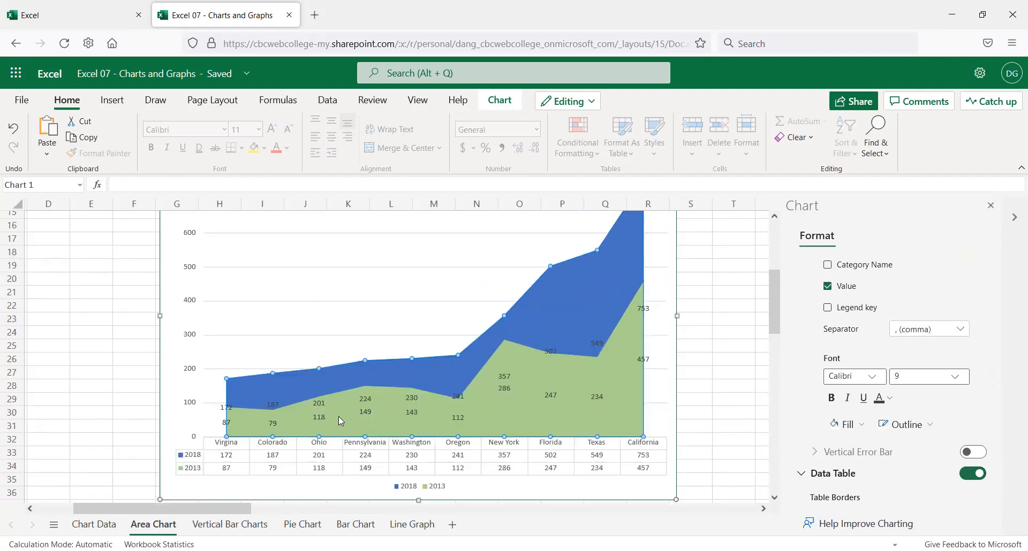
scroll(338, 416, "up", 3)
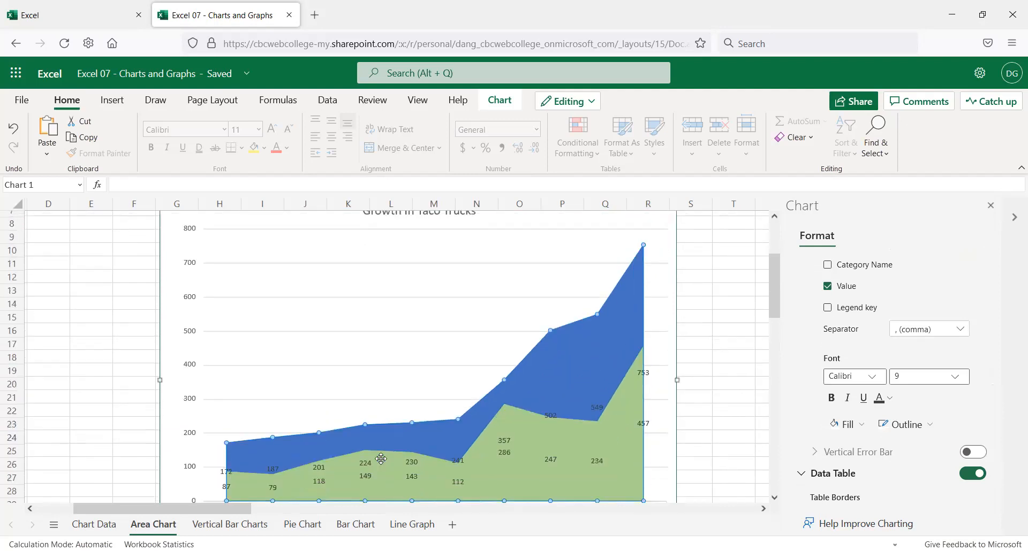
scroll(381, 456, "down", 3)
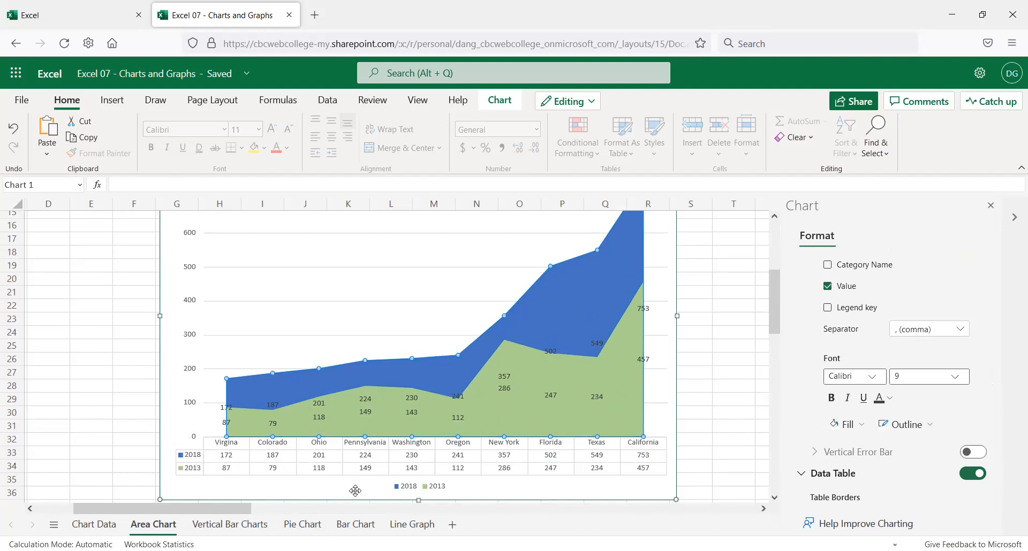
scroll(355, 485, "down", 2)
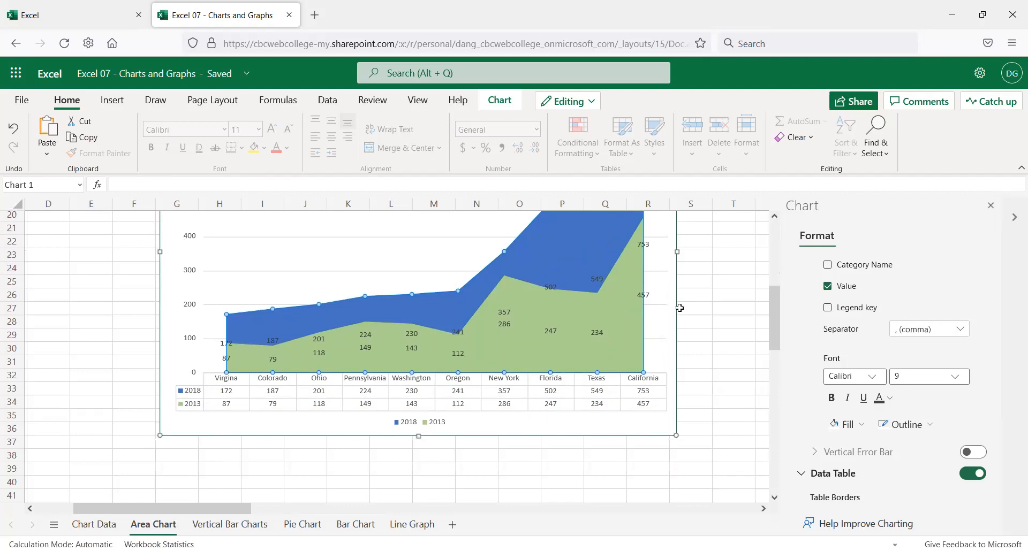
left_click(552, 384)
scroll(540, 381, "up", 7)
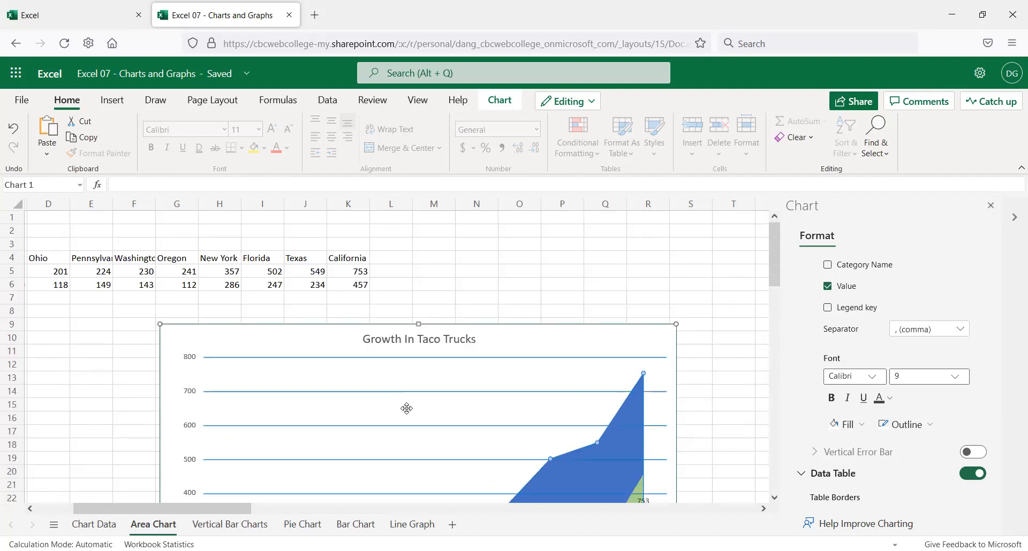
scroll(404, 404, "down", 1)
scroll(404, 404, "down", 5)
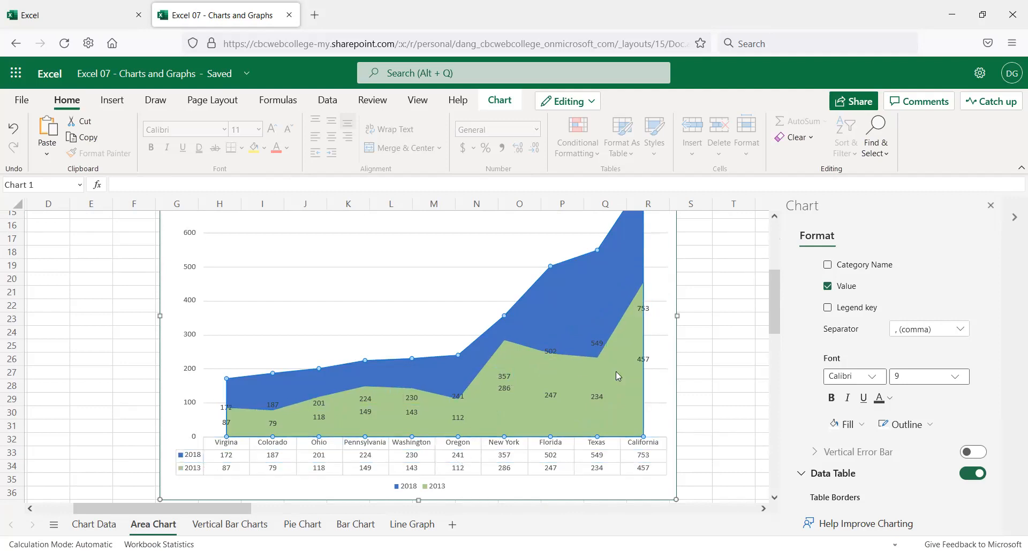
scroll(129, 392, "up", 5)
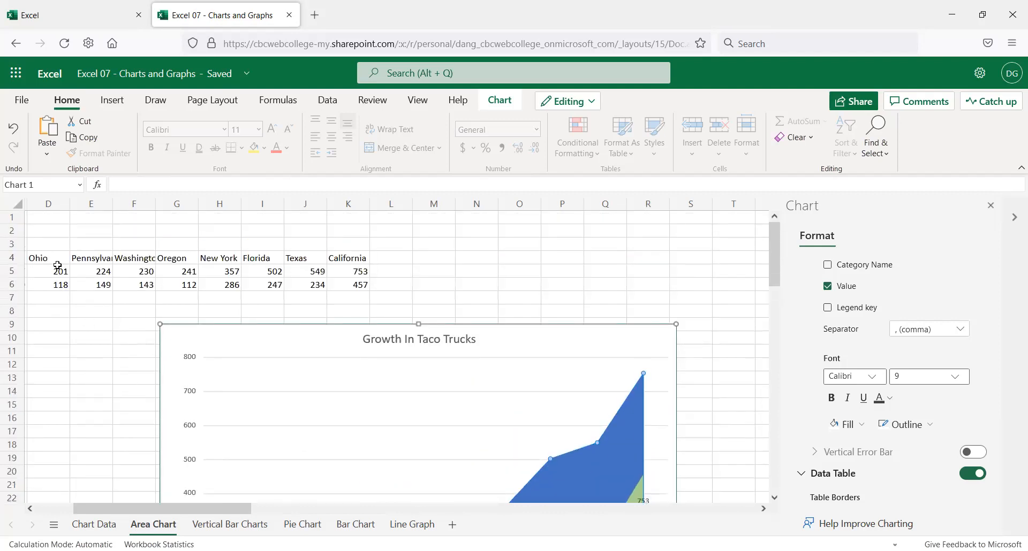
left_click_drag(57, 266, 360, 286)
scroll(396, 458, "down", 1)
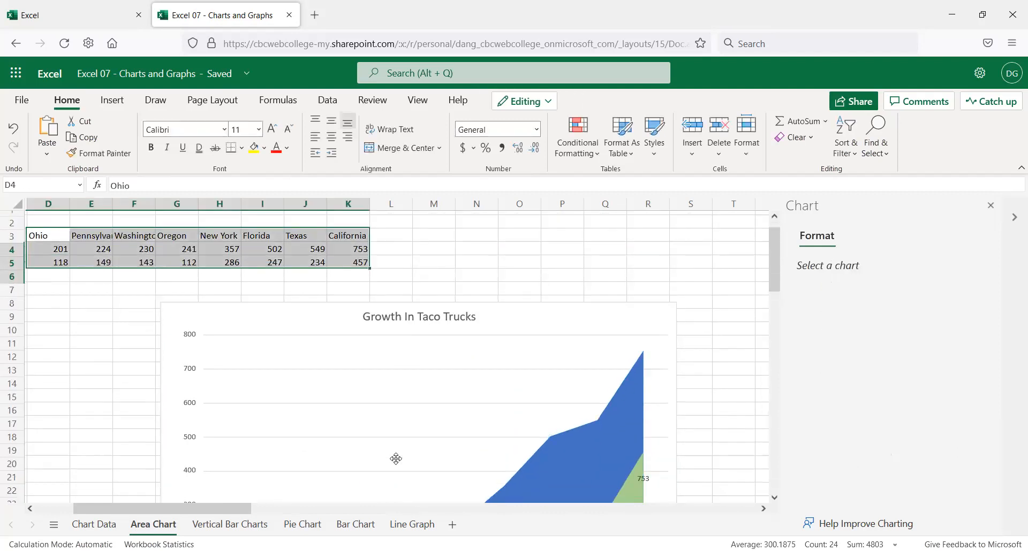
- Reselect the area chart and turn off its data table
scroll(396, 459, "down", 3)
left_click(663, 446)
scroll(655, 450, "down", 1)
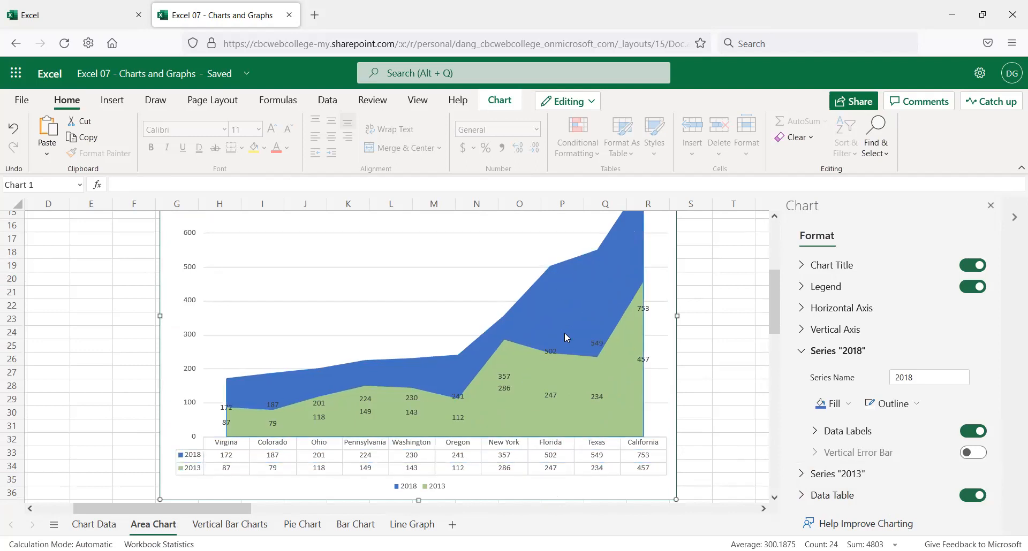
left_click(979, 497)
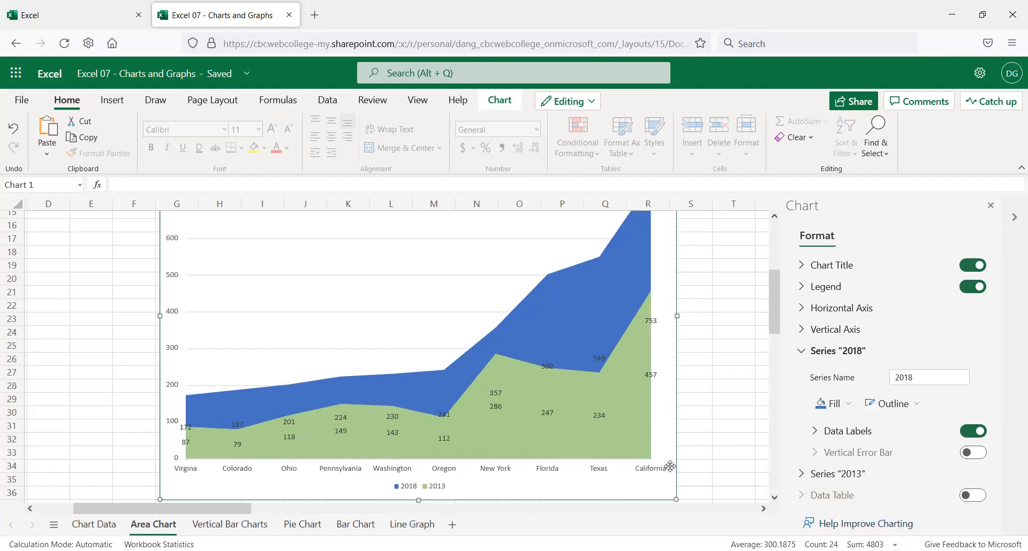
- Set the major tick marks of the area chart's vertical axis to Outside
scroll(666, 441, "up", 3)
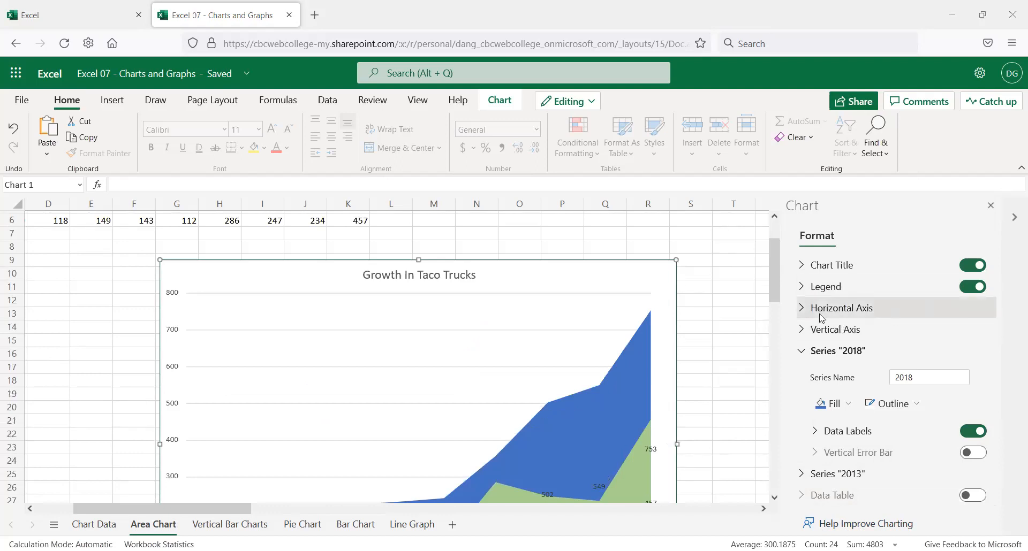
scroll(822, 318, "down", 1)
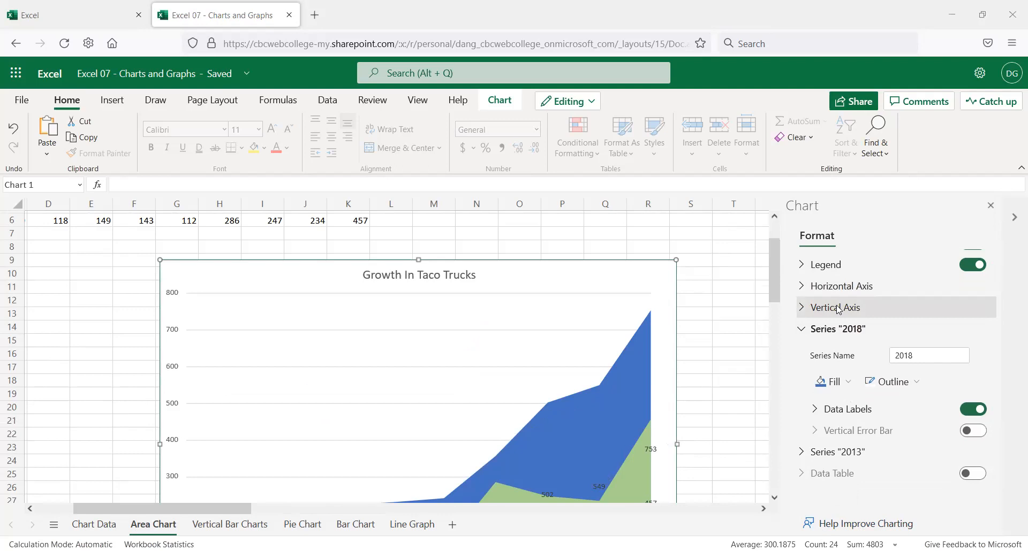
left_click(837, 308)
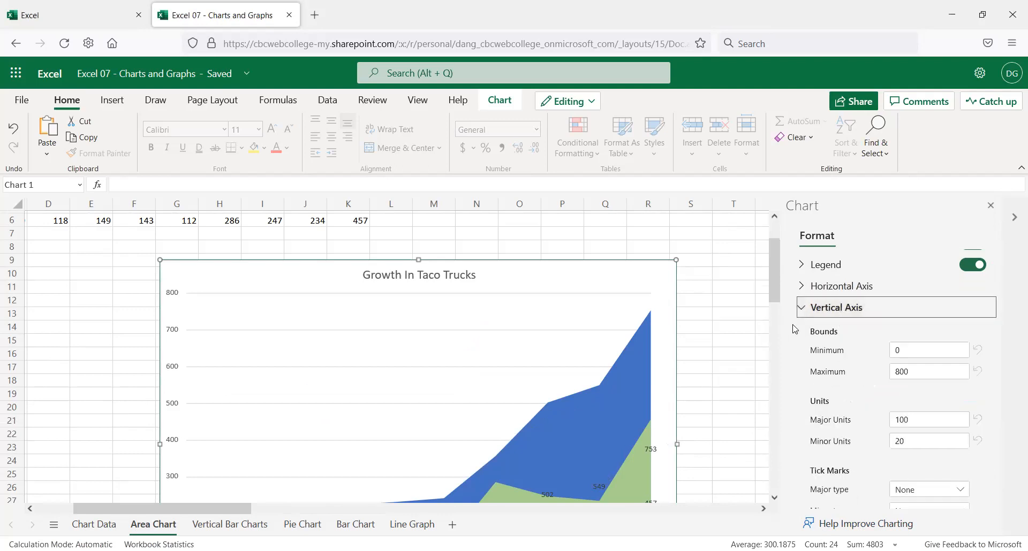
scroll(811, 343, "down", 3)
scroll(807, 345, "down", 3)
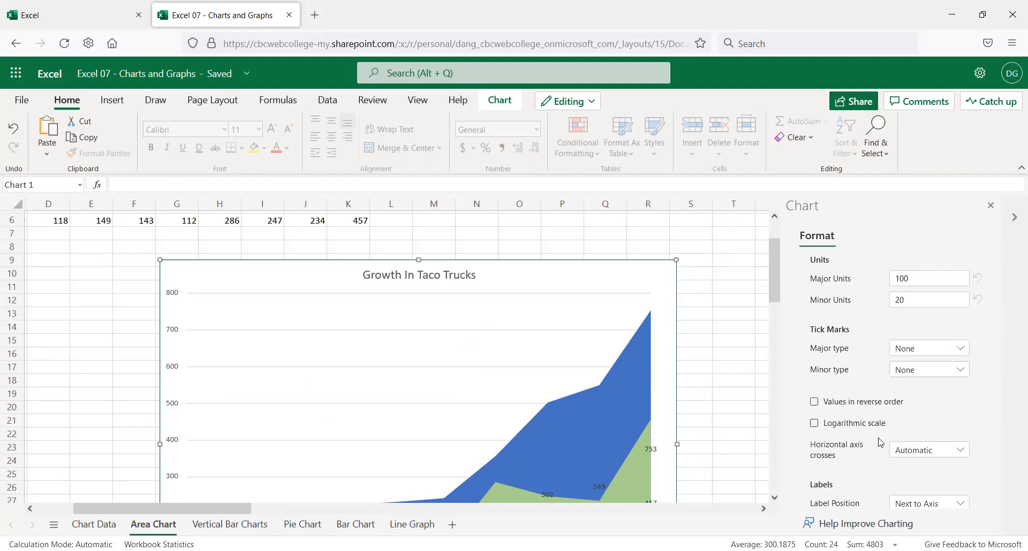
left_click(961, 351)
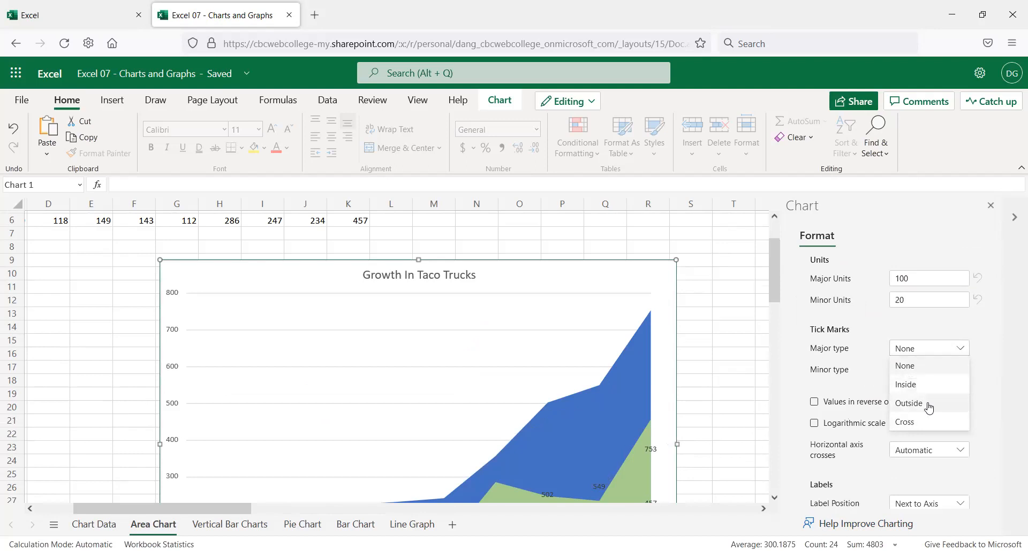
left_click(930, 405)
scroll(652, 374, "down", 5)
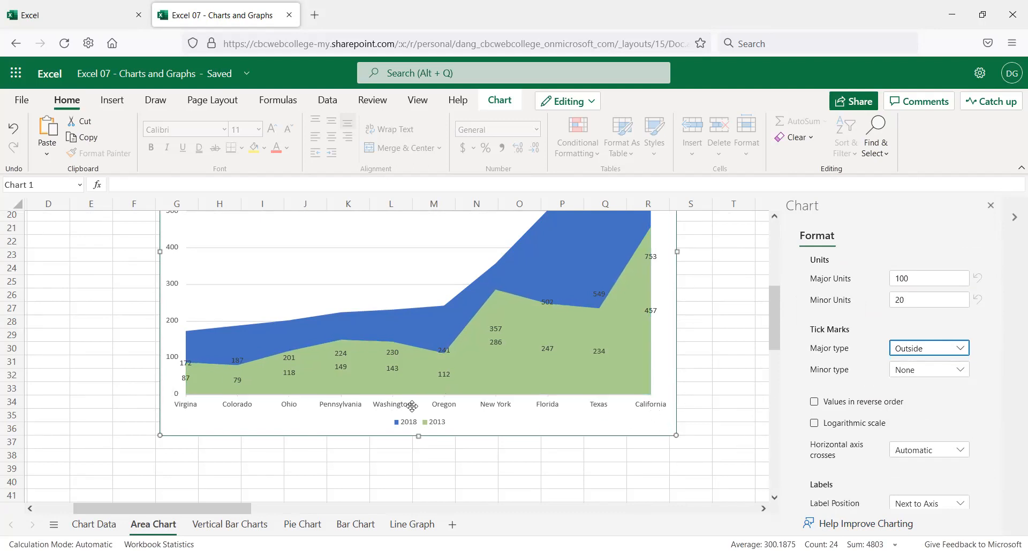
- Examine the vertical axis's scale, label position and number format options, and inspect the whole area chart
scroll(843, 362, "down", 1)
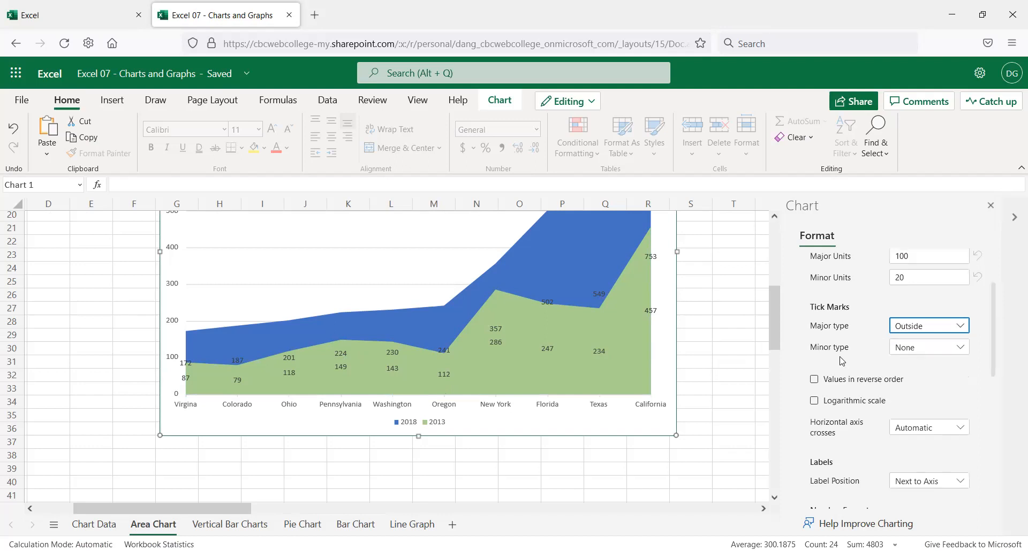
left_click(839, 356)
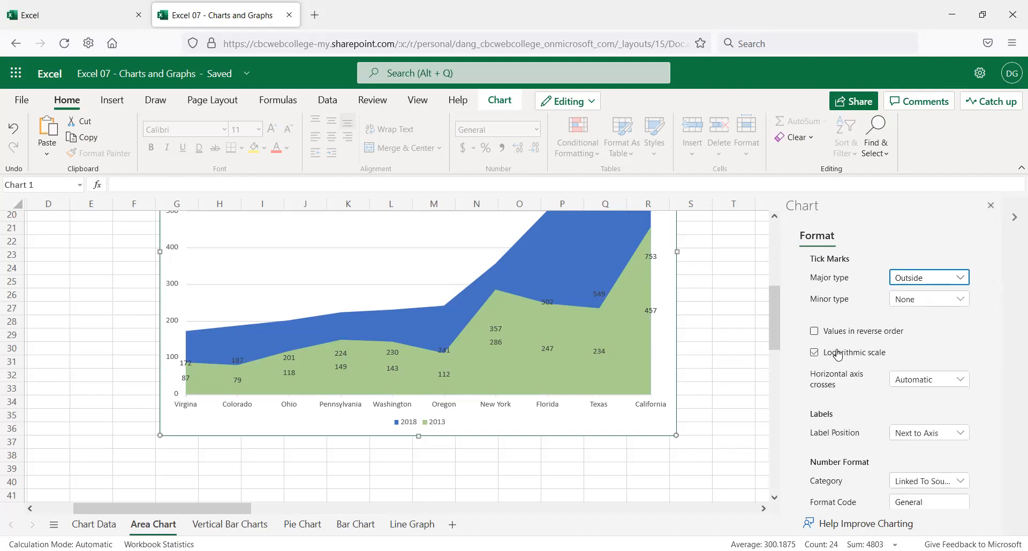
scroll(821, 371, "down", 1)
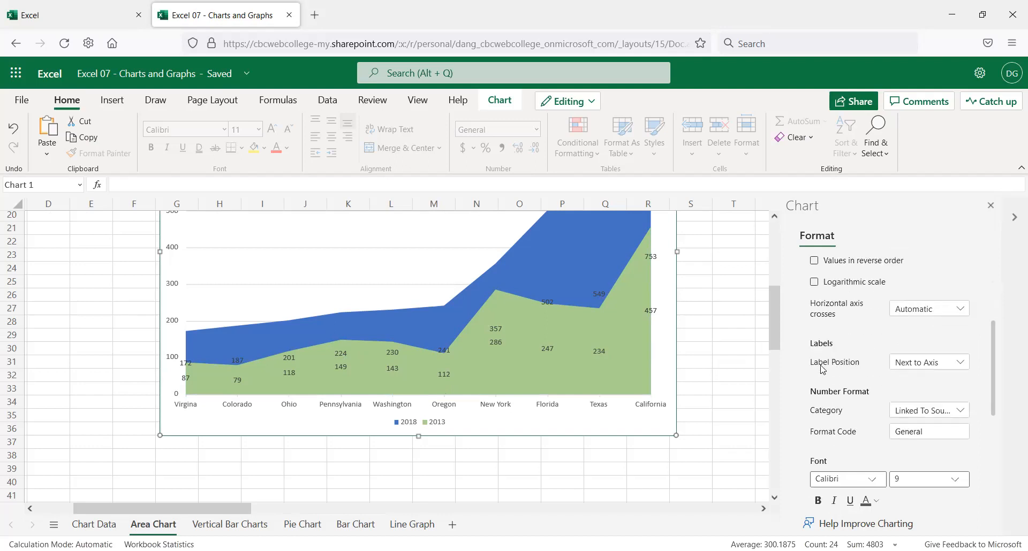
scroll(824, 363, "up", 2)
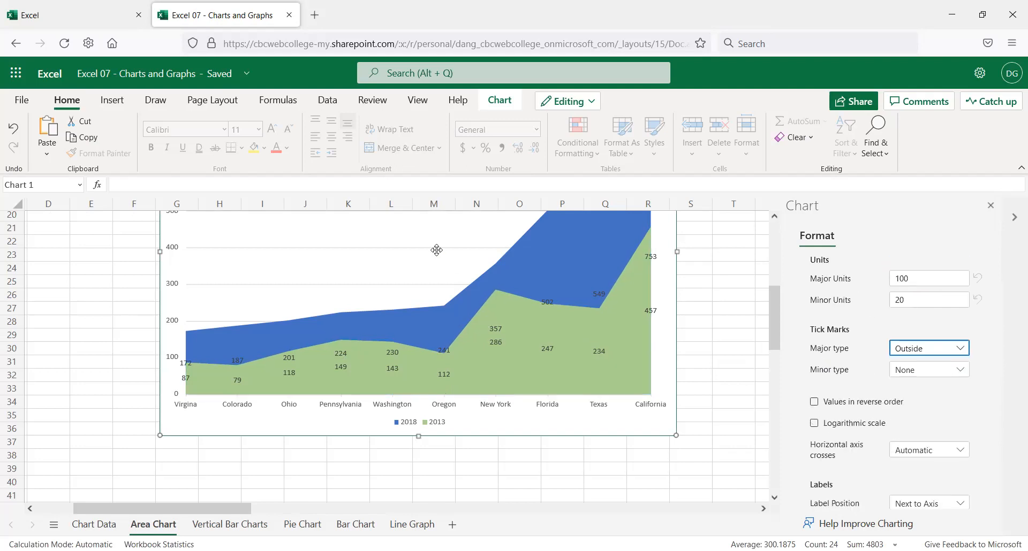
scroll(435, 250, "up", 2)
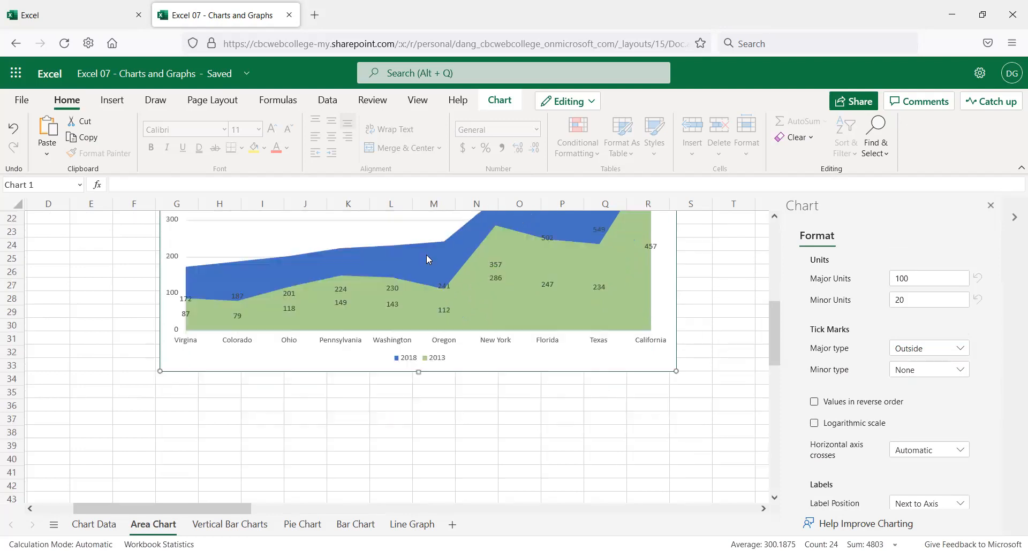
scroll(434, 250, "up", 3)
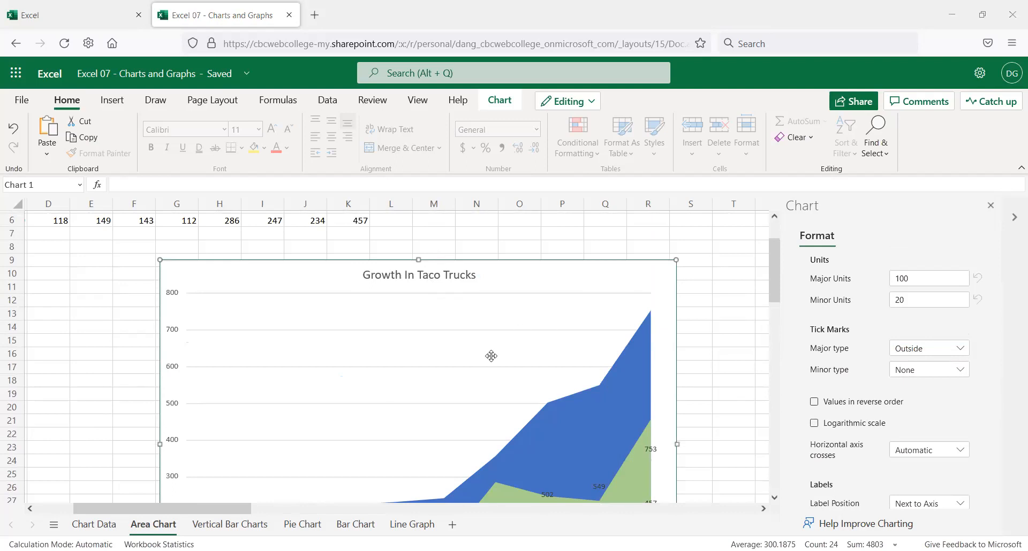
scroll(492, 351, "down", 3)
scroll(497, 345, "down", 2)
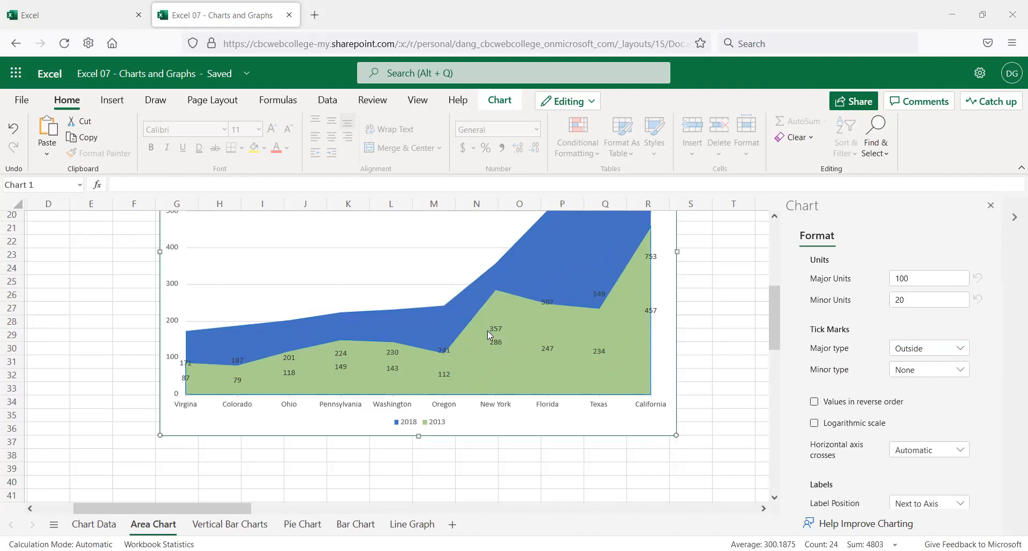
- Widen the Growth In Taco Trucks area chart until its right edge sits just past column T
scroll(715, 314, "down", 2)
scroll(714, 315, "down", 2)
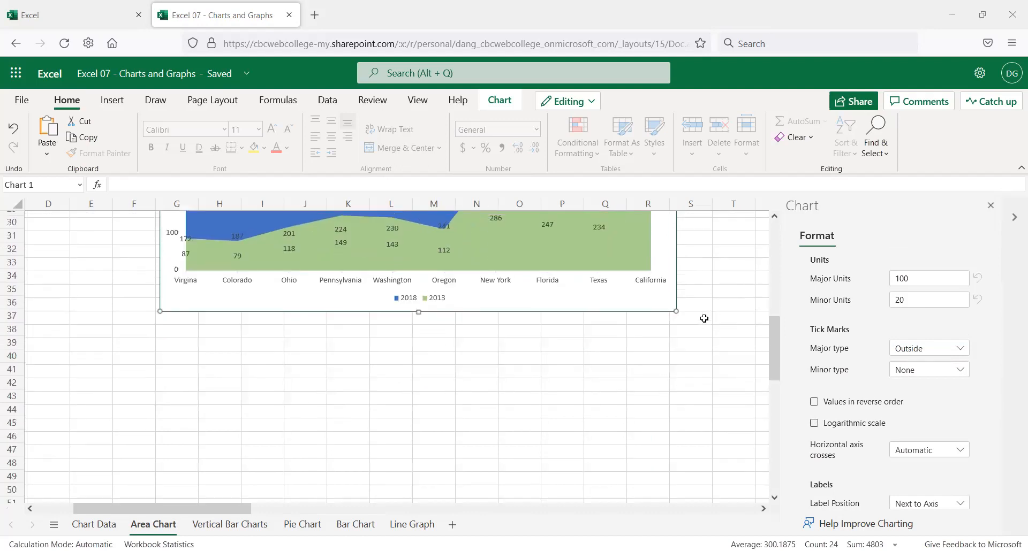
scroll(704, 319, "up", 4)
scroll(687, 320, "up", 3)
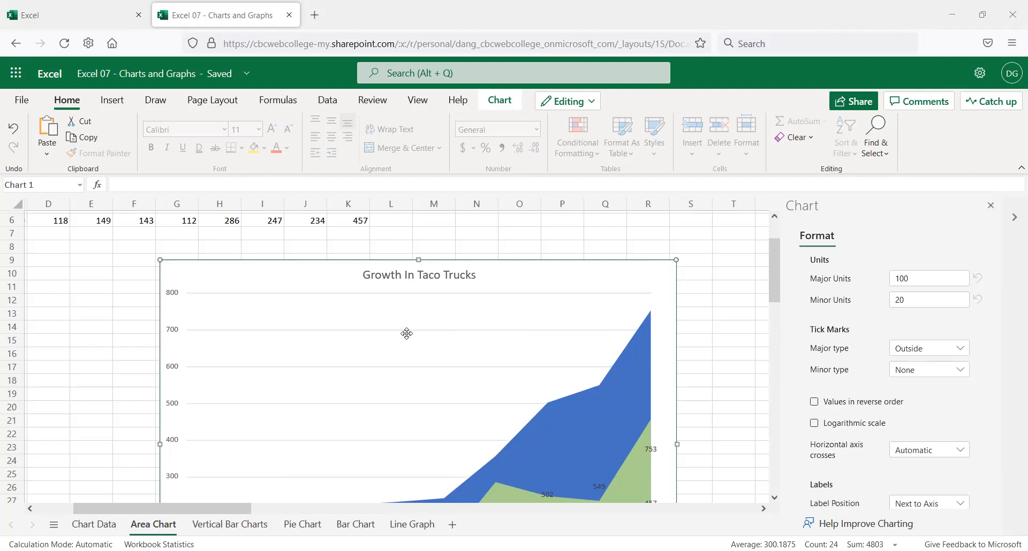
scroll(269, 396, "down", 3)
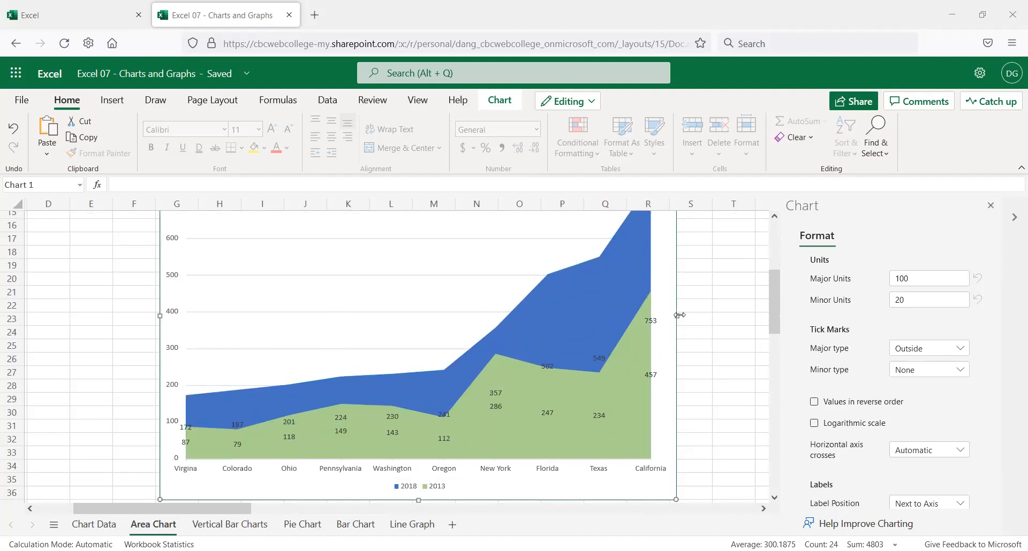
left_click_drag(677, 315, 735, 354)
- Inspect the widened area chart from its title down to the state labels and legend
scroll(559, 348, "up", 5)
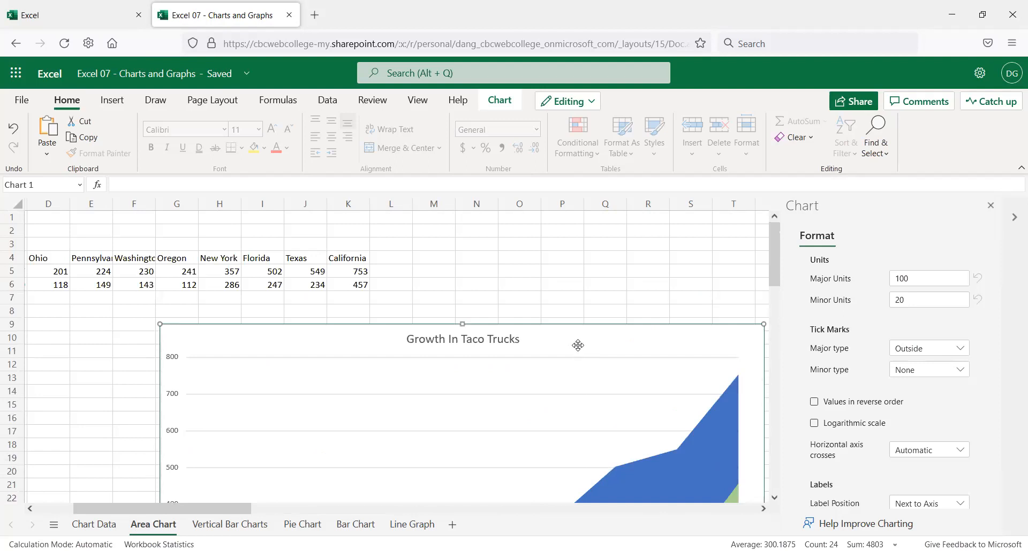
scroll(570, 329, "down", 6)
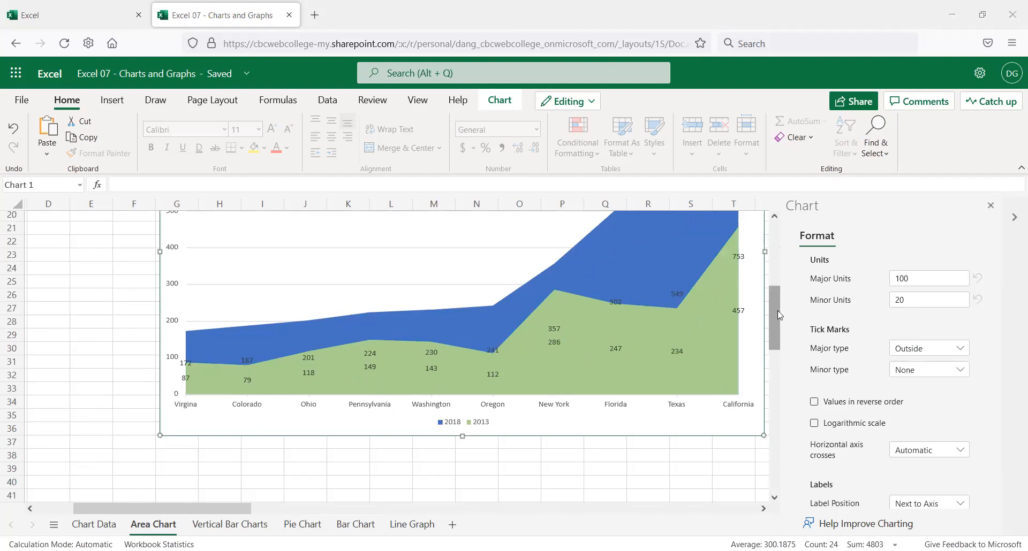
left_click_drag(777, 310, 775, 275)
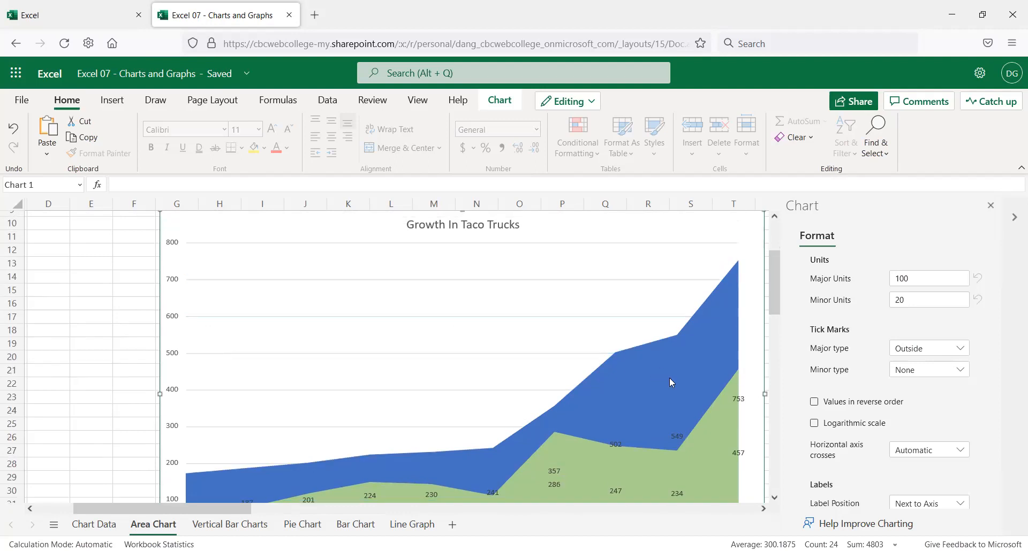
mouse_move(771, 283)
left_mouse_down()
mouse_move(777, 317)
mouse_move(775, 277)
left_mouse_up()
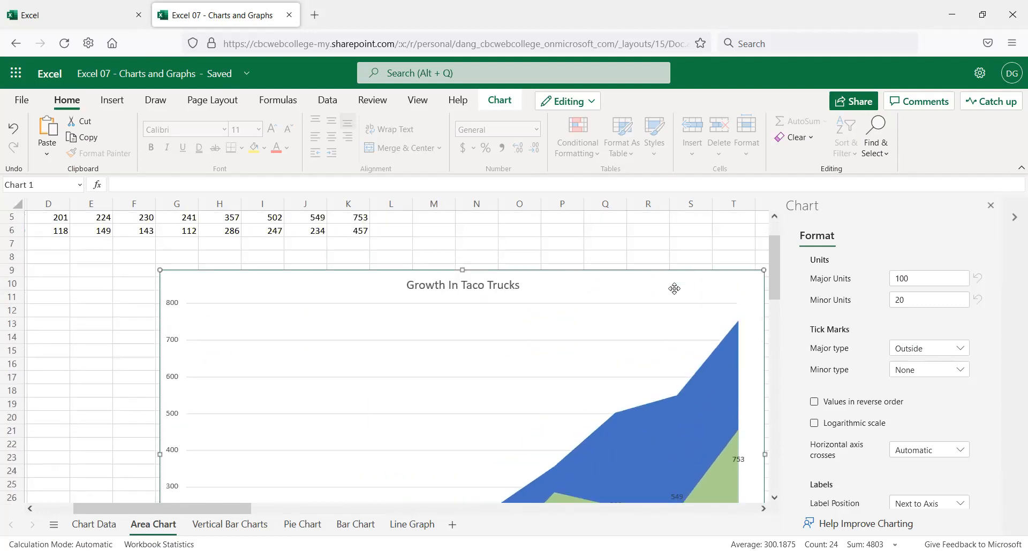
scroll(673, 321, "down", 2)
scroll(639, 352, "down", 2)
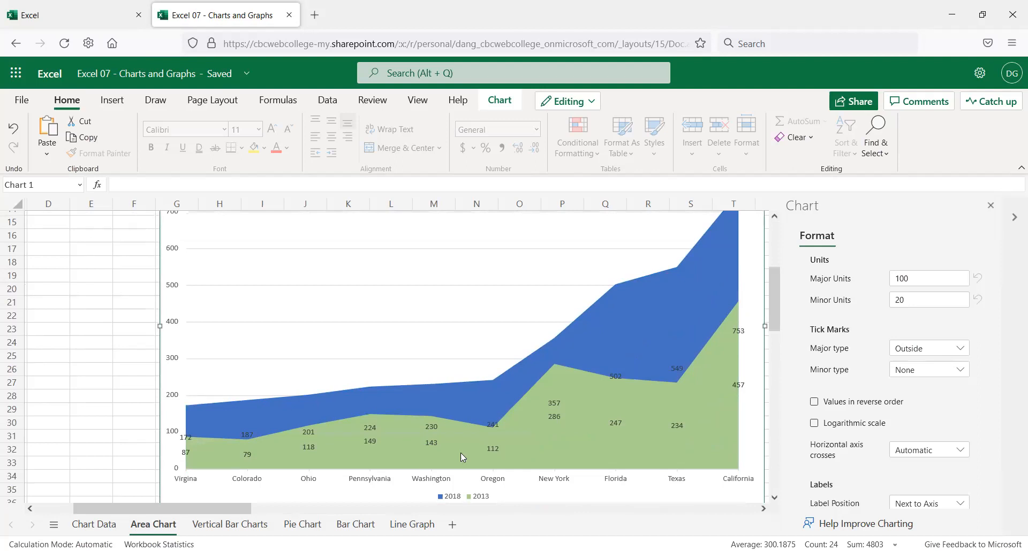
scroll(463, 458, "up", 4)
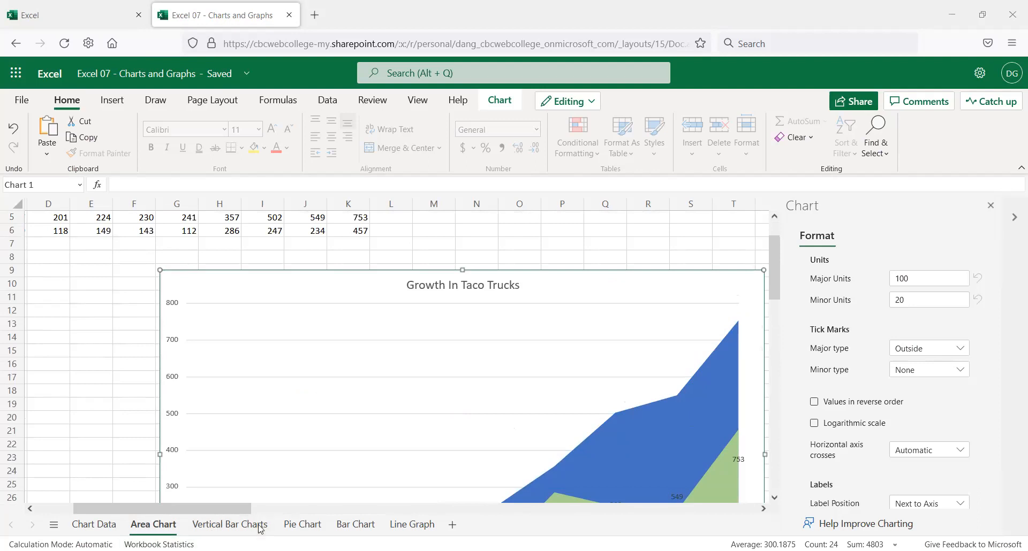
- Review the source data blocks for all the chart types on the Chart Data sheet
left_click(98, 527)
left_click(124, 469)
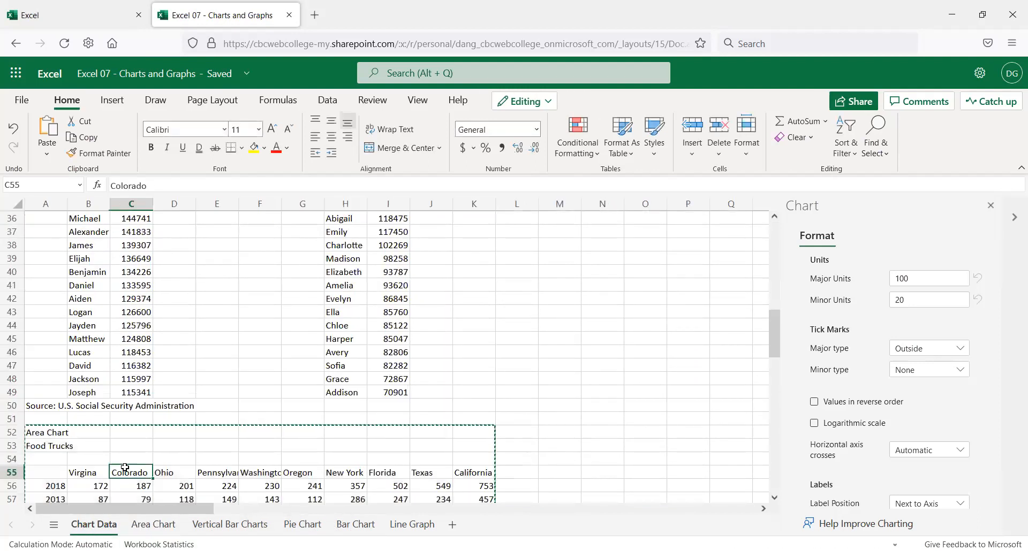
scroll(120, 463, "up", 11)
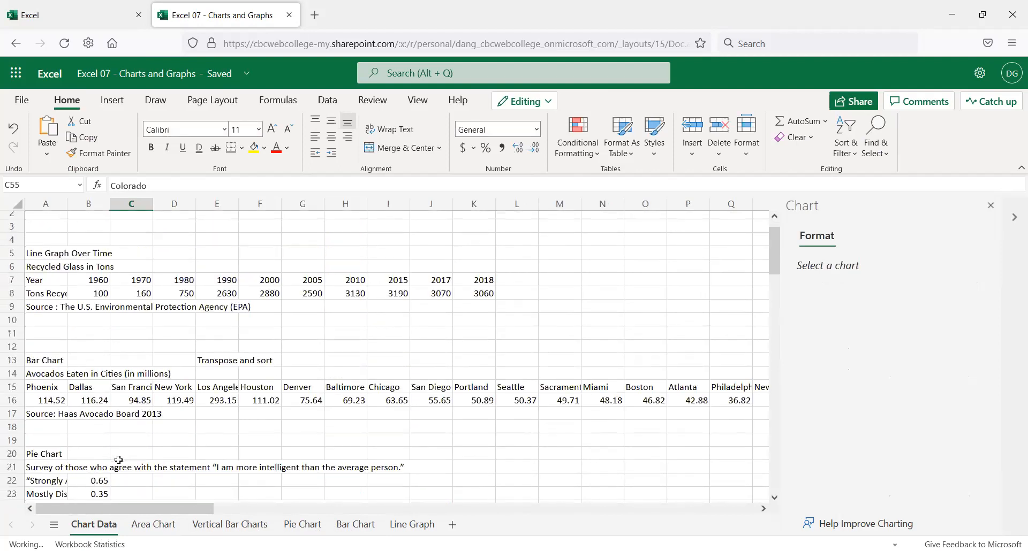
scroll(119, 460, "up", 1)
scroll(89, 470, "down", 5)
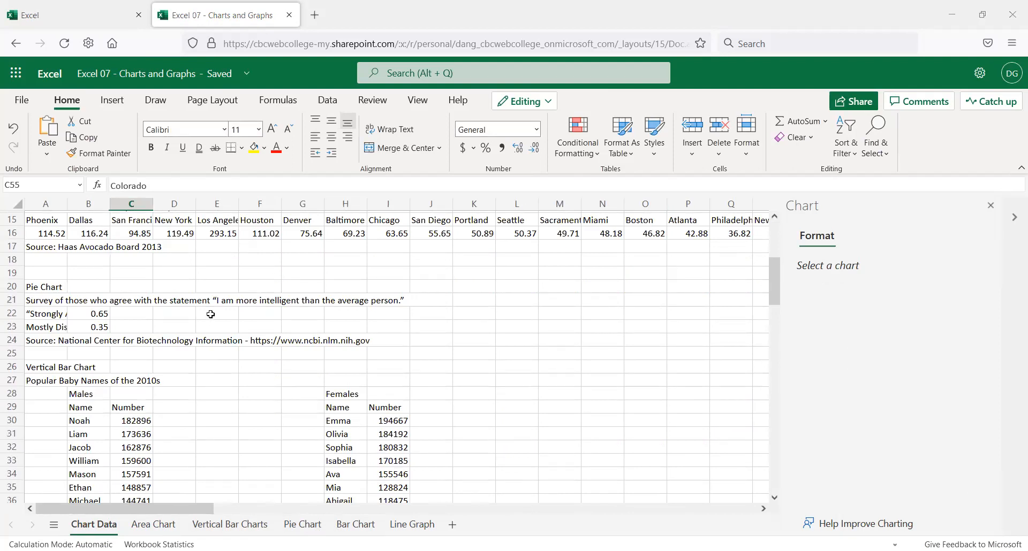
scroll(211, 315, "up", 3)
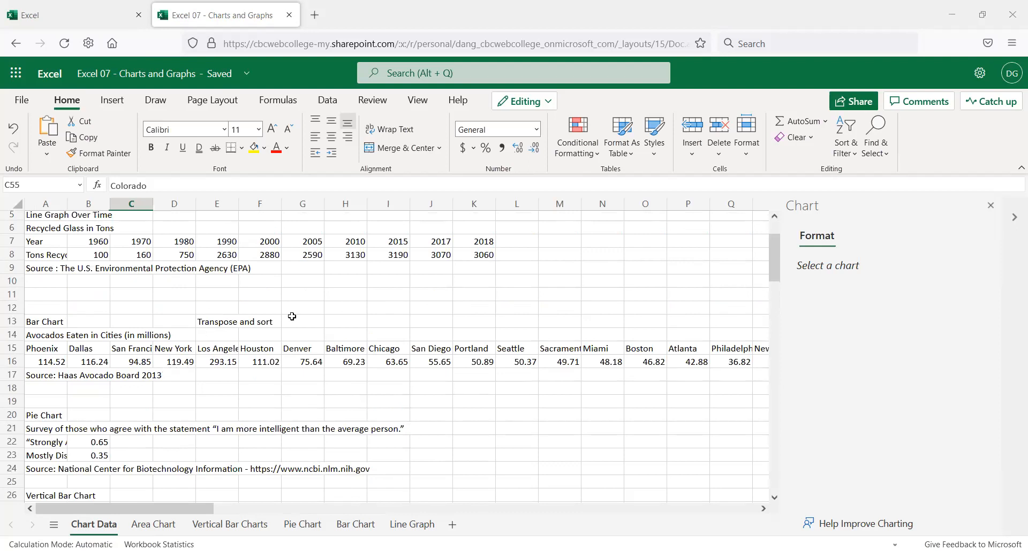
scroll(356, 246, "up", 1)
scroll(354, 300, "down", 1)
scroll(351, 325, "down", 10)
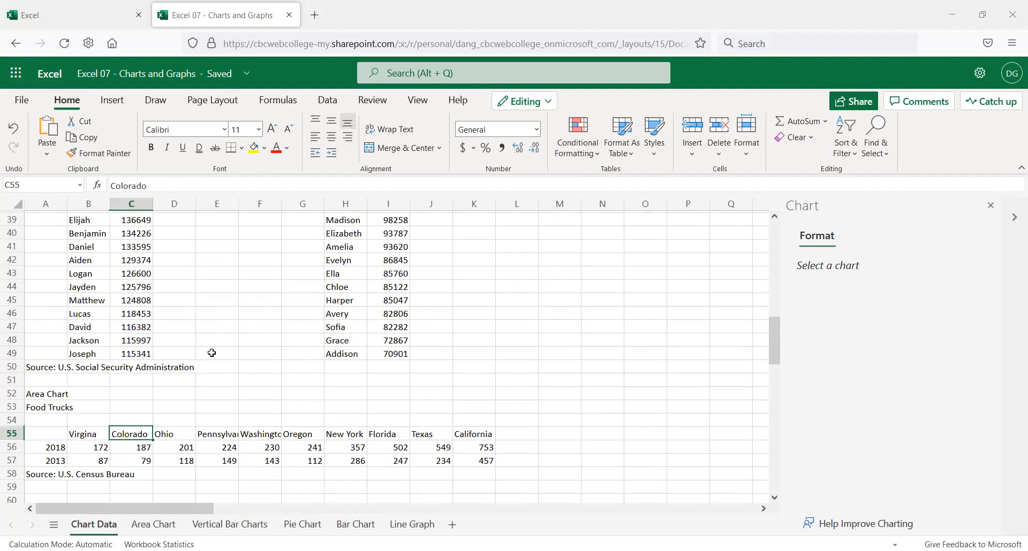
scroll(208, 352, "down", 2)
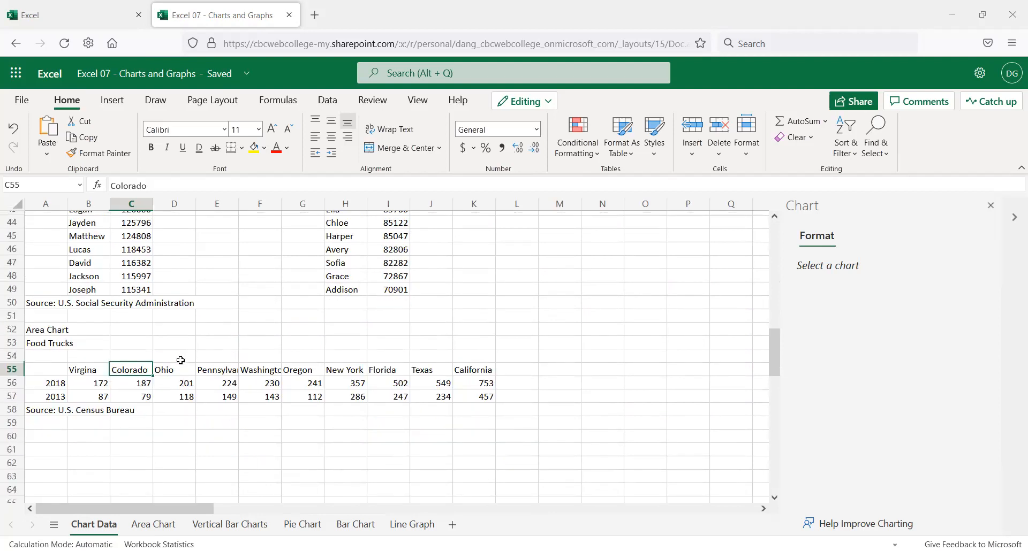
left_click(100, 427)
left_click(206, 451)
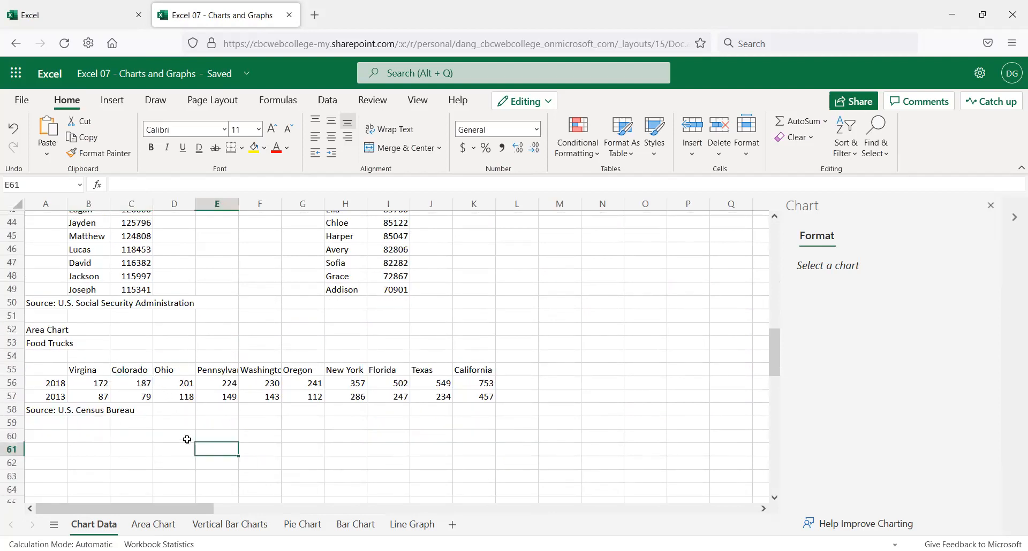
scroll(187, 440, "down", 2)
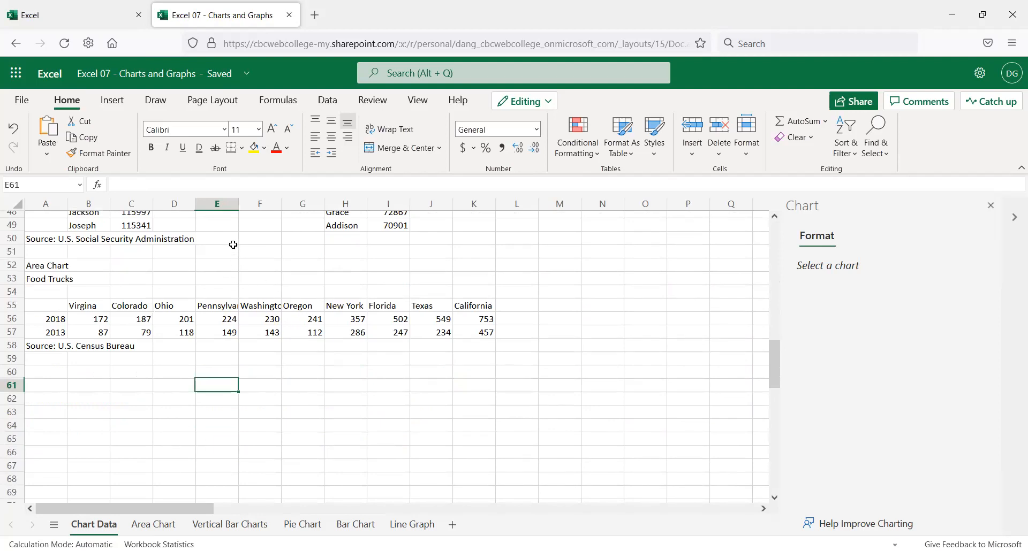
scroll(239, 276, "up", 3)
scroll(240, 291, "up", 2)
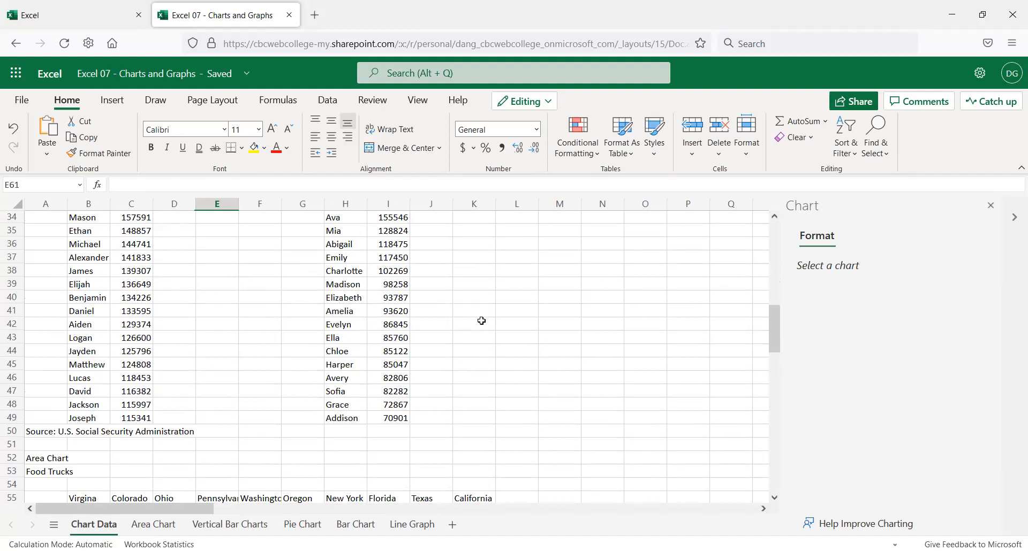
scroll(481, 321, "up", 5)
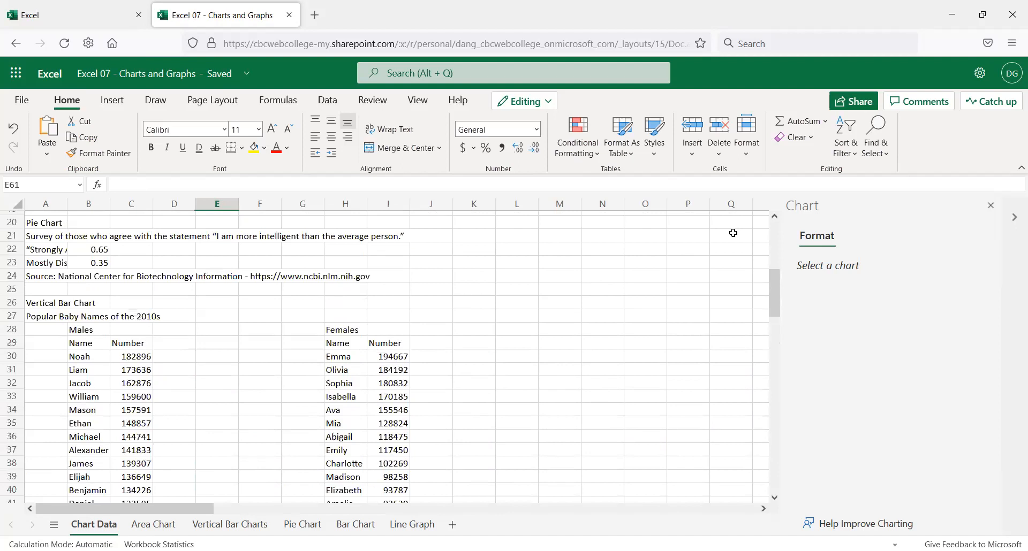
- Copy the Growth In Taco Trucks chart from the Area Chart sheet and paste it into a new worksheet
left_click(170, 530)
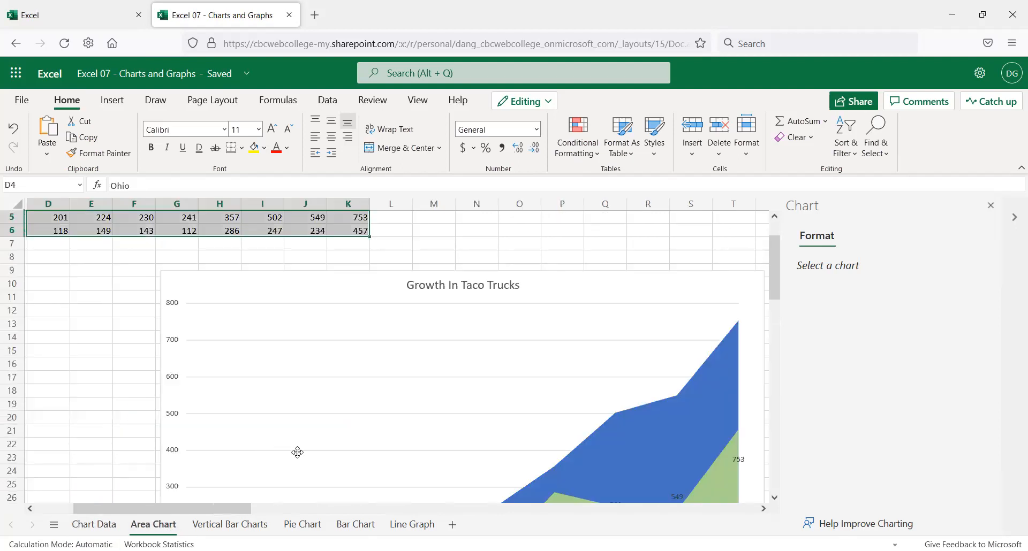
left_click(439, 245)
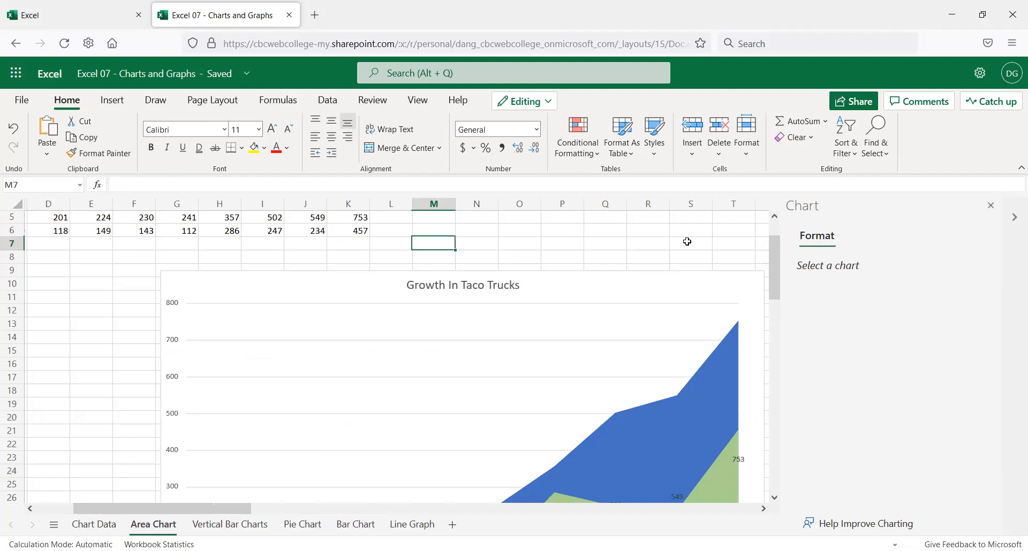
scroll(342, 311, "up", 2)
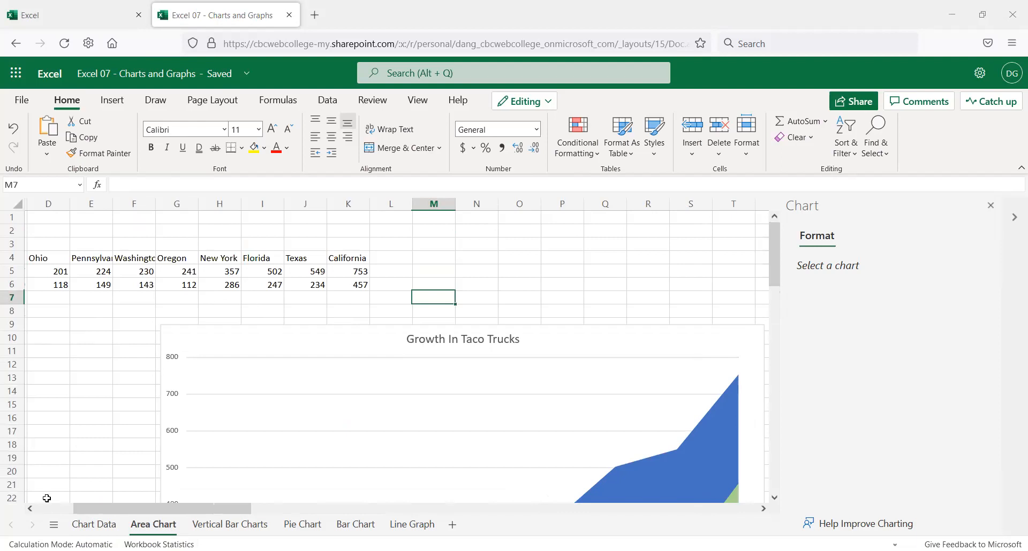
scroll(79, 442, "left", 3)
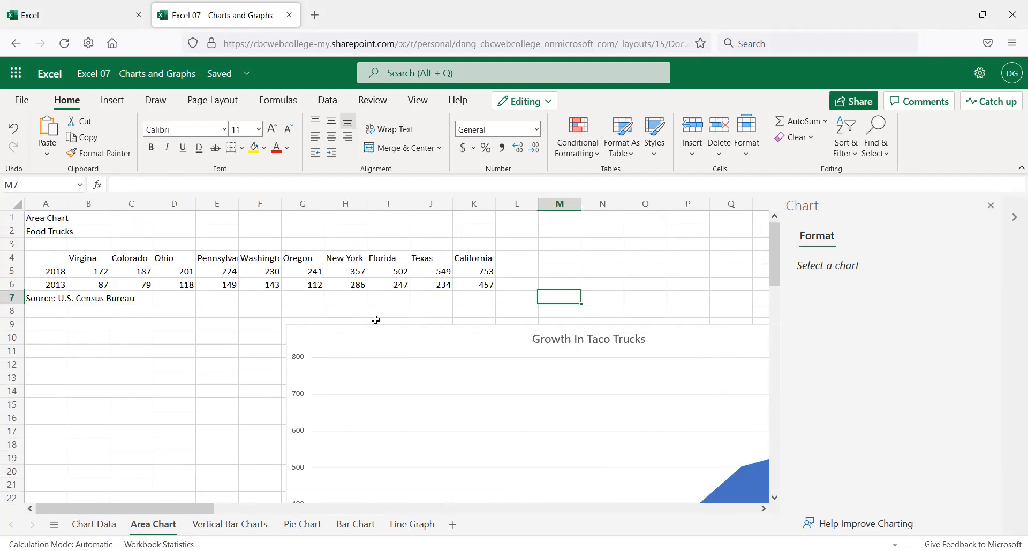
left_click(353, 344)
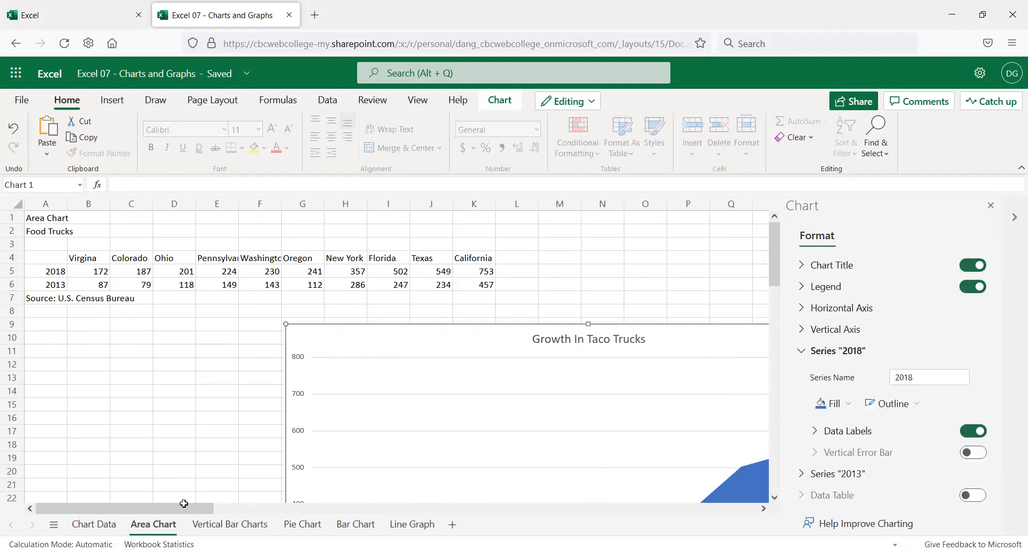
left_click(453, 526)
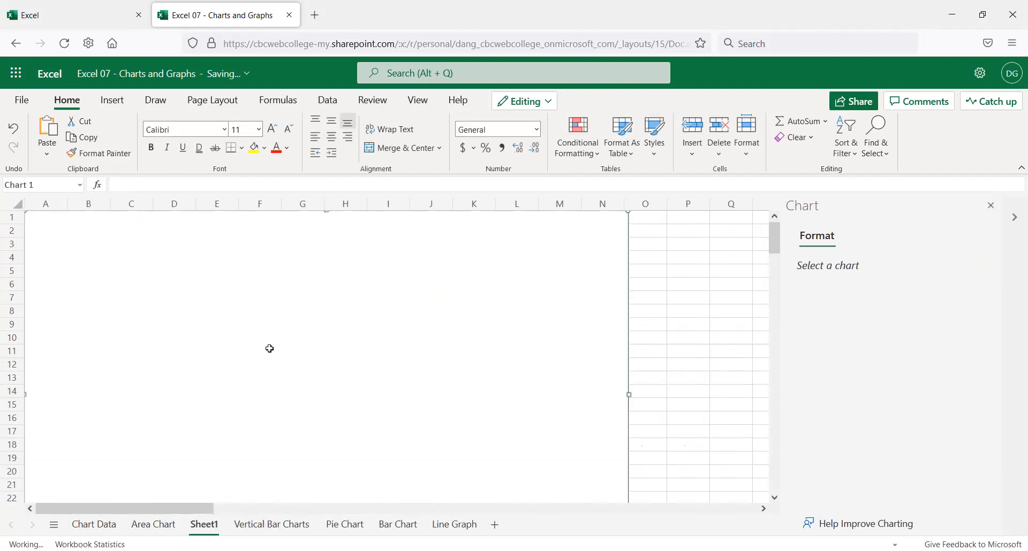
key("ctrl+v")
- Enlarge the pasted chart proportionally from its lower corner to about column R and row 36
scroll(353, 380, "down", 3)
scroll(358, 389, "down", 2)
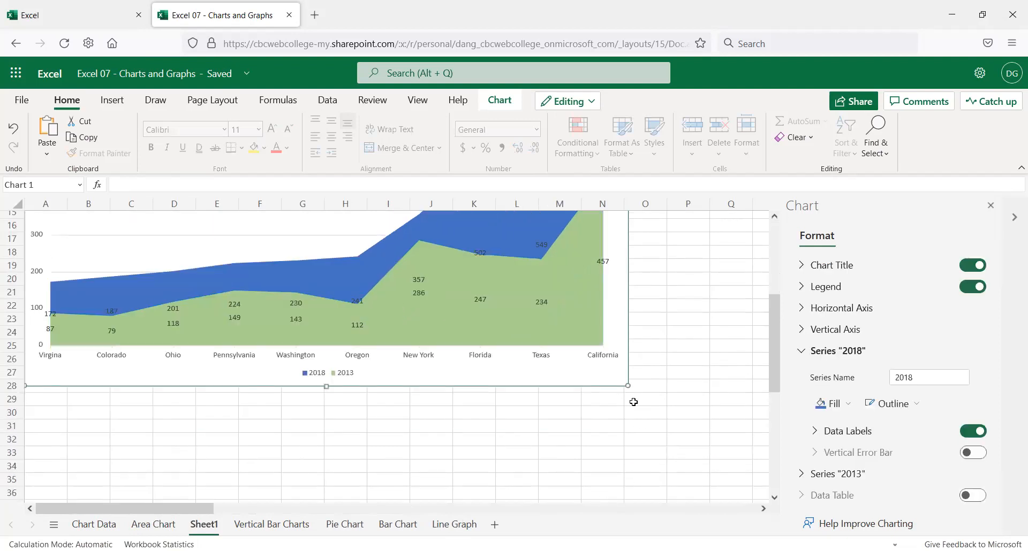
left_click_drag(627, 385, 765, 500)
scroll(424, 427, "up", 5)
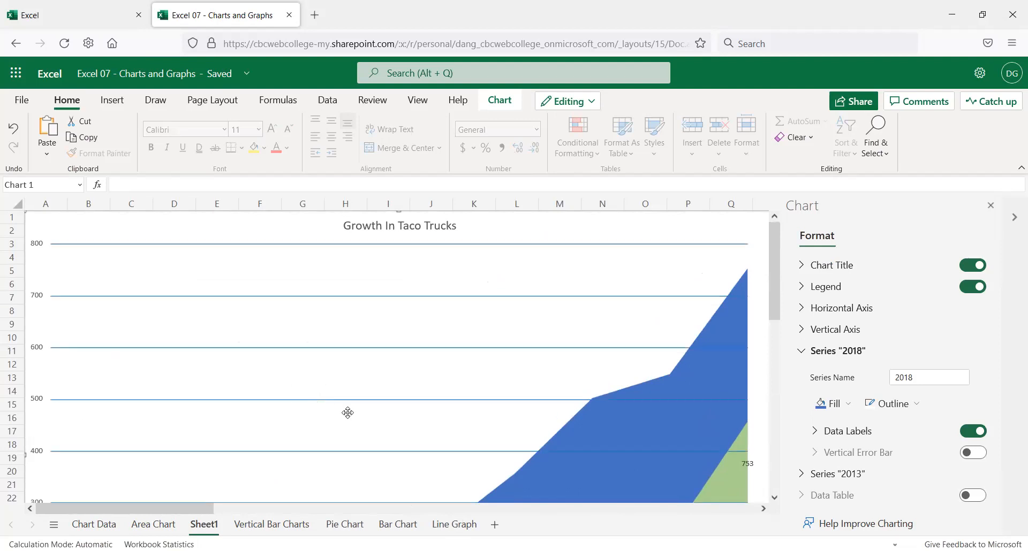
scroll(334, 401, "down", 2)
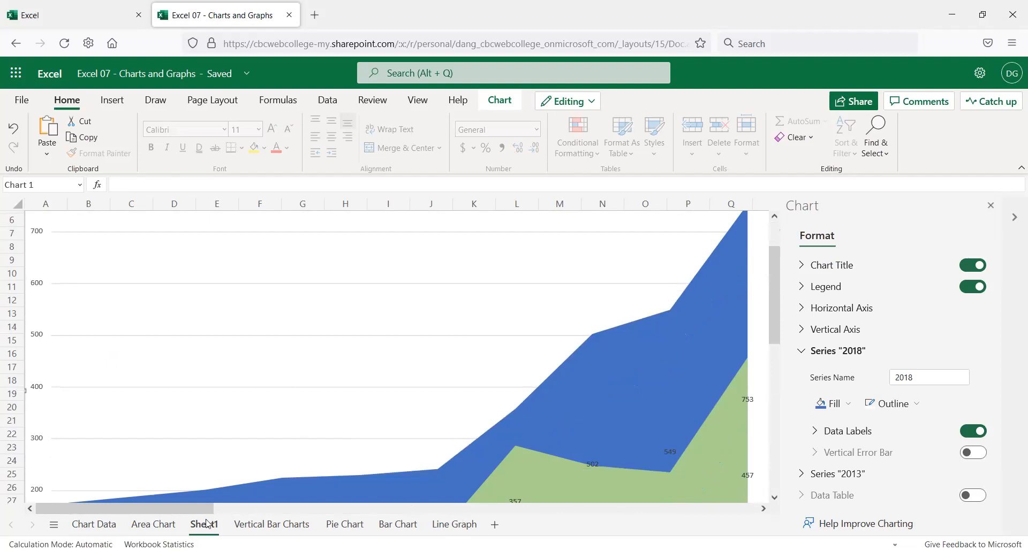
- On the Area Chart sheet, change California's 2018 figure in cell K5 to 1000
left_click(173, 526)
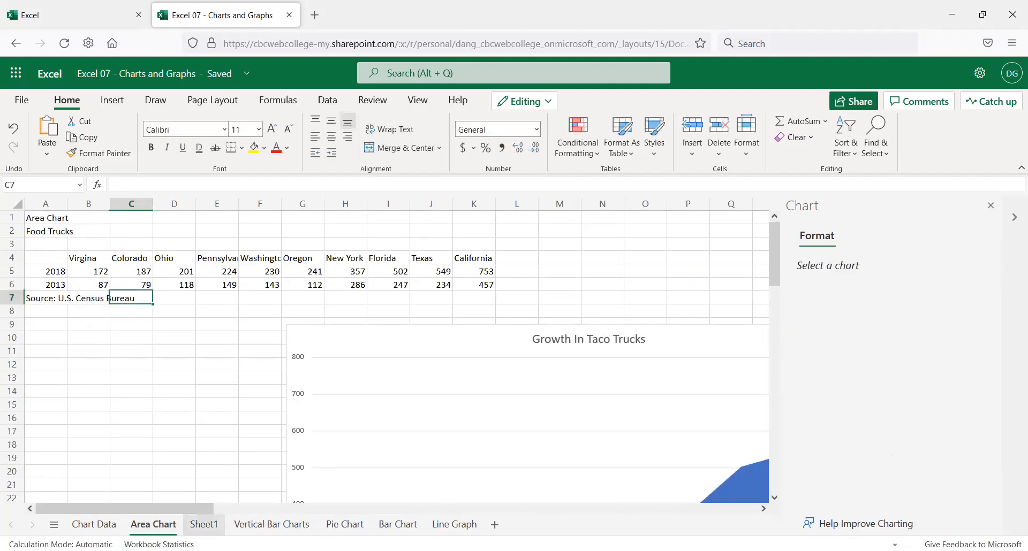
left_click(479, 272)
type("1000")
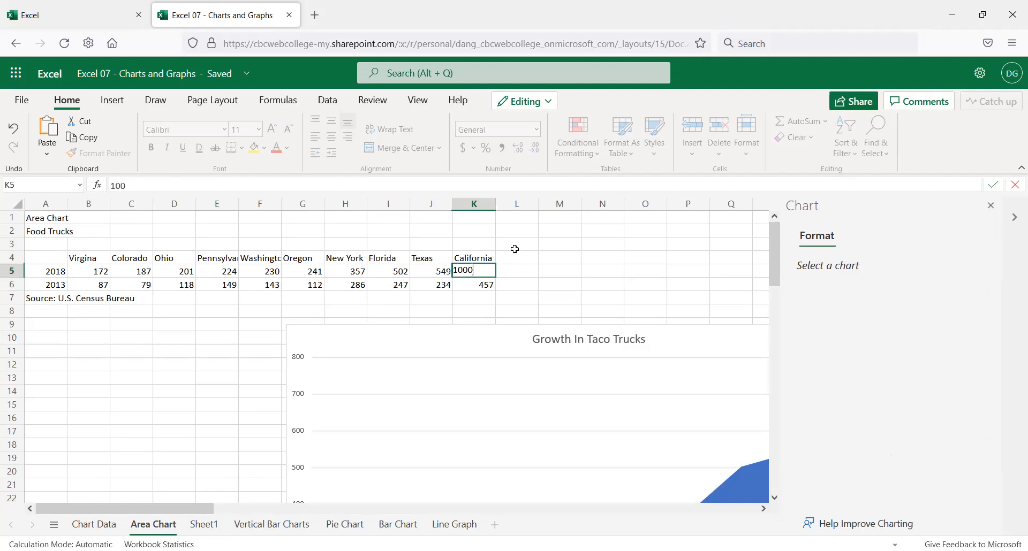
key("Tab")
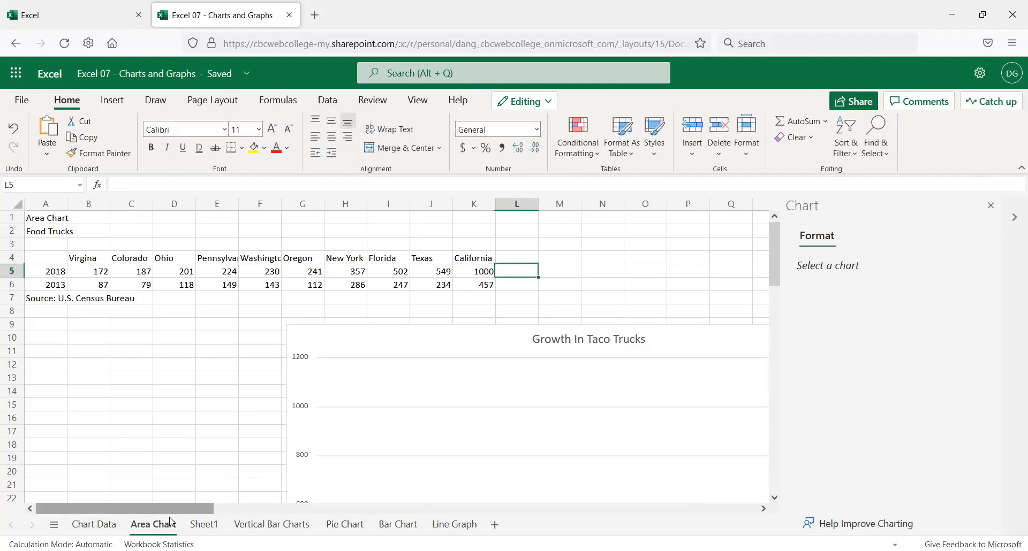
- Check how the copied chart on Sheet1 reflects the edited California figure, and return to the Area Chart sheet
left_click(211, 526)
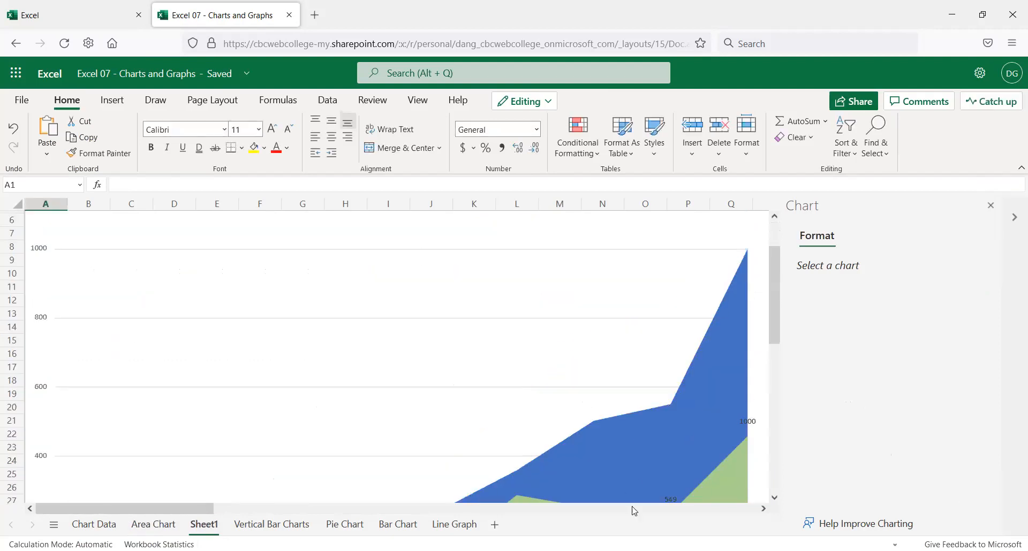
left_click(751, 510)
scroll(417, 460, "up", 2)
left_click_drag(295, 508, 230, 503)
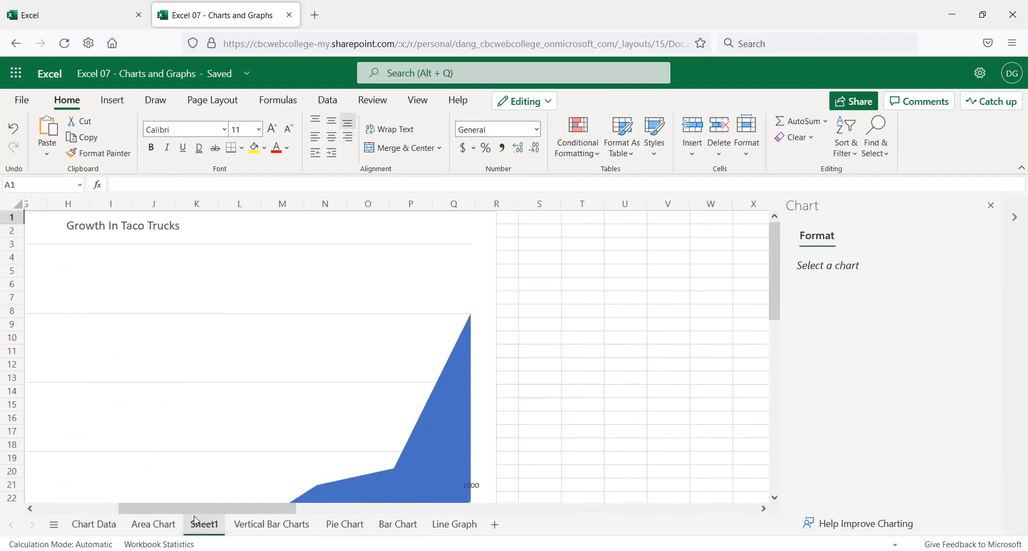
left_click_drag(198, 507, 116, 507)
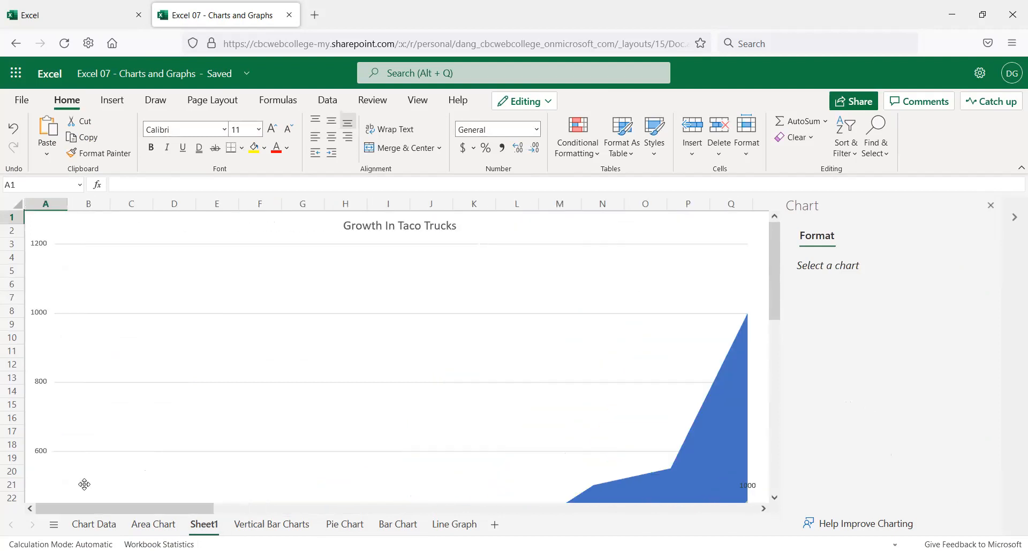
left_click(153, 525)
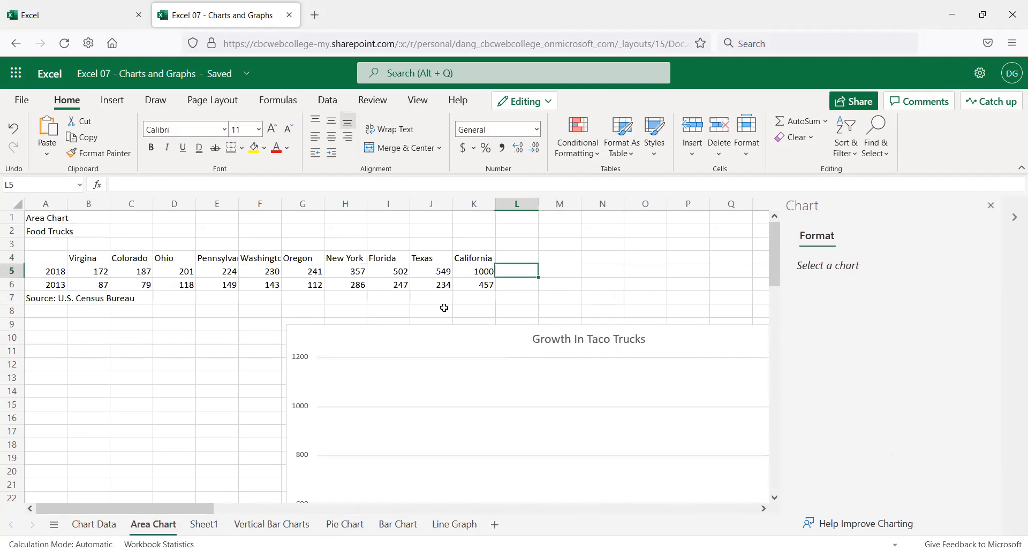
- Undo the last edit to California's 2018 figure and check the copied chart on Sheet1
key("ctrl+z")
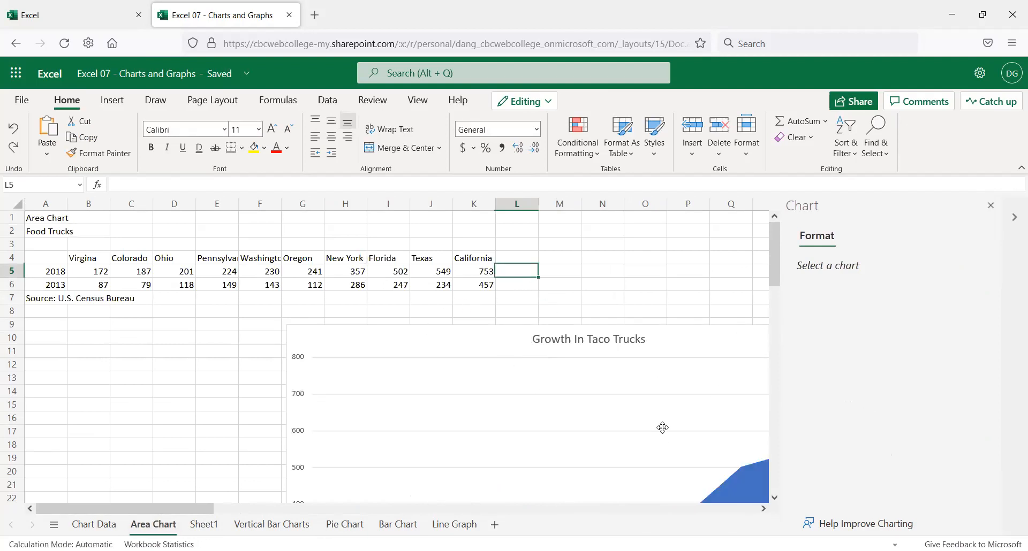
left_click(209, 524)
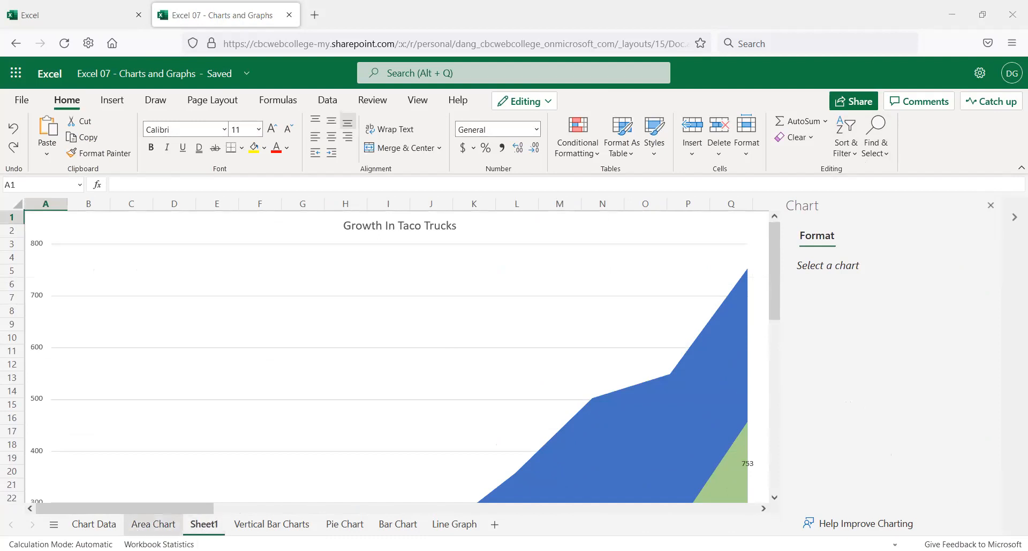
- On the Area Chart sheet, move the Growth In Taco Trucks chart closer to its data, with its upper corner near E8
left_click(154, 525)
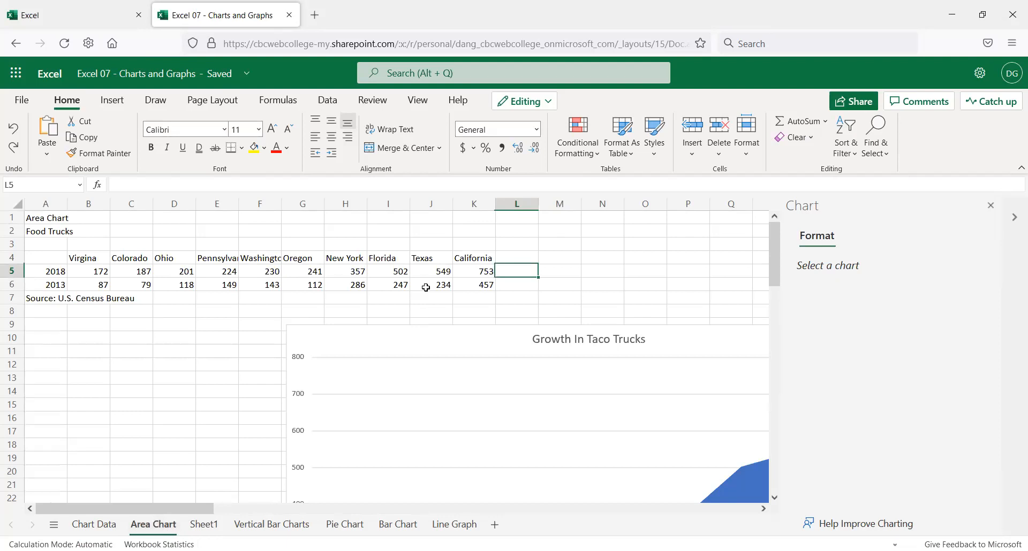
left_click_drag(452, 349, 378, 321)
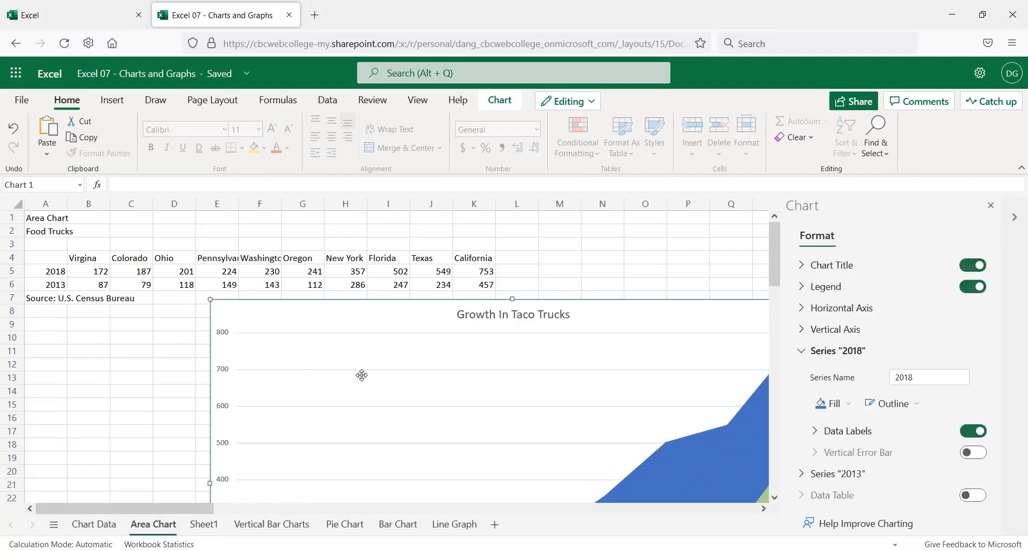
- Inspect the source data range of the copied chart on Sheet1 and leave it without making changes
left_click(204, 526)
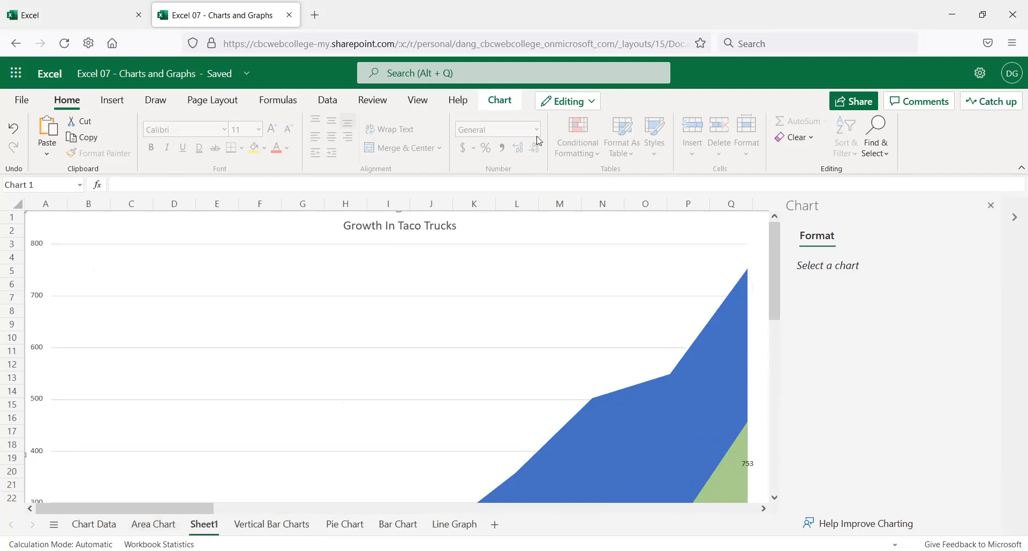
left_click(493, 103)
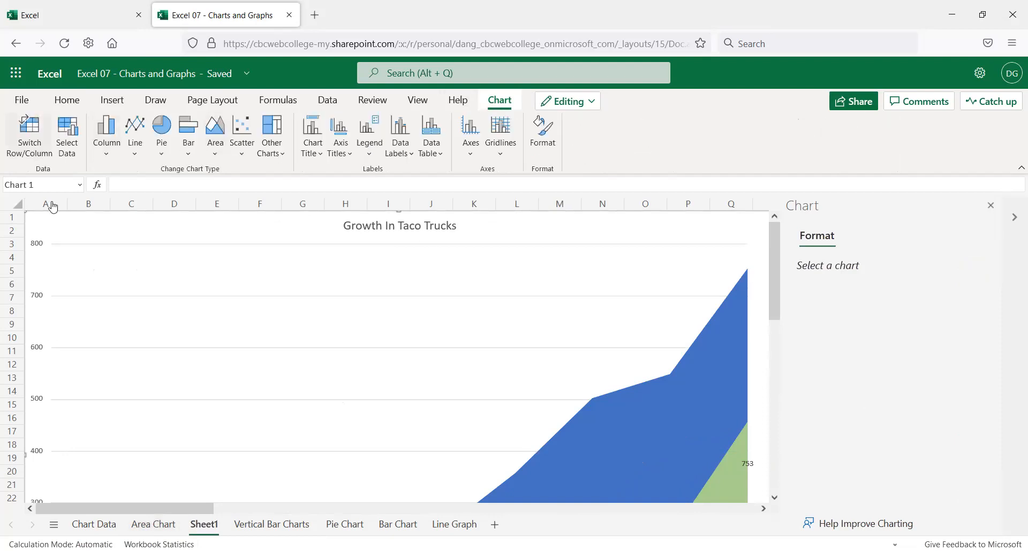
left_click(67, 153)
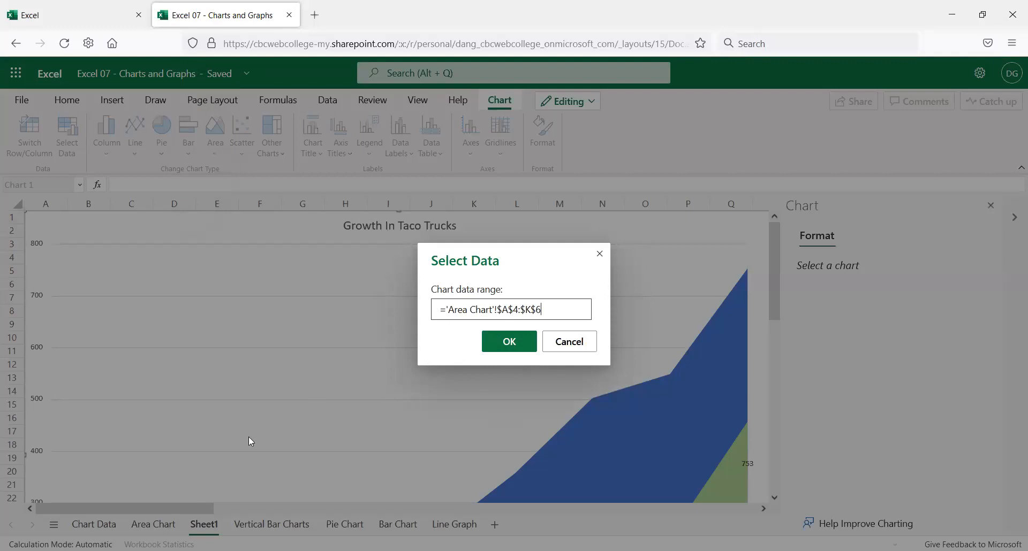
left_click(569, 345)
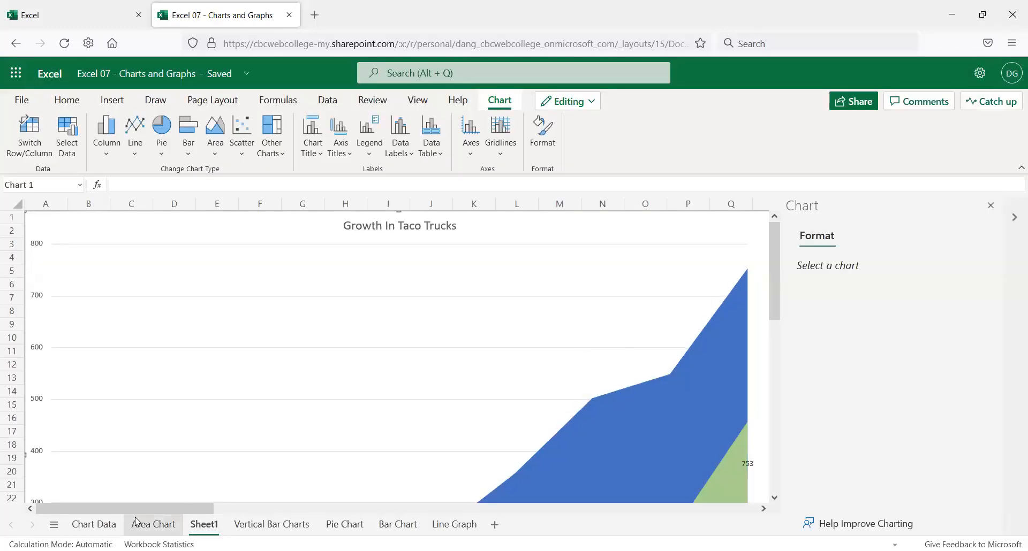
- Delete the Sheet1 worksheet holding the copied chart and confirm the deletion
right_click(211, 527)
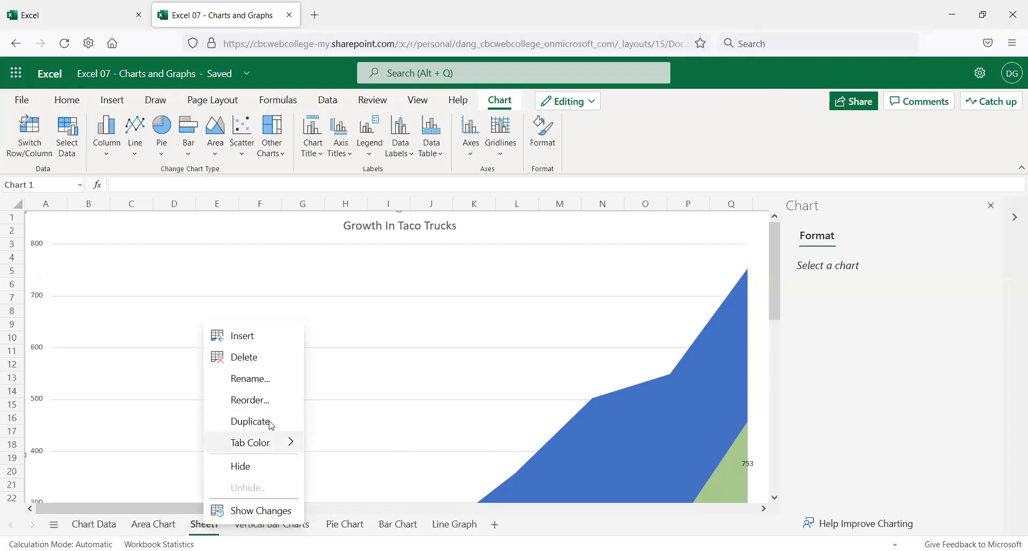
left_click(267, 360)
left_click(613, 342)
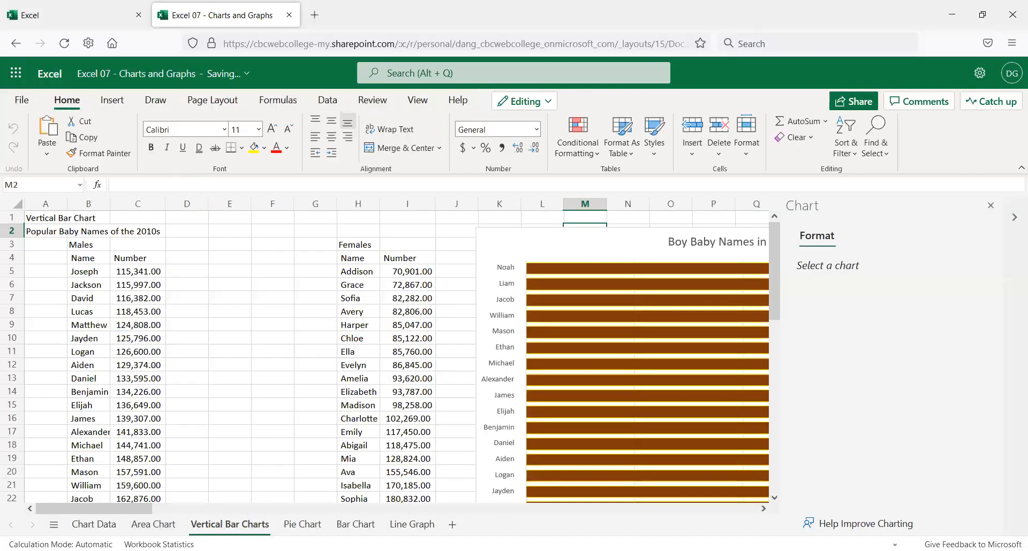
- Return to the Area Chart sheet and examine the Growth In Taco Trucks chart alongside its data table
left_click(155, 525)
scroll(407, 375, "down", 2)
scroll(401, 378, "down", 1)
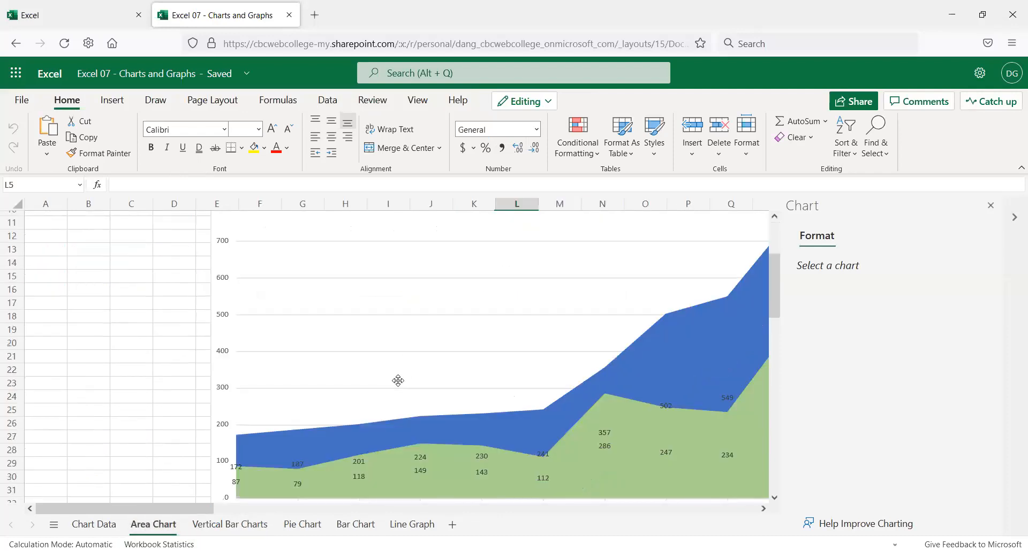
scroll(291, 400, "up", 1)
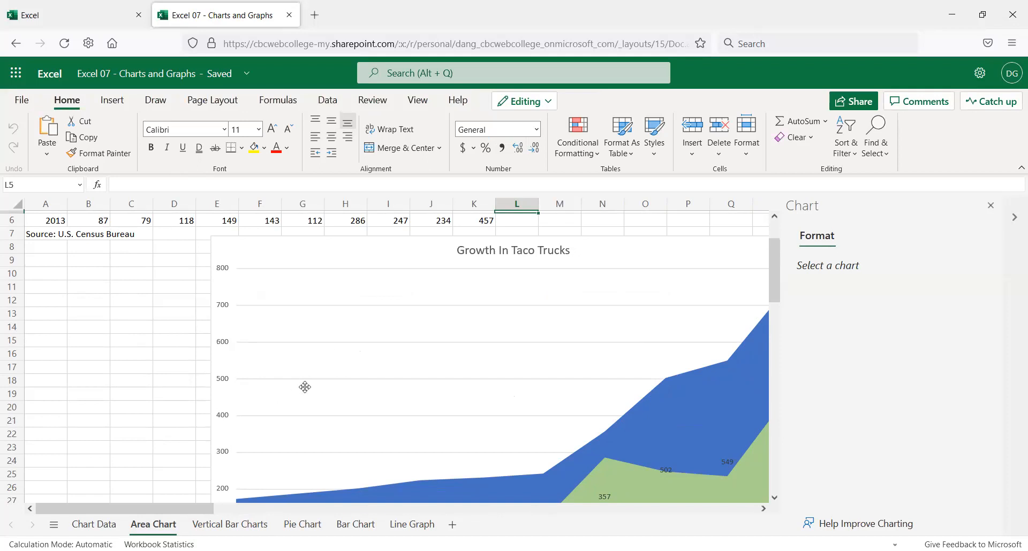
scroll(301, 391, "down", 1)
scroll(301, 391, "down", 2)
scroll(279, 398, "up", 3)
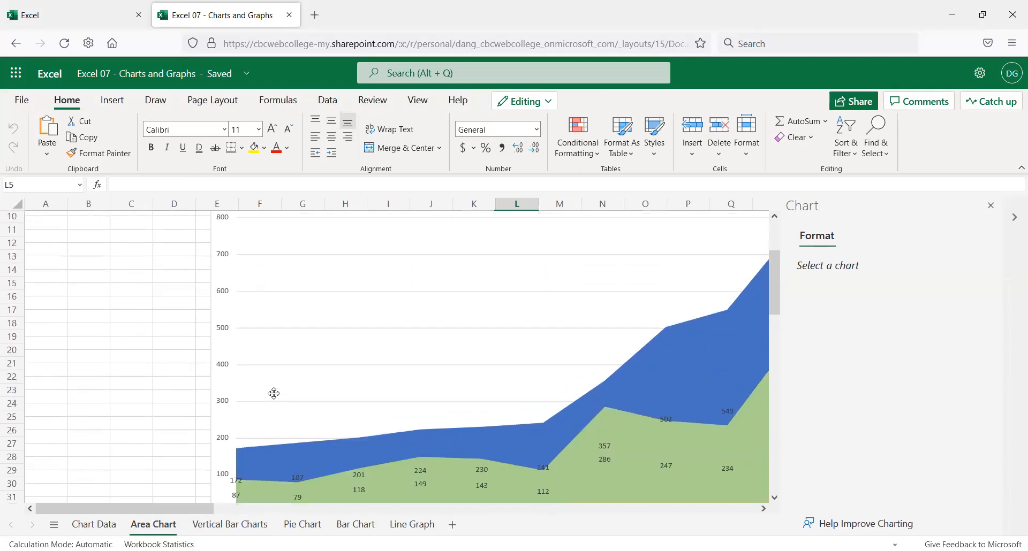
scroll(275, 393, "up", 1)
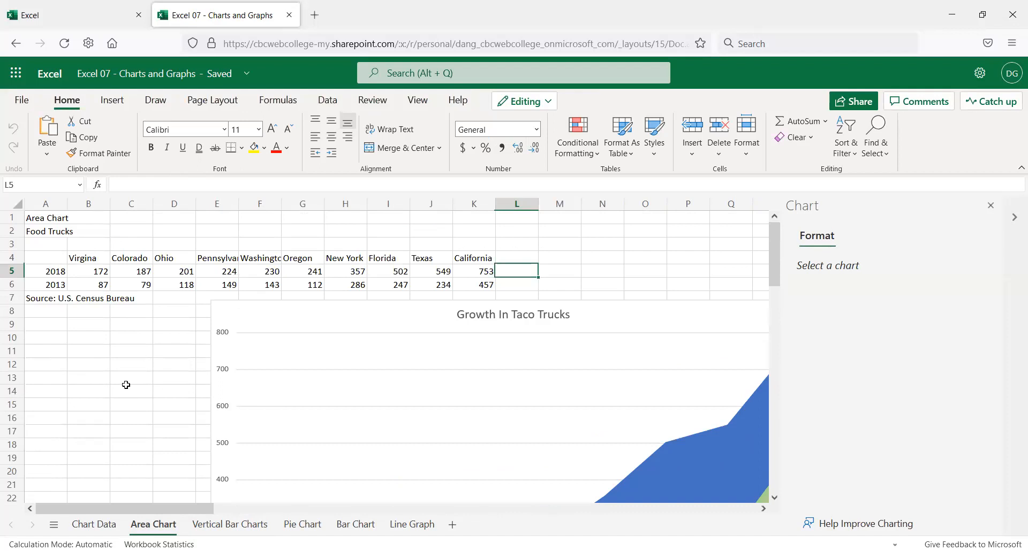
- Close the chart formatting pane and review the full width of the area chart
left_click(98, 273)
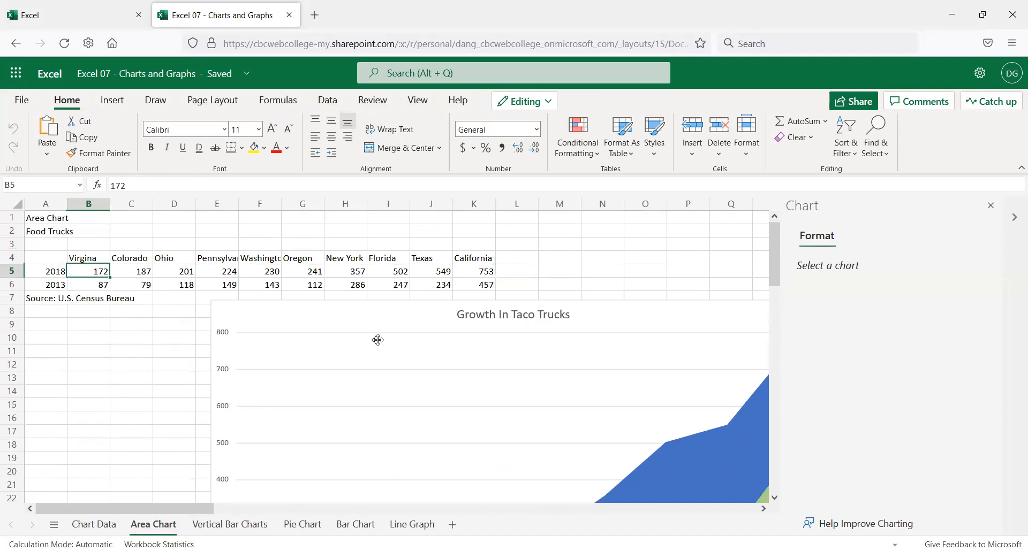
left_click(990, 206)
scroll(588, 378, "down", 4)
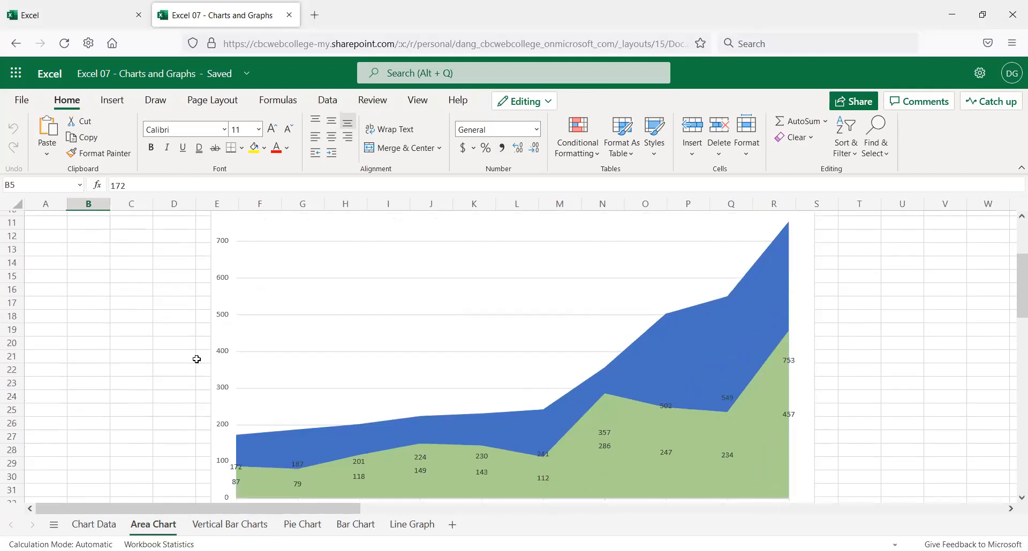
scroll(168, 369, "up", 4)
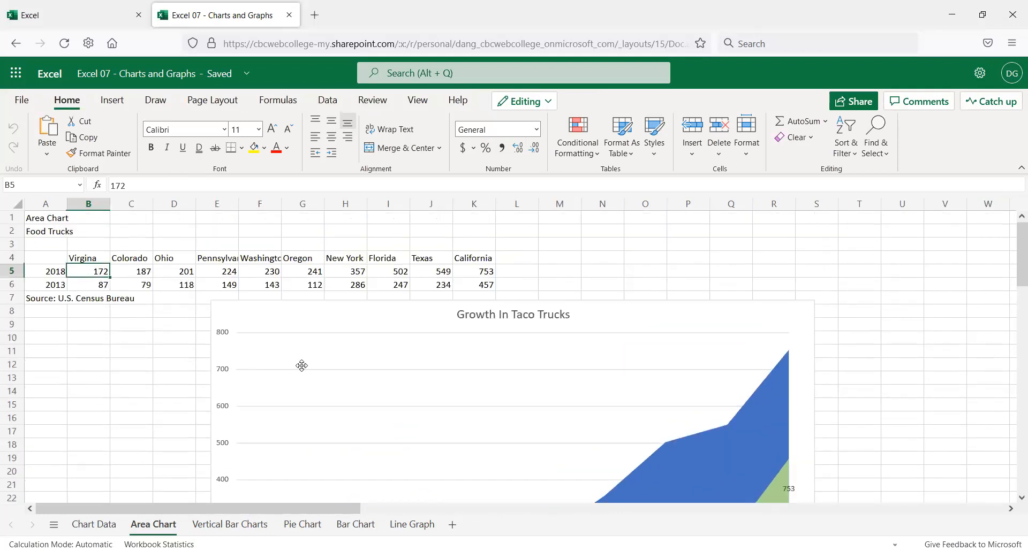
- Highlight the 2018 and 2013 figures in B5:K6 and compare them with the plotted areas
left_click_drag(91, 274, 476, 283)
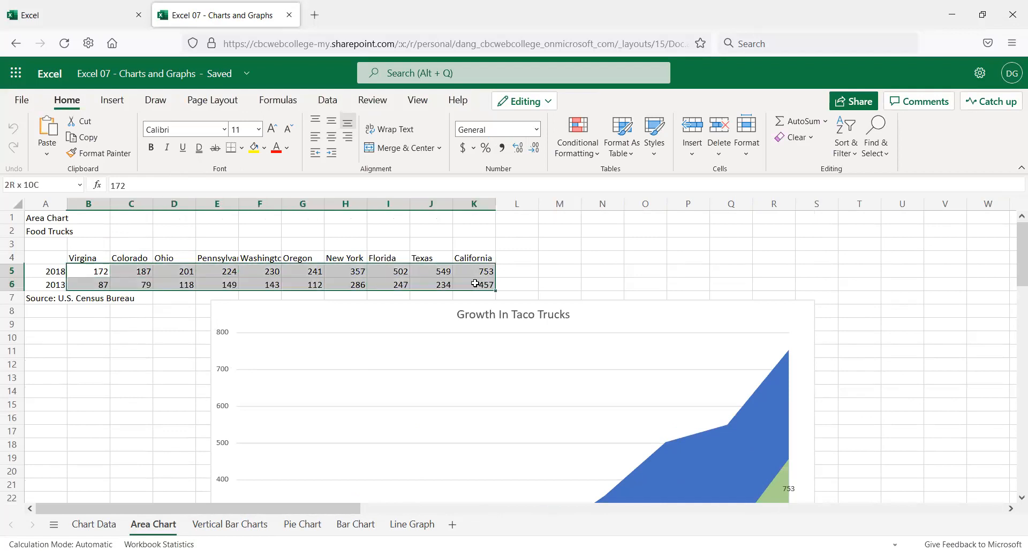
left_click(526, 269)
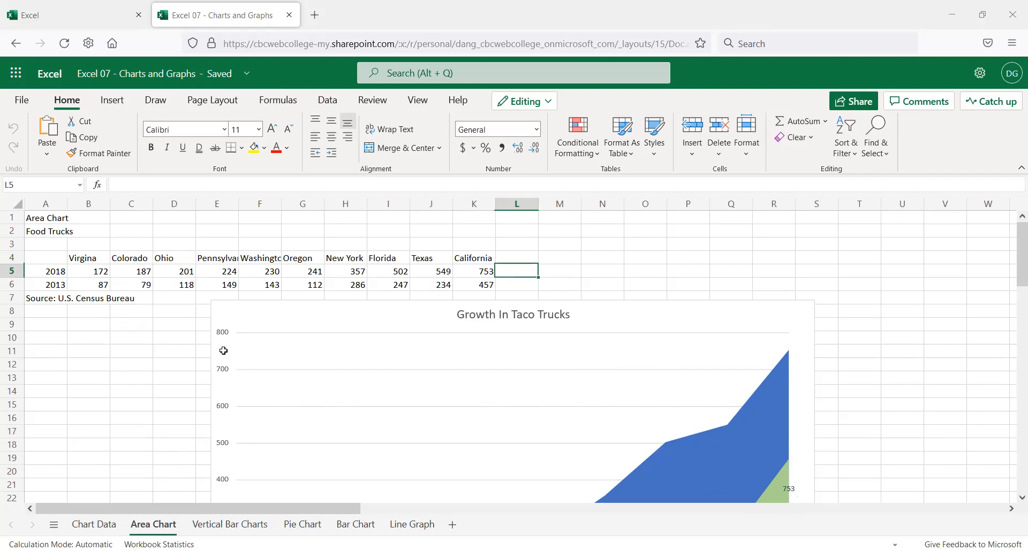
scroll(174, 378, "down", 2)
scroll(562, 436, "down", 2)
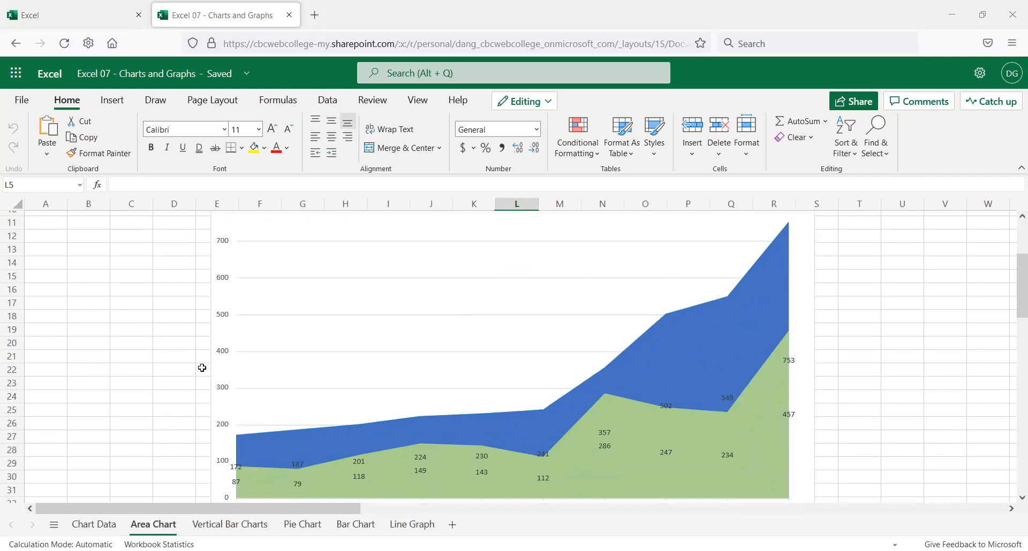
scroll(192, 353, "up", 4)
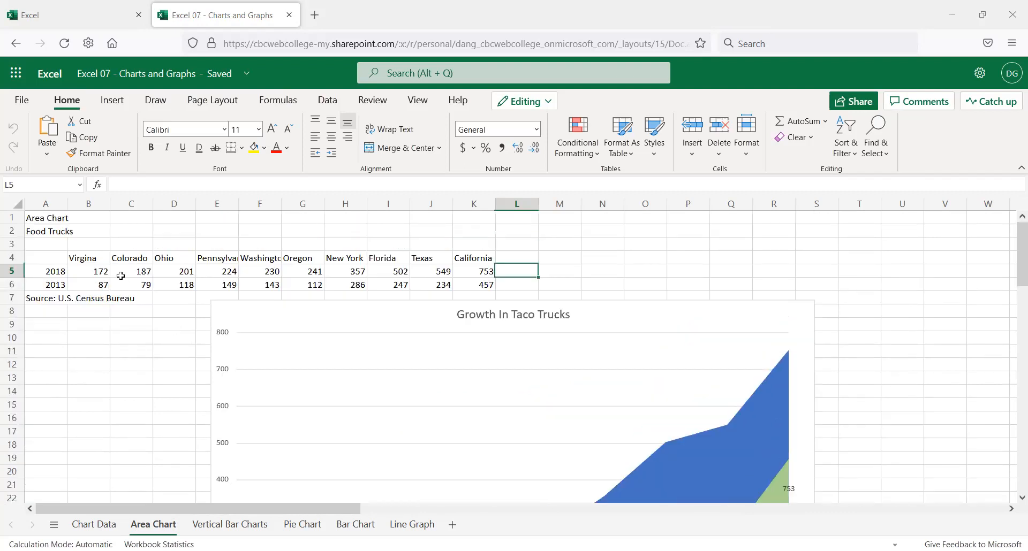
- Examine individual states' figures in rows 5 and 6, from Virginia to Washington, against the area chart's data labels
left_click(100, 274)
left_click(140, 275)
left_click(157, 282)
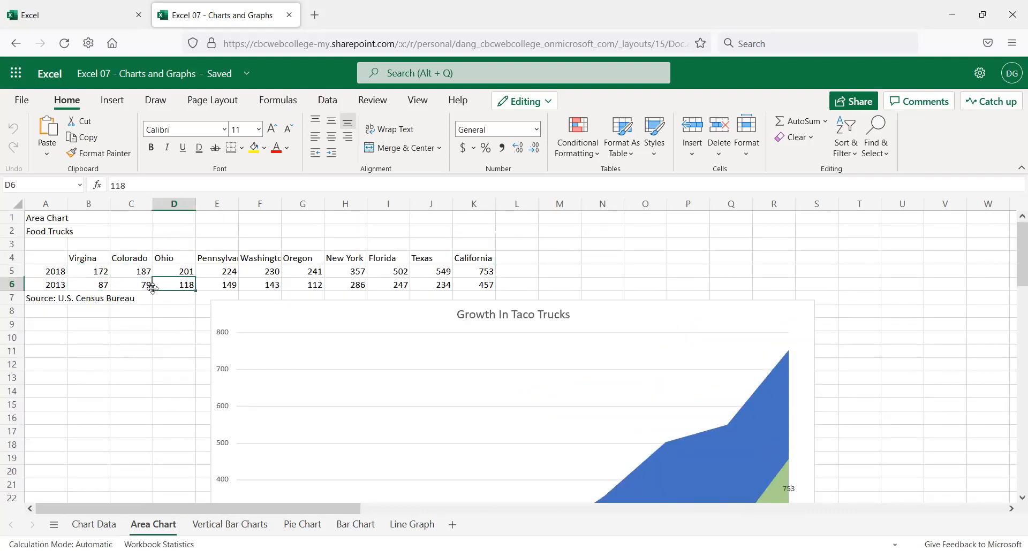
left_click(184, 274)
left_click(247, 276)
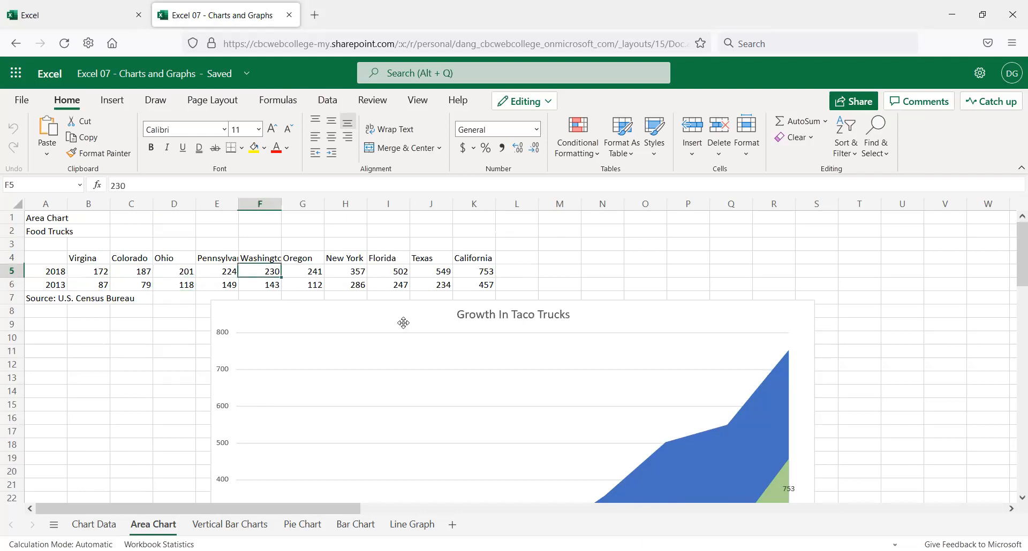
scroll(404, 321, "down", 2)
scroll(376, 299, "up", 2)
left_click(173, 280)
left_click(216, 271)
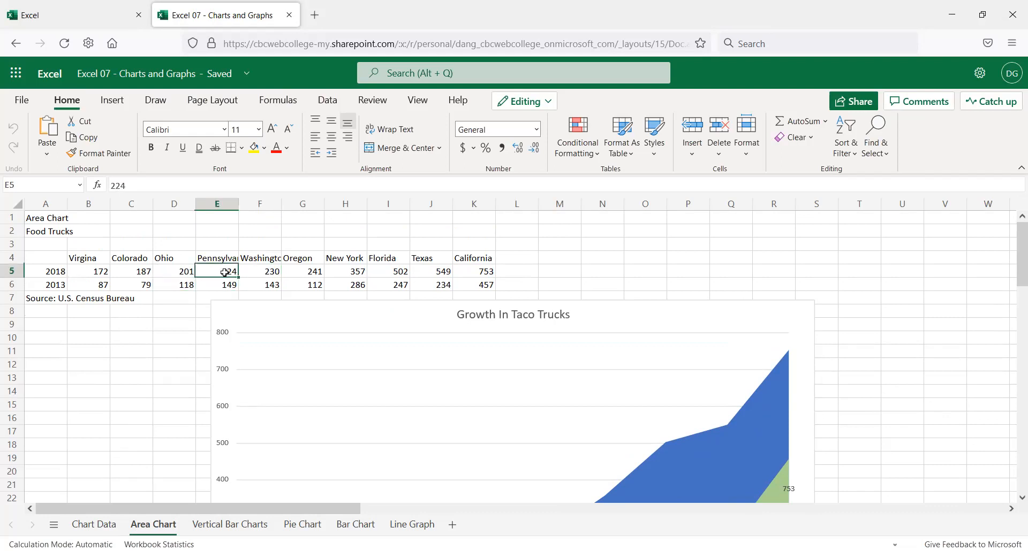
scroll(634, 343, "down", 2)
scroll(634, 343, "down", 2)
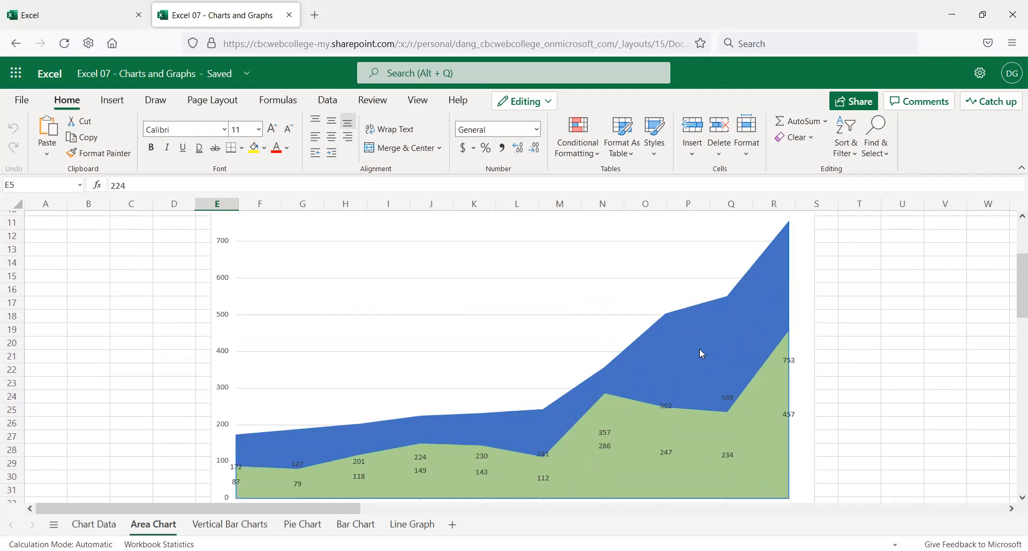
scroll(626, 391, "up", 2)
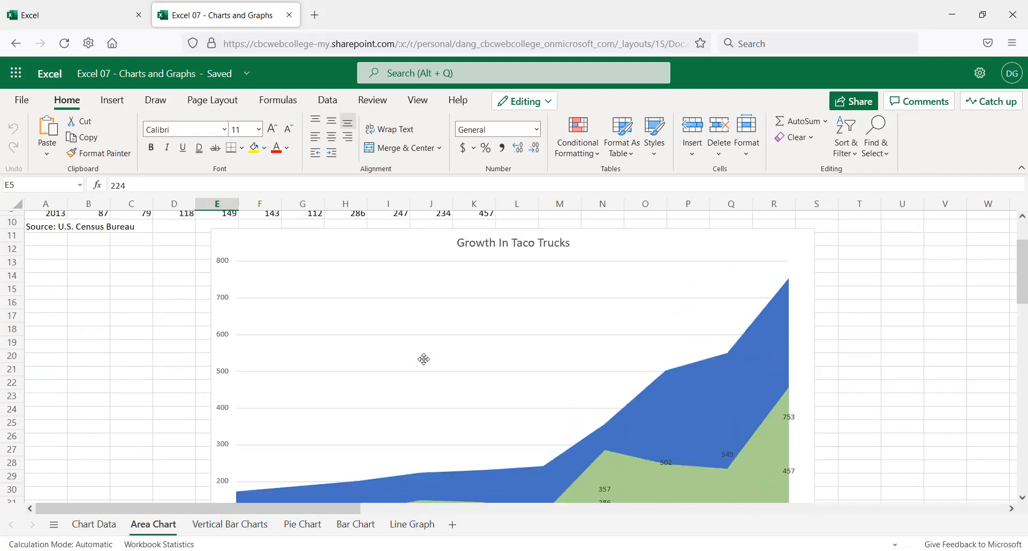